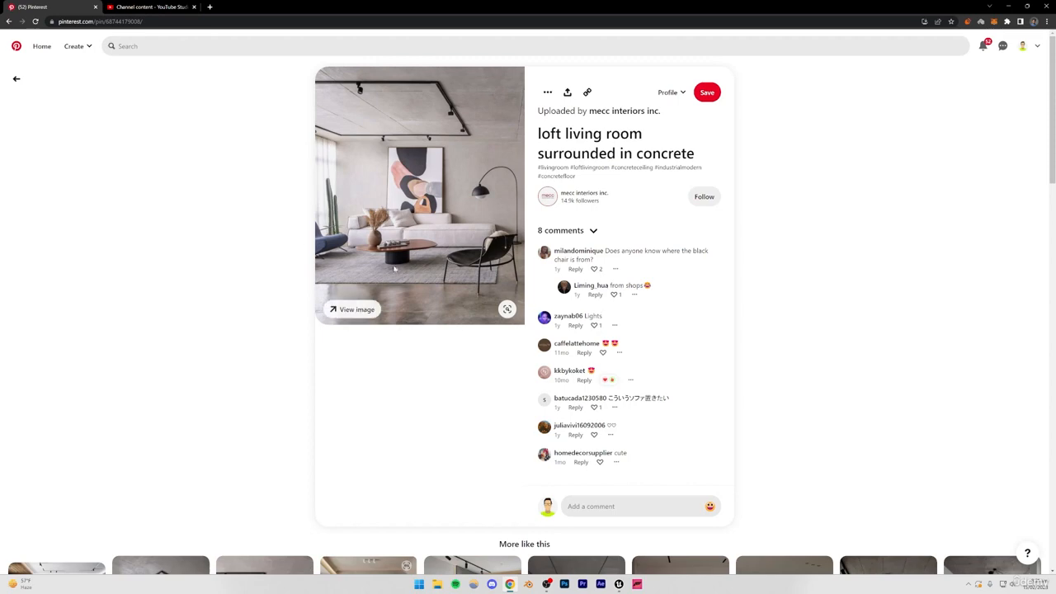
Step: Go back to the House & Garden furniture stores pin and reopen the pin "loft living room surrounded in concrete"
scroll(651, 358, "down", 4)
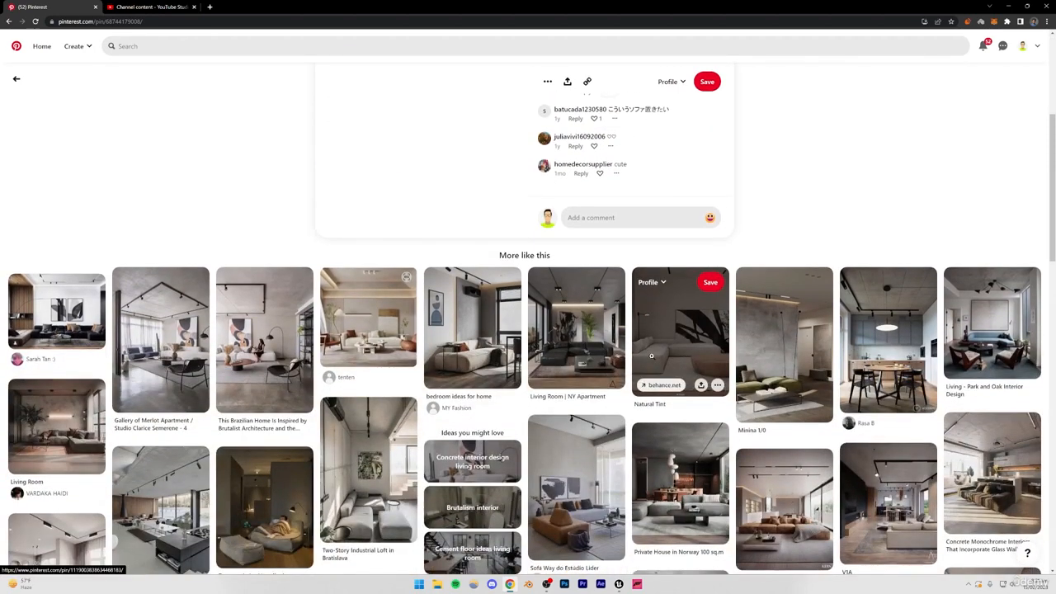
scroll(108, 226, "up", 3)
key("alt+Left")
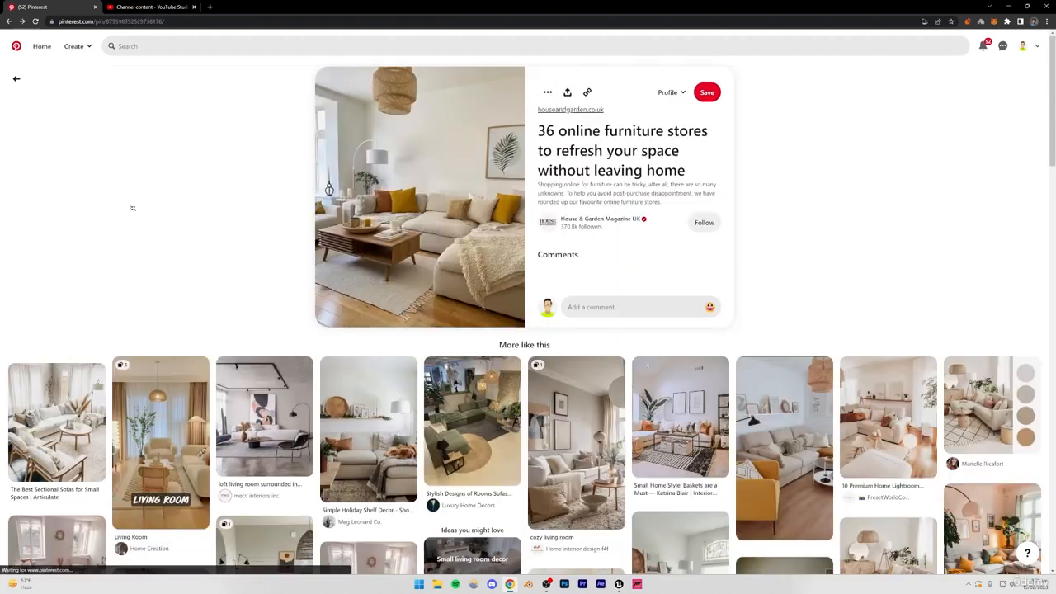
scroll(677, 326, "down", 1)
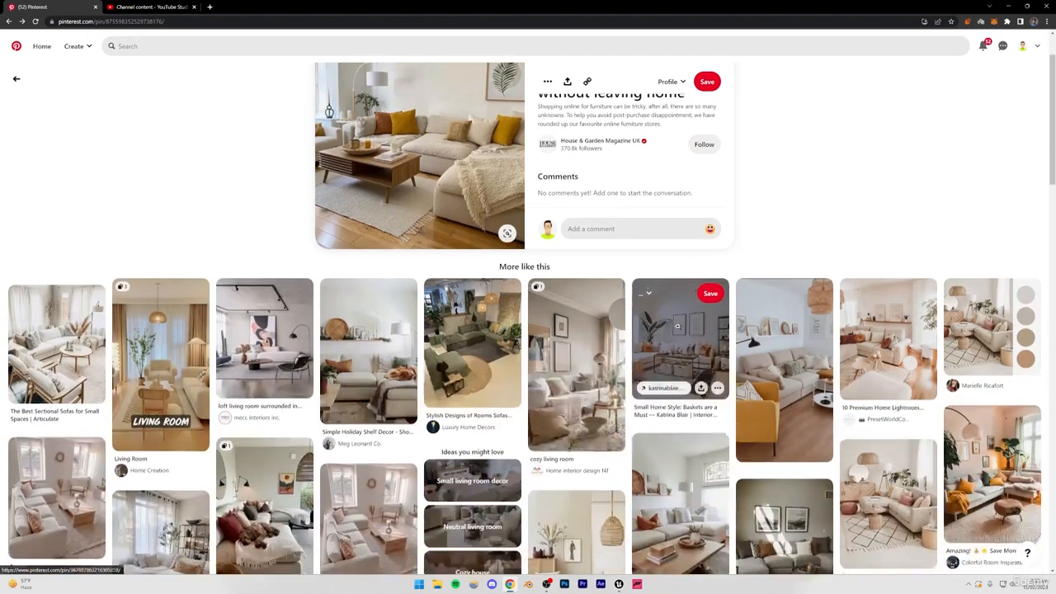
left_click(272, 339)
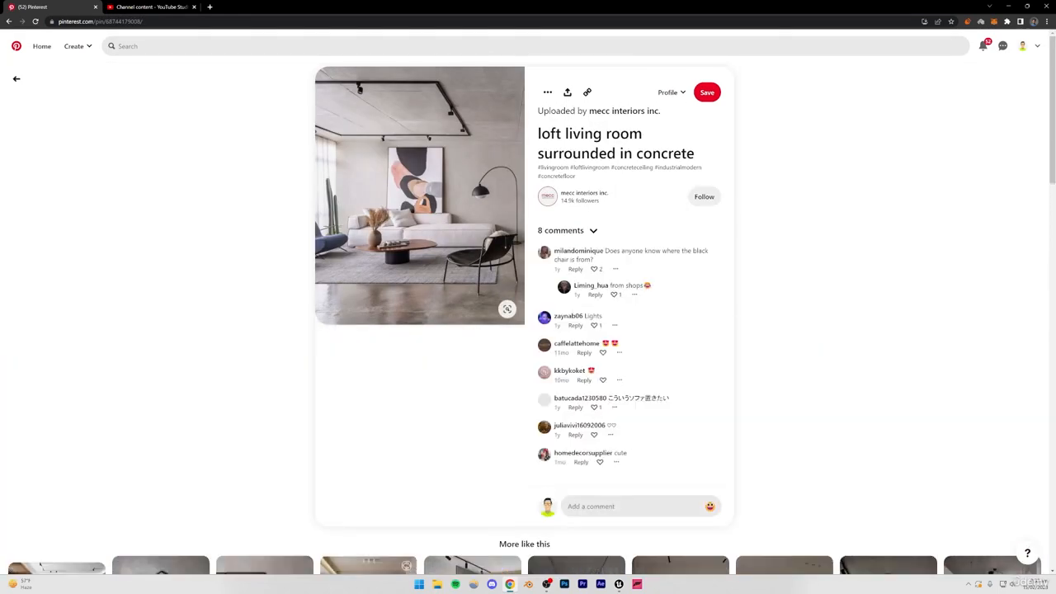
Step: Examine the similar interior images suggested below the loft living room pin for reference ideas
scroll(695, 300, "down", 4)
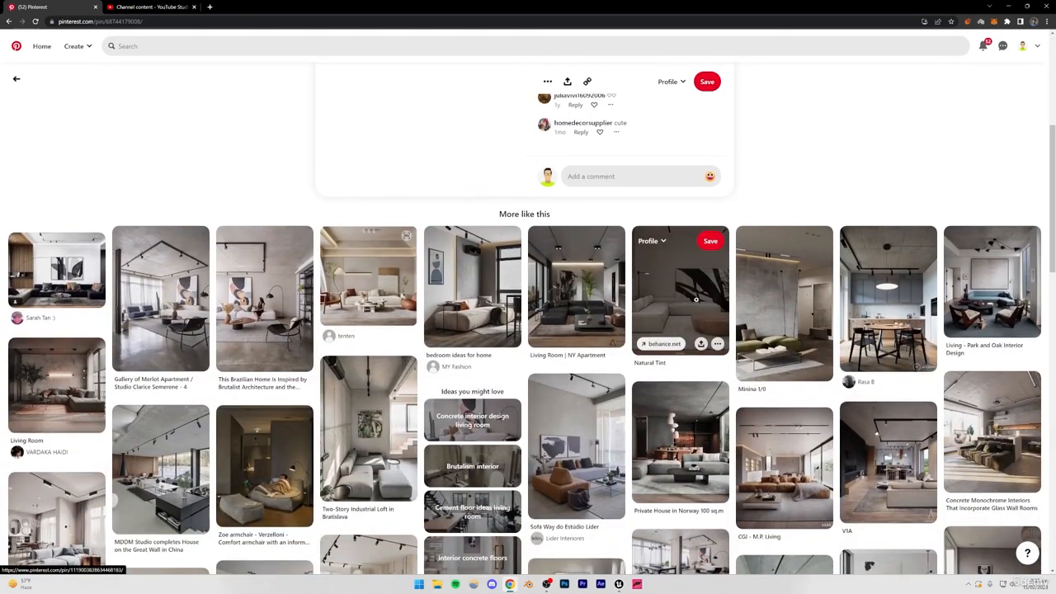
scroll(696, 300, "down", 3)
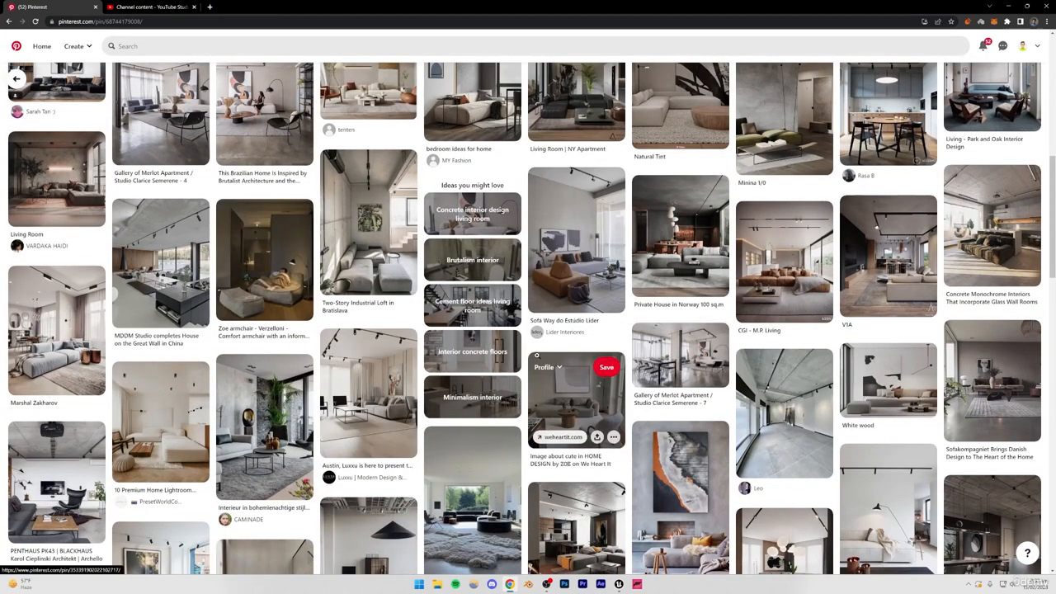
scroll(550, 361, "down", 3)
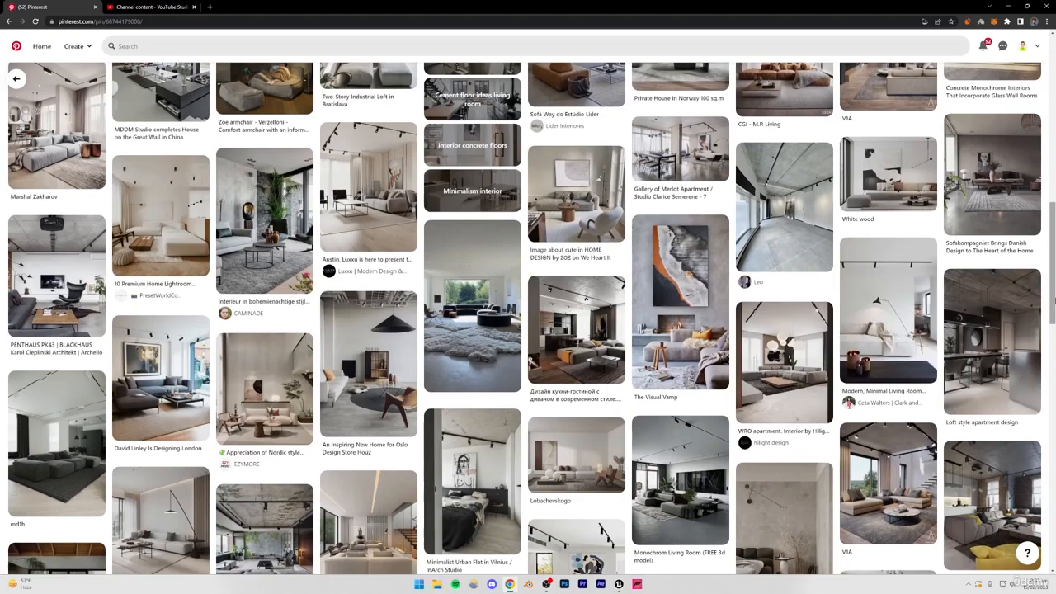
scroll(404, 388, "up", 10)
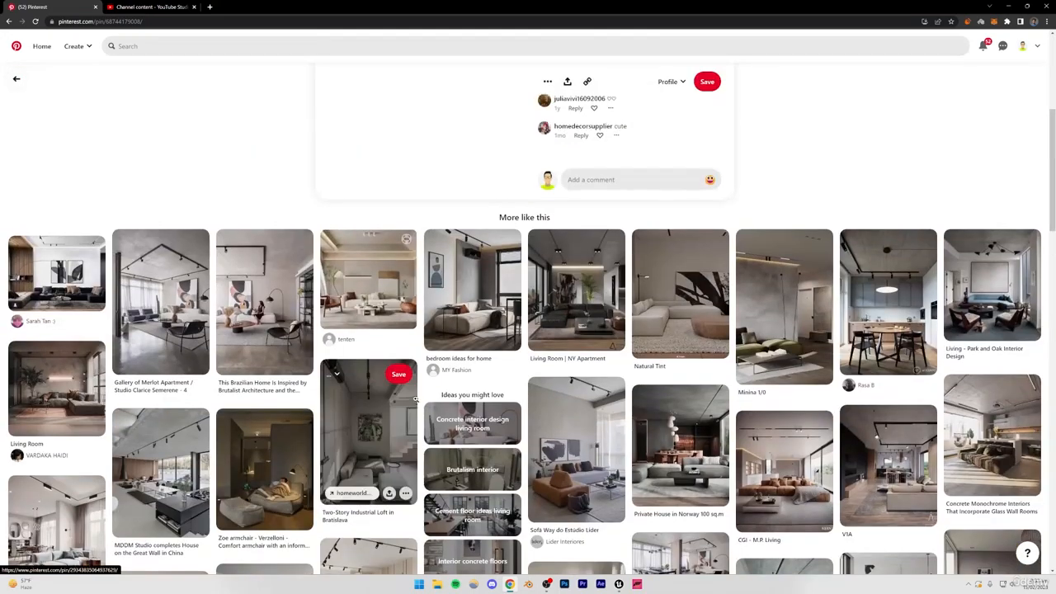
scroll(417, 399, "up", 1)
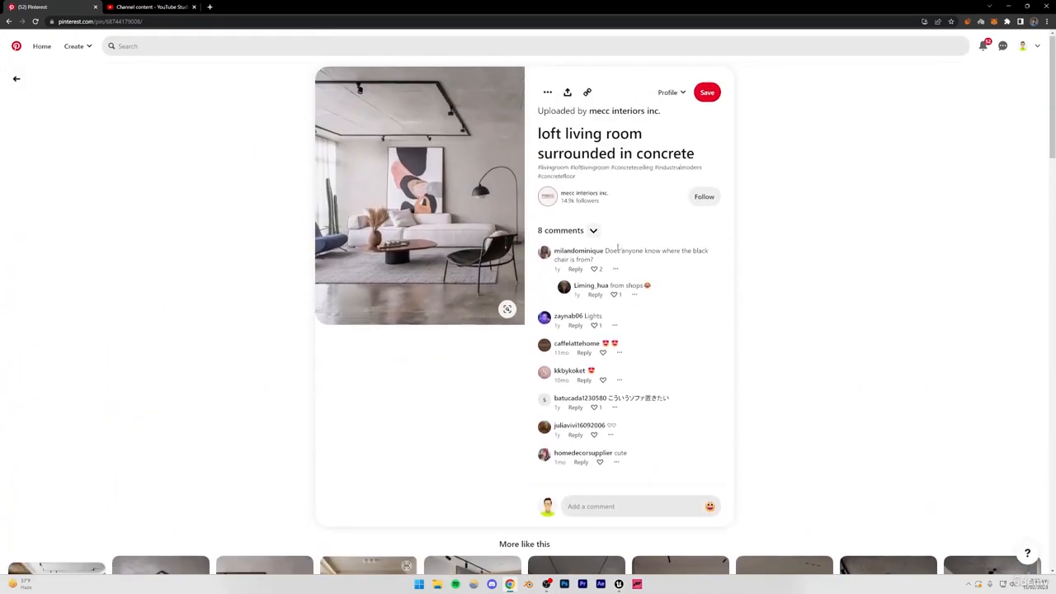
scroll(920, 369, "down", 6)
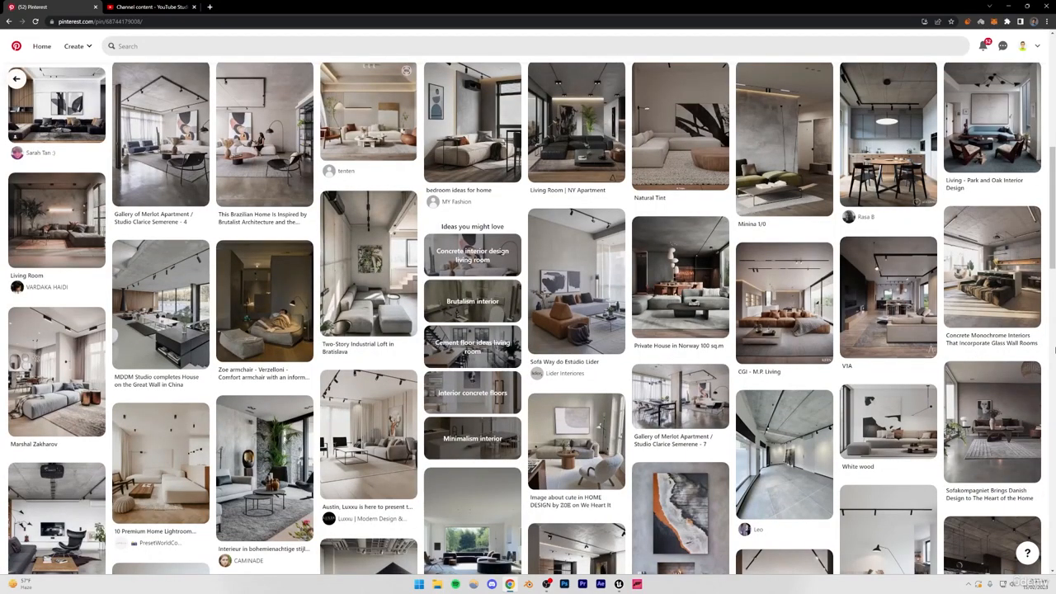
scroll(530, 390, "up", 6)
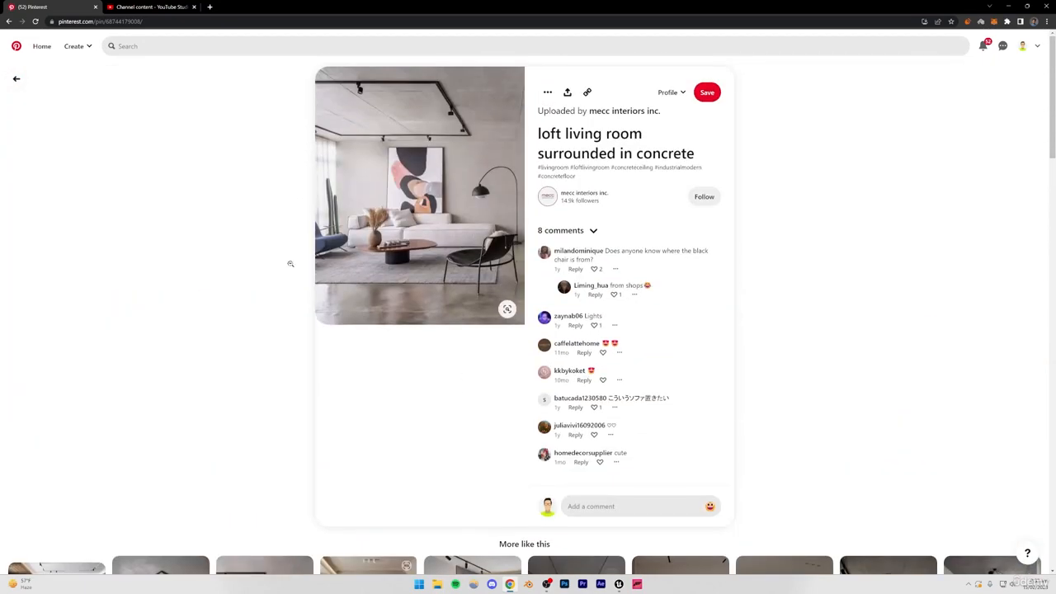
scroll(408, 367, "down", 7)
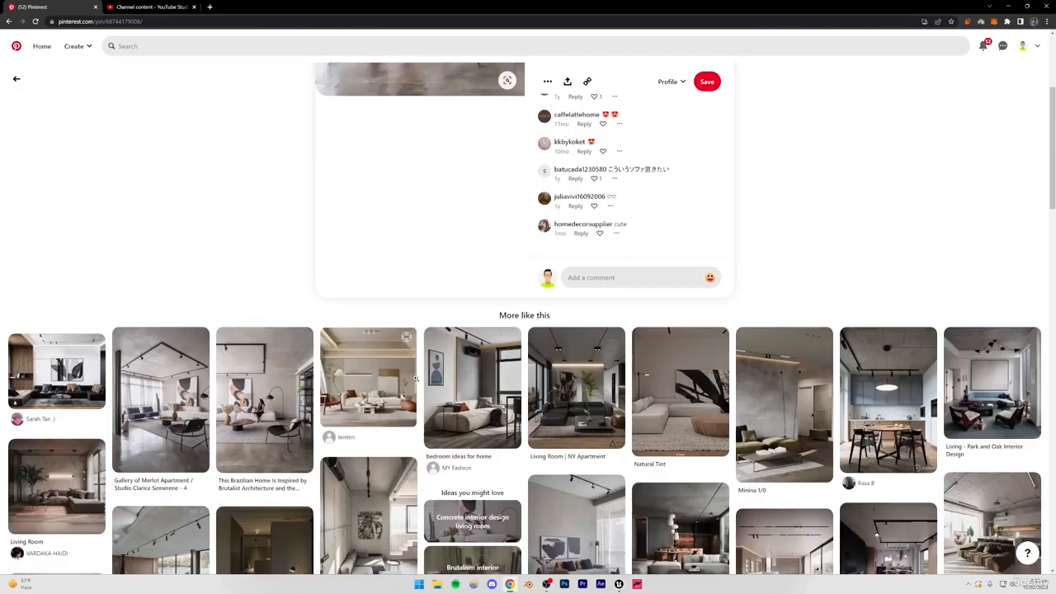
scroll(907, 371, "down", 5)
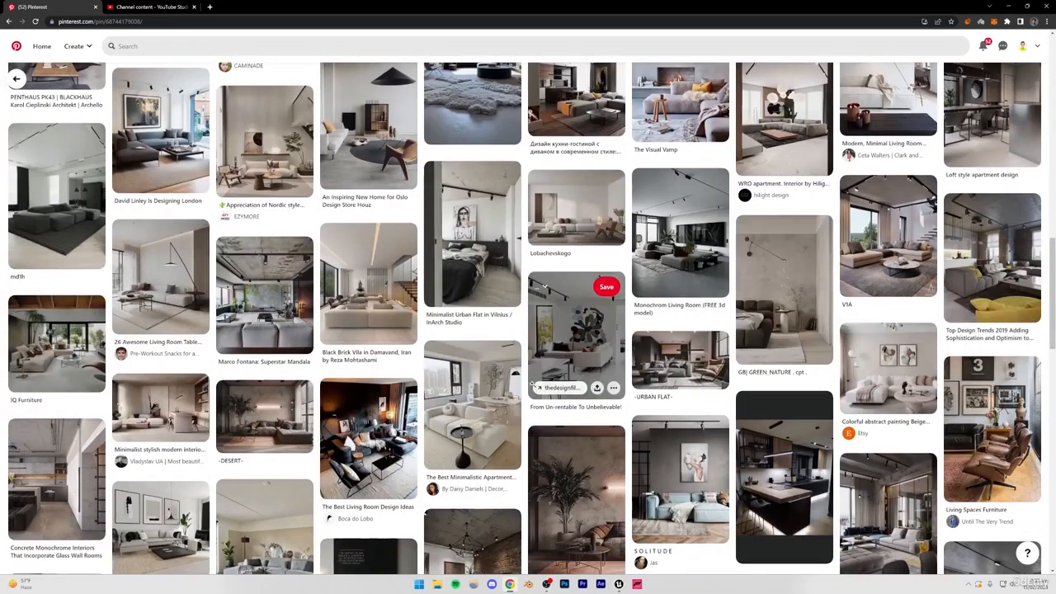
scroll(3, 287, "down", 1)
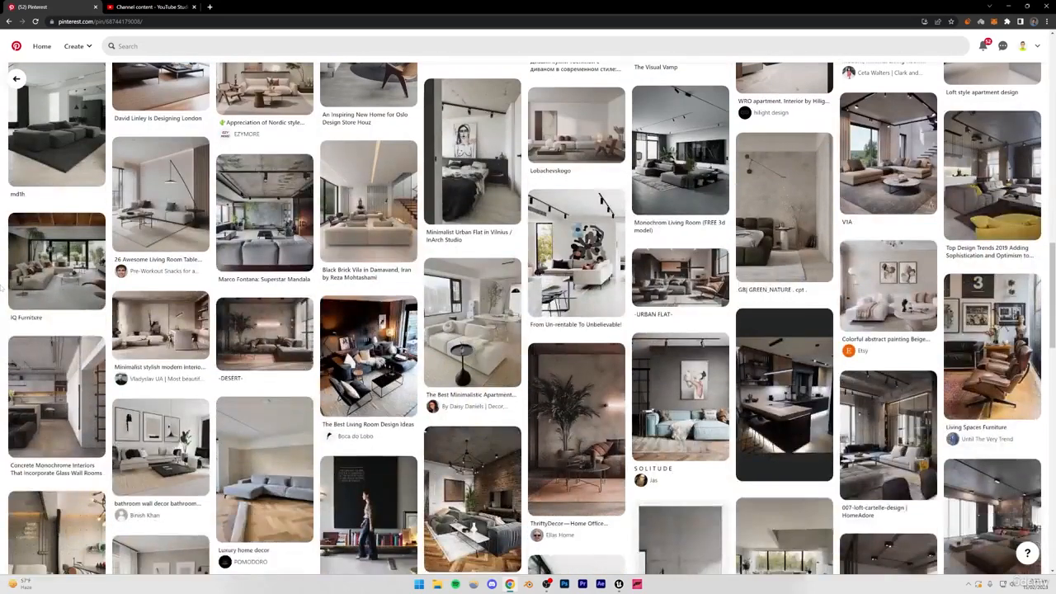
scroll(2, 287, "down", 2)
scroll(2, 286, "down", 2)
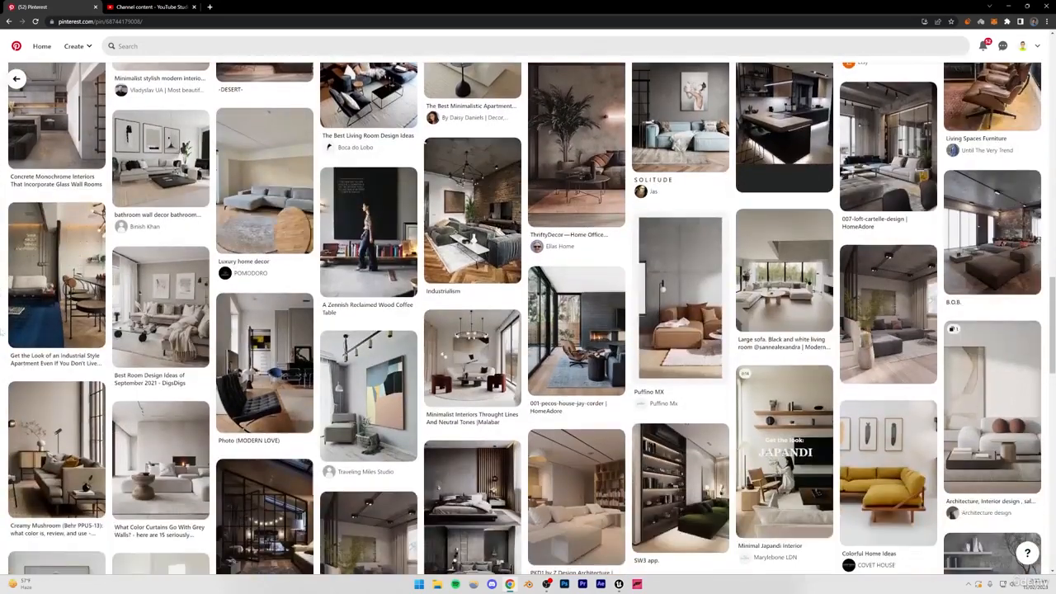
scroll(1055, 418, "up", 15)
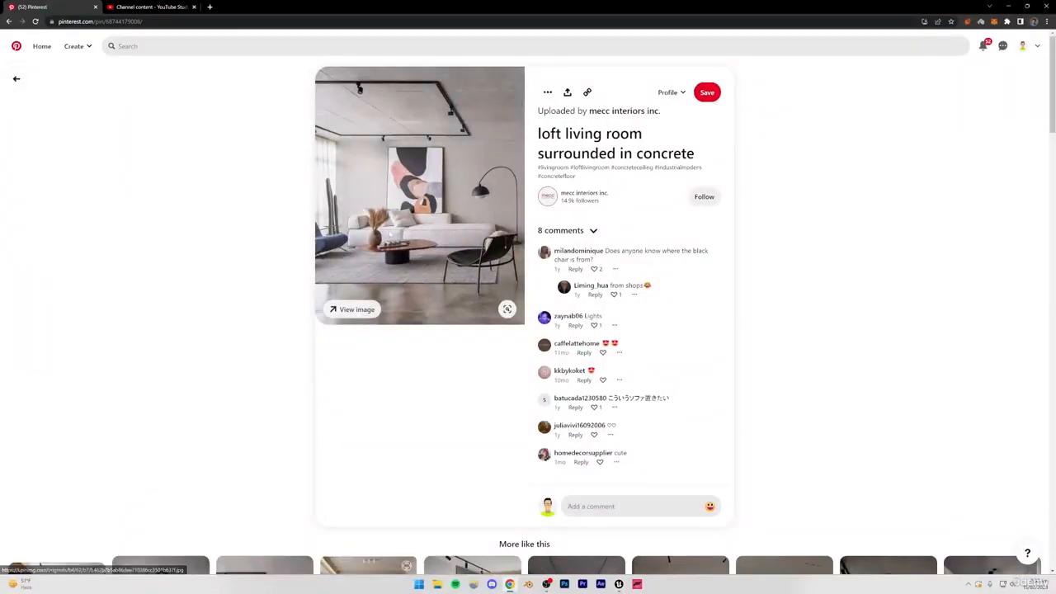
Step: Open the concrete loft living room image in its own browser tab and view it
right_click(416, 205)
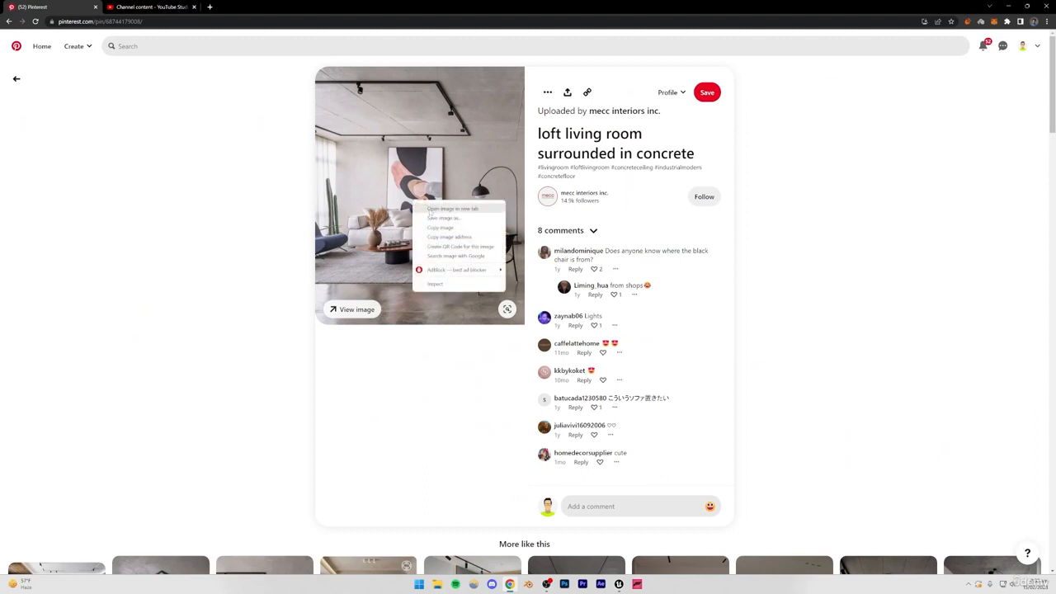
left_click(441, 207)
key("ctrl+Tab")
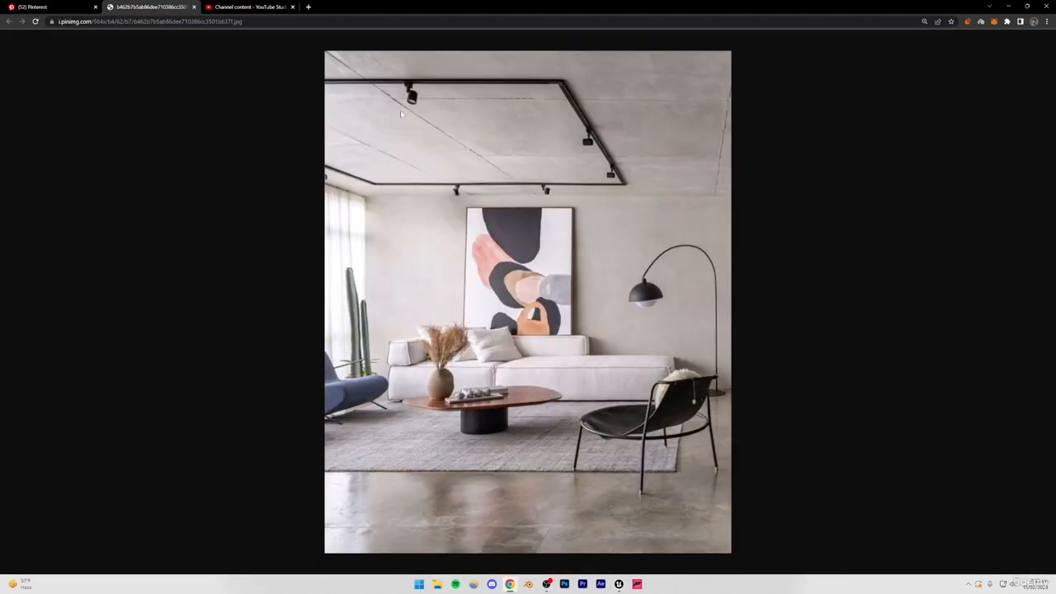
Step: Return to the loft living room pin and look over its related images
left_click(37, 7)
scroll(281, 96, "down", 3)
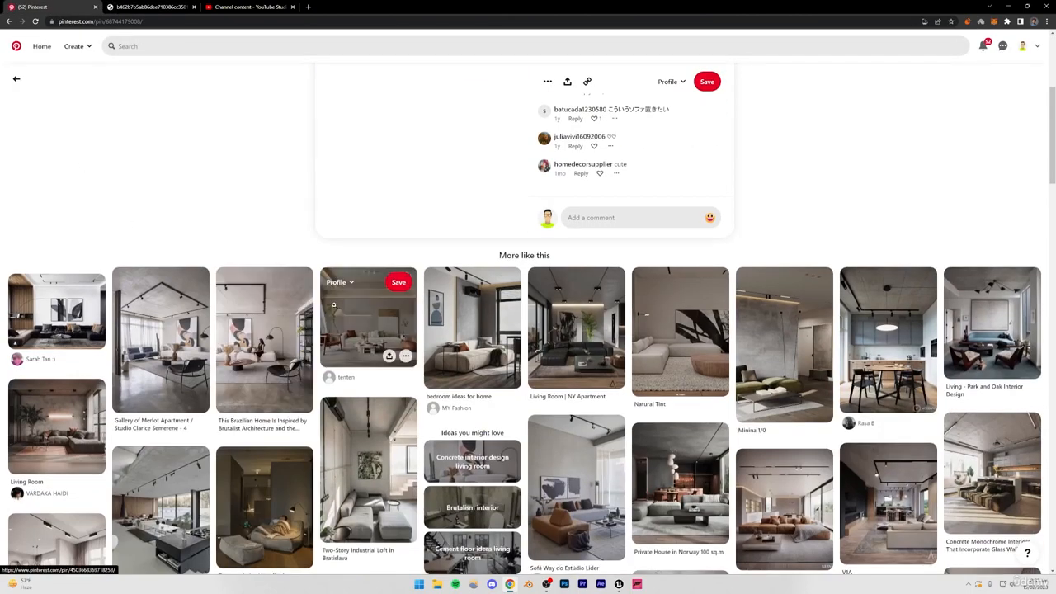
scroll(363, 330, "down", 2)
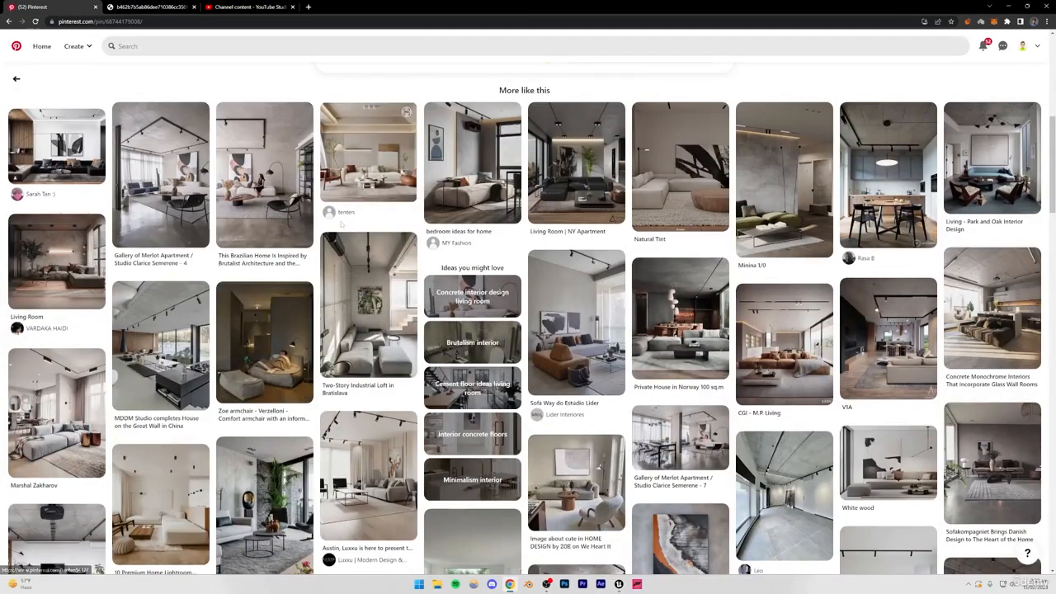
scroll(205, 275, "up", 4)
scroll(204, 275, "up", 1)
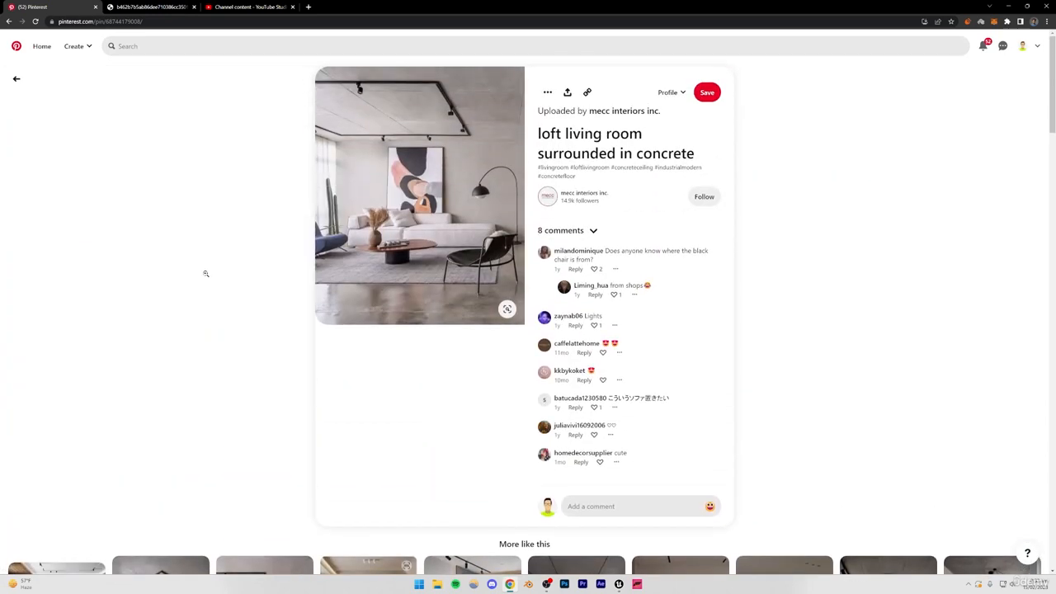
right_click(319, 73)
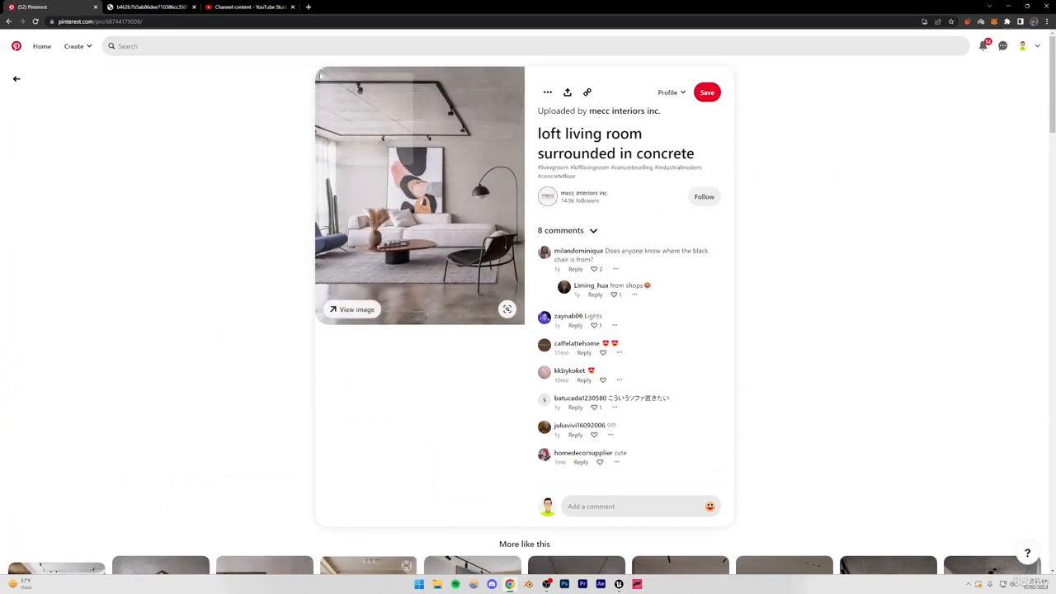
left_click(606, 208)
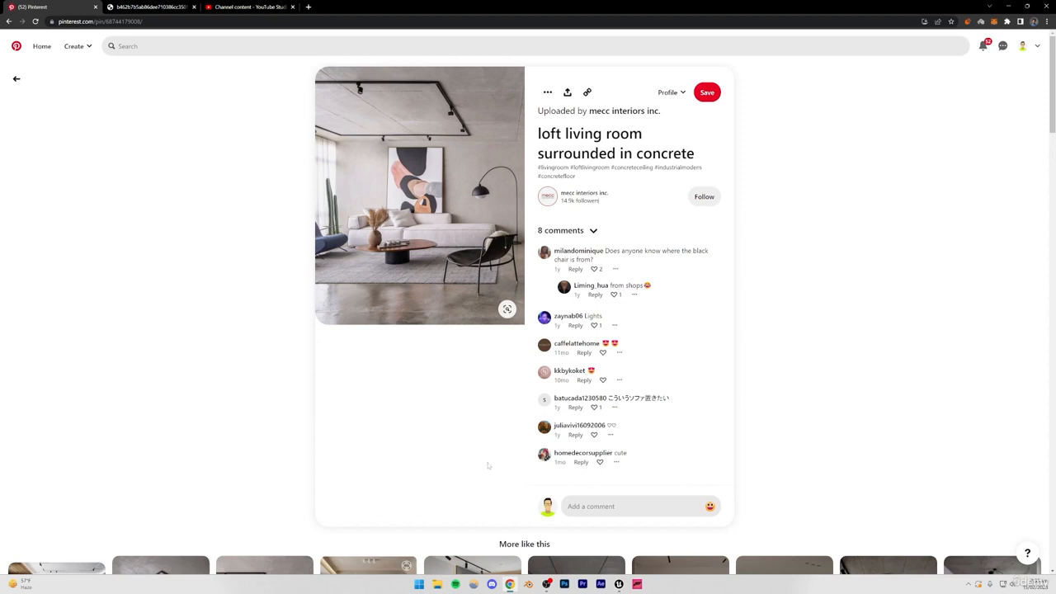
right_click(317, 333)
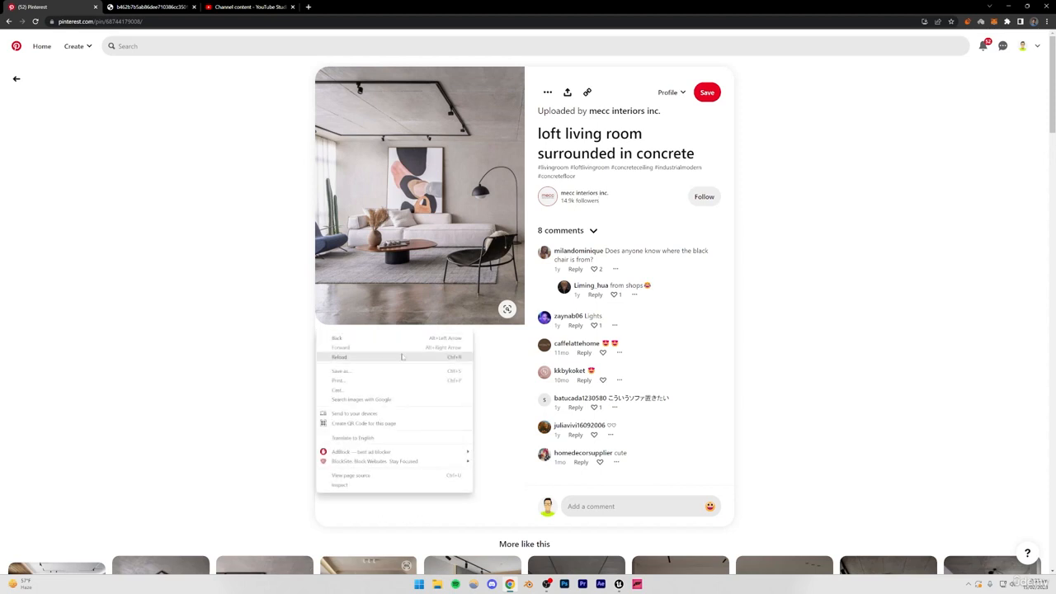
left_click(504, 380)
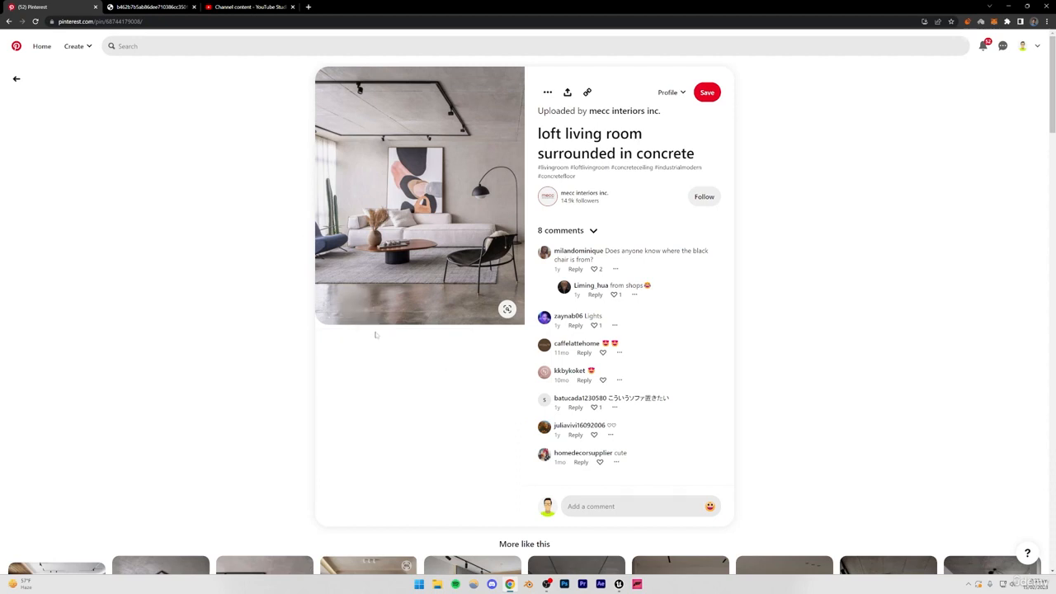
Step: Switch to the Unreal Project Browser, toggle Raytracing for a Blank Games project, and return to the recent projects
left_click(619, 583)
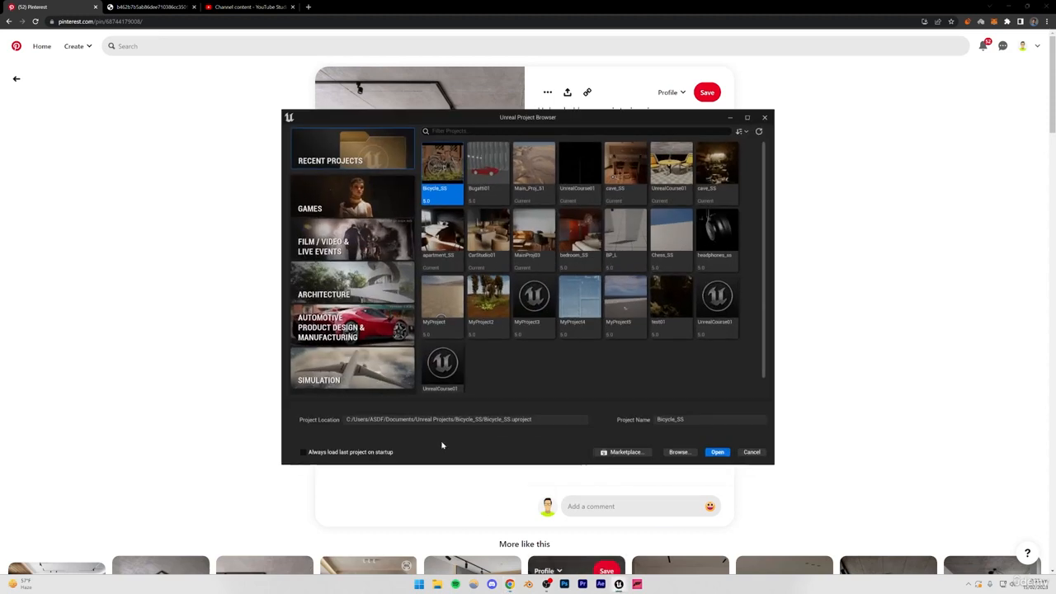
left_click(329, 198)
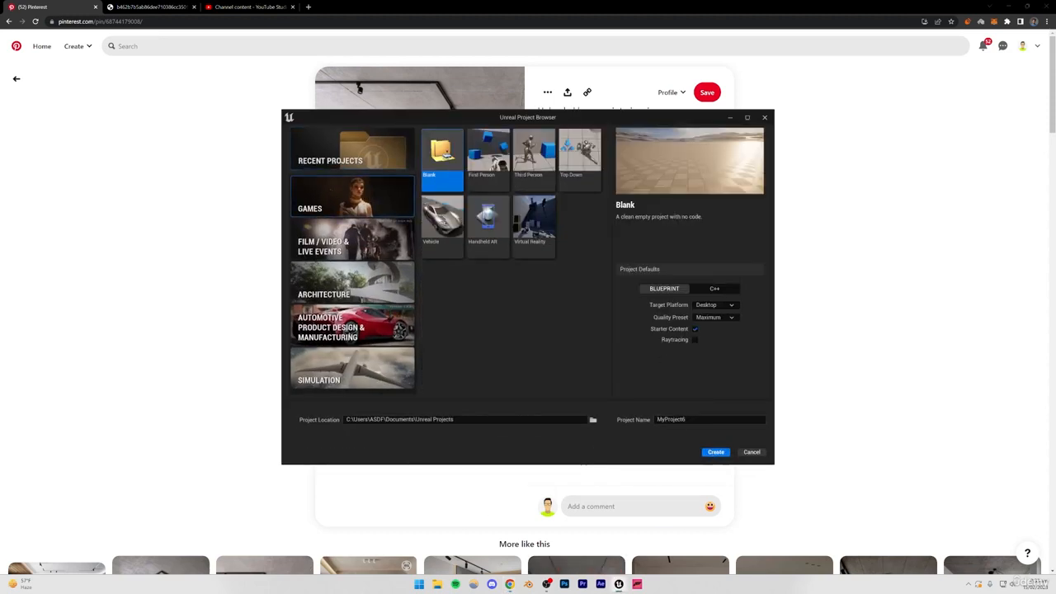
left_click(694, 339)
left_click(352, 153)
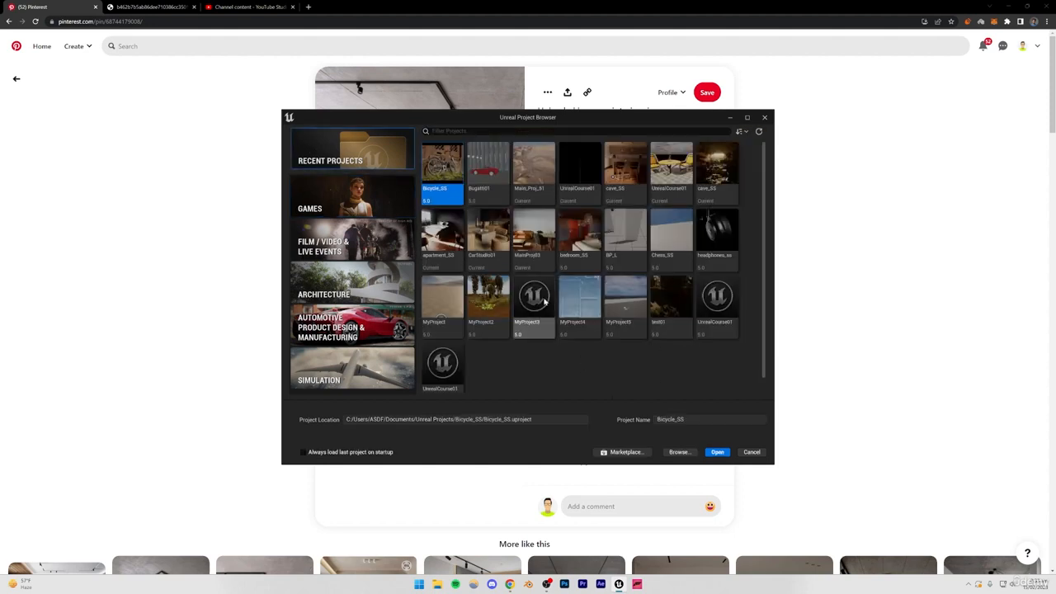
Step: Open the recent project MainProj03 in Unreal Engine
left_click(519, 250)
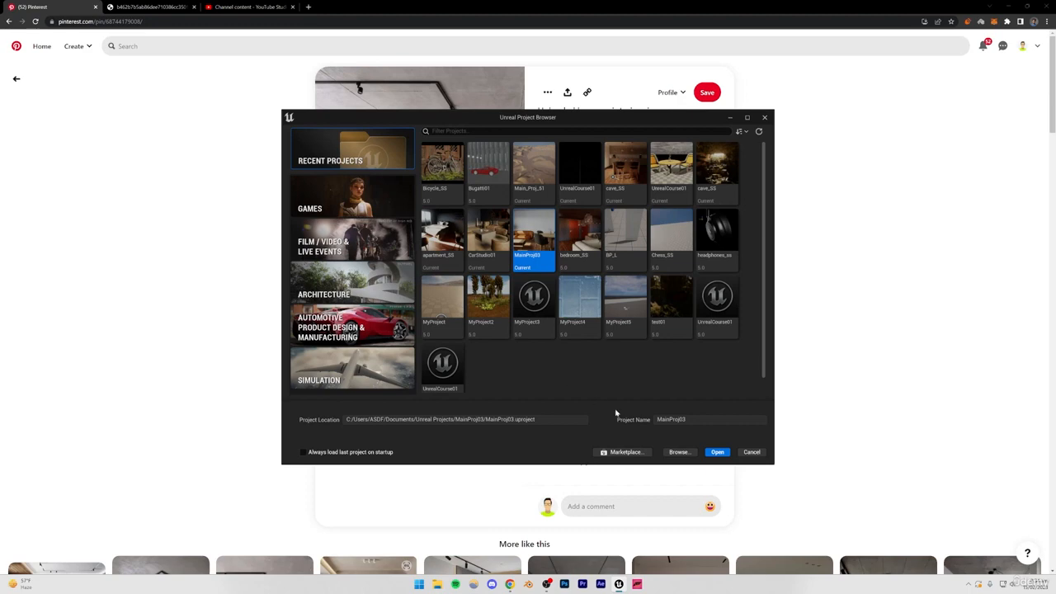
left_click(712, 453)
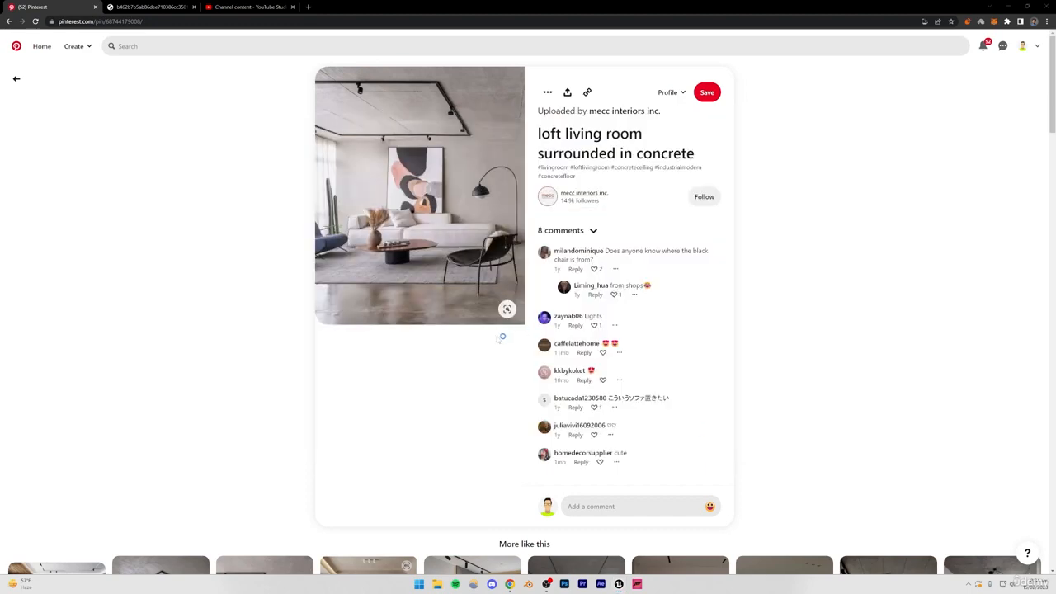
Step: Search the web for "sofa 3d model" in a new browser tab
mouse_move(467, 258)
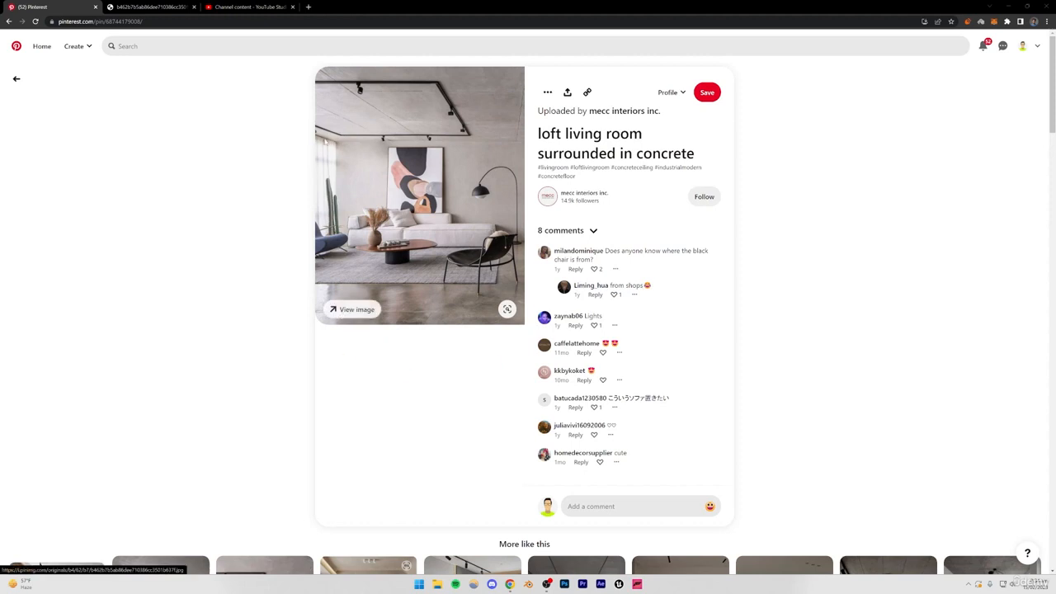
left_click(307, 7)
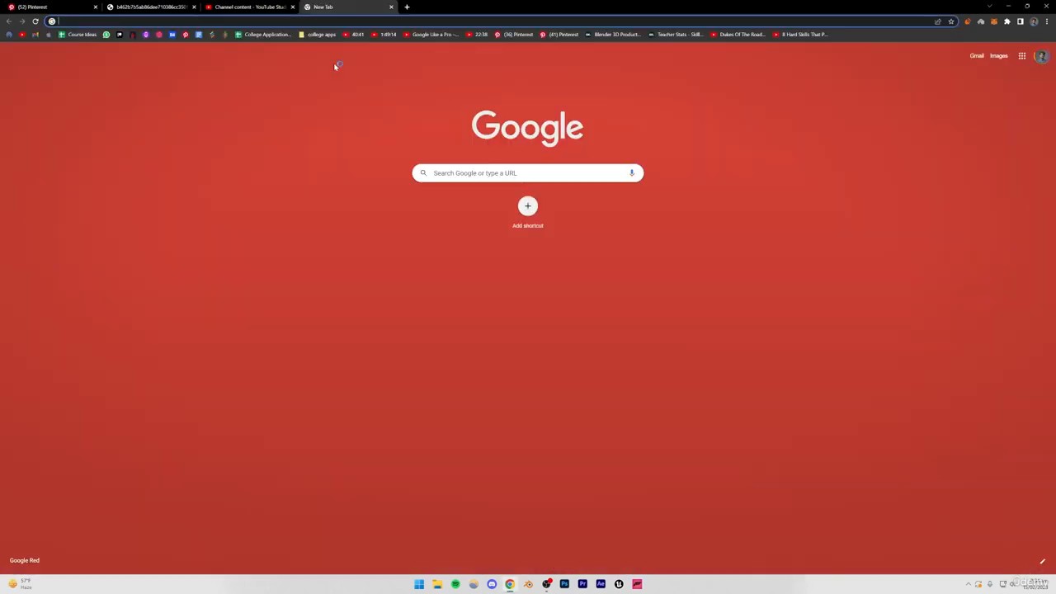
key("ctrl+1")
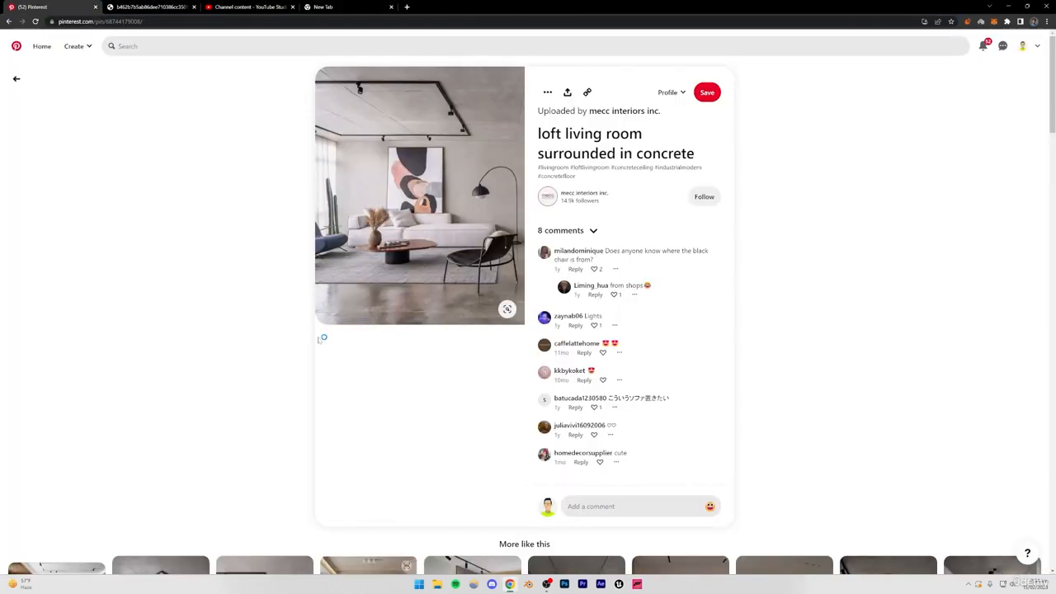
right_click(322, 338)
left_click(474, 368)
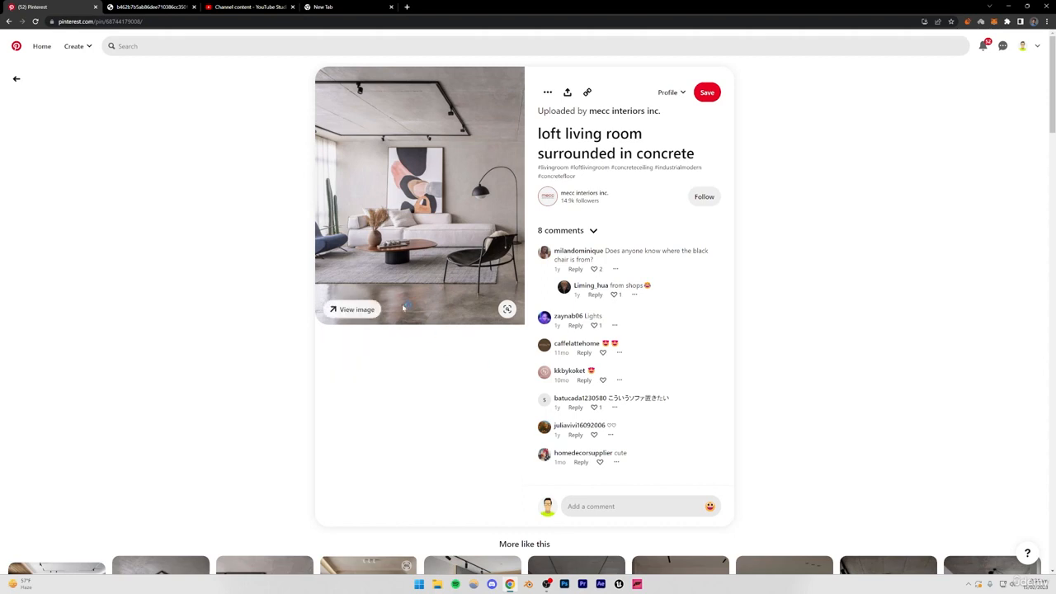
left_click(346, 7)
type("s")
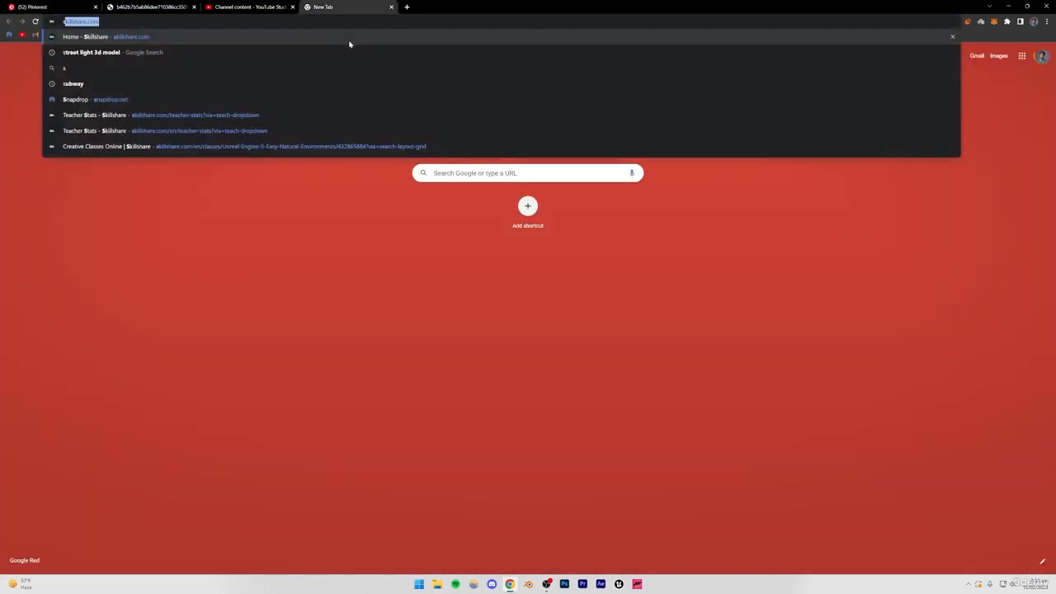
type("ofa 3d model")
key("Return")
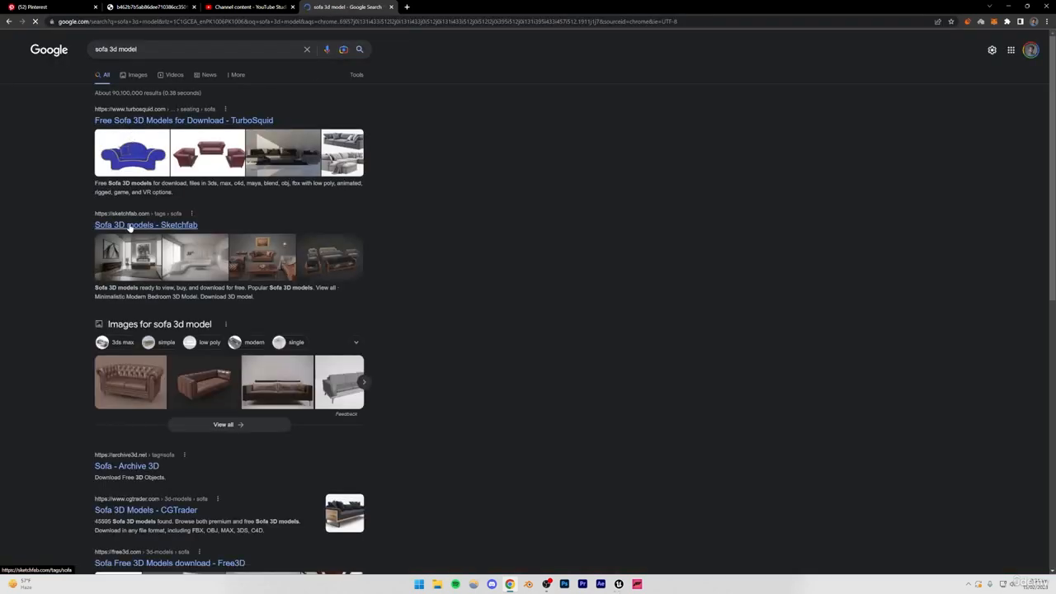
Step: Open Sketchfab's sofa 3D models search result in a separate tab and browse the popular models
middle_click(165, 231)
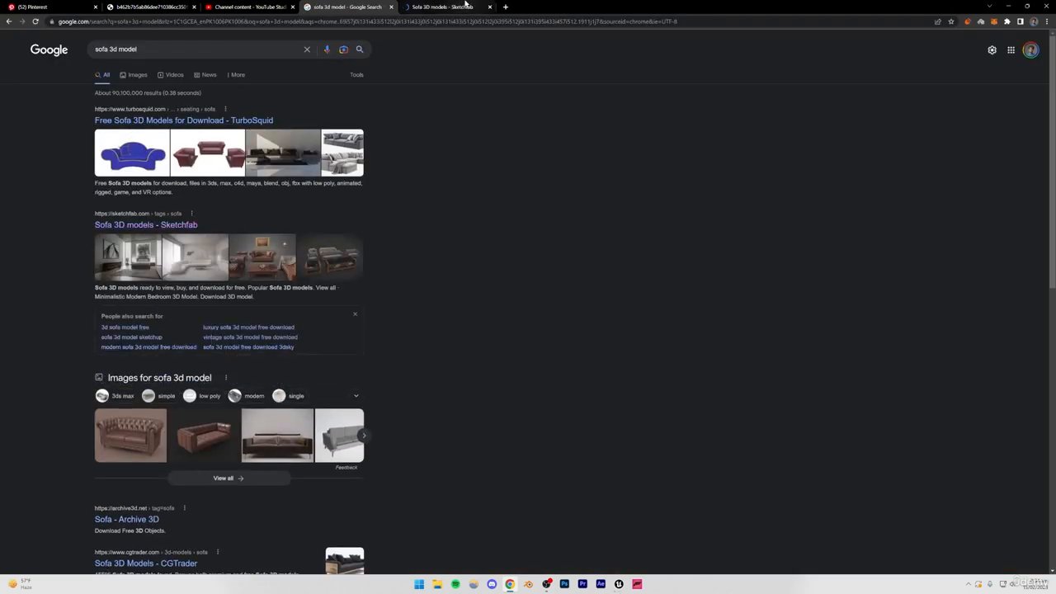
left_click(466, 5)
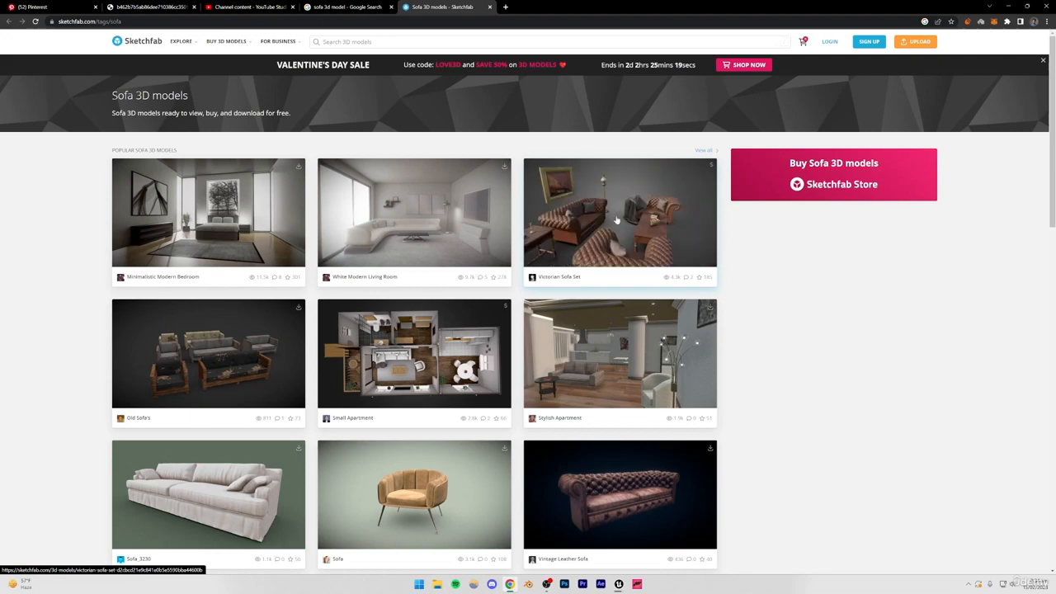
scroll(860, 318, "down", 2)
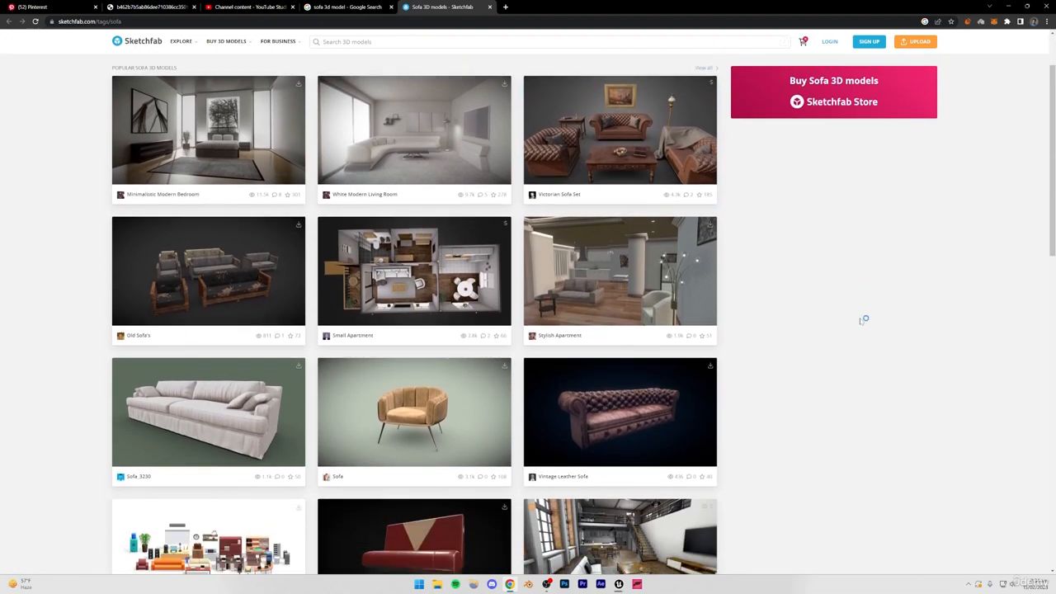
scroll(861, 318, "down", 2)
scroll(851, 397, "up", 2)
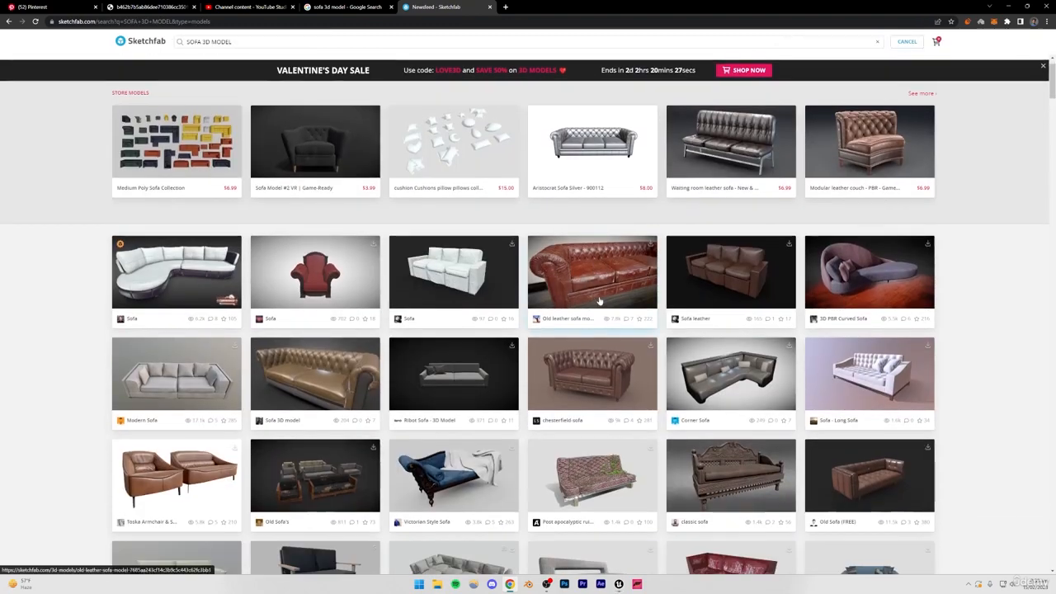
Step: Look through the Sketchfab model results for "SOFA 3D MODEL" to find a suitable sofa
scroll(353, 266, "down", 1)
scroll(353, 266, "down", 1)
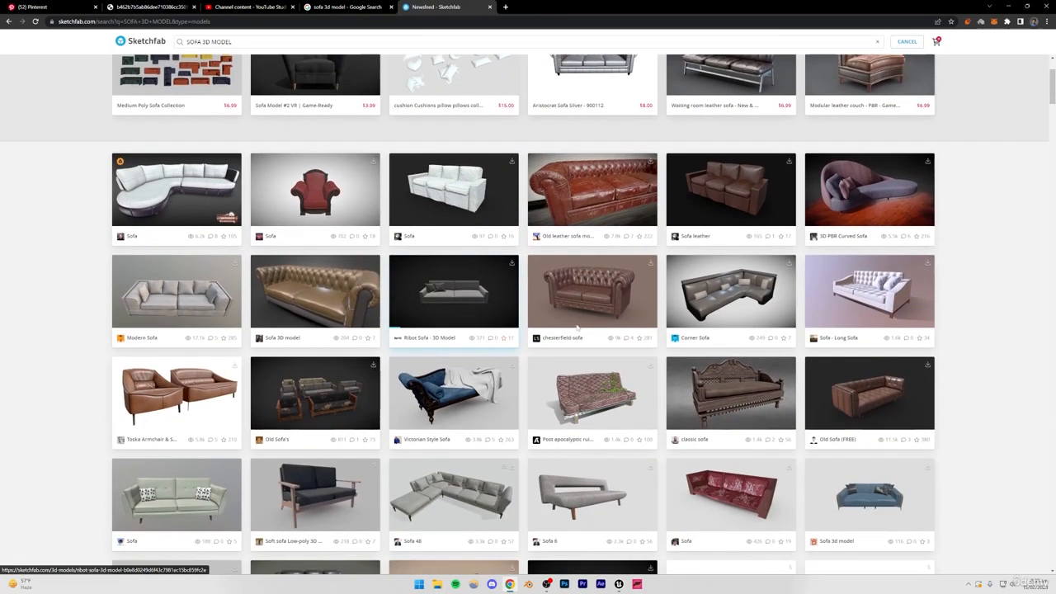
scroll(885, 355, "down", 1)
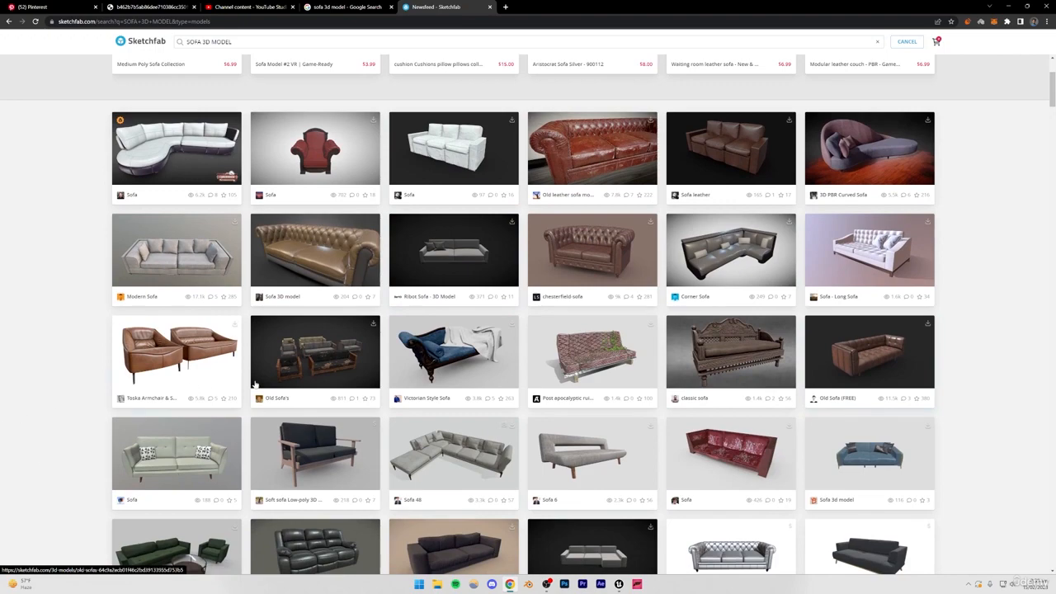
scroll(280, 380, "down", 2)
scroll(281, 382, "down", 1)
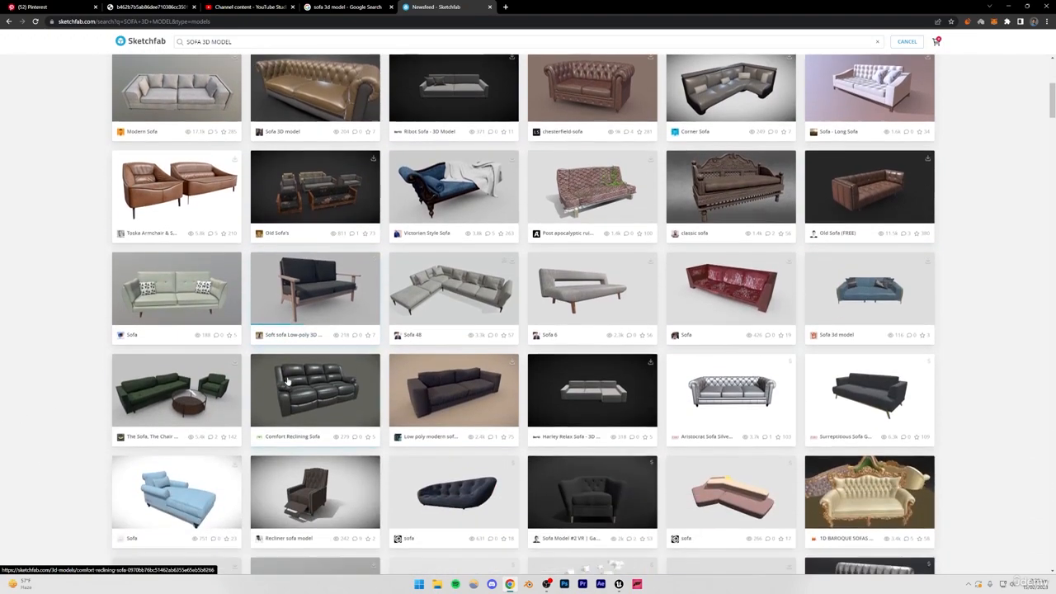
scroll(285, 388, "up", 4)
scroll(899, 430, "down", 1)
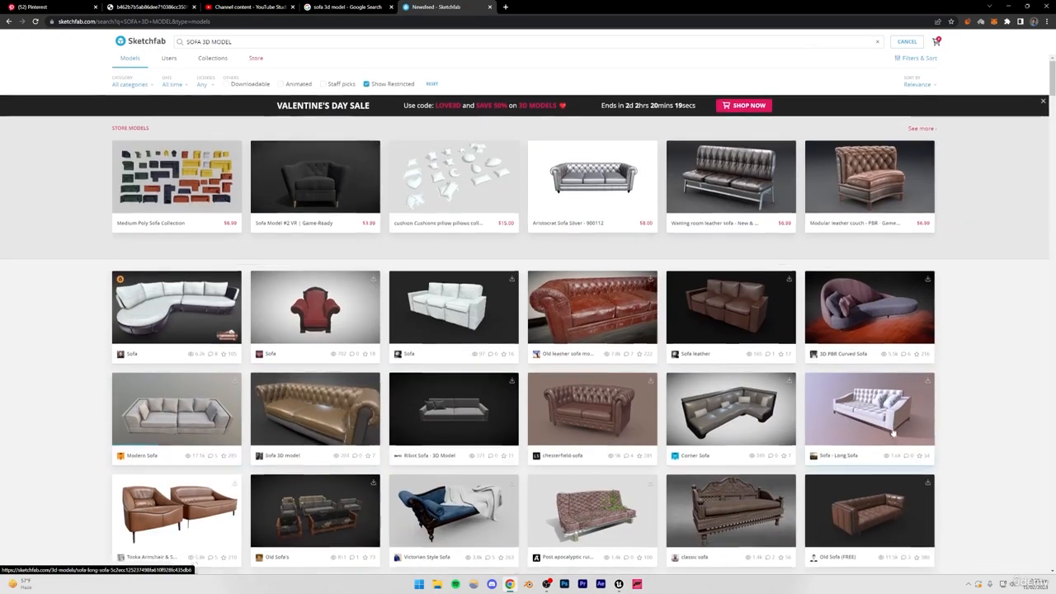
Step: Open the Old Sofa (FREE) model in its own tab and inspect the sofa up close from different angles
right_click(881, 434)
left_click(899, 437)
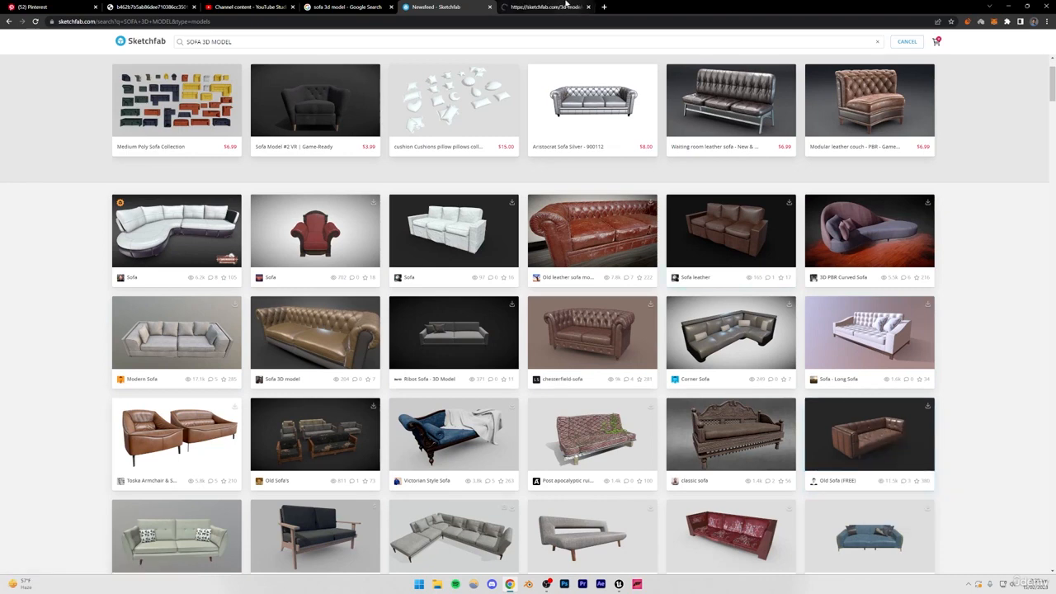
left_click(543, 7)
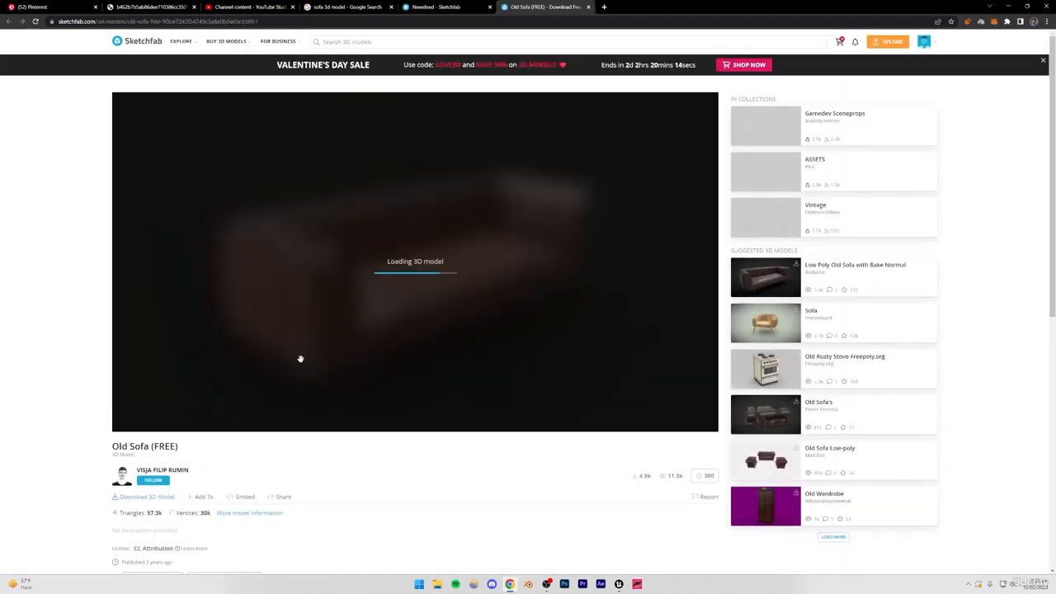
scroll(398, 287, "up", 3)
mouse_move(398, 287)
left_mouse_down()
mouse_move(474, 316)
mouse_move(429, 288)
mouse_move(539, 278)
mouse_move(509, 297)
left_mouse_up()
scroll(421, 314, "up", 5)
left_click_drag(420, 315, 382, 311)
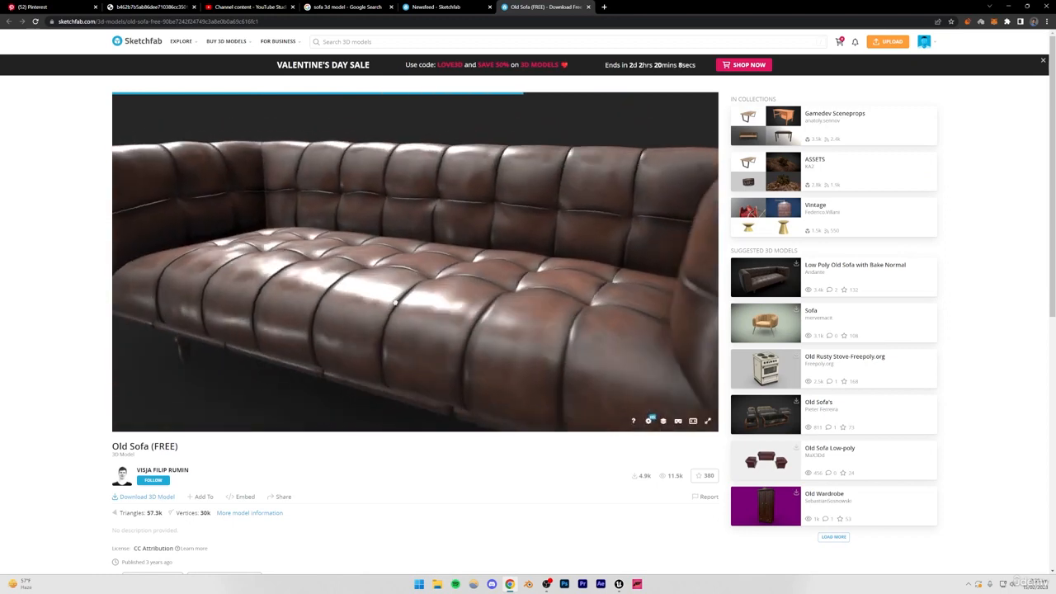
Step: Download the Old Sofa (FREE) model in its original fbx format and close the download options
left_click(158, 497)
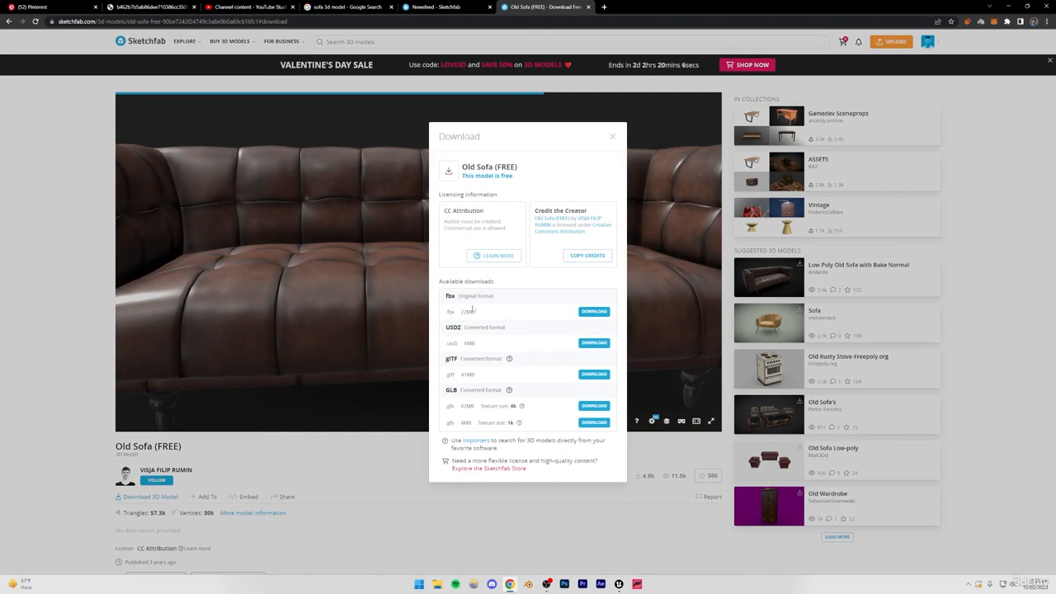
left_click_drag(480, 309, 442, 311)
left_click(462, 310)
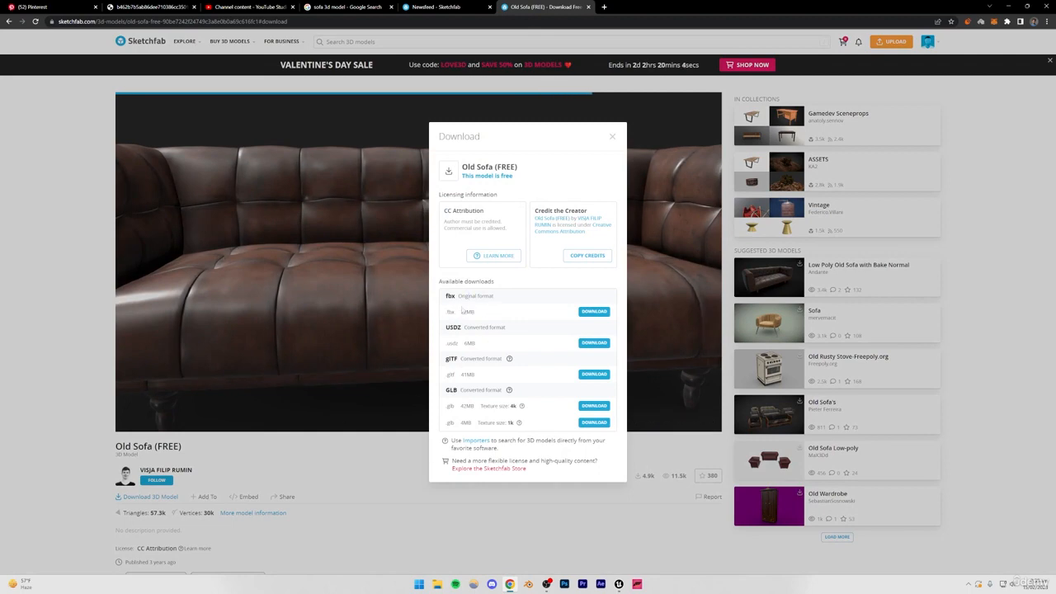
left_click(590, 312)
left_click(313, 459)
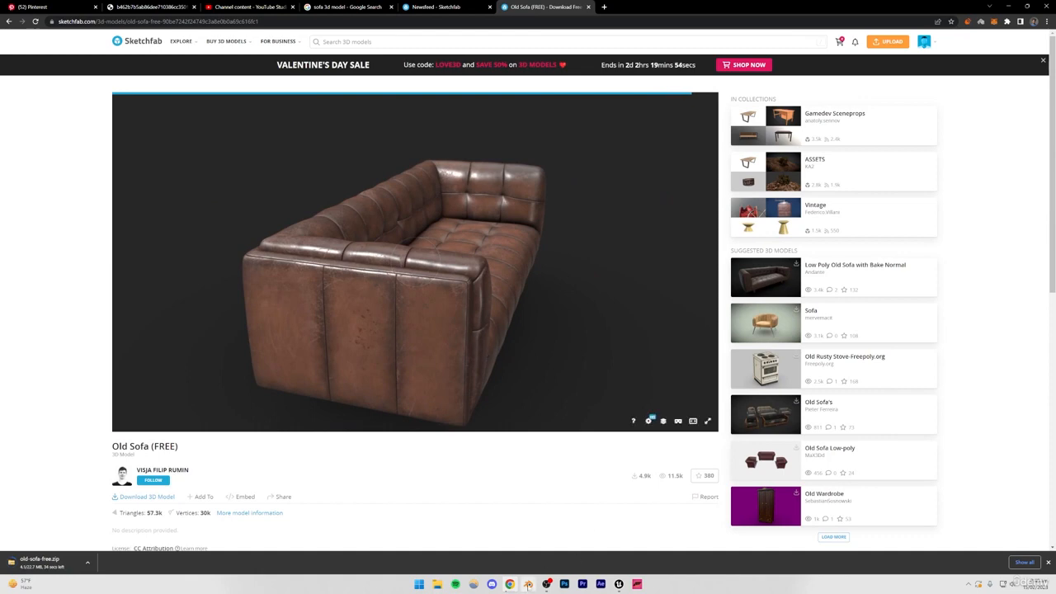
Step: Launch Blender, delete the default camera, cube and light, and show the BlenderKit asset search options beside the viewport
left_click(528, 584)
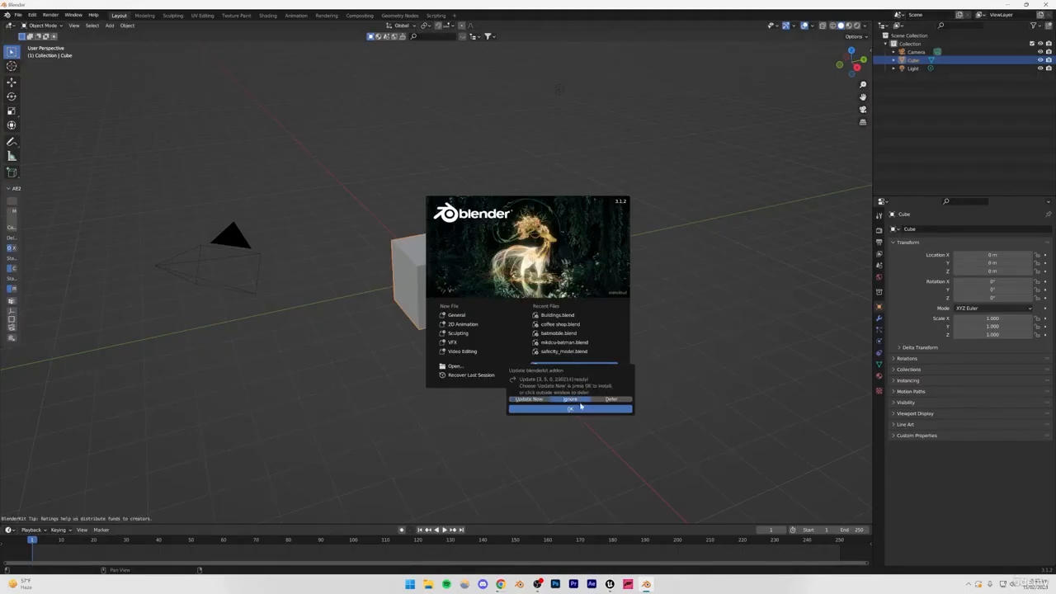
left_click(580, 409)
left_click(322, 324)
scroll(318, 325, "down", 4)
left_click_drag(266, 198, 627, 359)
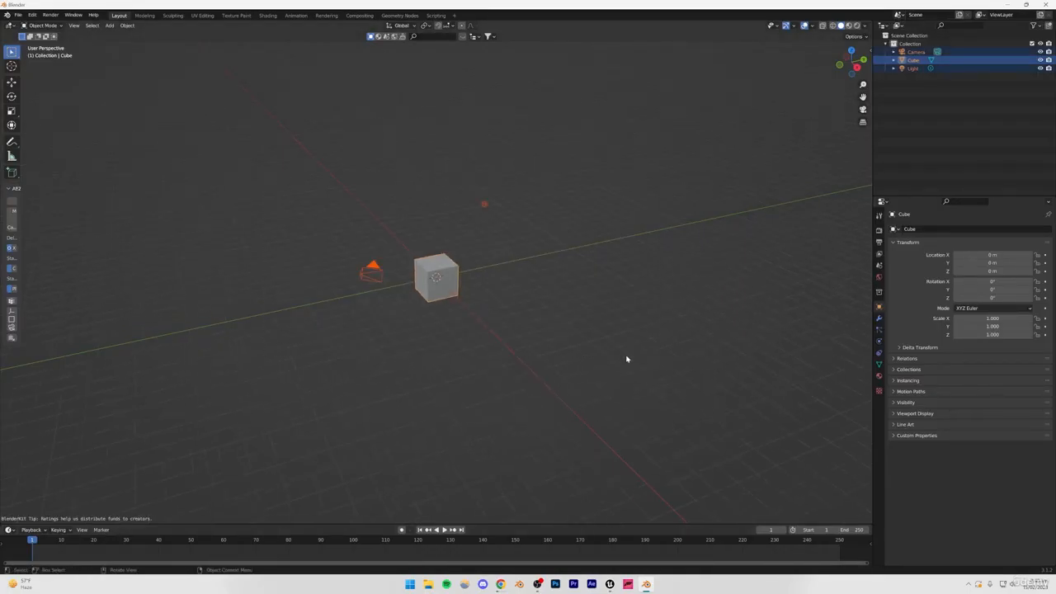
key("Delete")
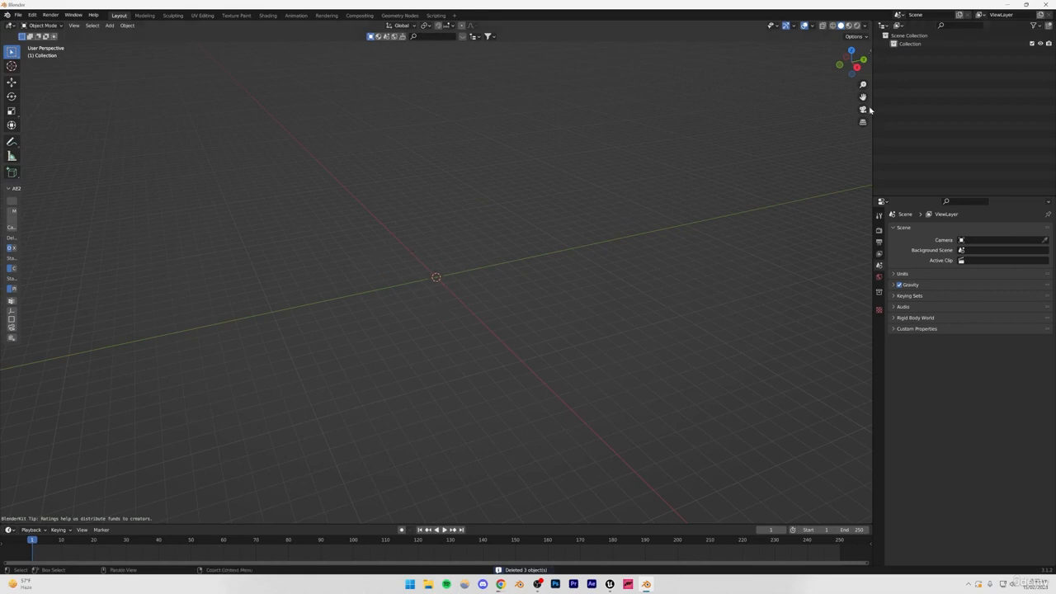
left_click(869, 50)
left_click(869, 95)
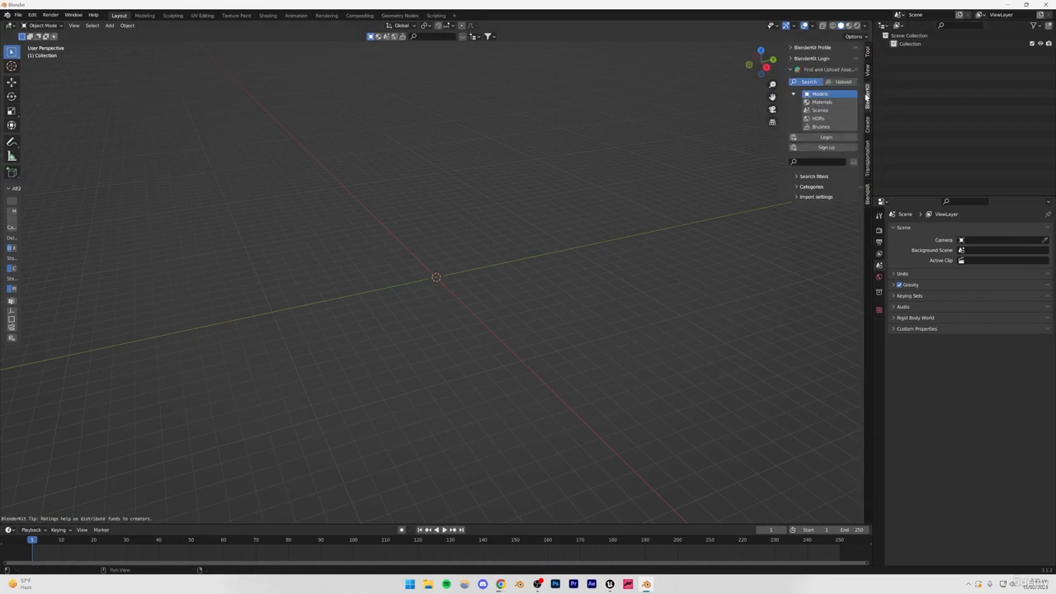
Step: Switch to the browser, go to blenderkit.com in the Sketchfab results tab, and view the BlenderKit add-on download page
left_click(500, 585)
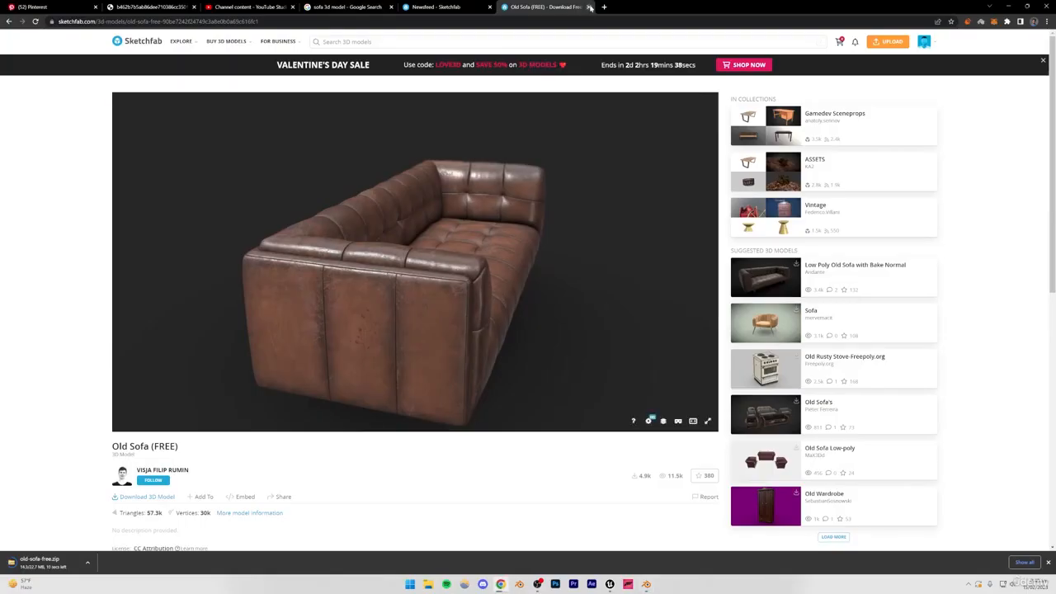
left_click(448, 7)
key("ctrl+l")
type("blend")
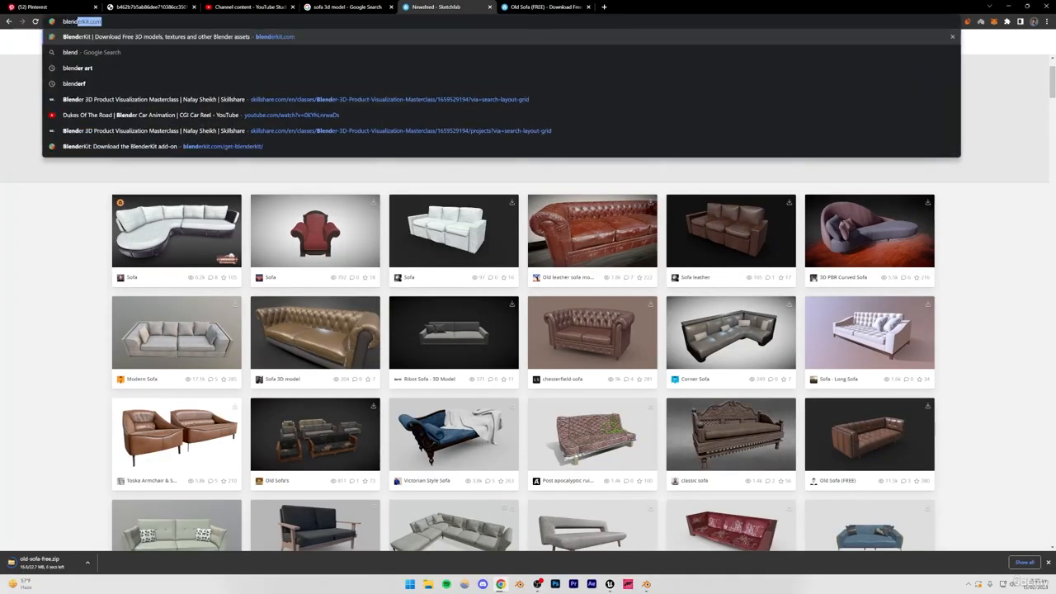
key("Return")
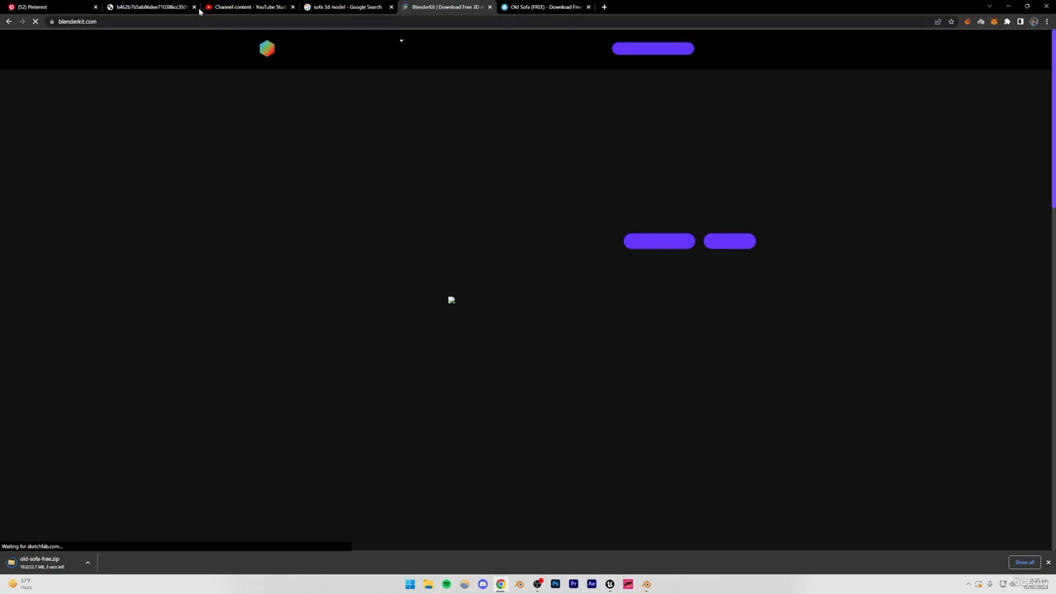
left_click(647, 49)
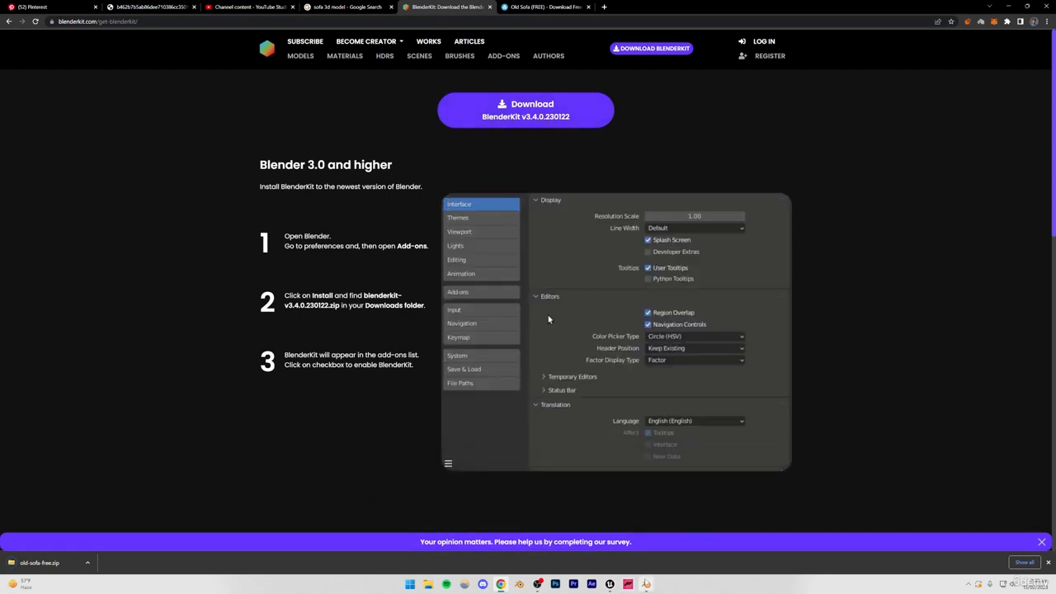
Step: Return to Blender, search the BlenderKit models for "sofa", expand the search filters, and browse the asset previews
left_click(646, 585)
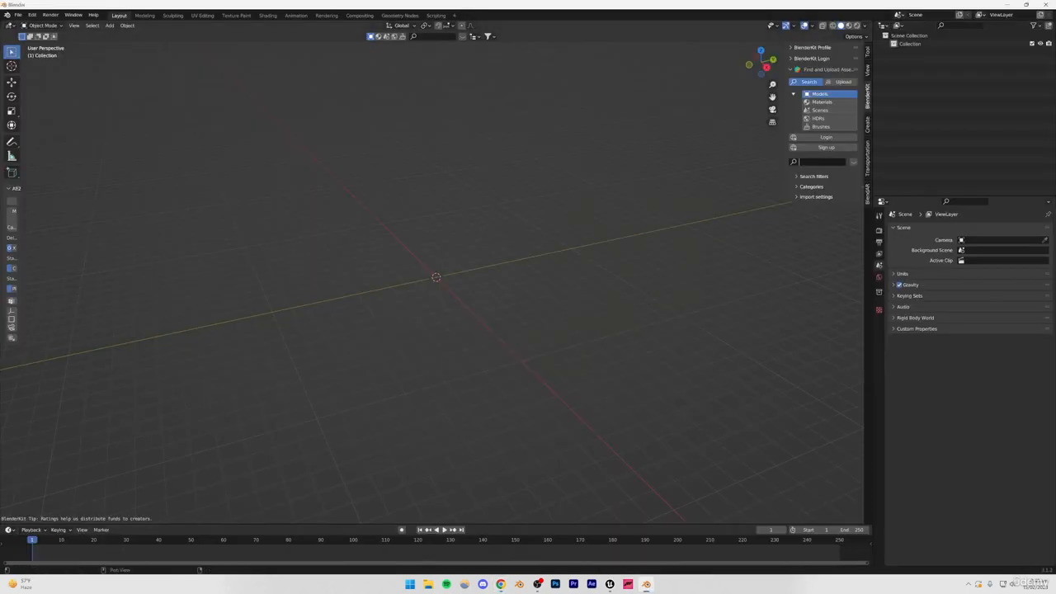
type("sofa")
key("Return")
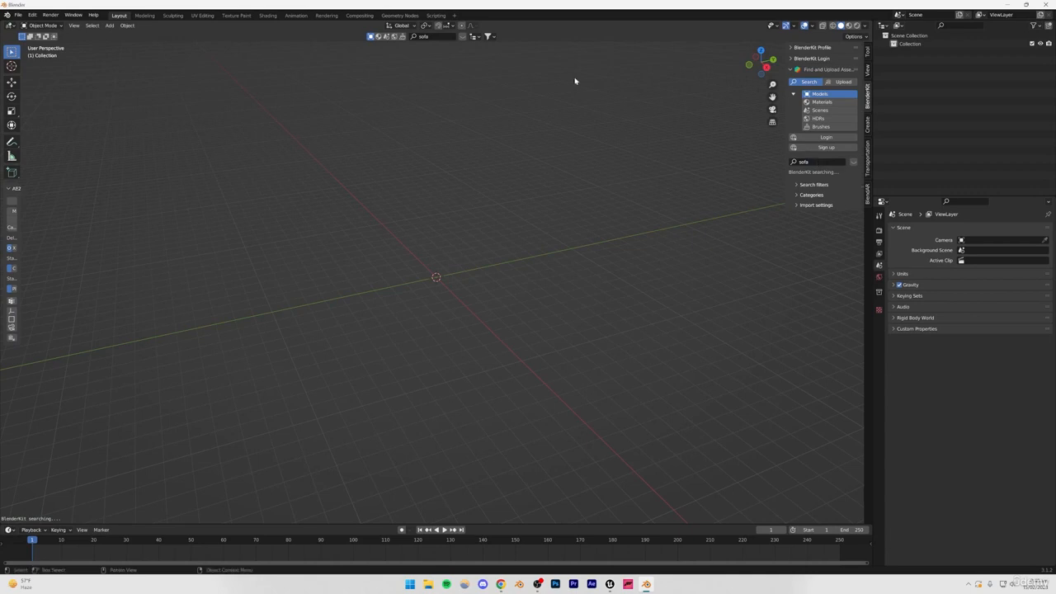
left_click(462, 38)
left_click(814, 184)
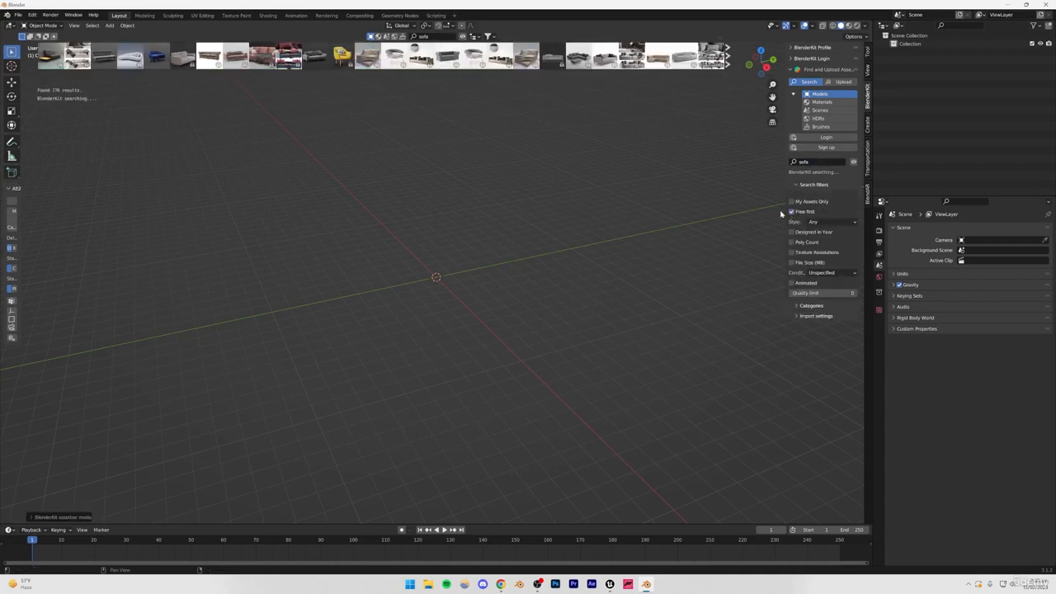
mouse_move(52, 58)
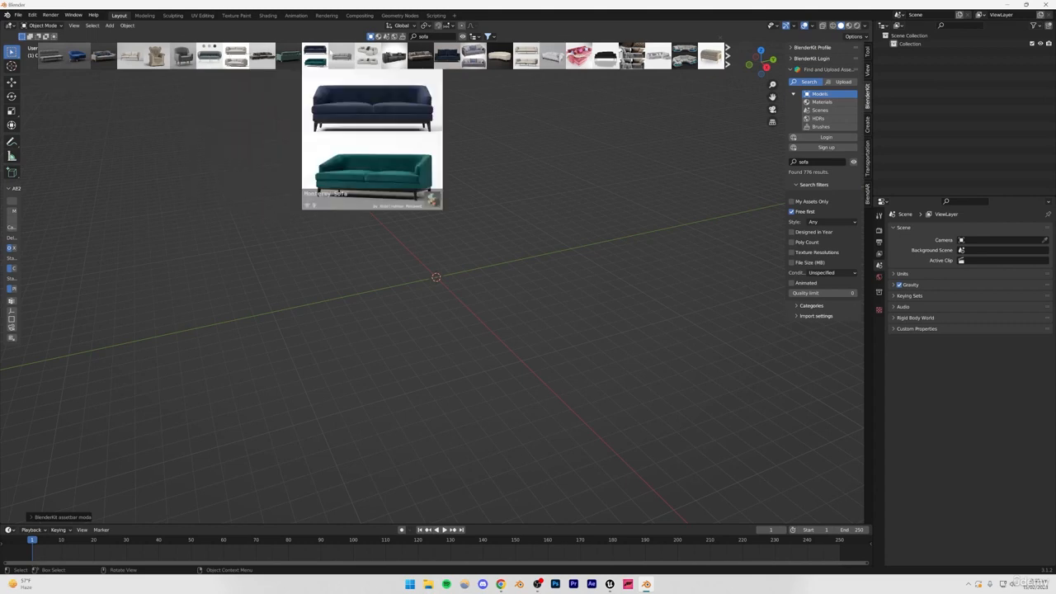
Step: Check the sofa in the browser's loft living room reference image and return to the BlenderKit sofa previews in Blender
left_click(500, 584)
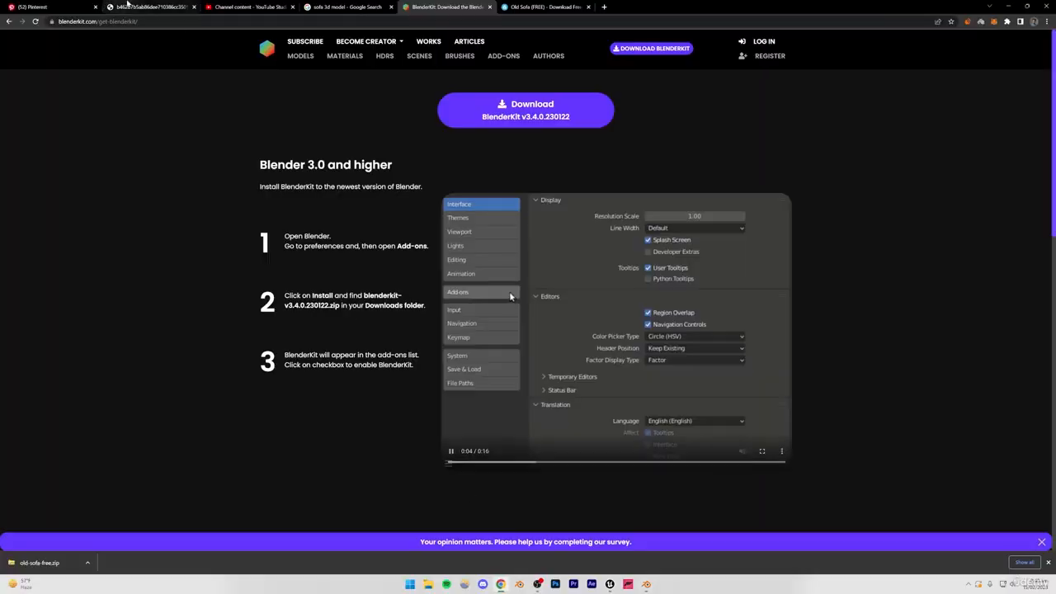
left_click(129, 7)
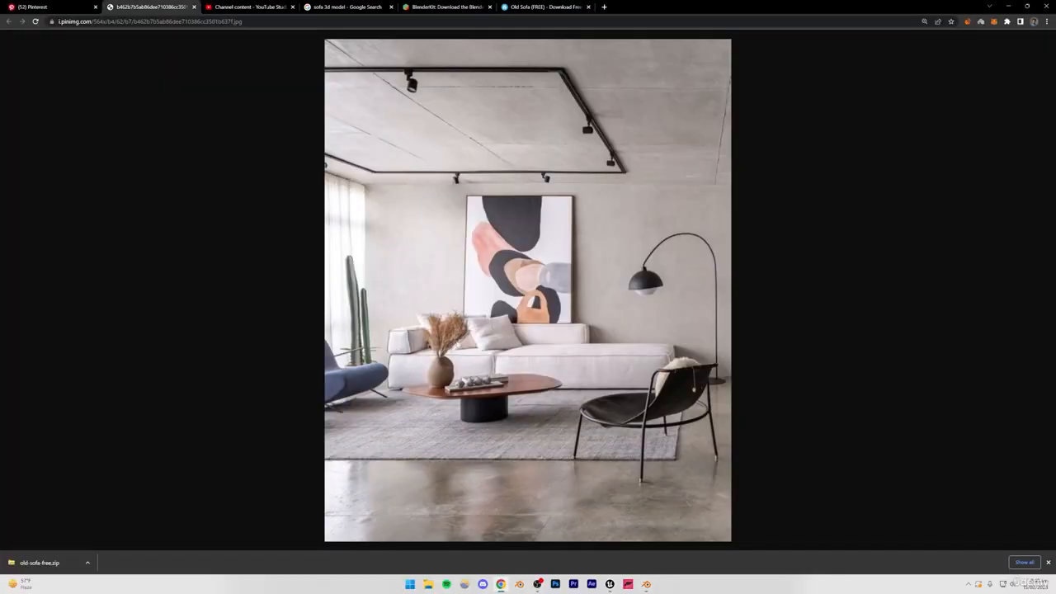
left_click(646, 584)
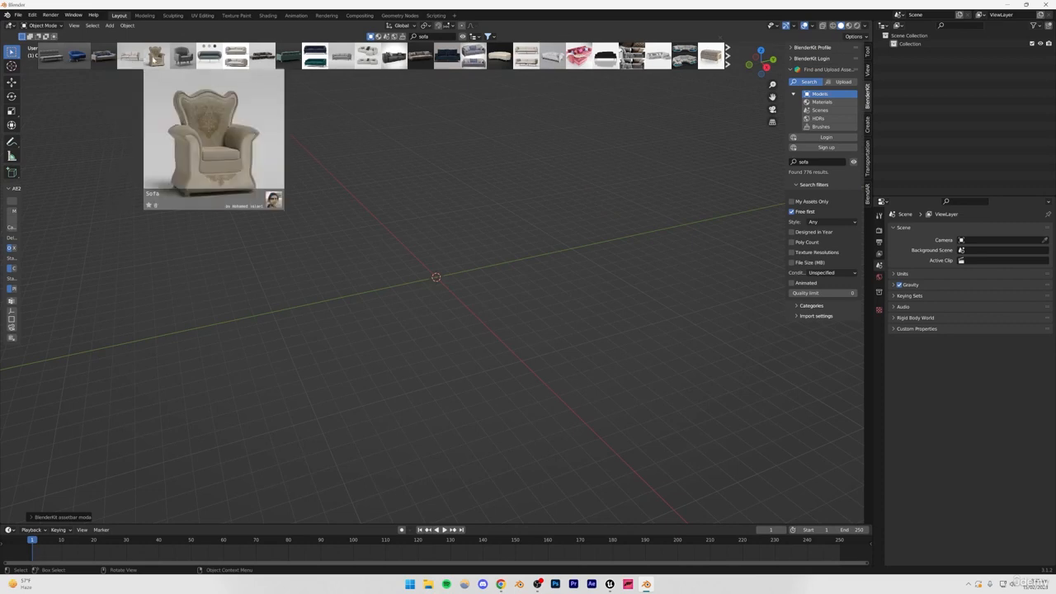
Step: Add the Corner sofa from the BlenderKit results to the scene and compare its shape with the sofa in the browser's loft reference image
left_click(263, 59)
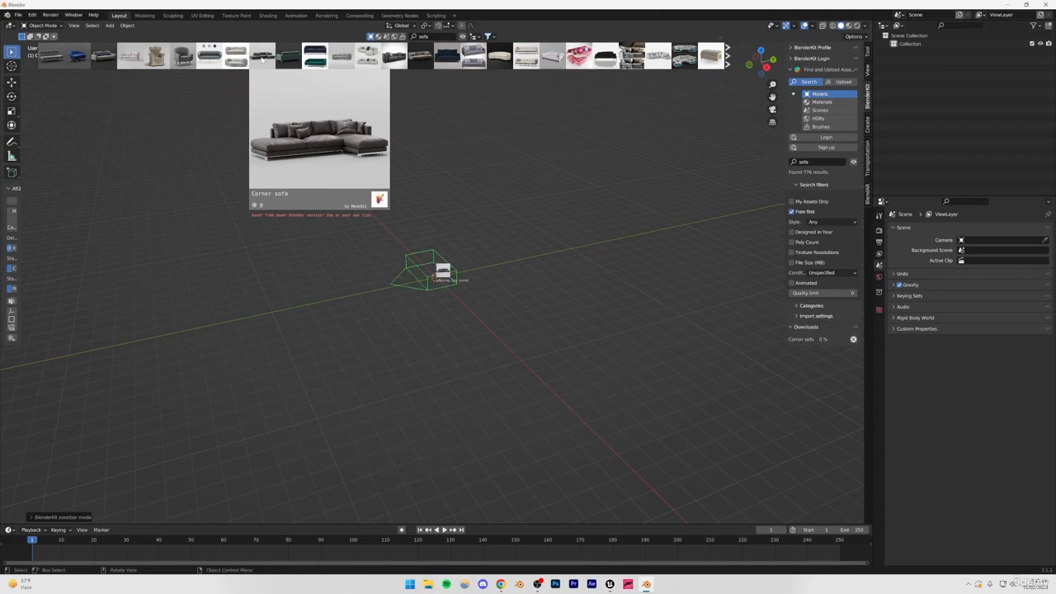
left_click(500, 584)
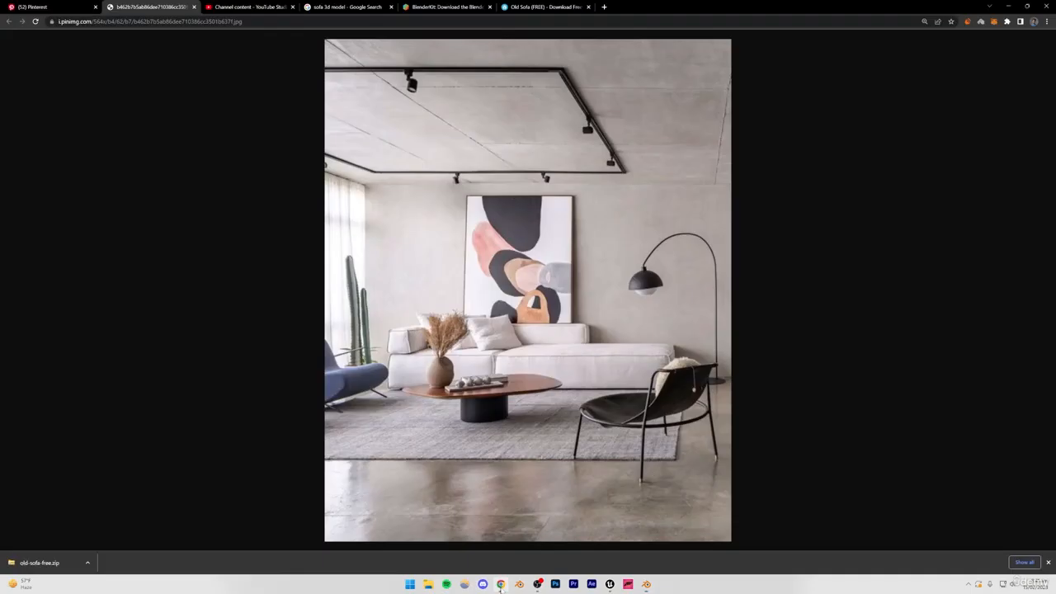
left_click(500, 584)
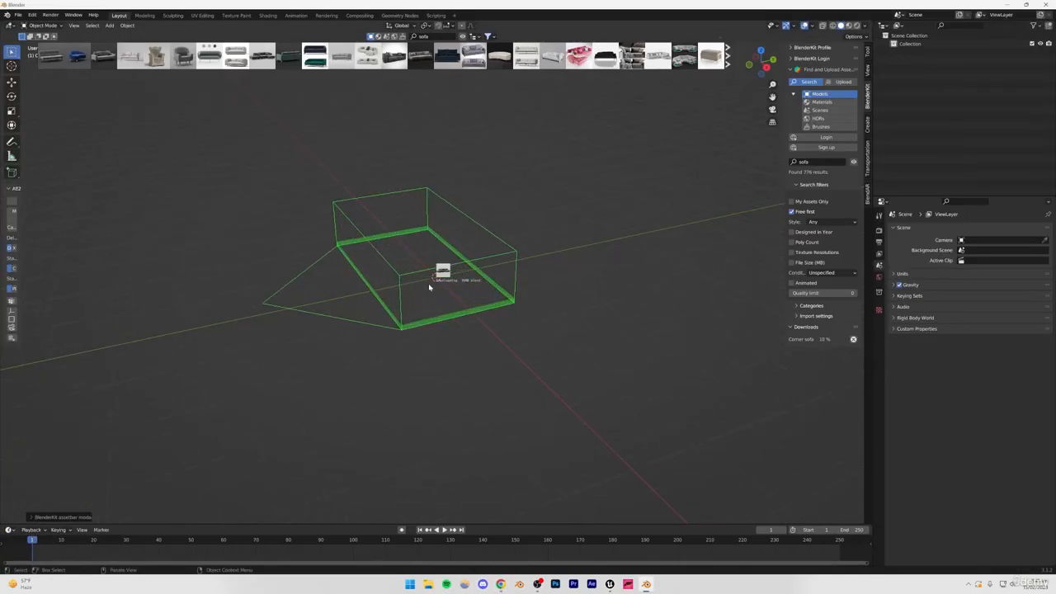
mouse_move(263, 52)
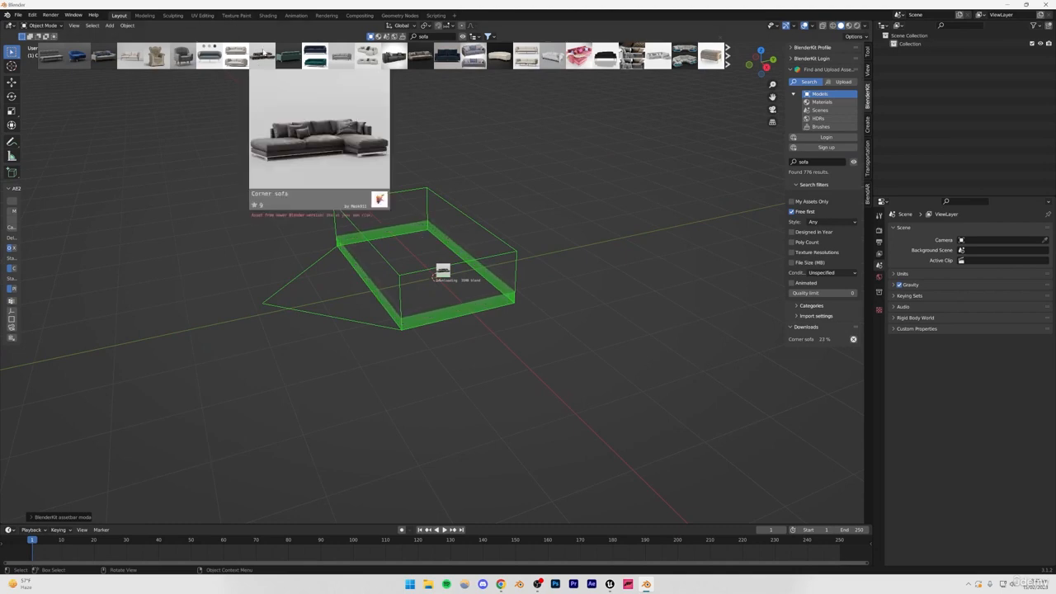
left_click(500, 585)
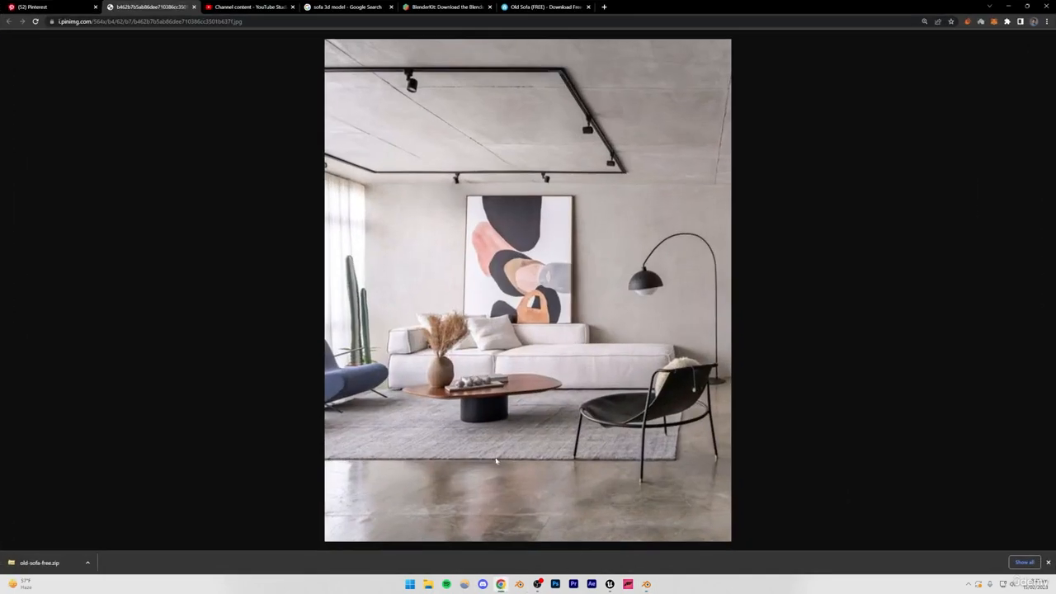
left_click(646, 584)
mouse_move(263, 53)
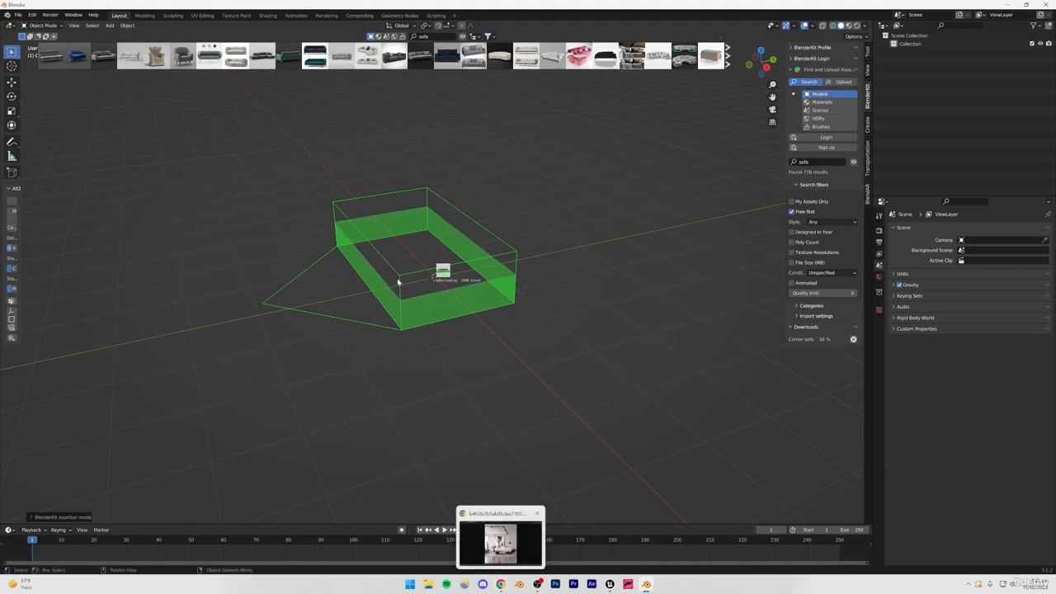
left_click(501, 584)
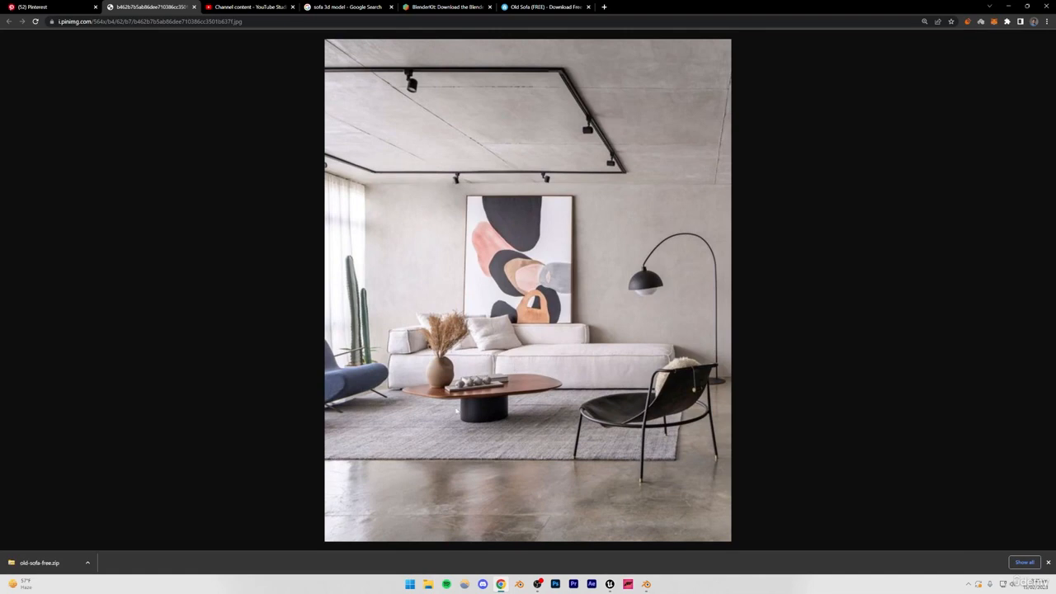
left_click(646, 584)
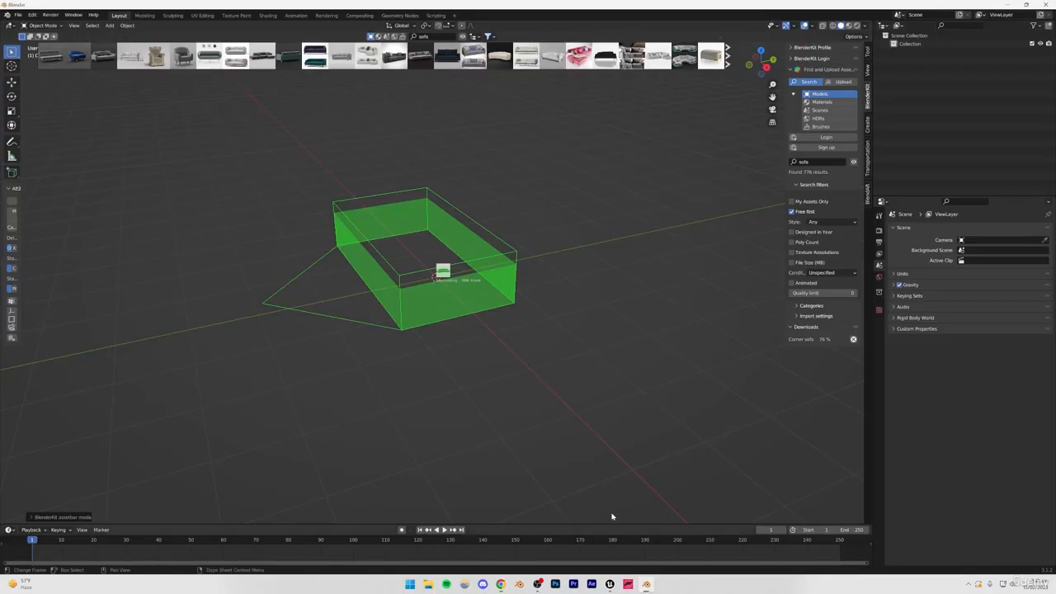
Step: Inspect the imported corner sofa up close and from several angles, including its seats, legs and overall shape
scroll(460, 317, "down", 2)
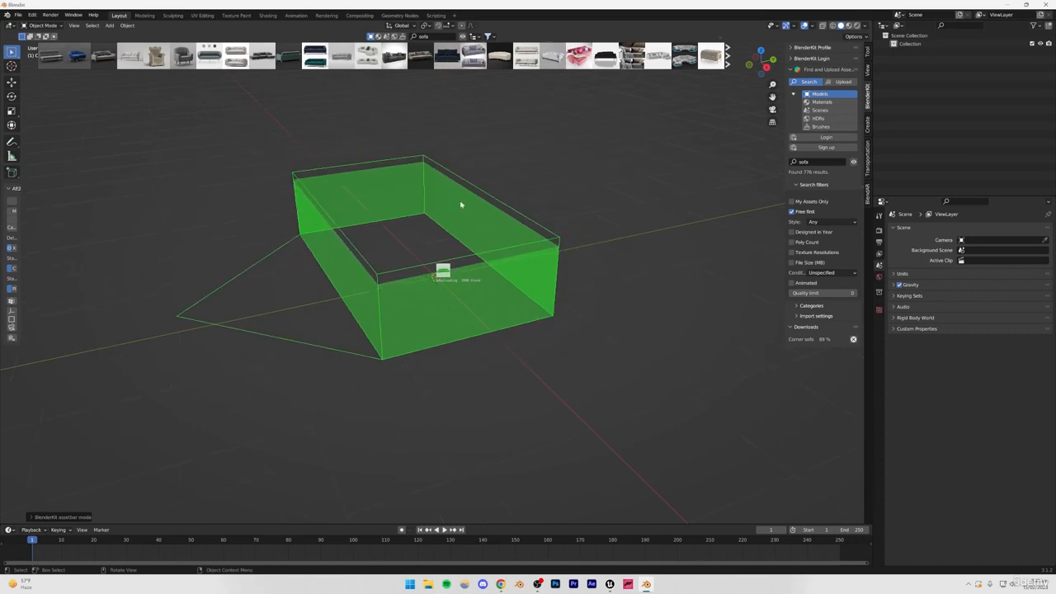
middle_click_drag(495, 259, 648, 178)
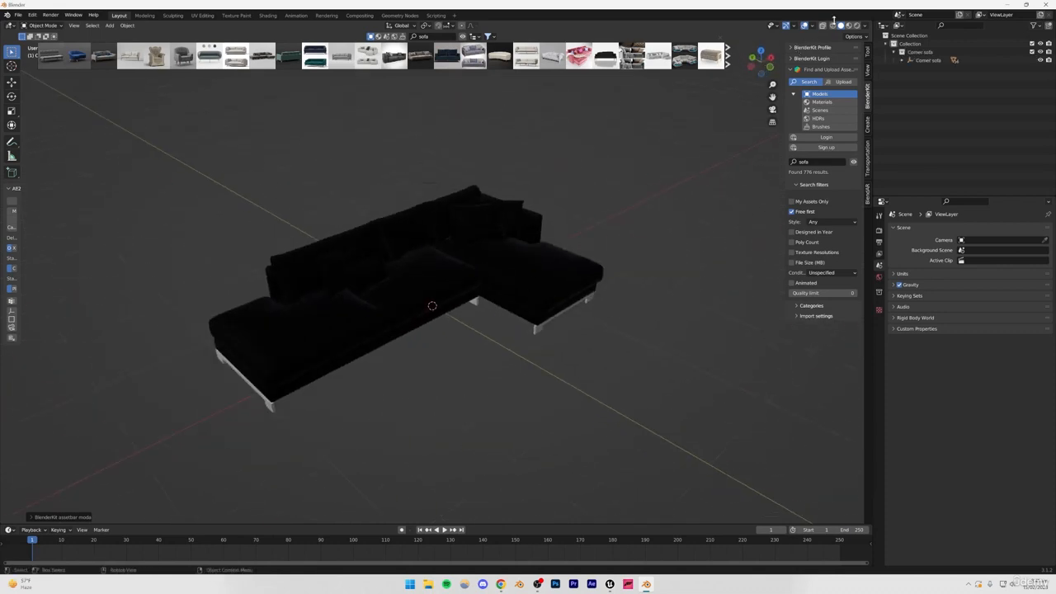
middle_click_drag(462, 281, 488, 321)
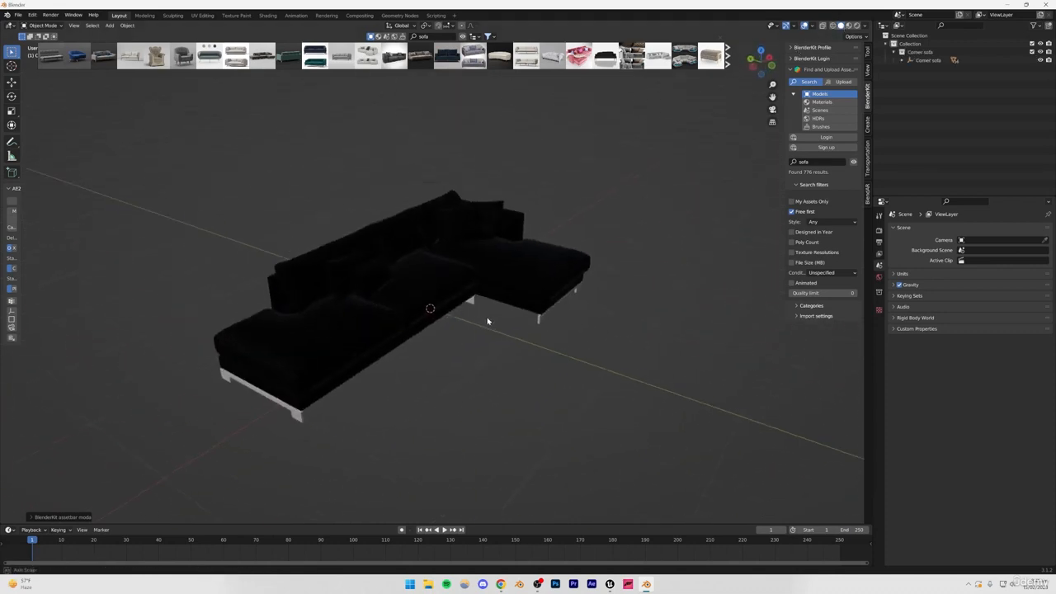
scroll(385, 353, "up", 4)
scroll(358, 354, "up", 3)
middle_click_drag(358, 353, 306, 318)
scroll(440, 286, "down", 8)
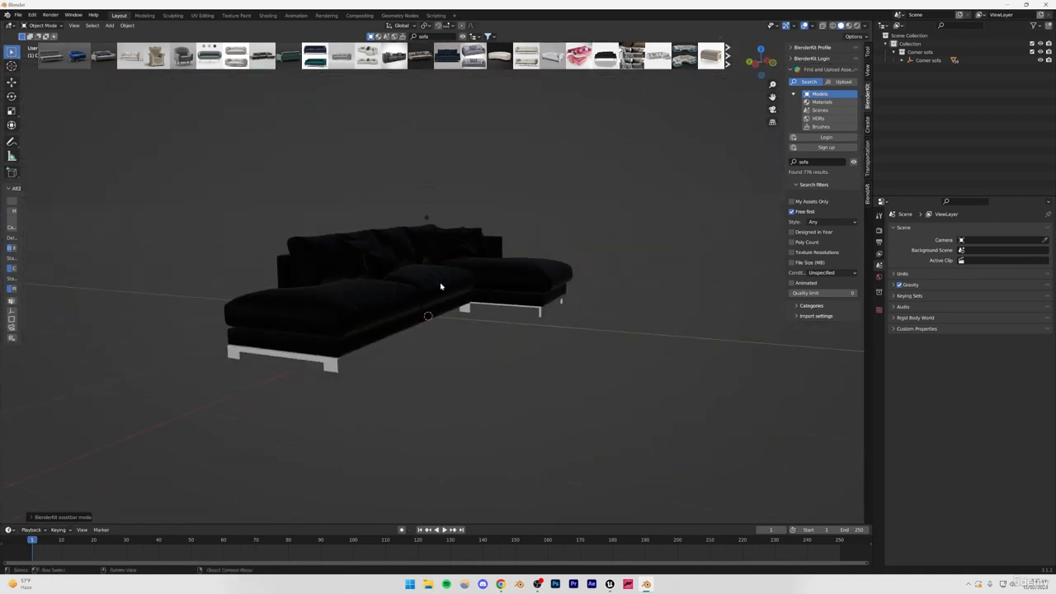
scroll(455, 302, "up", 5)
middle_click_drag(455, 302, 382, 318)
scroll(370, 309, "down", 5)
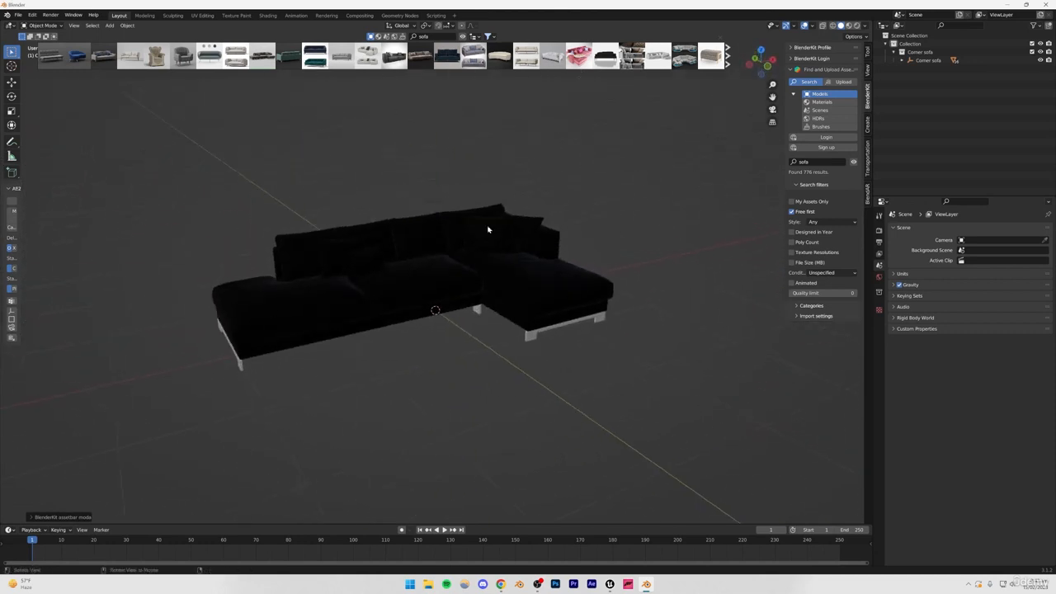
middle_click_drag(487, 228, 376, 194)
middle_click_drag(350, 292, 558, 271)
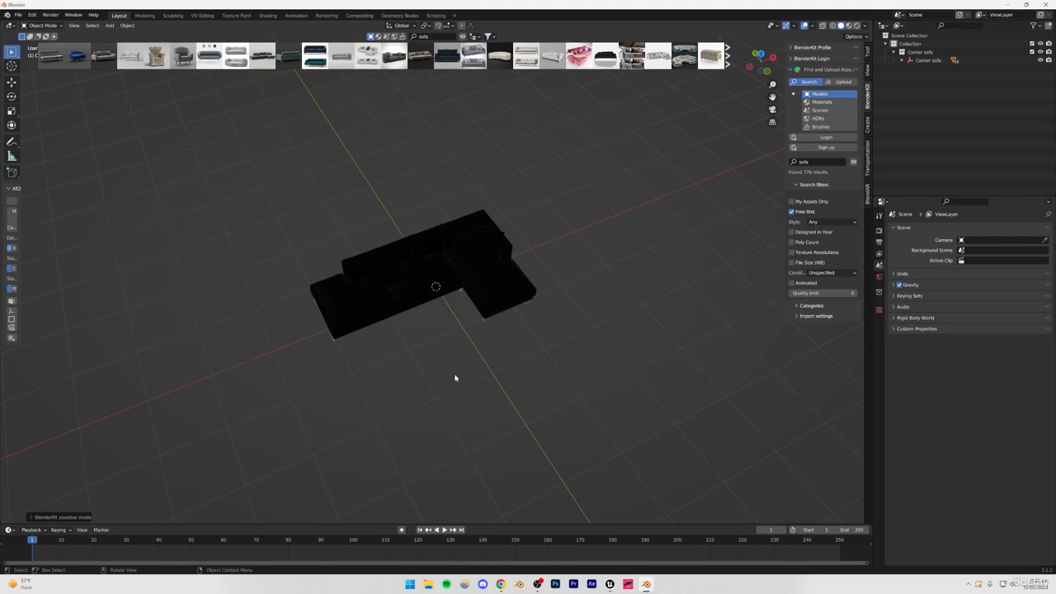
Step: Start an FBX export of the sofa and create and enter a new folder named interiorSS inside the Assets models folder
left_click(17, 15)
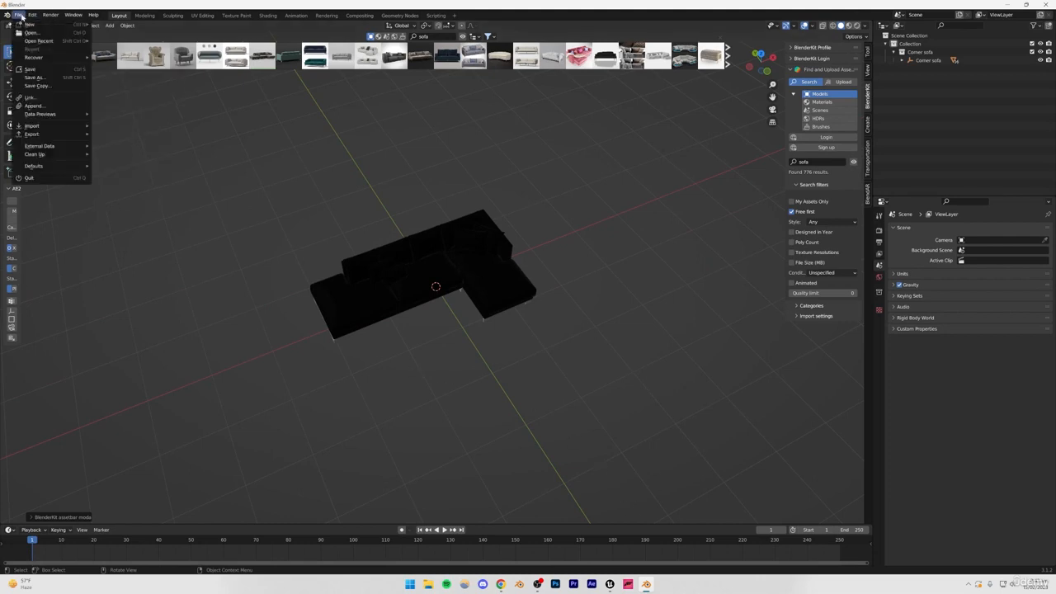
mouse_move(41, 134)
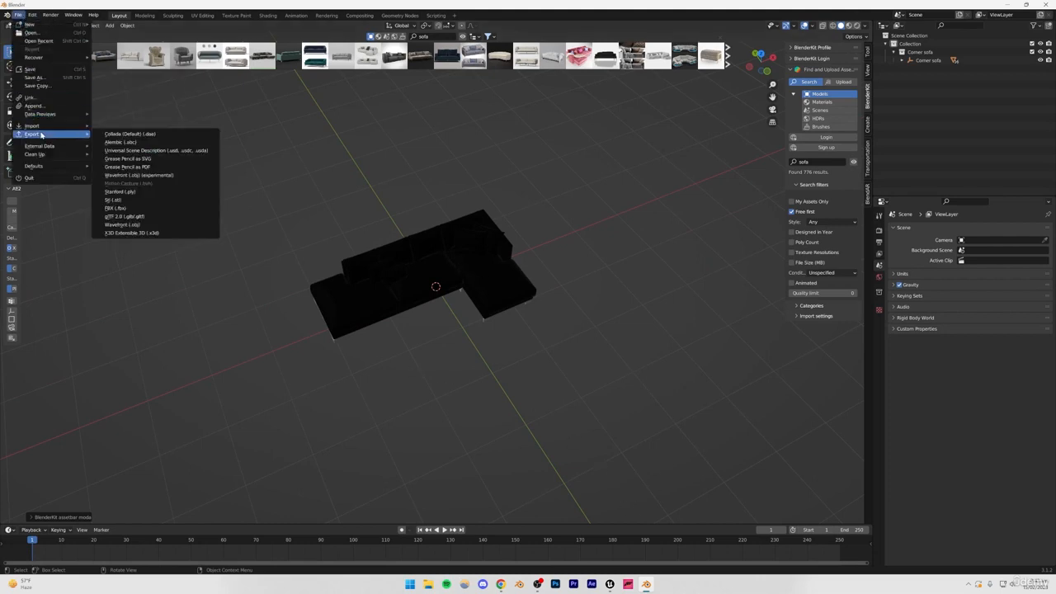
left_click(117, 208)
scroll(347, 321, "down", 5)
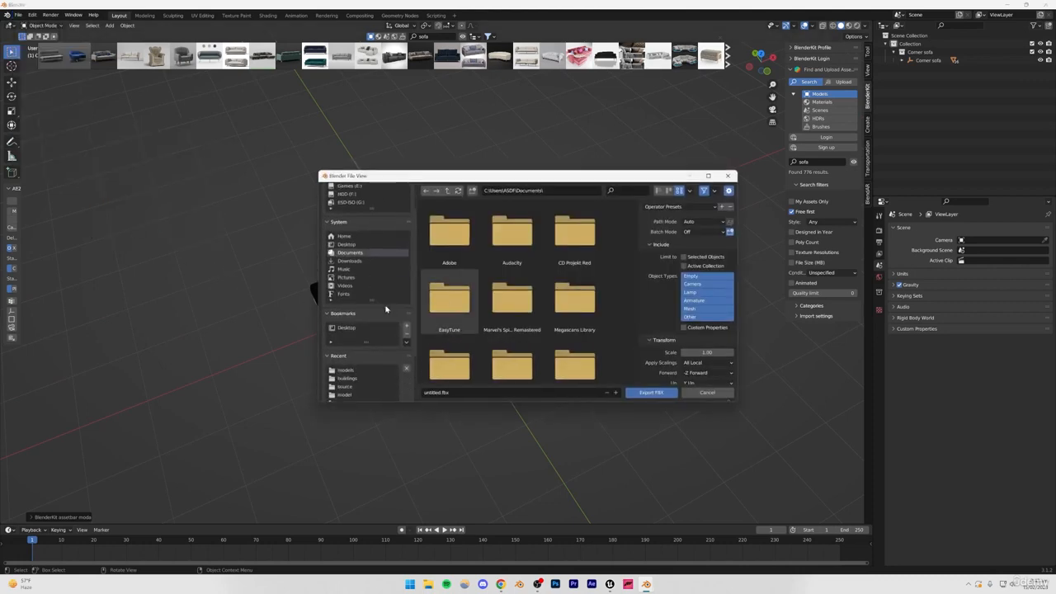
left_click(350, 313)
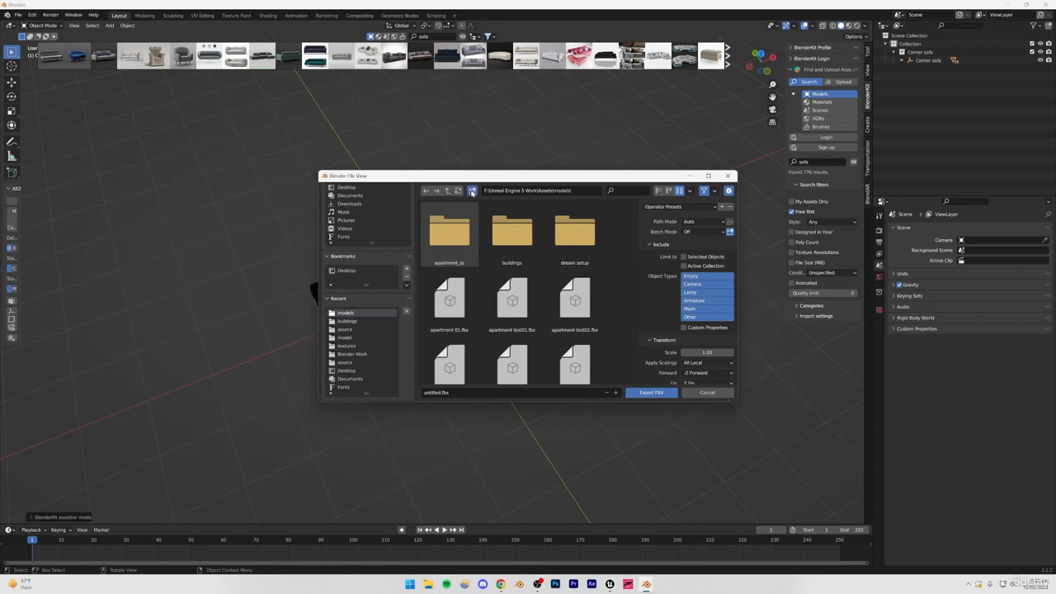
left_click(472, 190)
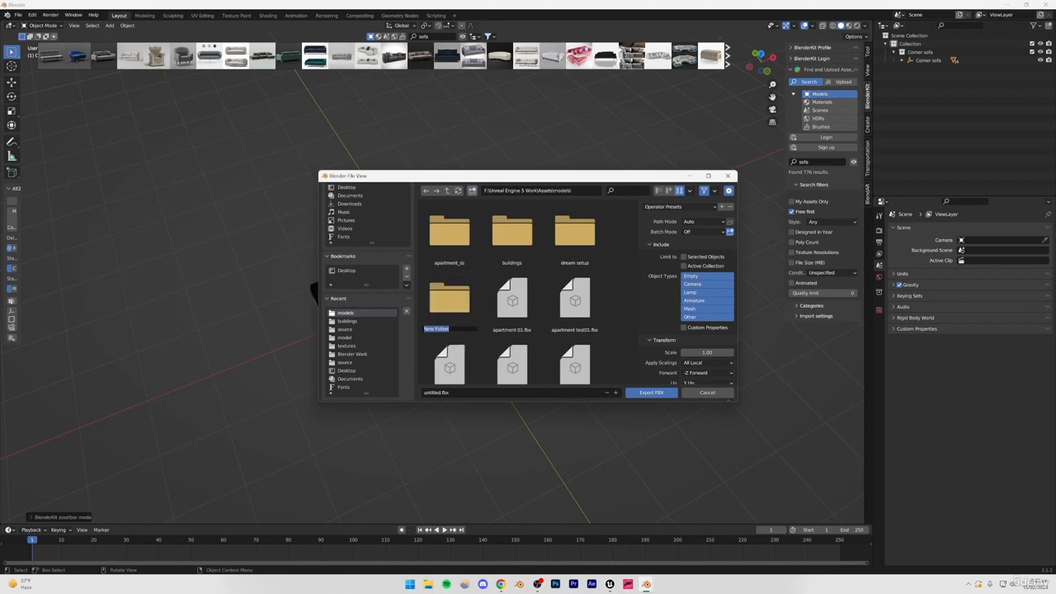
type("int")
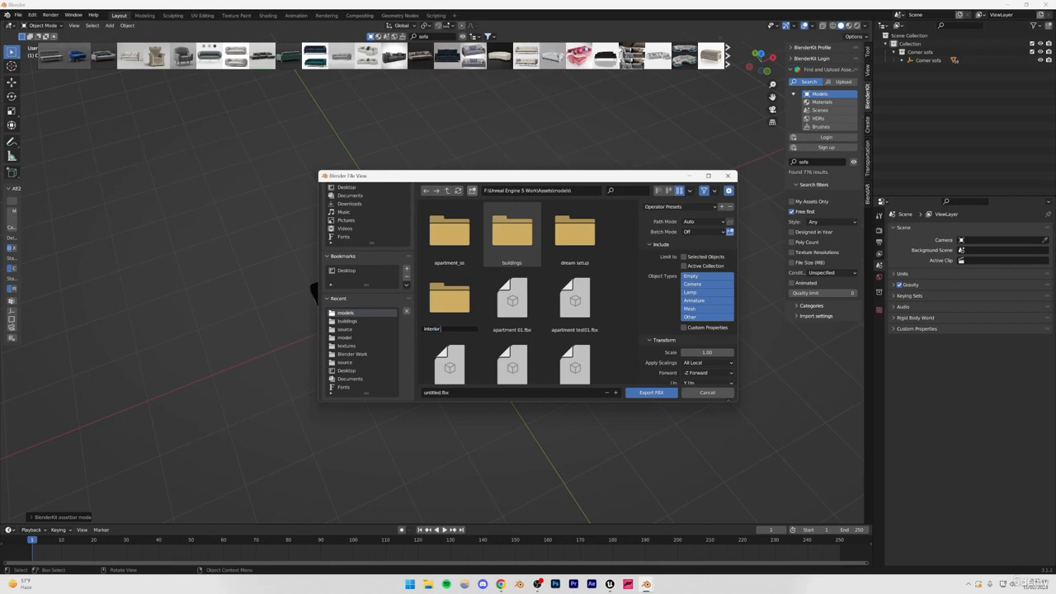
key("Return")
double_click(448, 297)
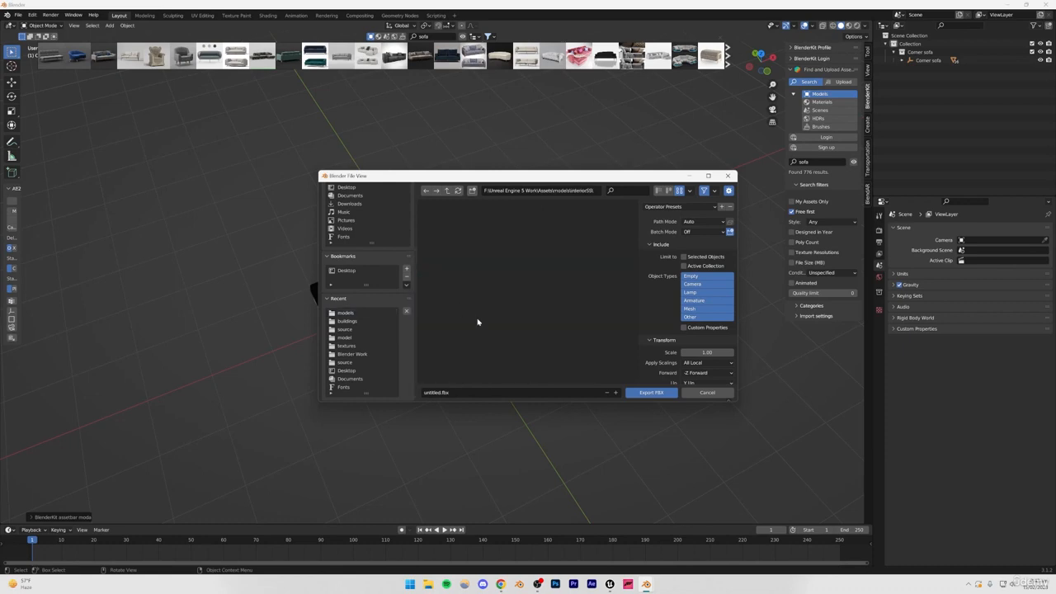
Step: Name the file main_sofa and export the FBX into the interiorSS folder
left_click(470, 393)
type("sofa")
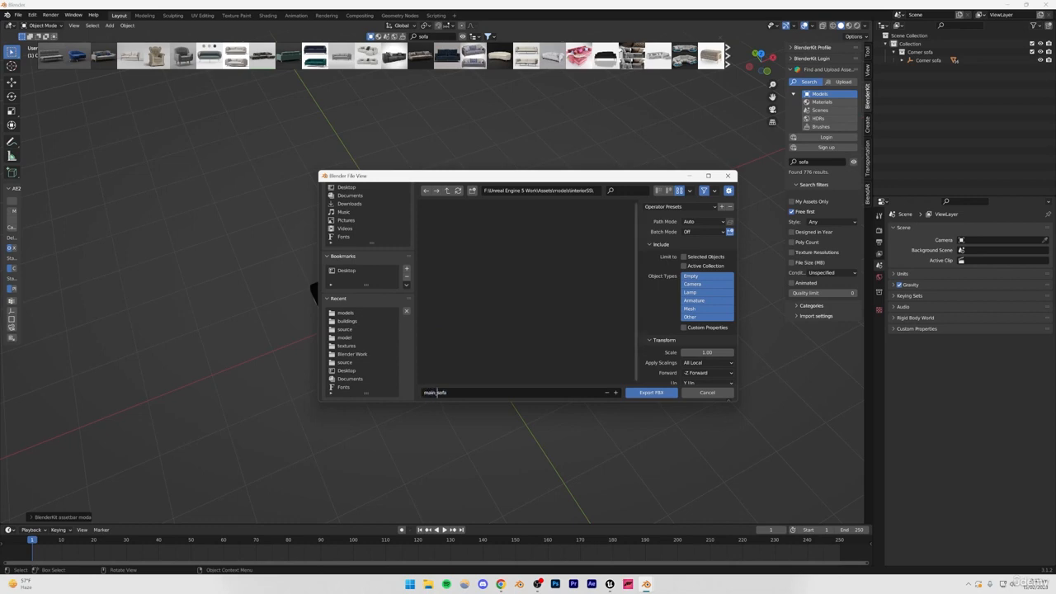
left_click(652, 392)
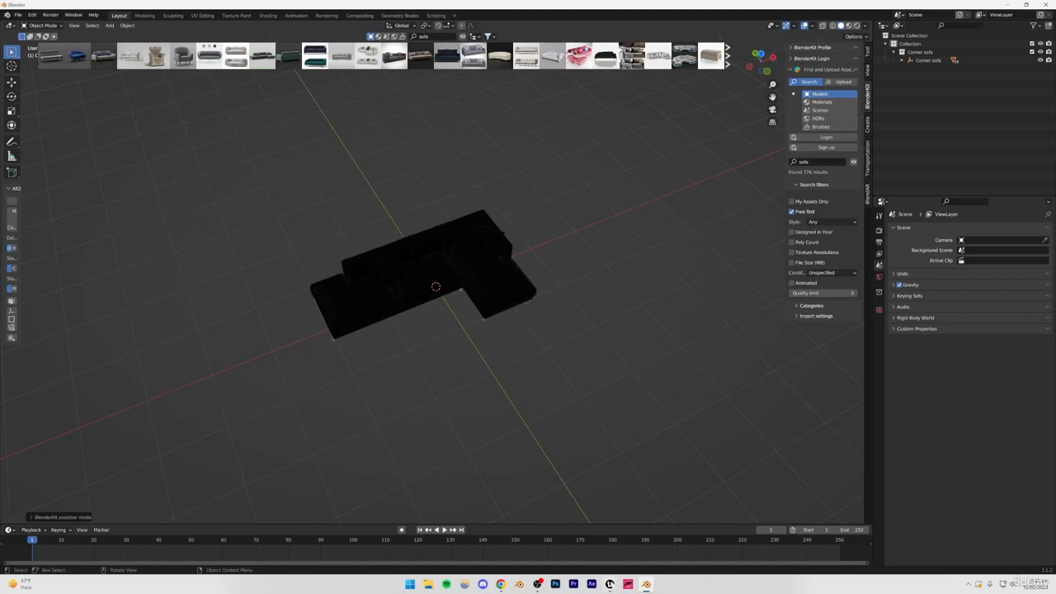
Step: Switch to the MainProj03 project in Unreal Engine and close the Bridge and Message Log windows
mouse_move(610, 584)
left_click(640, 546)
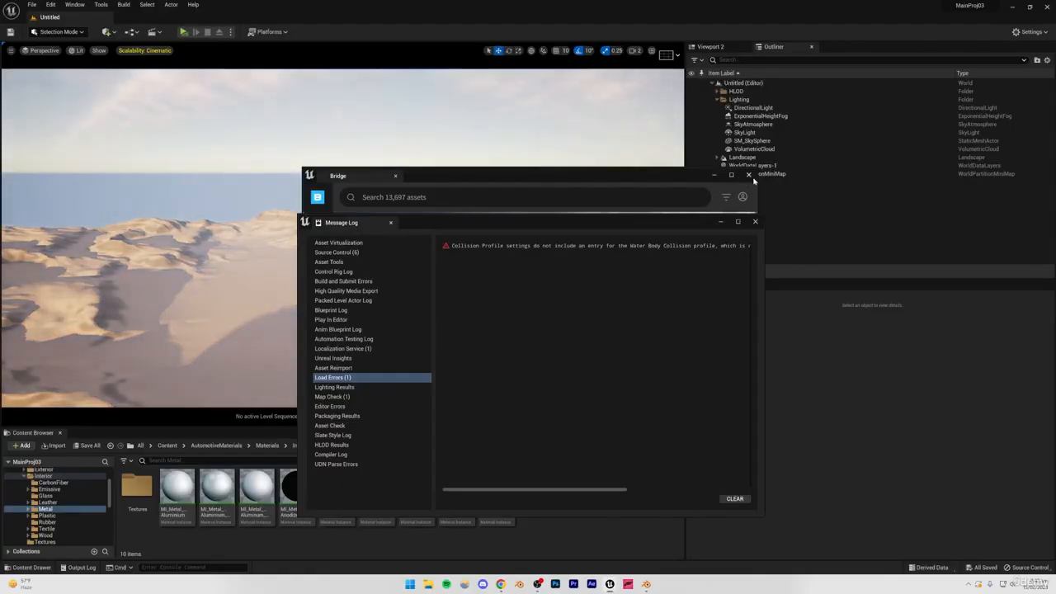
left_click(748, 175)
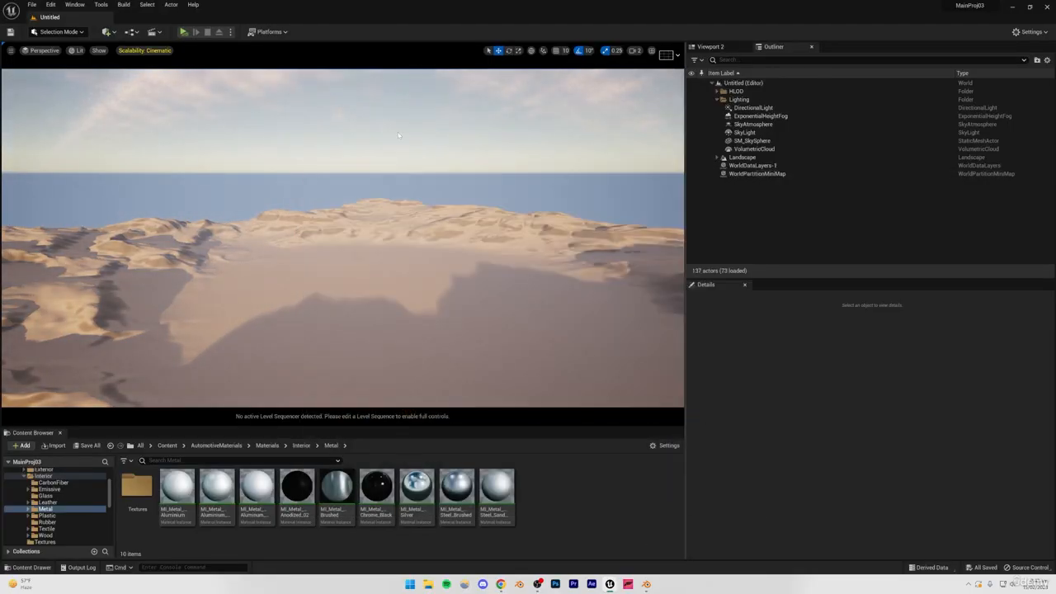
key("ctrl+s")
left_click(757, 153)
left_click(124, 71)
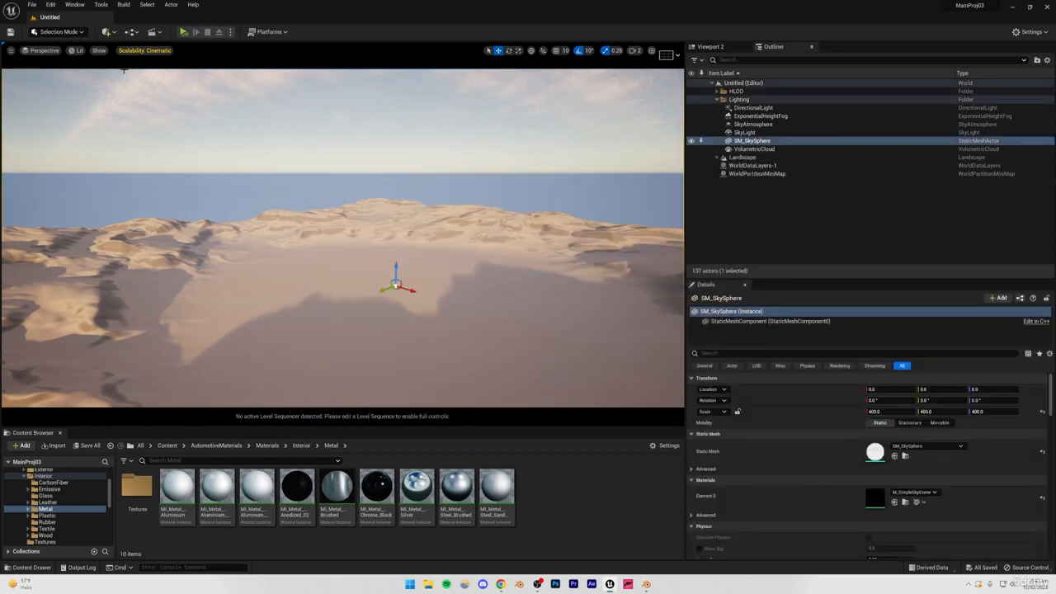
Step: Create a new level from the Empty Level template and save it as interiorSS in the Content folder
left_click(33, 5)
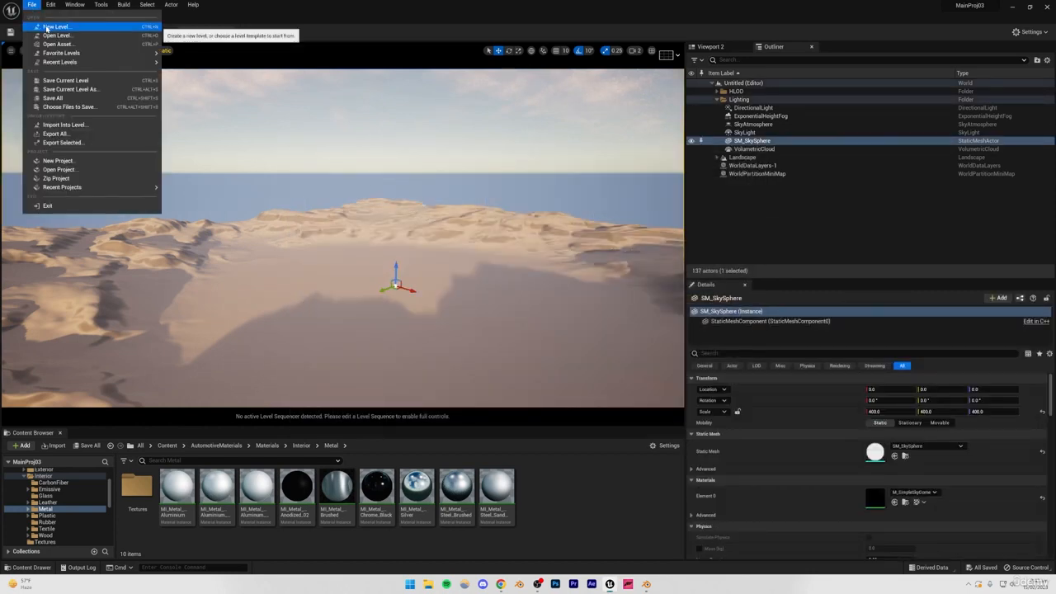
left_click(50, 28)
left_click(580, 248)
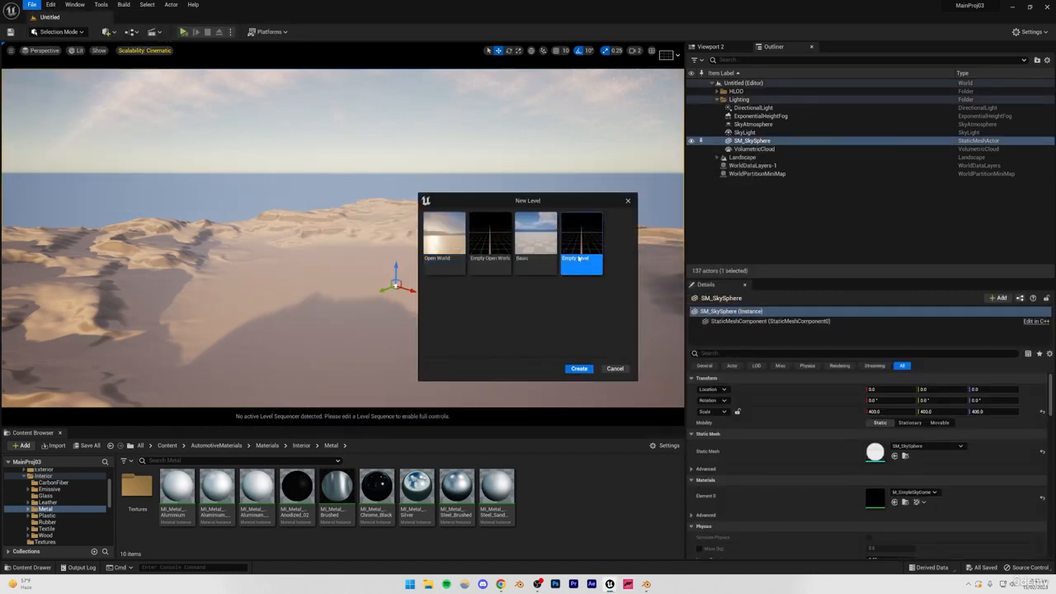
left_click(579, 368)
key("ctrl+s")
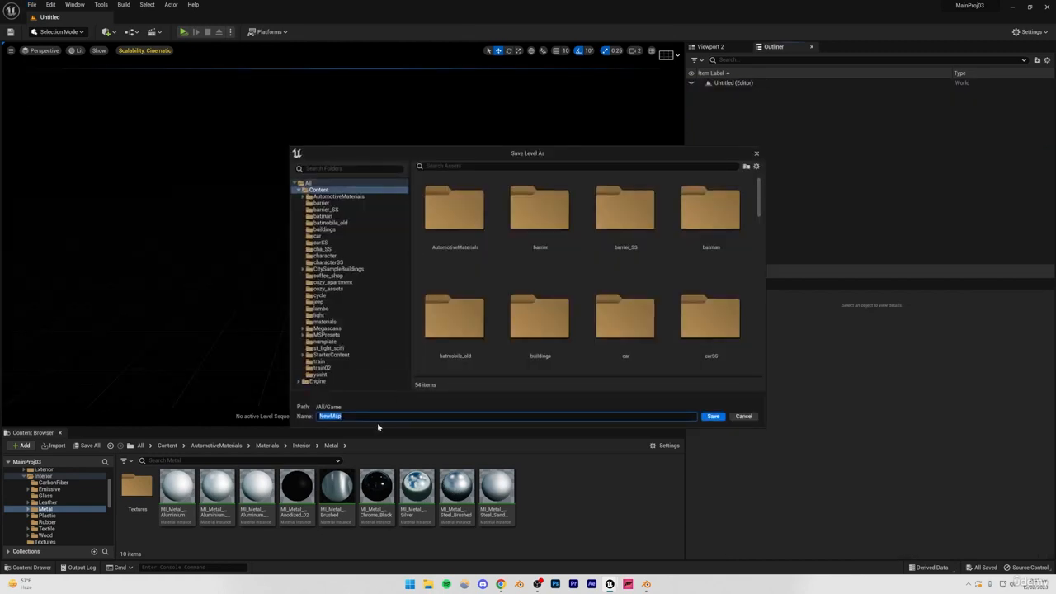
type("interiorSS")
key("Return")
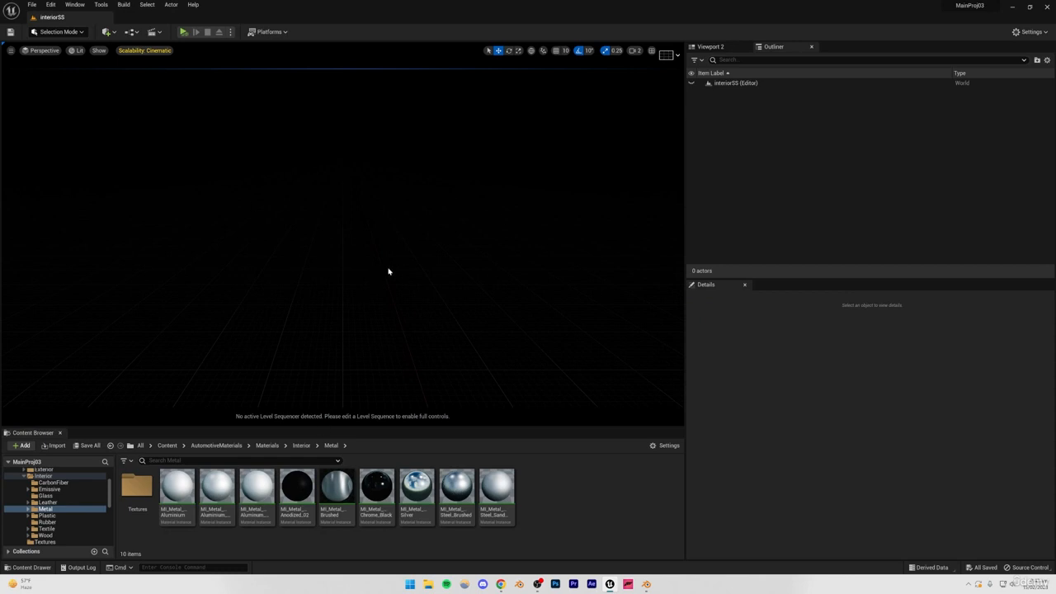
Step: Create a flat landscape in the interiorSS level and return to Selection mode
left_click(58, 31)
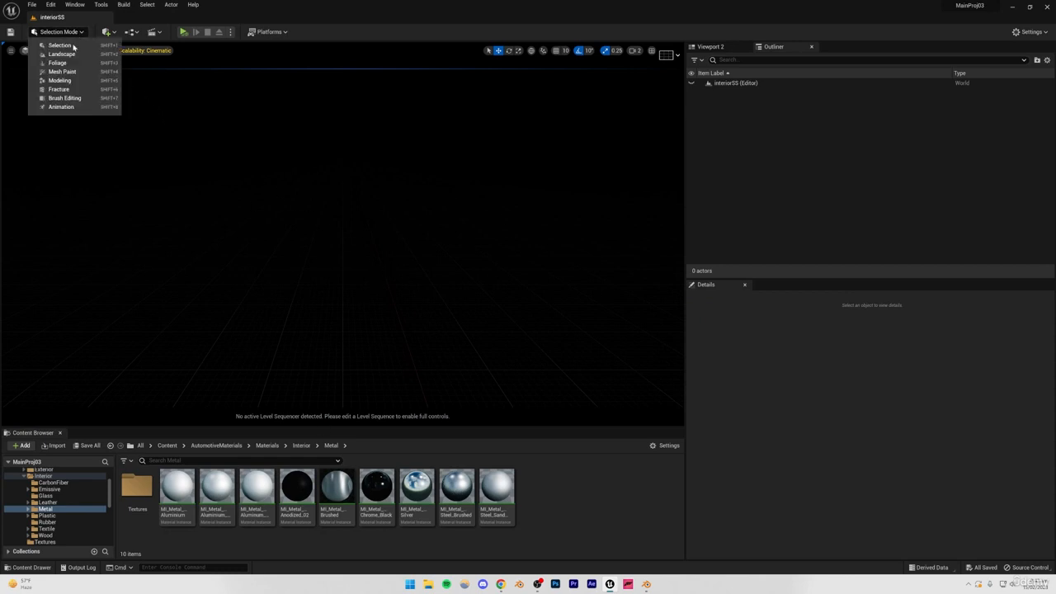
left_click(280, 166)
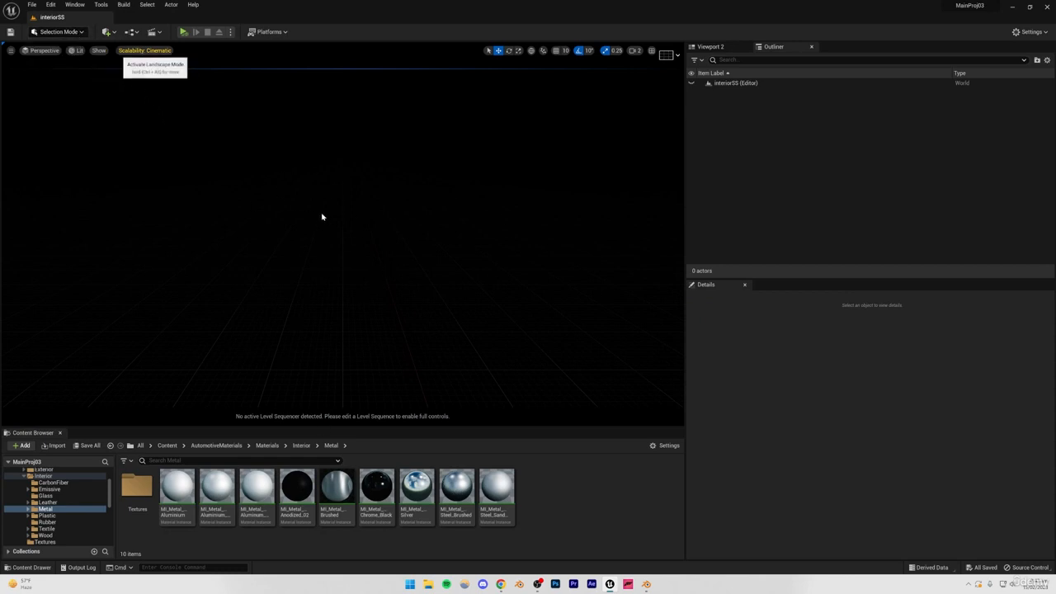
key("shift+2")
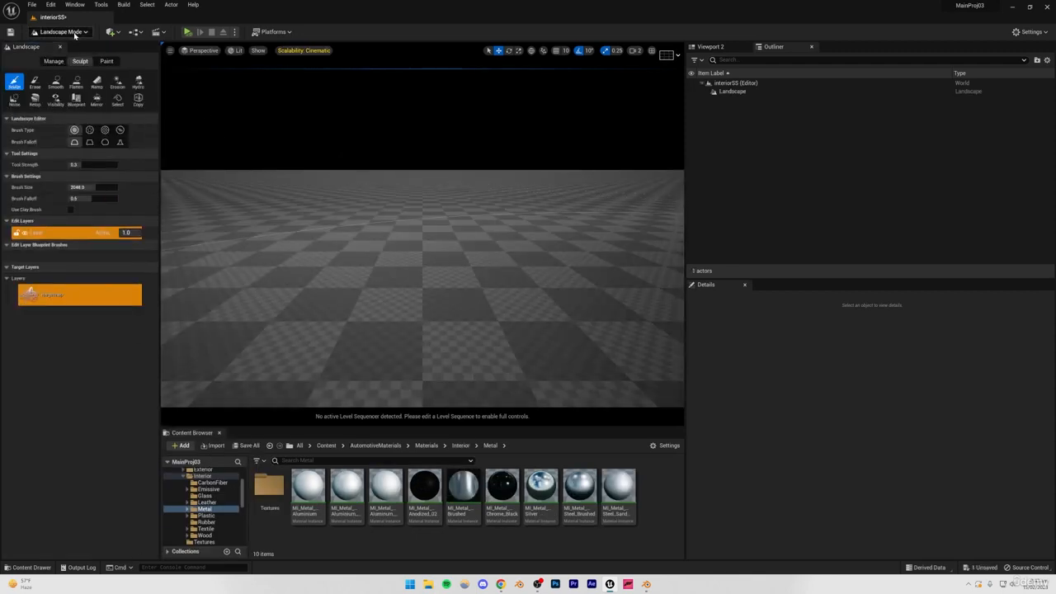
left_click(75, 33)
left_click(75, 50)
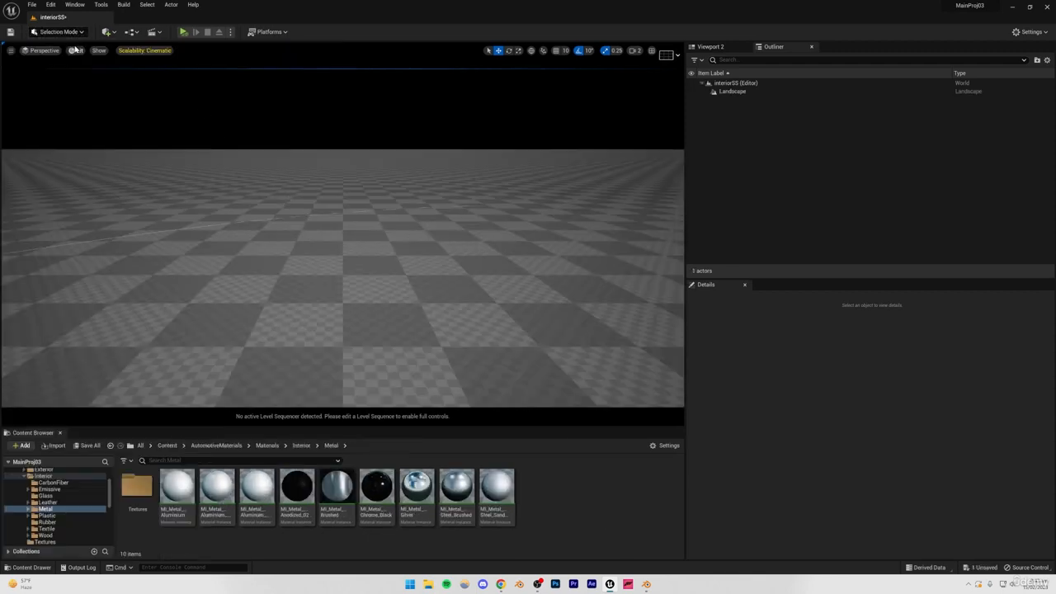
Step: Add a sky light, atmospheric light, sky atmosphere, volumetric cloud and height fog with the Env. Light Mixer and save the level
left_click(72, 7)
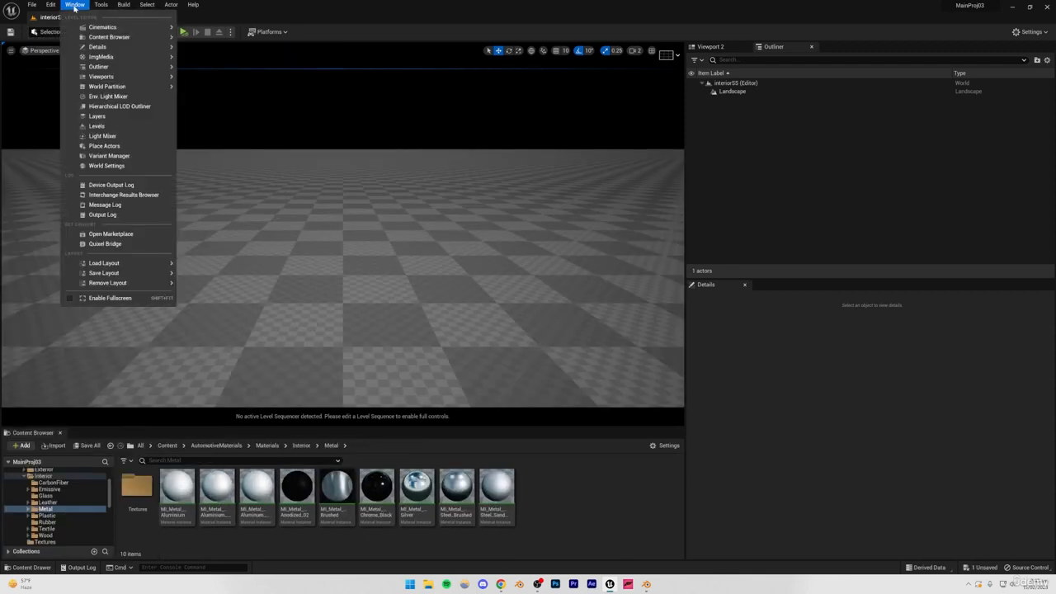
left_click(103, 97)
left_click_drag(403, 457, 354, 146)
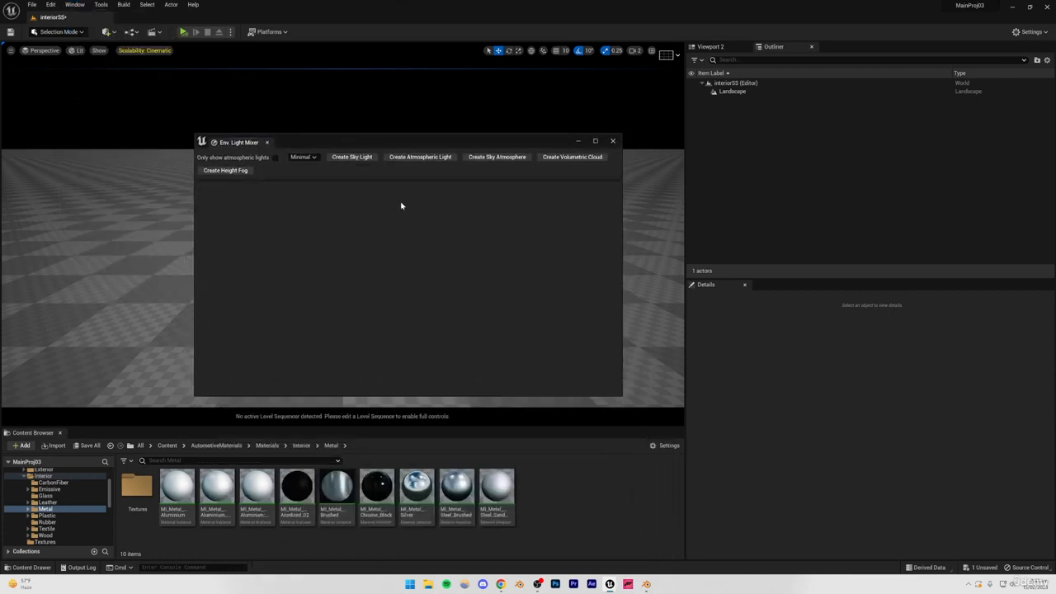
left_click(353, 159)
left_click(353, 159)
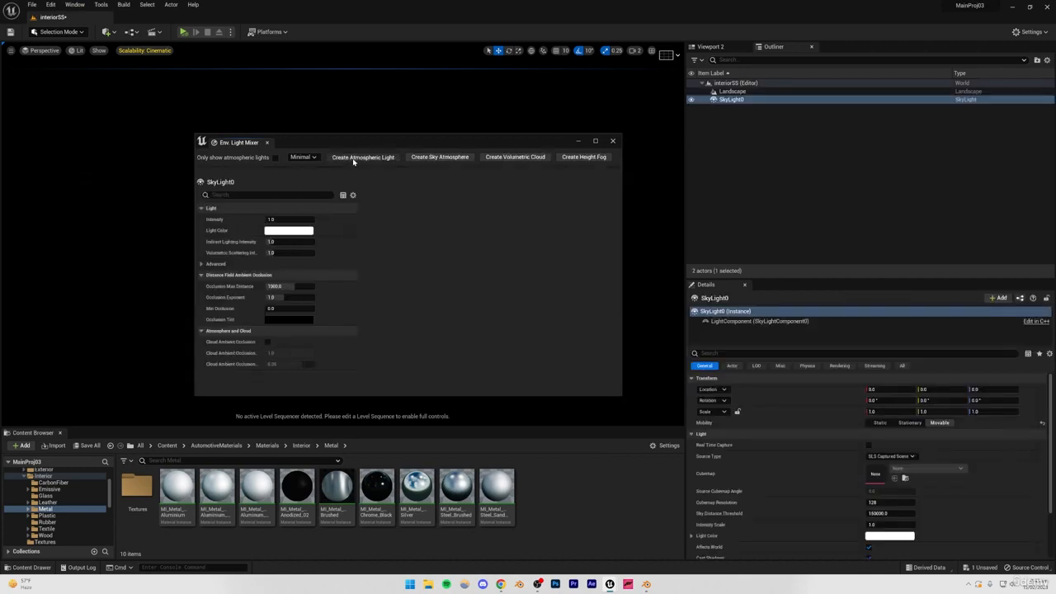
left_click(354, 159)
left_click(354, 158)
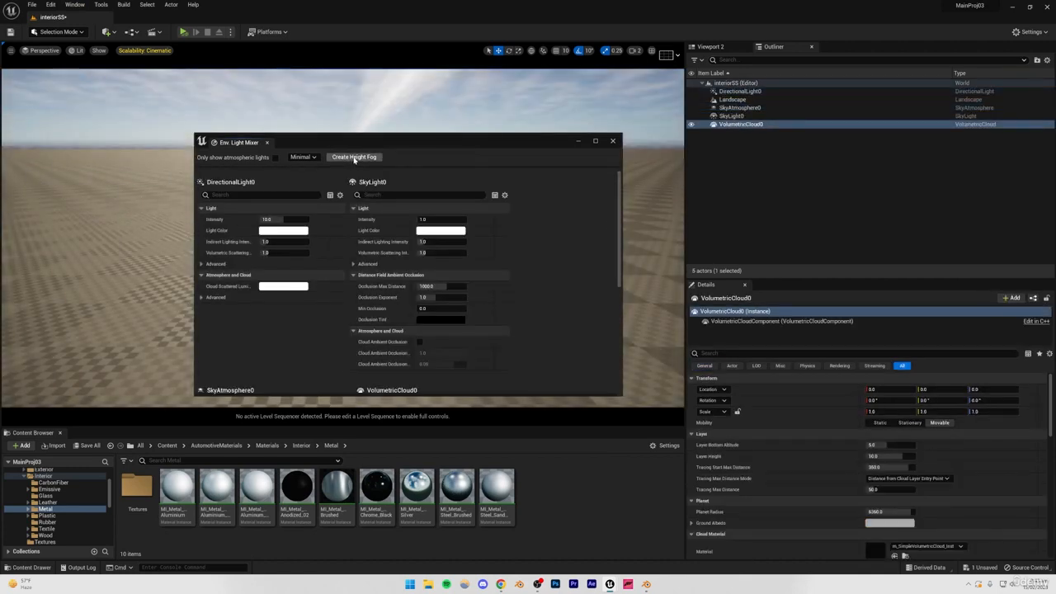
left_click(354, 158)
left_click(612, 142)
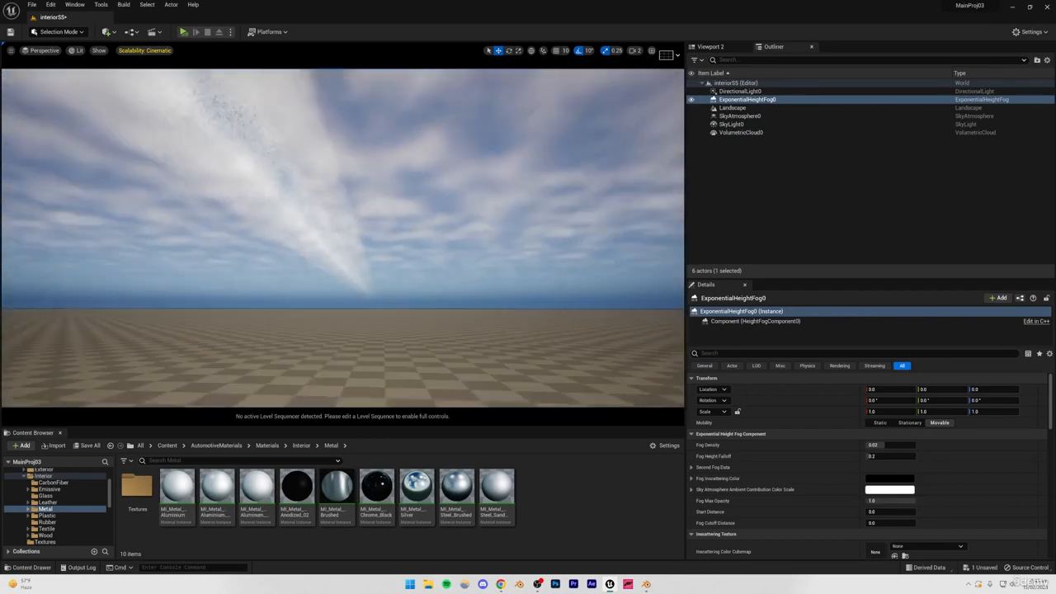
right_click_drag(343, 238, 388, 335)
left_click(321, 129)
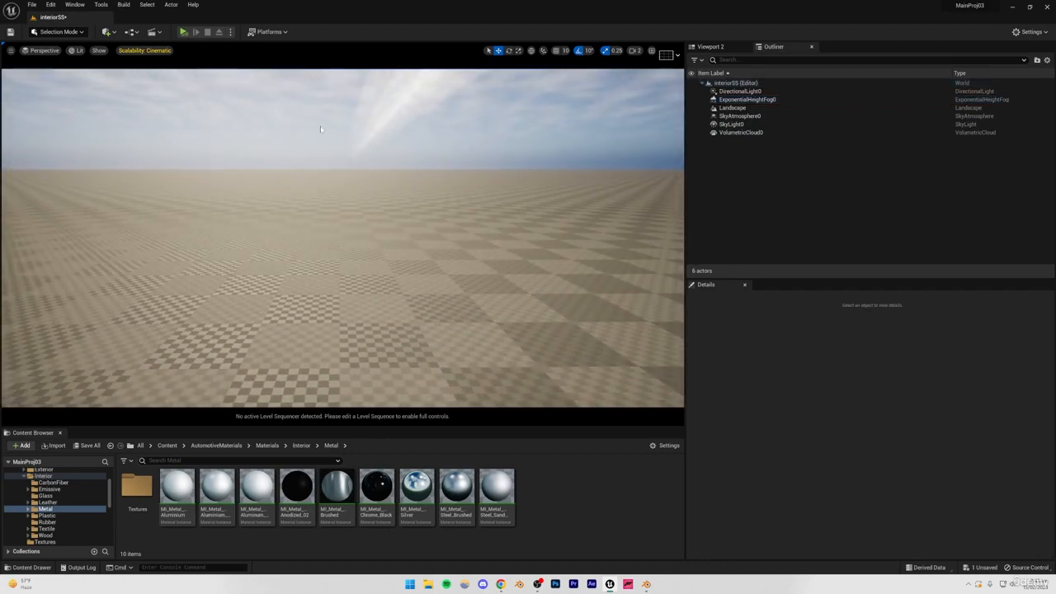
key("ctrl+s")
Step: Place a basic cube shape on the landscape
left_click(111, 33)
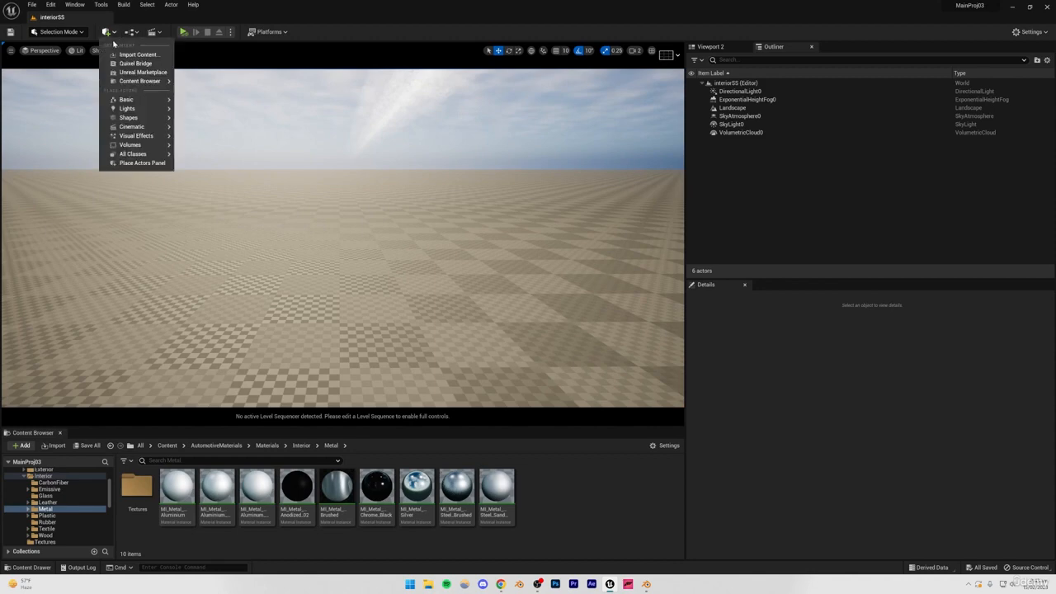
mouse_move(132, 118)
left_click(202, 123)
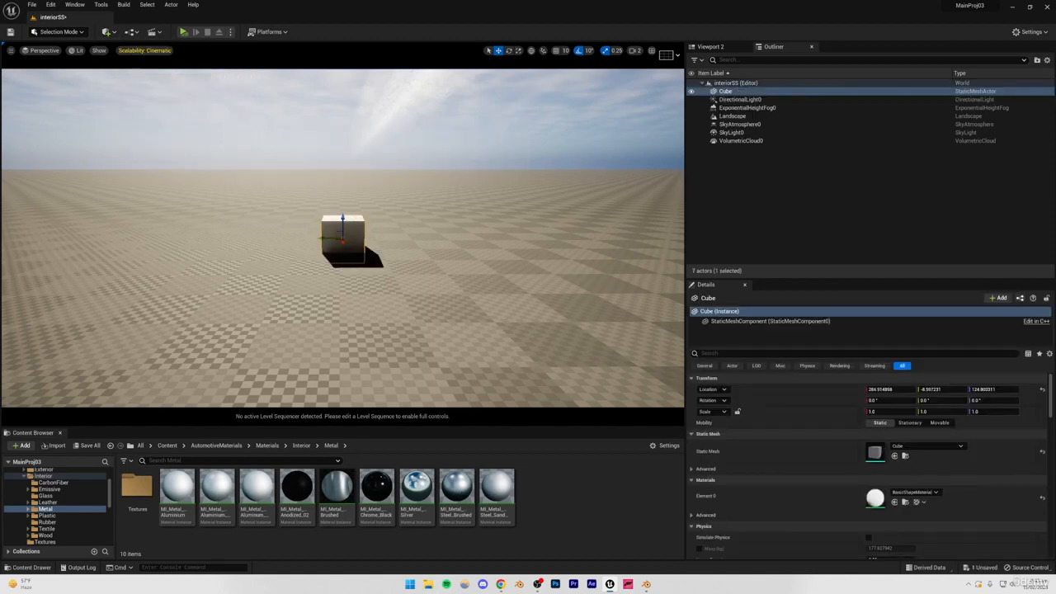
right_click_drag(297, 182, 438, 322)
Step: Enable Real Time Capture on the sky light
left_click(445, 207)
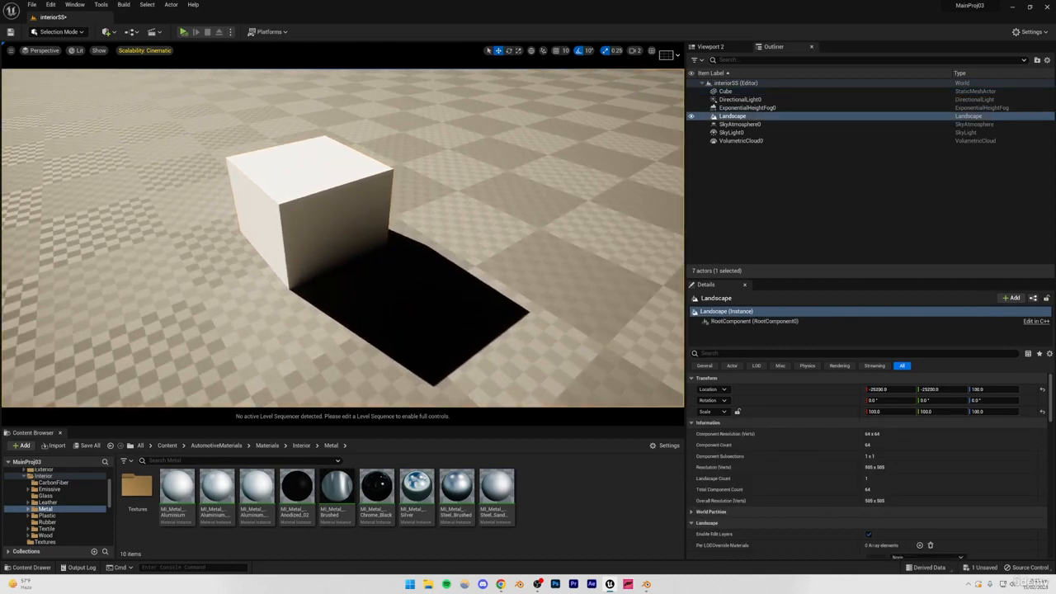
left_click(321, 219)
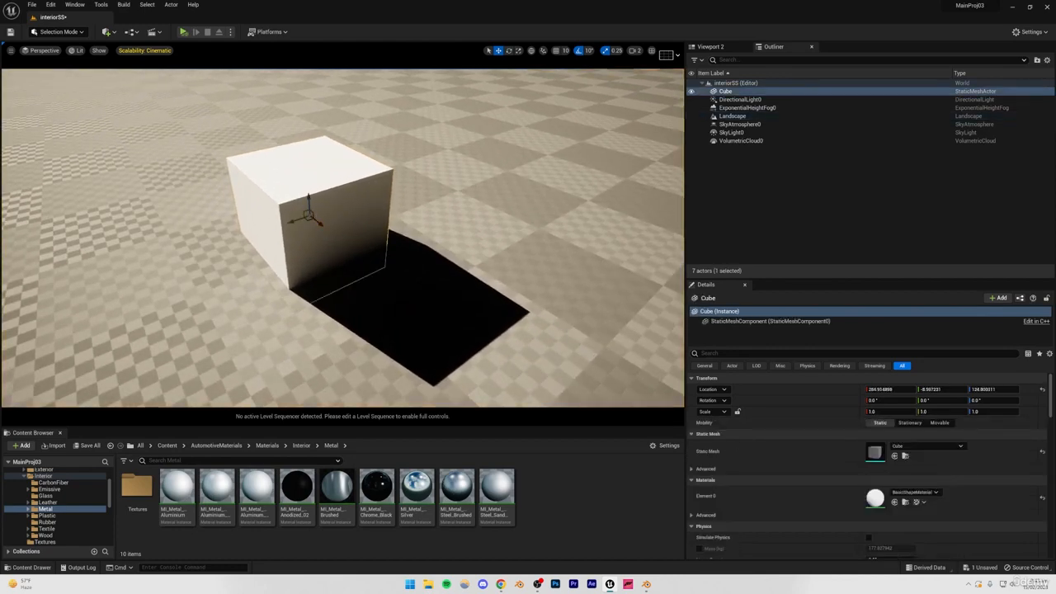
key("Escape")
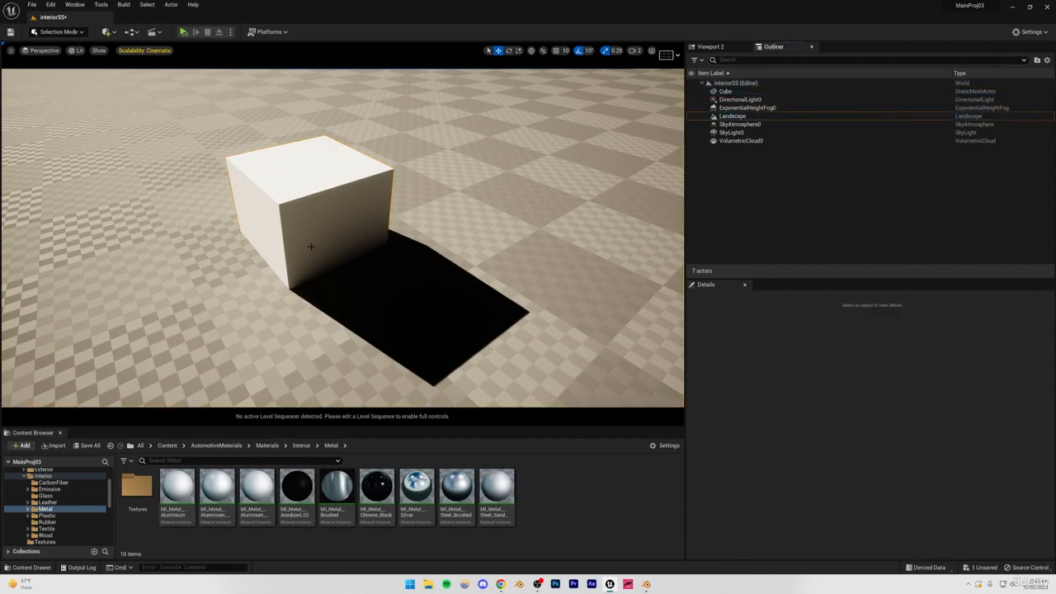
left_click(731, 133)
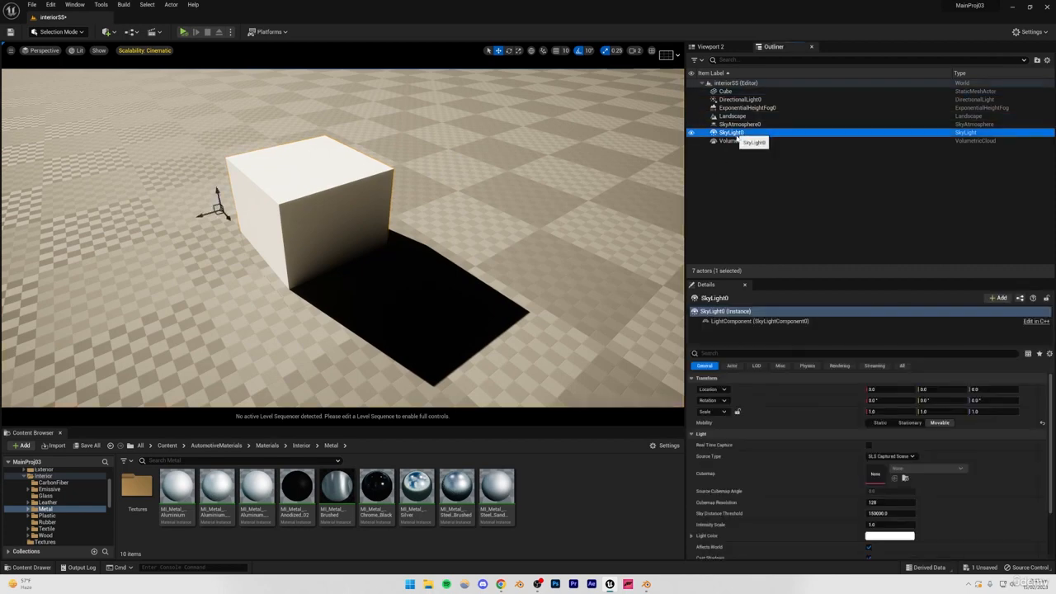
left_click(868, 446)
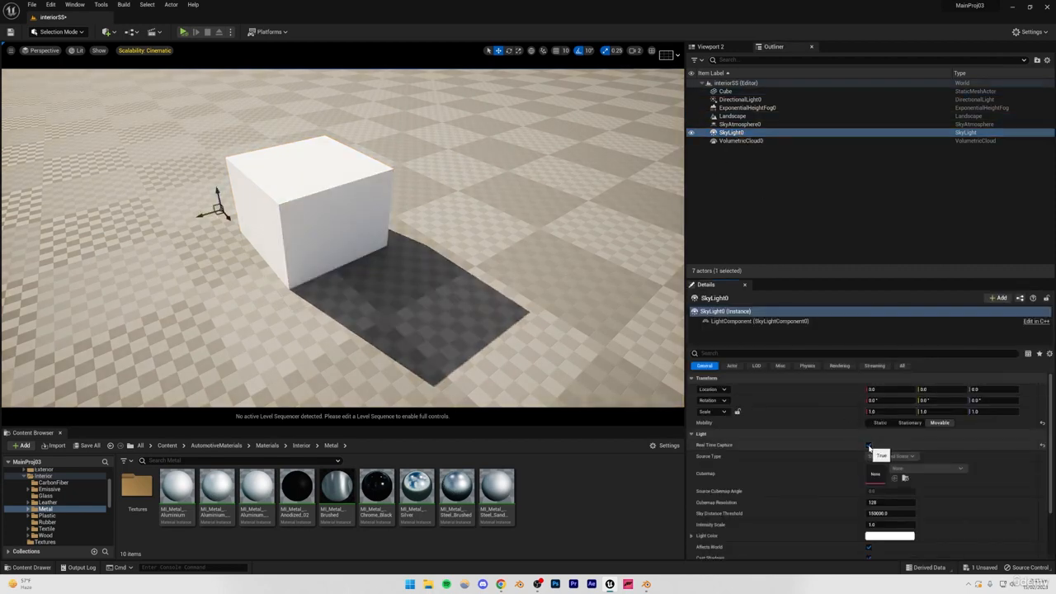
left_click(544, 223)
Step: Lower the cube to about Z 94.8 and flatten it to a Z scale of 0.25
right_click_drag(344, 251, 338, 232)
left_click(325, 198)
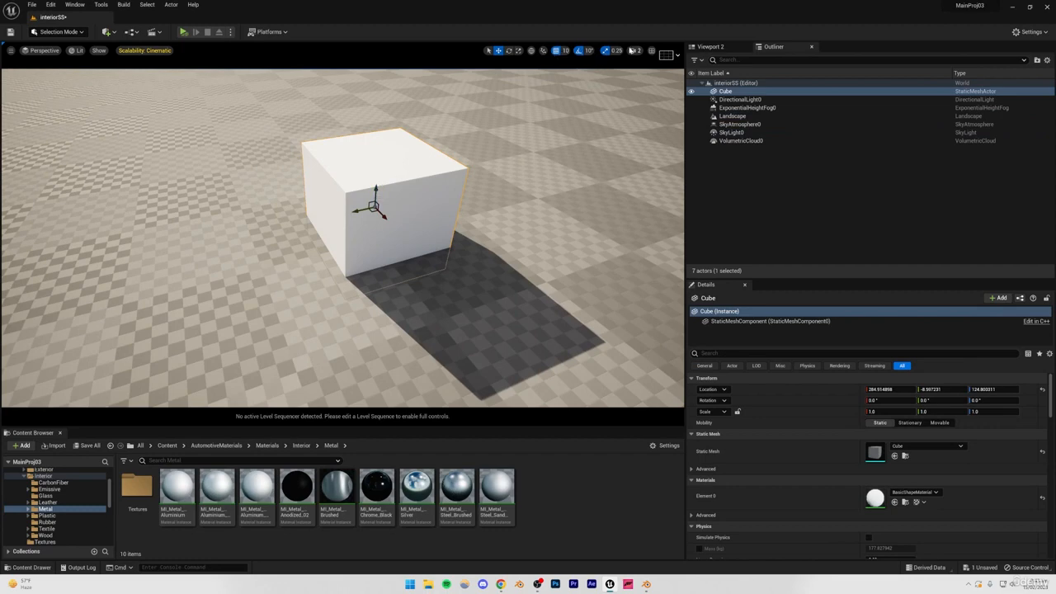
left_click_drag(376, 191, 373, 240)
left_click(517, 51)
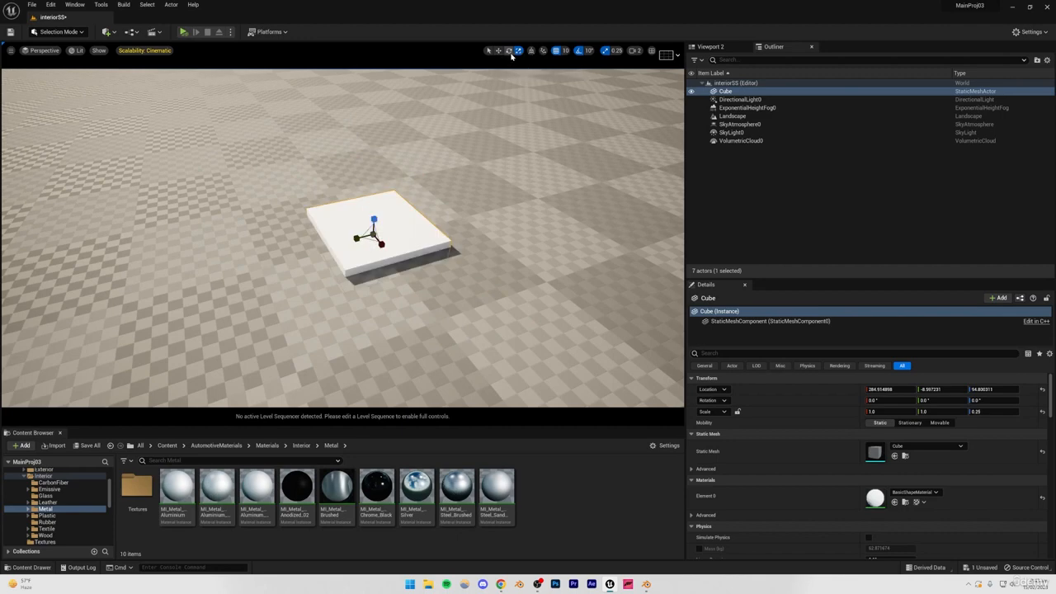
Step: Enlarge the flattened cube into a floor slab with a scale of 5.75 in X and Y, and save the level
left_click_drag(369, 240, 472, 228)
right_click_drag(457, 273, 393, 286)
key("s")
key("Escape")
key("ctrl+s")
Step: Delete the landscape so only the floor slab remains, and save all changes
key("w")
key("s")
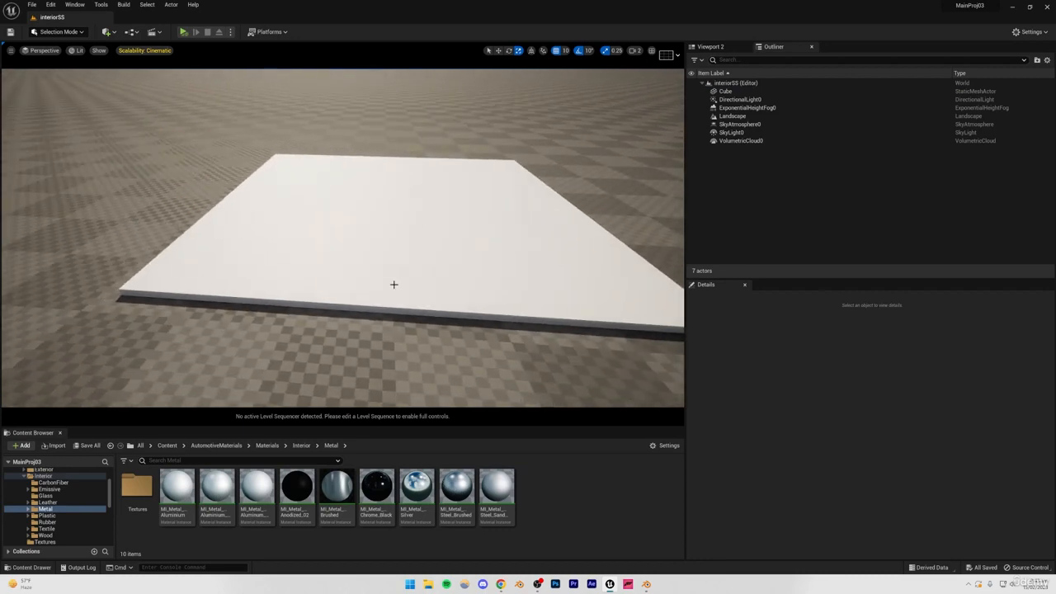
left_click(160, 177)
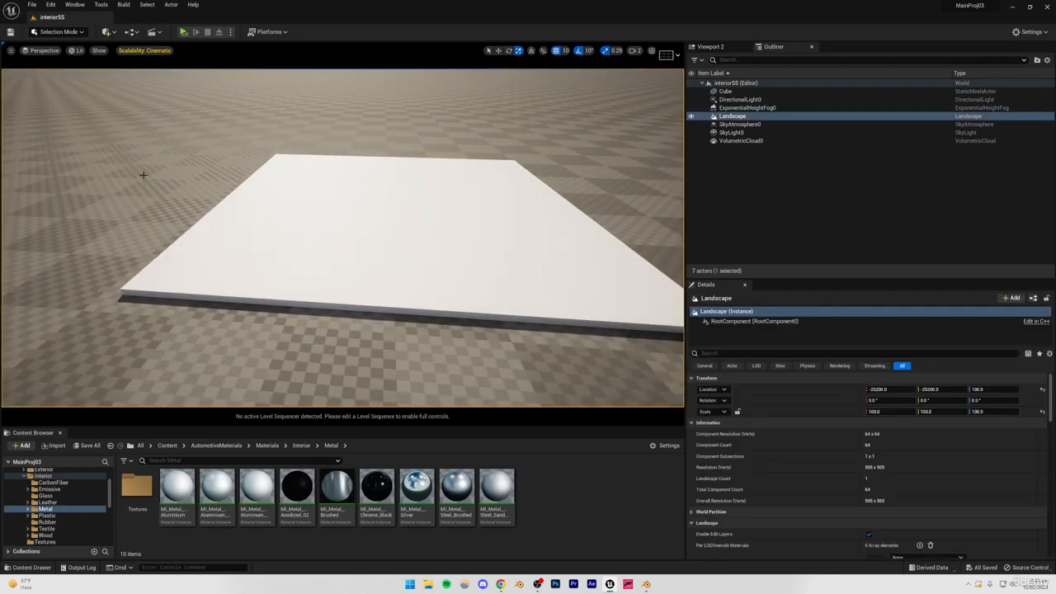
key("Delete")
right_click_drag(278, 209, 301, 263)
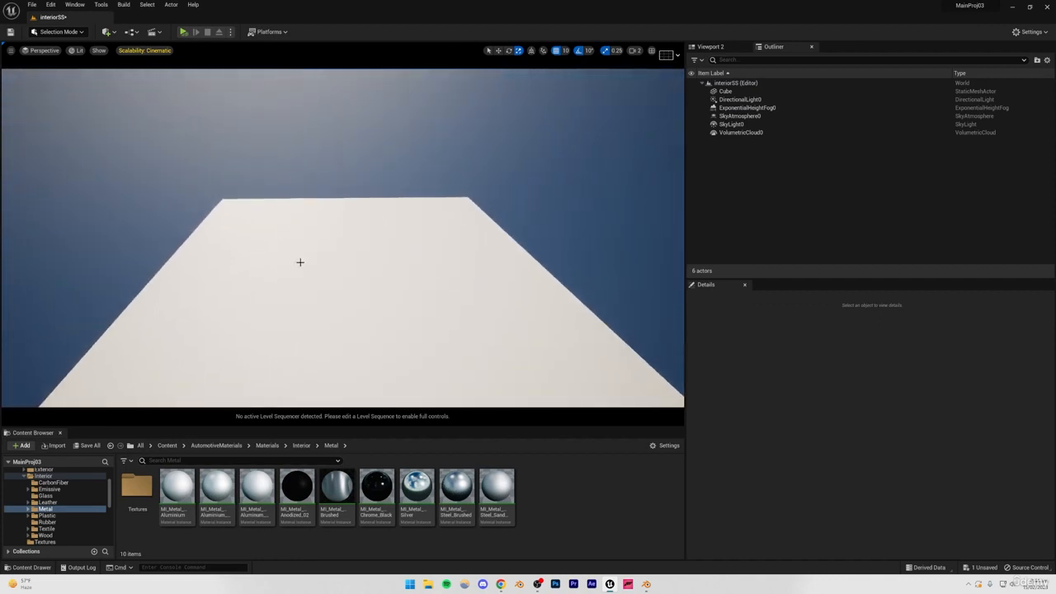
left_click(86, 444)
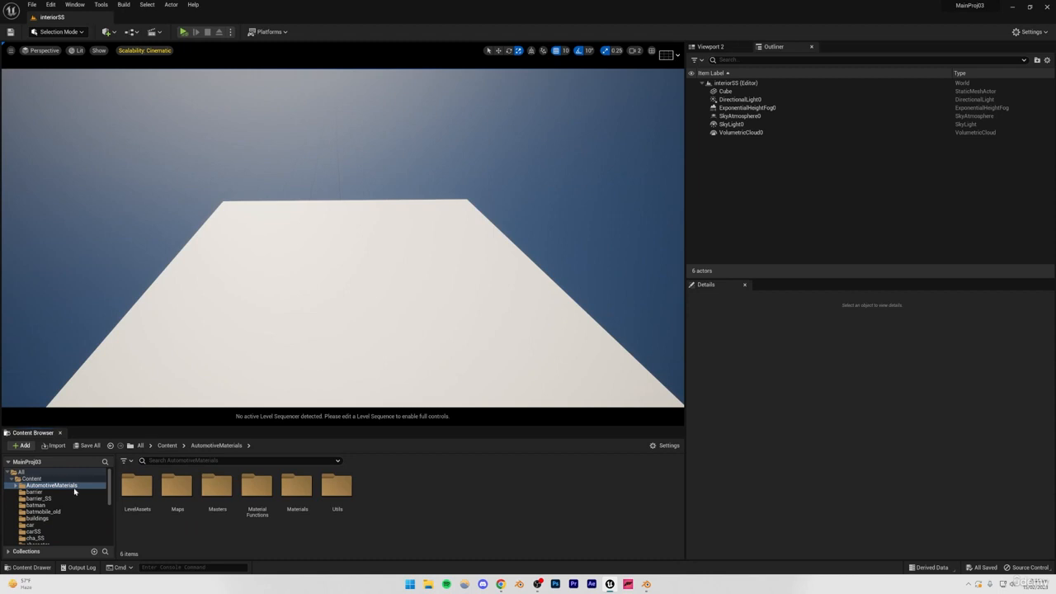
Step: Create a new folder named interiorSS inside the Content folder
left_click(31, 479)
right_click(31, 481)
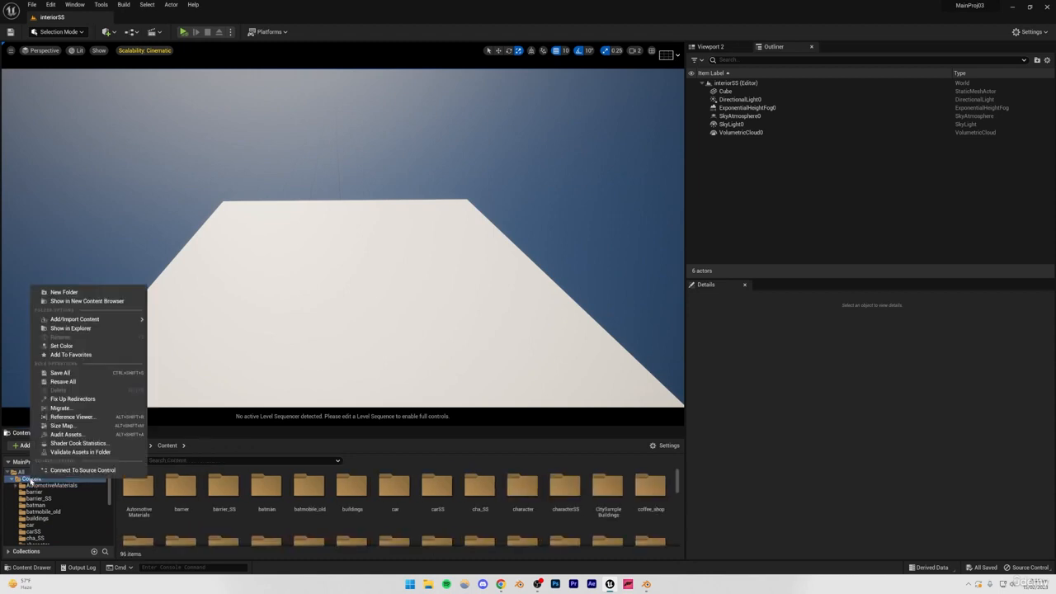
left_click(91, 292)
type("iun")
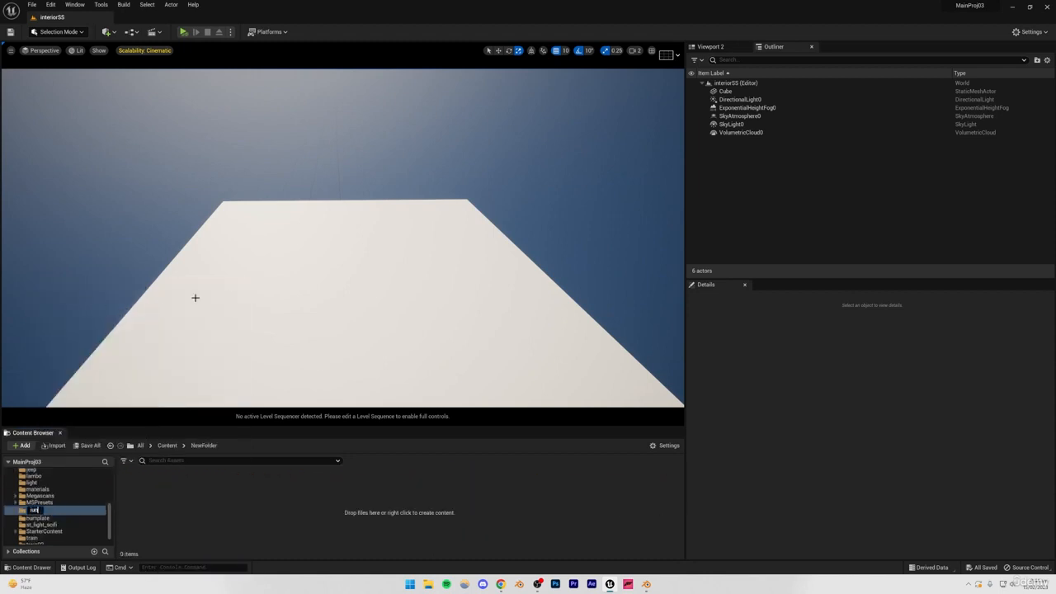
key("BackSpace")
key("BackSpace")
key("BackSpace")
type("interiorSS")
key("Return")
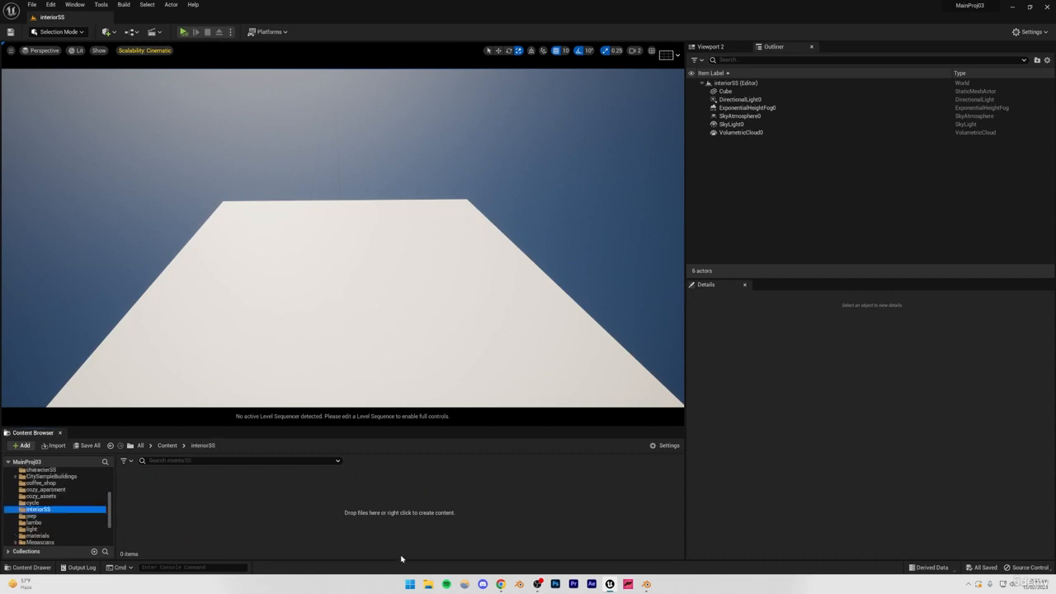
Step: Switch to File Explorer, open Unreal Engine 5 Work > Assets > models > interiorSS, and set its window beside Unreal Engine
left_click(428, 585)
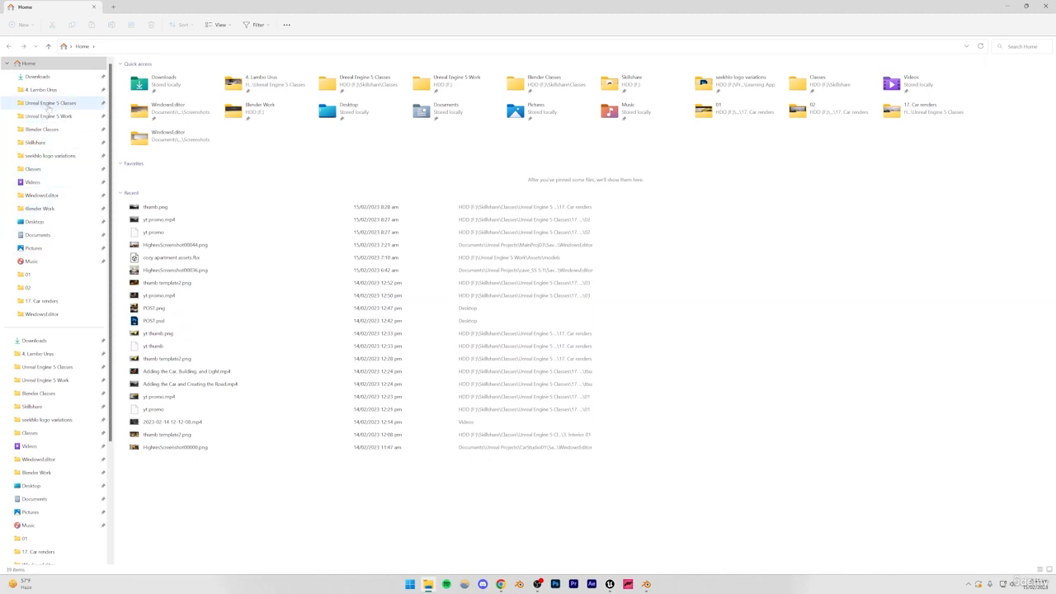
left_click(50, 116)
double_click(144, 102)
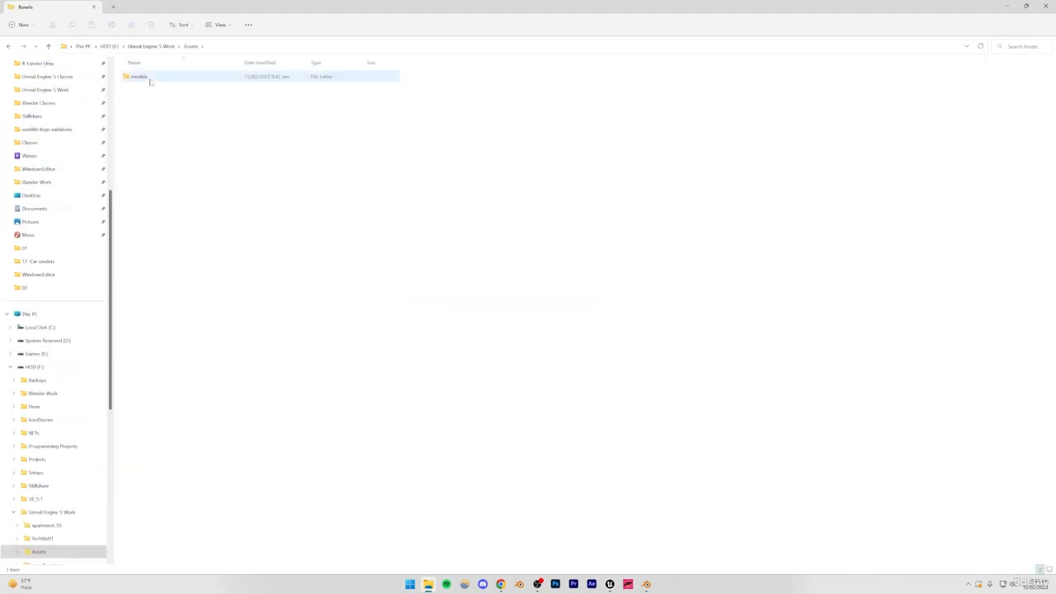
double_click(149, 77)
scroll(186, 256, "down", 5)
scroll(198, 306, "up", 5)
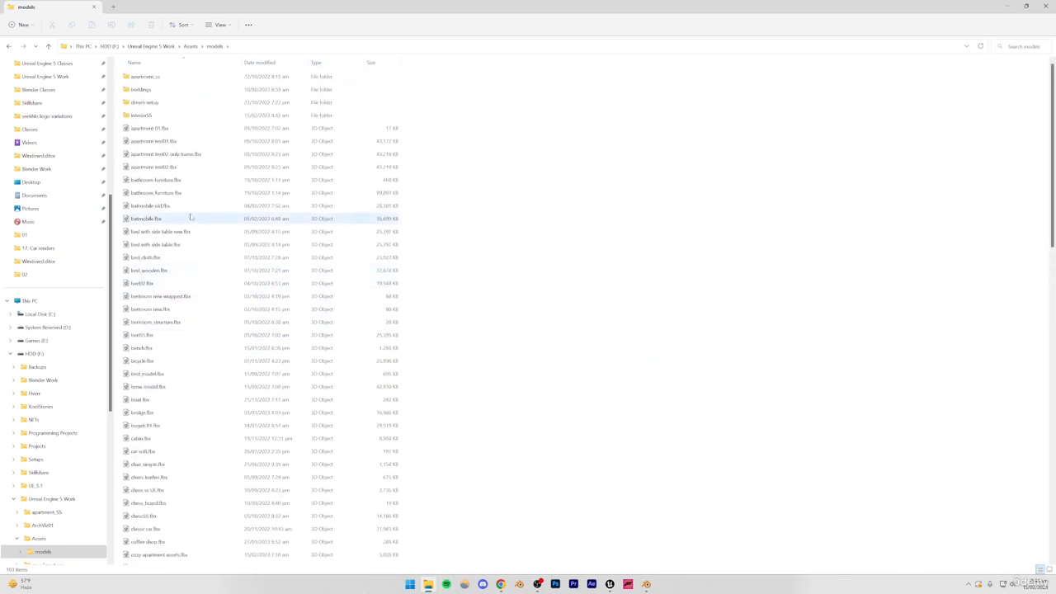
double_click(150, 113)
left_click_drag(165, 7, 749, 184)
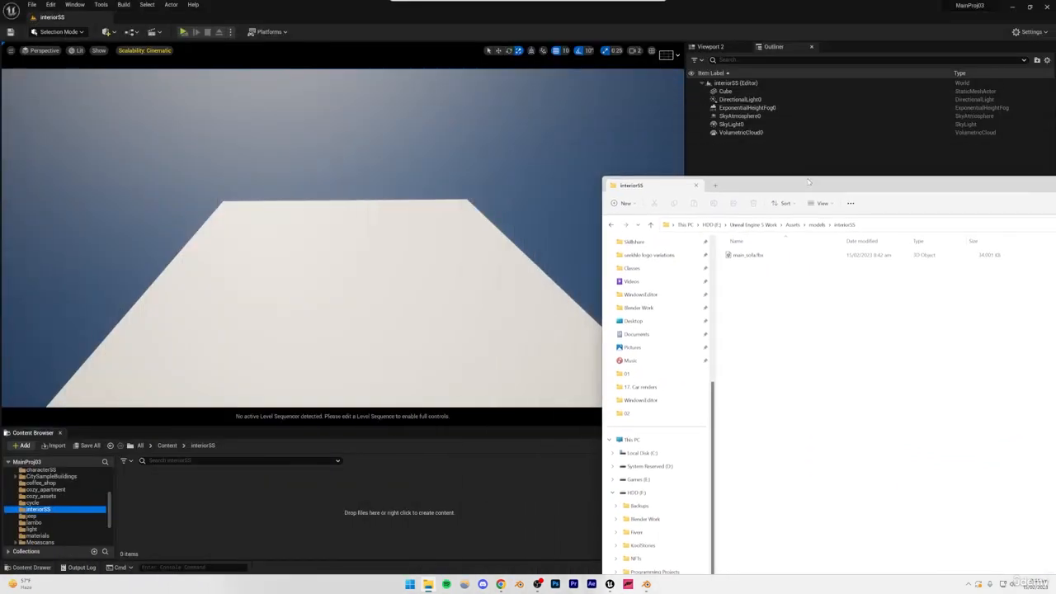
Step: Import main_sofa.fbx into the project's interiorSS folder with the default FBX import options
left_click_drag(735, 258, 212, 523)
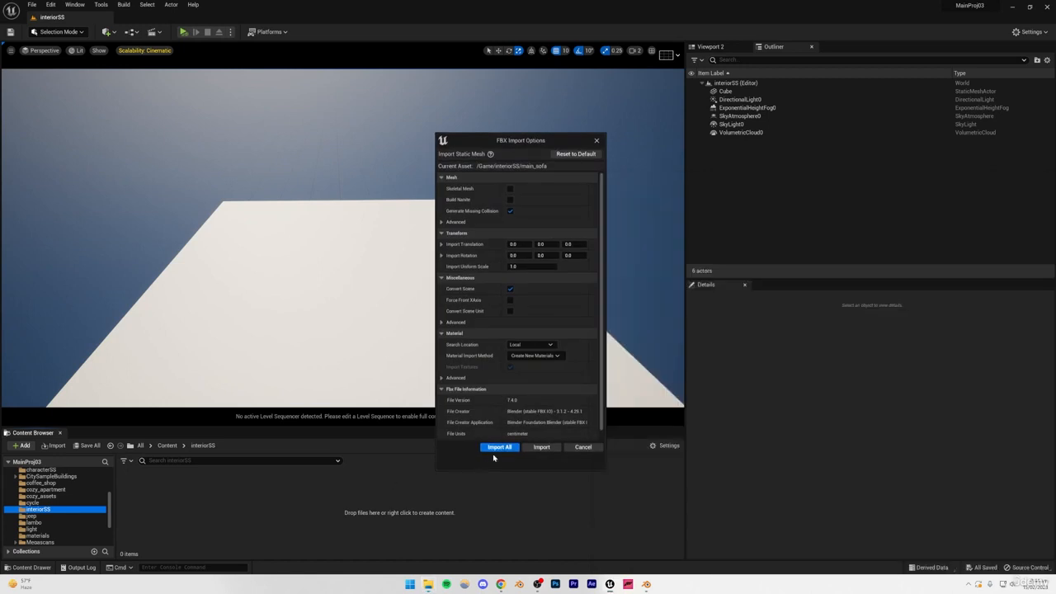
left_click(495, 446)
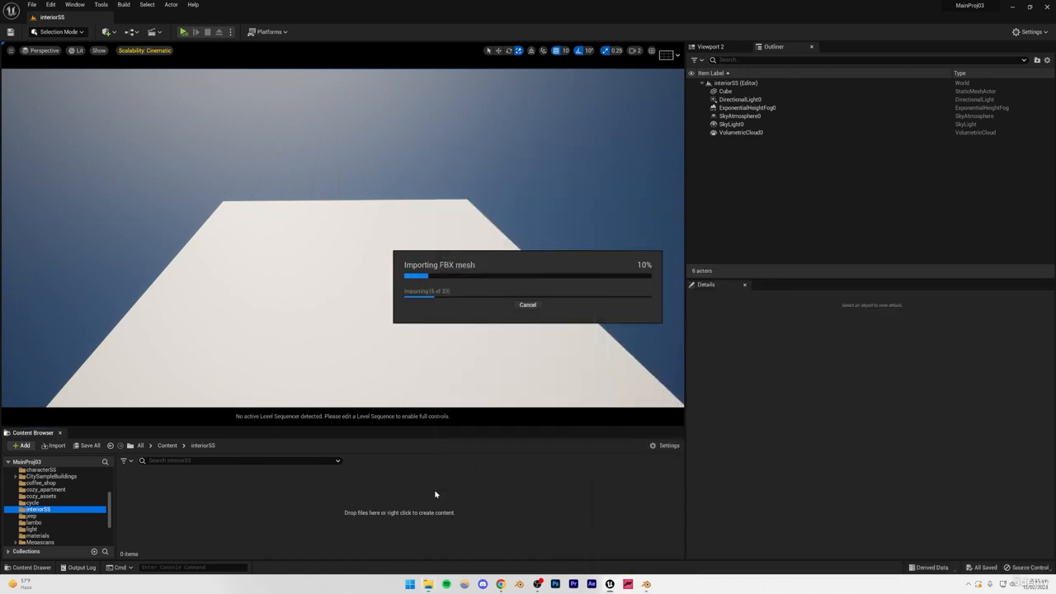
left_click(757, 223)
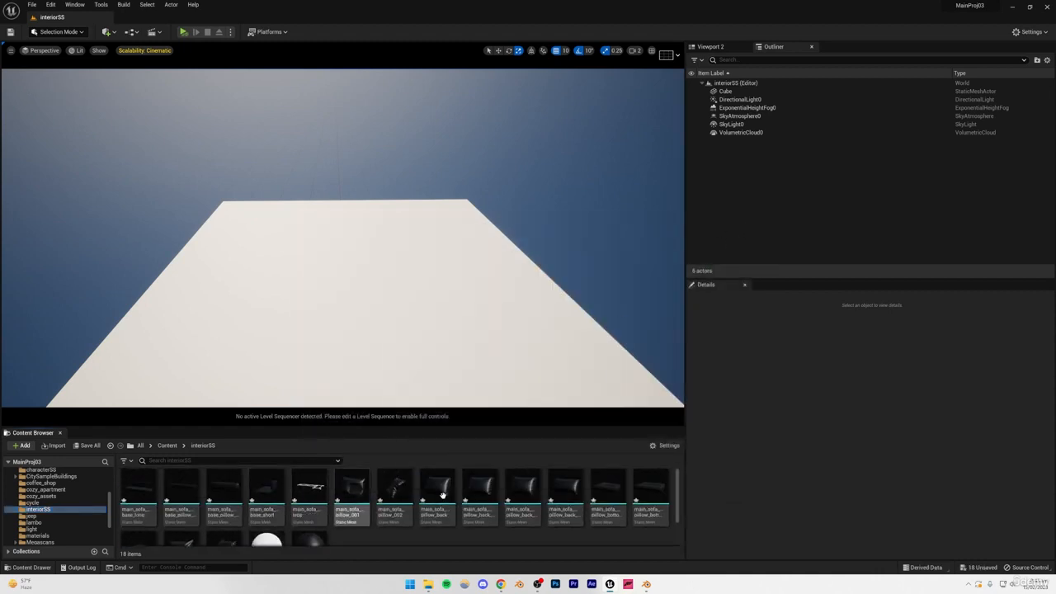
Step: Select all the main_sofa static meshes, from main_sofa_base_long to main_sofa_pollow_001, and place them together on the floor slab
scroll(242, 498, "down", 2)
left_click(234, 504)
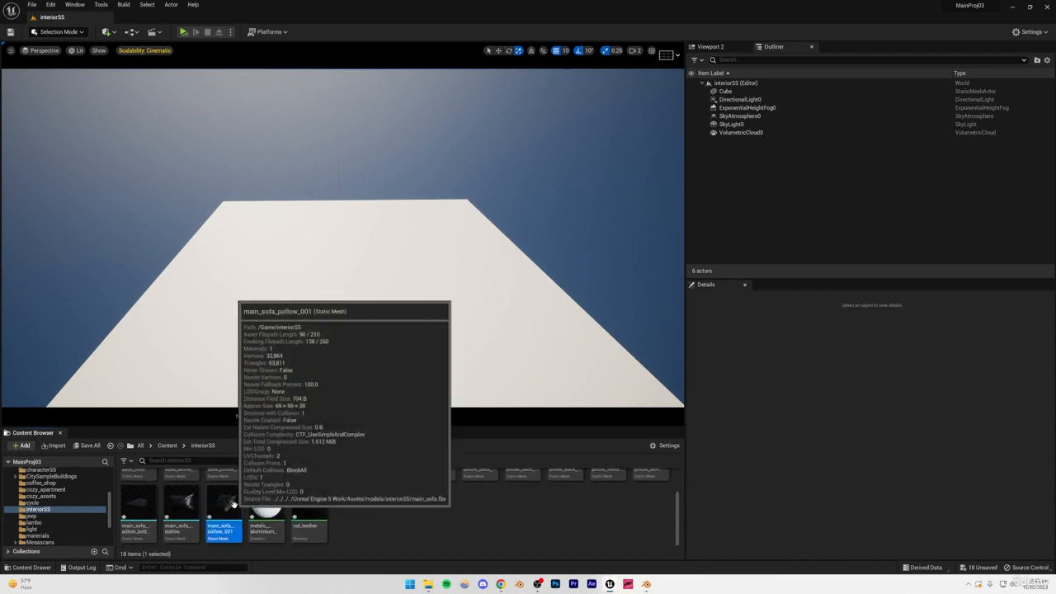
scroll(234, 504, "up", 2)
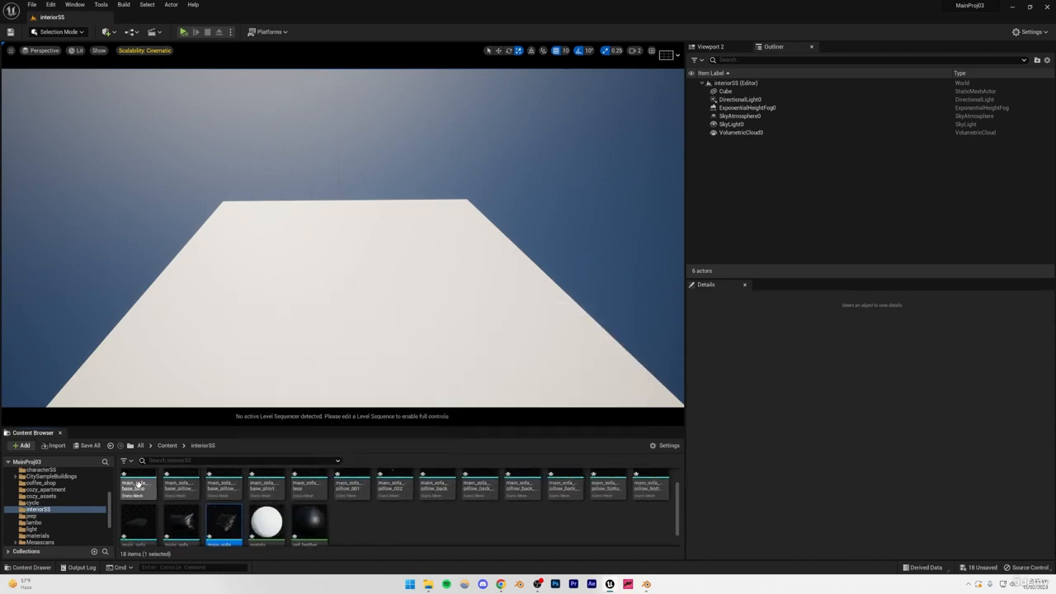
left_click(138, 485)
scroll(218, 501, "down", 2)
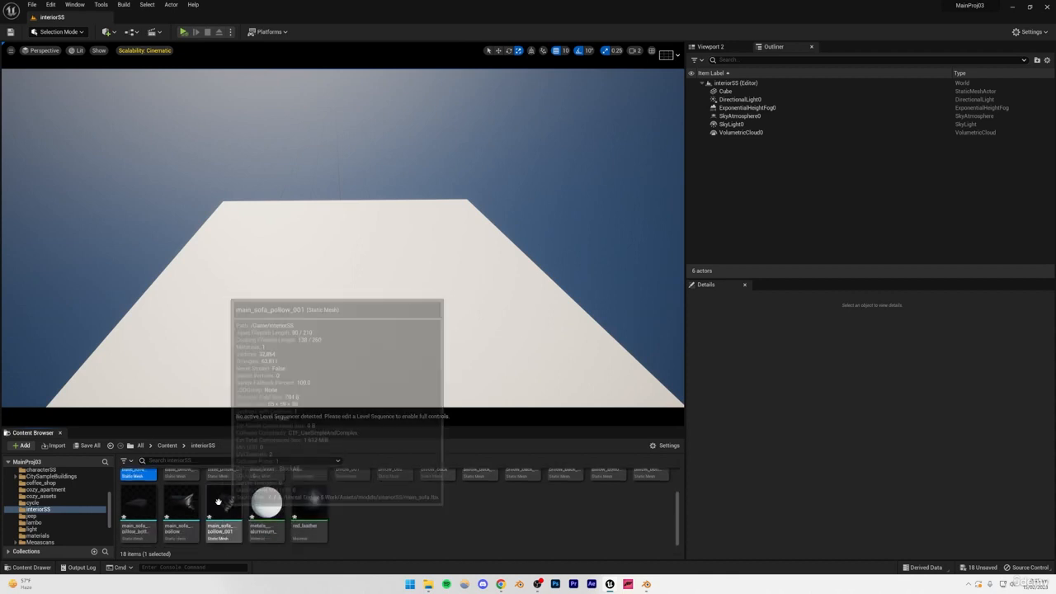
left_click(218, 501, "shift")
scroll(217, 502, "up", 2)
left_click_drag(138, 499, 459, 314)
Step: Turn off grid snapping and lower the whole sofa slightly so its legs rest on the floor slab
right_click_drag(459, 313, 558, 274)
key("a")
key("w")
key("w")
key("a")
key("s")
key("d")
key("s")
key("w")
key("q")
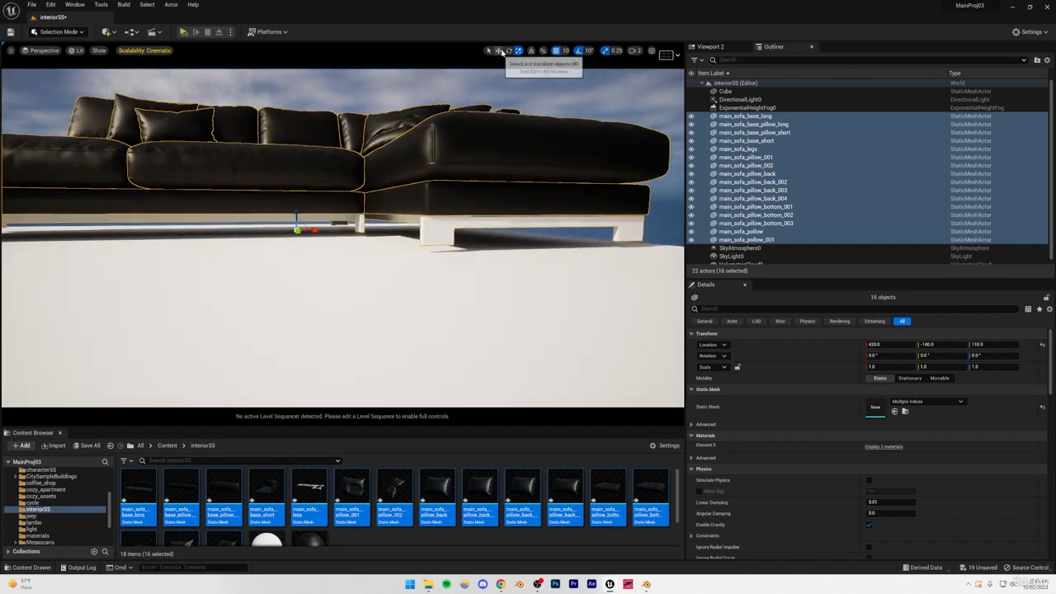
left_click(499, 51)
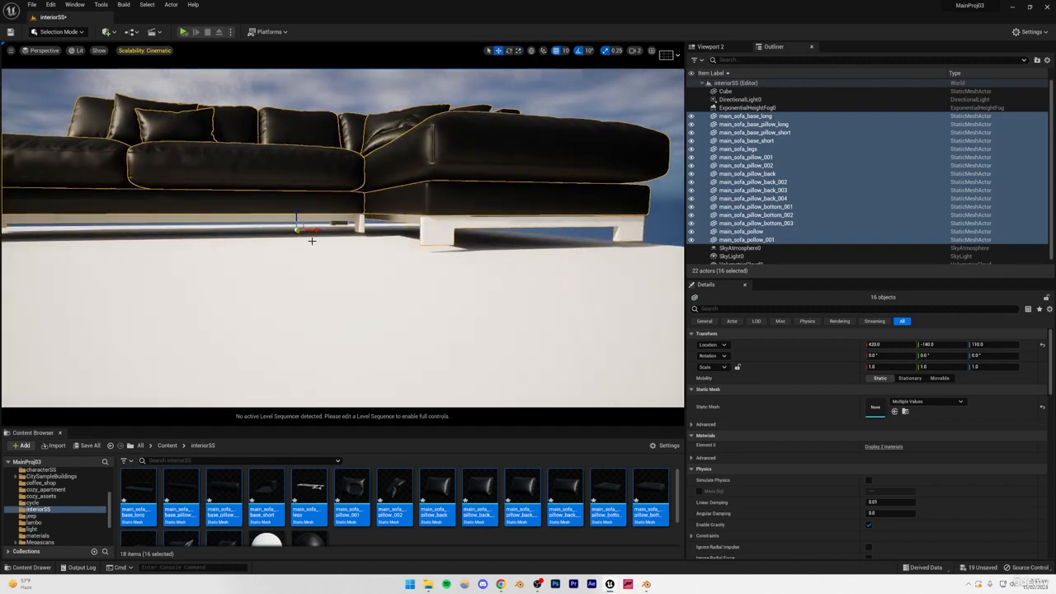
left_click(555, 51)
left_click_drag(297, 210, 297, 216)
right_click_drag(297, 216, 350, 216)
Step: Move the floor slab along X to about 304.8 beneath the sofa
key("Escape")
left_click(248, 306)
left_click_drag(216, 284, 229, 285)
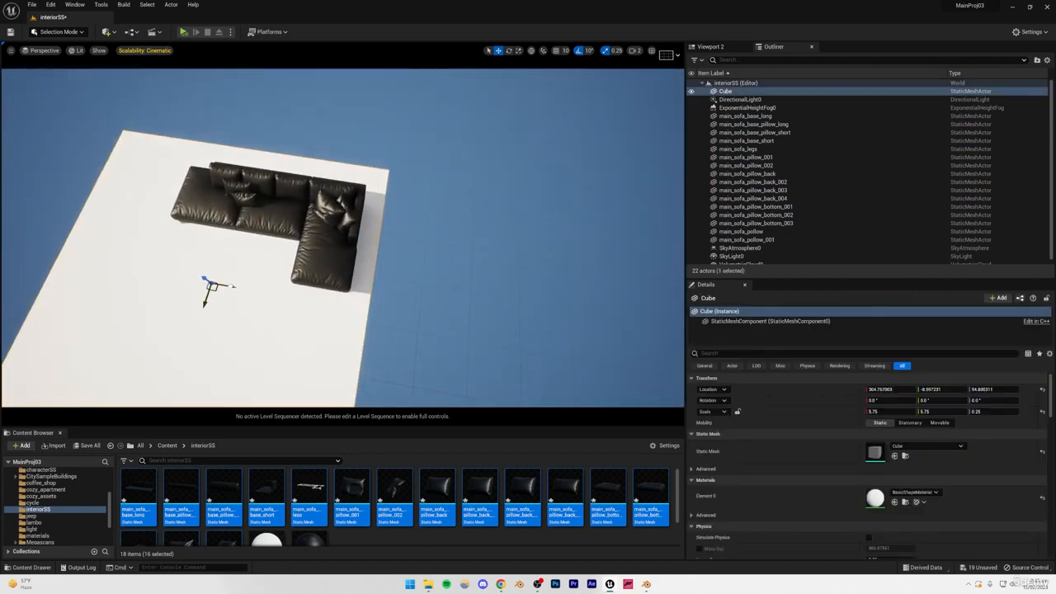
Step: Deselect the floor slab, view the sofa from the front and save the interiorSS level
key("Escape")
right_click_drag(229, 286, 211, 170)
right_click_drag(249, 308, 249, 307)
key("ctrl+s")
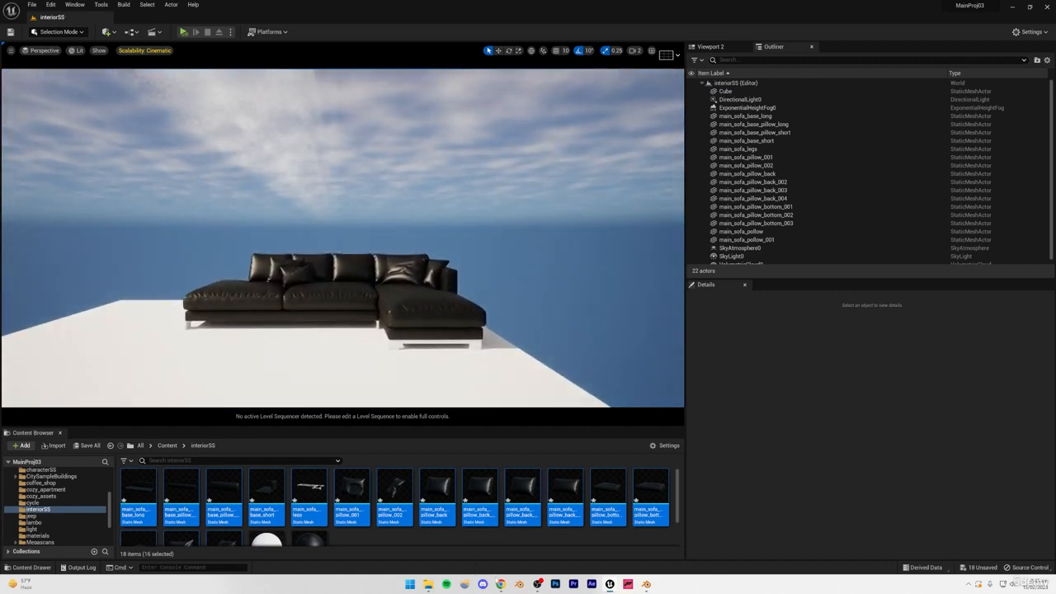
Step: After viewing the living room reference photo in Chrome, switch to Blender and delete the Corner sofa objects together with their collection
left_click(501, 584)
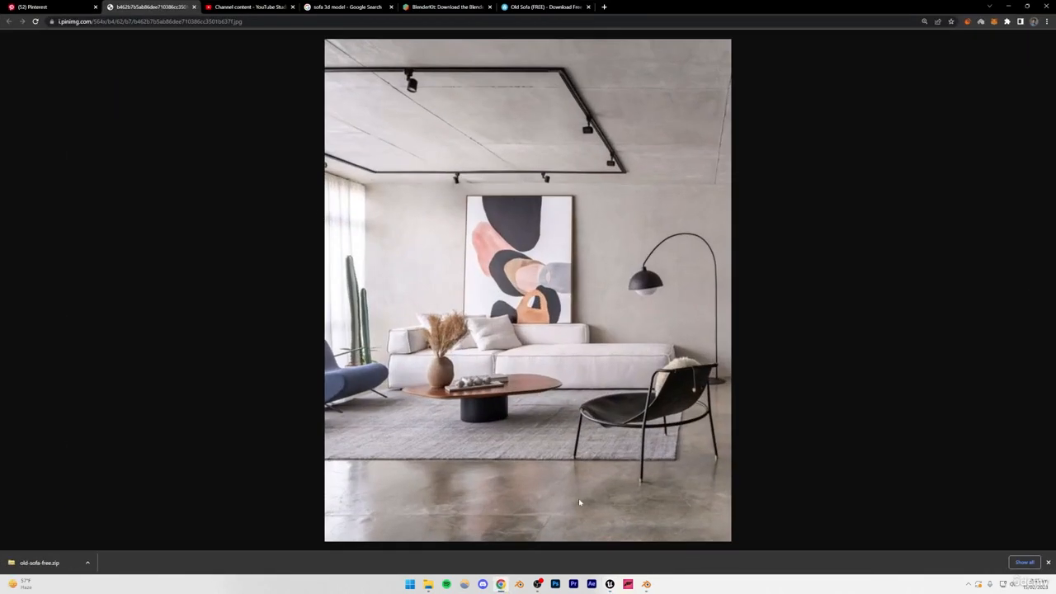
left_click(611, 584)
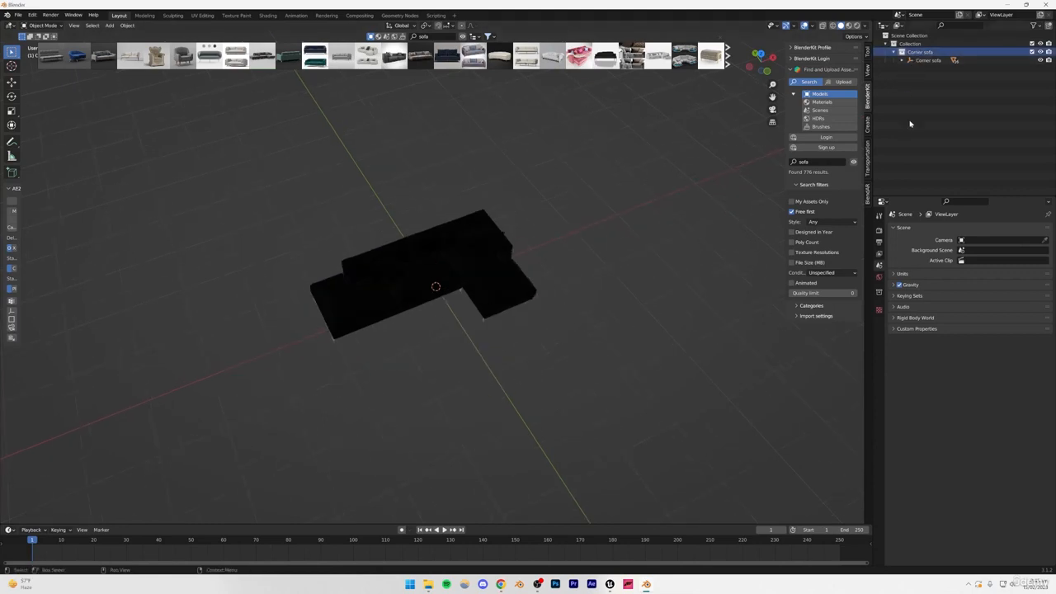
right_click(911, 52)
left_click(858, 117)
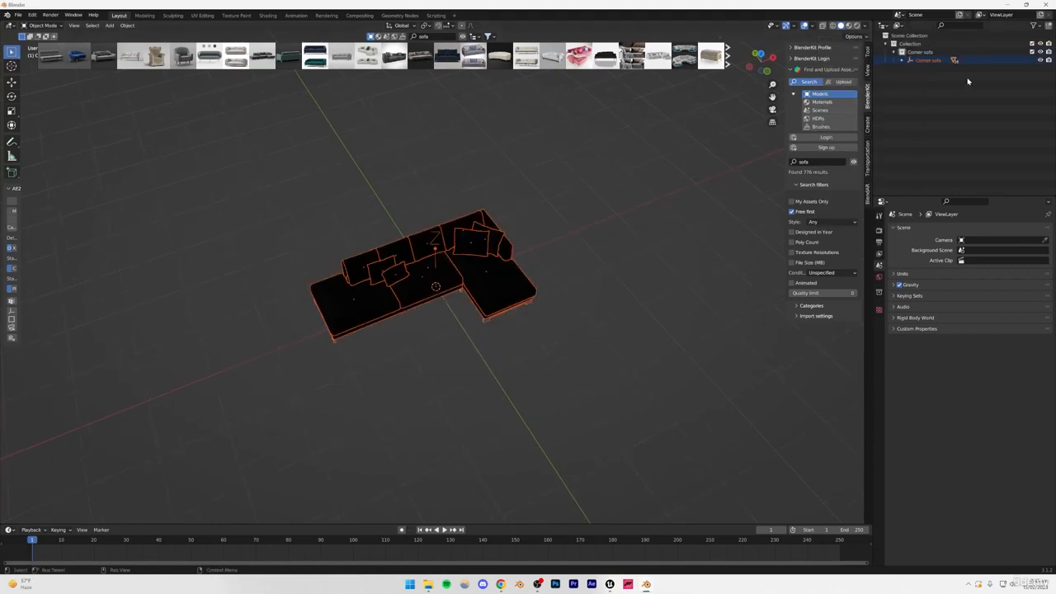
right_click(912, 52)
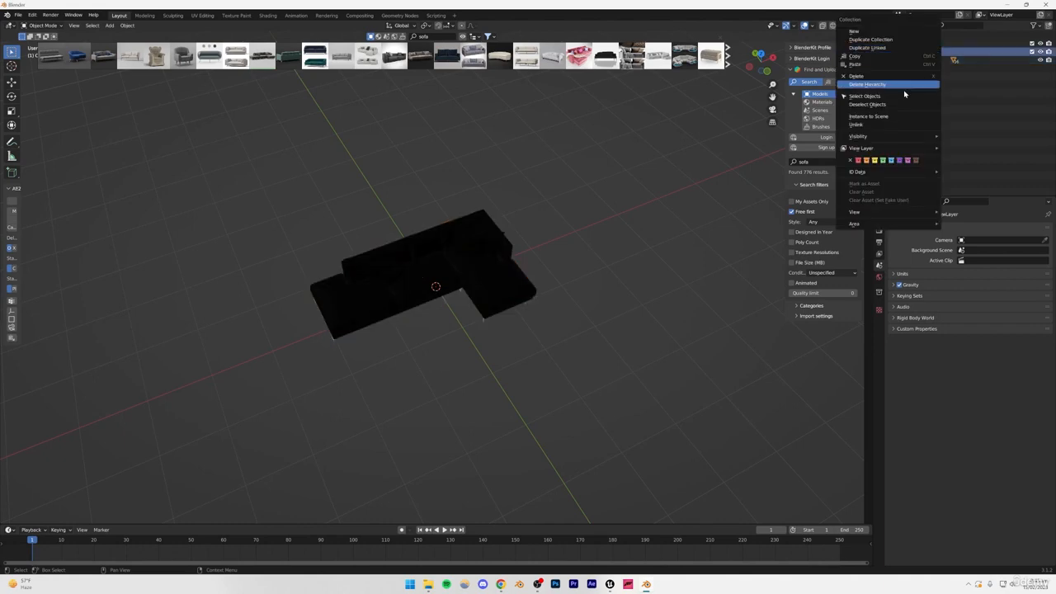
left_click(865, 98)
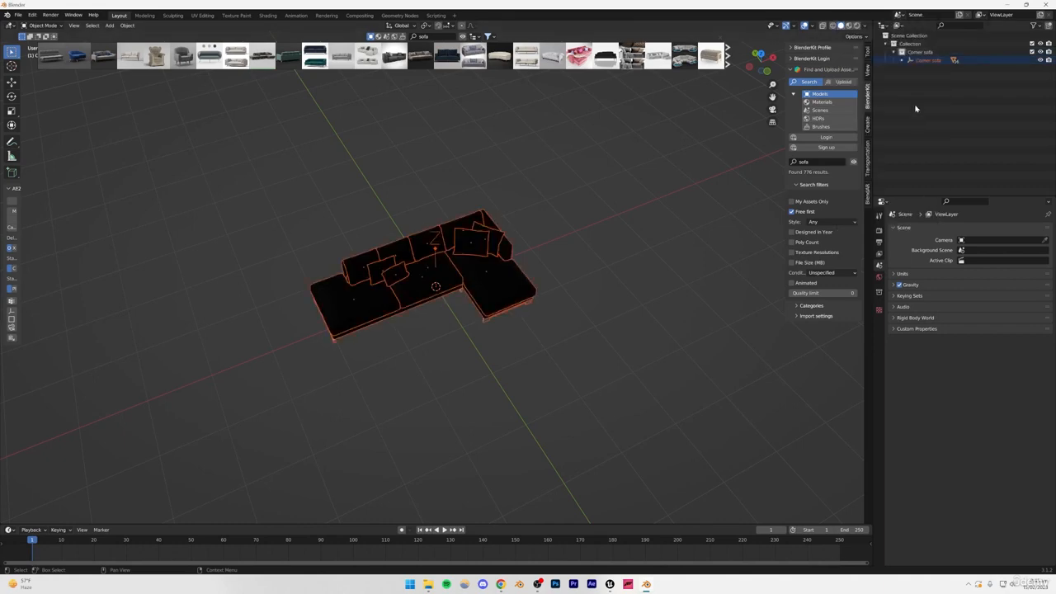
key("Delete")
left_click(922, 52)
key("Delete")
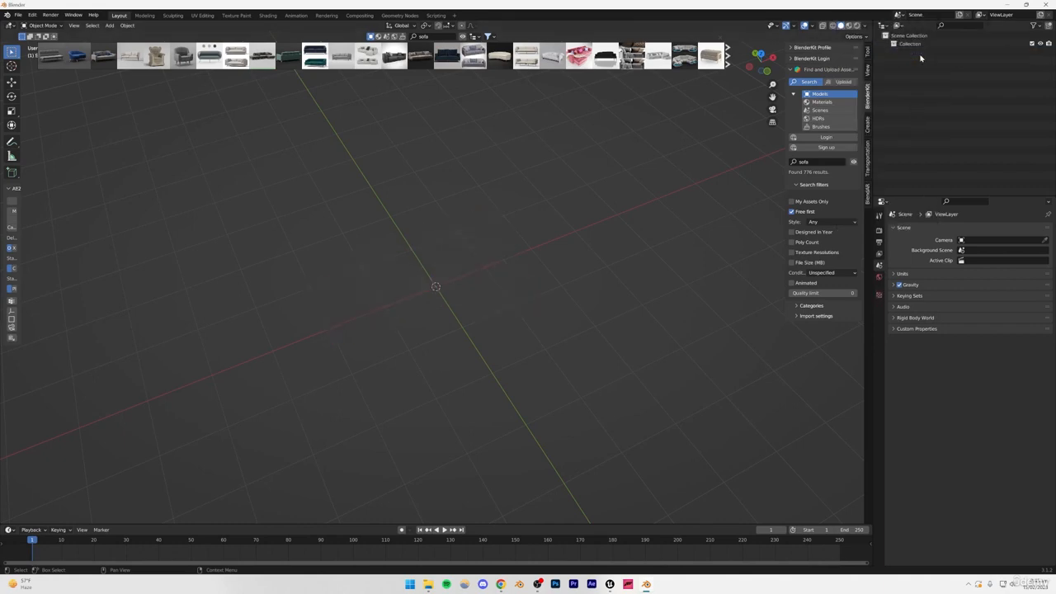
Step: Search the BlenderKit model library for "coffee table"
middle_click_drag(457, 307, 422, 313)
mouse_move(341, 56)
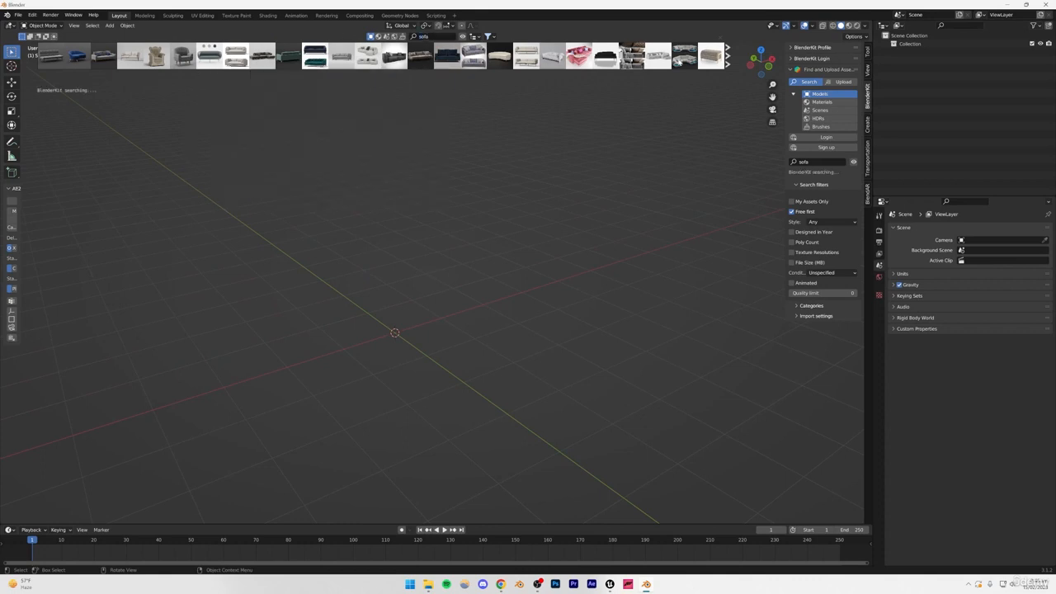
mouse_move(680, 58)
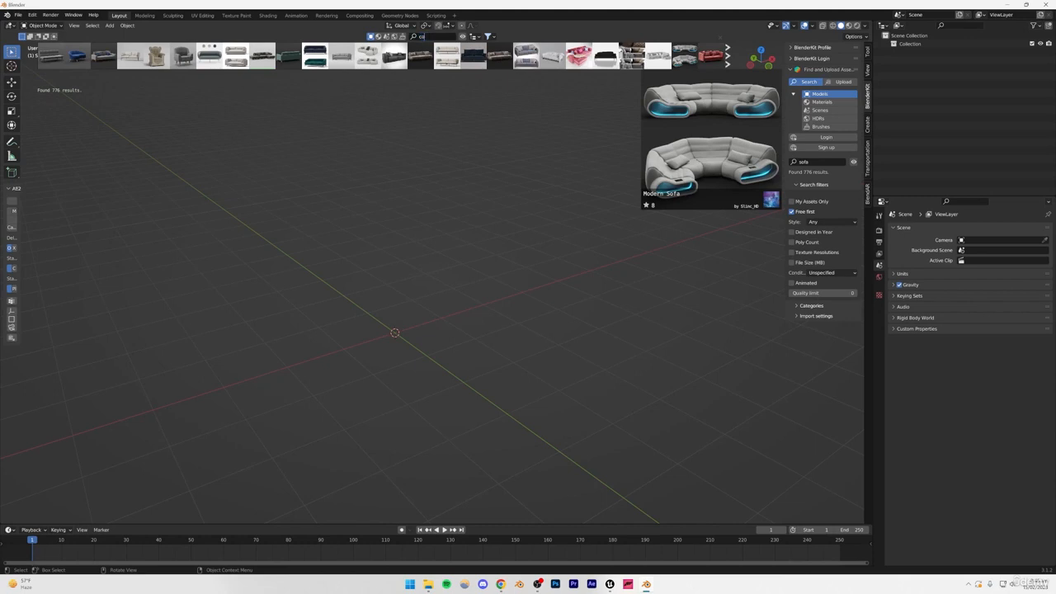
type("le")
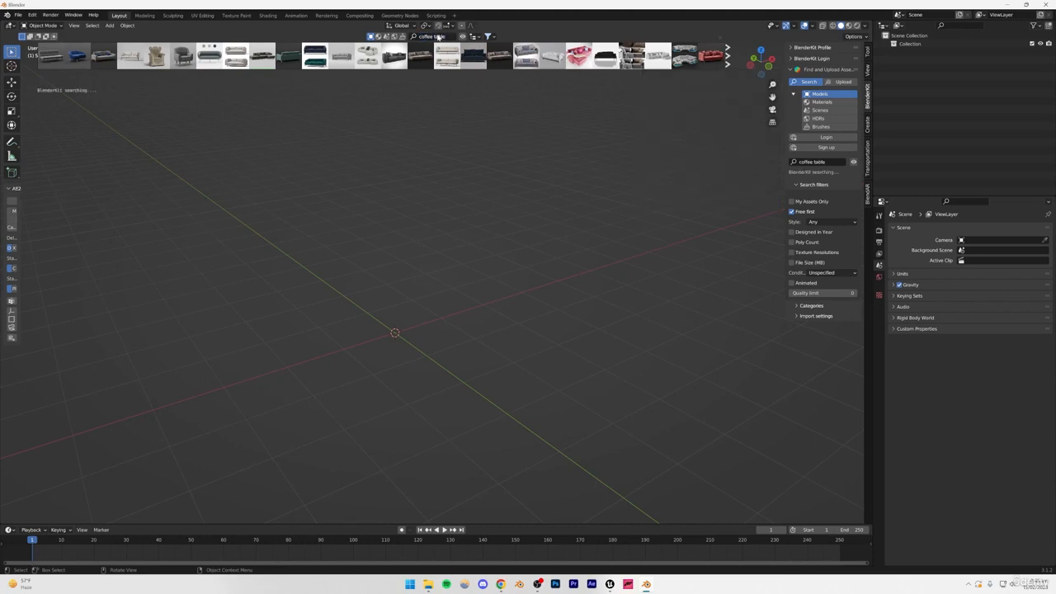
key("Return")
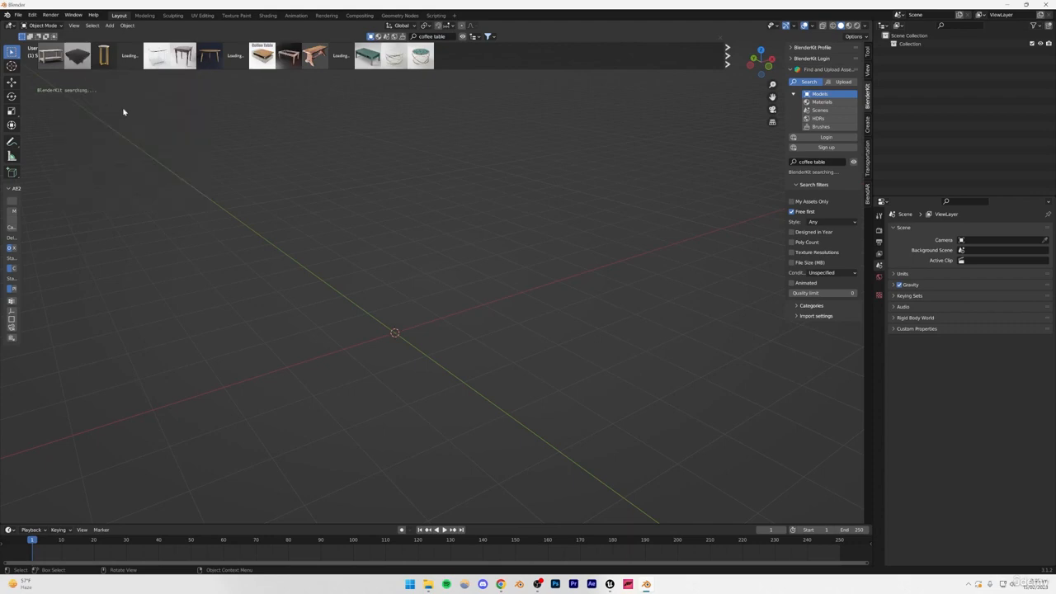
Step: Compare the table models with the reference photo in Chrome and add the Art design Luxury marble coffee table to the Blender scene
mouse_move(278, 71)
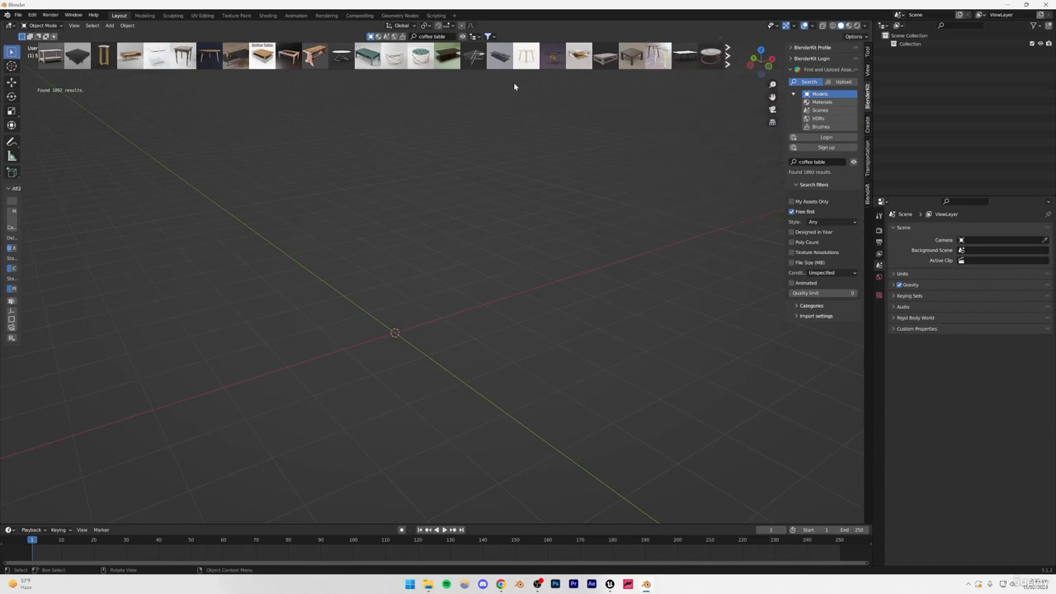
left_click(501, 584)
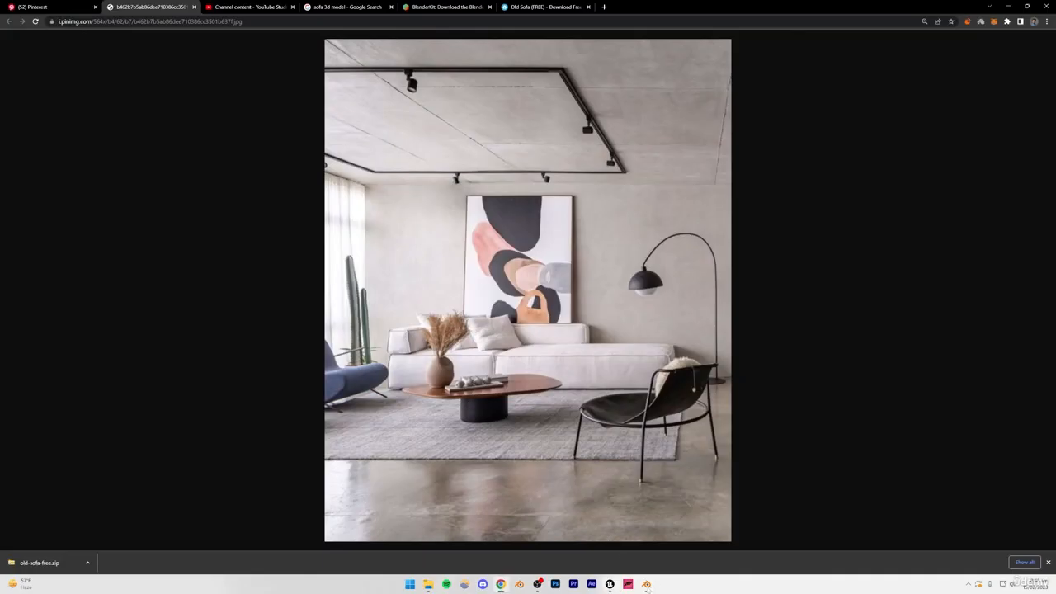
left_click(646, 585)
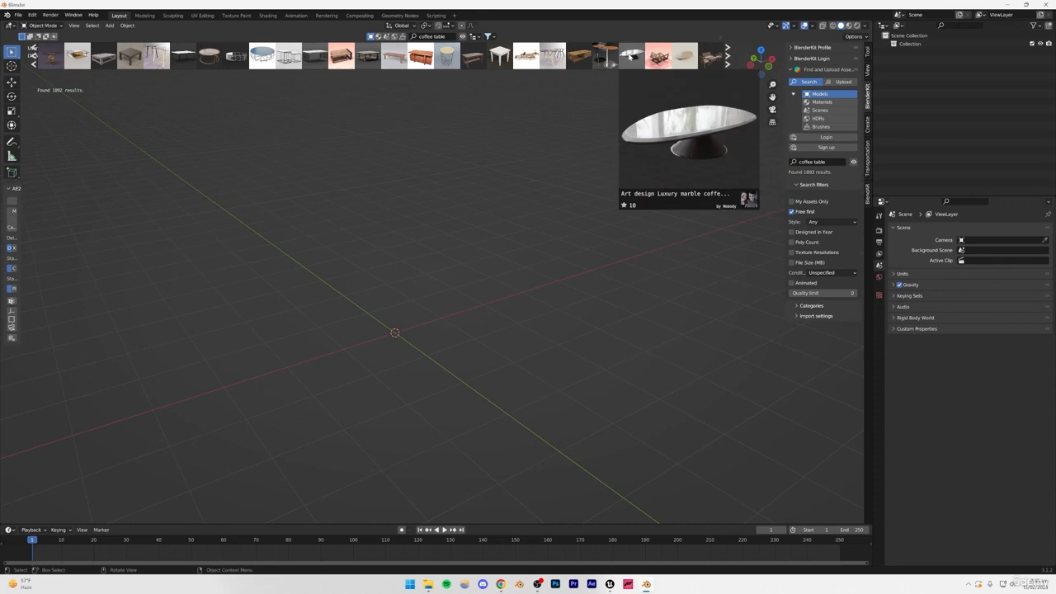
left_click(631, 55)
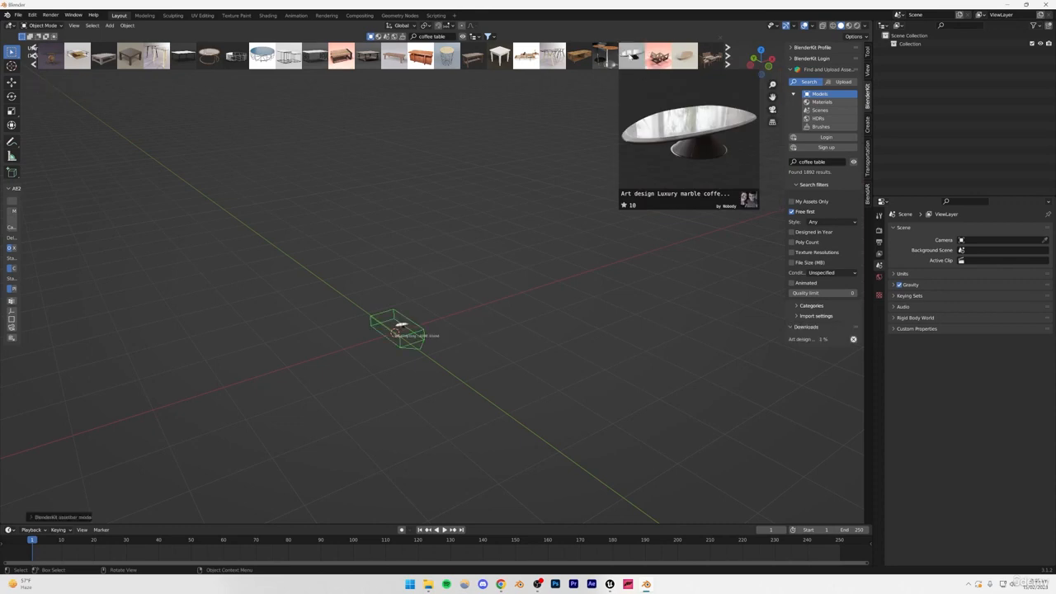
scroll(419, 350, "up", 5)
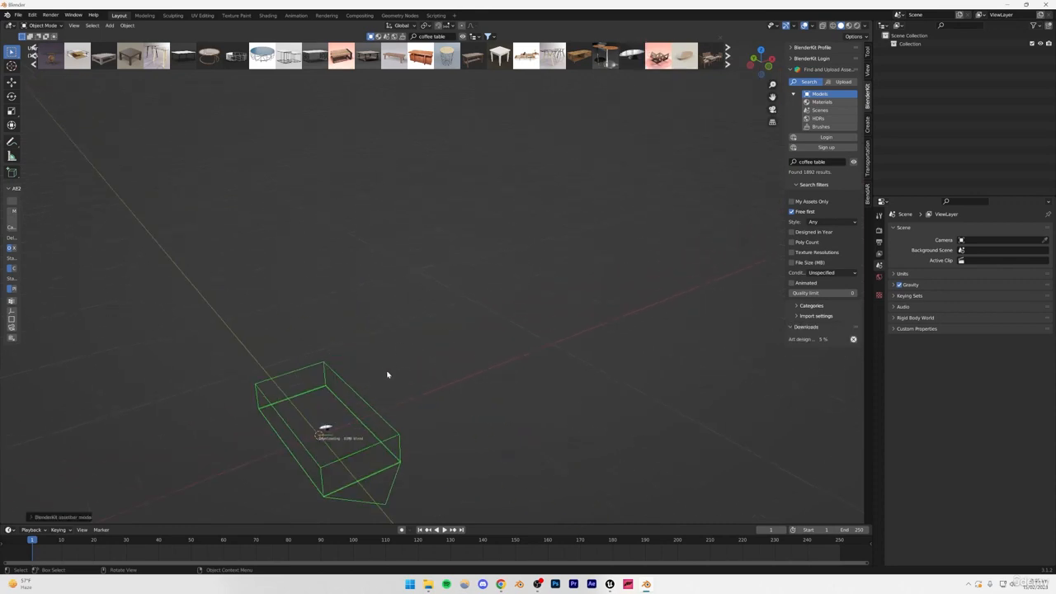
middle_click_drag(388, 426, 437, 367)
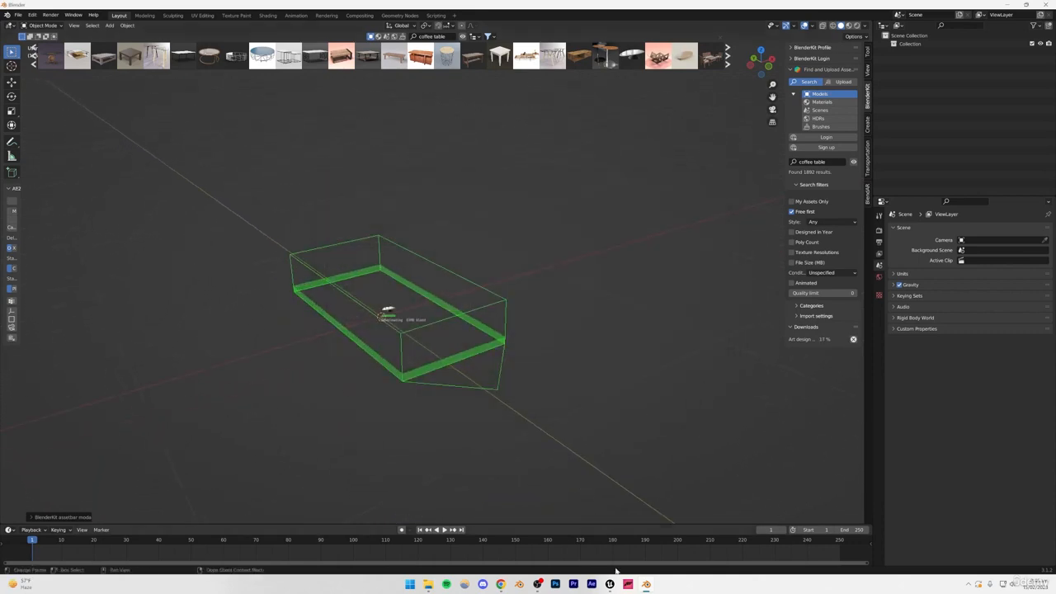
left_click(610, 584)
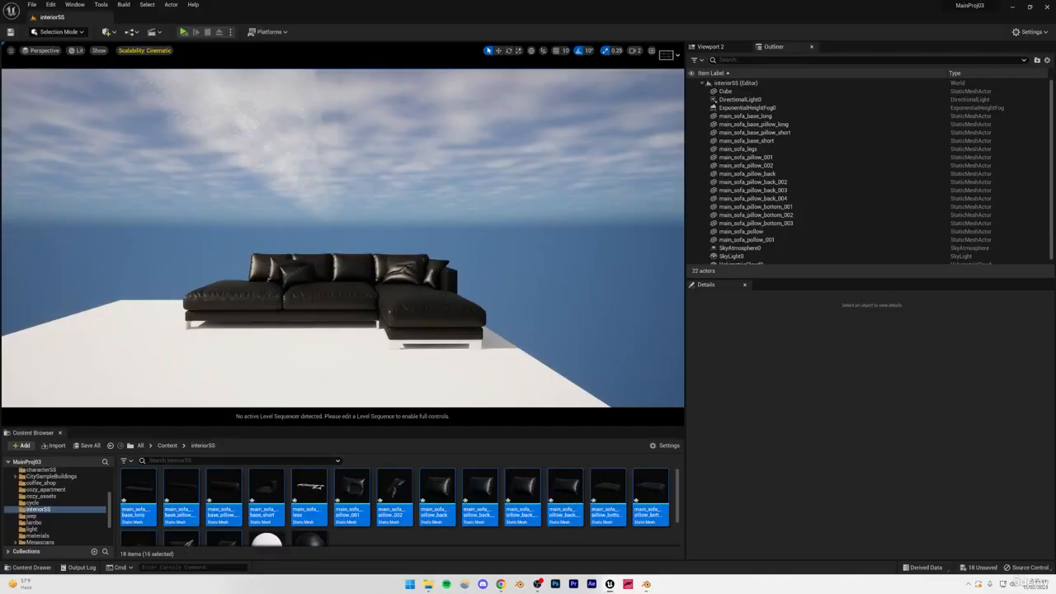
left_click(645, 584)
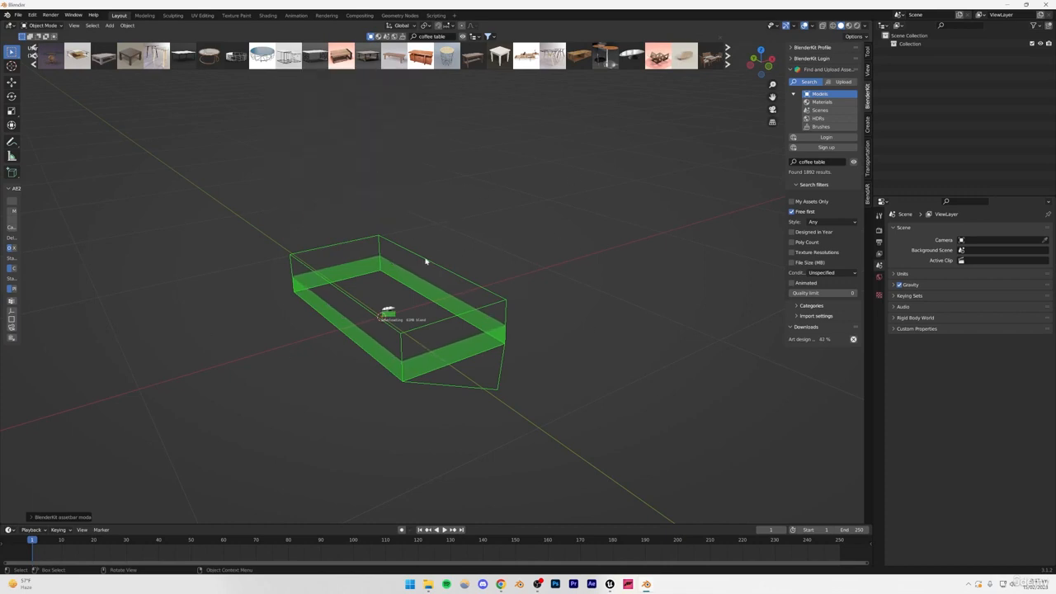
Step: Search BlenderKit for "lamp" and add the Wall lamp and the Luxury Lamp models to the scene
mouse_move(452, 60)
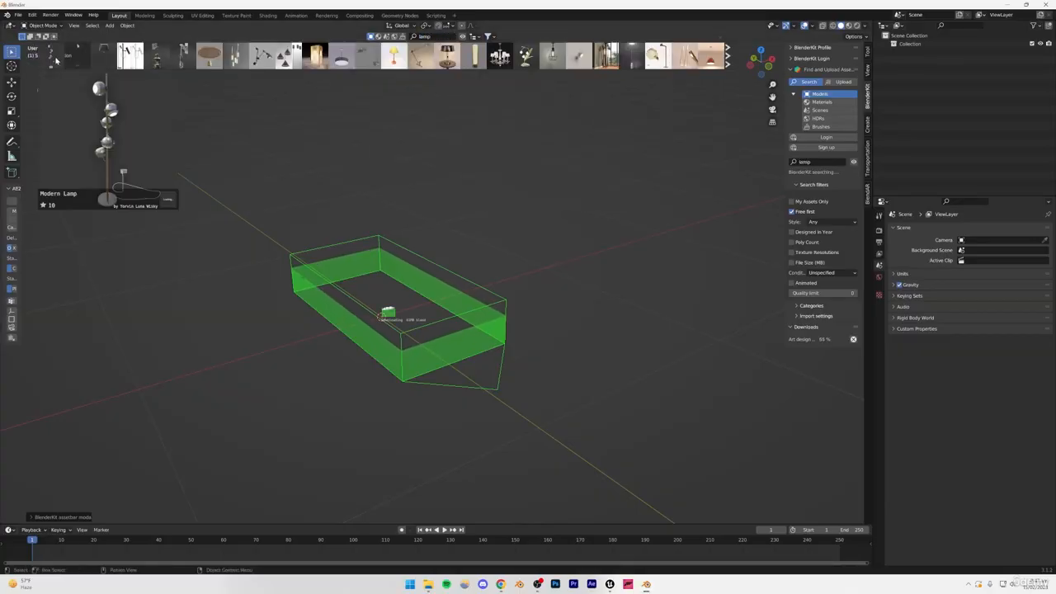
mouse_move(79, 57)
mouse_move(159, 53)
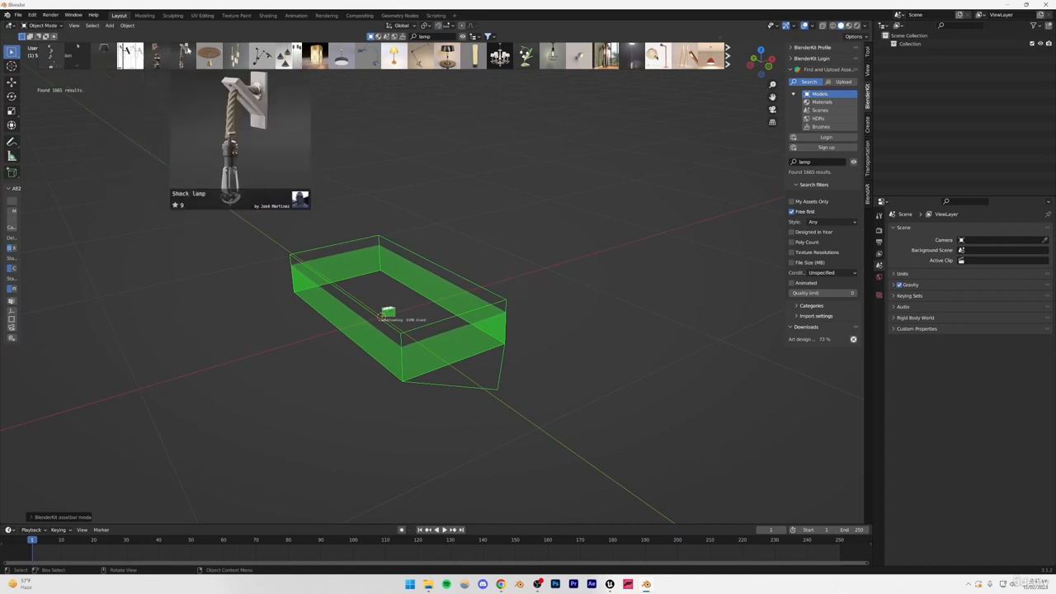
mouse_move(269, 53)
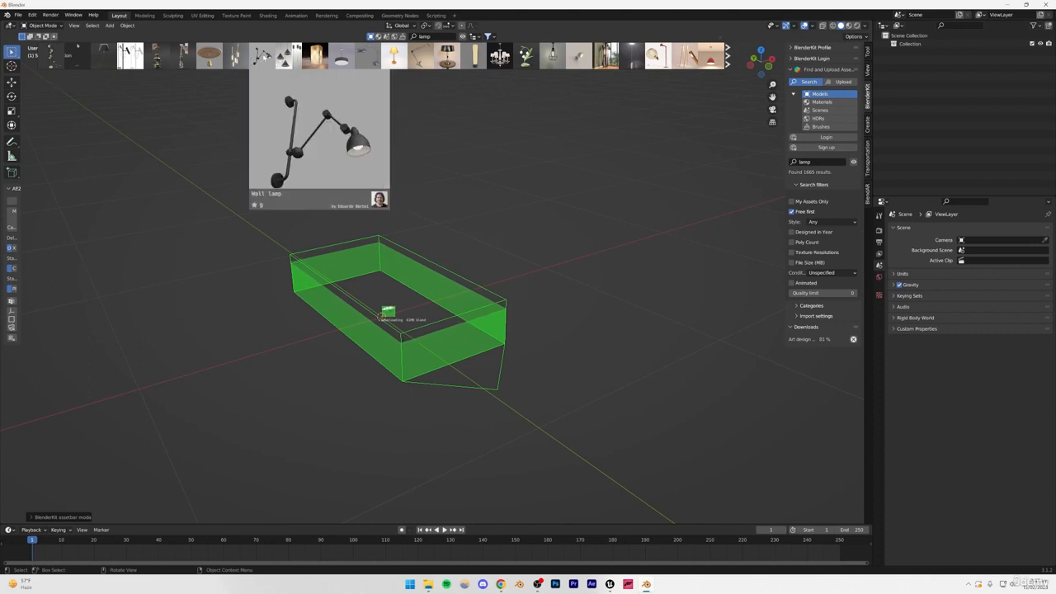
left_click(263, 55)
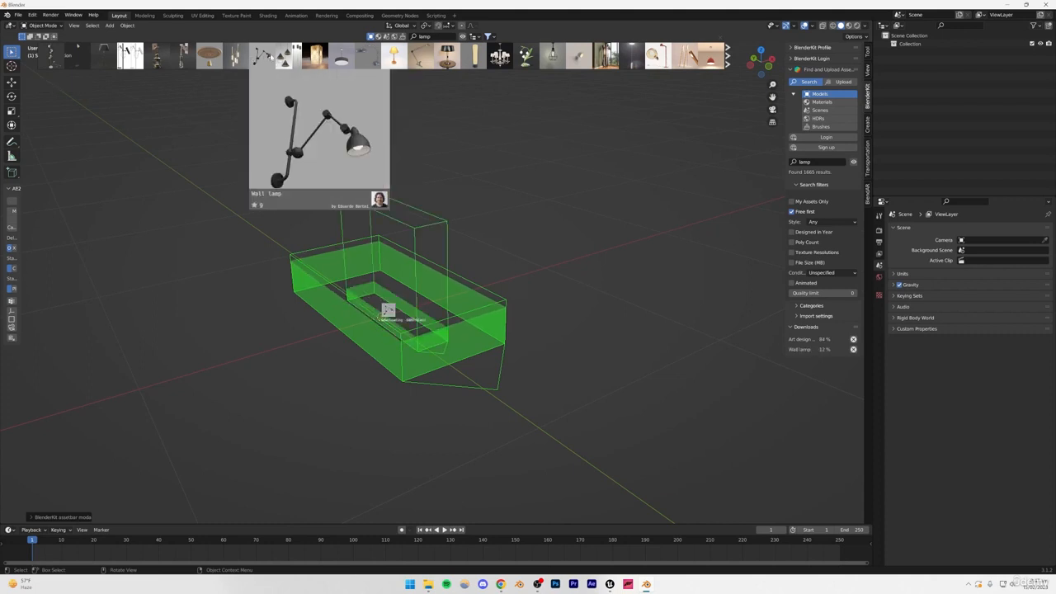
left_click(107, 60)
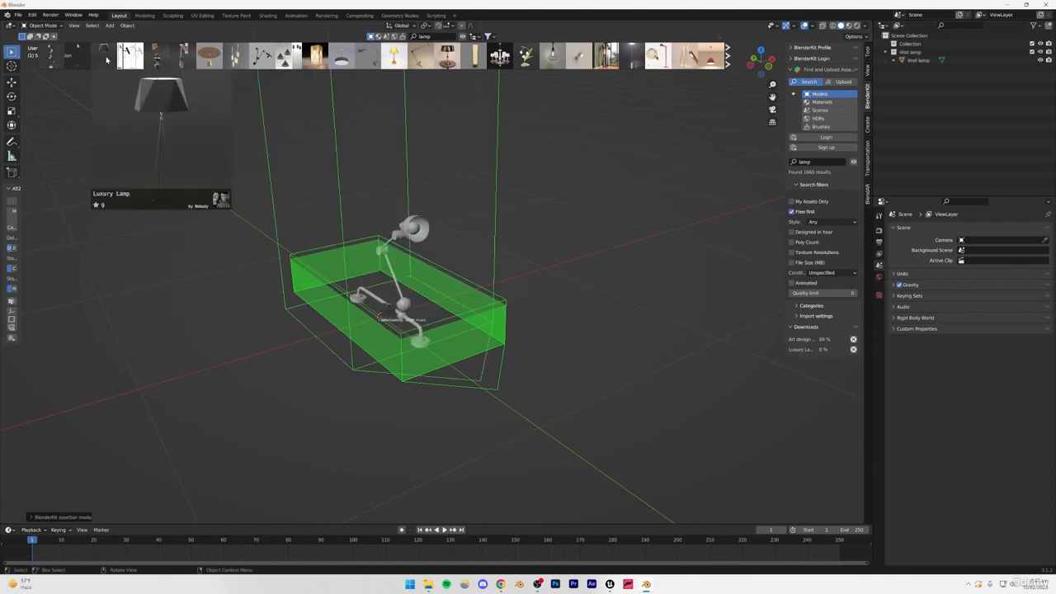
middle_click_drag(198, 127, 364, 203)
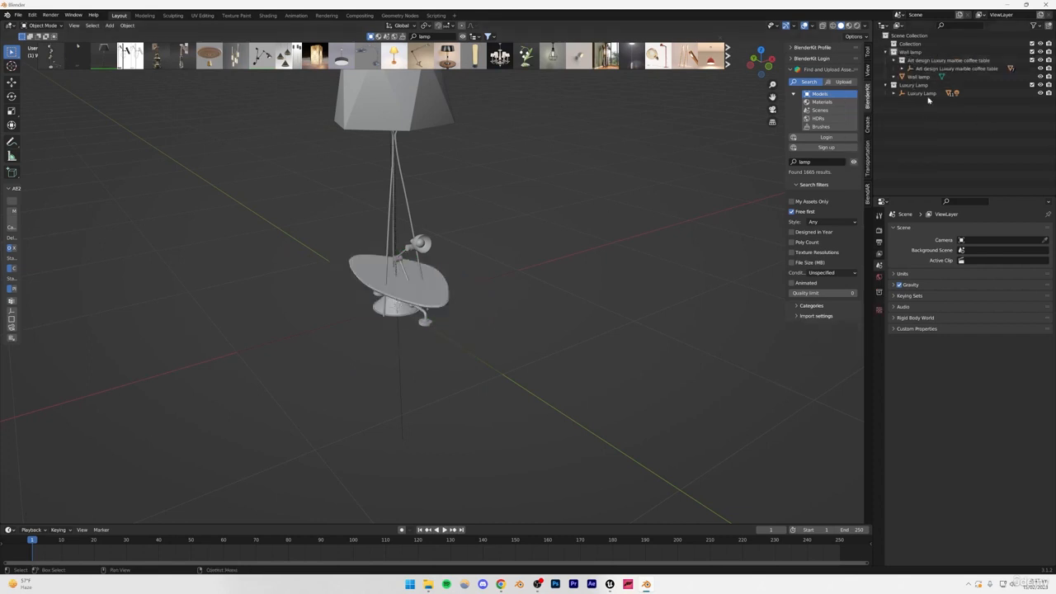
Step: Move the Art design Luxury marble coffee table collection out of the Wall lamp collection to the top level of the scene
left_click(912, 62)
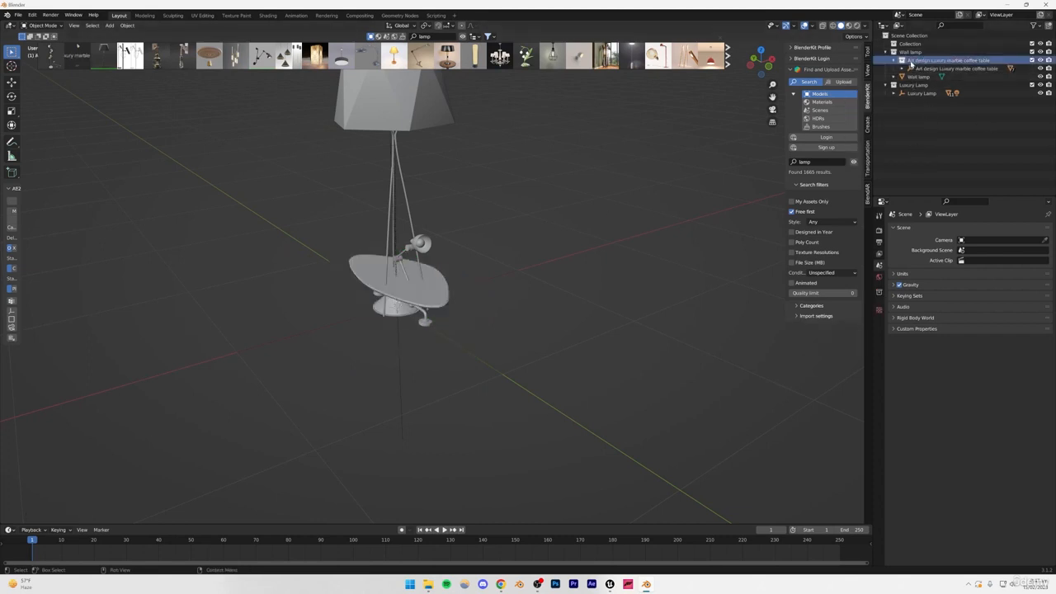
left_click(913, 53)
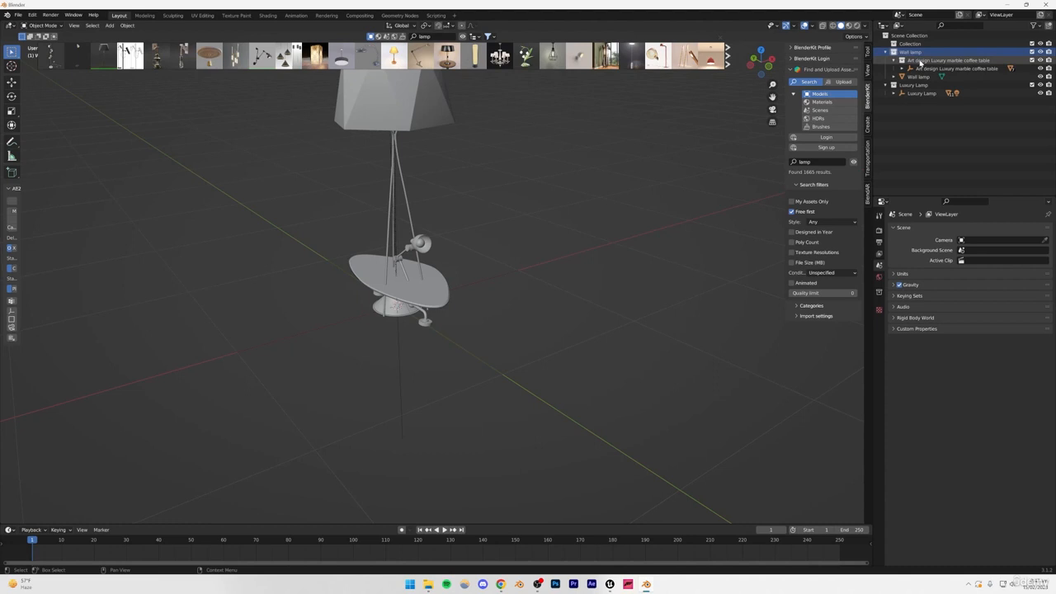
left_click_drag(921, 62, 912, 86)
left_click(886, 52)
left_click(886, 60)
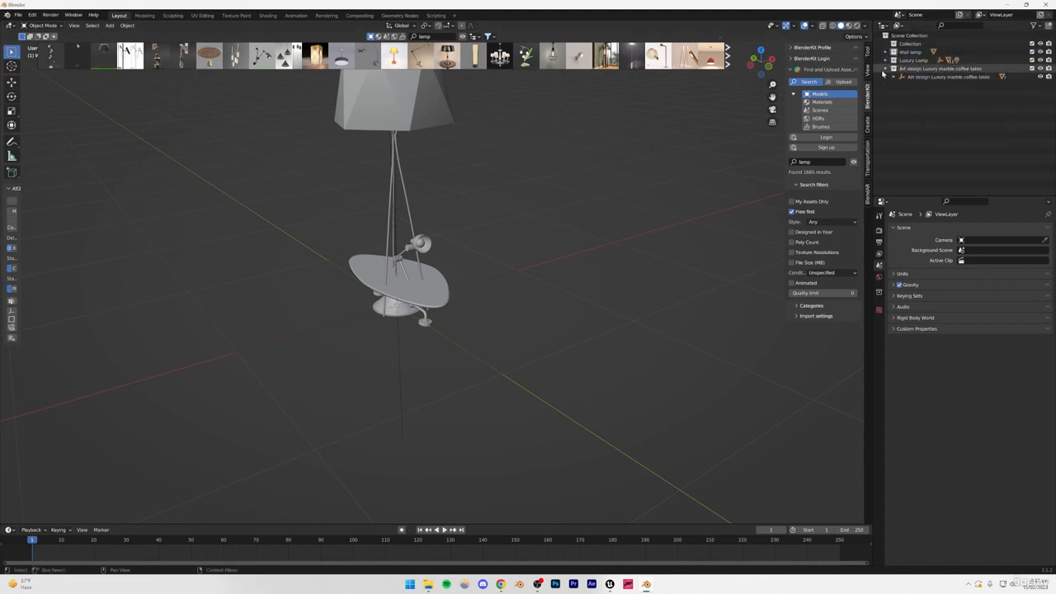
left_click(886, 68)
left_click(886, 61)
left_click(886, 52)
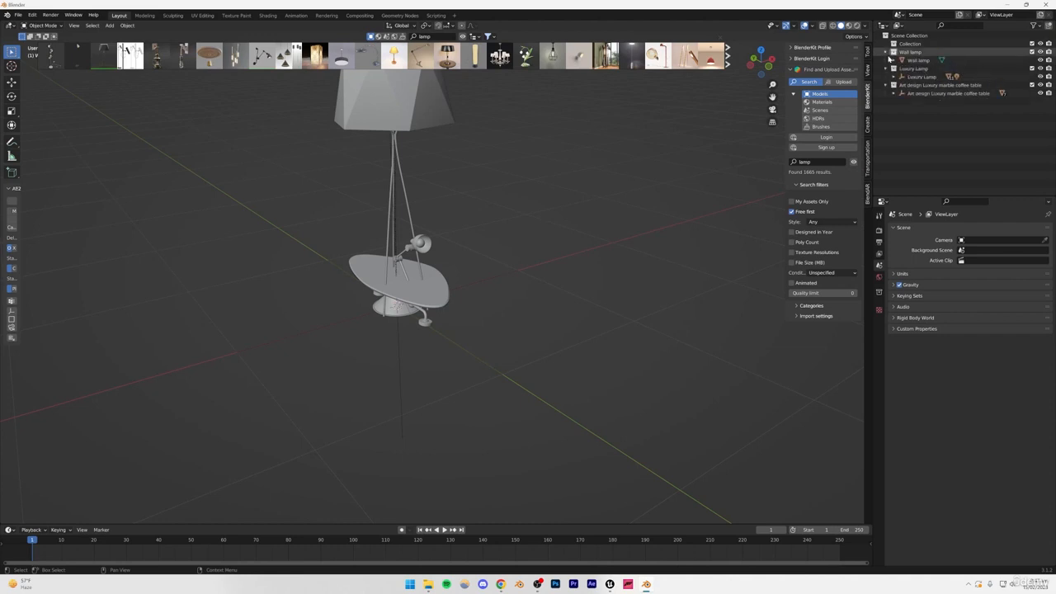
Step: Expand the coffee table's hierarchy and select its tabletop and pedestal pieces one by one to examine how it is built
left_click(910, 94)
left_click(893, 93)
scroll(390, 308, "up", 4)
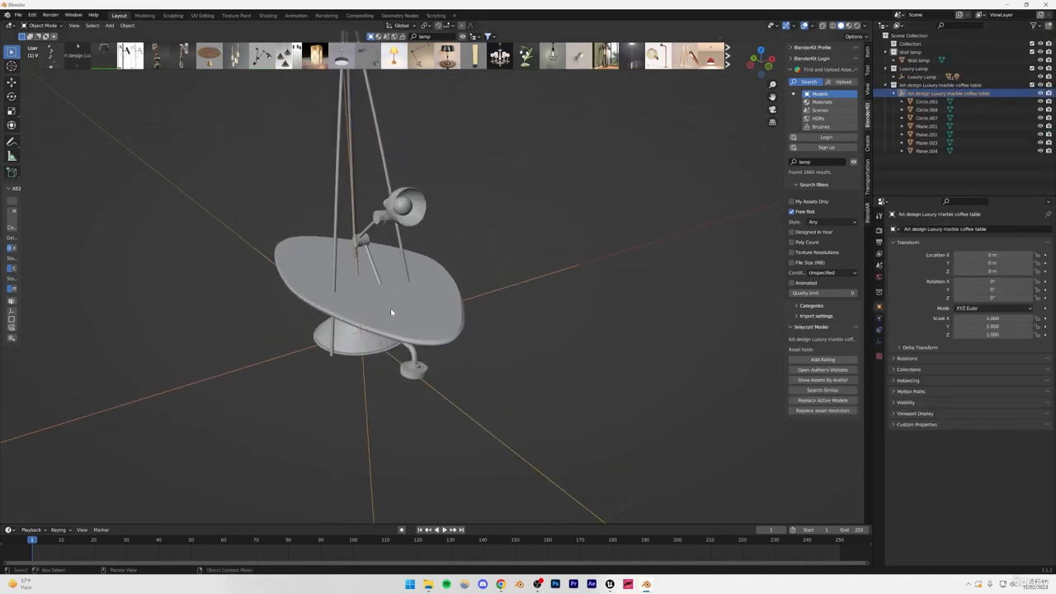
left_click(391, 308)
left_click(360, 330)
left_click(349, 358)
left_click_drag(349, 358, 388, 285, "alt")
left_click(388, 306)
scroll(429, 299, "up", 4)
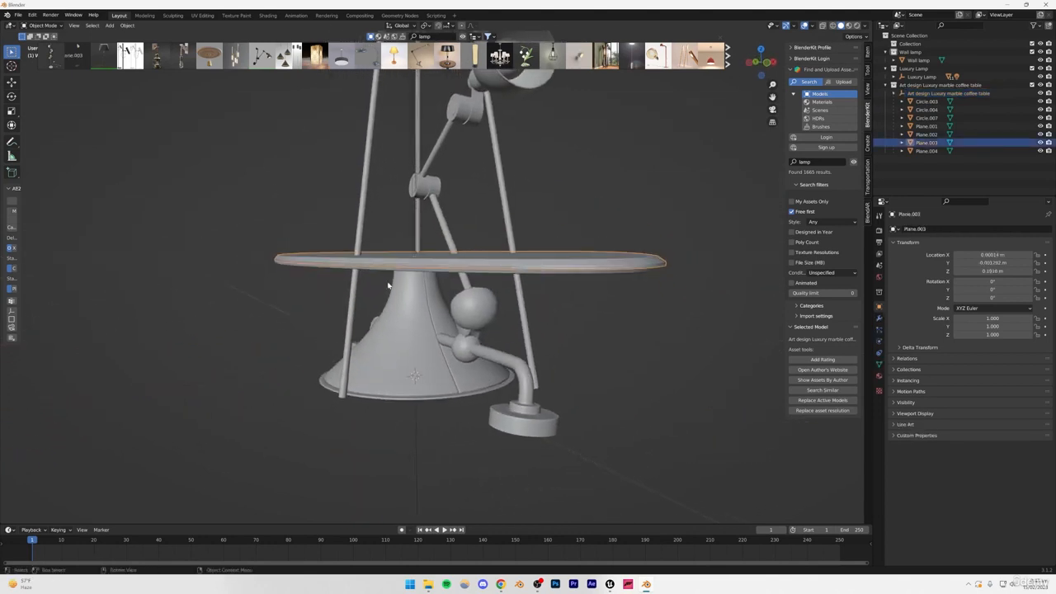
left_click(378, 269)
left_click(408, 333)
left_click(429, 345)
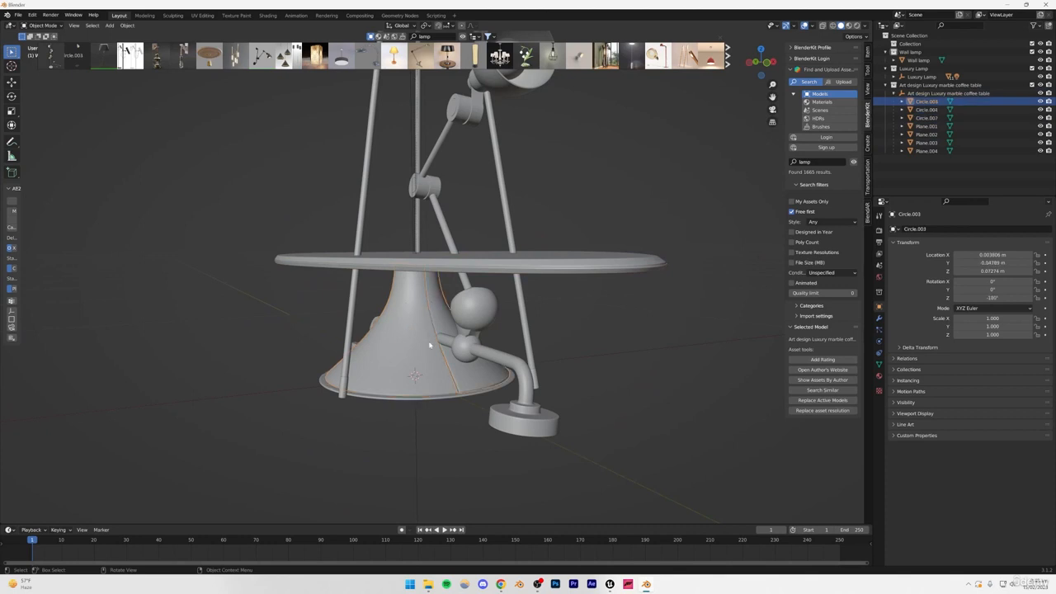
left_click(439, 400)
Step: Inspect the materials assigned to the coffee table's Circle.003 and Plane.004 parts
left_click_drag(508, 393, 408, 358, "alt")
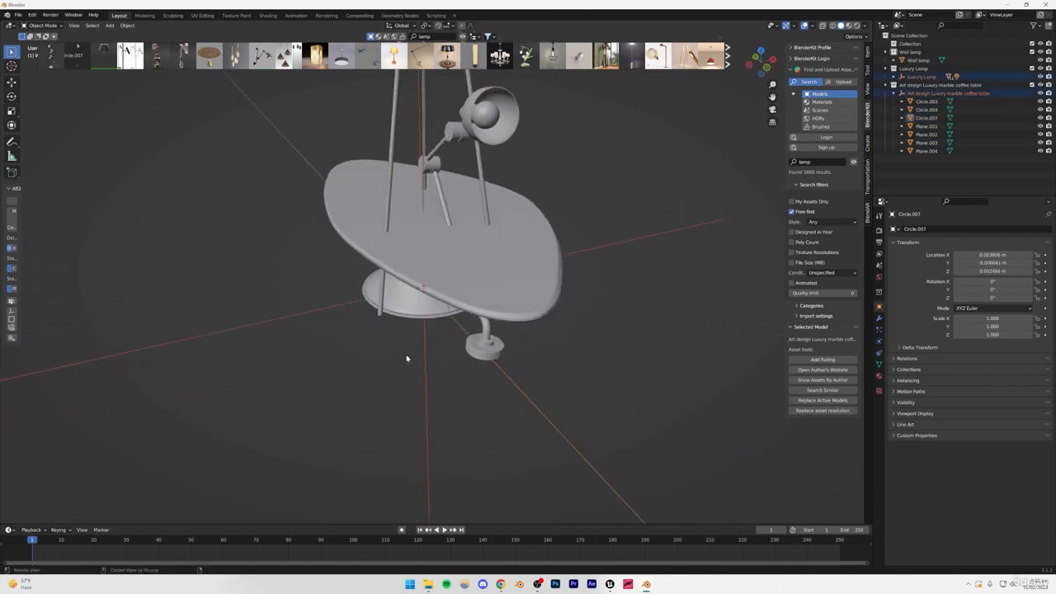
left_click_drag(487, 249, 451, 316, "alt")
left_click_drag(500, 247, 542, 291, "alt")
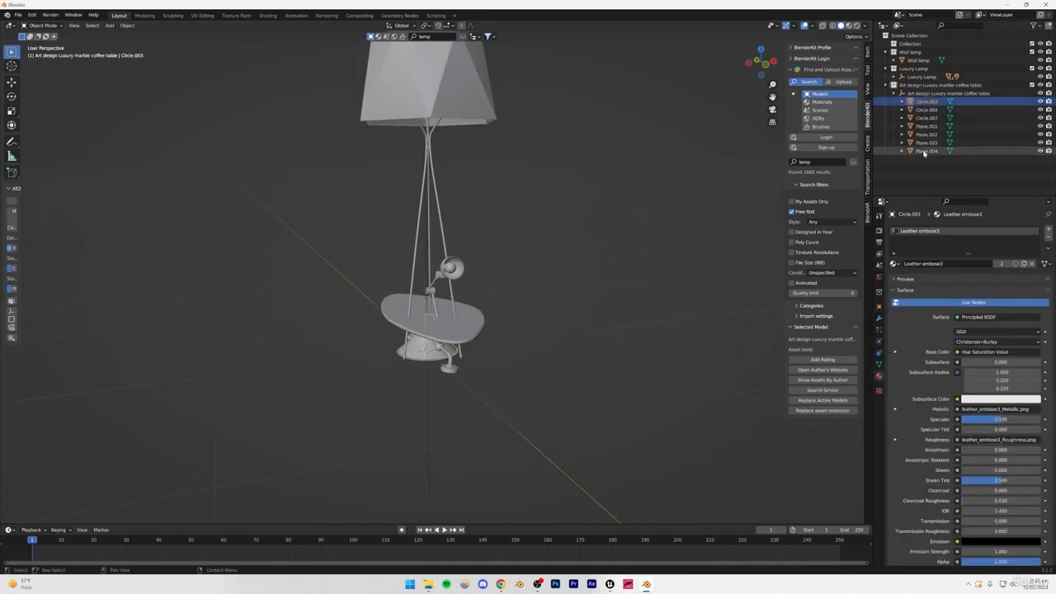
left_click(925, 153)
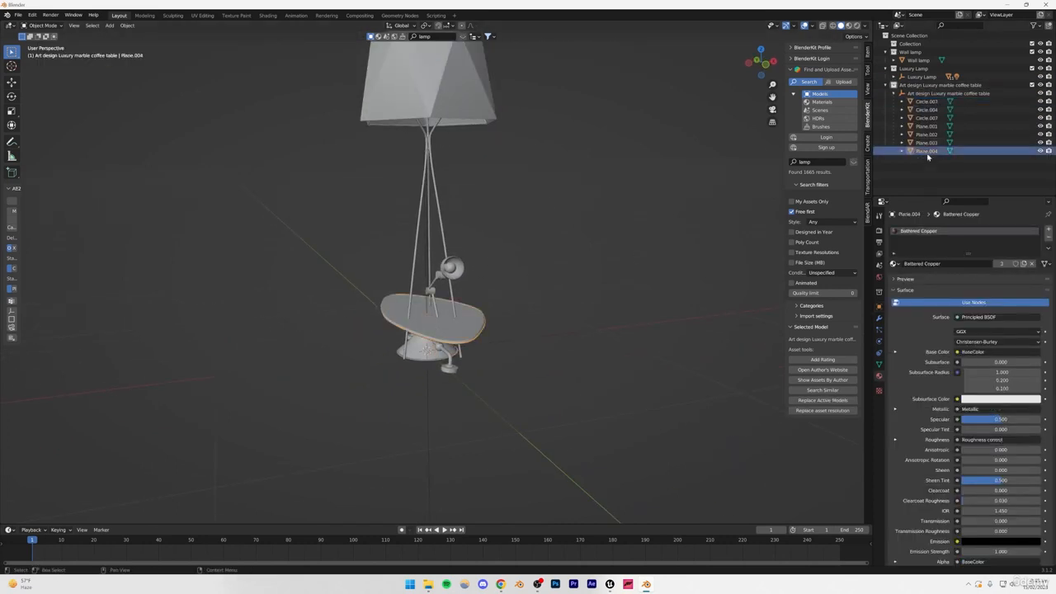
Step: Join all the marble coffee table's mesh parts, from Circle.003 to Plane.004, into a single object
left_click(923, 103, "shift")
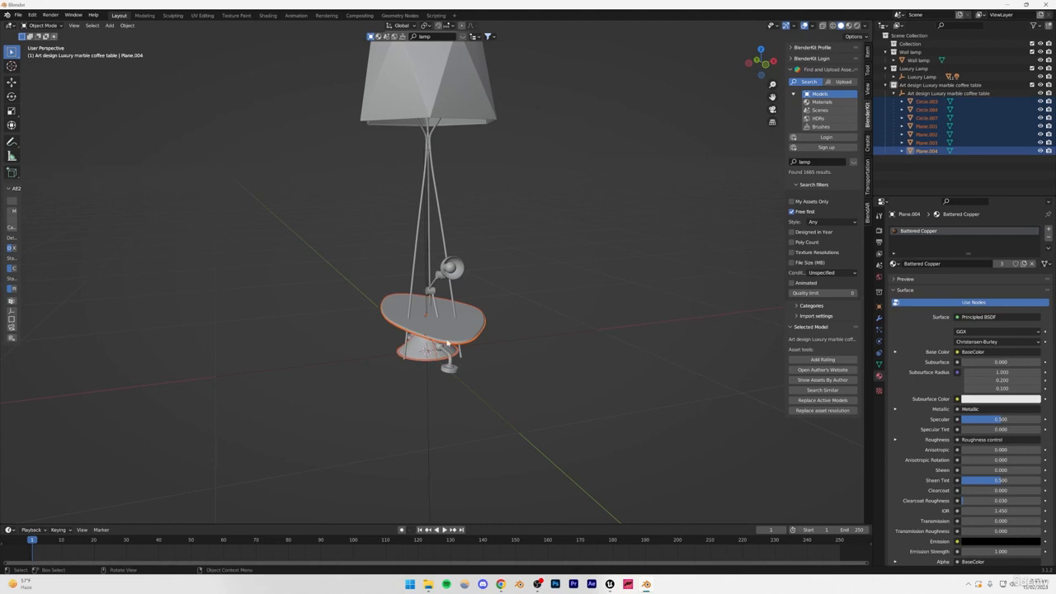
key("ctrl+j")
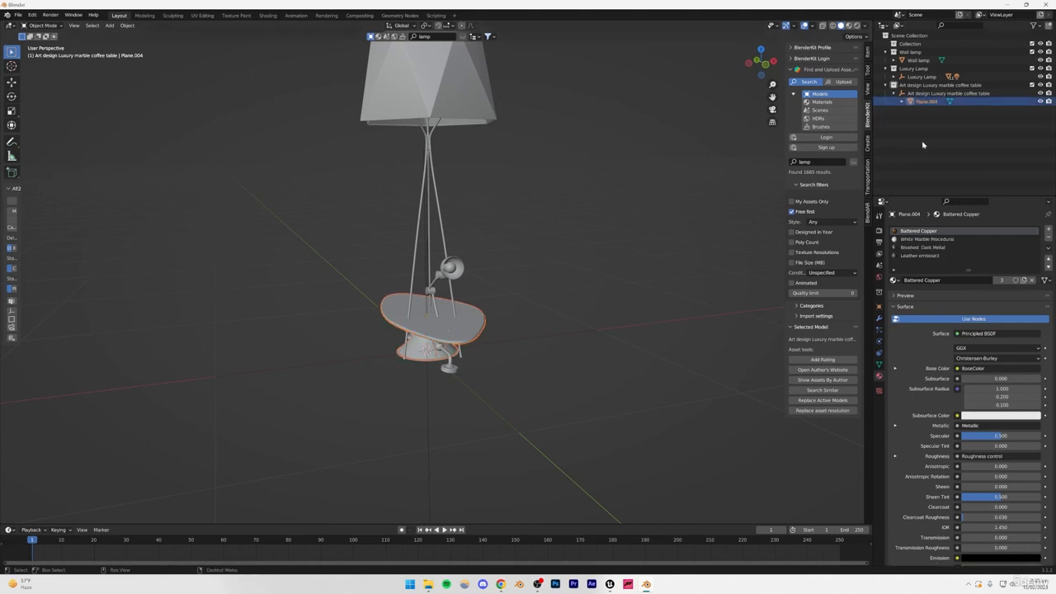
left_click(945, 144)
left_click(426, 324)
key("g")
key("Escape")
left_click(918, 110)
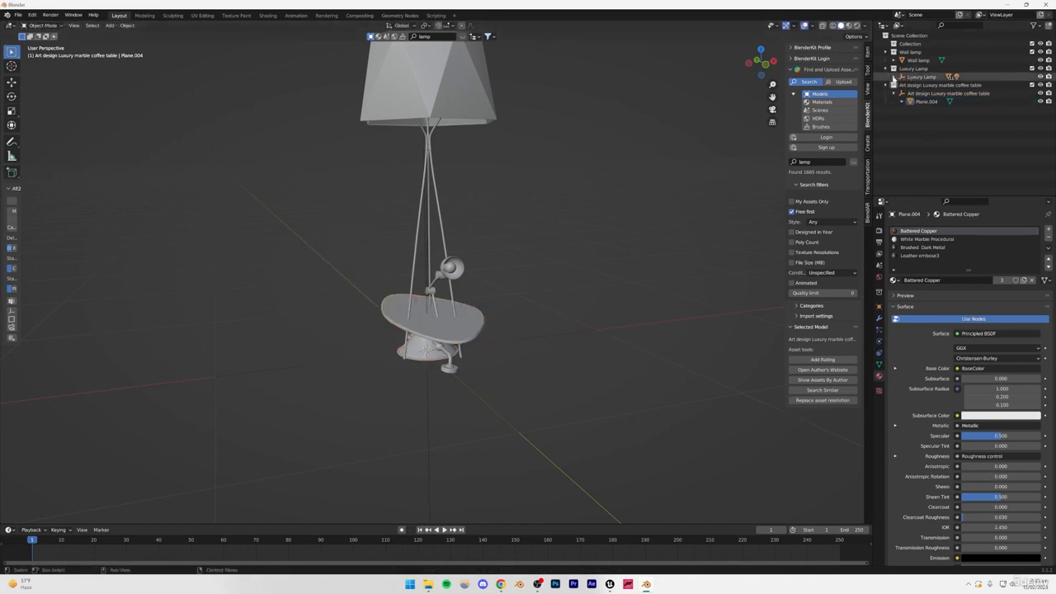
Step: Expand the Luxury Lamp's hierarchy and delete its Point.002 light
left_click(894, 78)
left_click(918, 79)
left_click(917, 175)
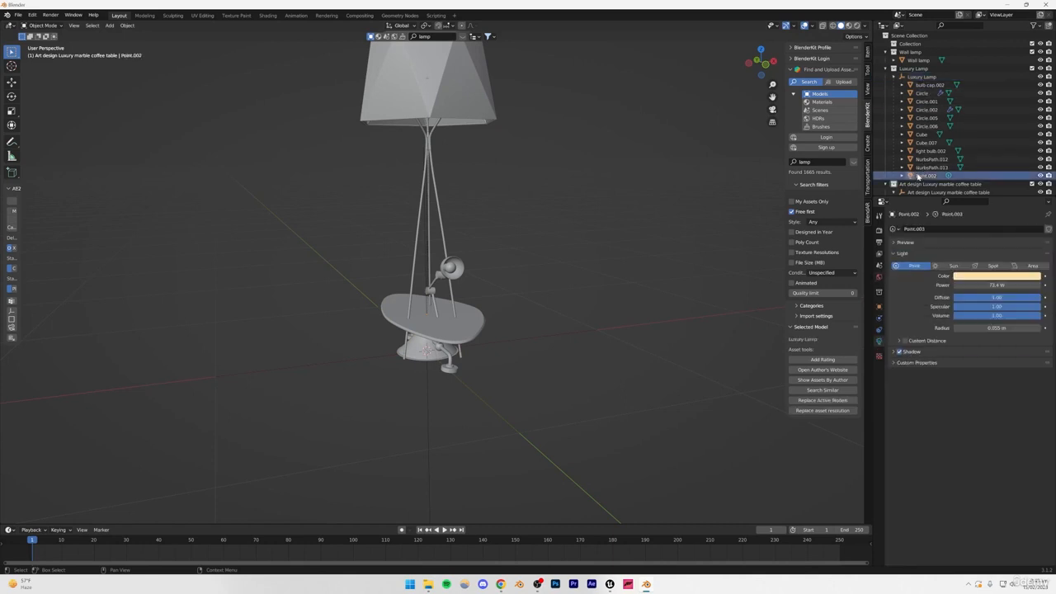
left_click(919, 86, "shift")
left_click(932, 175)
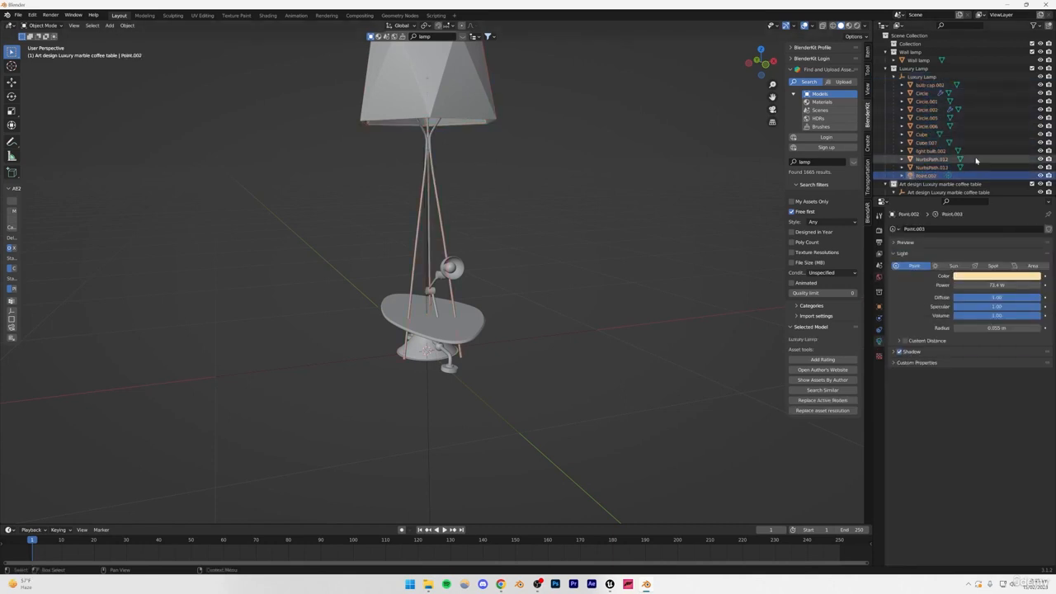
key("x")
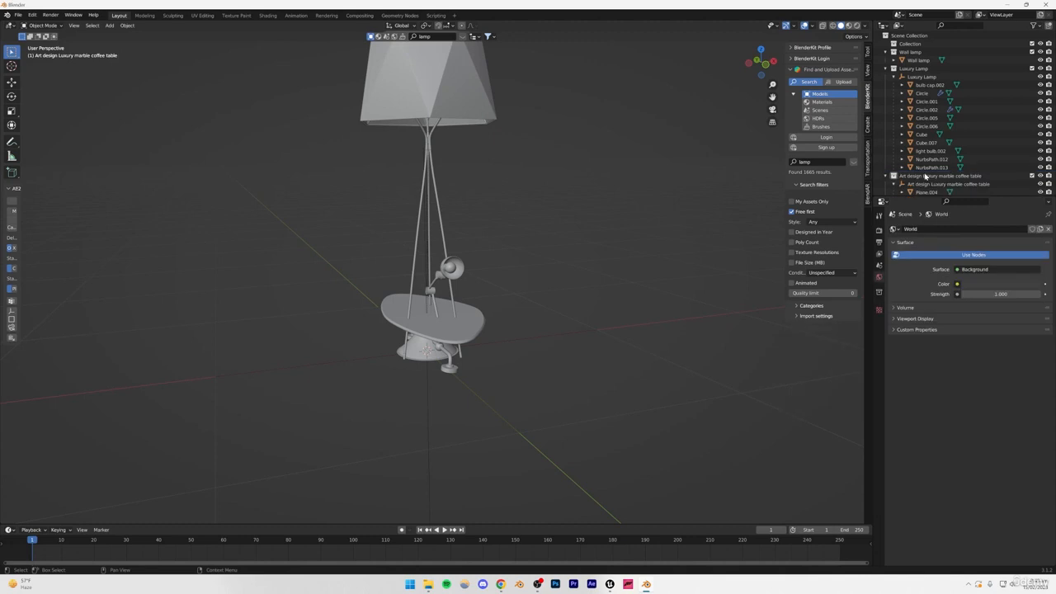
Step: Join all the Luxury Lamp's meshes, from bulb cap.002 to NurbsPath.013, into one object
left_click(922, 168)
left_click(920, 87, "shift")
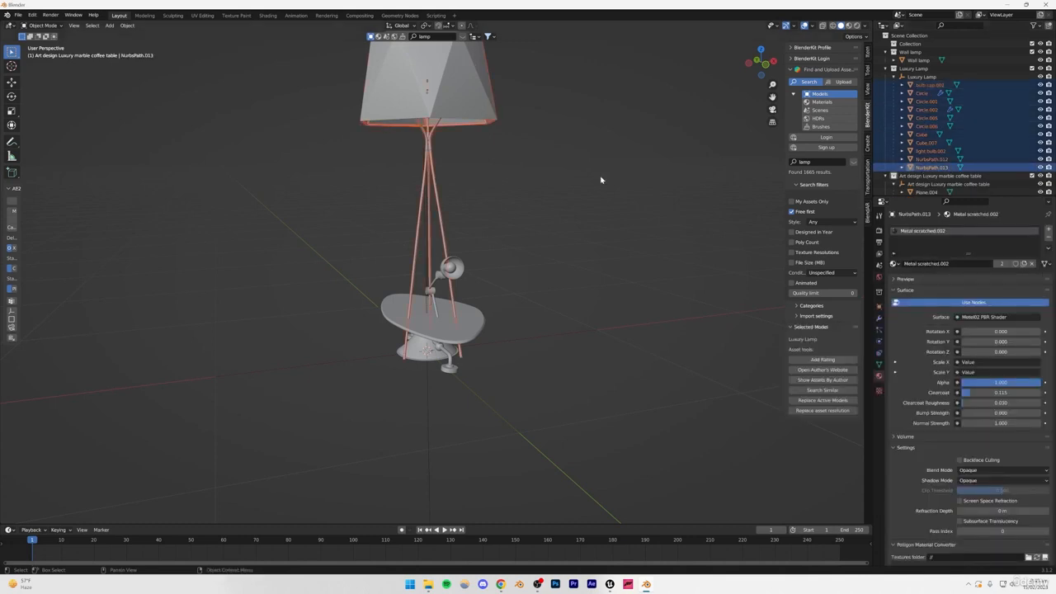
key("ctrl+j")
left_click(985, 132)
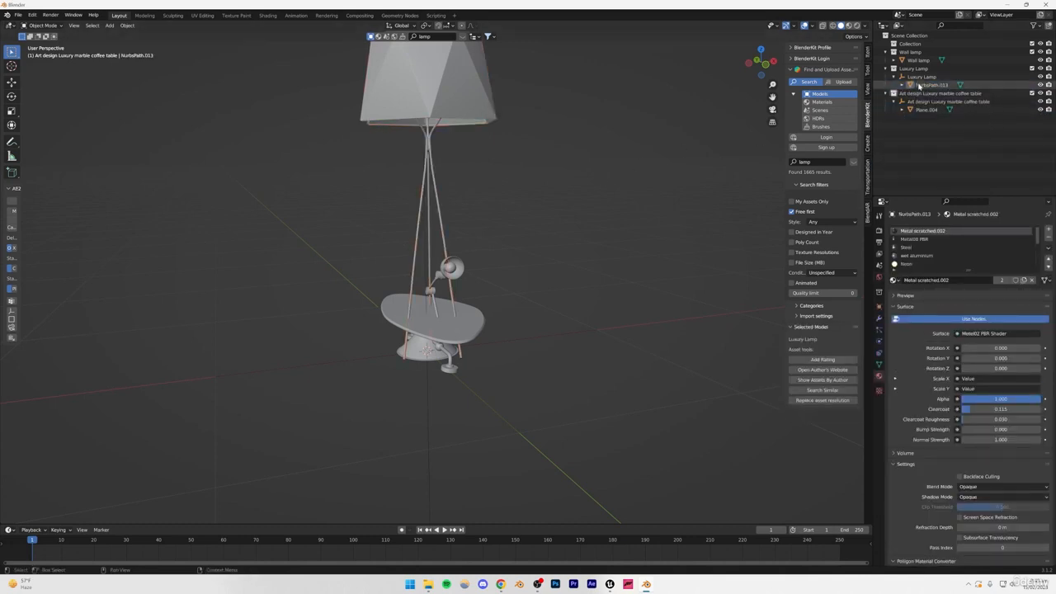
left_click(917, 85)
left_click(919, 132)
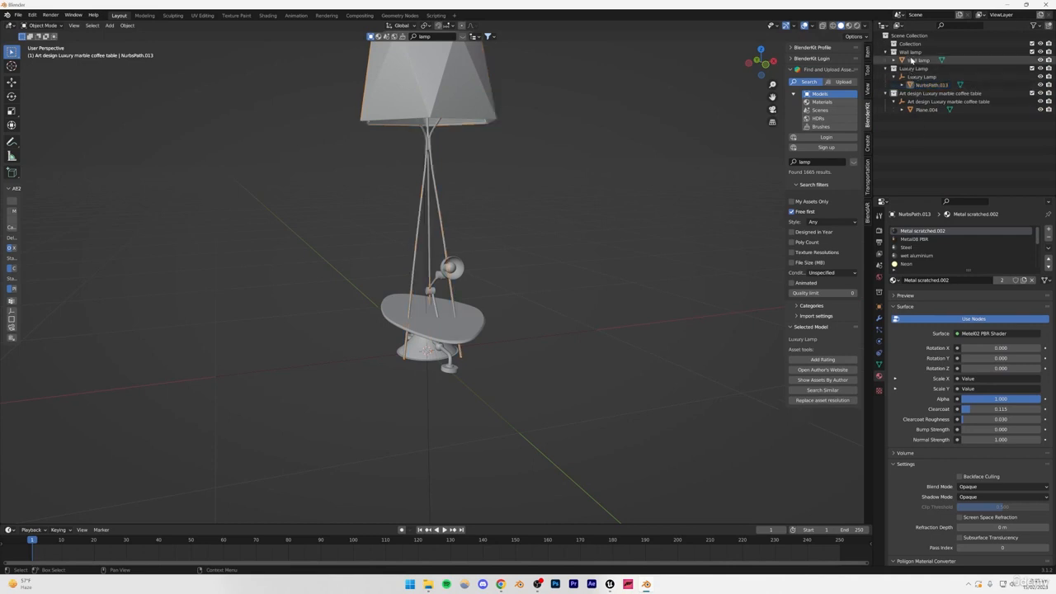
Step: Expand the Wall lamp's hierarchy and check whether it is built as a single mesh
left_click(919, 60)
left_click(903, 61)
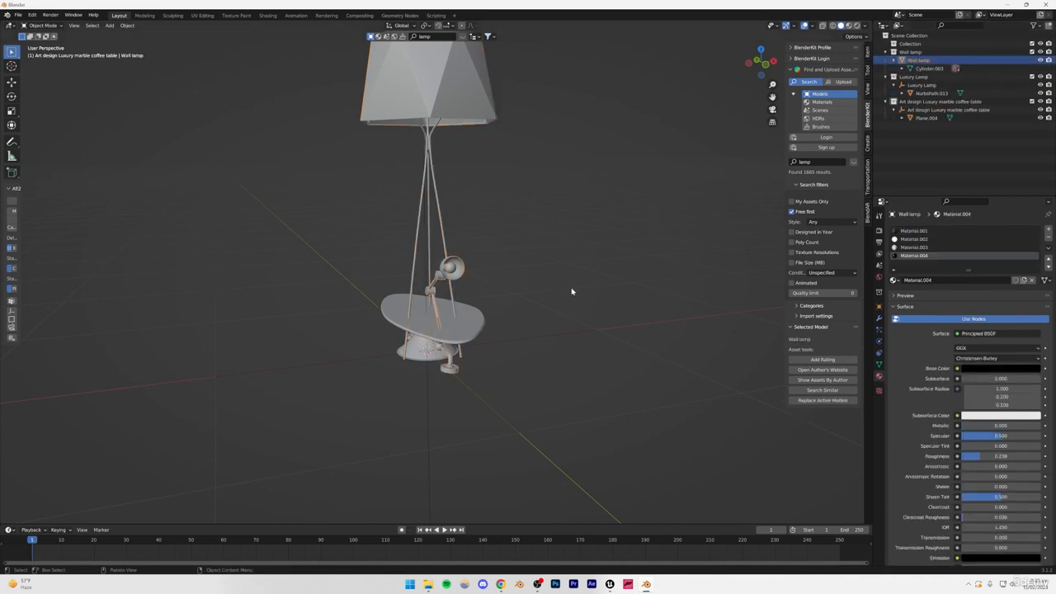
left_click(459, 290)
left_click(441, 272)
key("g")
right_click(396, 239)
left_click(526, 275)
middle_click_drag(527, 275, 268, 394)
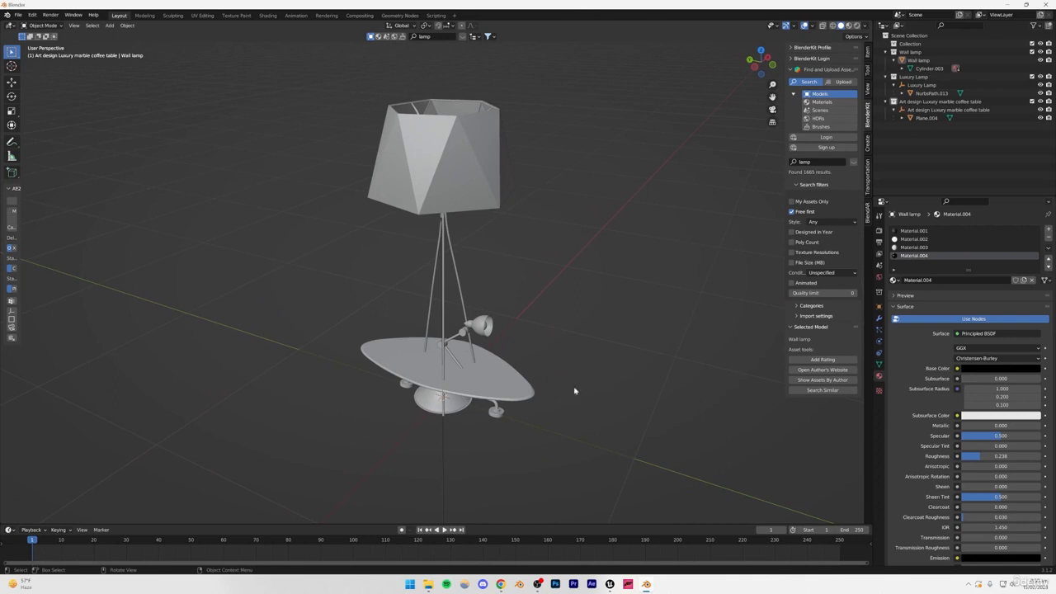
scroll(541, 339, "down", 5)
middle_click_drag(498, 356, 452, 345)
scroll(452, 345, "up", 3)
key("ctrl+s")
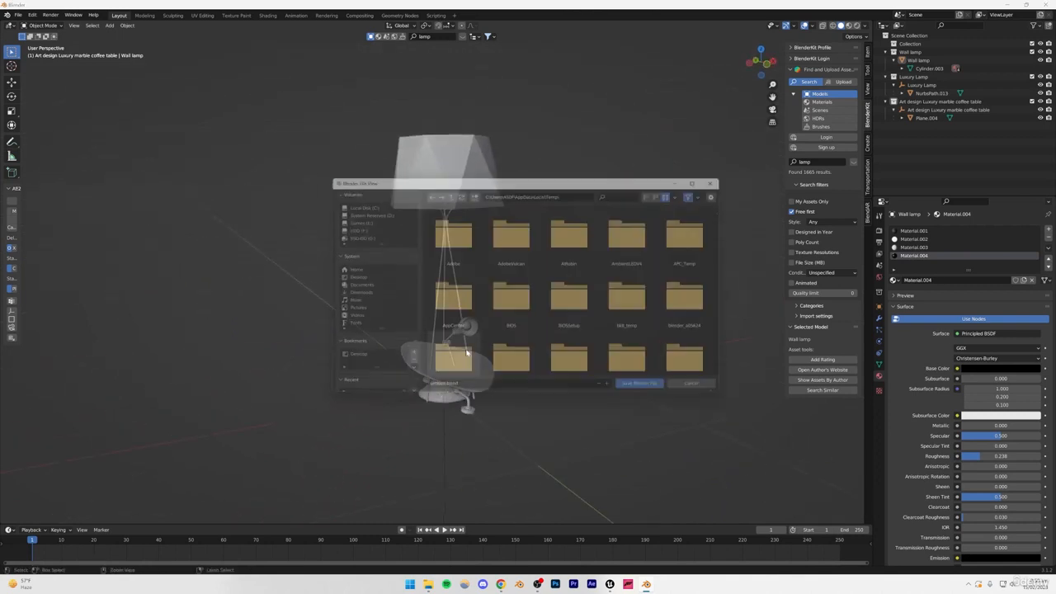
left_click(707, 392)
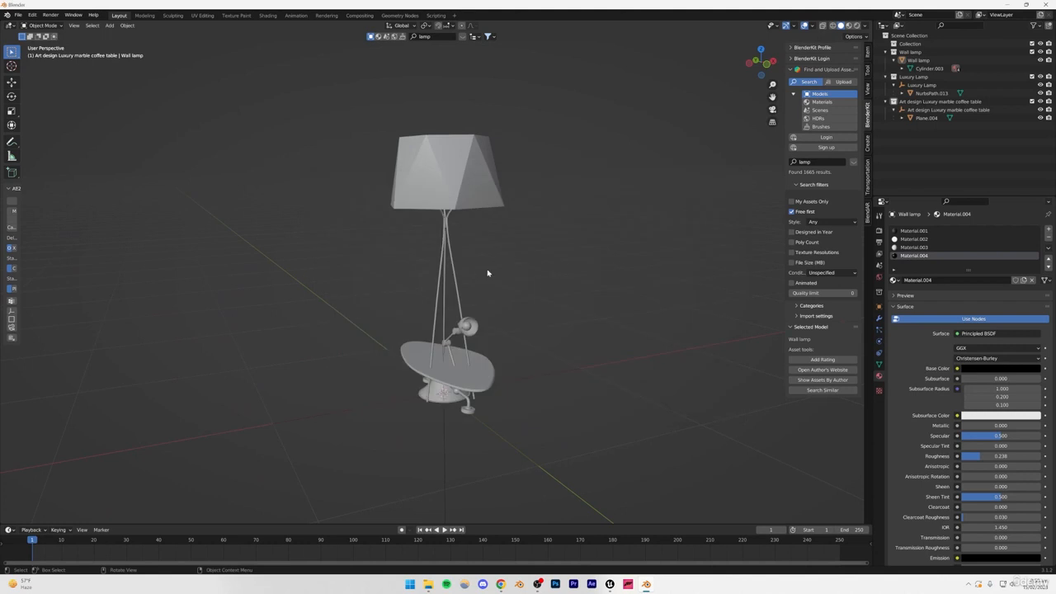
left_click(423, 194)
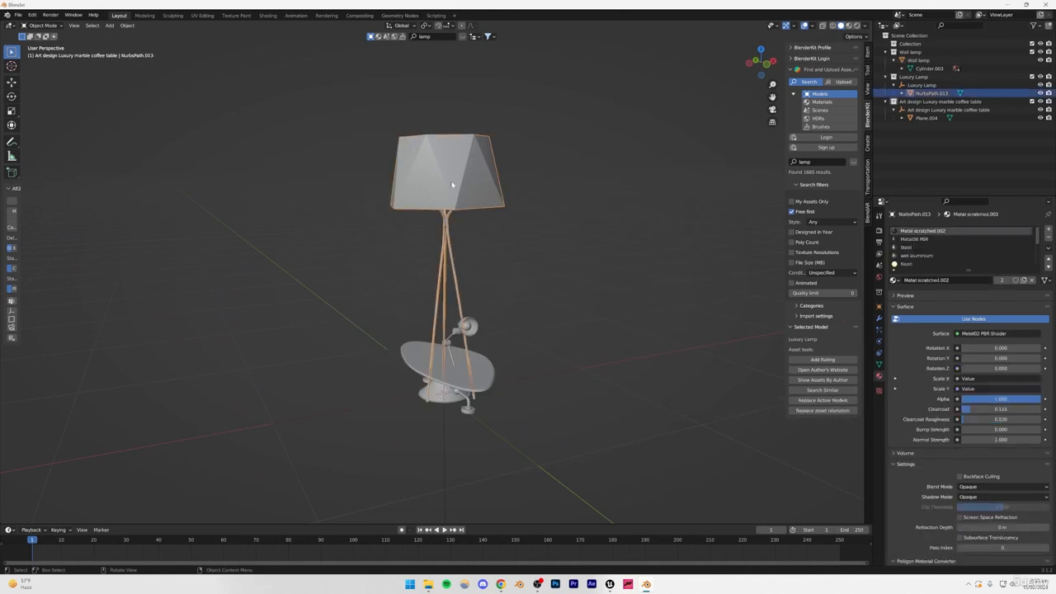
key("g")
right_click(430, 236)
left_click(507, 331)
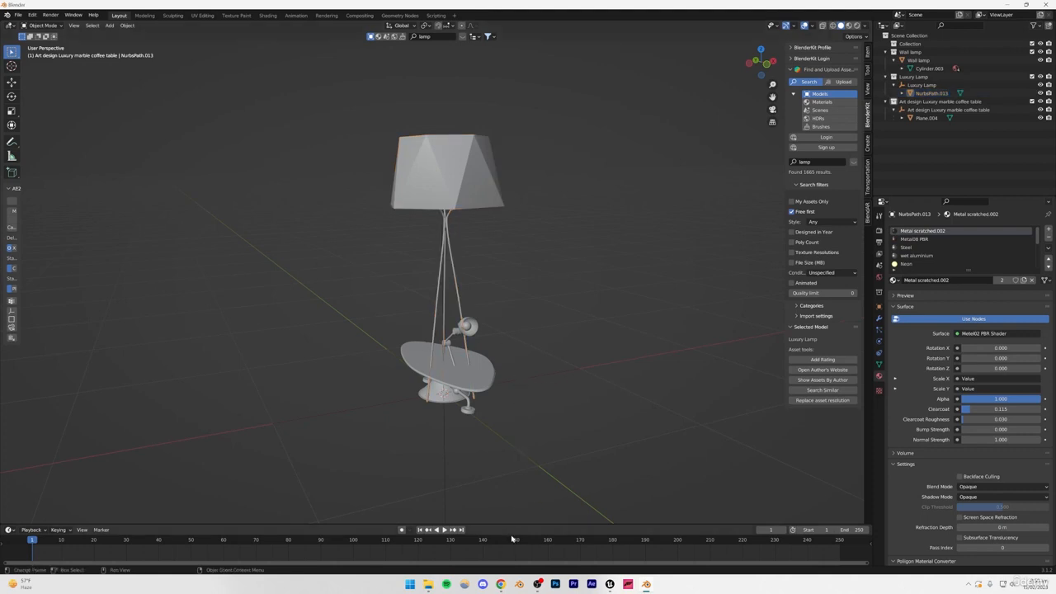
Step: Switch to the browser, open the downloaded old-sofa-free.zip archive and look through its source and textures folders
left_click(500, 585)
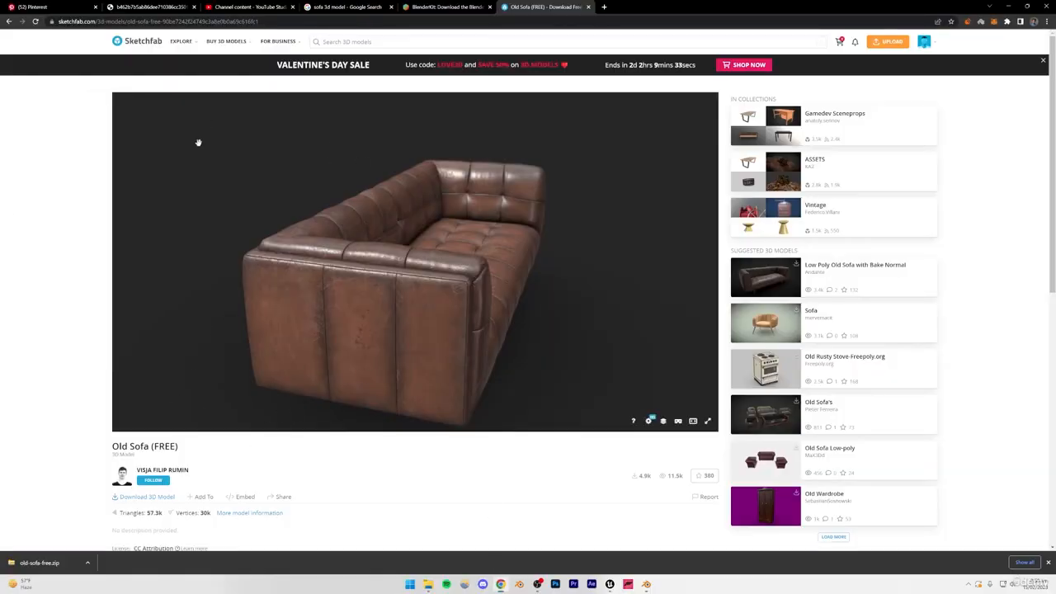
left_click(36, 566)
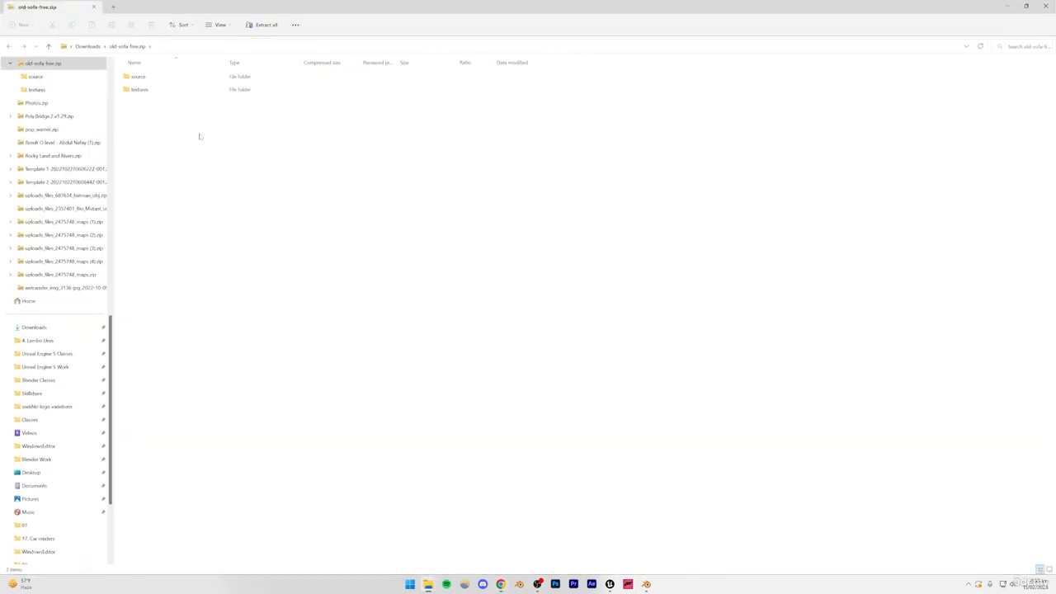
left_click_drag(157, 7, 376, 126)
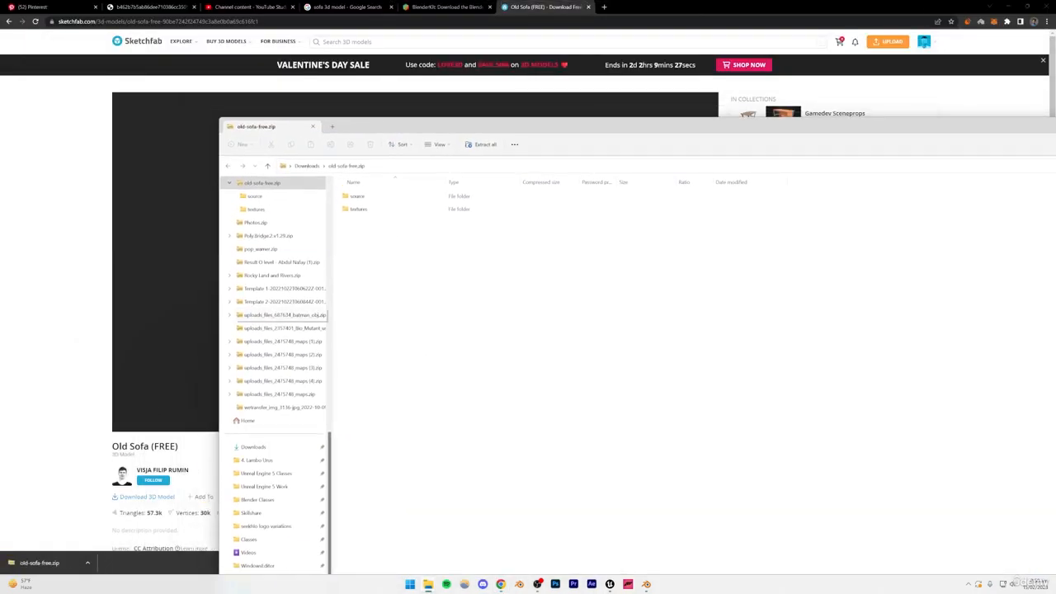
double_click(354, 197)
left_click(357, 166)
double_click(367, 210)
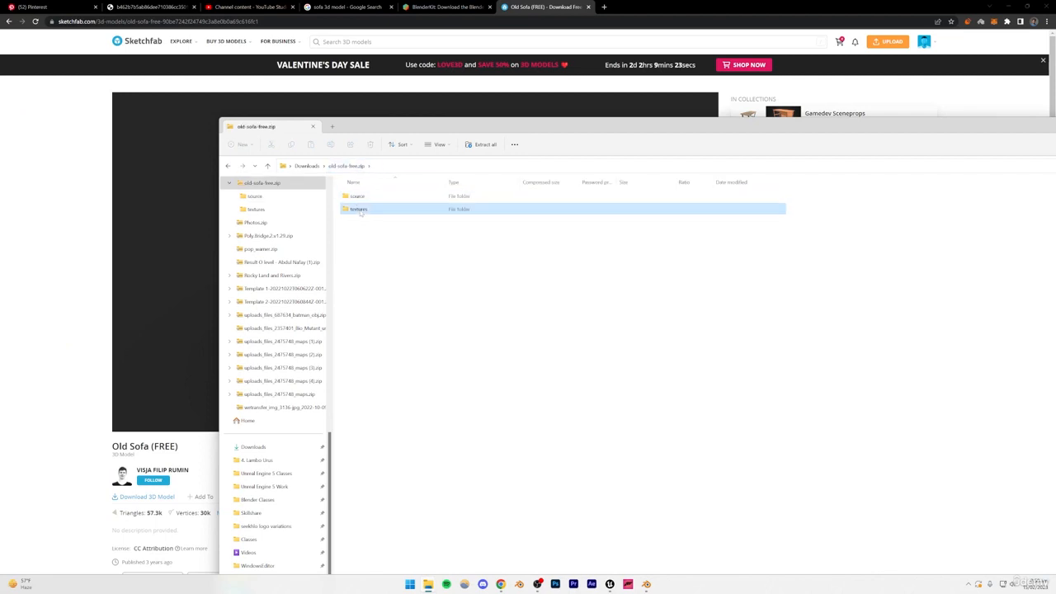
left_click(347, 166)
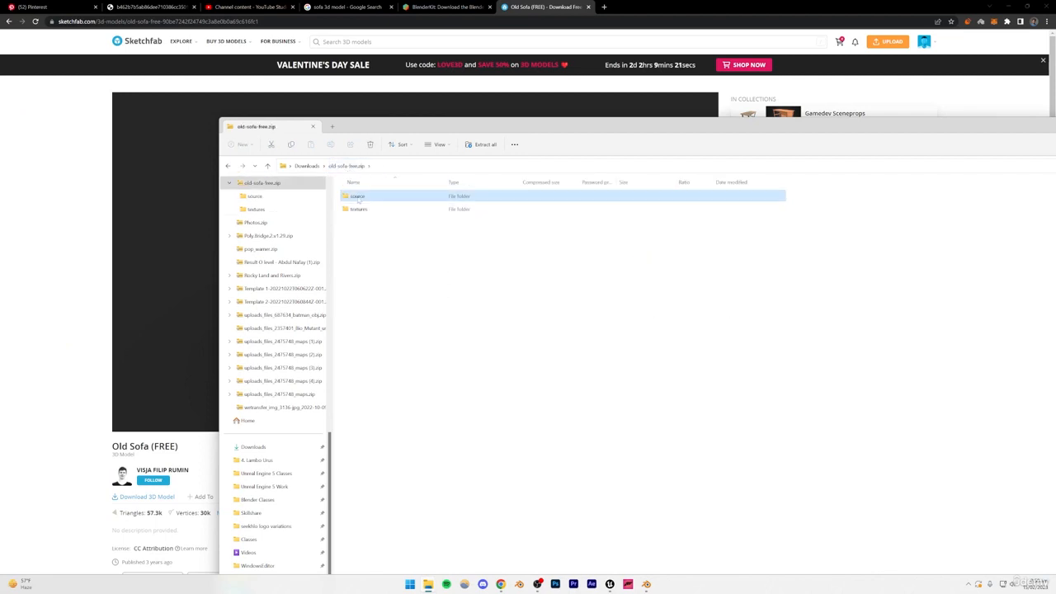
Step: Copy the sofa model from the archive's source folder to the desktop and import it into Unreal's interiorSS folder with the default FBX options
double_click(359, 197)
left_click_drag(360, 198, 595, 399)
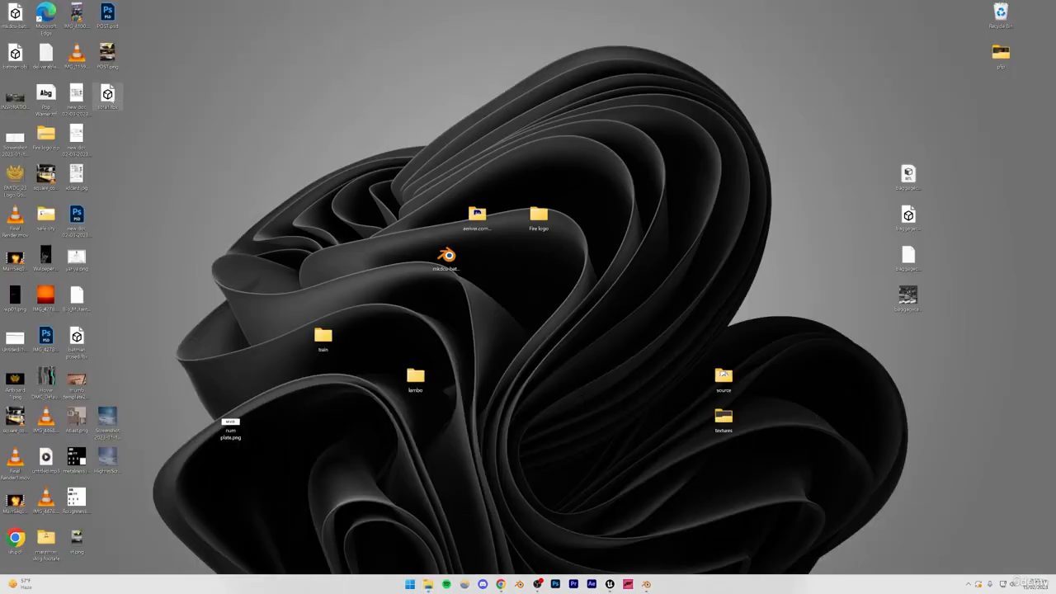
left_click_drag(110, 98, 398, 511)
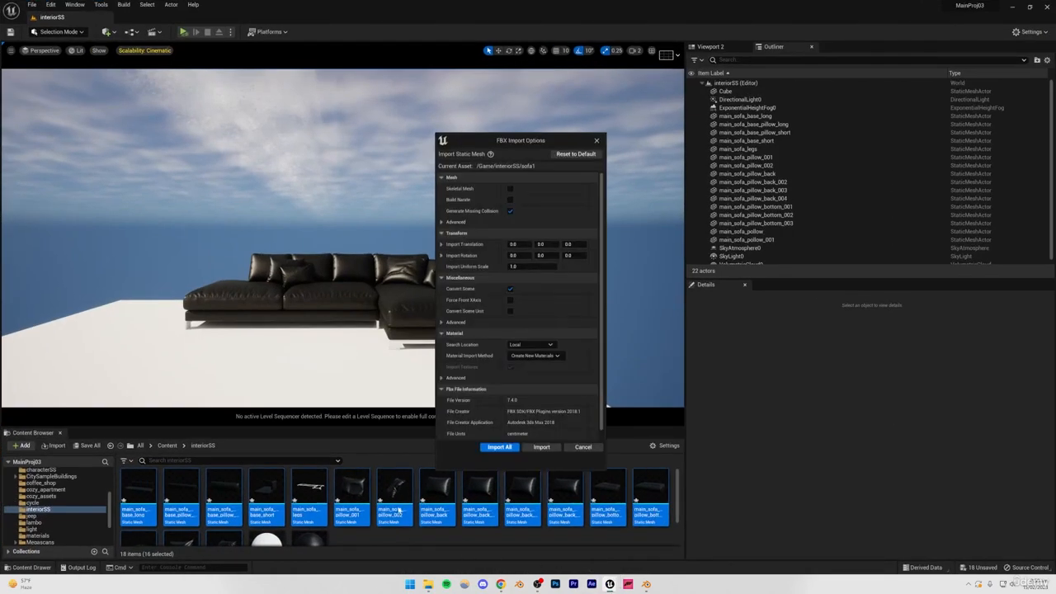
left_click(499, 447)
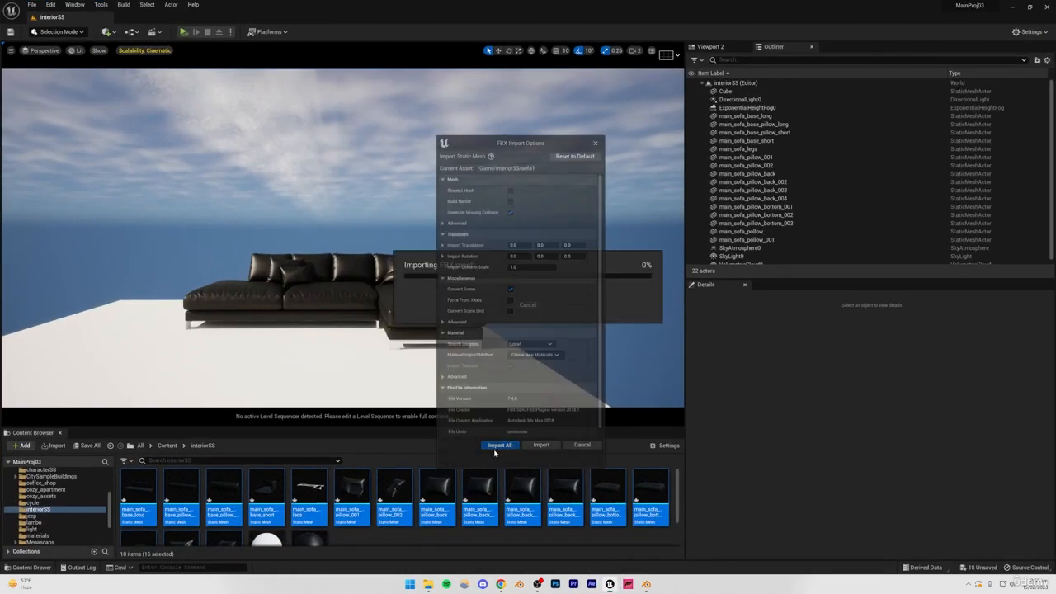
Step: Place the imported sofa1 mesh in the level on the white platform, in front of the black sofa
left_click(437, 505)
left_click_drag(437, 504, 187, 377)
right_click_drag(398, 256, 396, 326)
left_click(399, 257)
key("w")
key("s")
key("s")
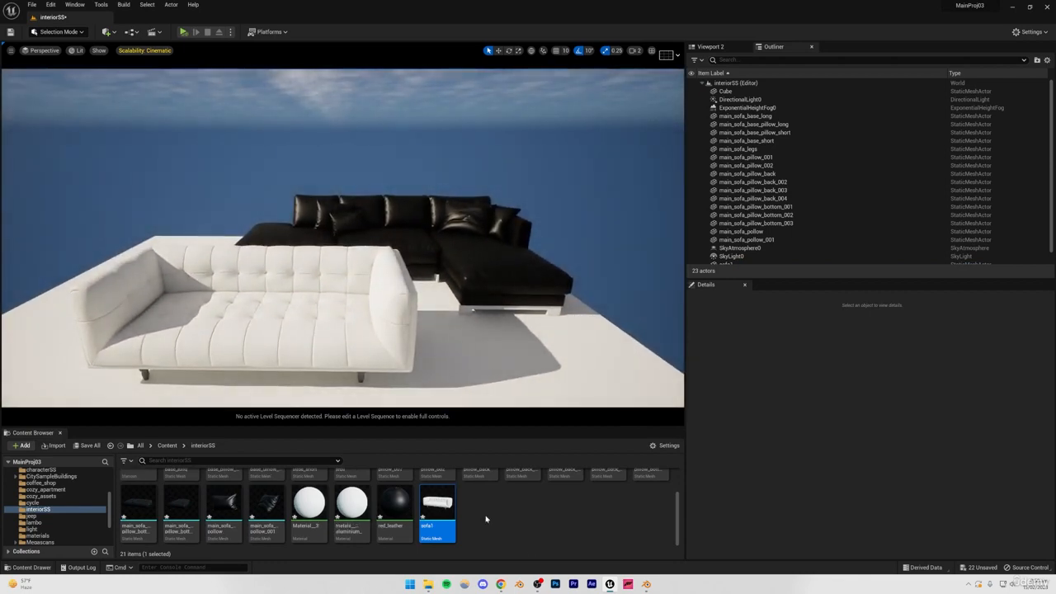
Step: Switch to the browser and examine the Old Sofa (FREE) model's leather and stitching up close in the Sketchfab viewer
left_click(500, 584)
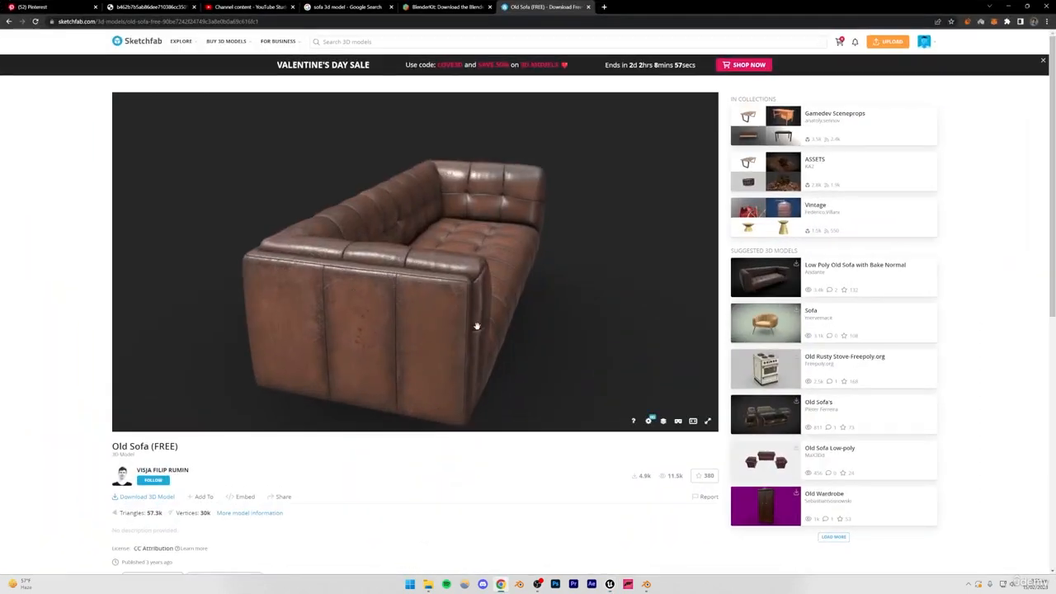
mouse_move(477, 326)
left_mouse_down()
mouse_move(365, 321)
mouse_move(448, 337)
mouse_move(398, 334)
left_mouse_up()
scroll(365, 321, "up", 3)
scroll(398, 334, "up", 3)
mouse_move(462, 330)
left_mouse_down()
mouse_move(387, 310)
mouse_move(412, 304)
mouse_move(398, 285)
mouse_move(494, 288)
mouse_move(438, 239)
left_mouse_up()
scroll(386, 310, "down", 3)
scroll(399, 286, "down", 5)
scroll(398, 285, "up", 4)
scroll(438, 239, "down", 5)
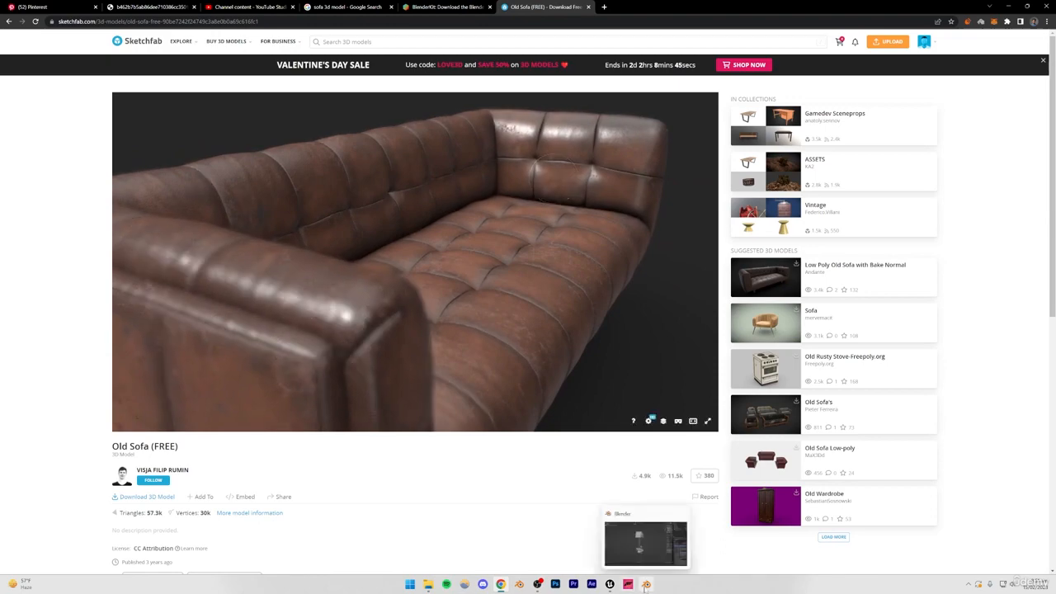
Step: Return to the Unreal level, rotate sofa1 by -90° about the vertical axis and move it toward the platform's side edge
left_click(646, 585)
left_click(646, 584)
left_click(608, 540)
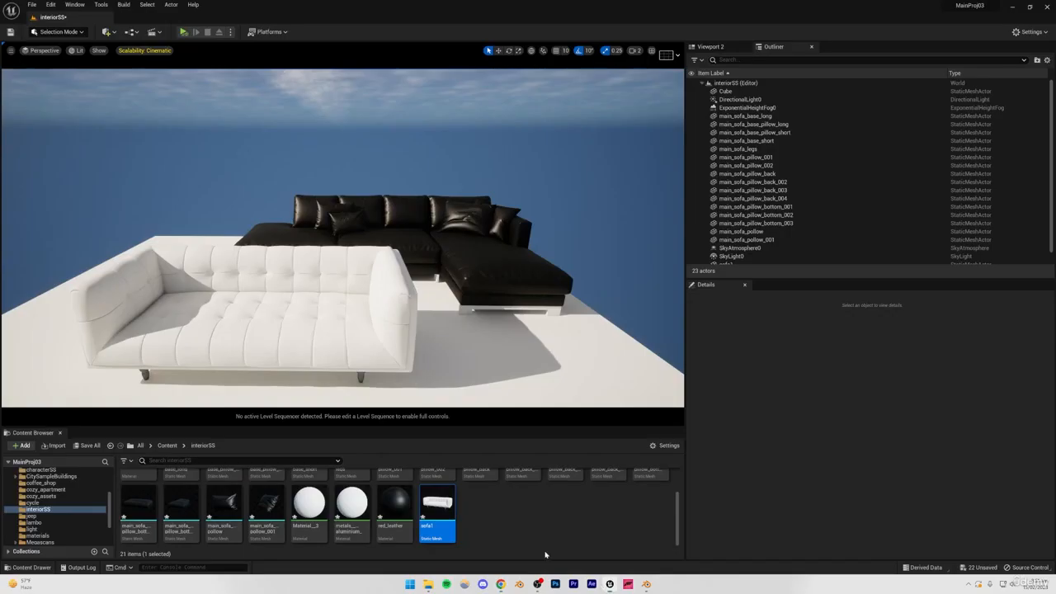
left_click(385, 312)
right_click_drag(385, 312, 508, 90)
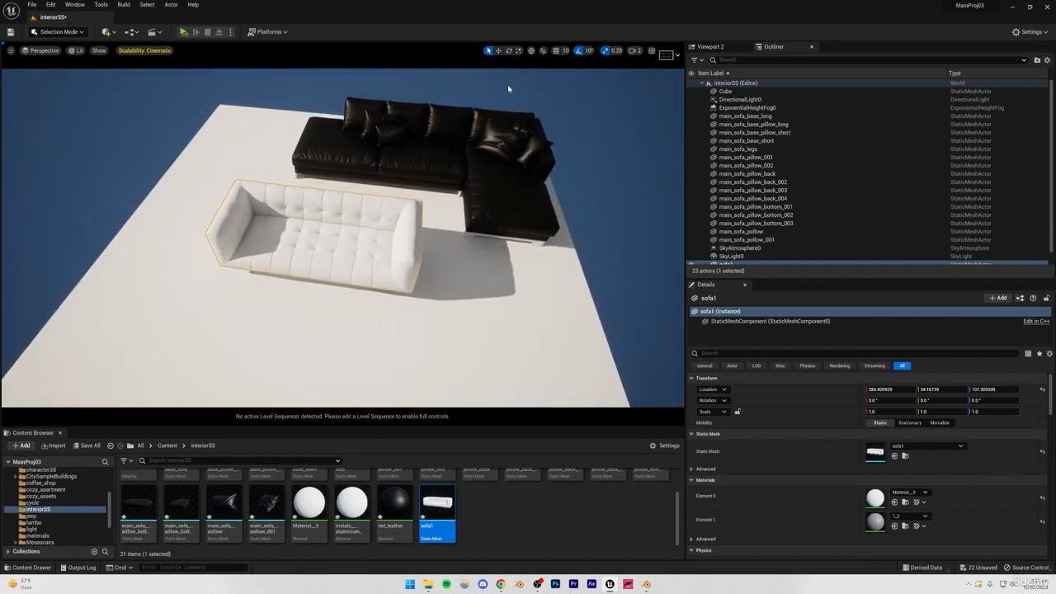
left_click(508, 50)
left_click_drag(336, 277, 238, 277)
left_click(497, 51)
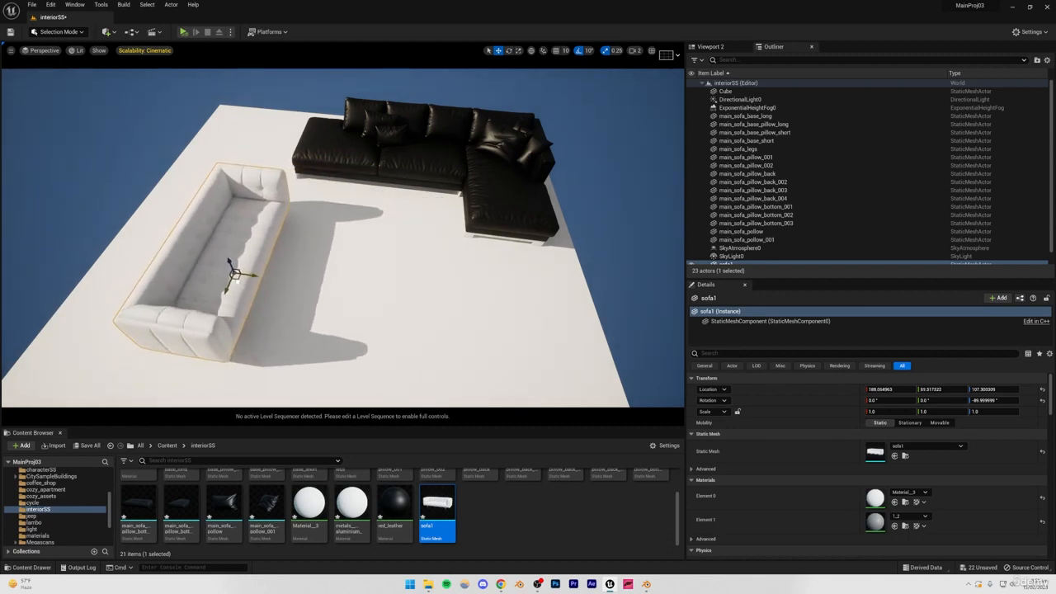
right_click_drag(238, 277, 422, 276)
left_click(560, 273)
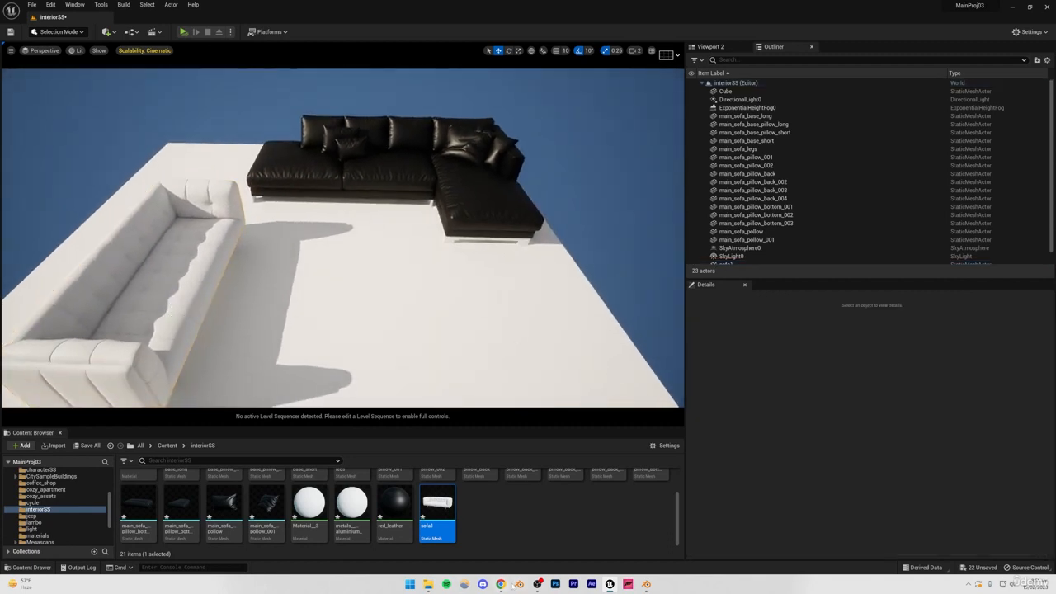
Step: Check the living room reference photo in the browser, then switch to Blender and add BlenderKit's Artificial Branches Floral Home Decor model to the scene
left_click(501, 584)
left_click(141, 7)
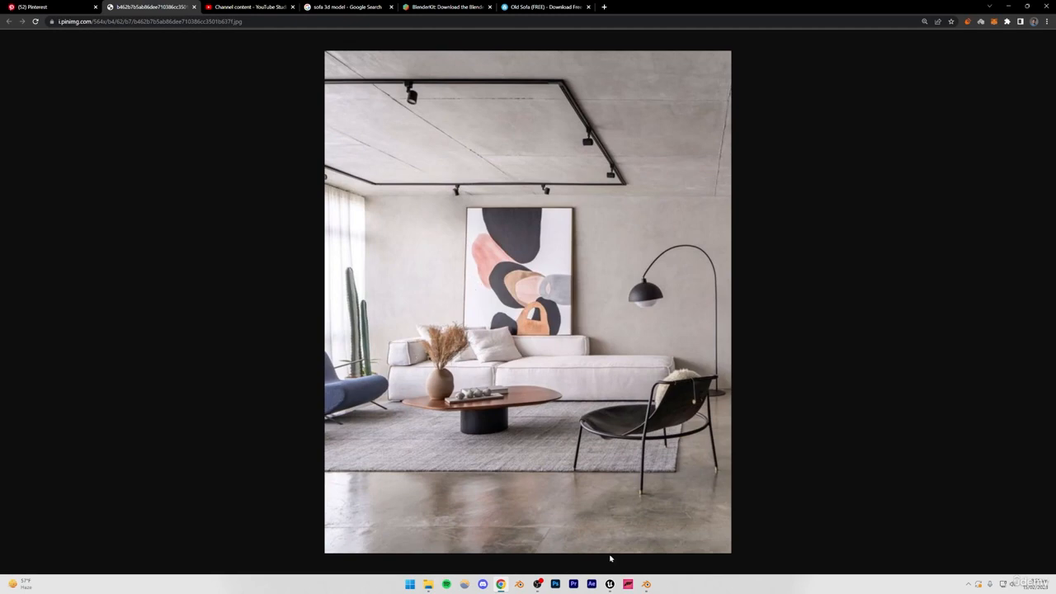
left_click(646, 584)
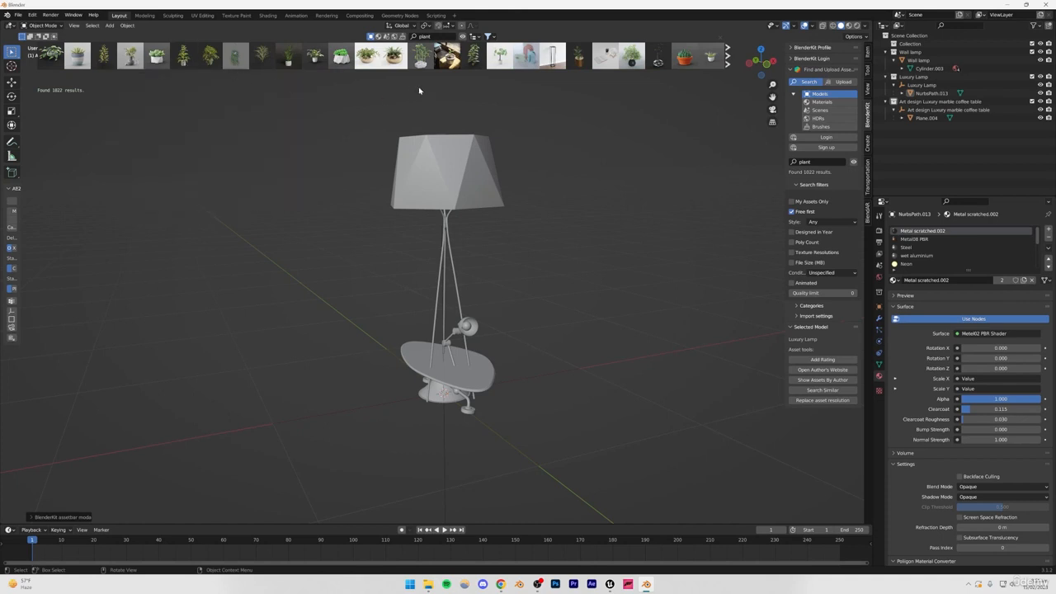
left_click(728, 61)
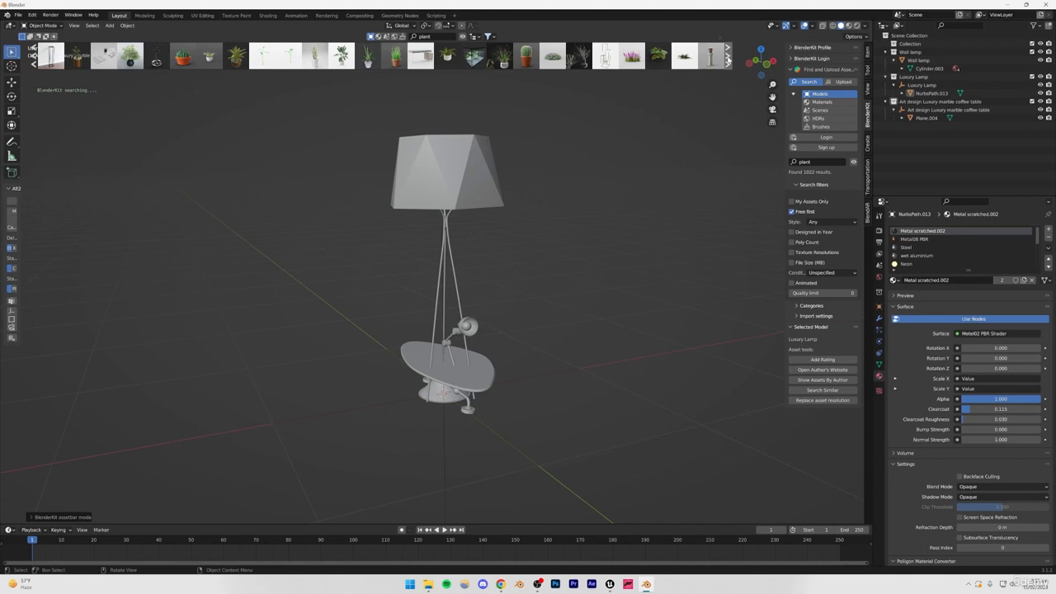
left_click(728, 60)
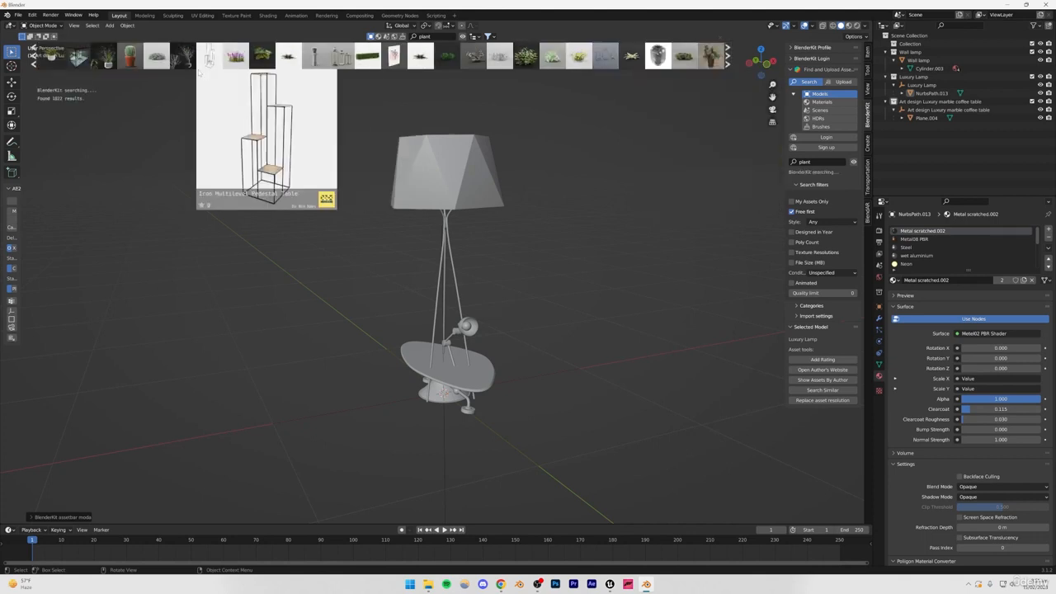
mouse_move(183, 59)
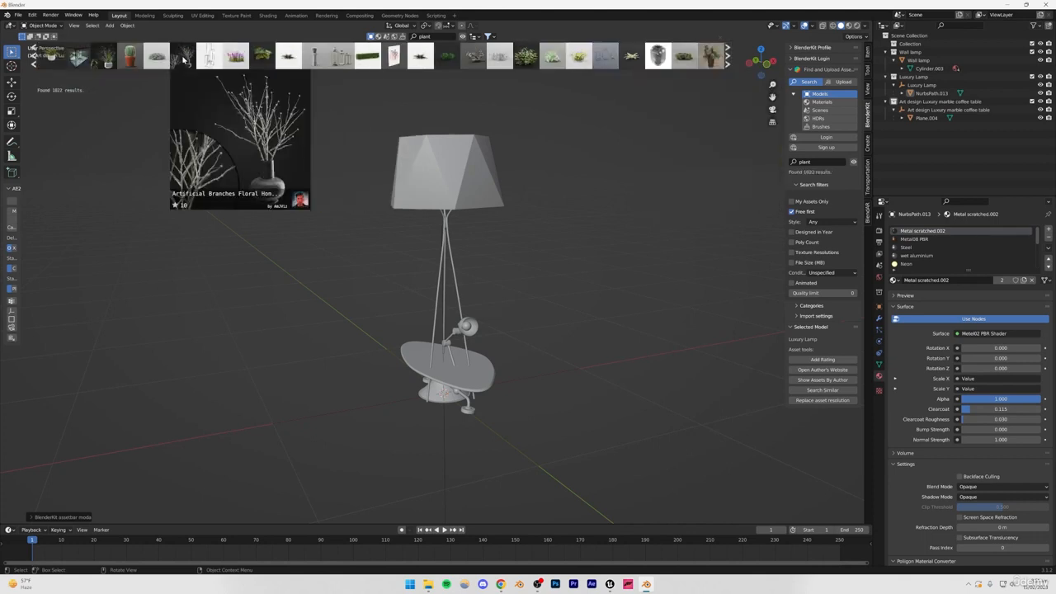
left_click(183, 59)
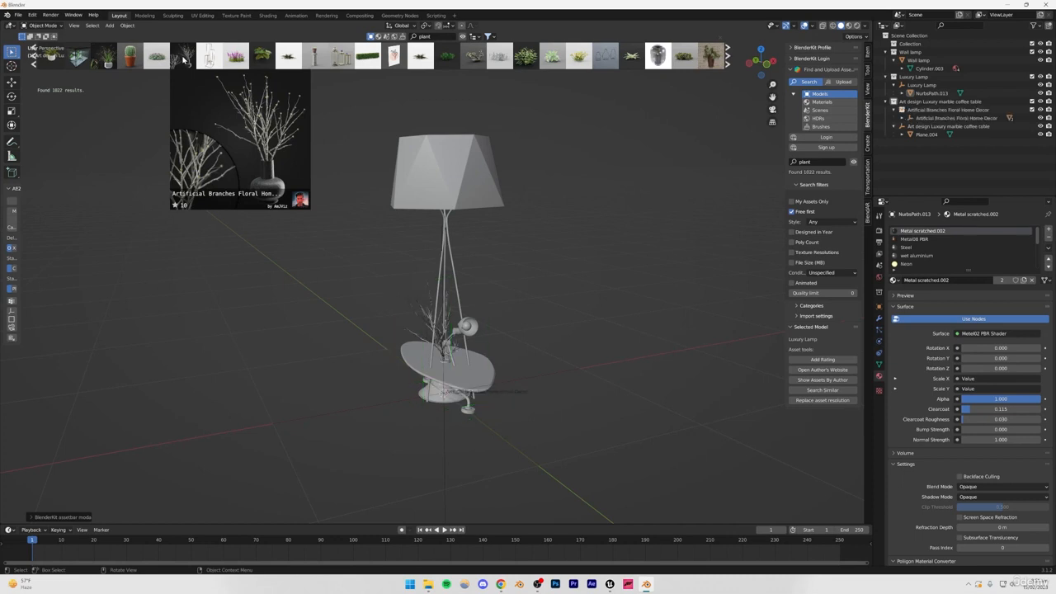
Step: Examine further BlenderKit plant results for other vases and plants that suit the reference room
mouse_move(341, 57)
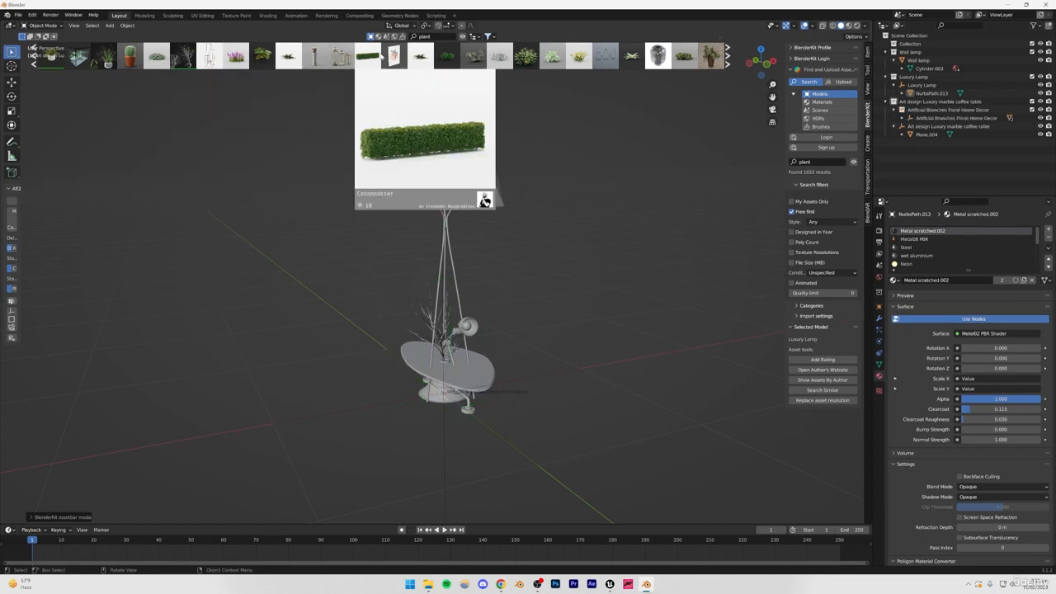
mouse_move(476, 56)
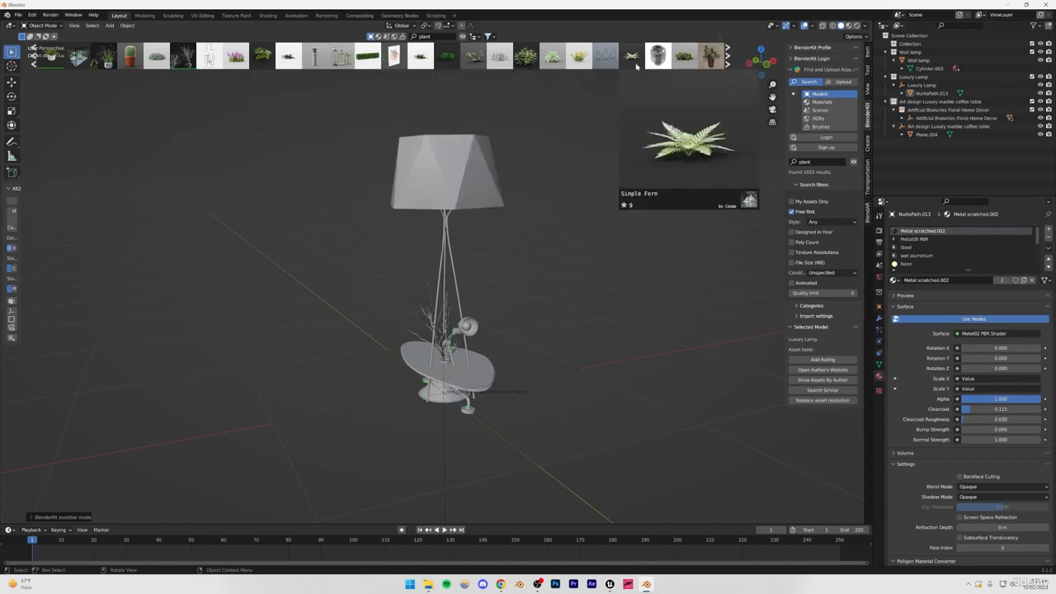
mouse_move(658, 55)
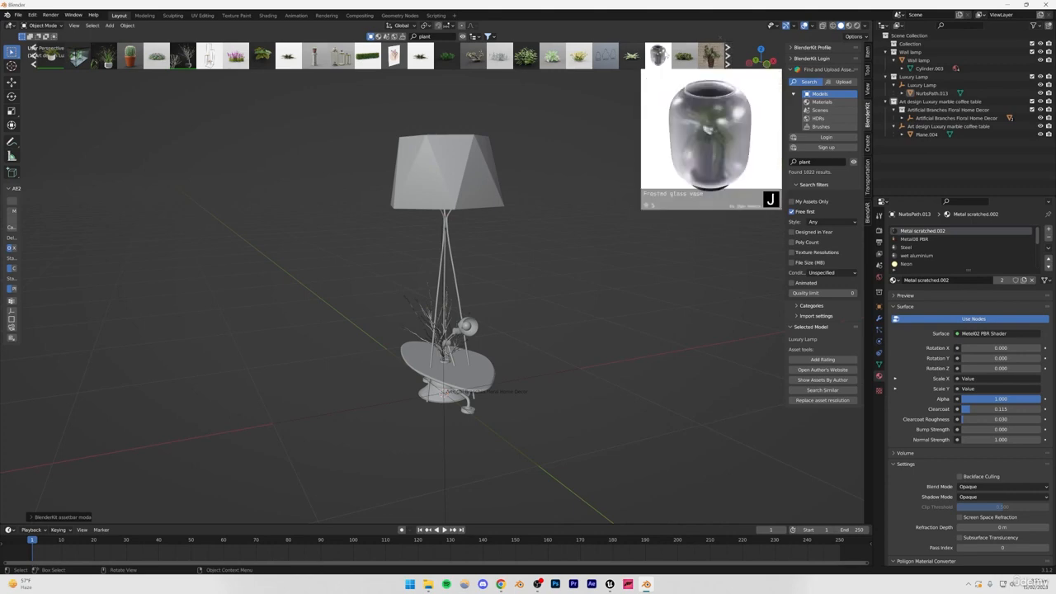
left_click(728, 56)
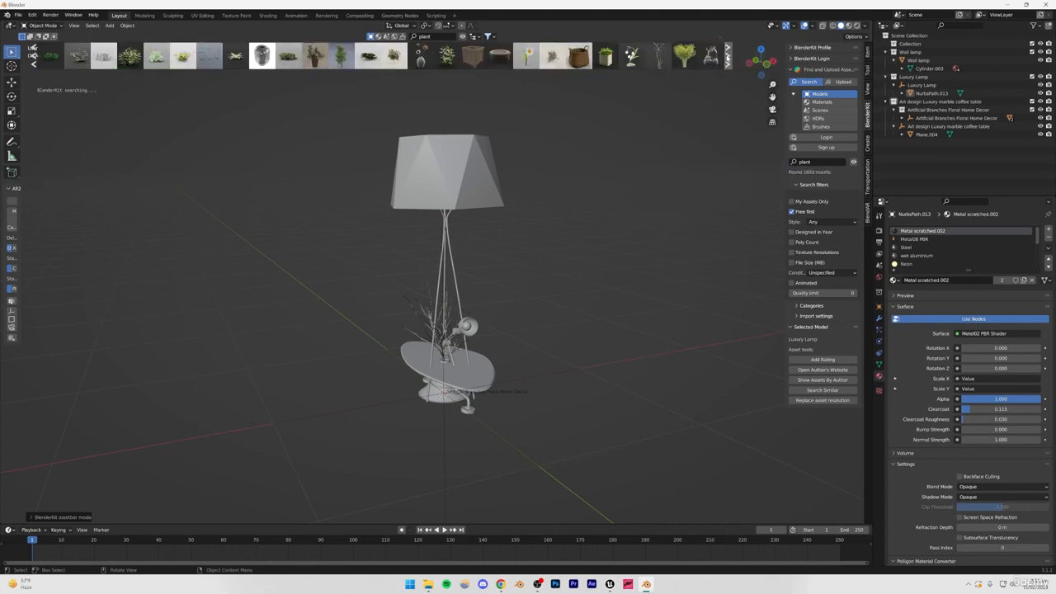
mouse_move(712, 56)
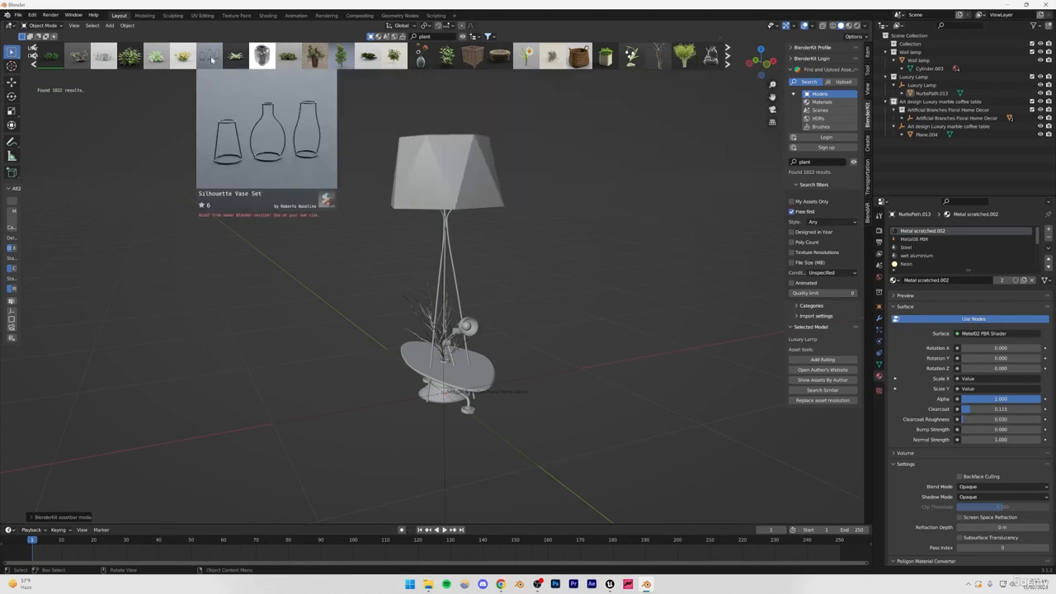
mouse_move(261, 57)
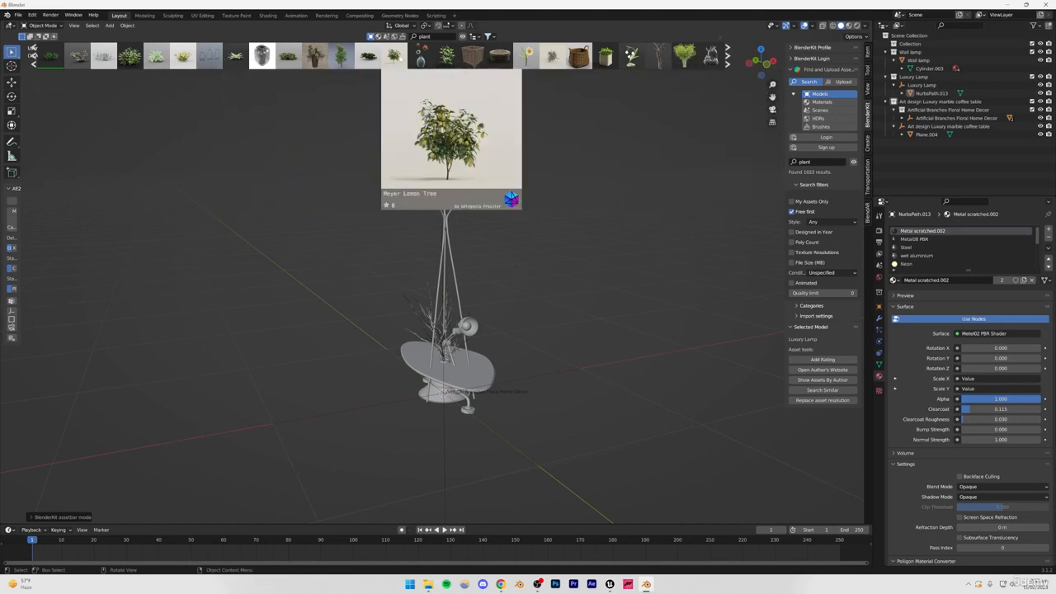
mouse_move(422, 56)
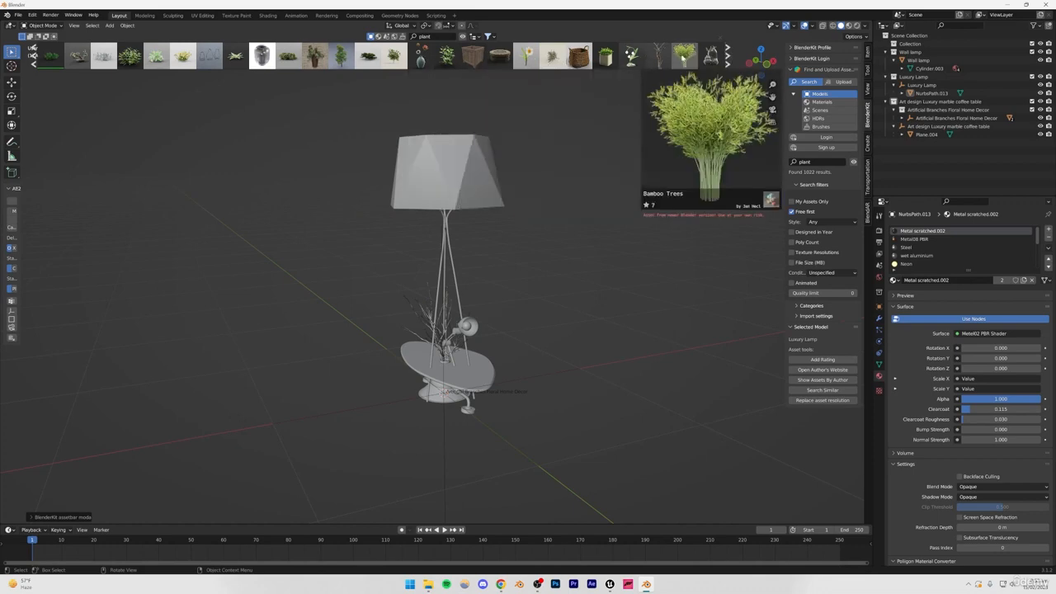
left_click(727, 57)
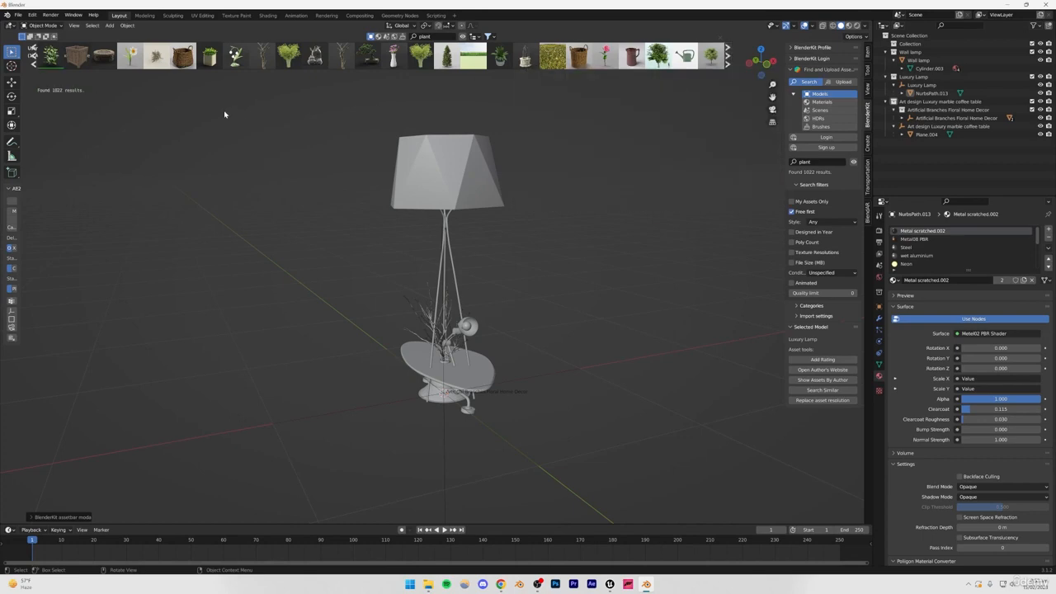
mouse_move(163, 60)
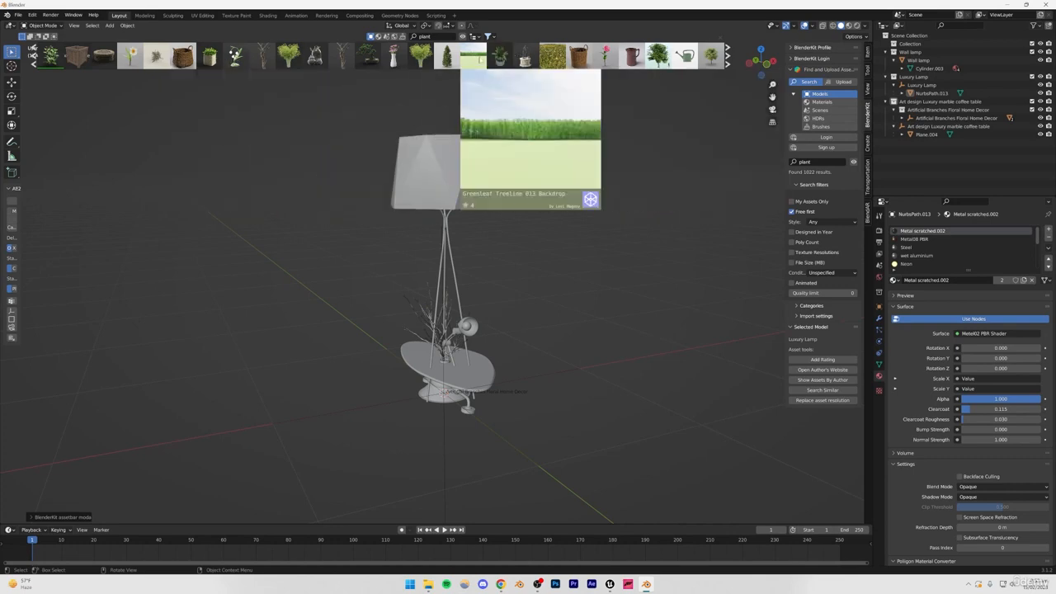
left_click(728, 55)
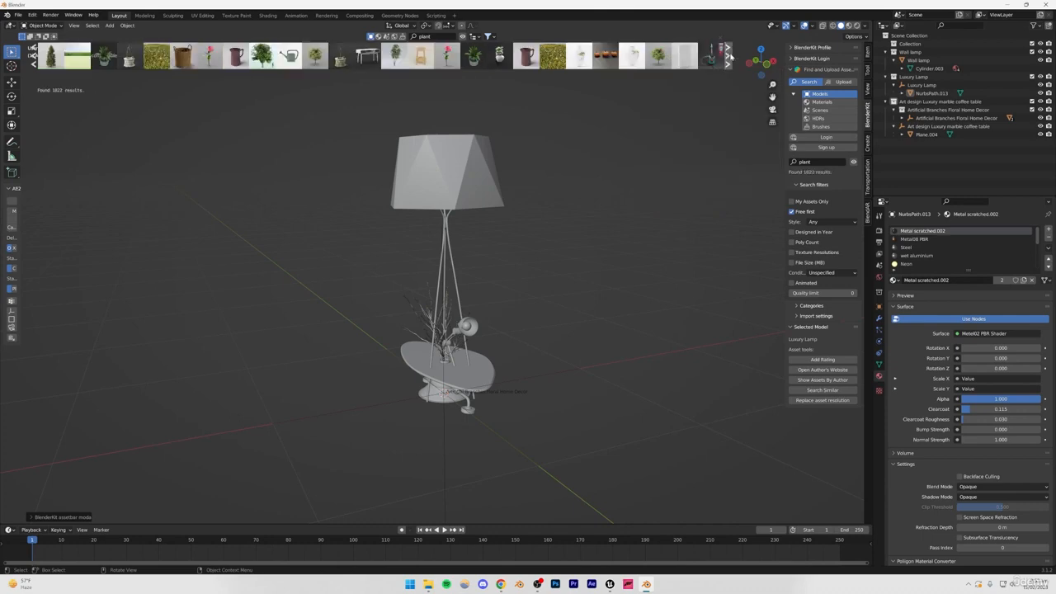
left_click(727, 55)
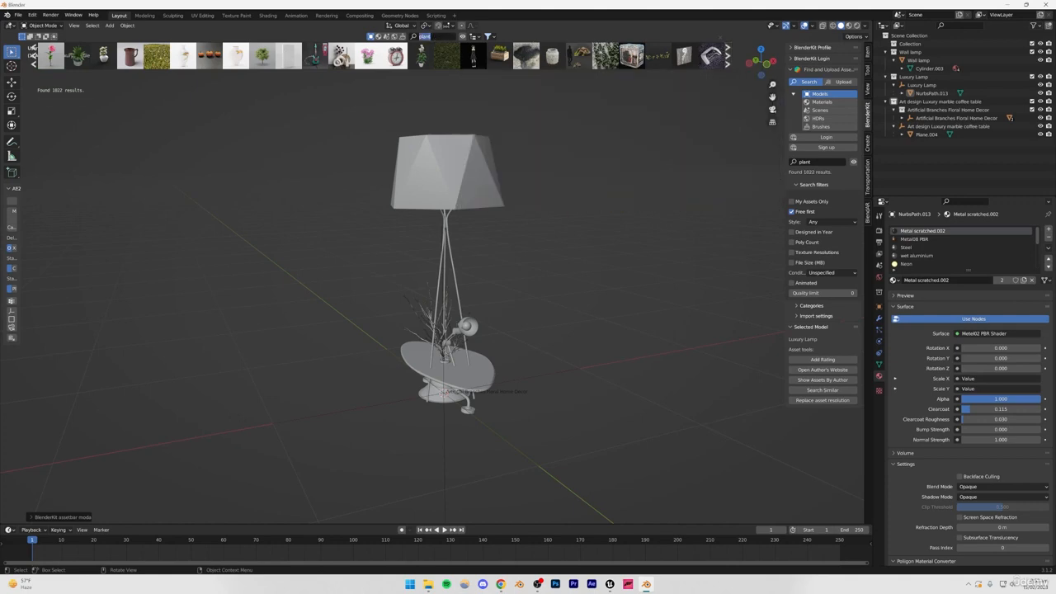
key("Return")
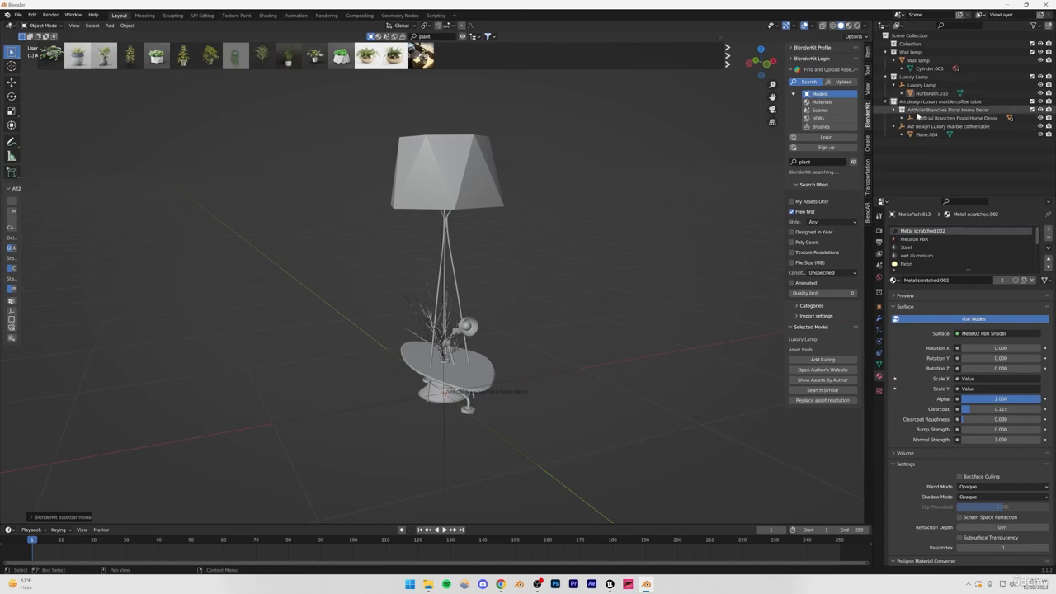
Step: Move the Artificial Branches Floral Home Decor collection out of the coffee table collection and join its flower pot and plant into one mesh
left_click_drag(919, 111, 910, 166)
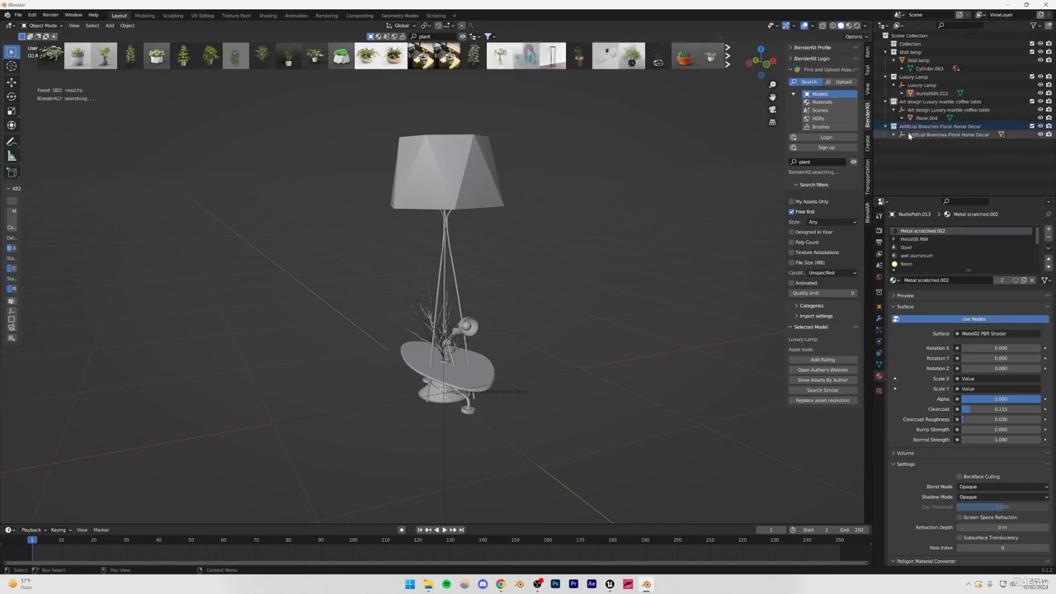
left_click(894, 134)
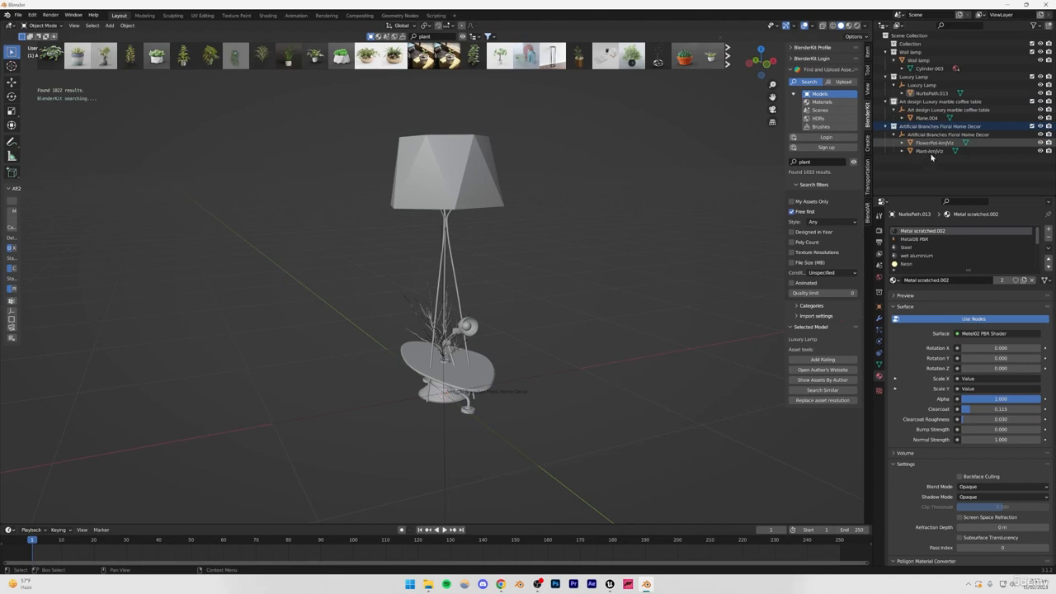
left_click(930, 152)
left_click(928, 145)
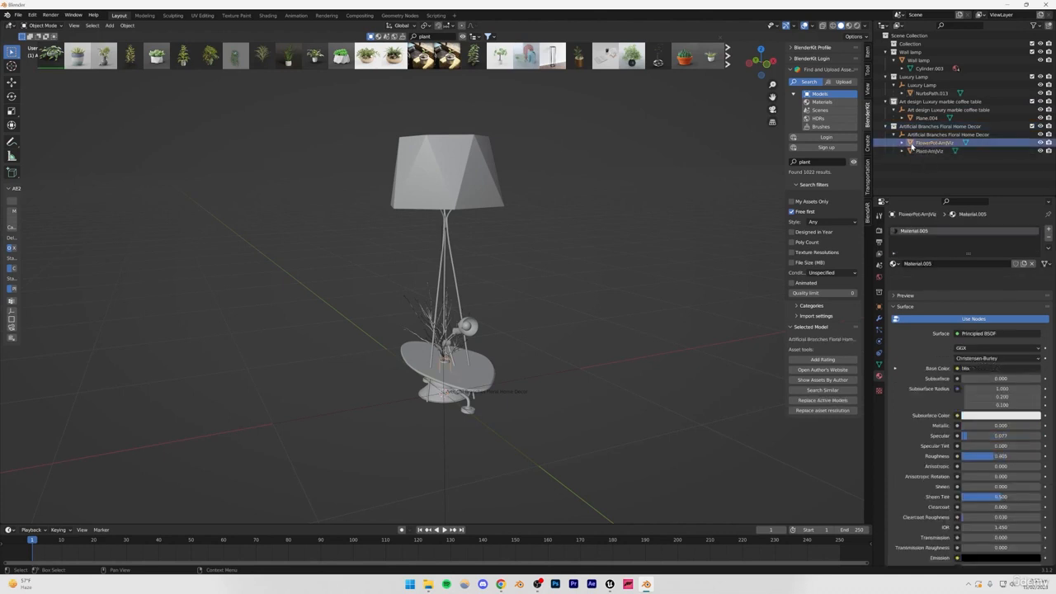
left_click(925, 152)
left_click(926, 144, "shift")
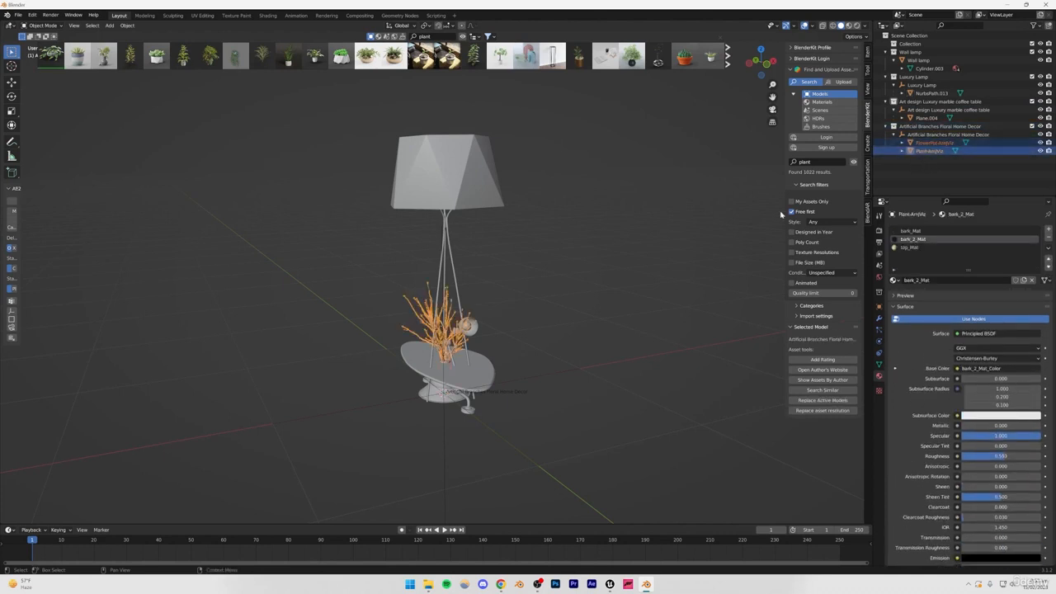
key("ctrl+j")
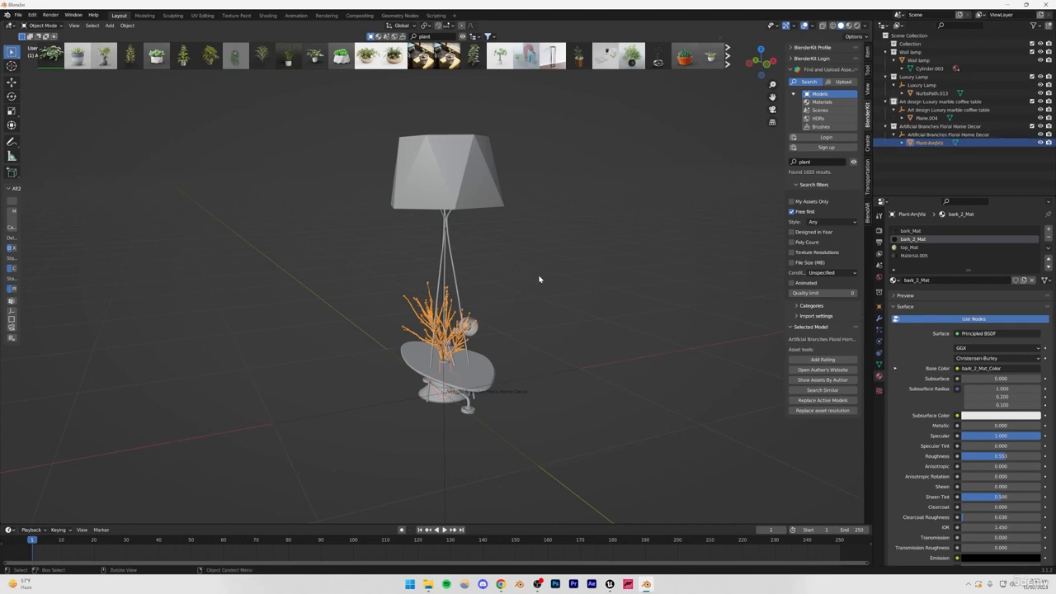
left_click(913, 172)
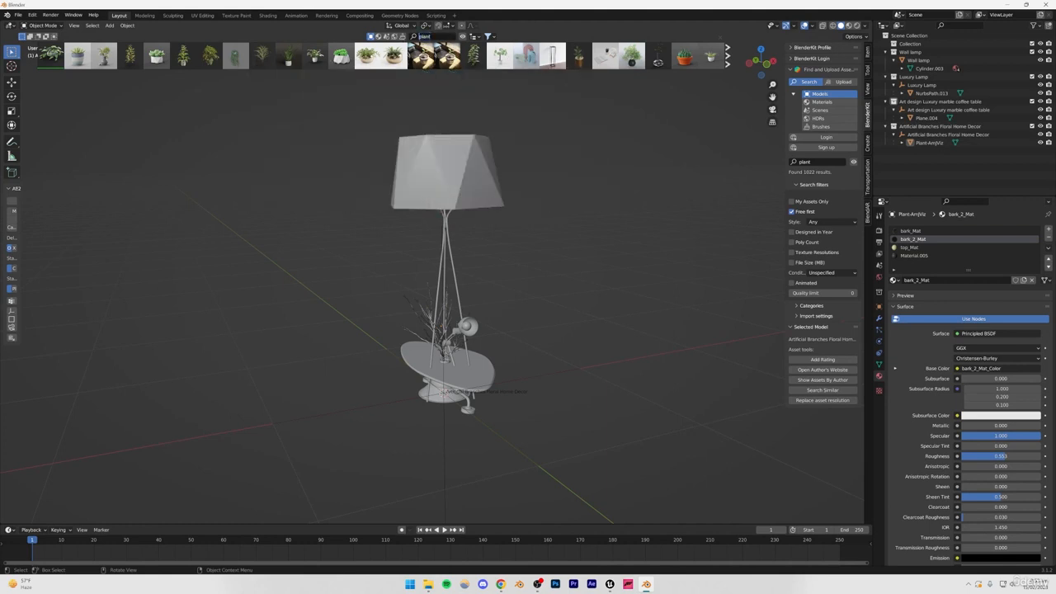
Step: Search BlenderKit for "dead plant", add the Modern Plant Stand to the scene and look through more of the results
key("Return")
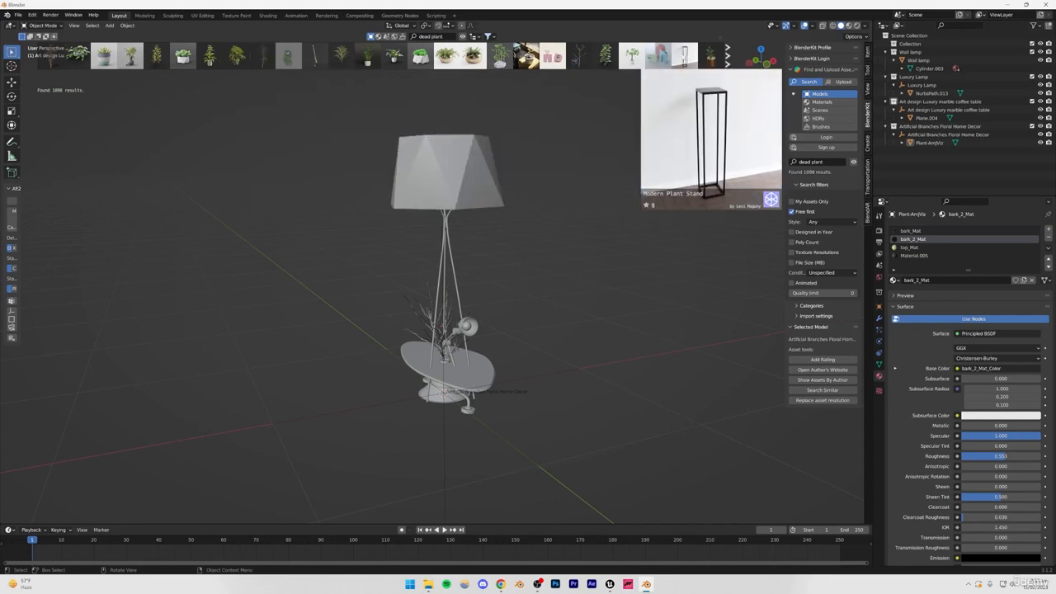
left_click(684, 56)
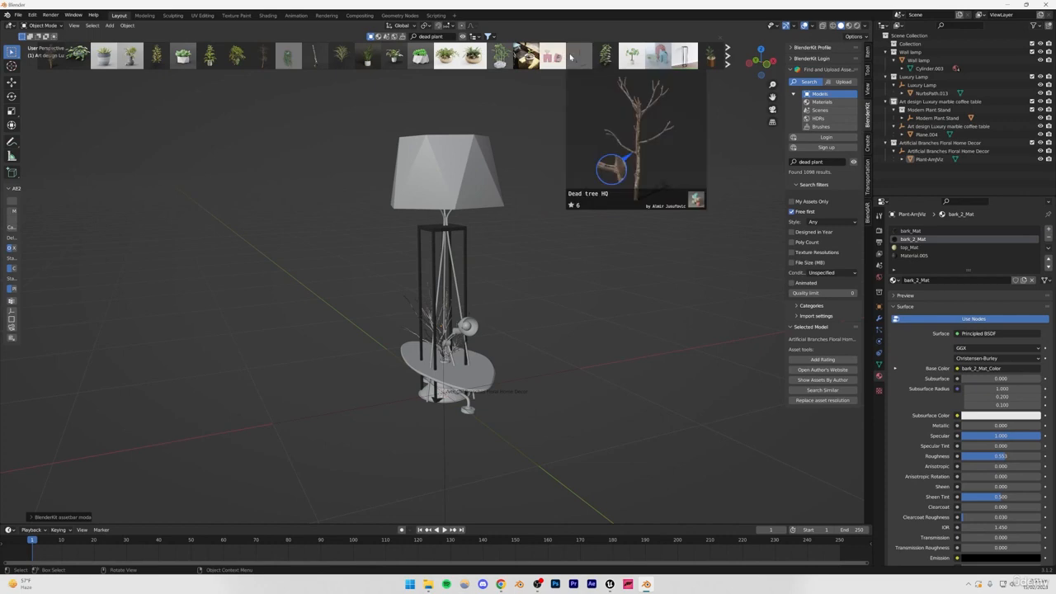
left_click(728, 56)
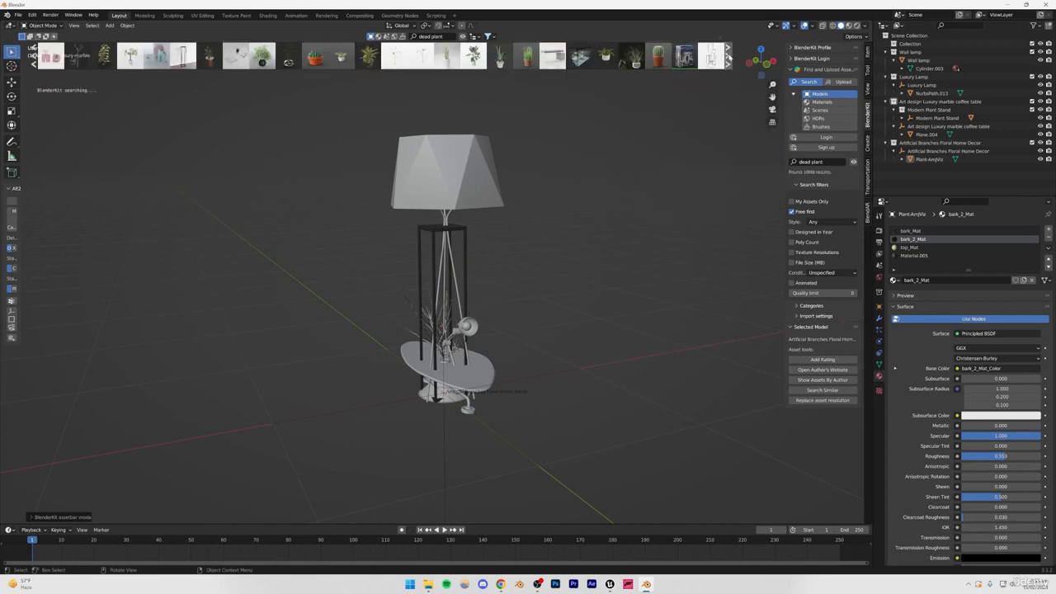
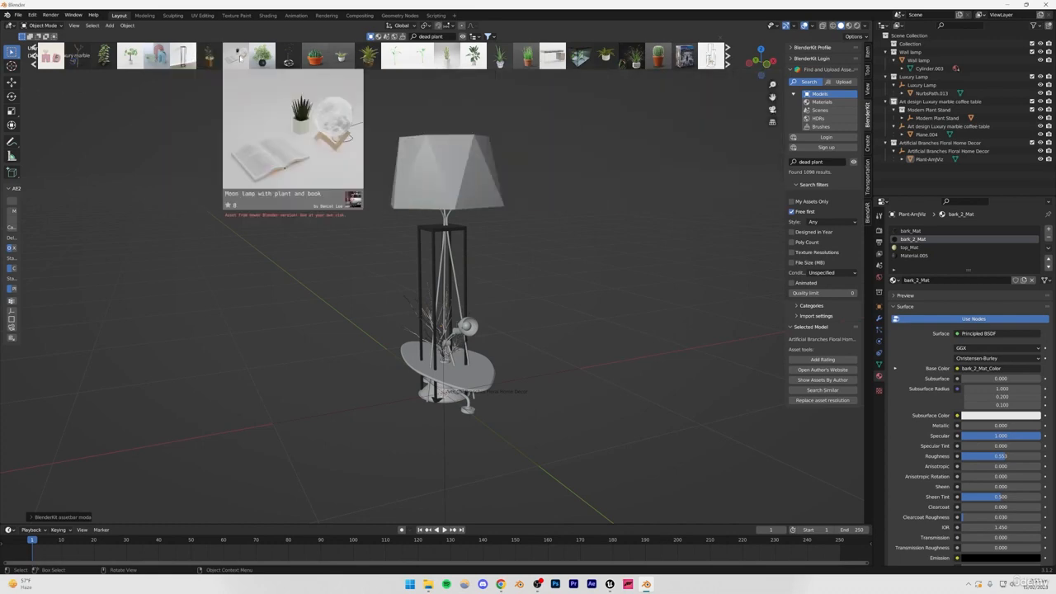
left_click(729, 54)
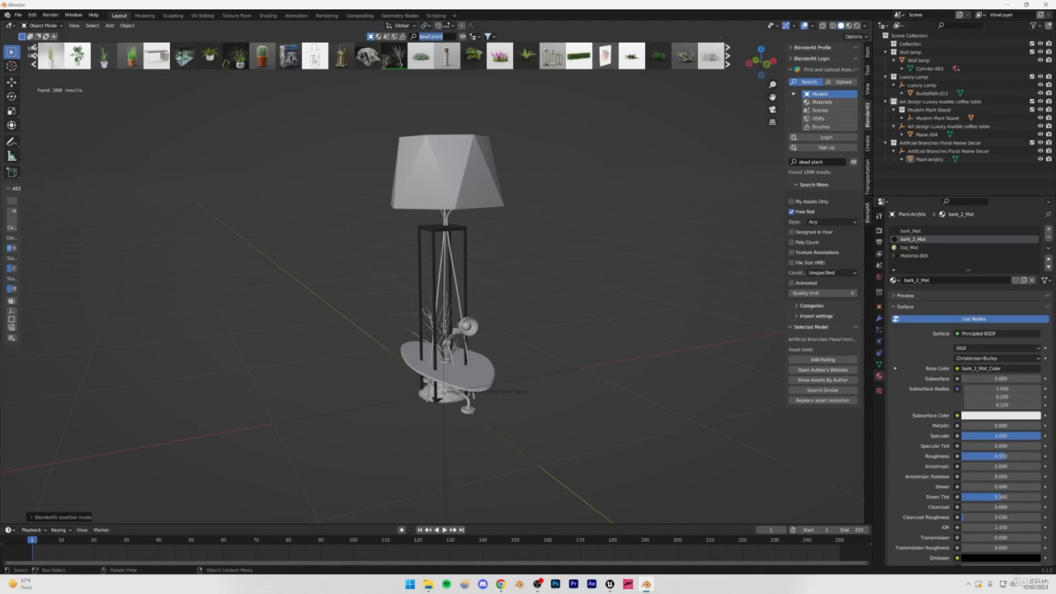
Step: Search BlenderKit for "vase" and add the Demijohn Vase model to the scene
type("e")
key("Return")
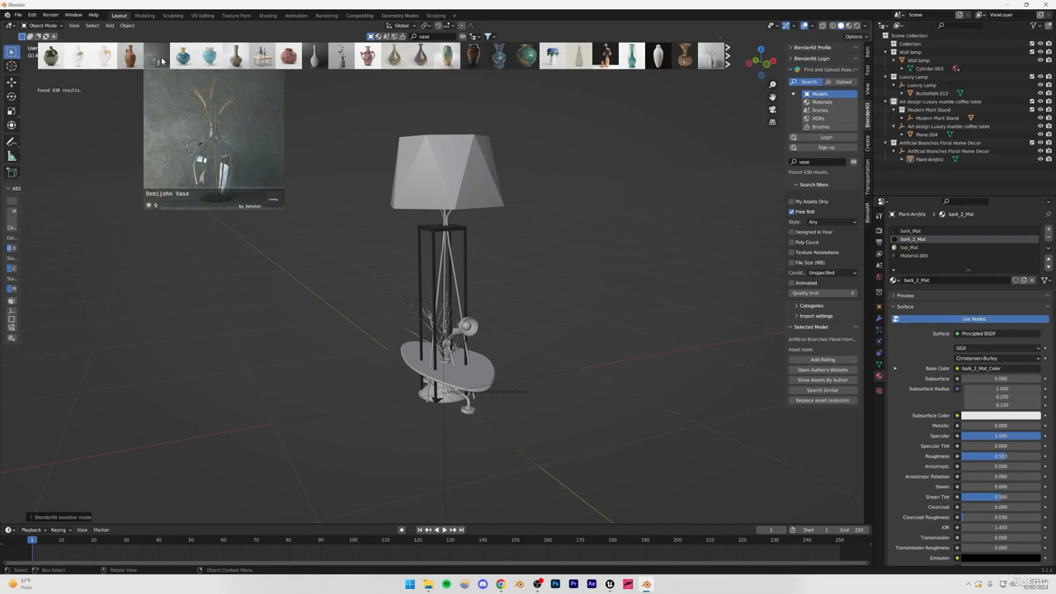
left_click(162, 61)
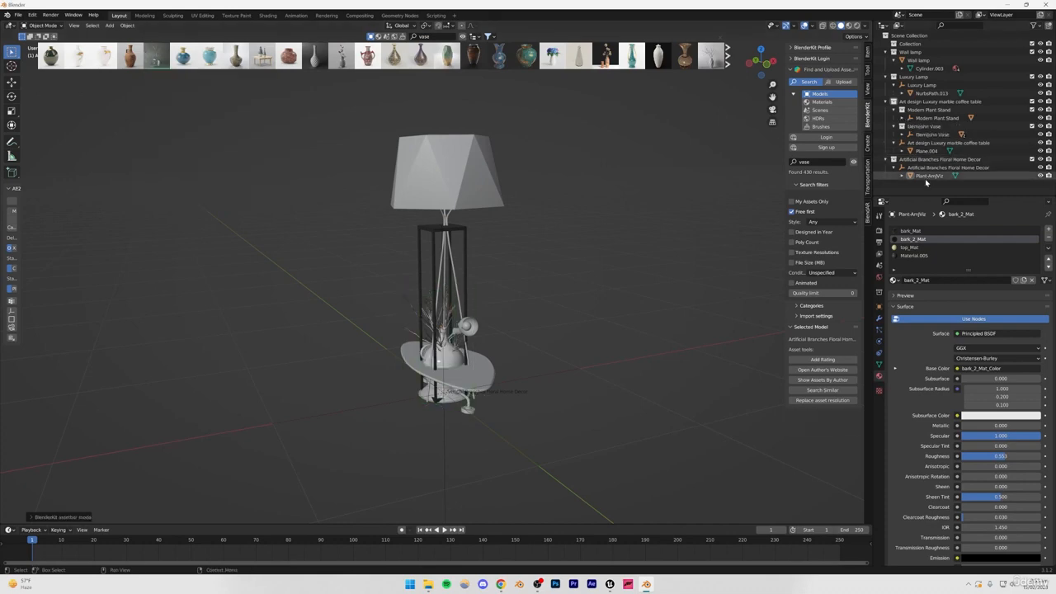
Step: Move the Demijohn Vase and Modern Plant Stand collections out of the coffee table collection to the scene's top level
left_click_drag(923, 132, 905, 187)
left_click_drag(913, 112, 901, 181)
left_click(894, 176)
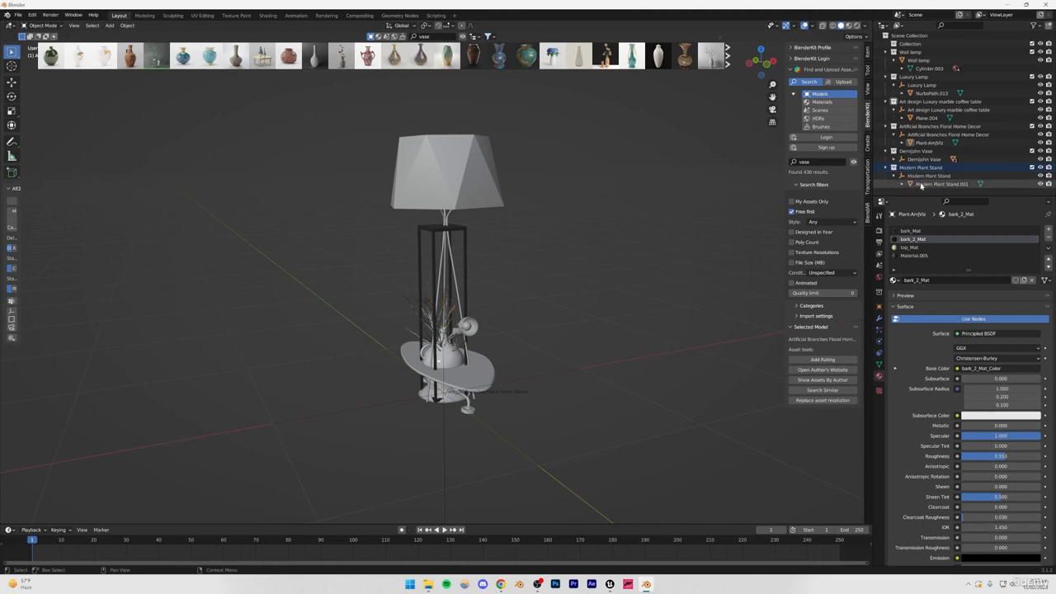
left_click(922, 184)
Step: Join the Demijohn Vase's wheat spikes and glass vase into one mesh, and enlarge the outliner to fit all collections
left_click(910, 152)
left_click(894, 160)
left_click(933, 167)
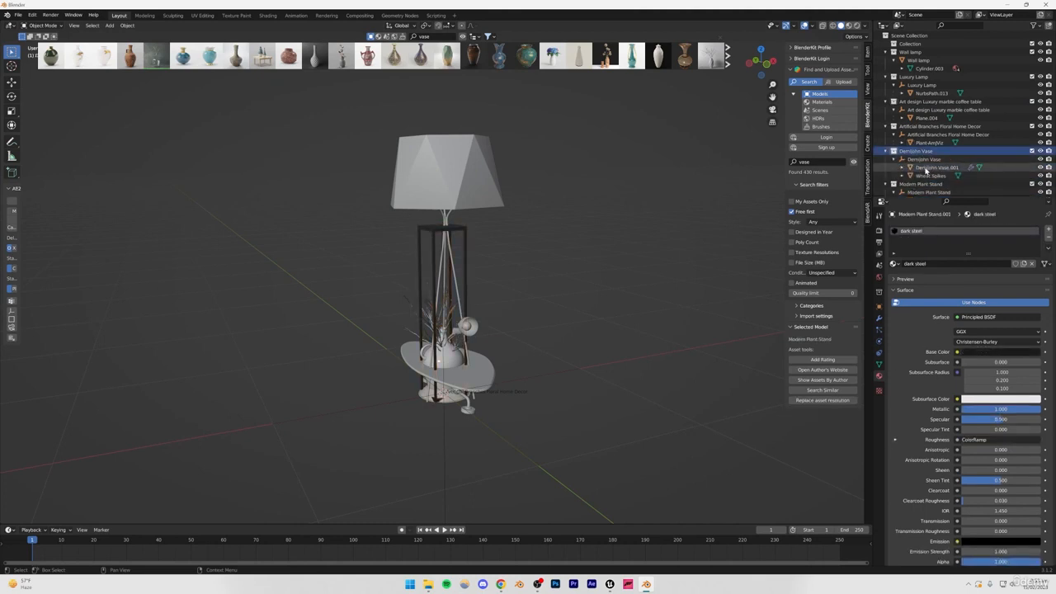
left_click(929, 175, "shift")
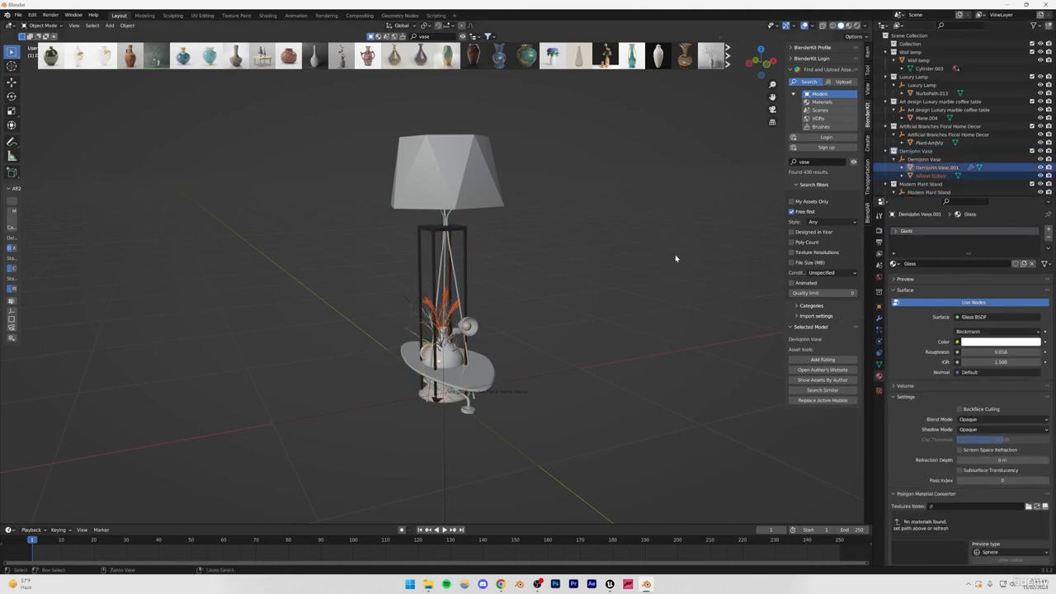
key("ctrl+j")
left_click_drag(935, 197, 936, 294)
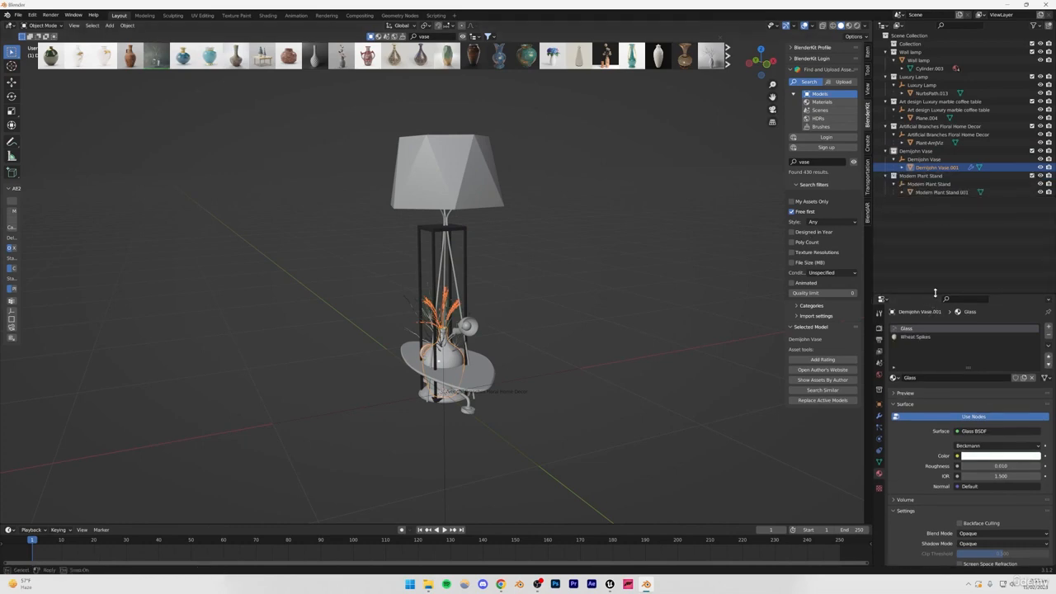
Step: Collapse every lamp, table, branch, vase and plant stand collection in the scene hierarchy
left_click(910, 231)
left_click(886, 176)
left_click(885, 151)
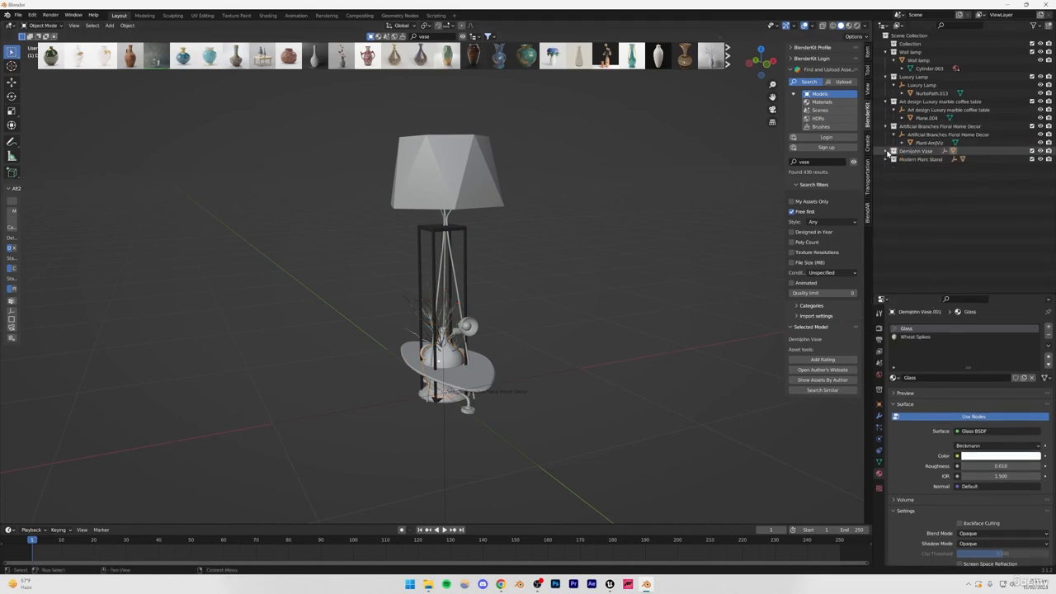
left_click(885, 127)
left_click(886, 101)
left_click(885, 77)
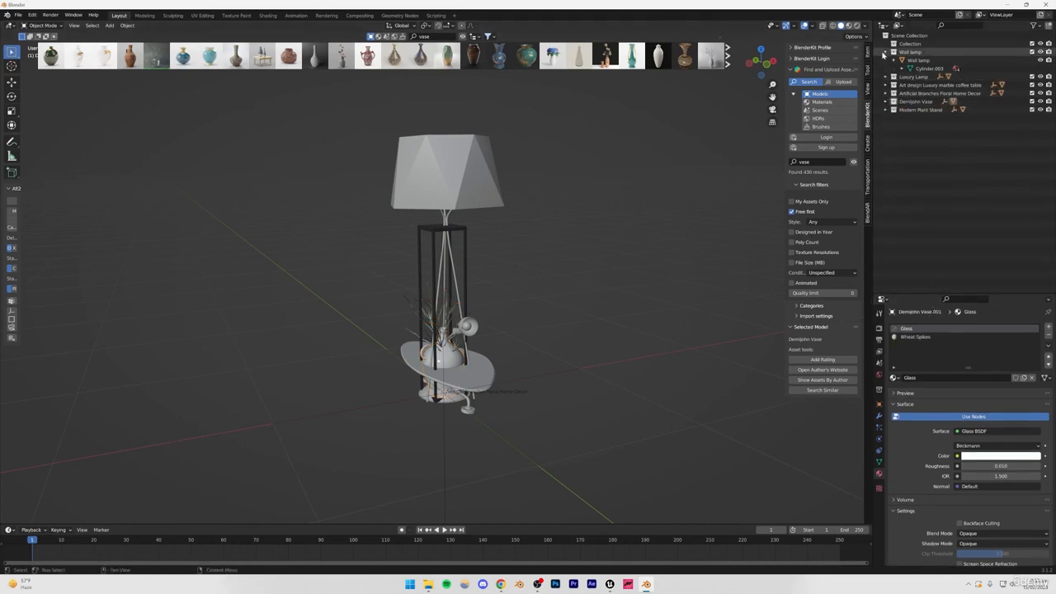
left_click(886, 52)
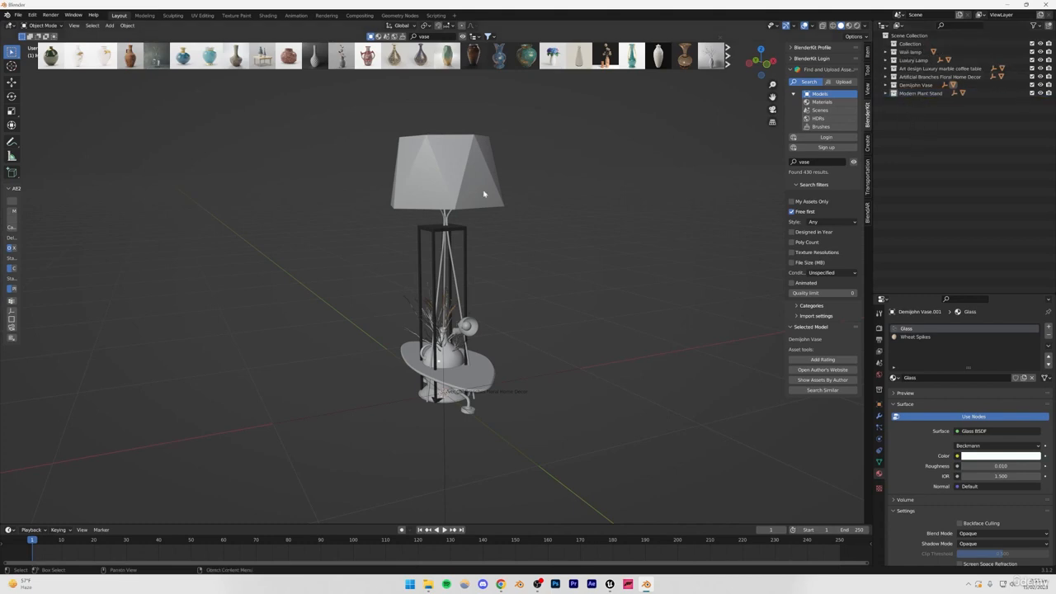
Step: Export the scene as an FBX file named assets01.fbx in the interiorSS models folder
left_click(16, 15)
mouse_move(48, 136)
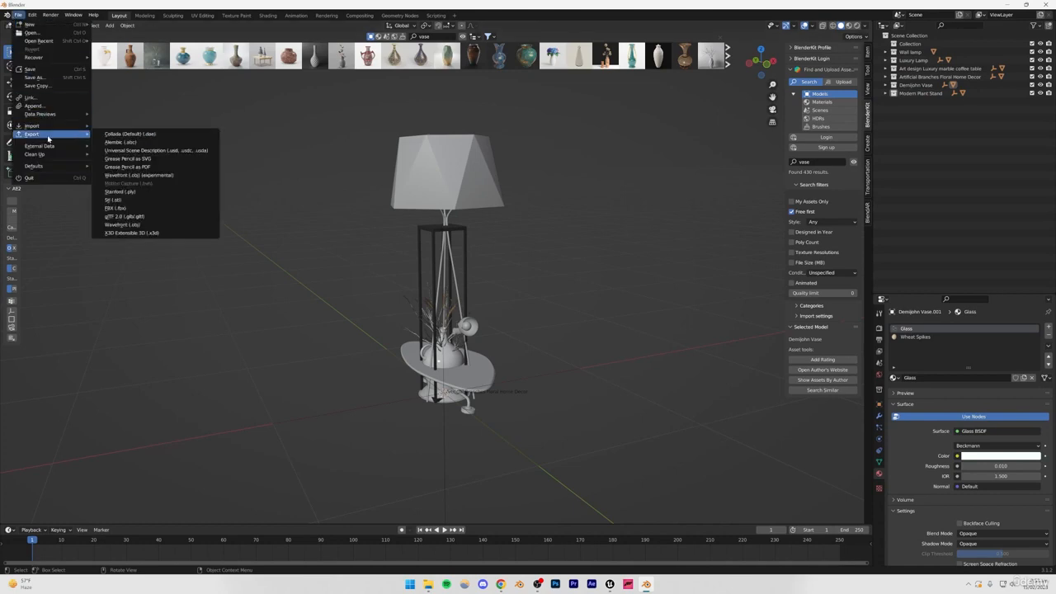
left_click(121, 208)
left_click(478, 395)
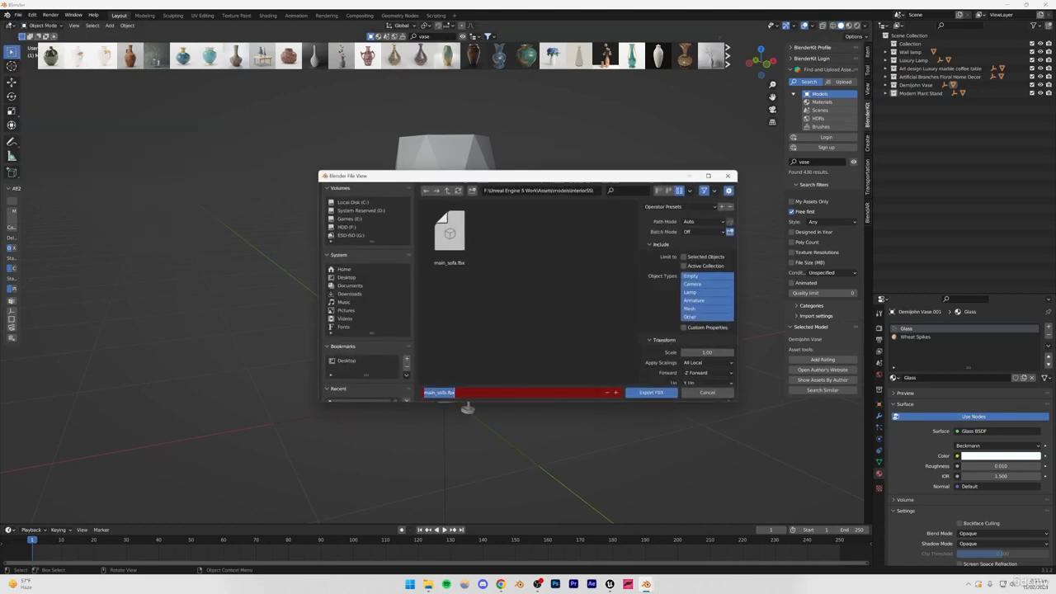
type("m")
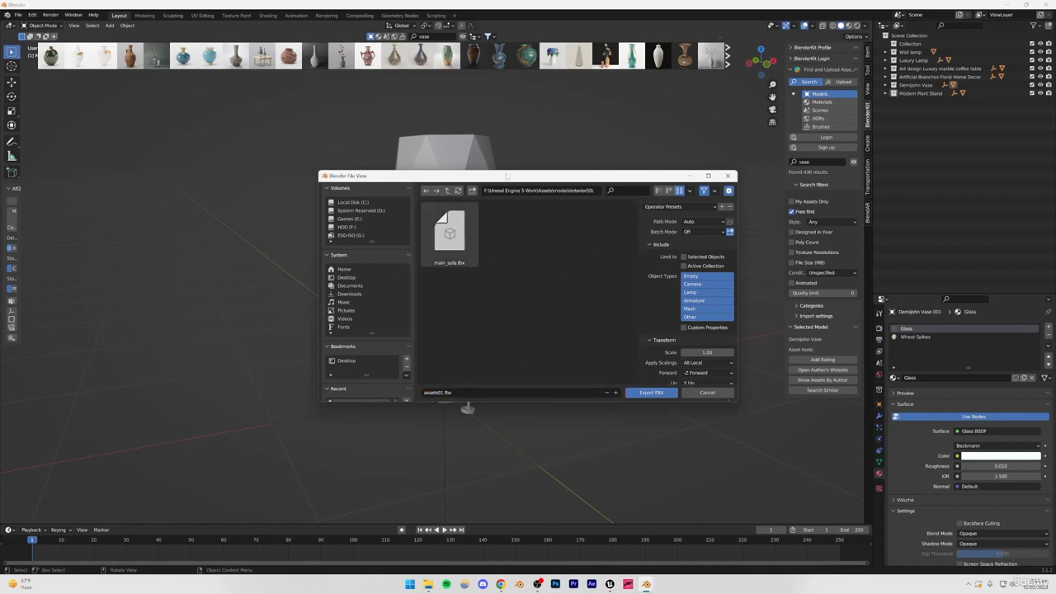
left_click_drag(493, 177, 469, 217)
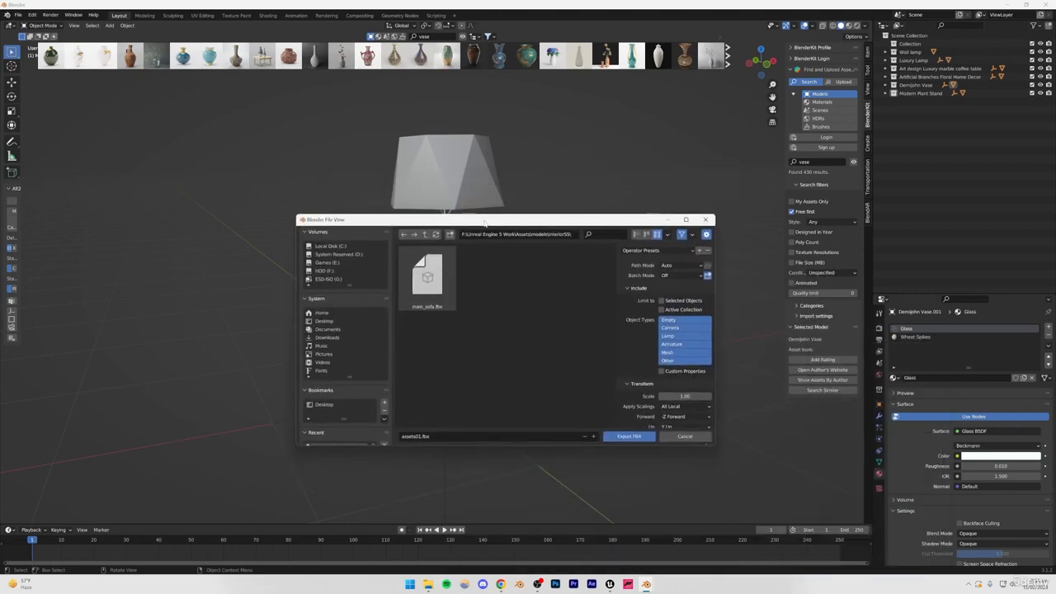
left_click(624, 437)
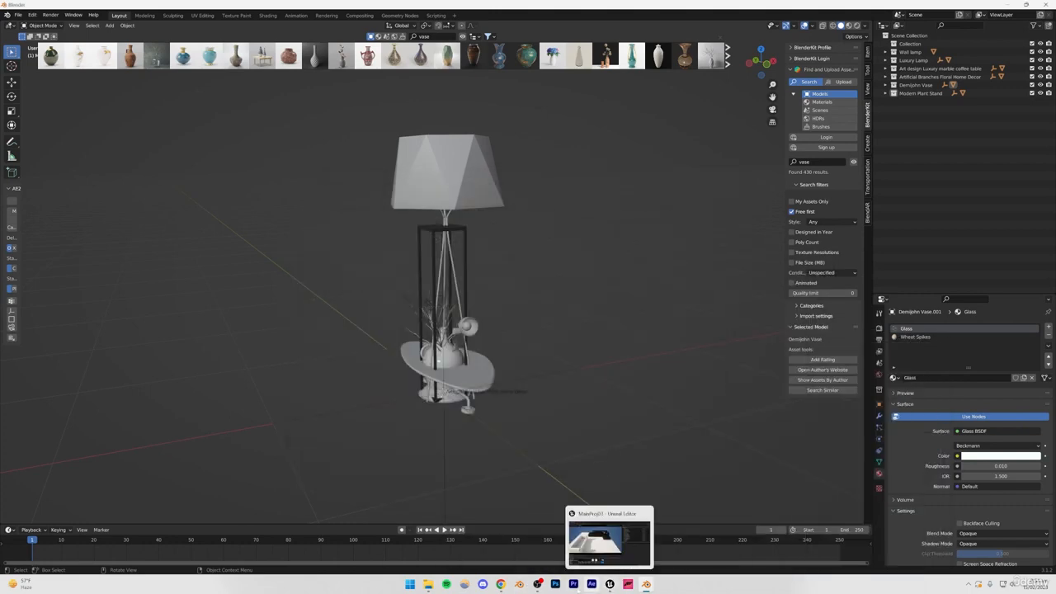
Step: Switch to Unreal Editor, import all of assets01.fbx into the interiorSS content folder and dismiss the message log
left_click(610, 584)
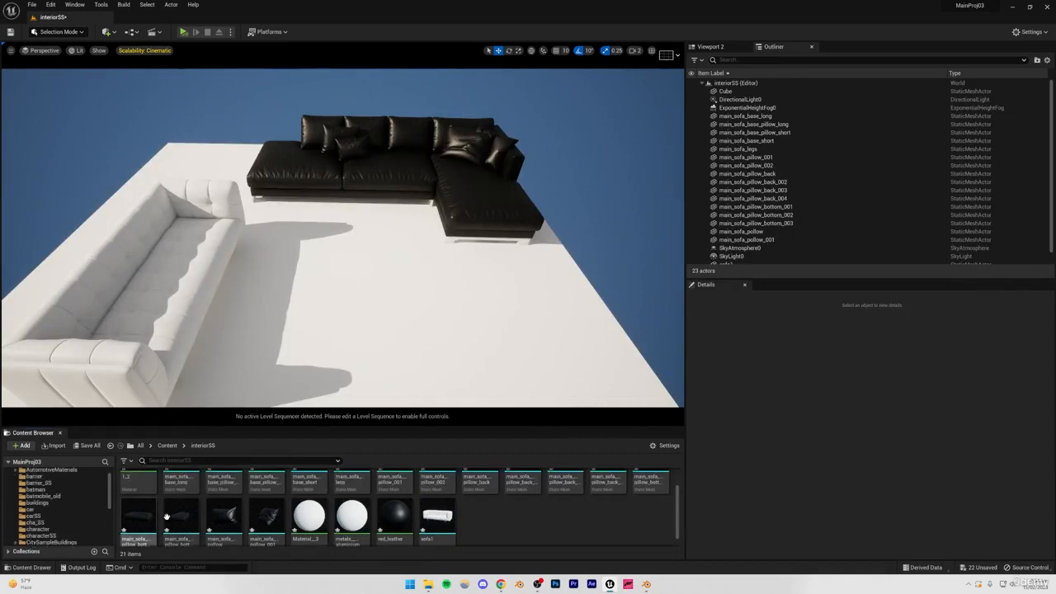
scroll(44, 524, "up", 2)
right_click(41, 525)
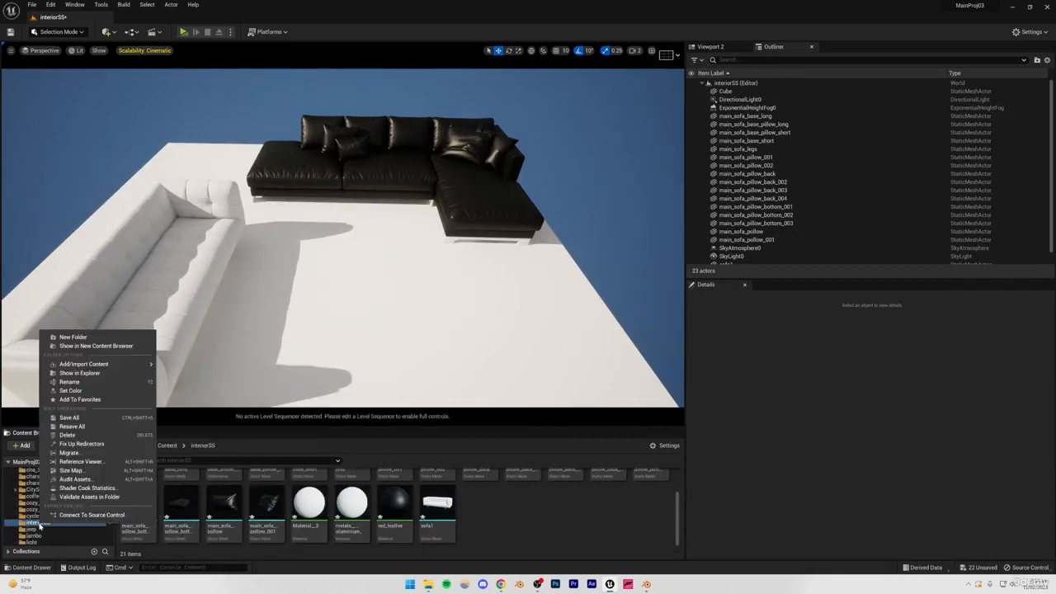
left_click(490, 540)
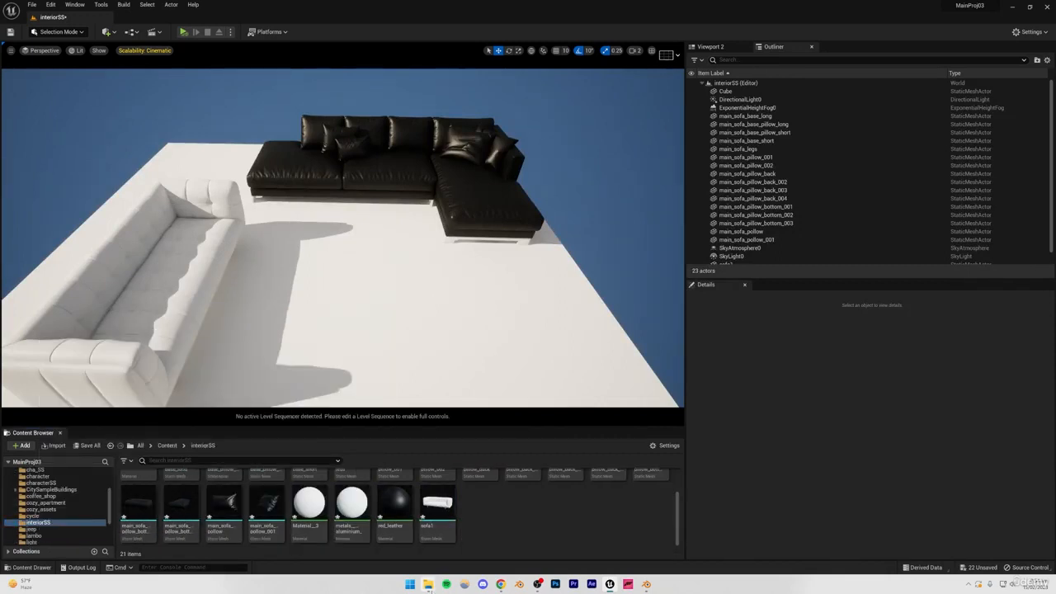
mouse_move(428, 587)
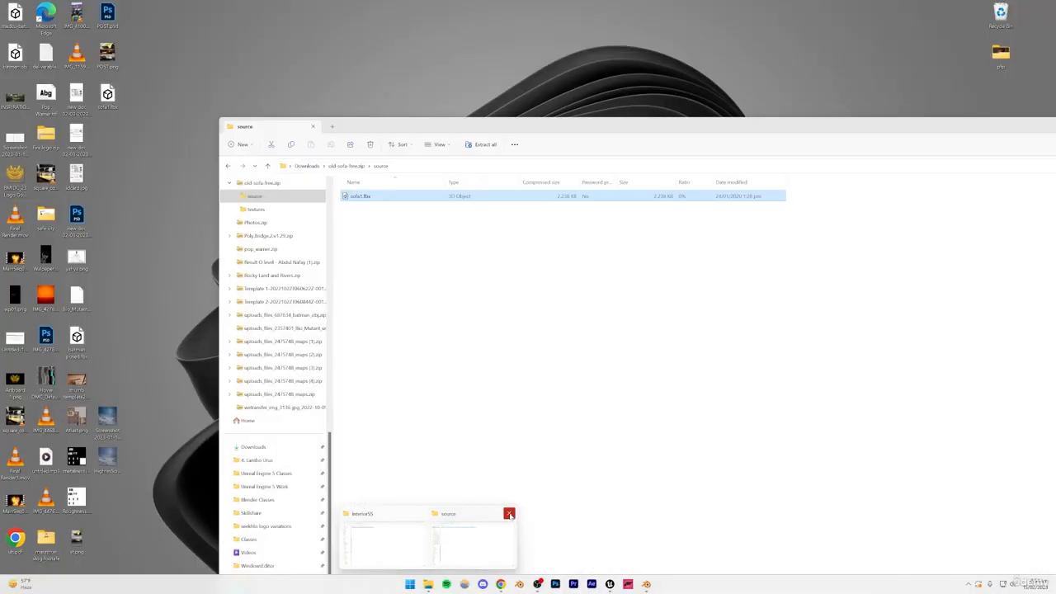
left_click(509, 513)
left_click(420, 544)
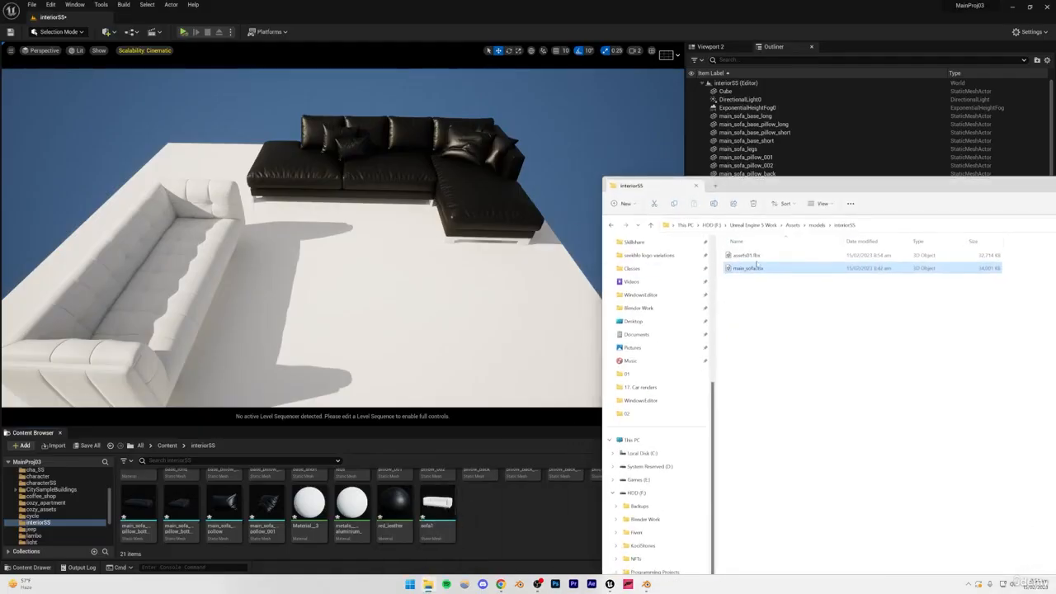
left_click_drag(747, 255, 520, 519)
left_click(499, 446)
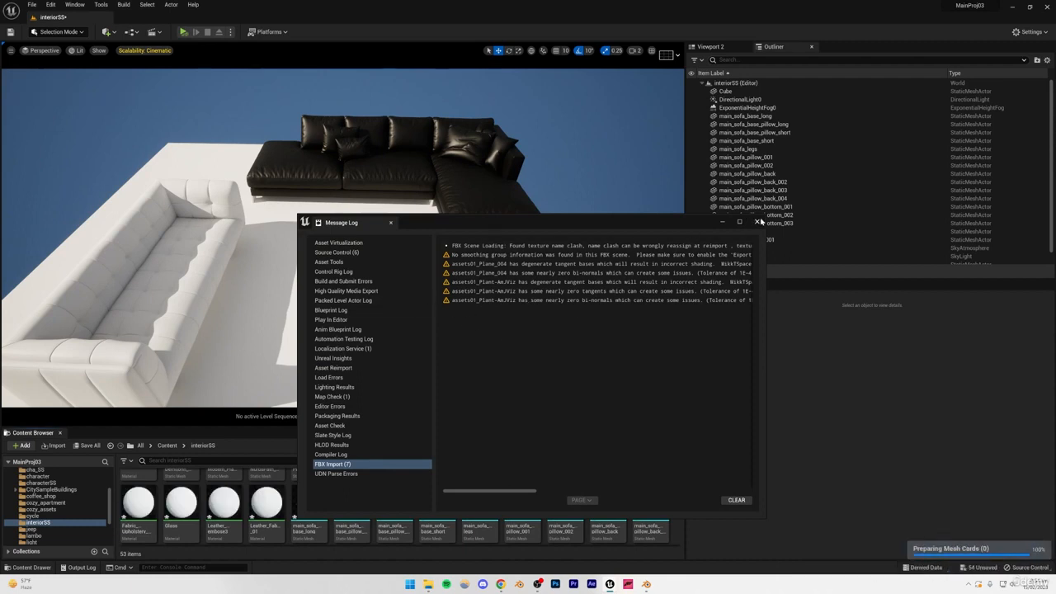
left_click(758, 222)
Step: Select the six imported assets01 static meshes in the interiorSS content folder
scroll(396, 520, "down", 2)
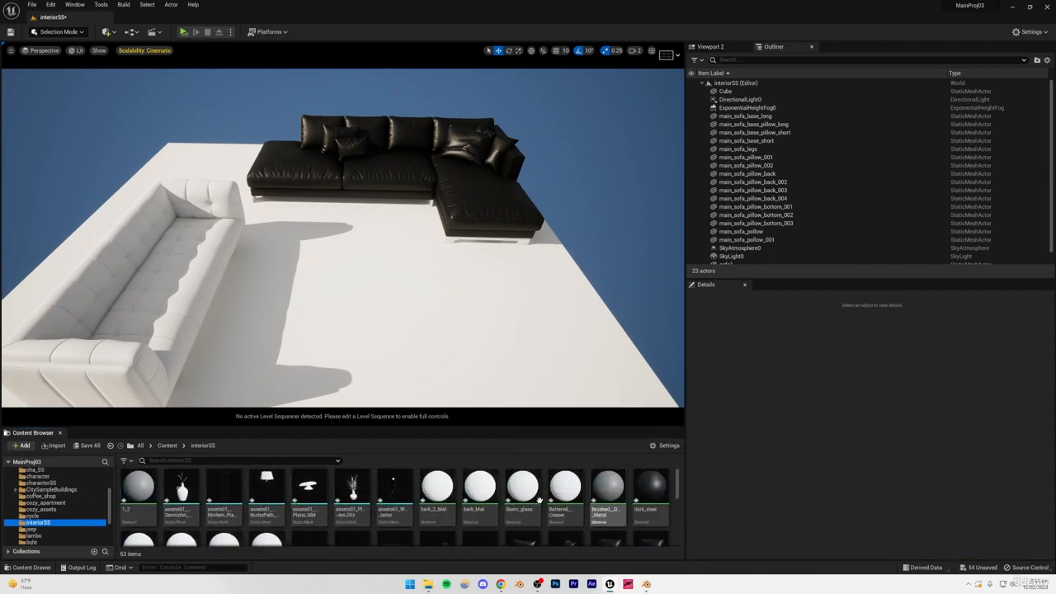
left_click(395, 492)
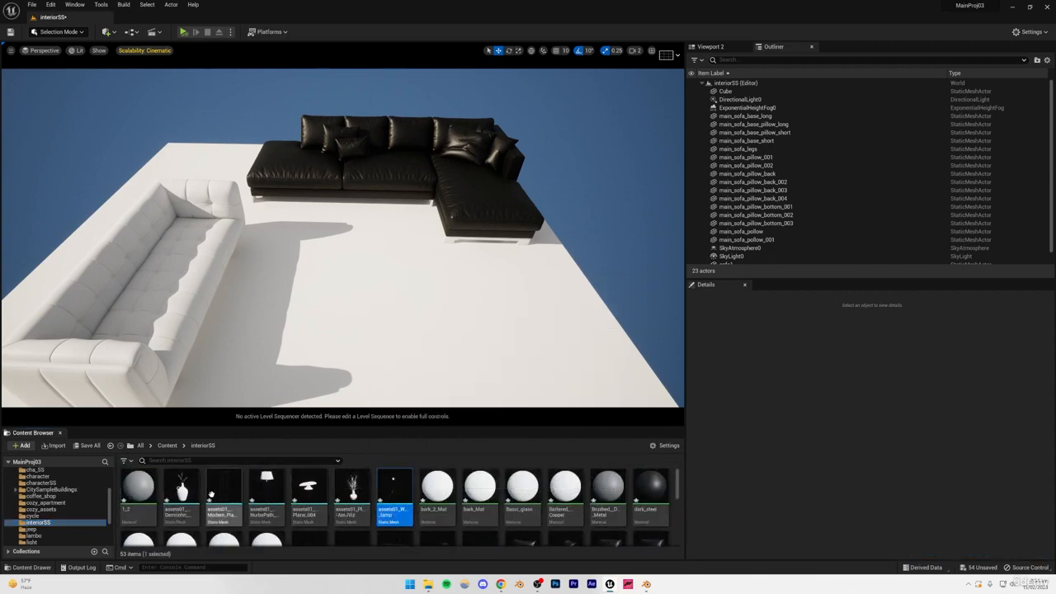
left_click(181, 493, "shift")
Step: Try placing the selected assets01 meshes on the floor between the sofas, and undo the placement
left_click_drag(224, 495, 331, 315)
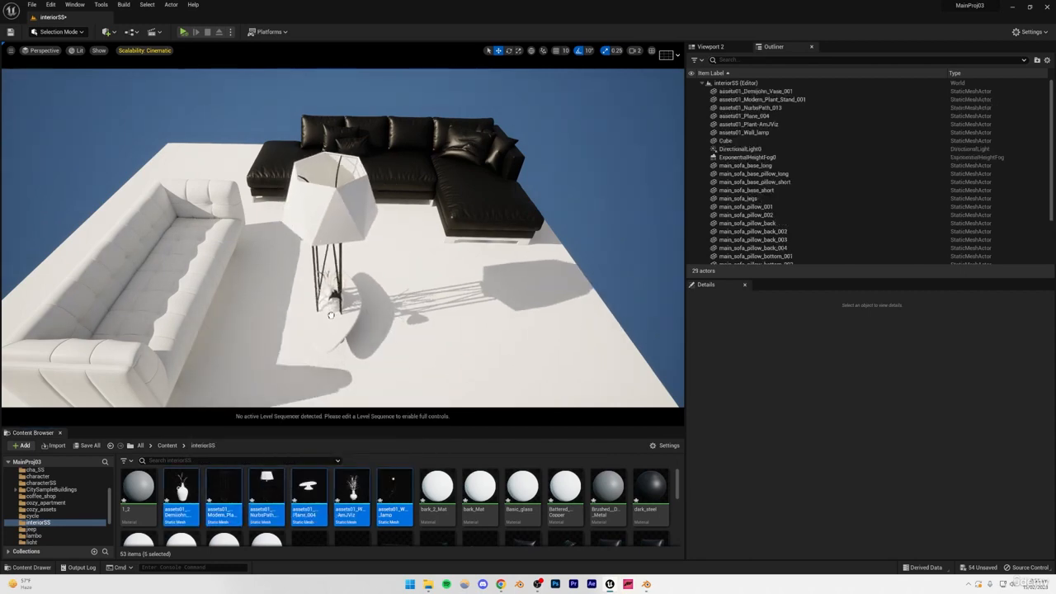
right_click_drag(331, 315, 306, 312)
left_click(303, 250)
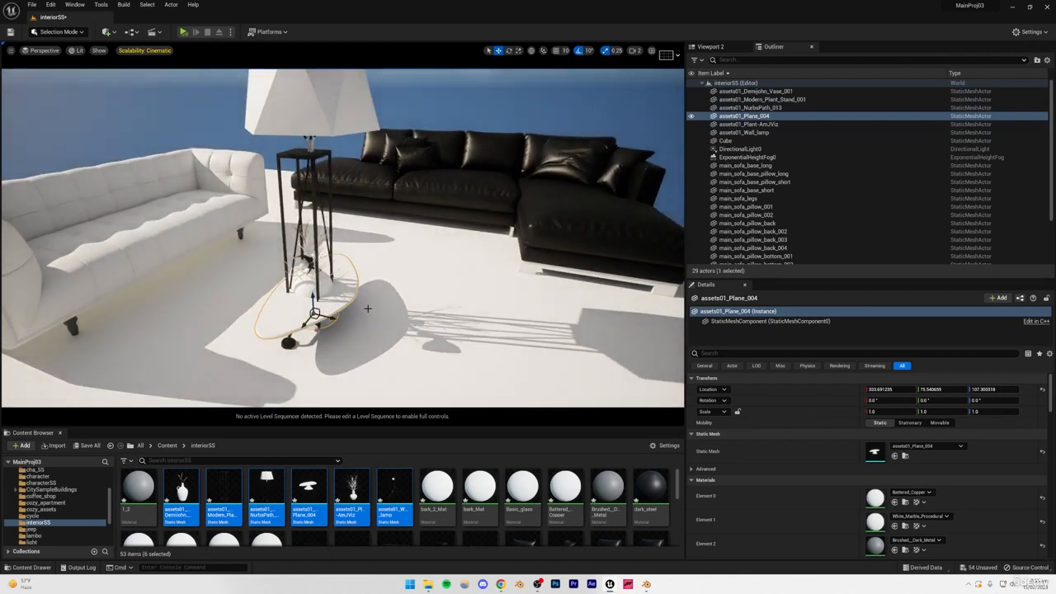
key("ctrl+z")
key("ctrl+z")
key("ctrl+z")
Step: Place the six assets01 meshes together on the floor near its empty front corner, away from the sofas
right_click_drag(384, 292, 368, 333)
key("ctrl+y")
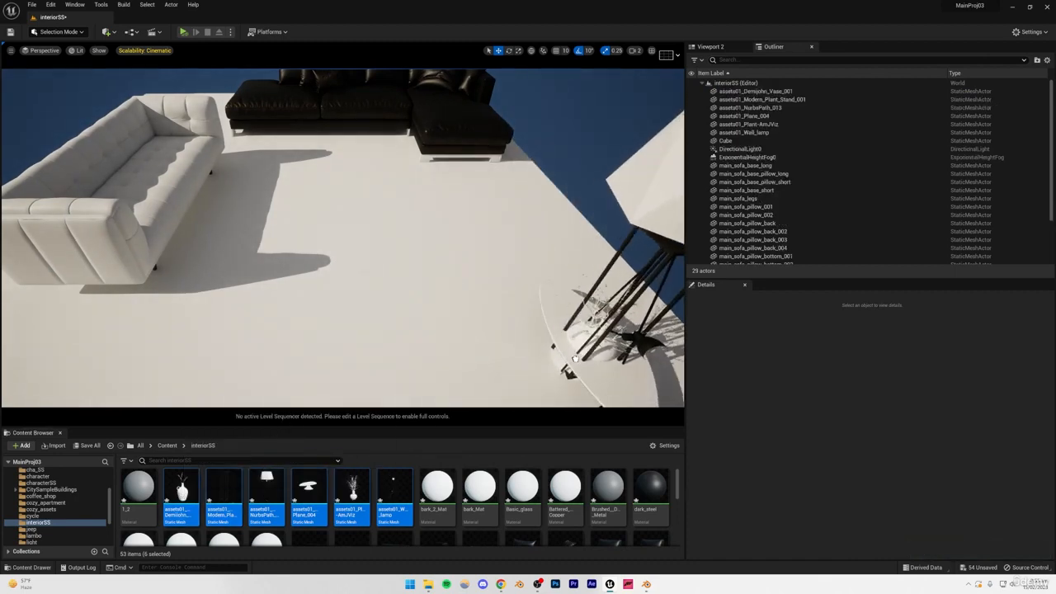
left_click_drag(575, 358, 576, 359)
right_click_drag(576, 360, 634, 332)
Step: Move the coffee table to the open floor in front of the sofas, at about X 356, Y 90
left_click(518, 364)
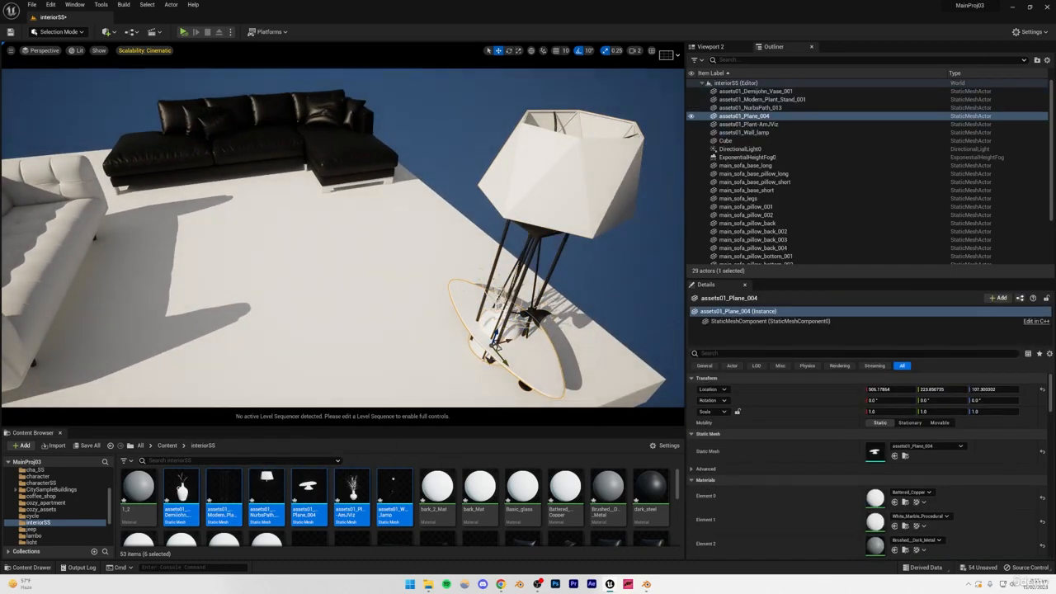
left_click_drag(493, 340, 251, 254)
right_click_drag(252, 254, 395, 299)
key("w")
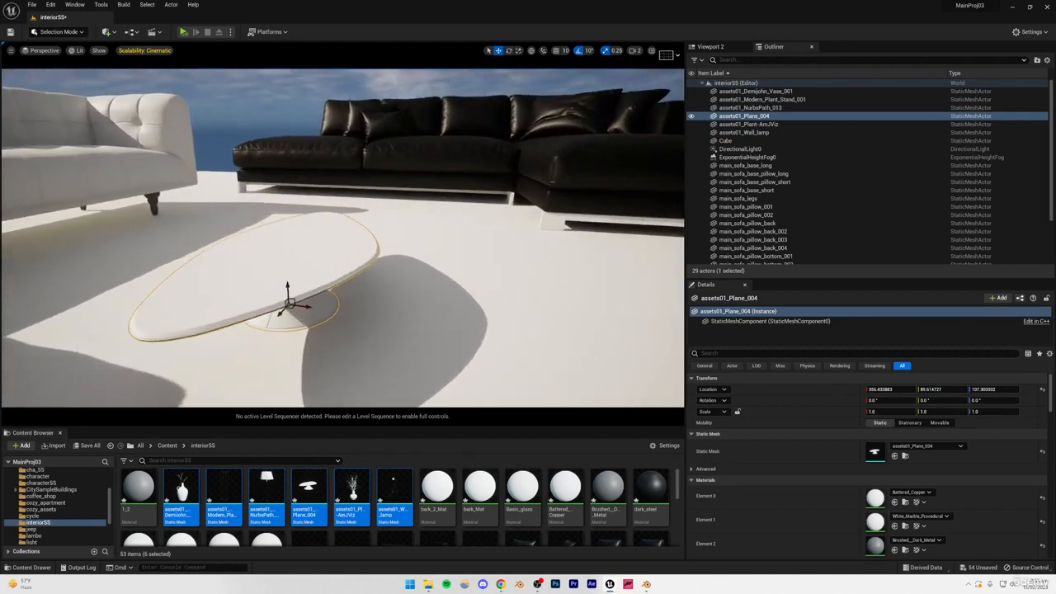
left_click_drag(395, 299, 397, 345, "alt")
Step: Scale the coffee table uniformly to 1.75
left_click(518, 50)
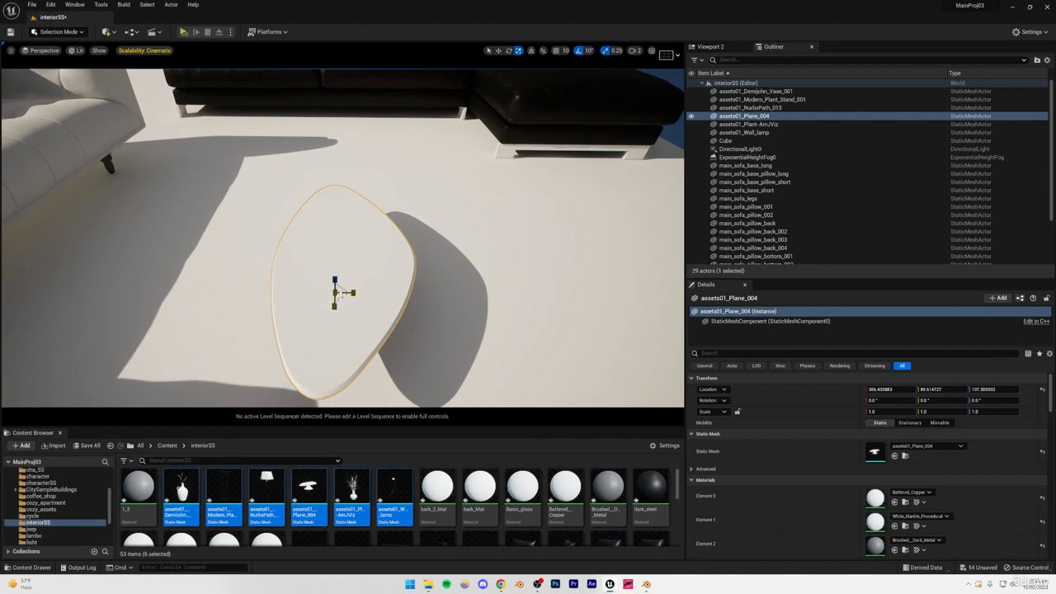
left_click_drag(336, 293, 363, 269)
key("s")
right_click_drag(363, 268, 365, 238)
Step: Rotate the coffee table 90° about the vertical axis and shift it slightly toward the black sofa
key("e")
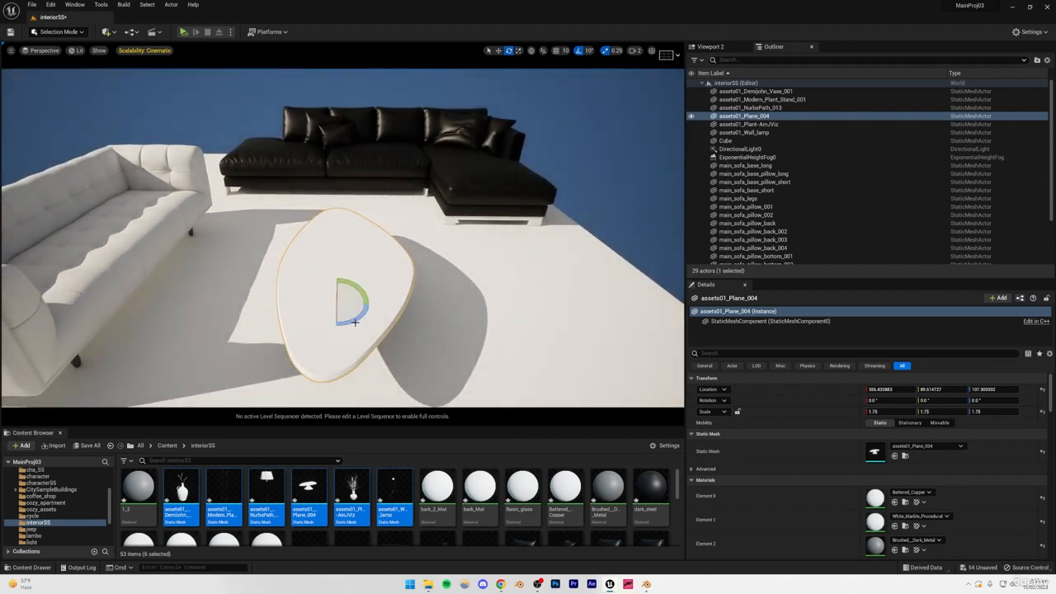
mouse_move(354, 321)
left_mouse_down()
mouse_move(366, 312)
mouse_move(338, 327)
left_mouse_up()
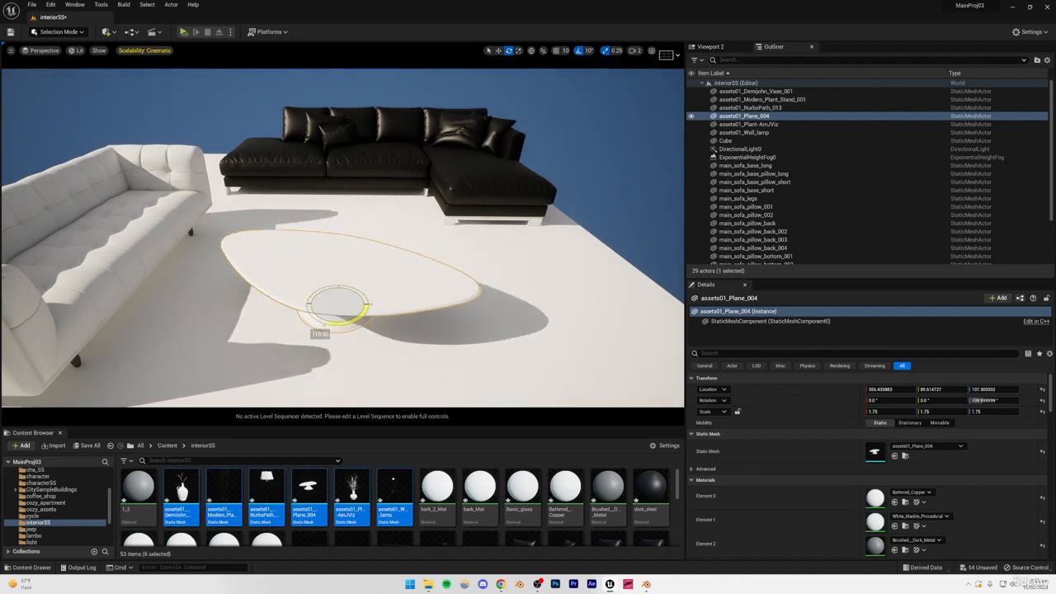
right_click(409, 286)
left_click(371, 287)
mouse_move(365, 298)
right_mouse_down()
mouse_move(365, 355)
mouse_move(363, 318)
right_mouse_up()
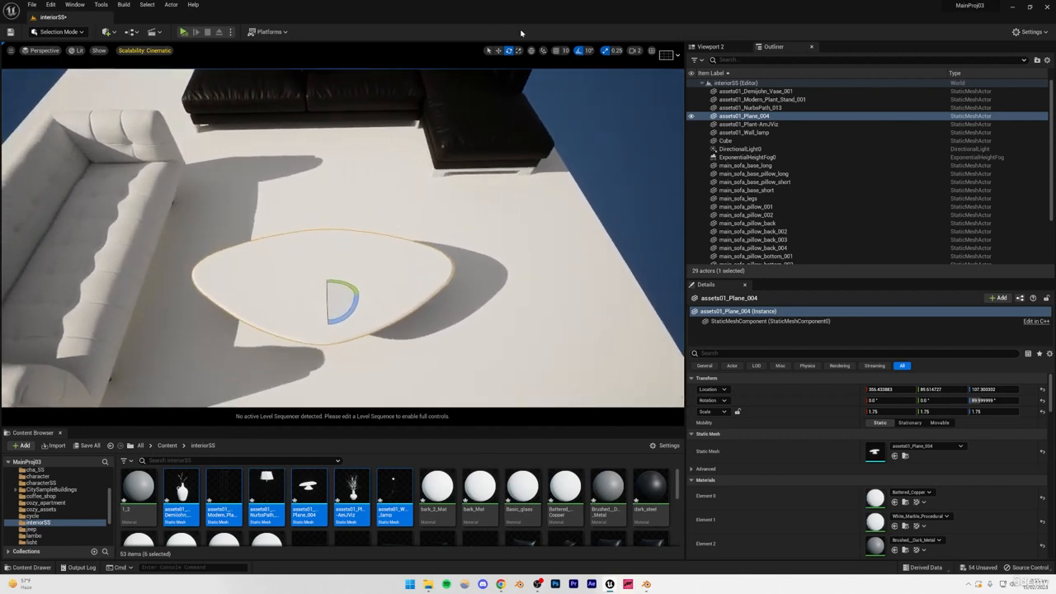
left_click_drag(329, 299, 347, 265)
Step: Move the floor lamp to the far corner of the floor between the two sofas, at about X 180, Y -147
left_click(603, 169)
mouse_move(603, 169)
right_mouse_down()
mouse_move(603, 79)
mouse_move(603, 173)
right_mouse_up()
mouse_move(445, 262)
right_mouse_down()
mouse_move(502, 299)
mouse_move(519, 275)
mouse_move(445, 262)
right_mouse_up()
left_click(382, 266)
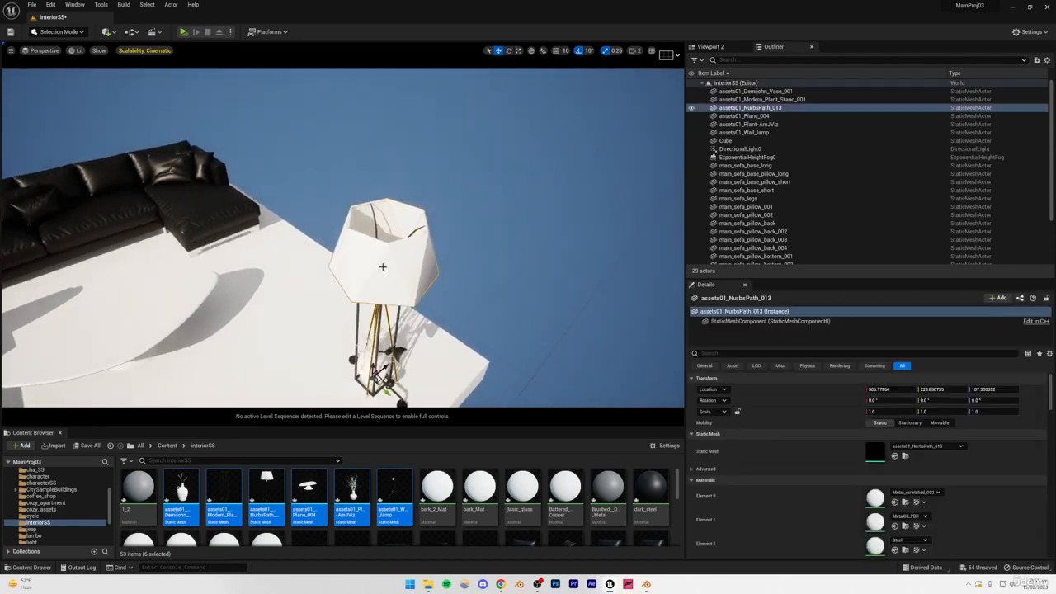
left_click_drag(384, 386, 230, 298)
right_click_drag(355, 400, 215, 333)
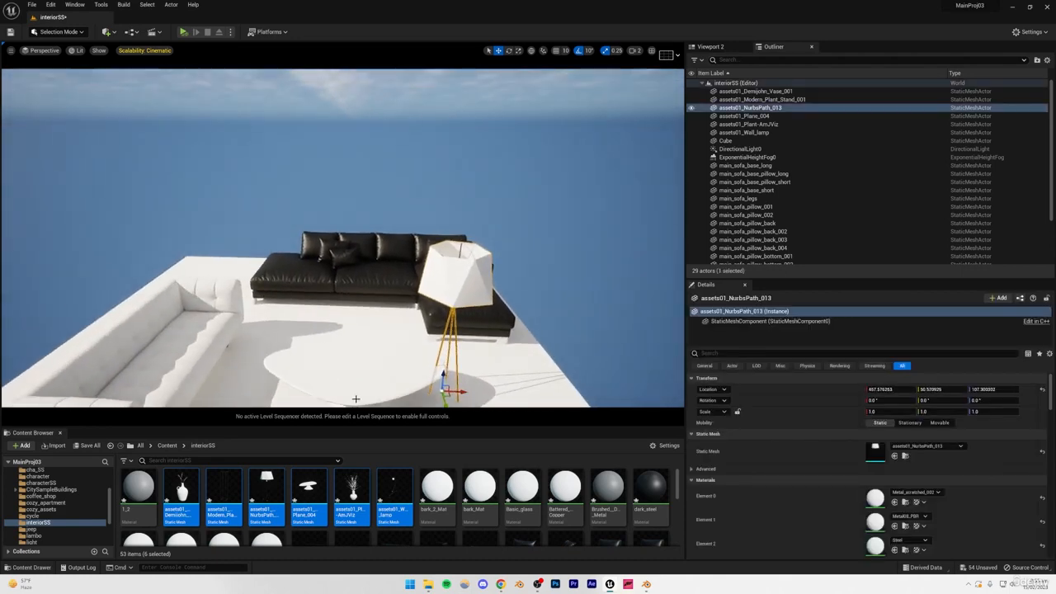
left_click(446, 393)
left_click(453, 332)
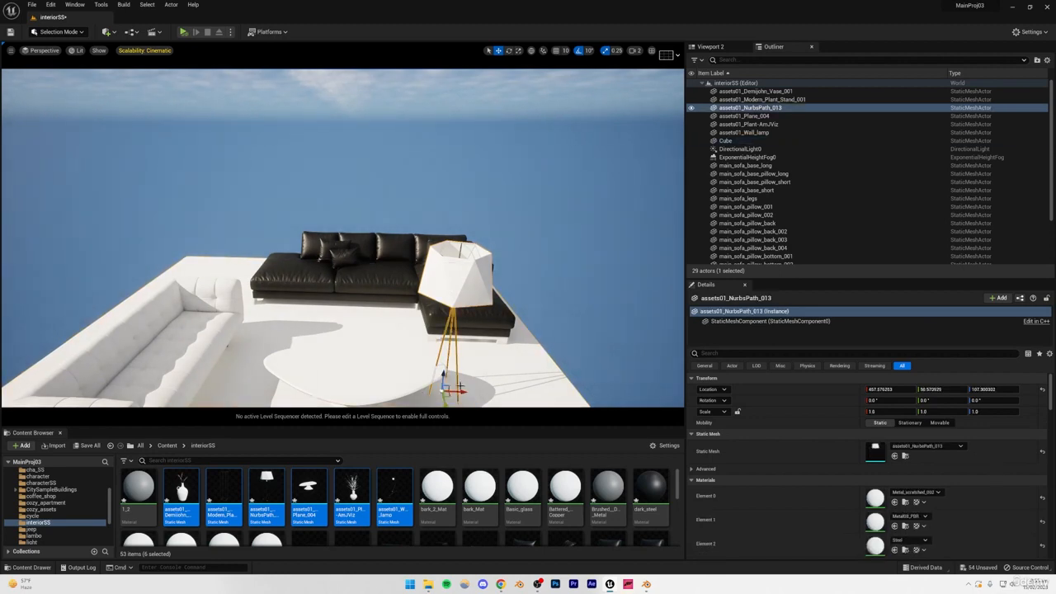
left_click_drag(446, 393, 238, 285)
right_click_drag(238, 285, 177, 240)
Step: Scale the floor lamp uniformly to 1.25
right_click_drag(311, 263, 268, 248)
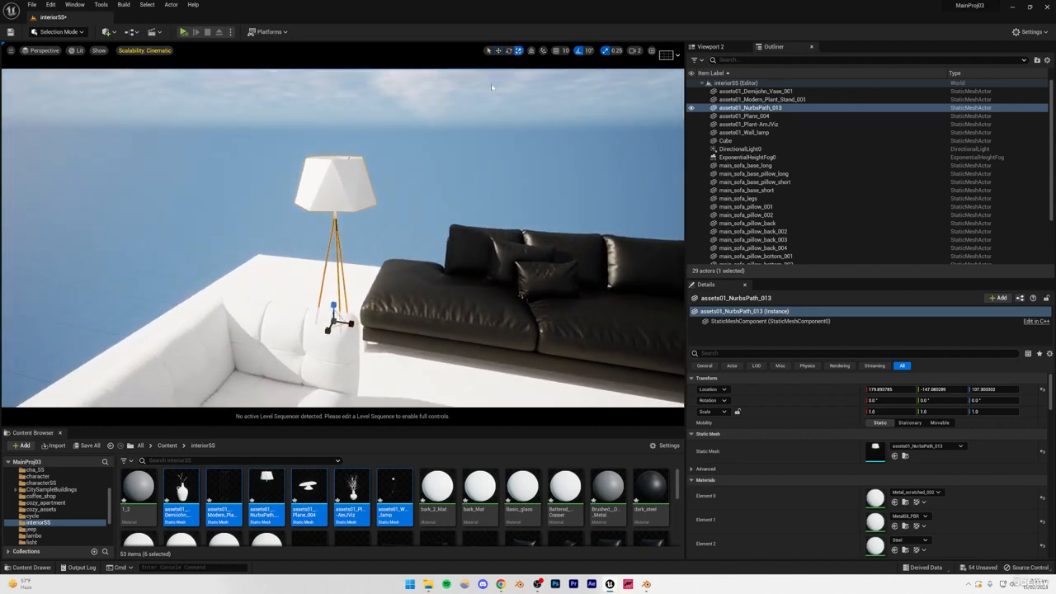
left_click_drag(333, 306, 335, 299)
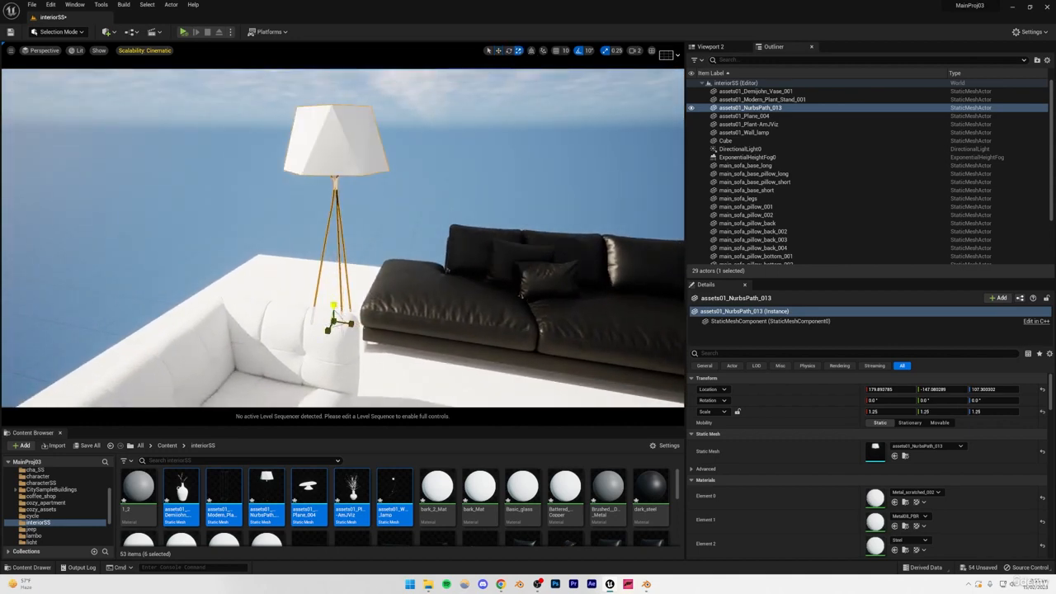
left_click(374, 206)
Step: Scale the modern plant stand uniformly to 1.25 and move it to the floor area beyond the white sofa's near end
key("s")
right_click_drag(374, 206, 495, 264)
key("e")
left_click(411, 164)
right_click_drag(412, 164, 326, 119)
key("d")
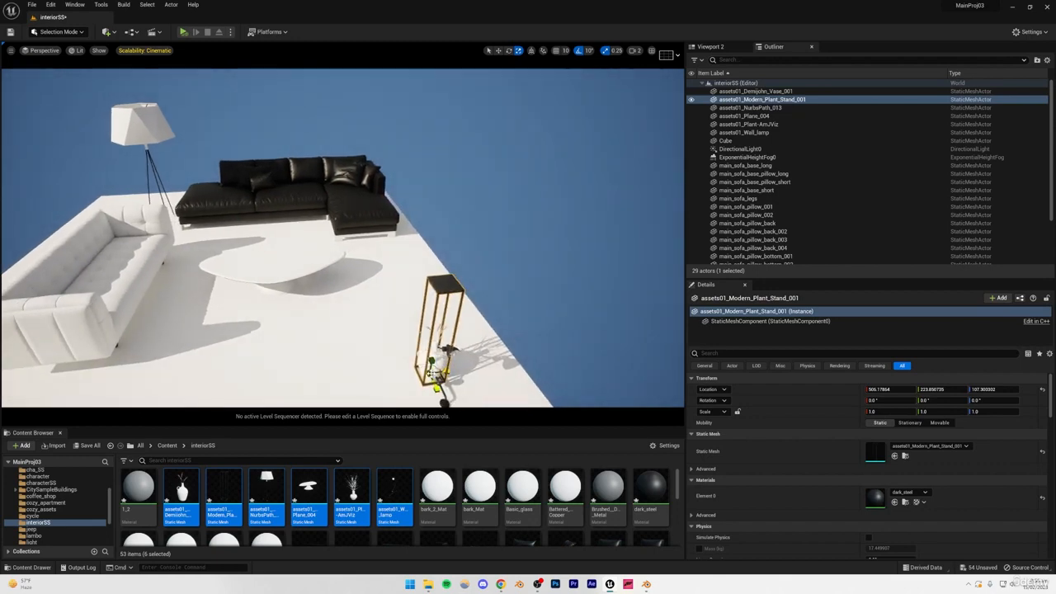
left_click_drag(431, 373, 438, 368)
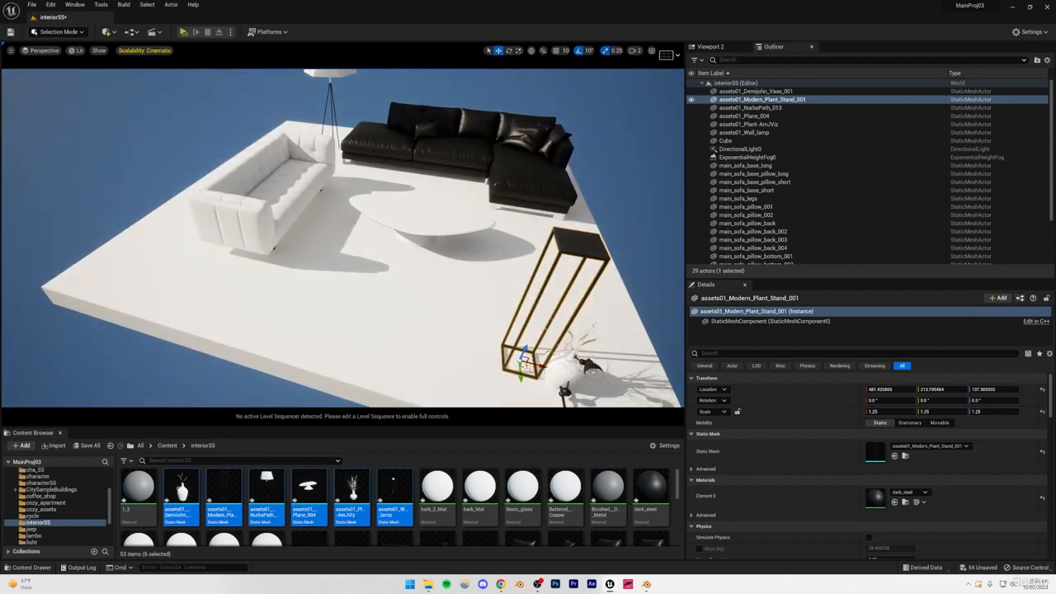
left_click_drag(525, 364, 195, 284)
key("Escape")
Step: Move the Demijohn vase across the floor toward the plant stand, to about X 246, Y 225
right_click_drag(346, 248, 449, 260)
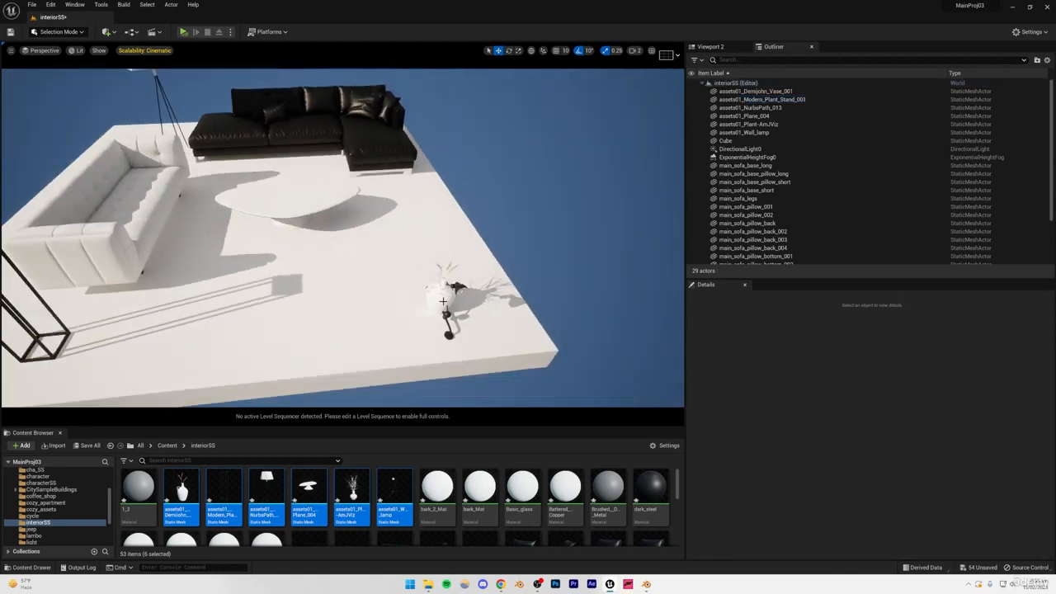
left_click(448, 302)
mouse_move(448, 302)
right_mouse_down()
mouse_move(448, 289)
mouse_move(429, 305)
right_mouse_up()
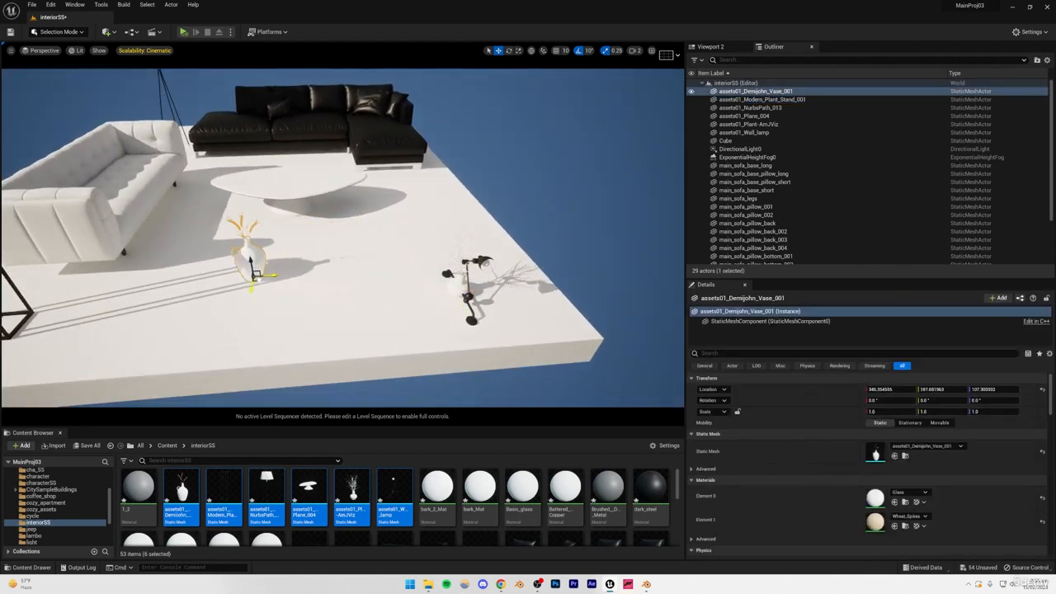
left_click_drag(257, 277, 121, 316)
mouse_move(364, 311)
right_mouse_down()
mouse_move(240, 311)
mouse_move(364, 310)
right_mouse_up()
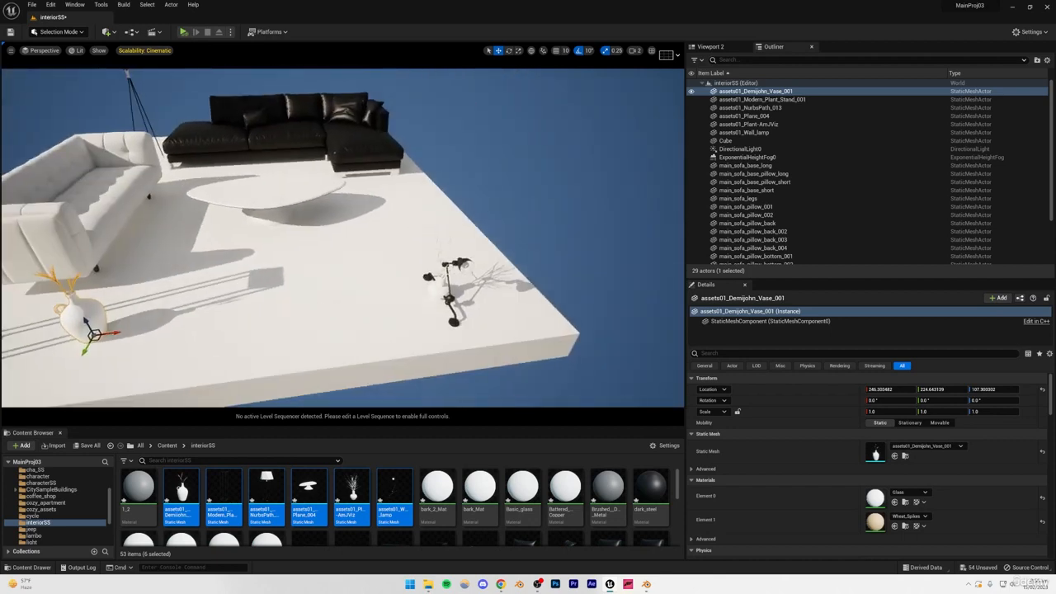
Step: Move the branch plant vase across the floor to the base of the plant stand, at about X 170, Y 236
left_click(438, 283)
left_click_drag(148, 327, 98, 342)
right_click_drag(322, 301, 194, 301)
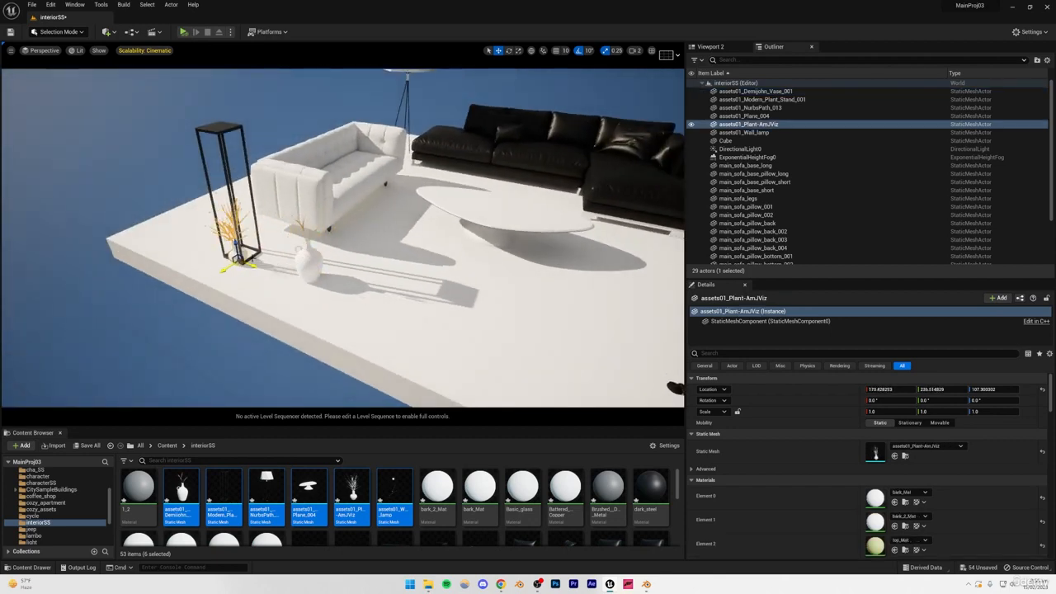
mouse_move(269, 271)
right_mouse_down()
mouse_move(405, 348)
mouse_move(257, 267)
right_mouse_up()
Step: Raise the branch plant vase onto the top surface of the plant stand, at about Z 232
right_click_drag(358, 262, 400, 227)
left_click(358, 261)
left_click(400, 244)
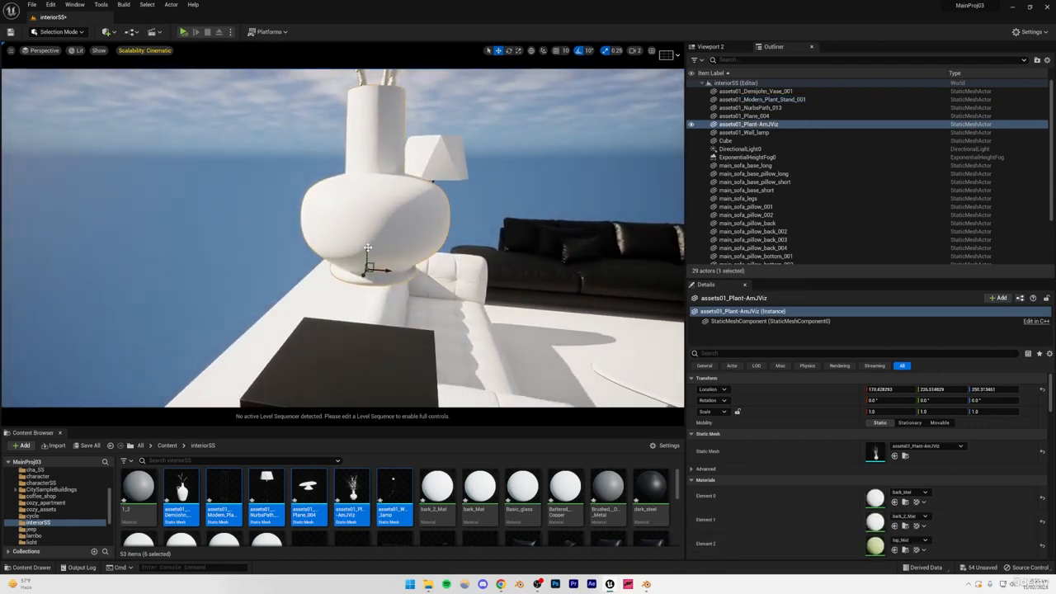
left_click_drag(366, 335, 370, 365)
mouse_move(369, 365)
right_mouse_down()
mouse_move(368, 306)
mouse_move(368, 350)
right_mouse_up()
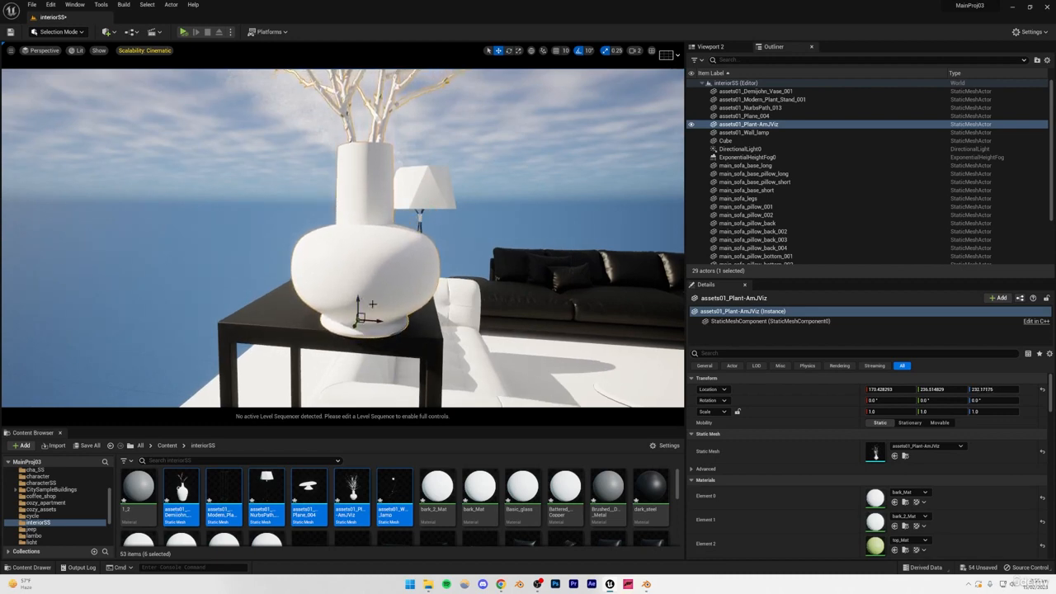
right_click_drag(373, 305, 350, 294)
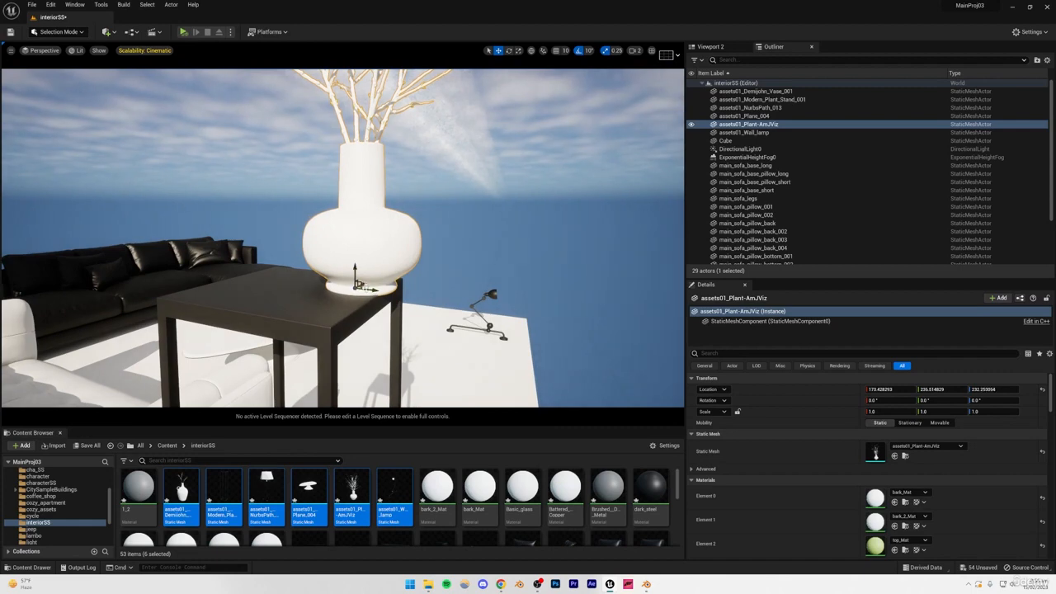
Step: Center the branch plant vase on the stand's top at about X 166, Y 228, checking from above, and save the level
left_click_drag(329, 283, 321, 284)
right_click_drag(322, 284, 252, 361)
left_click(43, 51)
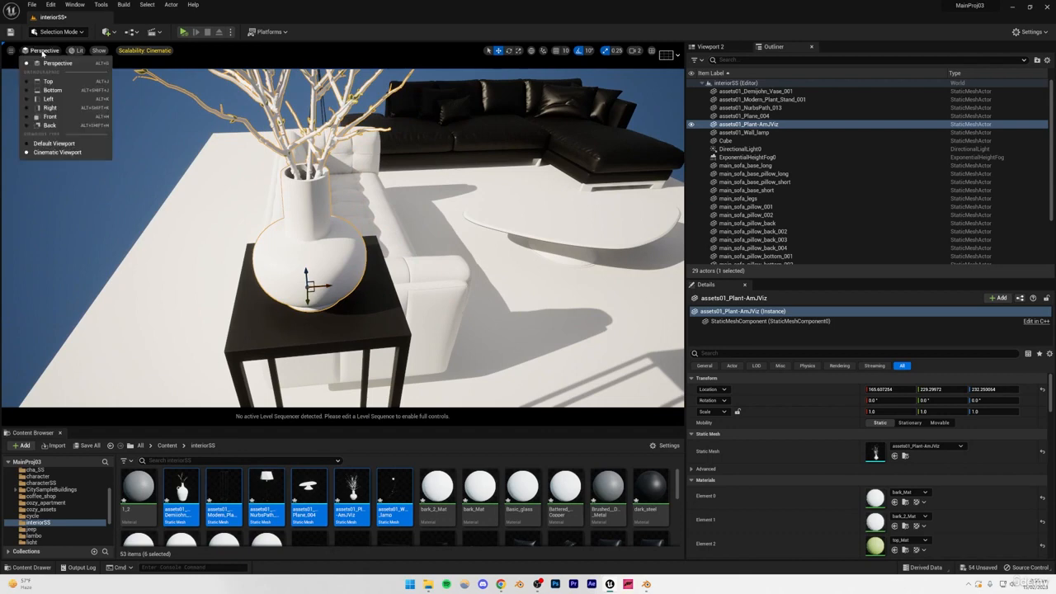
left_click(51, 80)
key("f")
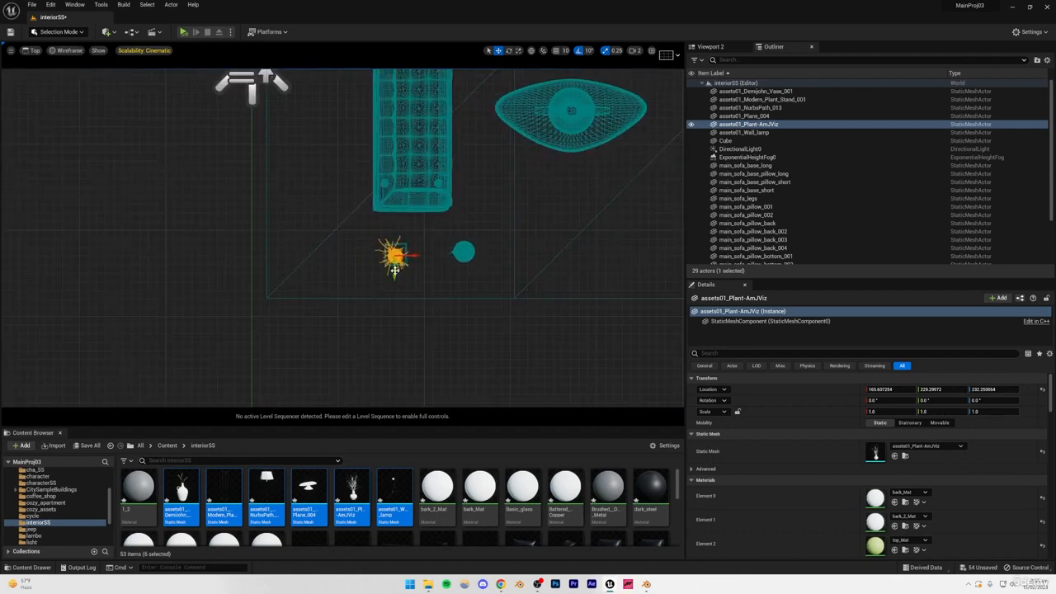
right_click_drag(351, 237, 341, 250)
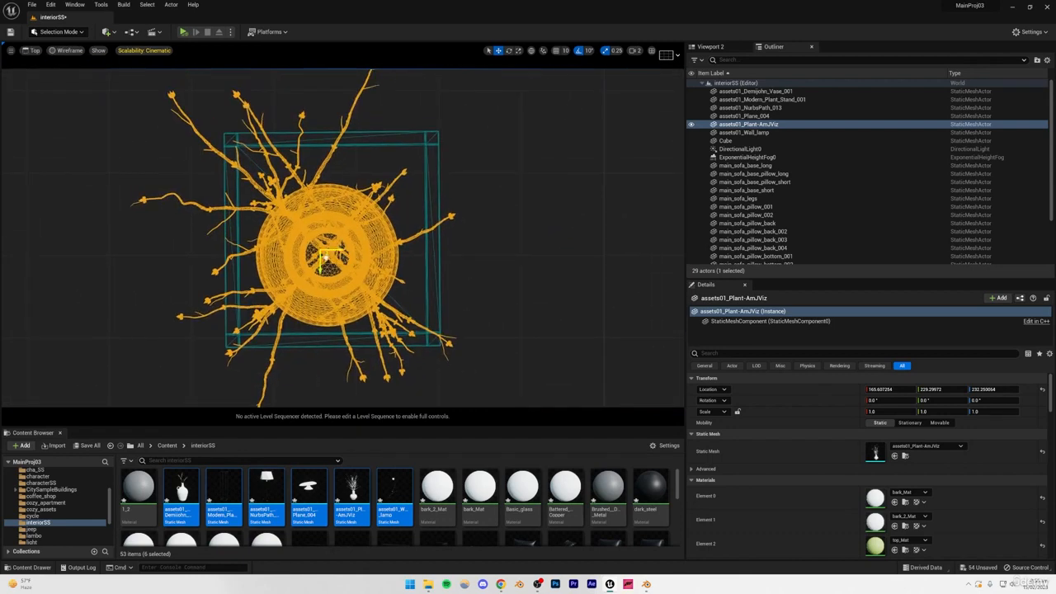
left_click_drag(323, 259, 334, 247)
left_click(32, 52)
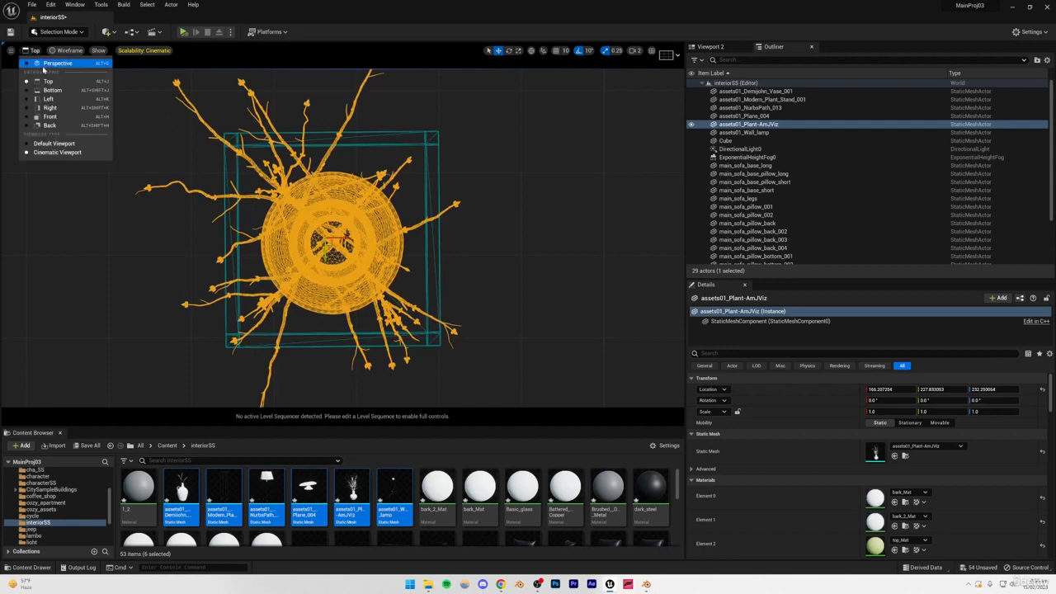
left_click(42, 65)
right_click_drag(330, 231, 264, 140)
key("Escape")
key("ctrl+s")
Step: Move the Demijohn vase from the floor by the plant stand to the coffee table, at about X 375, Y 60
key("s")
right_click_drag(207, 340, 367, 389)
left_click(164, 395)
right_click_drag(164, 395, 66, 406)
left_click(164, 395)
key("w")
right_click_drag(309, 280, 293, 247)
left_click(281, 322)
right_click_drag(281, 322, 347, 326)
key("s")
right_click_drag(175, 387, 207, 363)
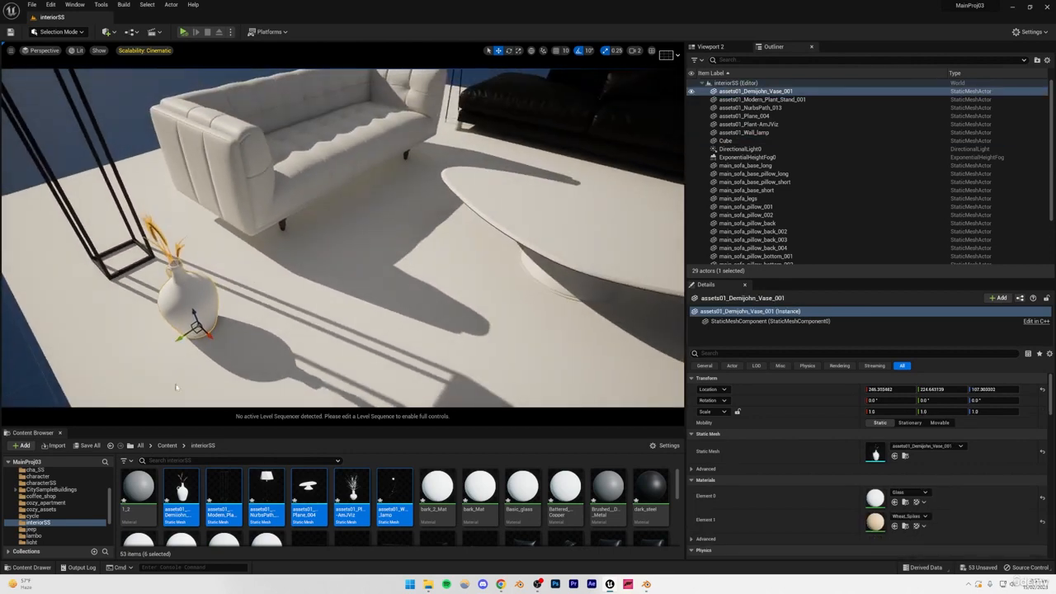
left_click_drag(195, 330, 560, 258)
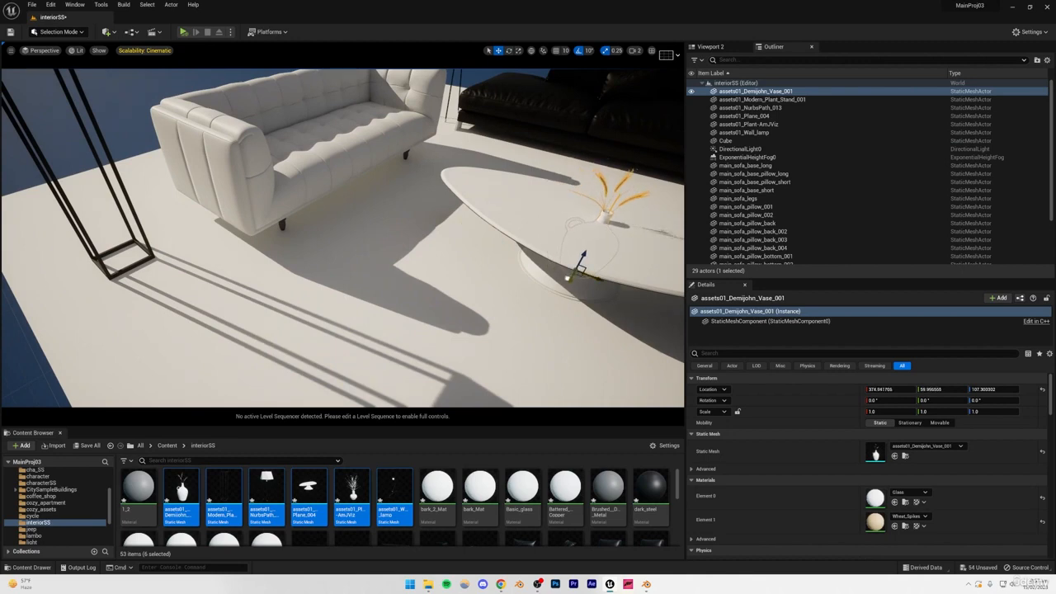
Step: Raise the Demijohn vase until it rests on the coffee table top, at about Z 142, and save the level
mouse_move(375, 345)
right_mouse_down()
mouse_move(413, 305)
mouse_move(375, 345)
right_mouse_up()
key("w")
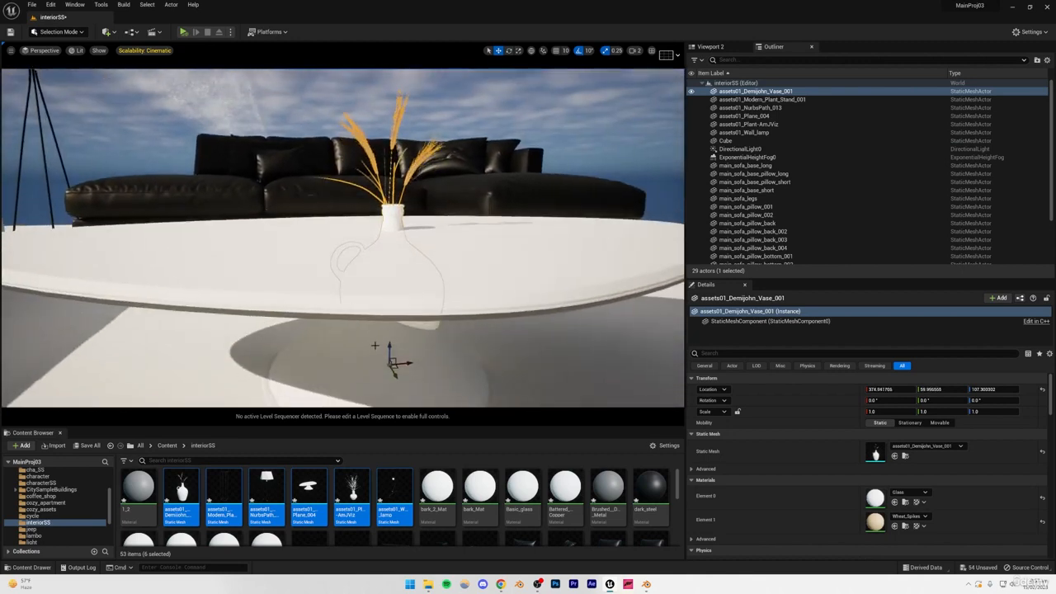
left_click_drag(393, 316, 409, 203)
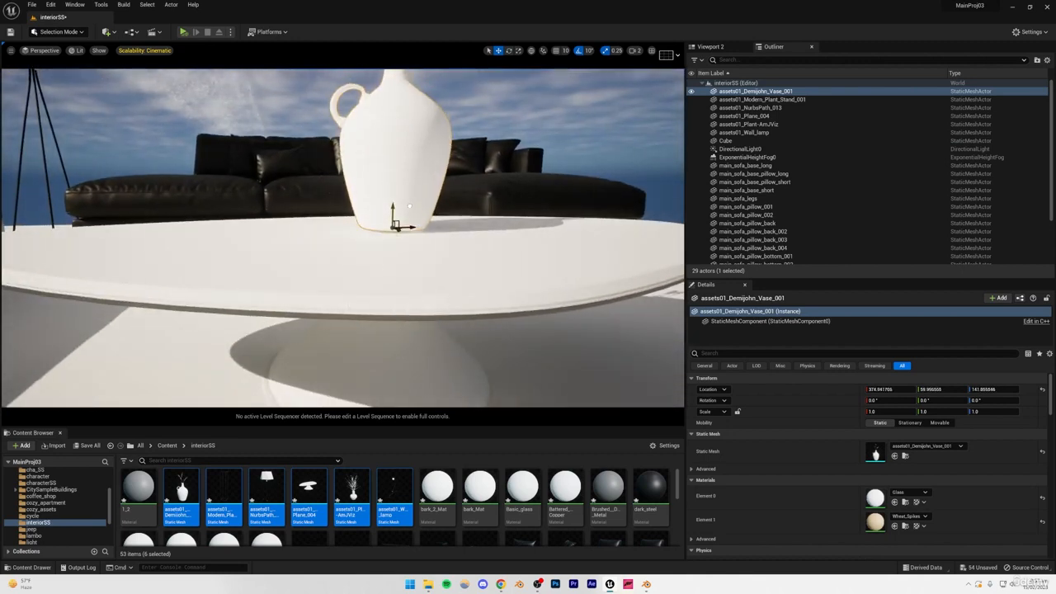
key("w")
right_click_drag(411, 208, 418, 235)
key("s")
key("s")
key("Escape")
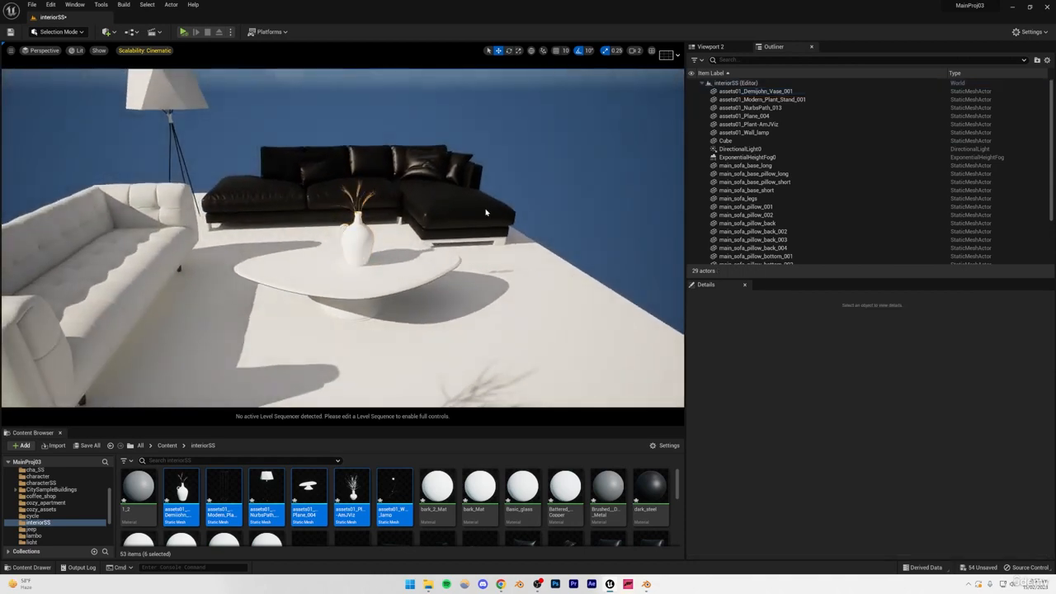
key("ctrl+s")
Step: Shift the wall lamp across the open floor toward the black sofa and save the level
right_click_drag(486, 212, 490, 282)
key("s")
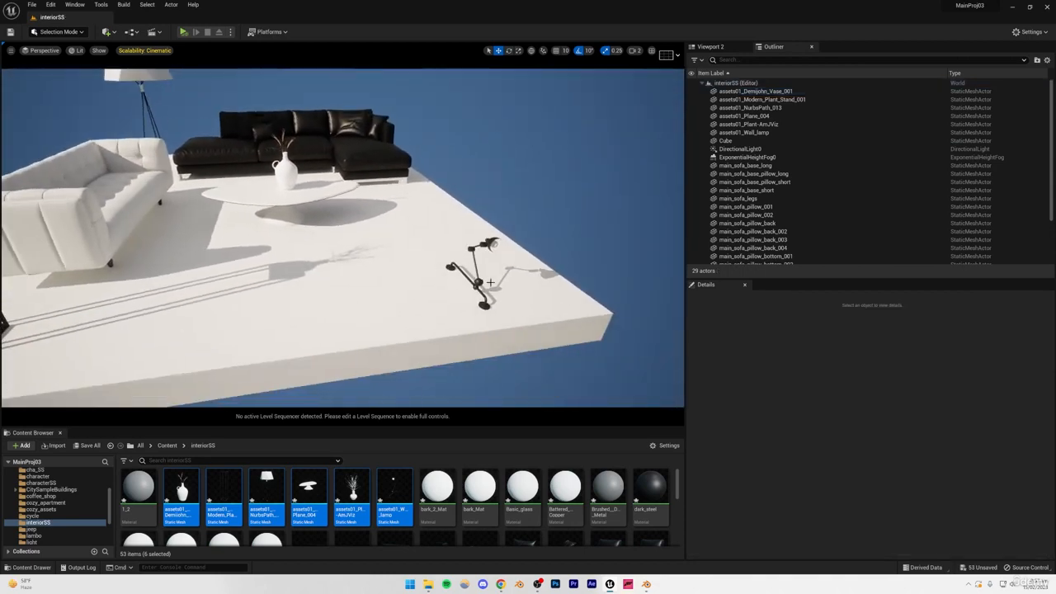
left_click(465, 292)
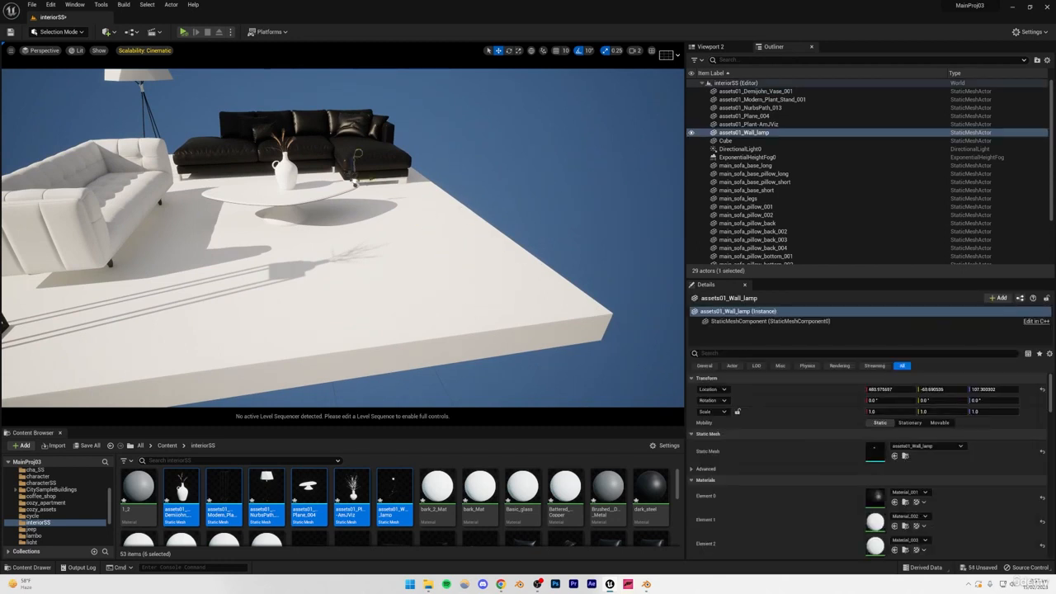
key("Escape")
key("ctrl+s")
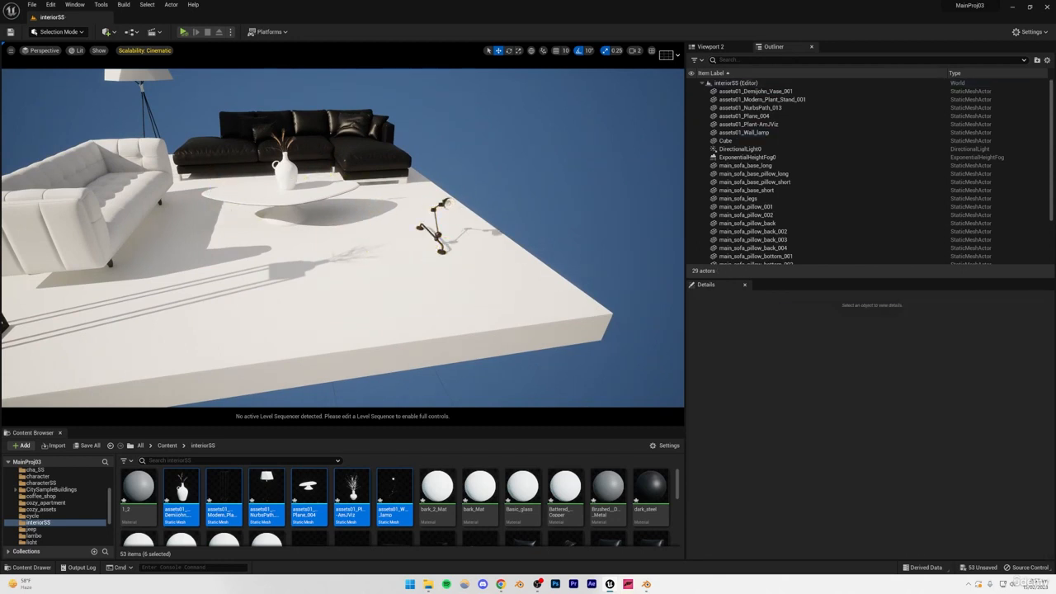
Step: Duplicate the floor slab to the floor edge beside the wall lamp and rotate the copy 90° to stand as a wall
key("s")
right_click_drag(353, 328, 326, 363)
left_click(352, 328)
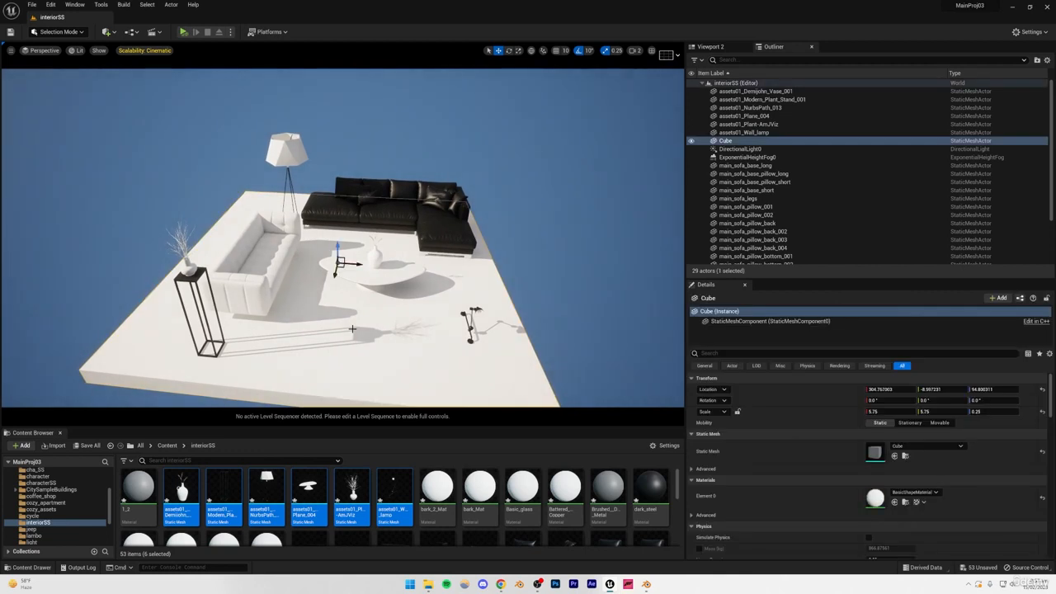
right_click_drag(353, 267, 355, 272)
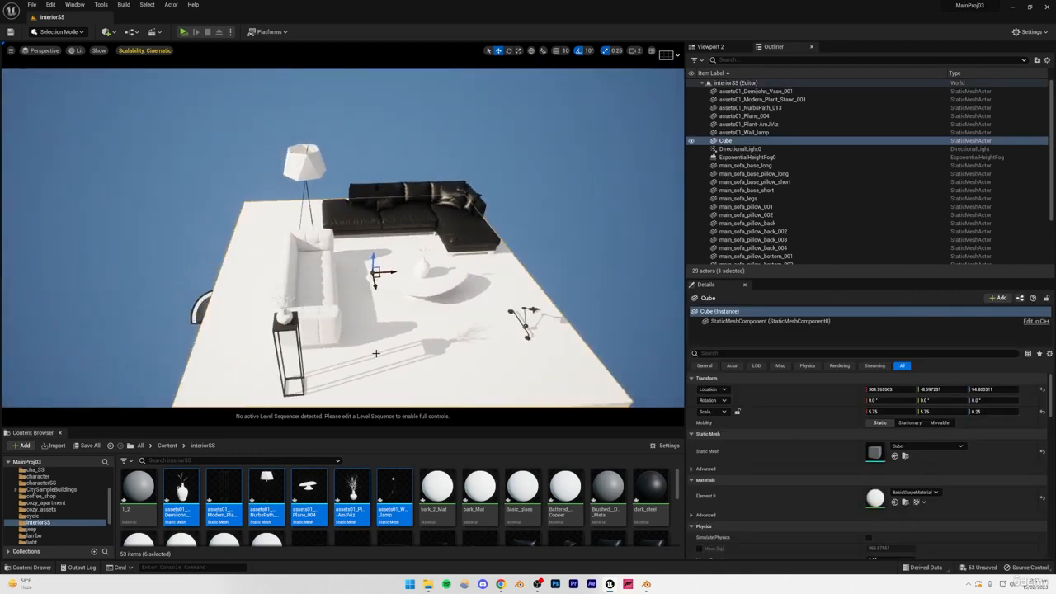
left_click_drag(389, 271, 519, 237, "alt")
left_click(509, 52)
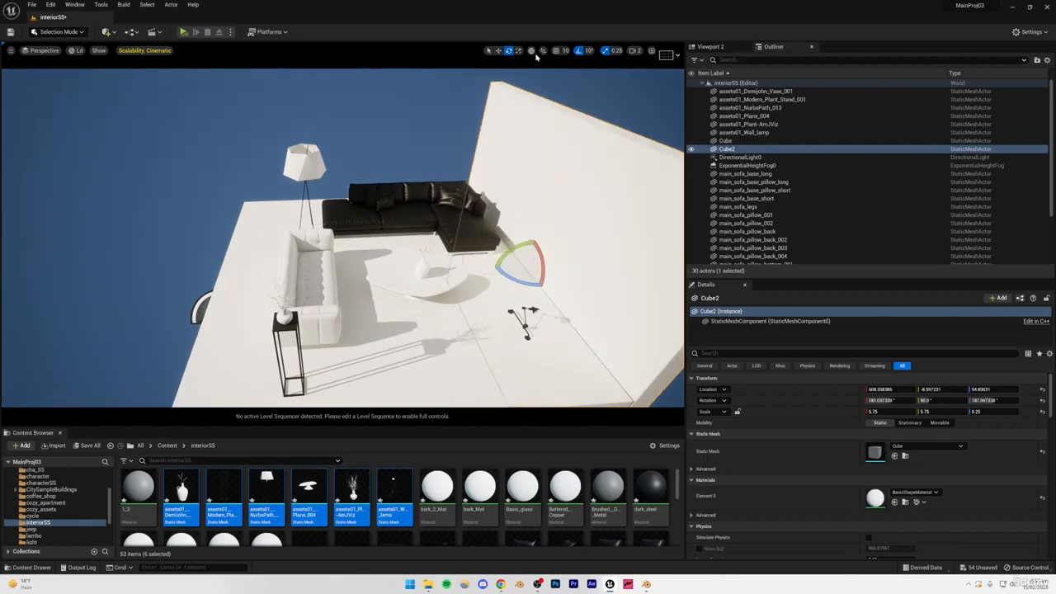
Step: Close the gap between the upright wall and the floor edge by sliding the wall to about X 605
right_click_drag(519, 237, 592, 25)
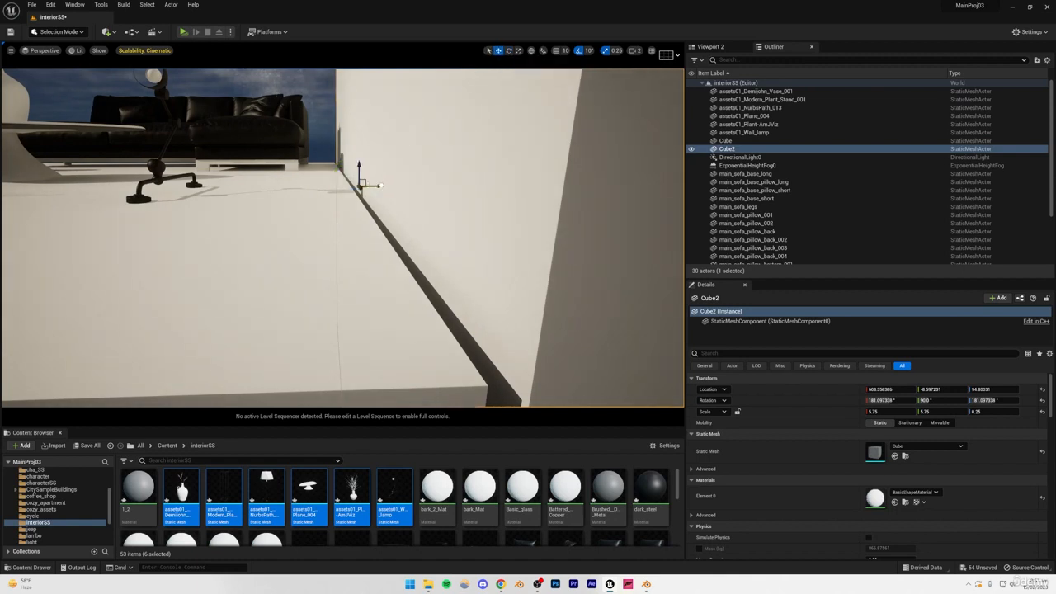
left_click_drag(381, 186, 377, 184)
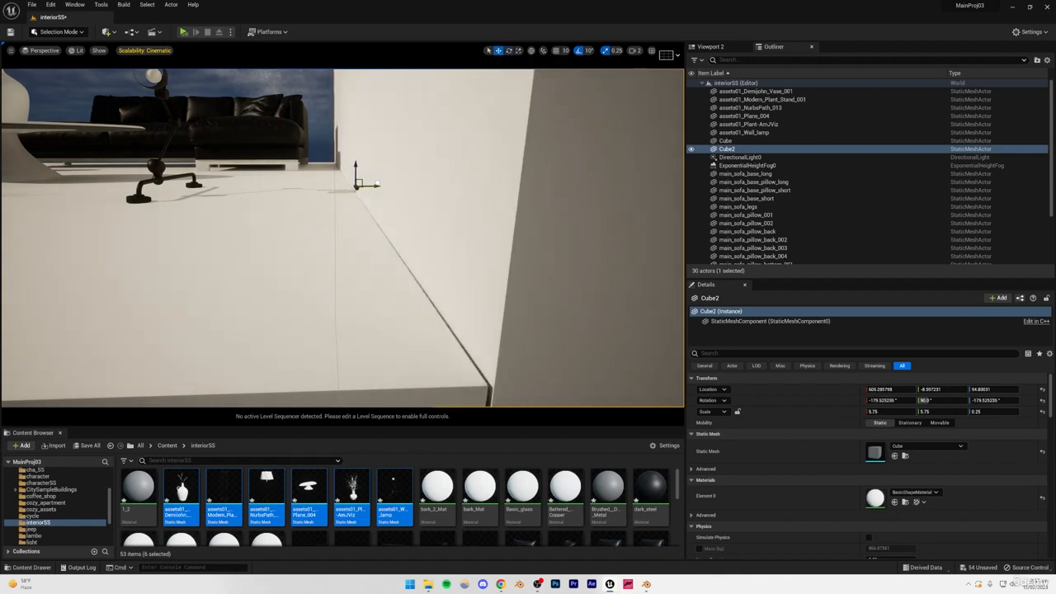
left_click(385, 236)
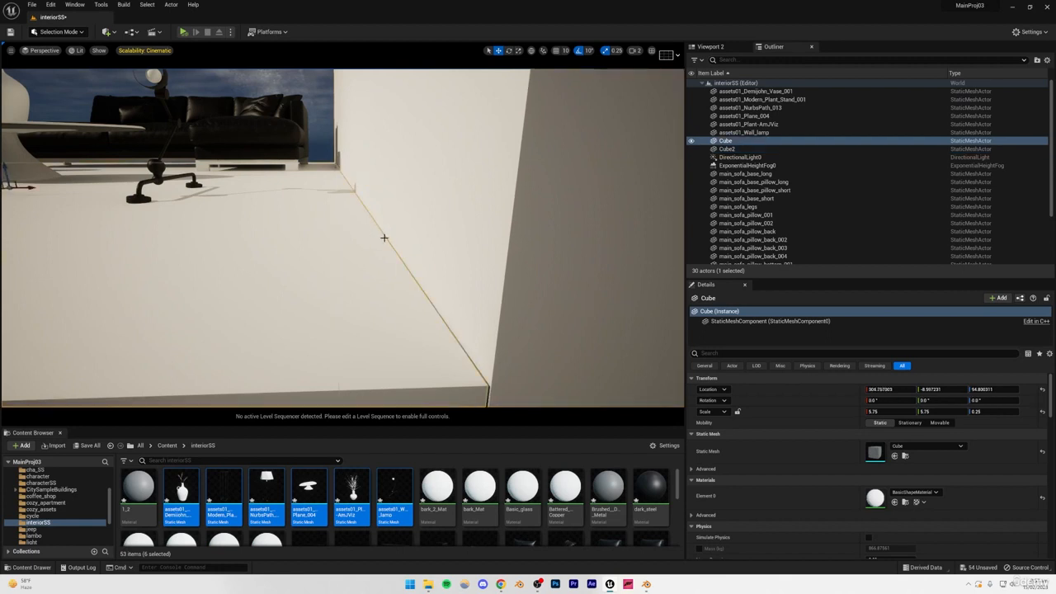
mouse_move(385, 237)
right_mouse_down()
mouse_move(394, 198)
mouse_move(393, 223)
right_mouse_up()
key("Escape")
mouse_move(408, 301)
right_mouse_down()
mouse_move(388, 256)
mouse_move(420, 307)
mouse_move(408, 300)
right_mouse_up()
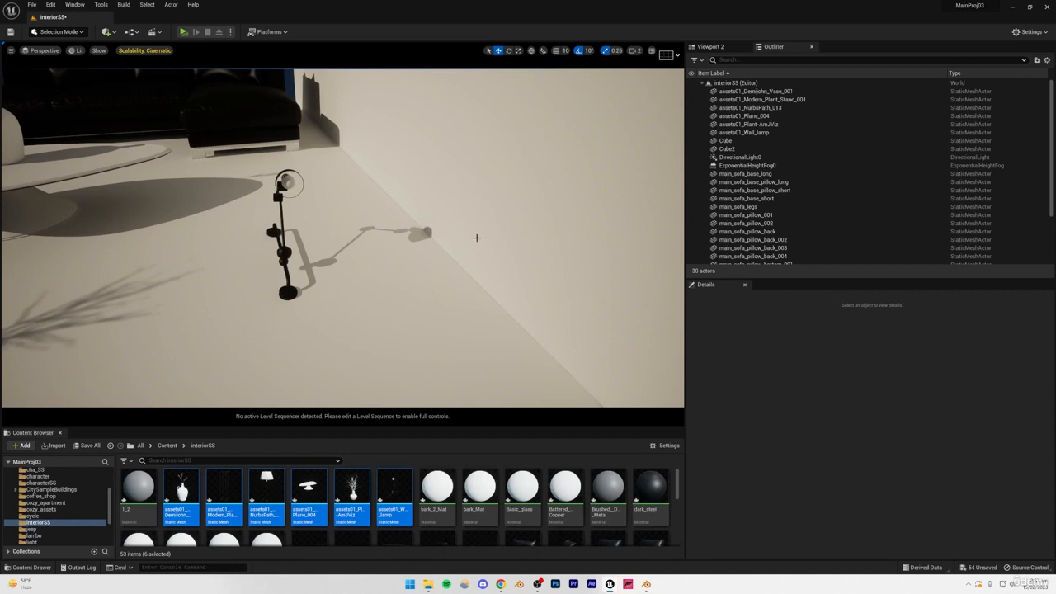
Step: Raise the wall beside the wall lamp to about Z 235 and check the living room reference photo
right_click_drag(395, 255, 346, 260)
left_click(520, 234)
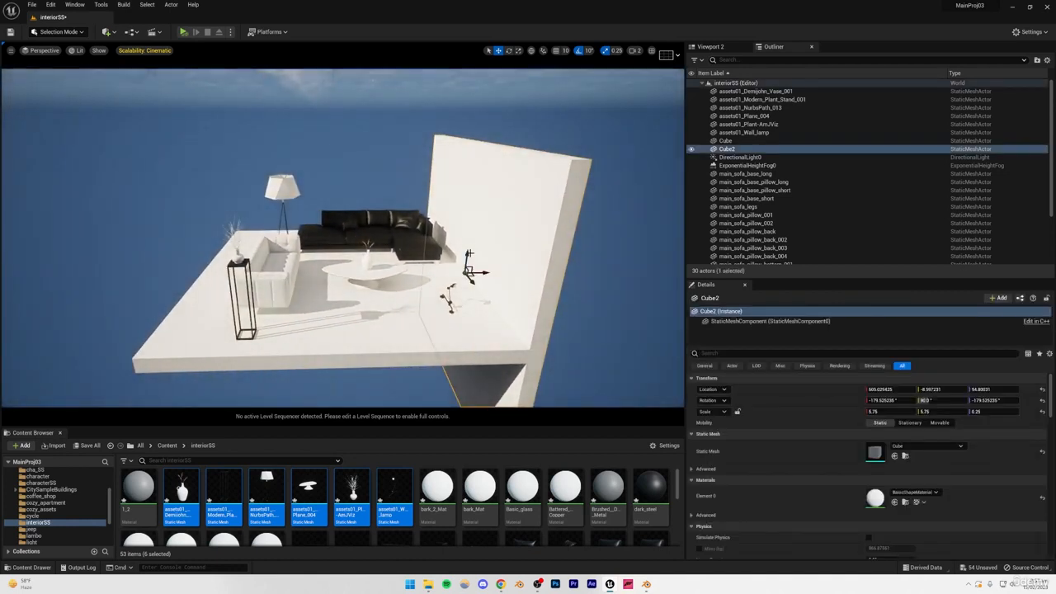
left_click_drag(468, 253, 476, 194)
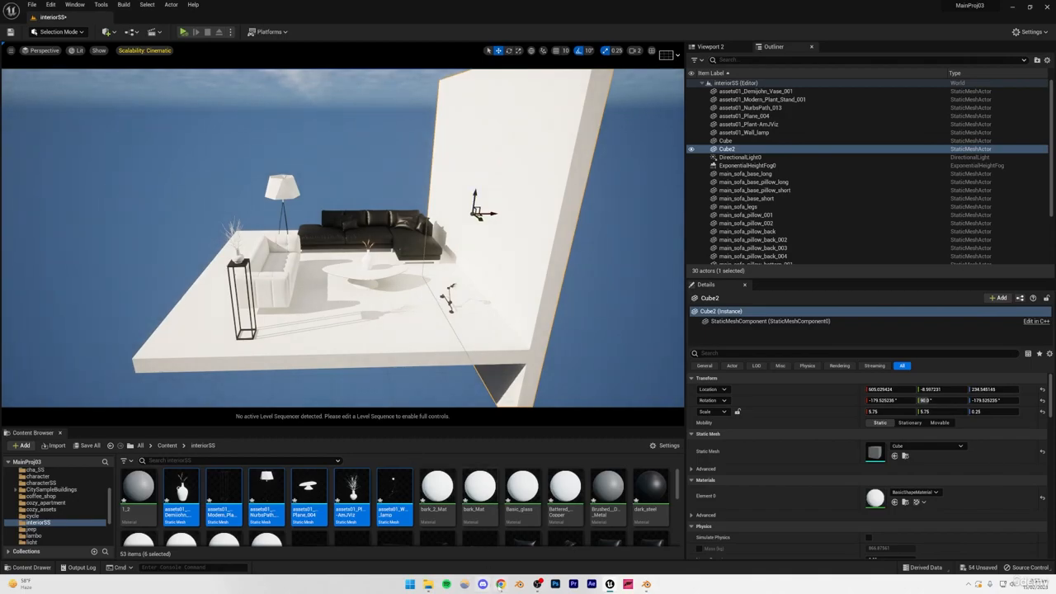
key("alt+Tab")
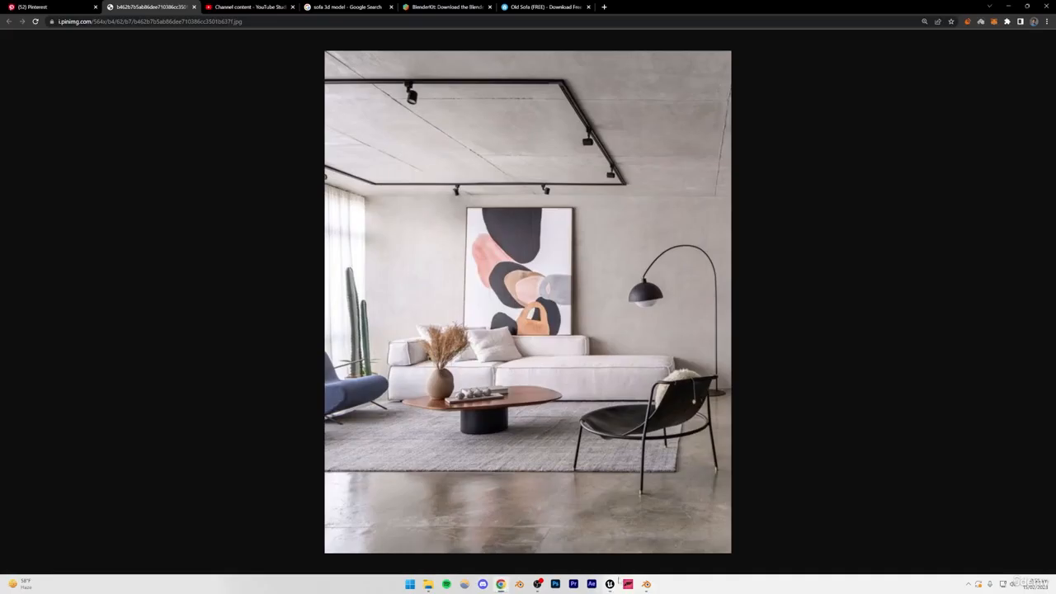
left_click(611, 585)
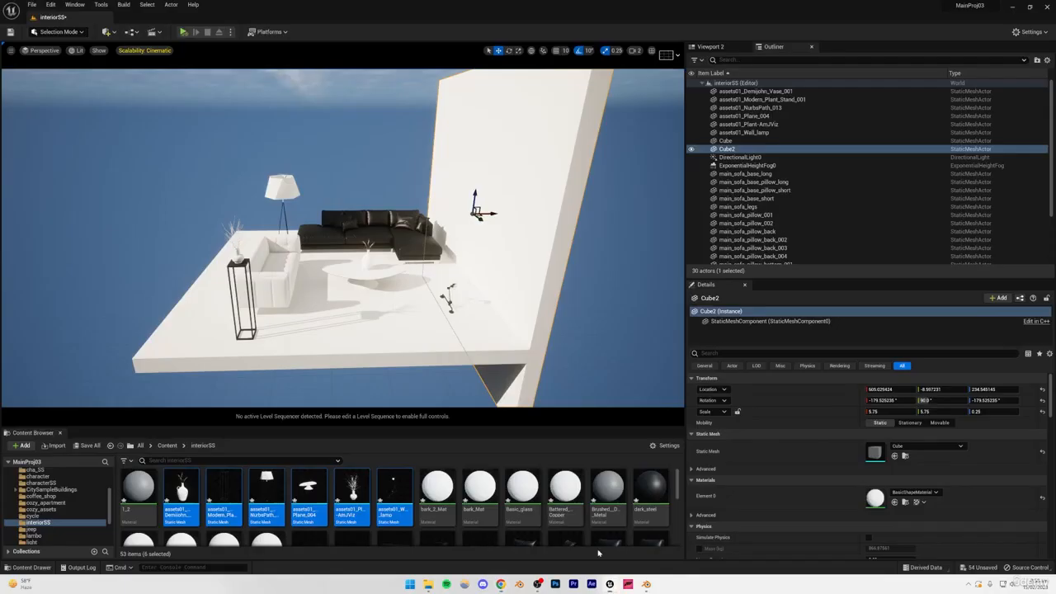
Step: Duplicate the wall to the opposite floor edge behind the white sofa and fit it flush at about X 4.4
right_click_drag(391, 169, 388, 148)
left_click_drag(510, 264, 222, 264, "alt")
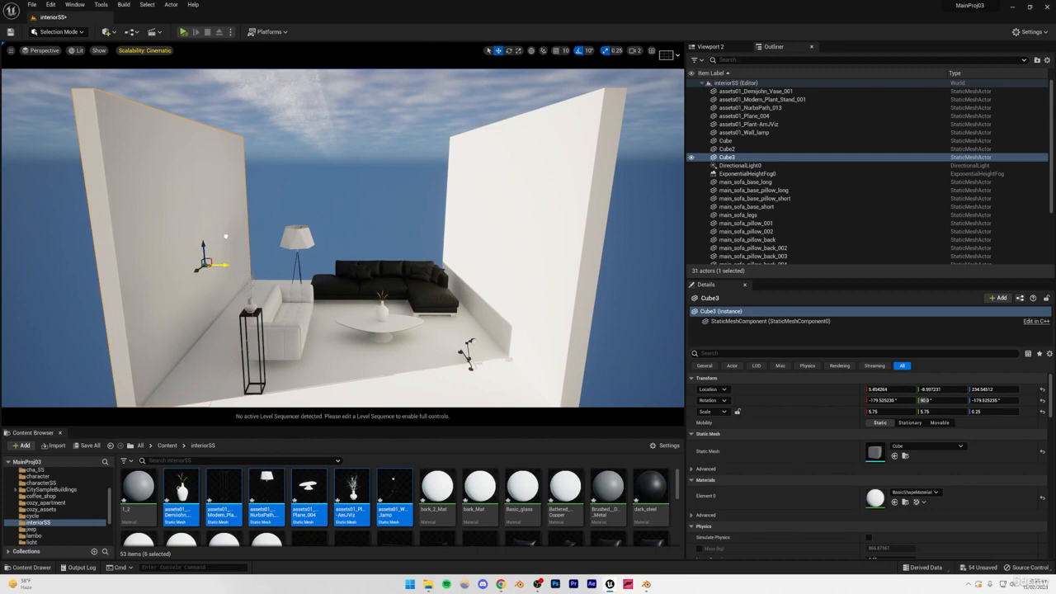
right_click_drag(342, 239, 281, 264)
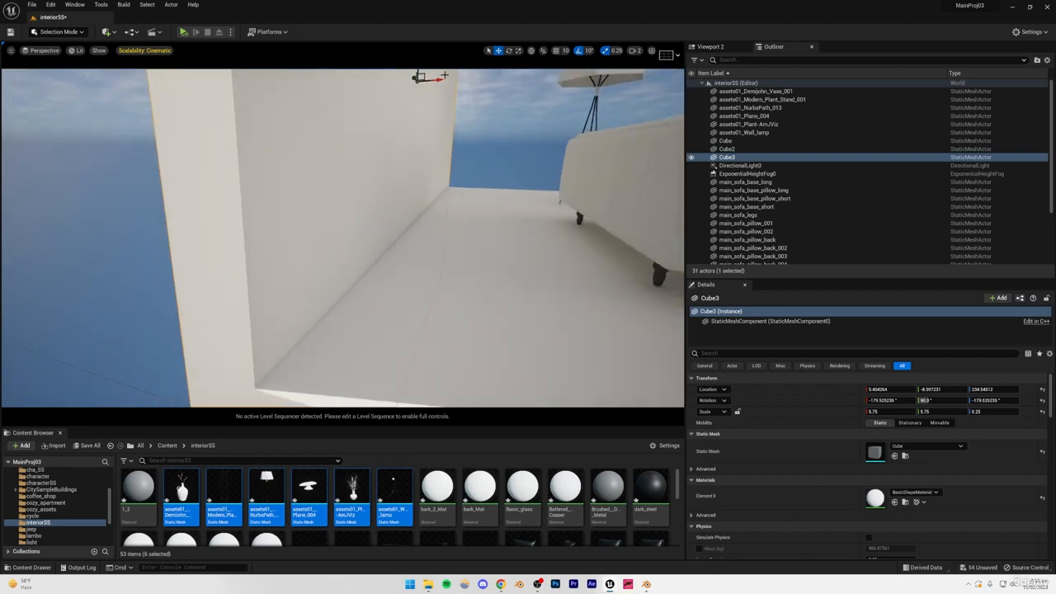
left_click_drag(437, 80, 440, 80)
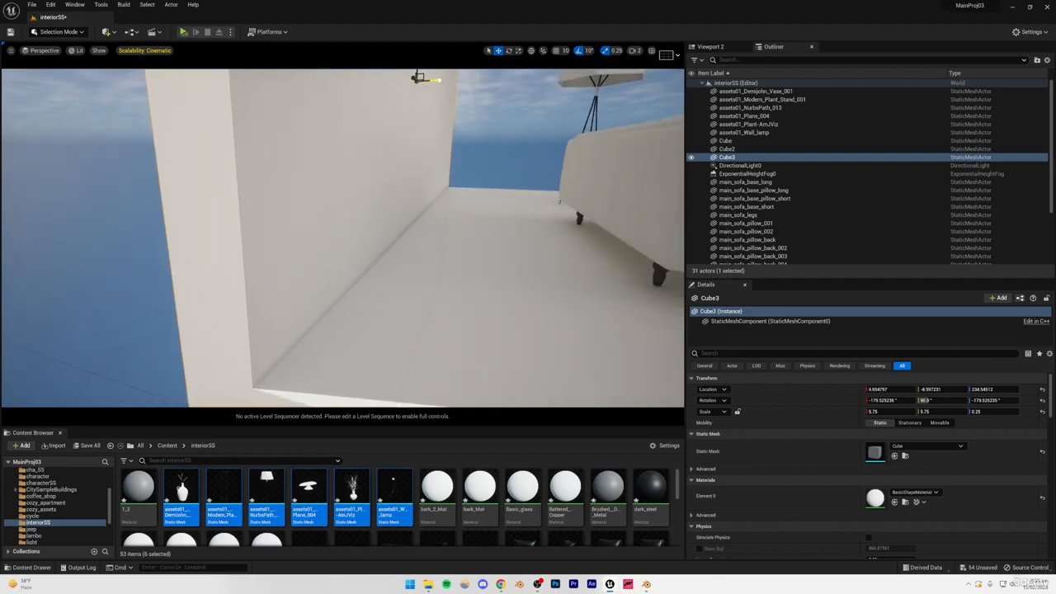
left_click(505, 157)
right_click_drag(505, 157, 367, 177)
Step: Select both side walls and duplicate them as a pair turned 90° about the vertical axis
left_click(201, 212)
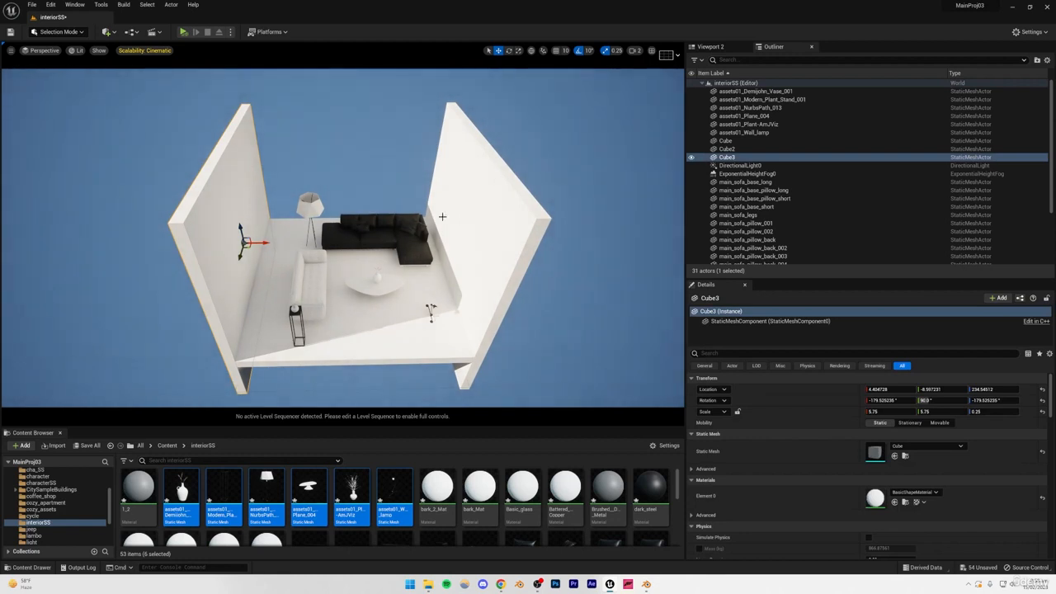
left_click(442, 216, "ctrl")
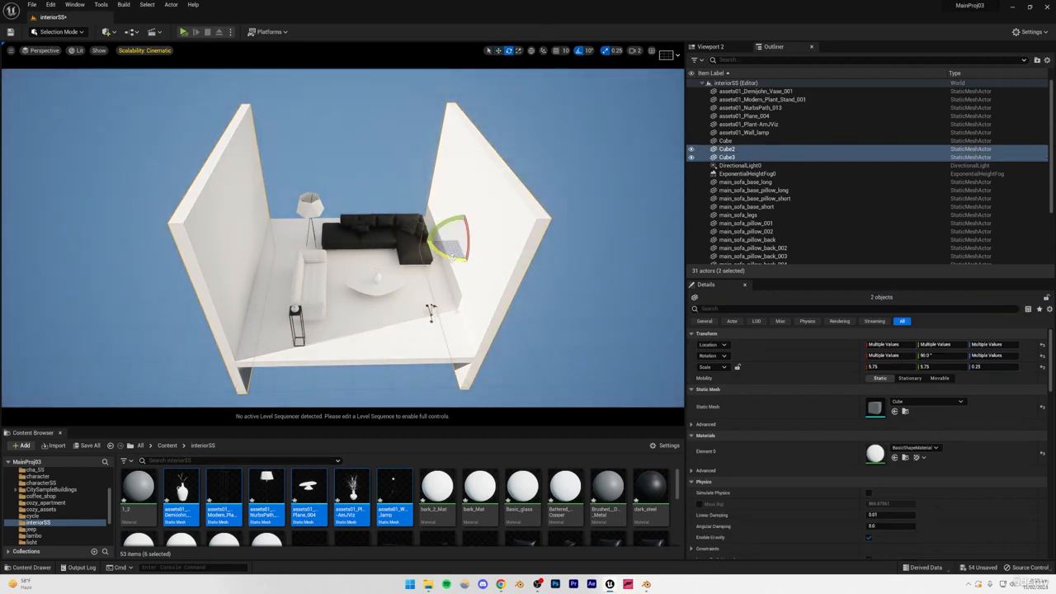
left_click_drag(487, 242, 456, 261, "alt")
Step: Position the duplicated pair of walls along the two open floor edges in the top view to enclose the room
left_click(42, 50)
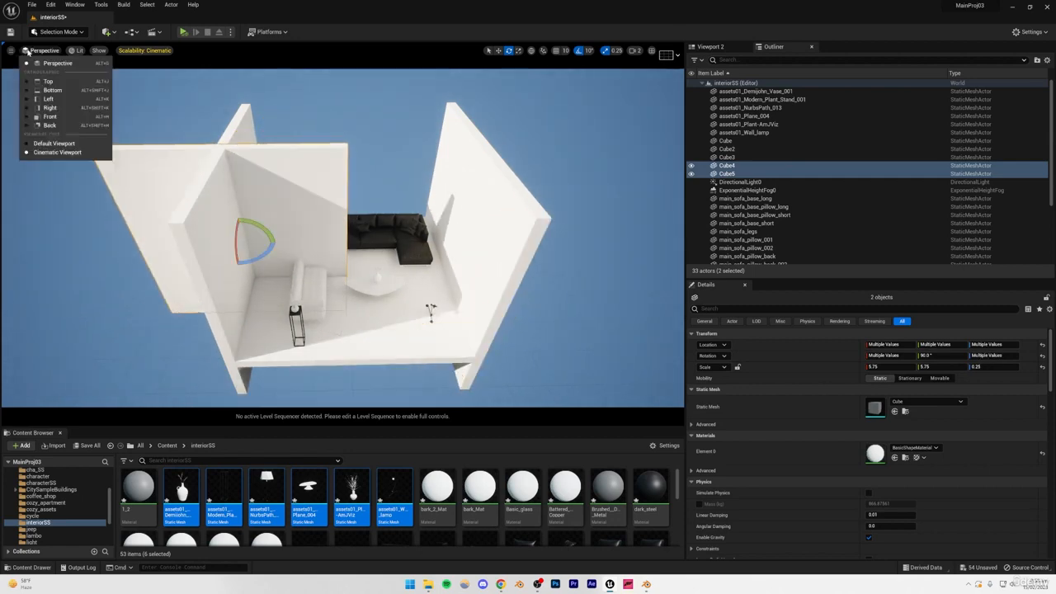
left_click(51, 81)
scroll(306, 217, "down", 3)
scroll(358, 231, "up", 10)
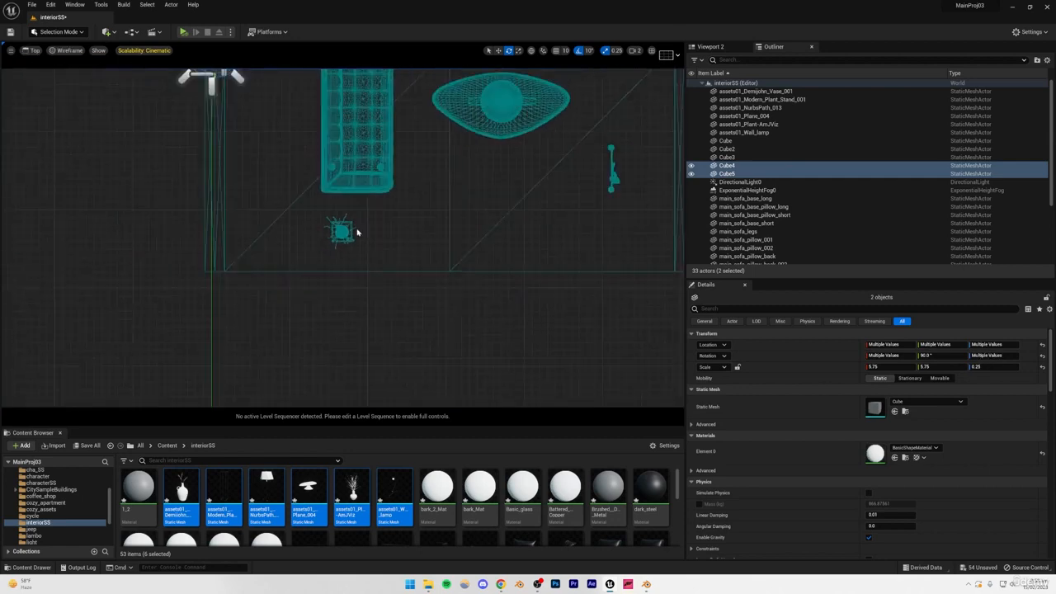
scroll(363, 202, "down", 4)
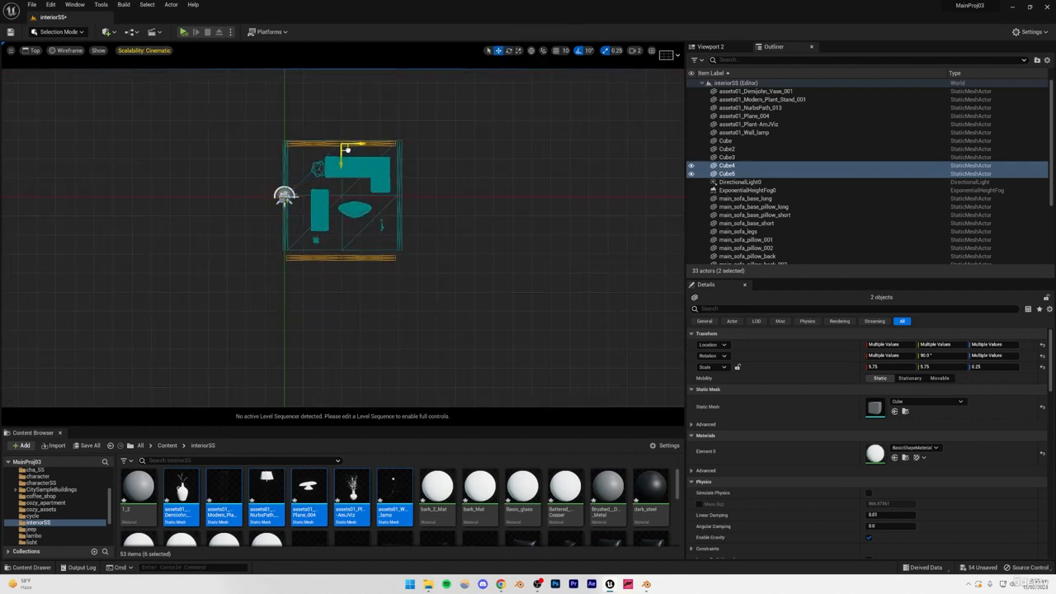
scroll(347, 144, "up", 5)
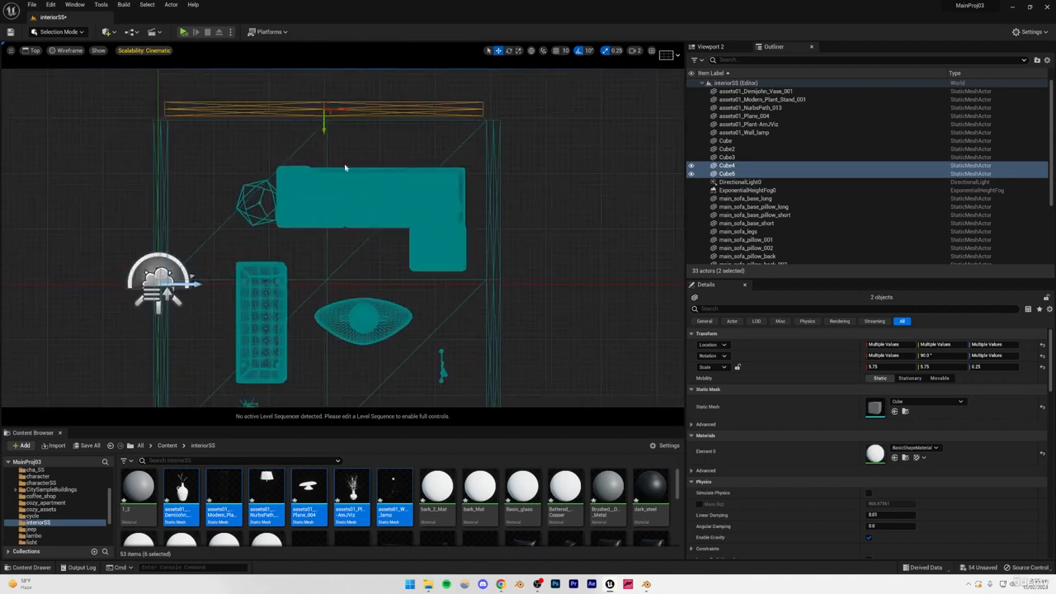
scroll(347, 165, "down", 4)
scroll(394, 330, "up", 3)
scroll(394, 330, "down", 2)
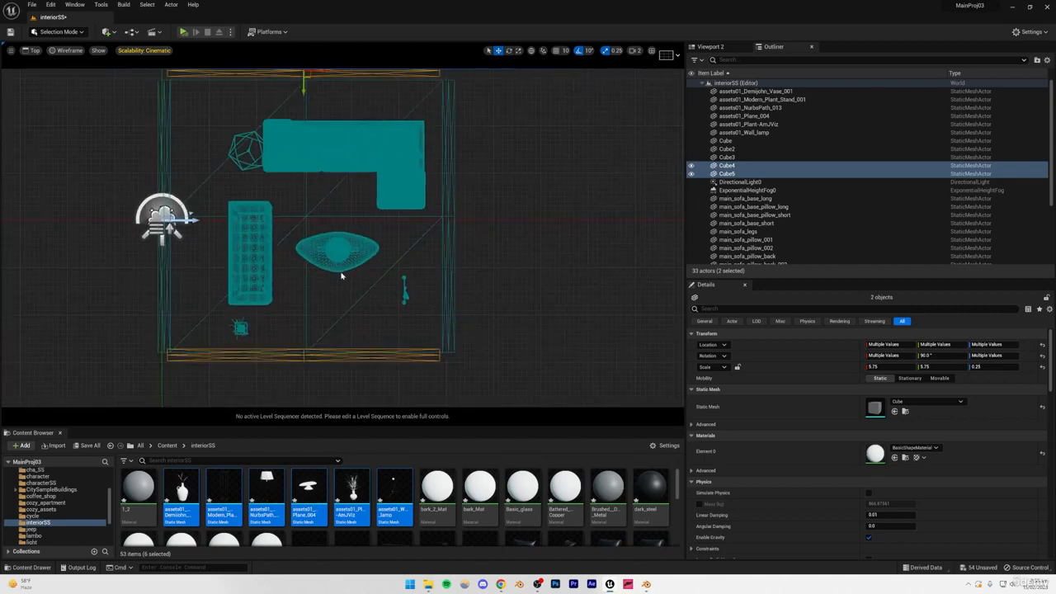
left_click_drag(303, 96, 306, 99)
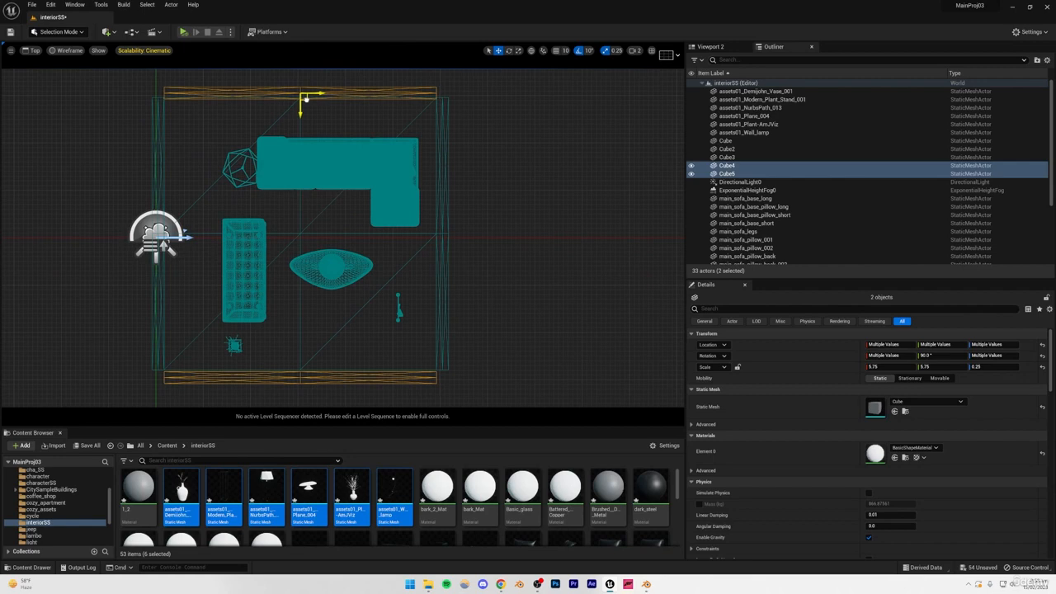
Step: Nudge the wall on the plant stand side inward against the side walls and return to the perspective view
left_click(295, 381)
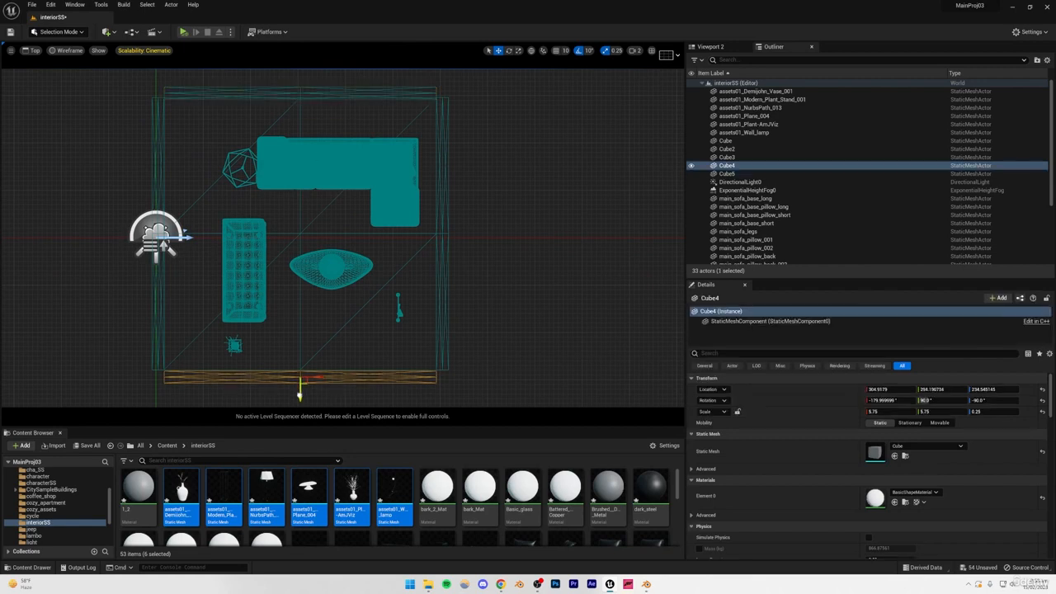
left_click_drag(299, 396, 299, 393)
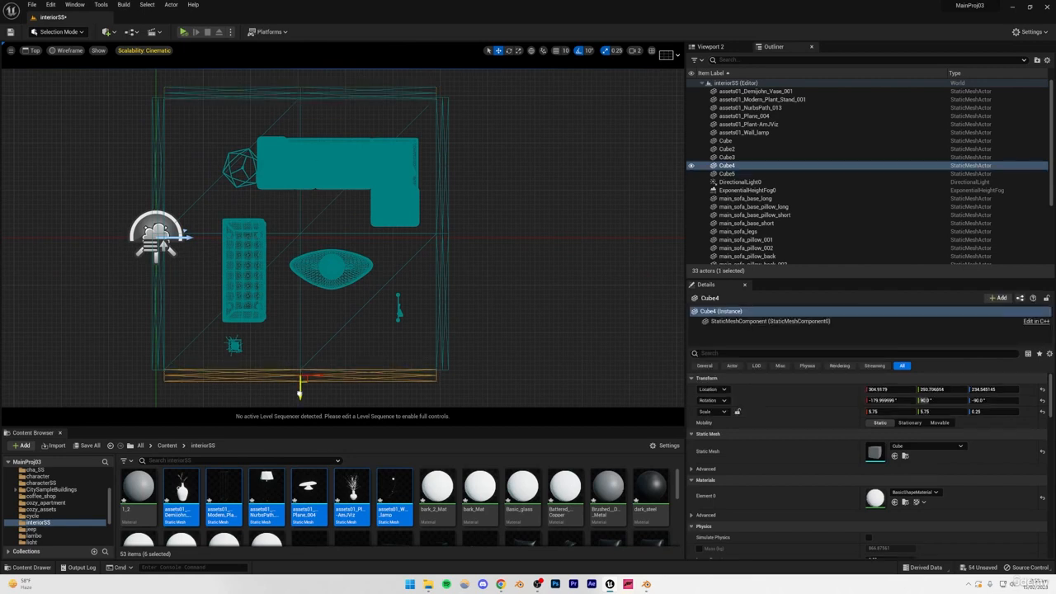
left_click(30, 50)
left_click(43, 71)
Step: Inspect the enclosed room from inside and above, selecting the wall lamp to check its position
left_click(515, 134)
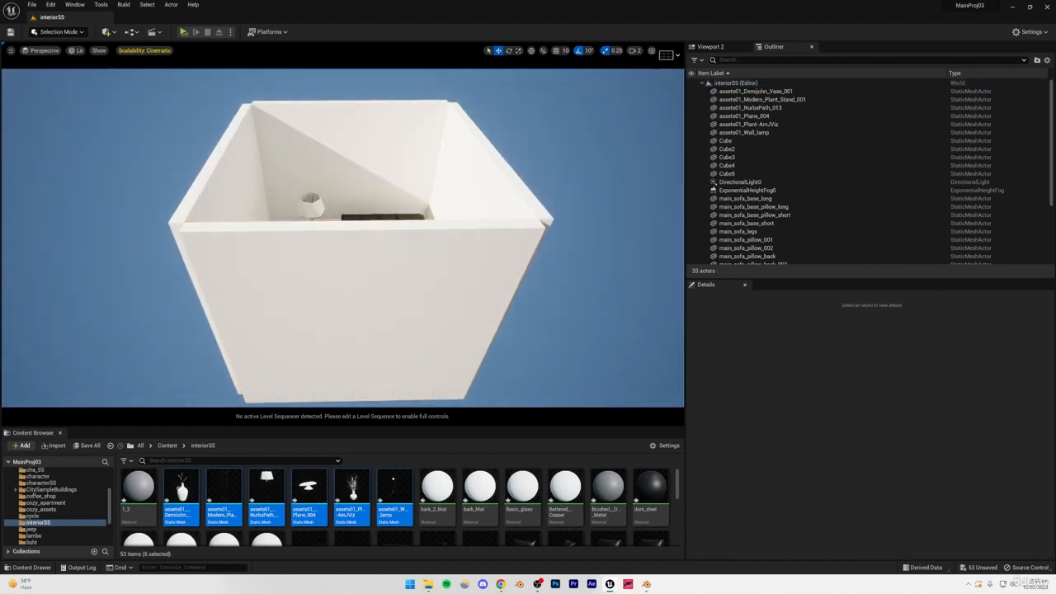
right_click_drag(514, 134, 499, 161)
right_click_drag(342, 237, 460, 162)
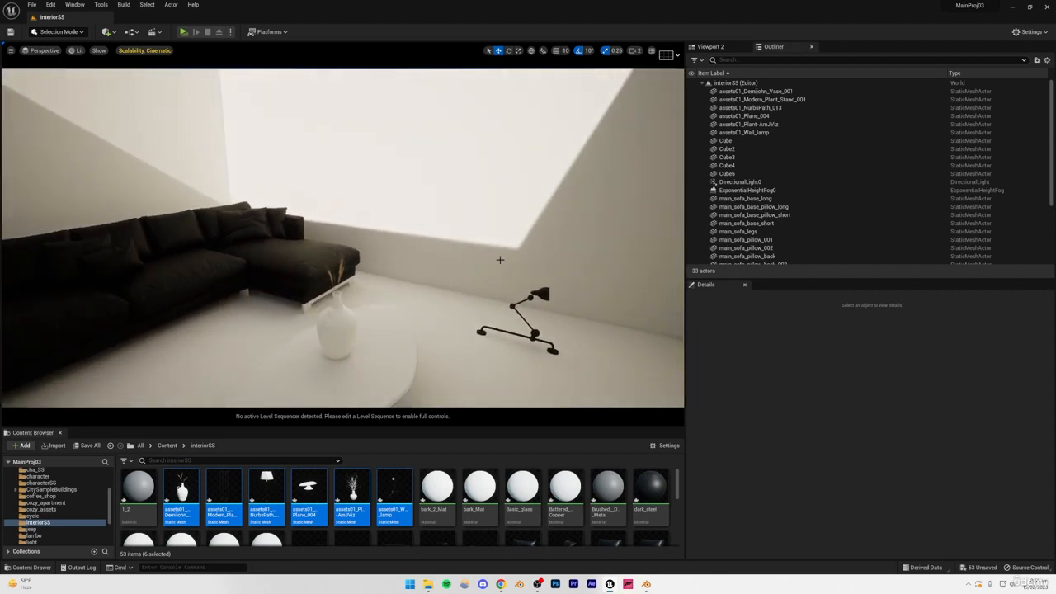
left_click(482, 330)
right_click_drag(433, 201, 341, 299)
right_click_drag(437, 295, 470, 305)
Step: Enlarge the floor in the top view to a scale of 8.5 along both X and Y
left_click(32, 50)
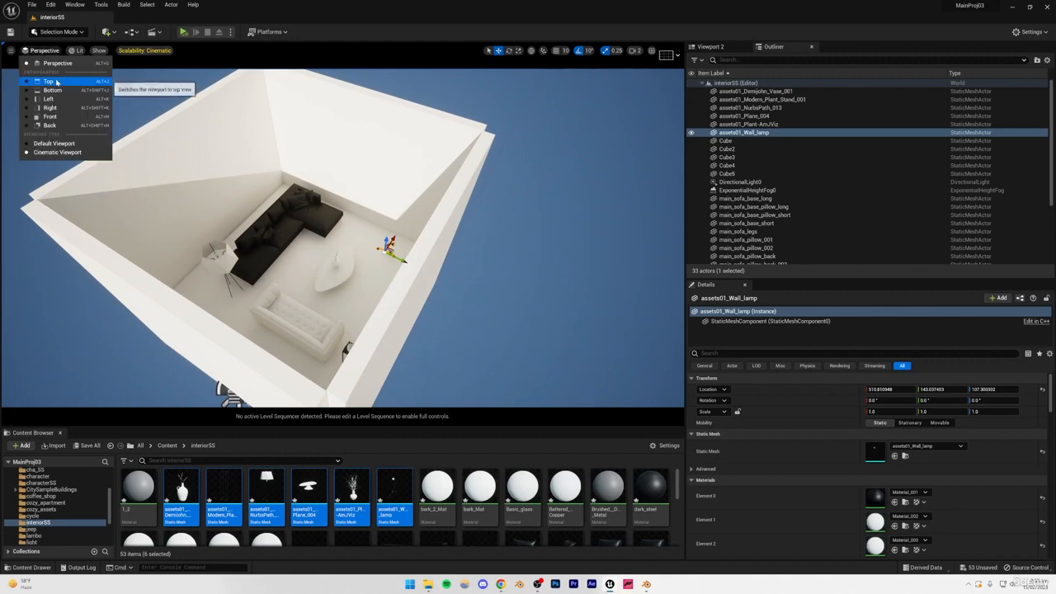
left_click(54, 86)
left_click(363, 293)
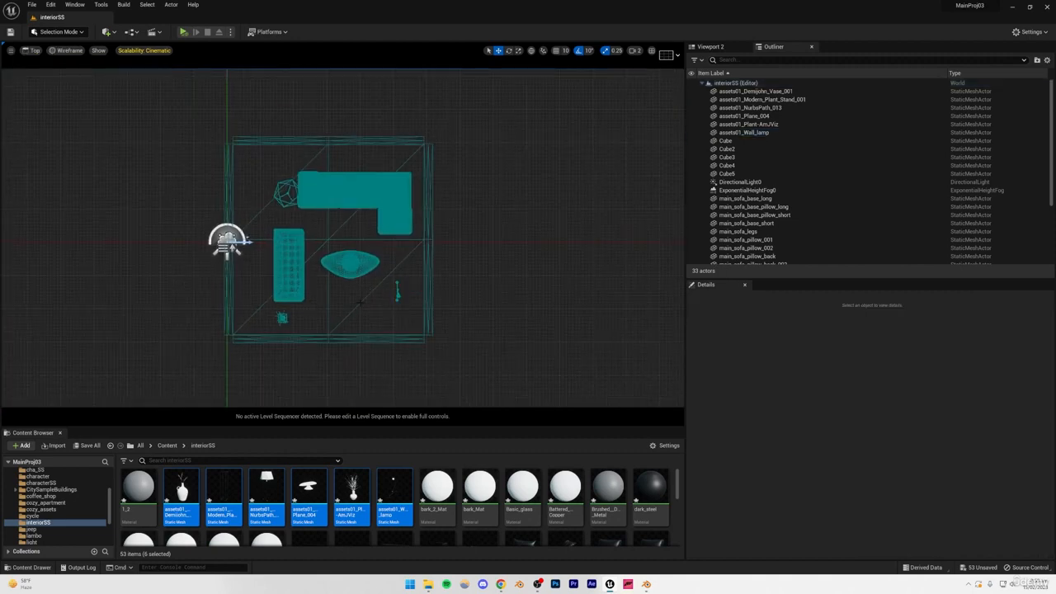
left_click(286, 280)
left_click(517, 52)
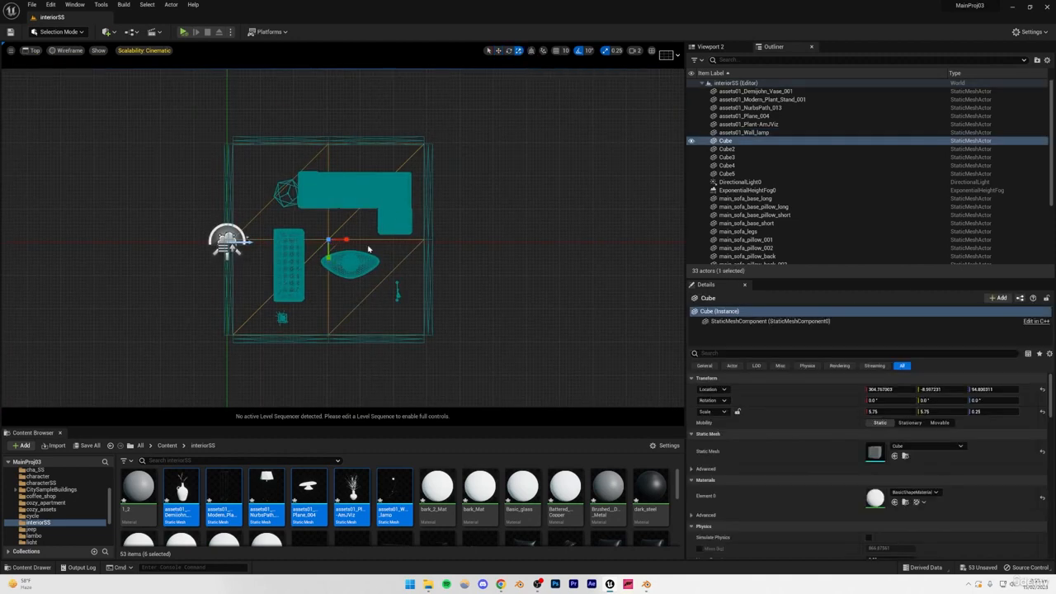
left_click_drag(334, 245, 400, 231)
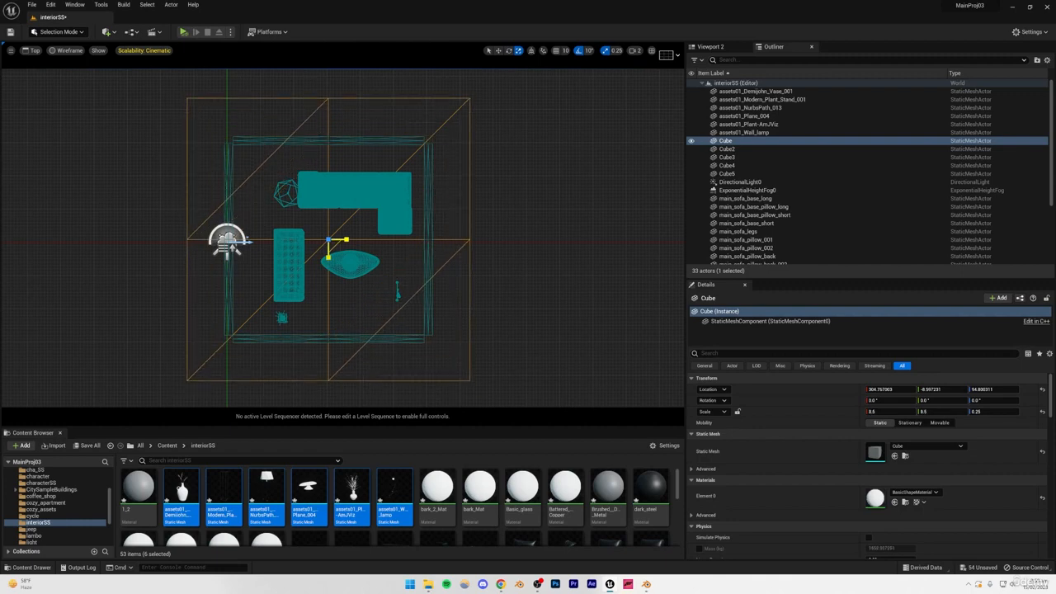
Step: Move the wall behind the white sofa and the wall beside the plant stand together to the enlarged floor's corner
left_click(306, 339)
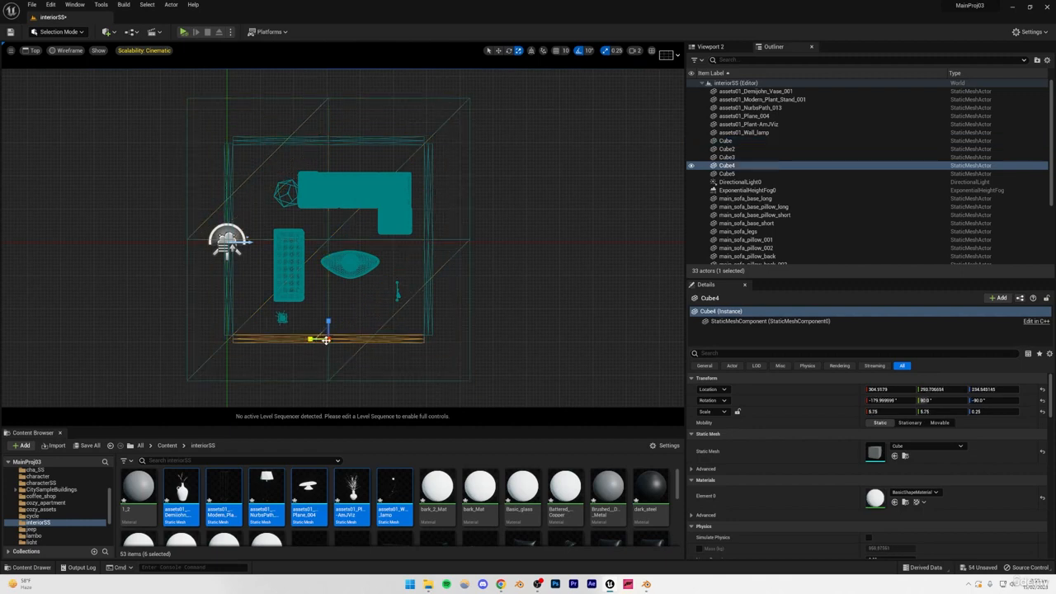
left_click(227, 285, "ctrl")
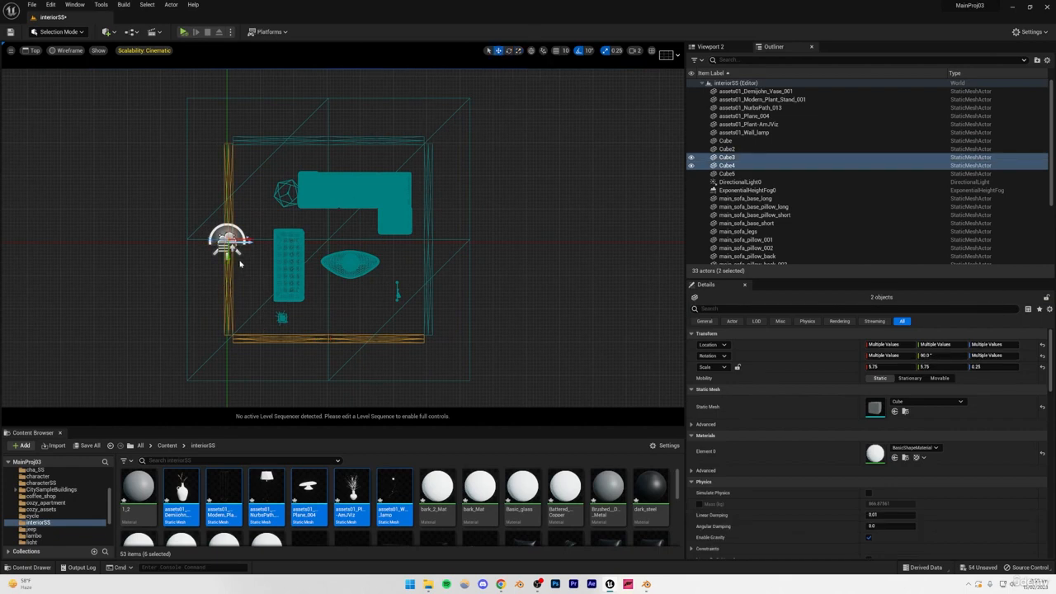
left_click_drag(240, 263, 190, 288)
left_click(152, 179)
Step: Lengthen the wall behind the white sofa to a Y scale of 8.75 and slide it to span its floor edge
left_click(181, 287)
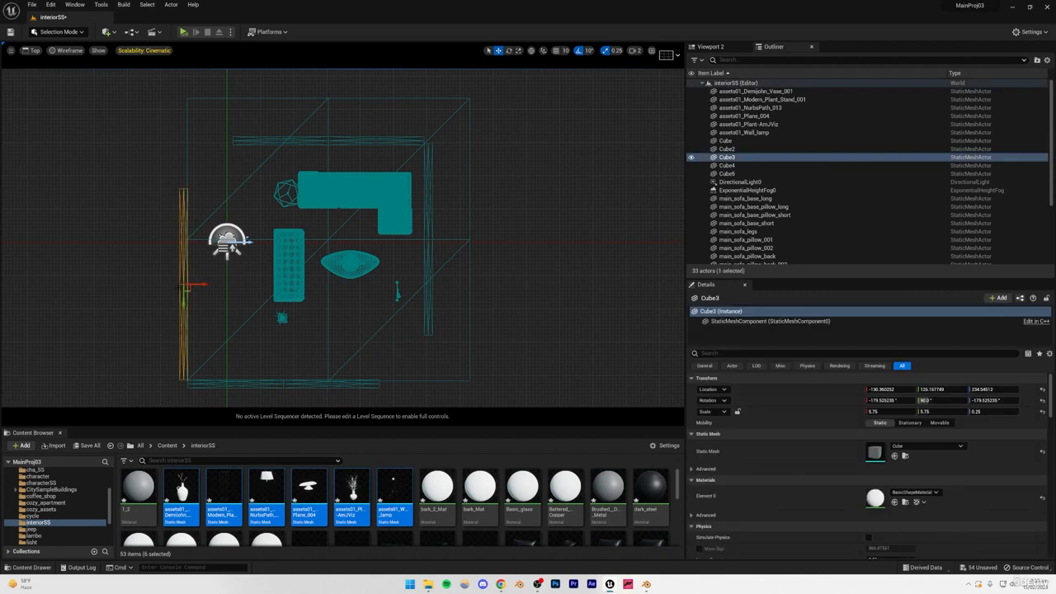
left_click(518, 51)
scroll(228, 282, "down", 3)
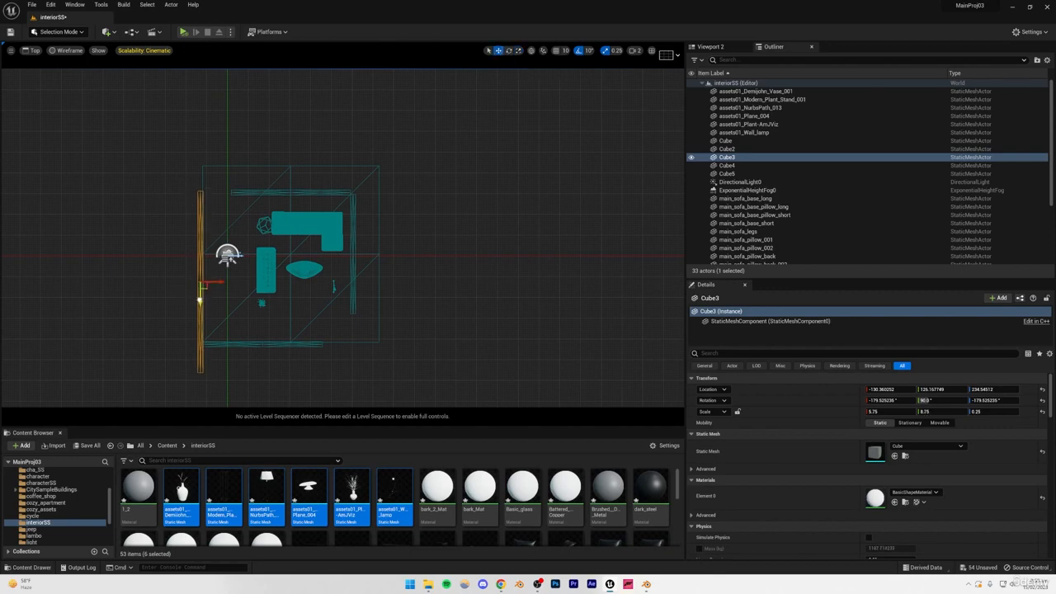
left_click_drag(200, 300, 199, 274)
Step: Lengthen the wall on the plant stand side to a Y scale of 9.75 and slide it to start at the floor corner
left_click(262, 345)
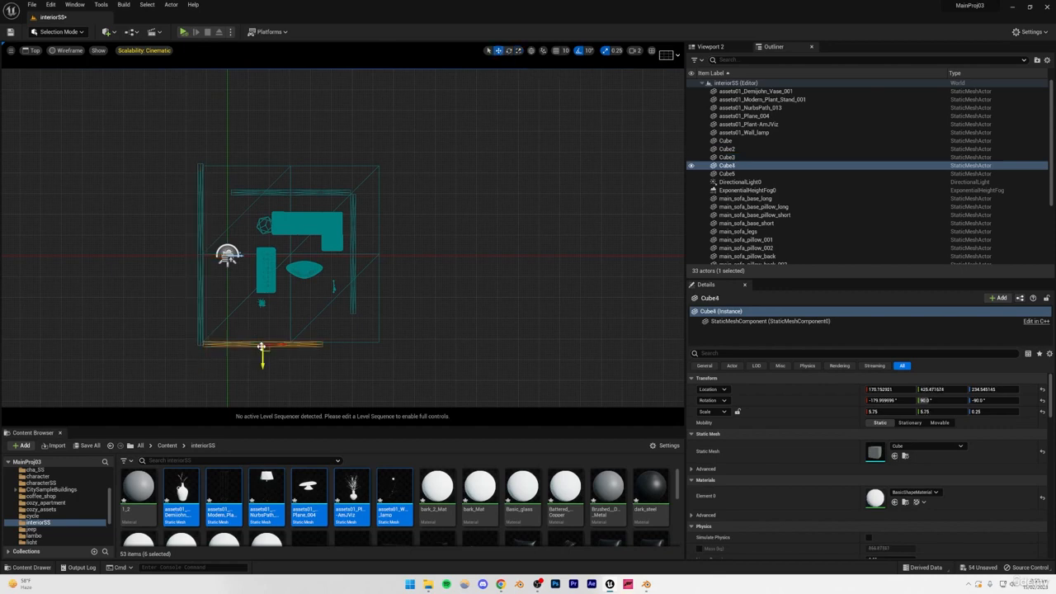
left_click(519, 51)
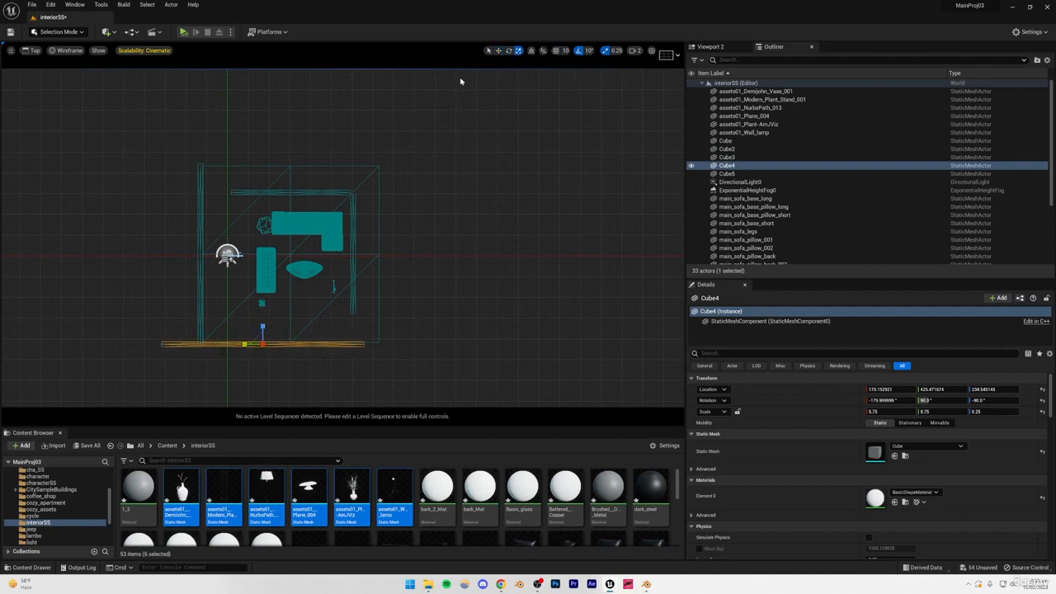
left_click_drag(282, 343, 314, 344)
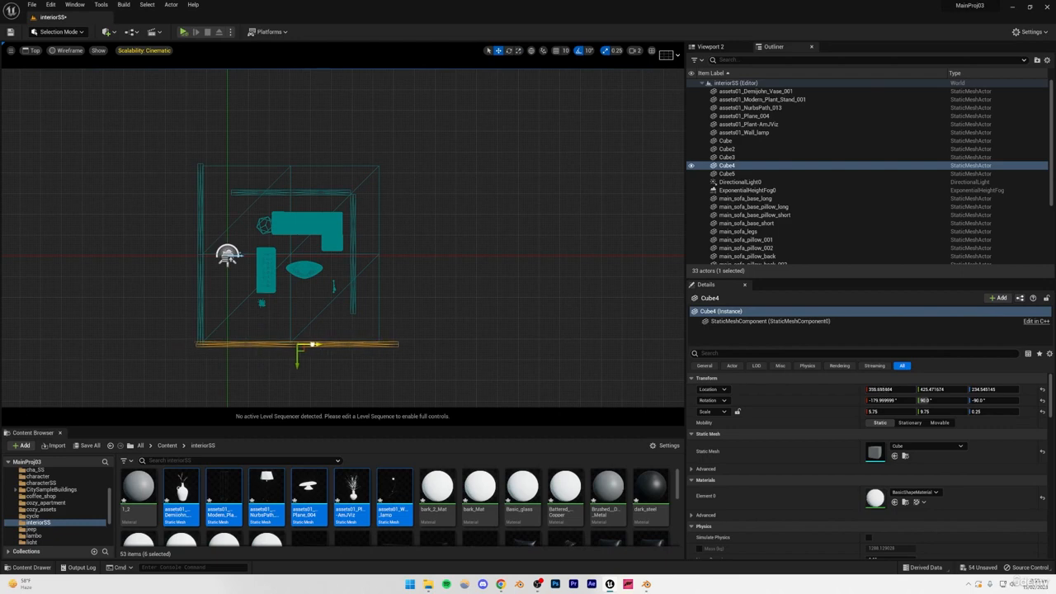
Step: Move the wall beside the wall lamp outward to the enlarged floor's edge at about X 740
left_click(352, 229)
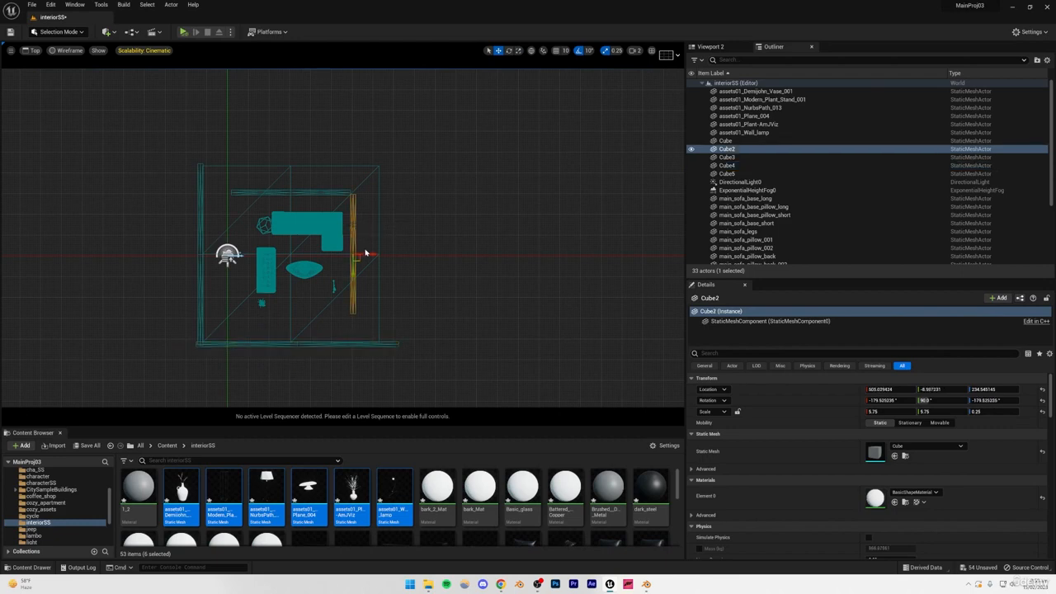
left_click(372, 256)
left_click(352, 245)
left_click_drag(363, 254, 393, 254)
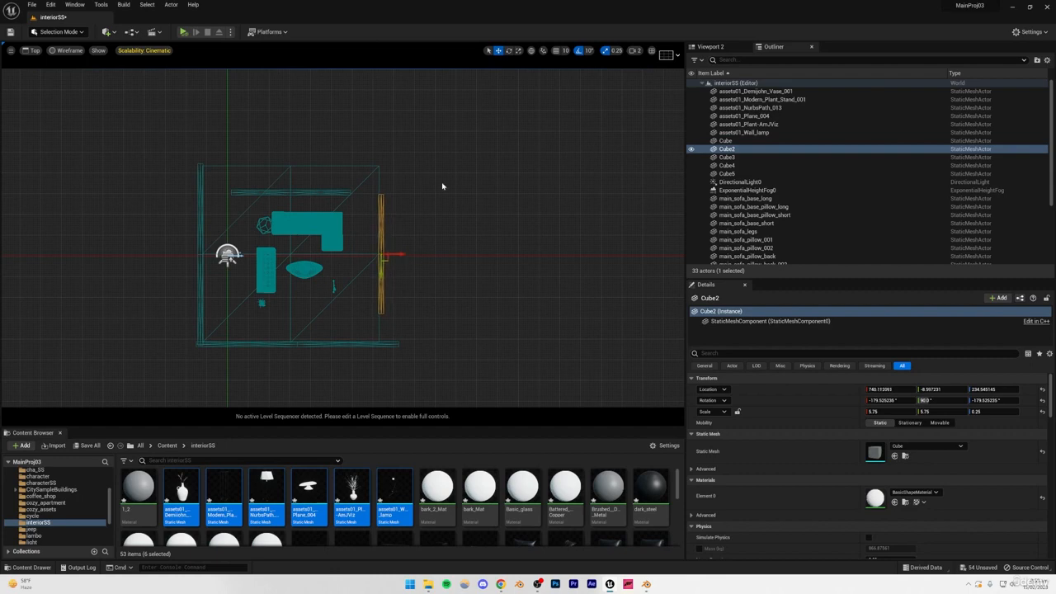
Step: Widen the Cube5 wall behind the L-shaped sofa to a Y scale of 9.25 and move it outward to close the room
left_click(518, 51)
left_click(299, 188)
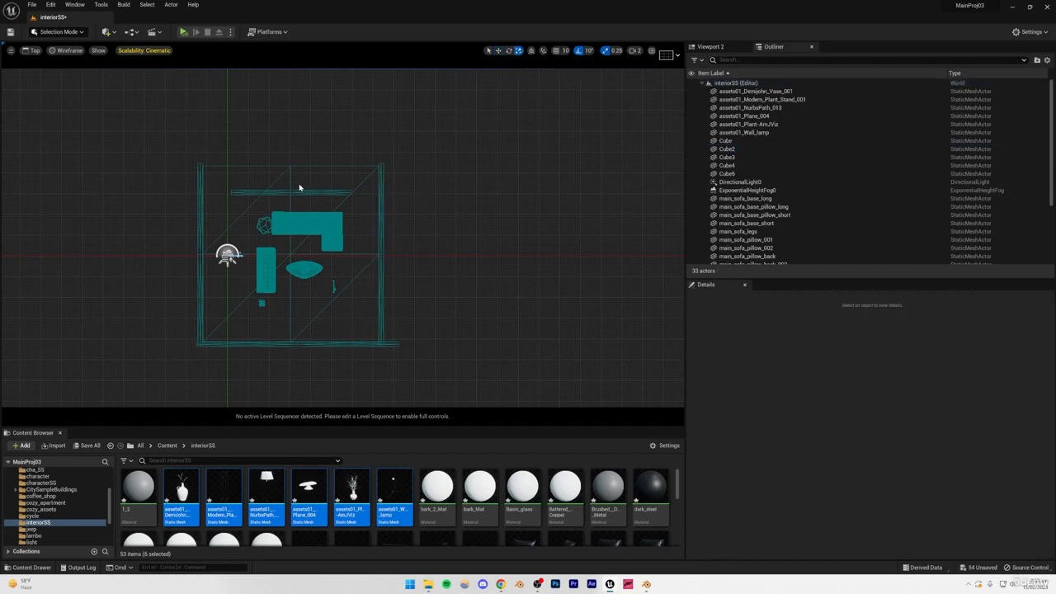
left_click(299, 194)
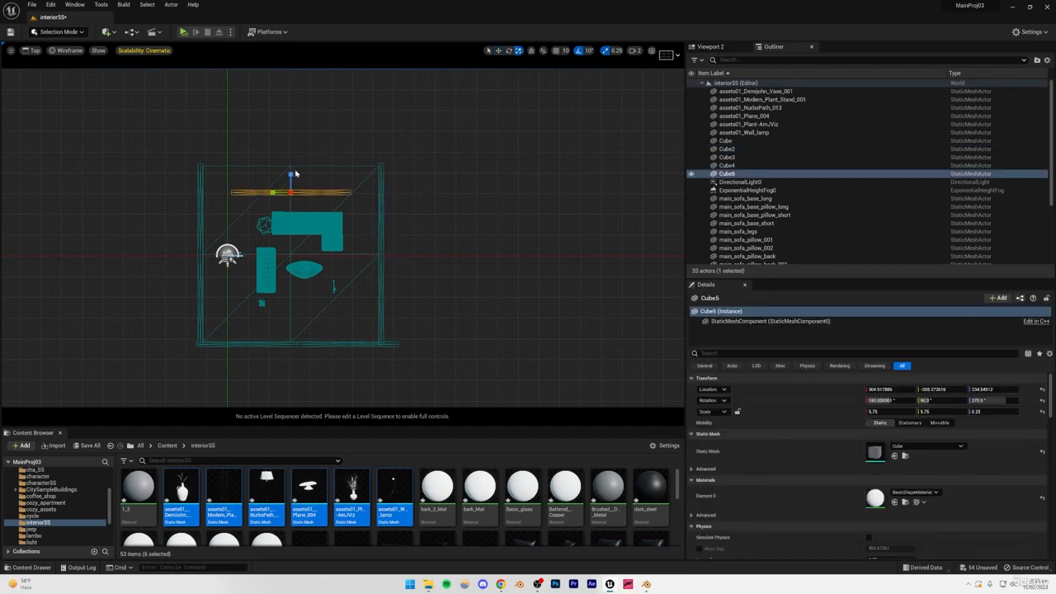
left_click(497, 51)
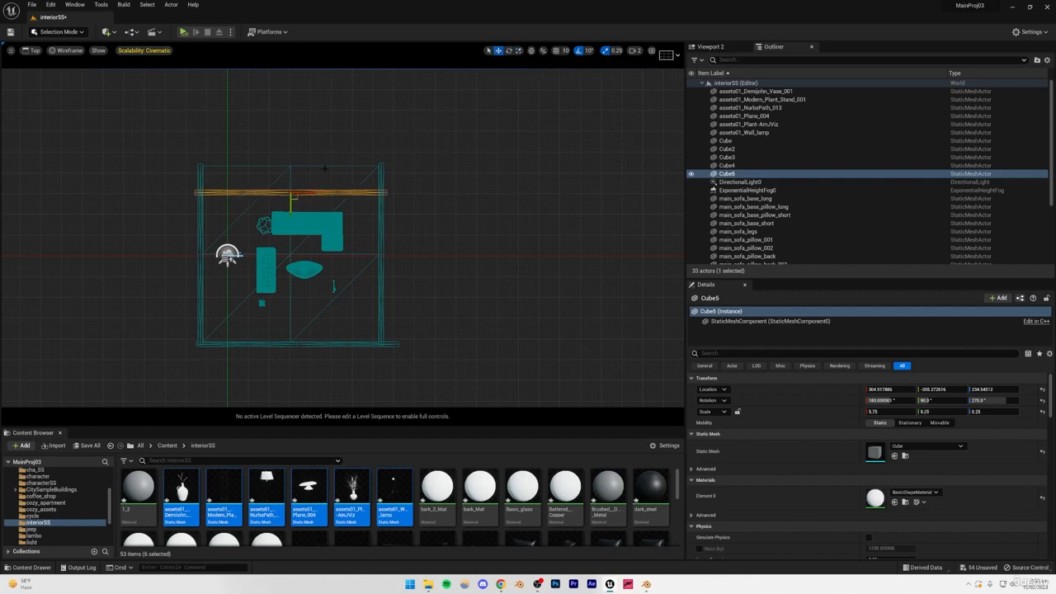
left_click_drag(289, 209, 291, 181)
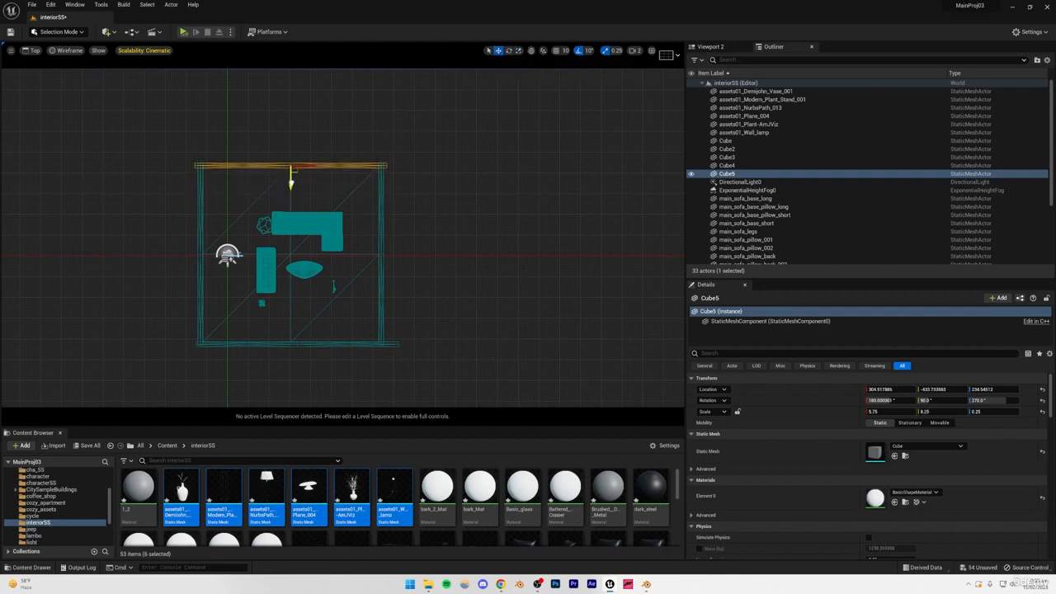
Step: Return the viewport to perspective and examine the walls and furniture layout from inside the room
left_click(33, 51)
left_click(45, 66)
left_click(560, 89)
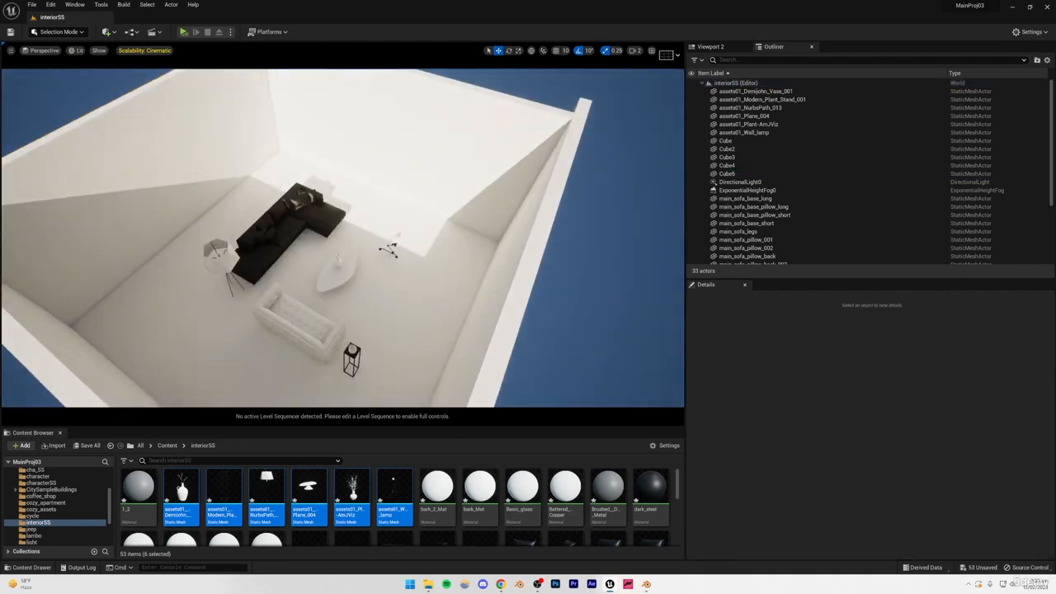
key("w")
right_click_drag(560, 89, 507, 103)
key("q")
key("d")
key("s")
Step: Select all six assets01 decor meshes, every main_sofa part and sofa1, and move them together along X toward the side wall near the L-shaped sofa
left_click(375, 169)
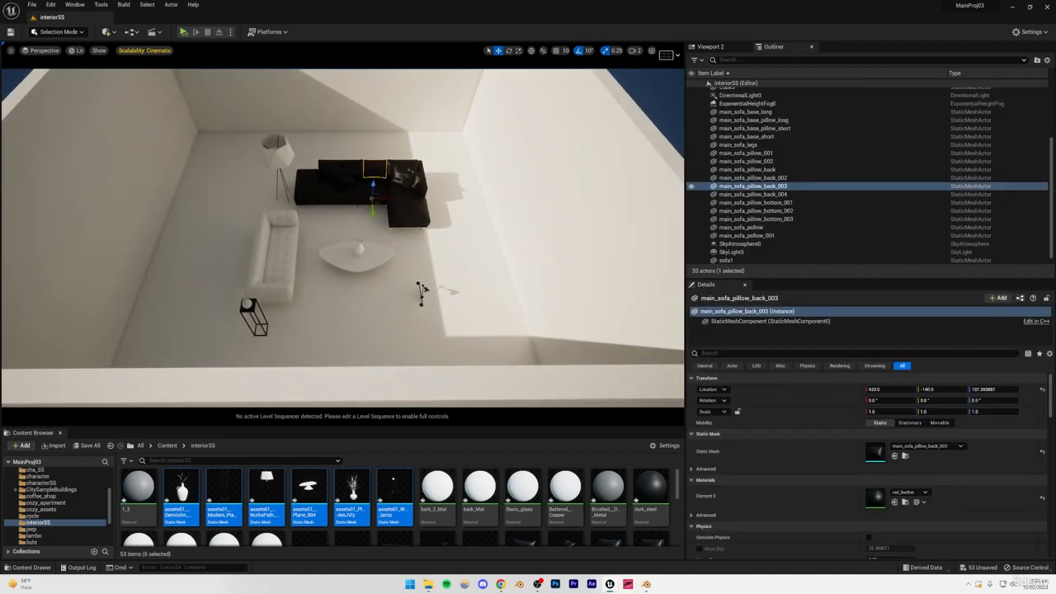
scroll(726, 94, "up", 5)
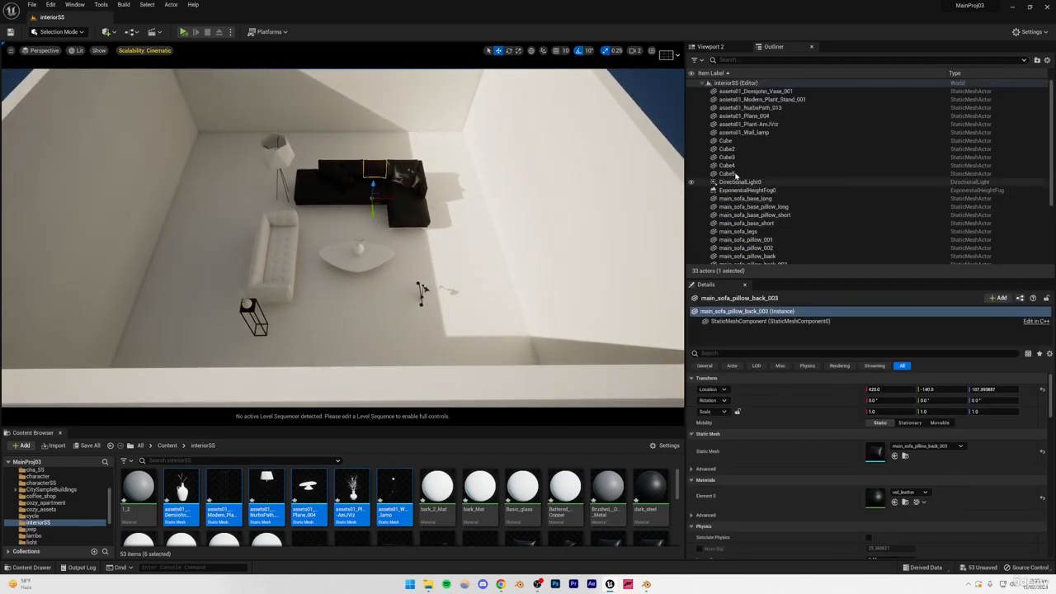
left_click(726, 91)
left_click(743, 132, "shift")
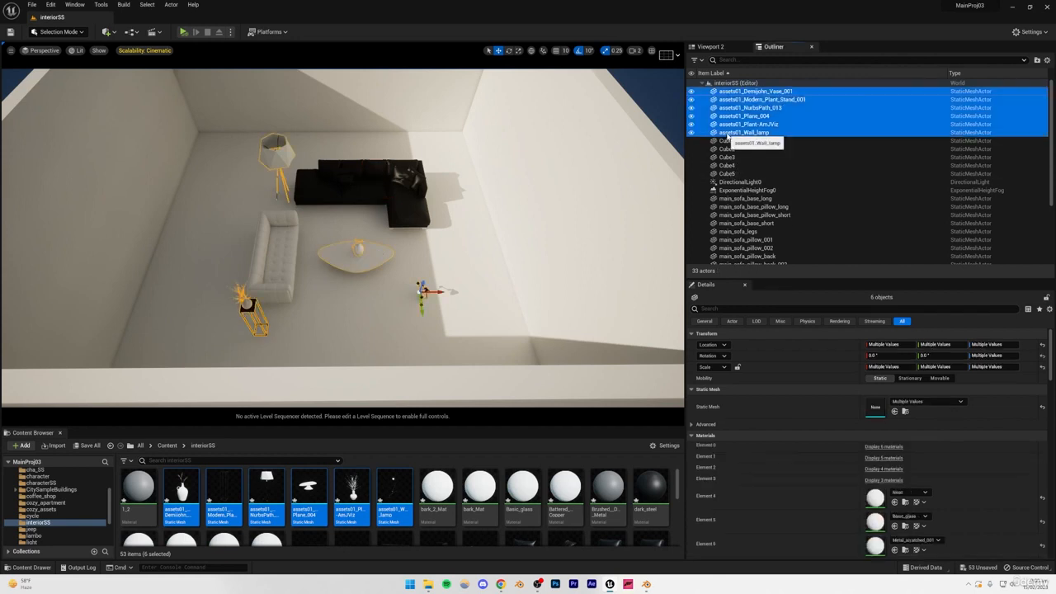
left_click(742, 198, "ctrl")
scroll(740, 205, "down", 3)
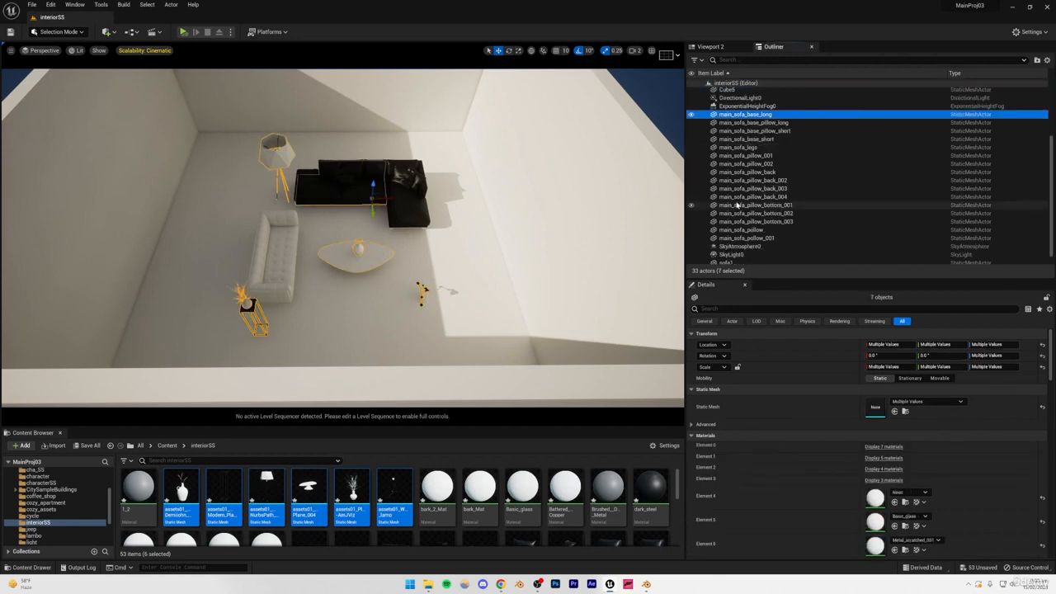
left_click(738, 205, "ctrl+shift")
scroll(739, 216, "down", 1)
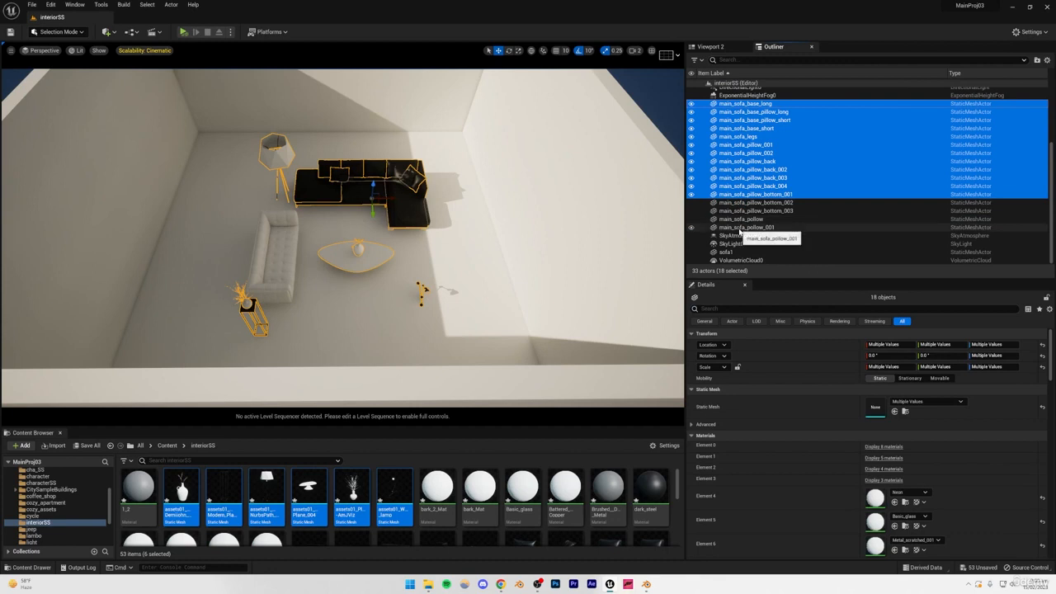
left_click(738, 227, "ctrl+shift")
left_click(726, 252, "ctrl")
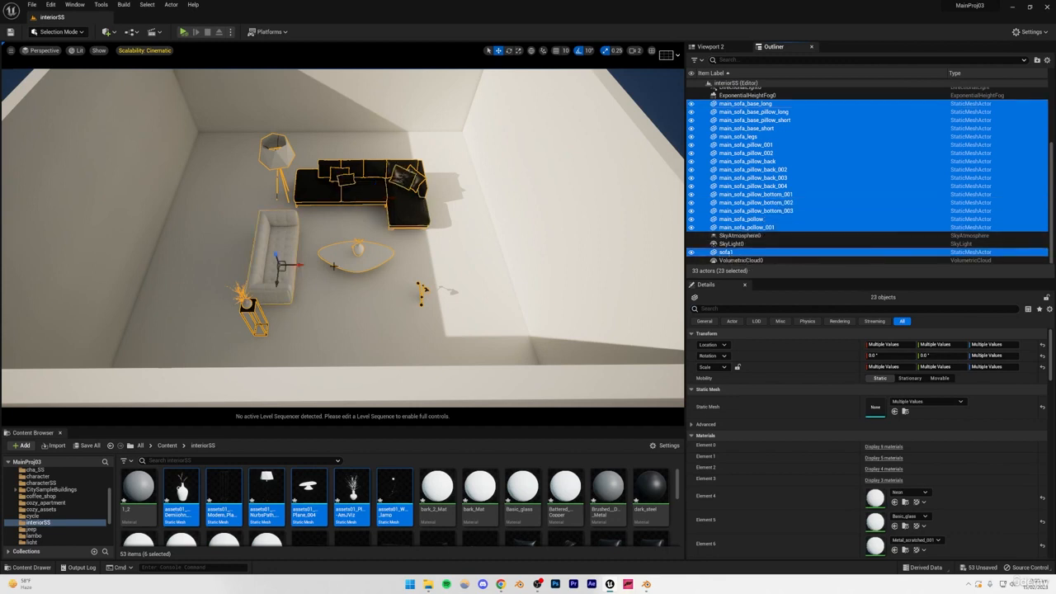
left_click_drag(290, 265, 350, 262)
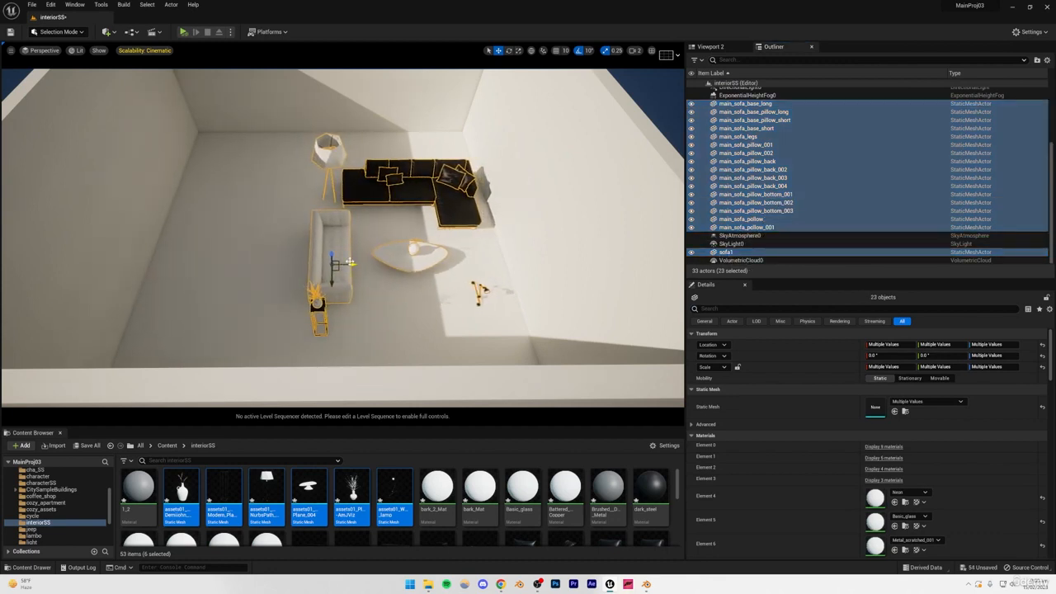
Step: In the top view, move the selected furniture group closer to the wall behind the L-shaped sofa
left_click(43, 51)
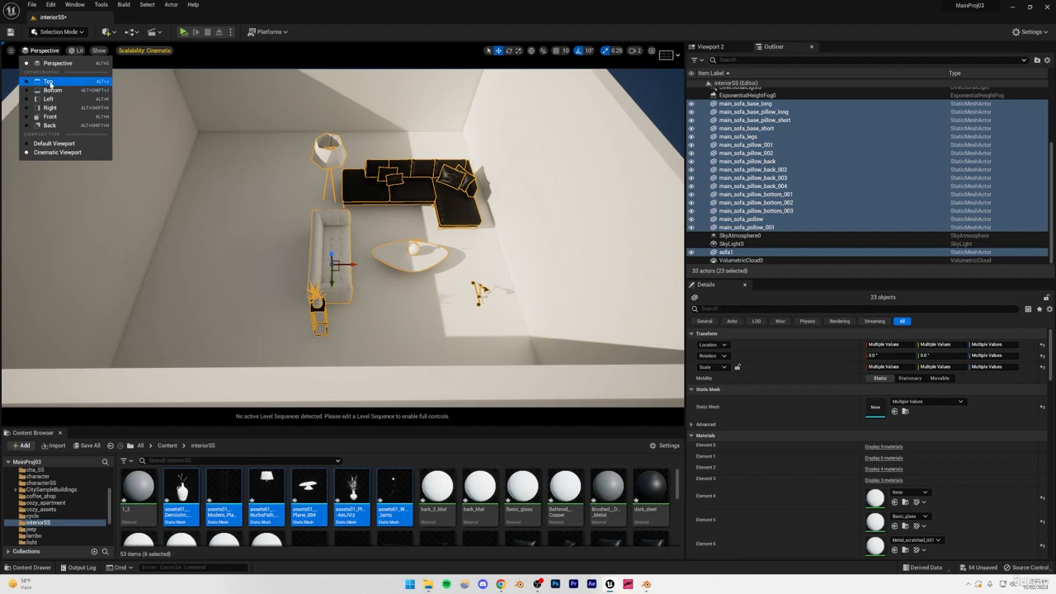
left_click(48, 81)
scroll(299, 231, "up", 5)
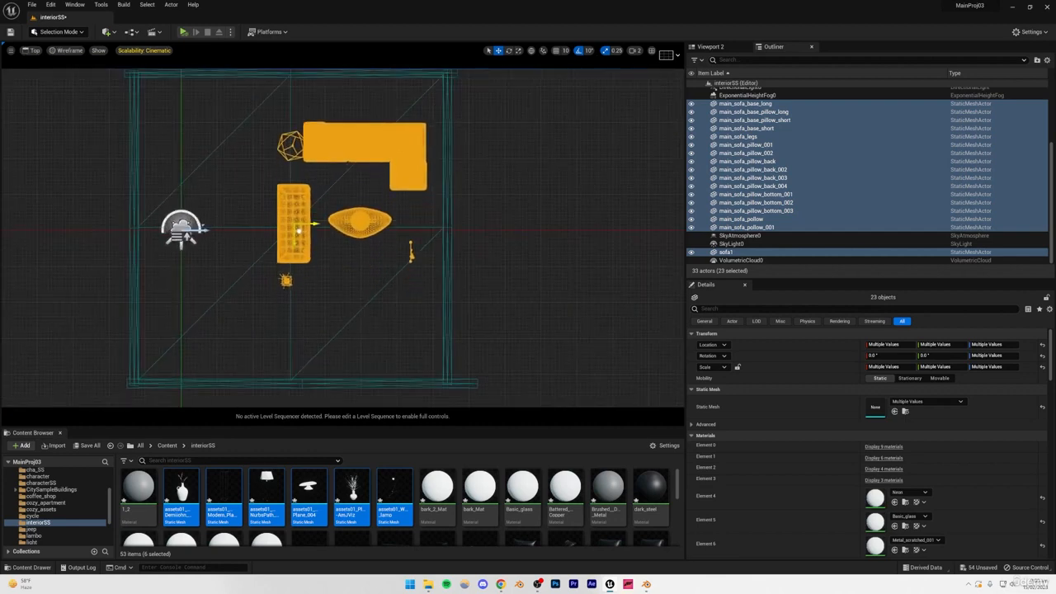
left_click_drag(299, 231, 303, 199)
Step: Return the viewport to perspective, clear the furniture selection and save the level
left_click(33, 50)
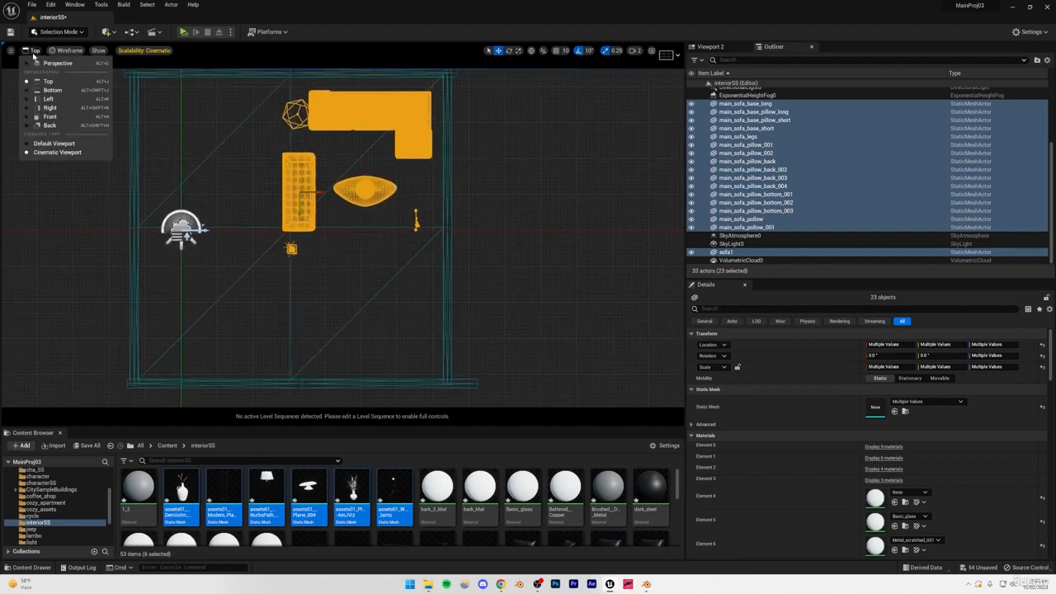
left_click(41, 66)
right_click_drag(401, 198, 284, 195)
right_click_drag(665, 107, 652, 82)
key("Escape")
key("ctrl+s")
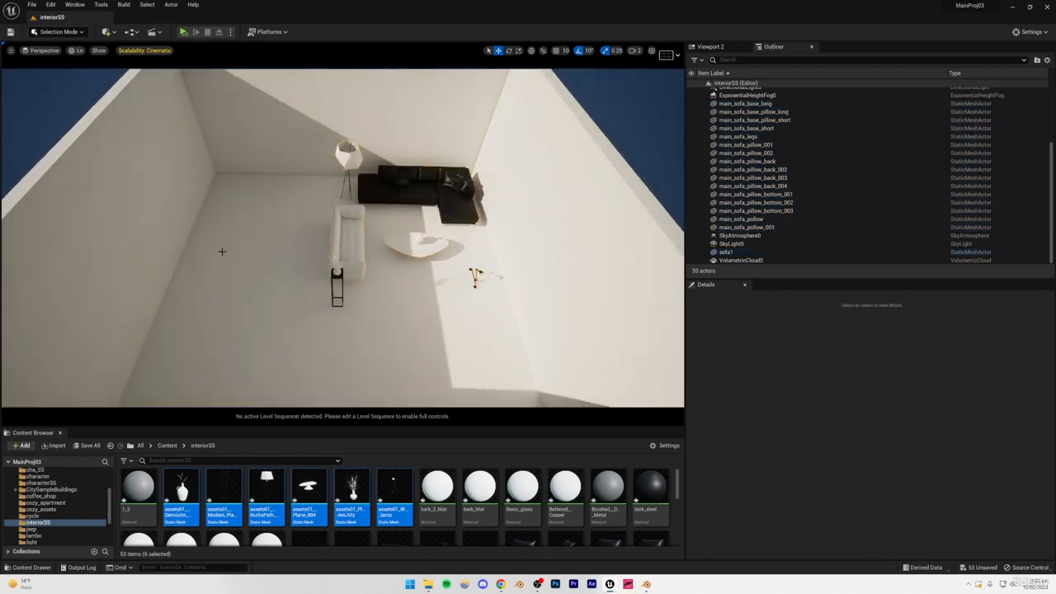
Step: Select the wall lamp on the floor and rotate it 90° about X so that it stands upright
right_click_drag(222, 250, 339, 188)
left_click(452, 329)
right_click_drag(452, 328, 482, 301)
left_click(509, 50)
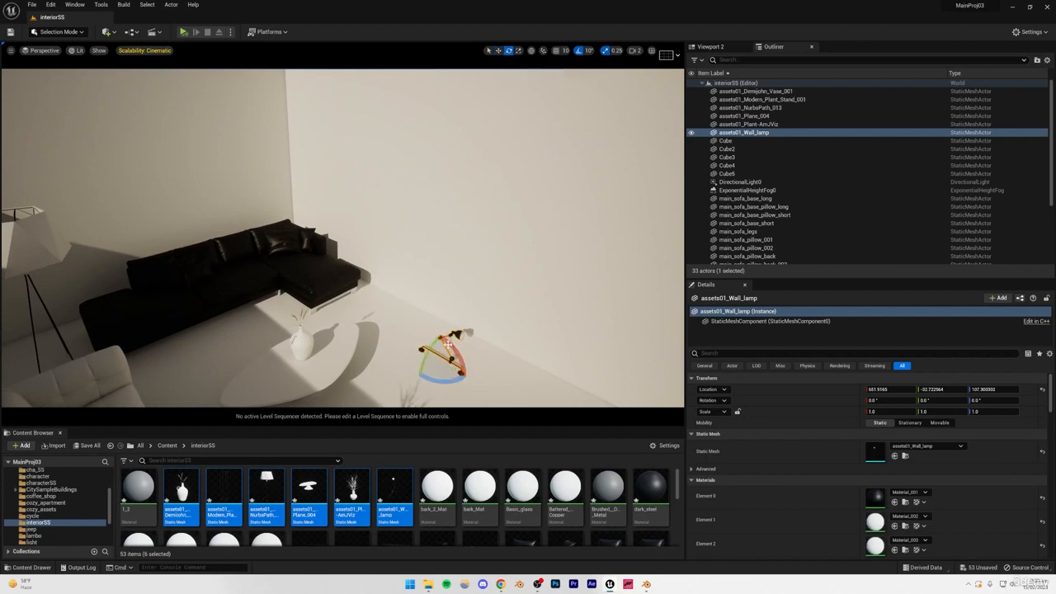
left_click_drag(450, 338, 467, 378)
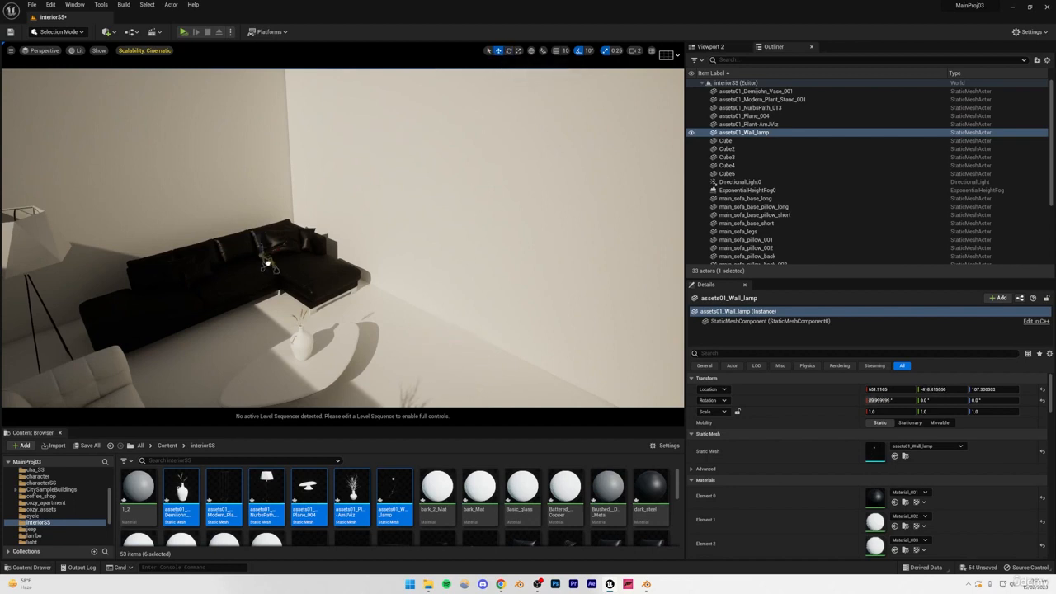
Step: Raise the wall lamp to a Z location of about 275.5 and position it at the wall above the L-shaped sofa
left_click_drag(235, 134, 238, 153)
right_click_drag(276, 204, 276, 161)
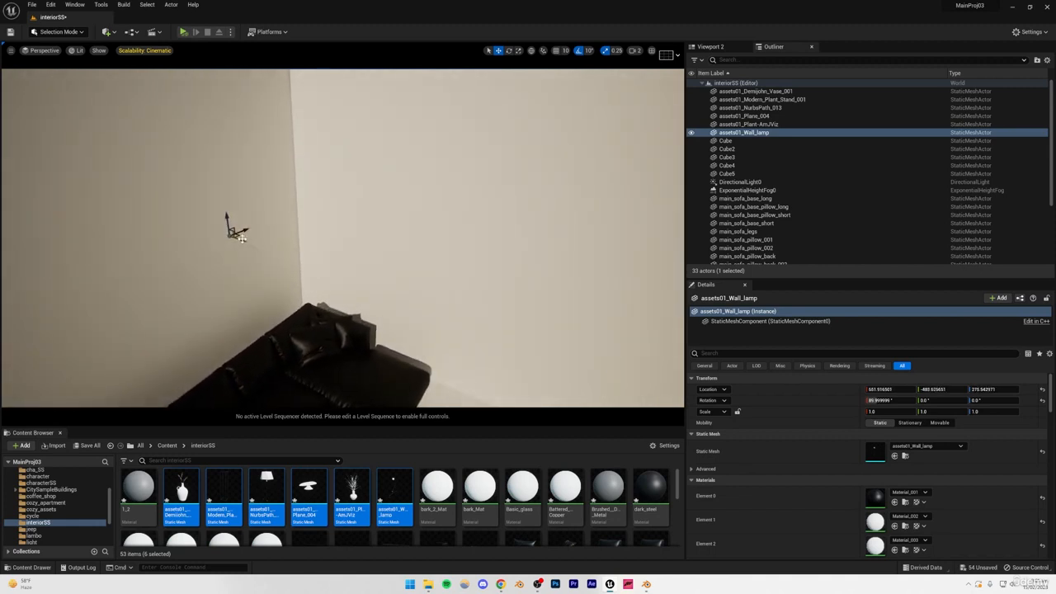
left_click_drag(239, 237, 266, 247)
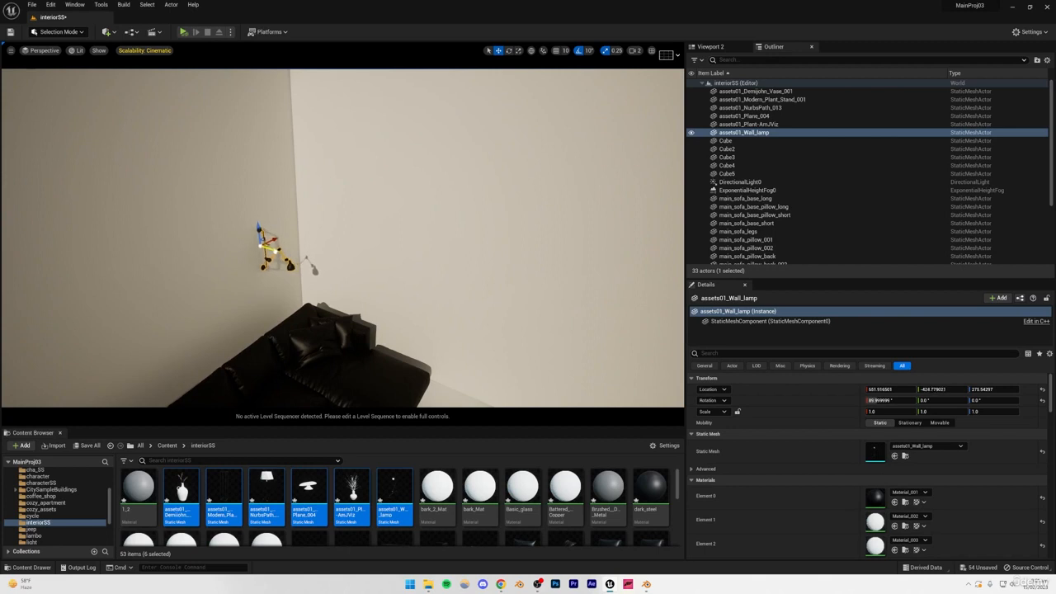
right_click_drag(282, 258, 272, 185)
Step: Turn the wall lamp about 7° around Z and nudge it along Y to seat its mount on the wall
left_click(508, 50)
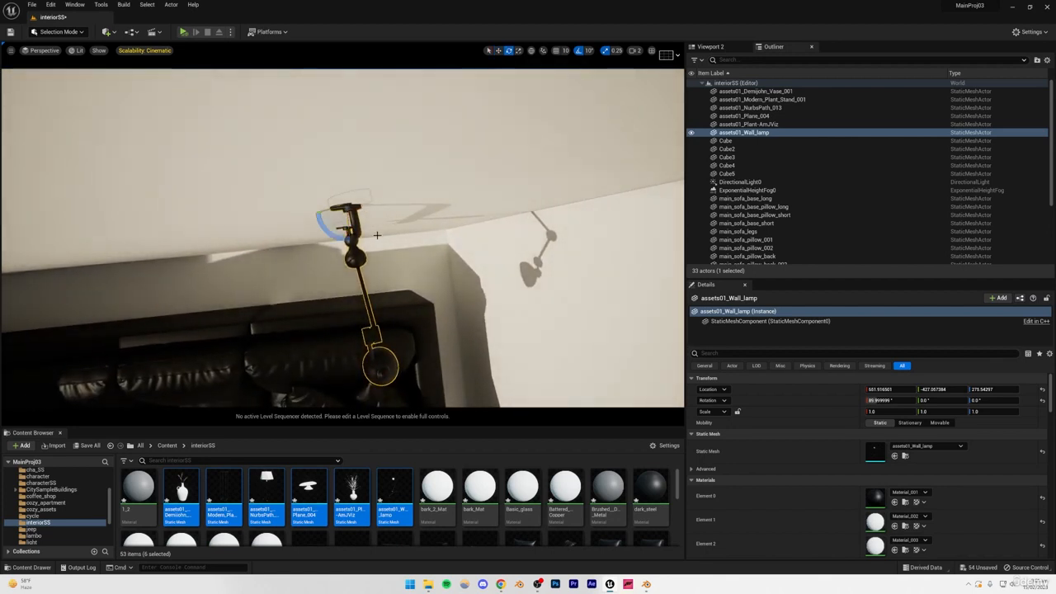
mouse_move(341, 239)
left_mouse_down()
mouse_move(365, 236)
mouse_move(341, 238)
mouse_move(350, 238)
left_mouse_up()
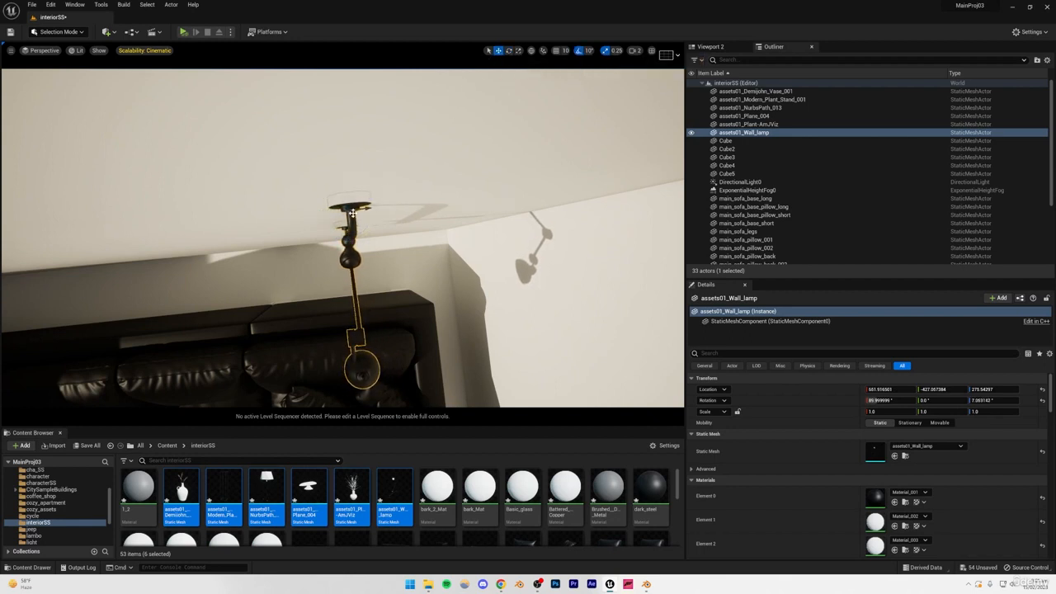
left_click_drag(349, 222, 349, 225)
key("q")
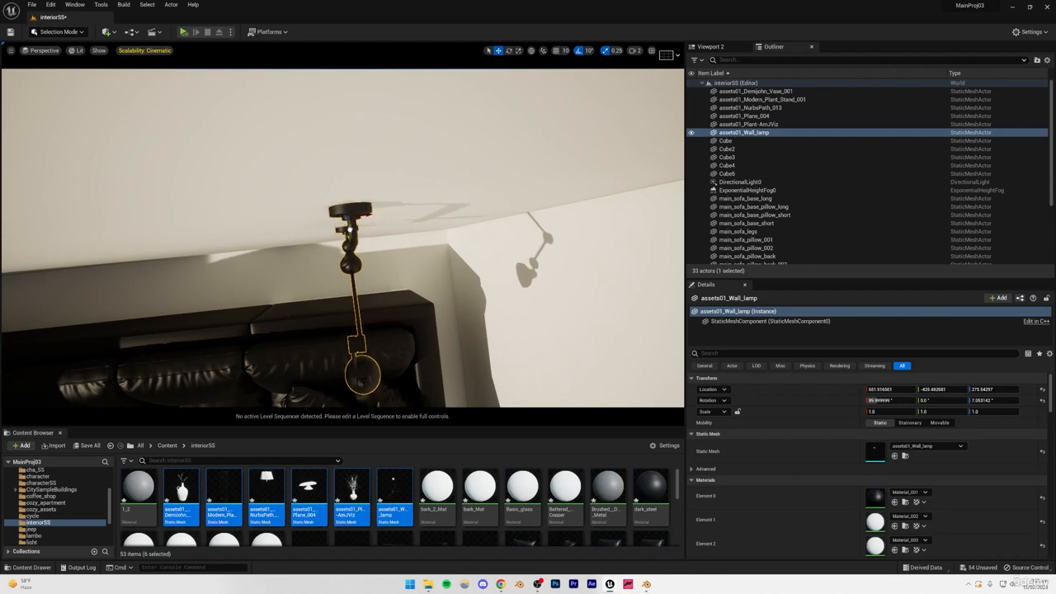
Step: Raise the wall lamp to about Z 317 and place a duplicate at about X 383 along the same wall
right_click_drag(349, 226, 370, 173)
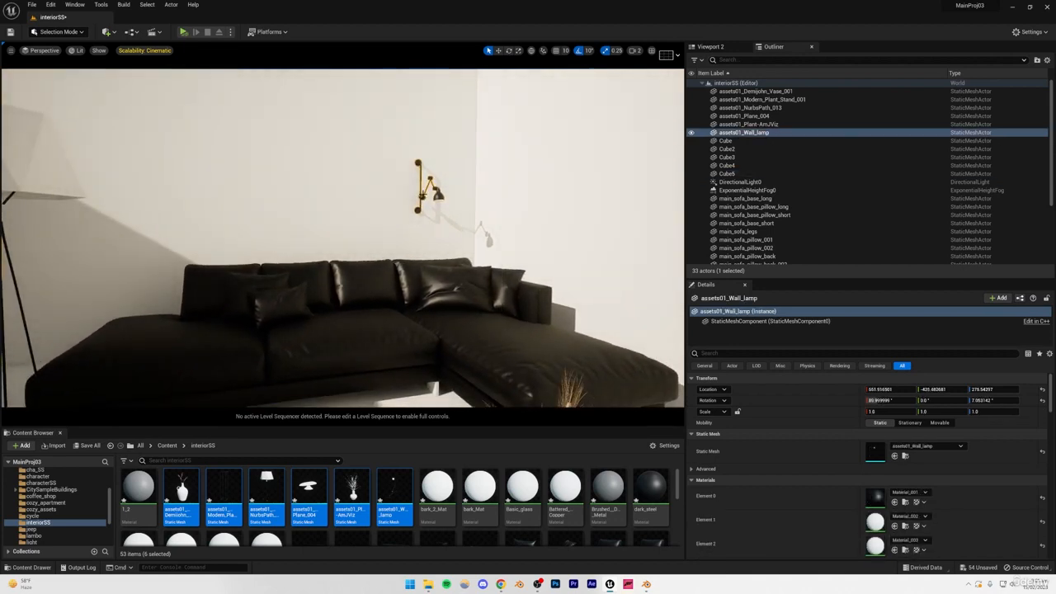
left_click_drag(417, 171, 281, 171)
scroll(367, 247, "down", 4)
key("ctrl+z")
key("ctrl+z")
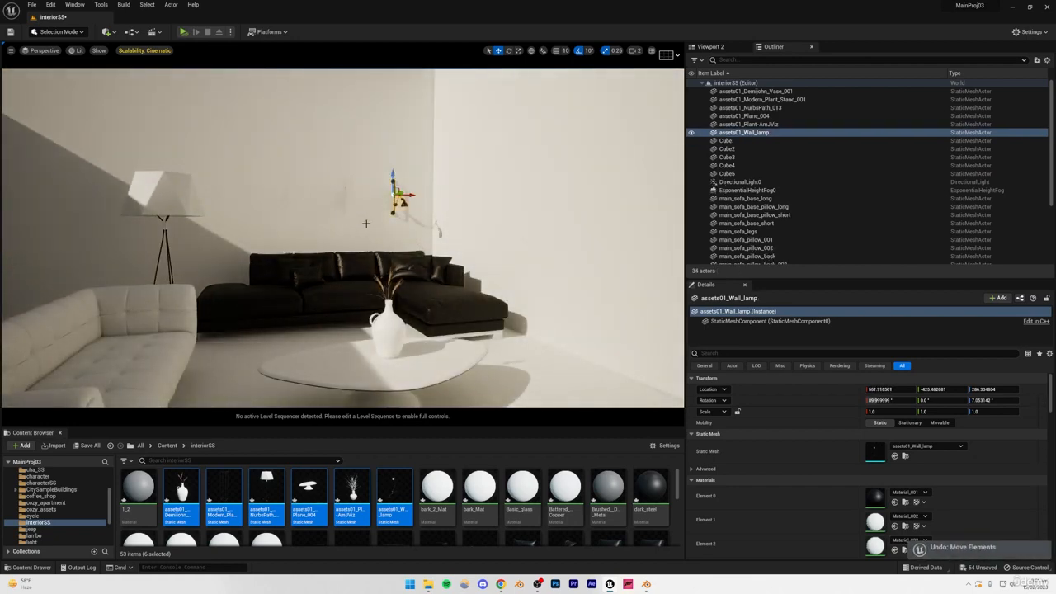
left_click_drag(392, 175, 247, 176)
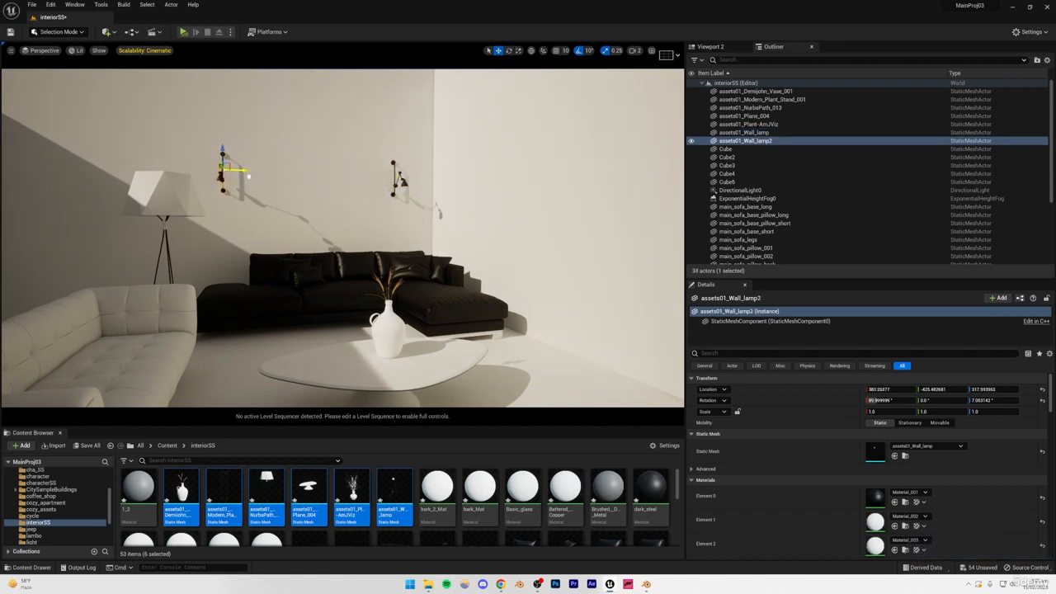
Step: Save the level with both wall lamps in place above the sofa
left_click(358, 341)
left_click_drag(358, 342, 331, 363)
left_click(331, 192)
key("ctrl+s")
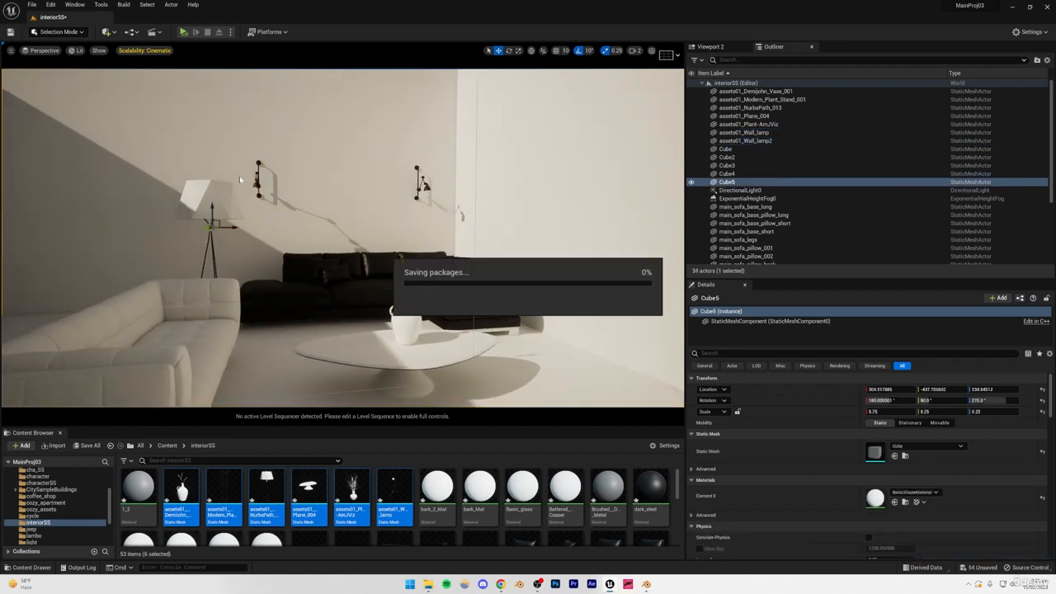
Step: Clear the selection and save all unsaved content in the project
left_click_drag(322, 198, 307, 239)
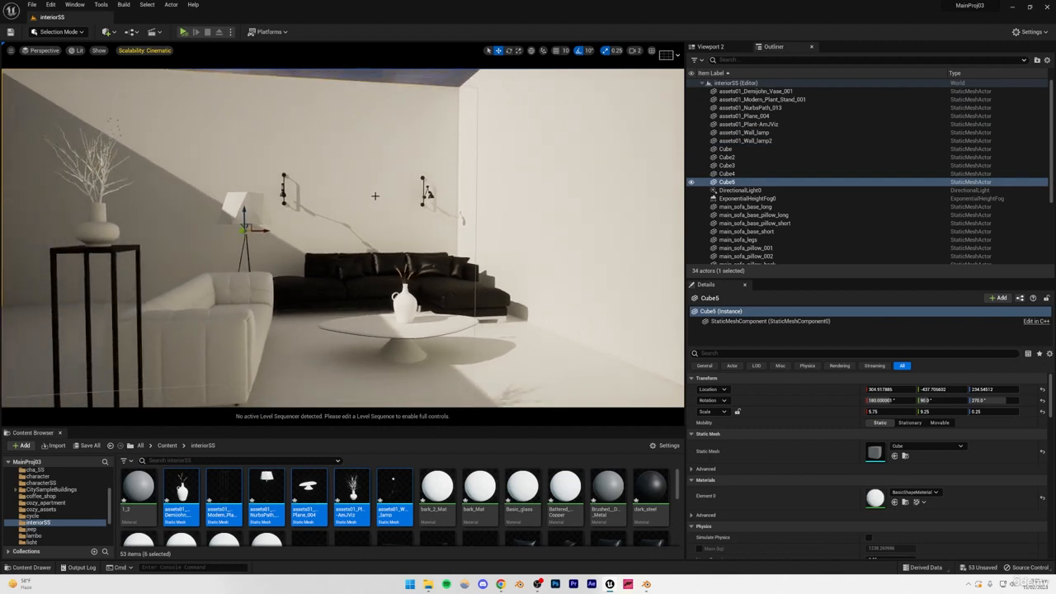
left_click_drag(367, 201, 373, 211)
right_click_drag(392, 276, 392, 218)
key("Escape")
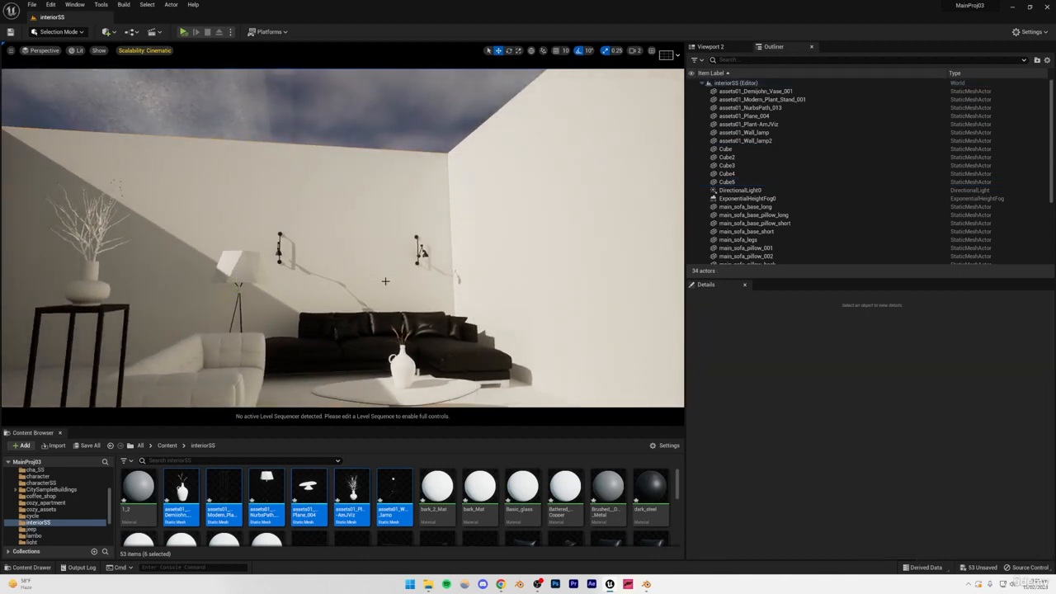
right_click_drag(385, 282, 385, 345)
key("w")
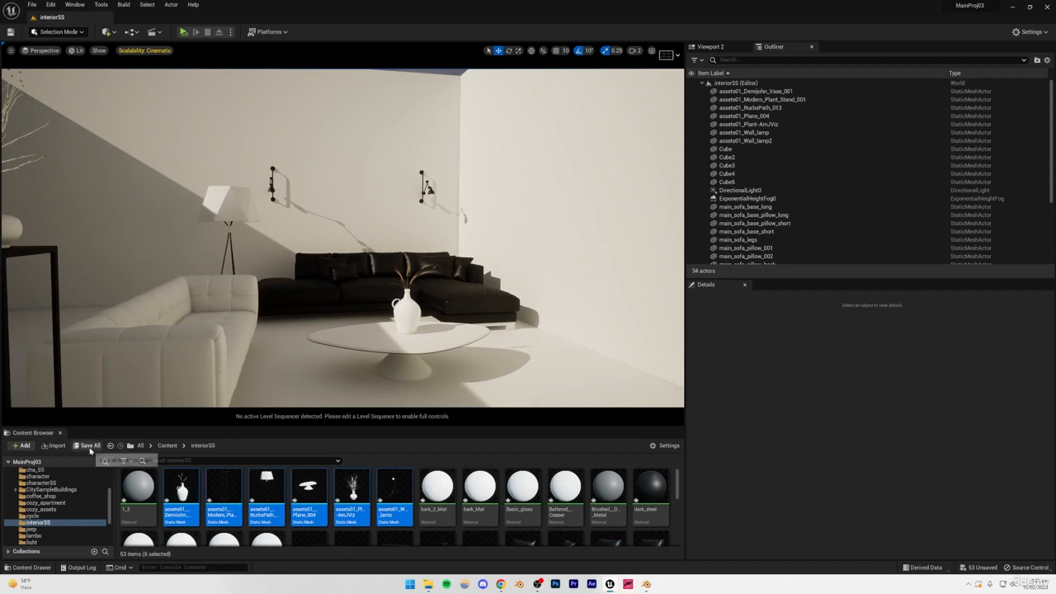
left_click(90, 445)
left_click(592, 385)
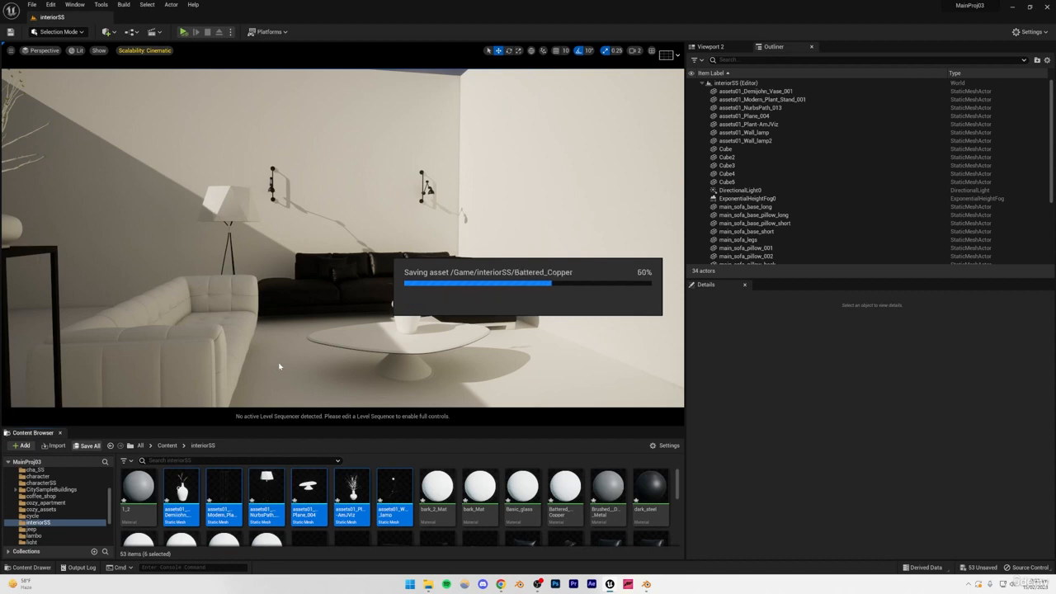
Step: Open Quixel Bridge through the option to add Quixel content and search its library for "frame"
left_click(21, 446)
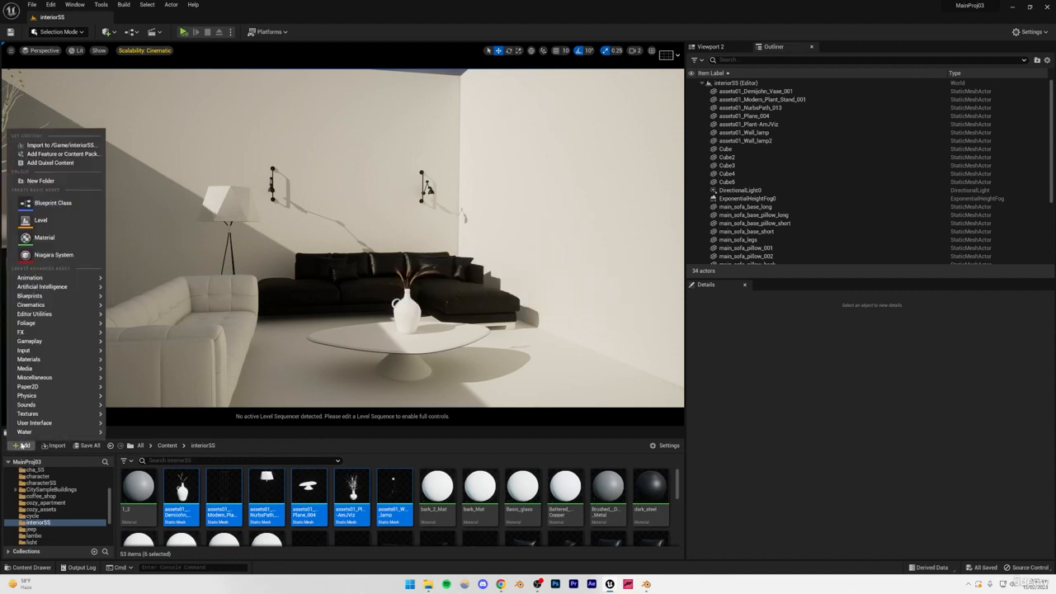
left_click(50, 163)
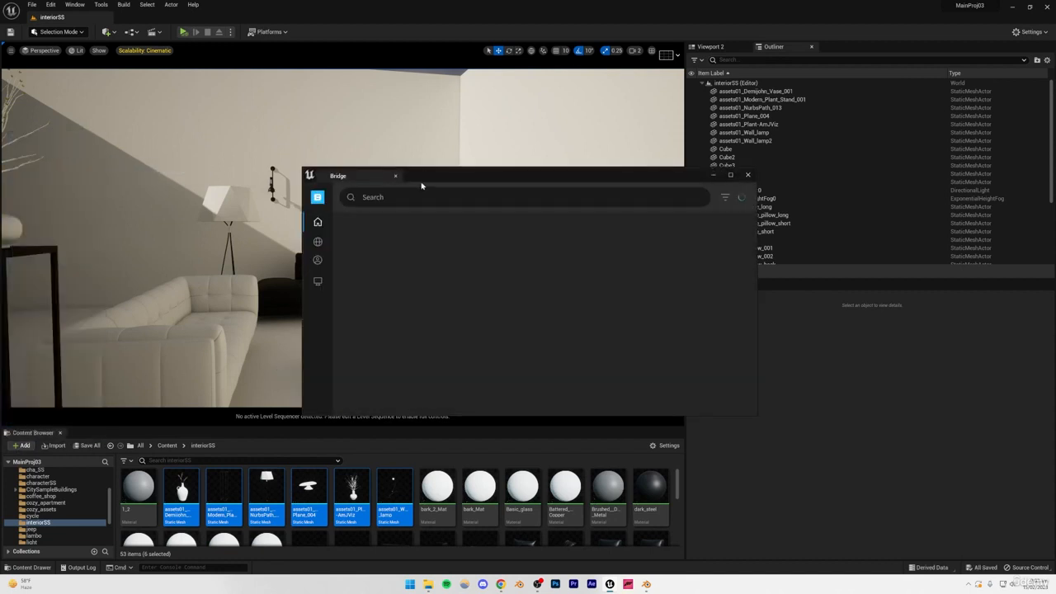
left_click_drag(458, 200, 405, 221)
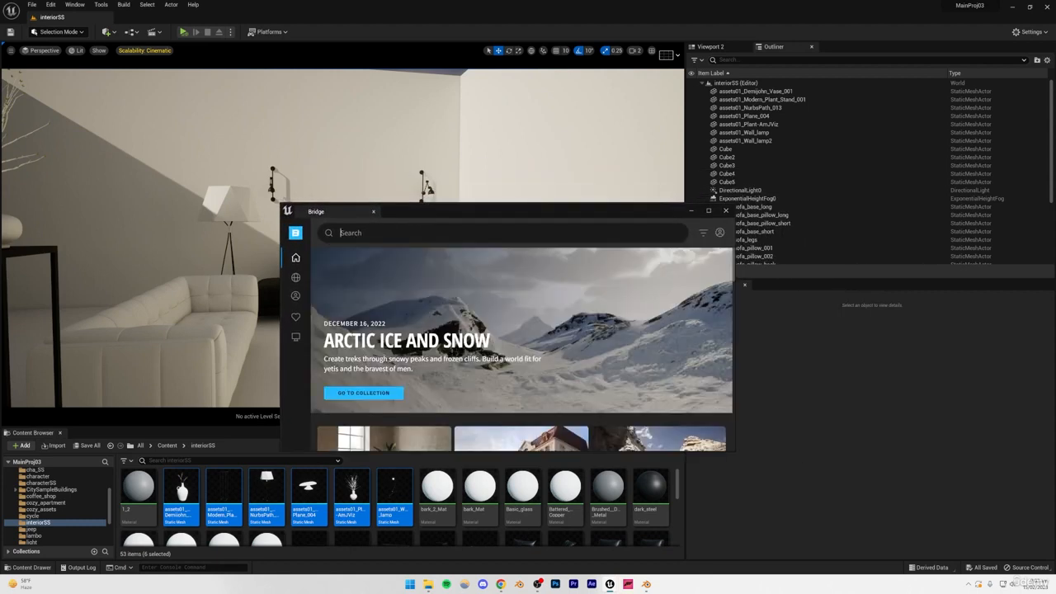
left_click(356, 233)
left_click(356, 233)
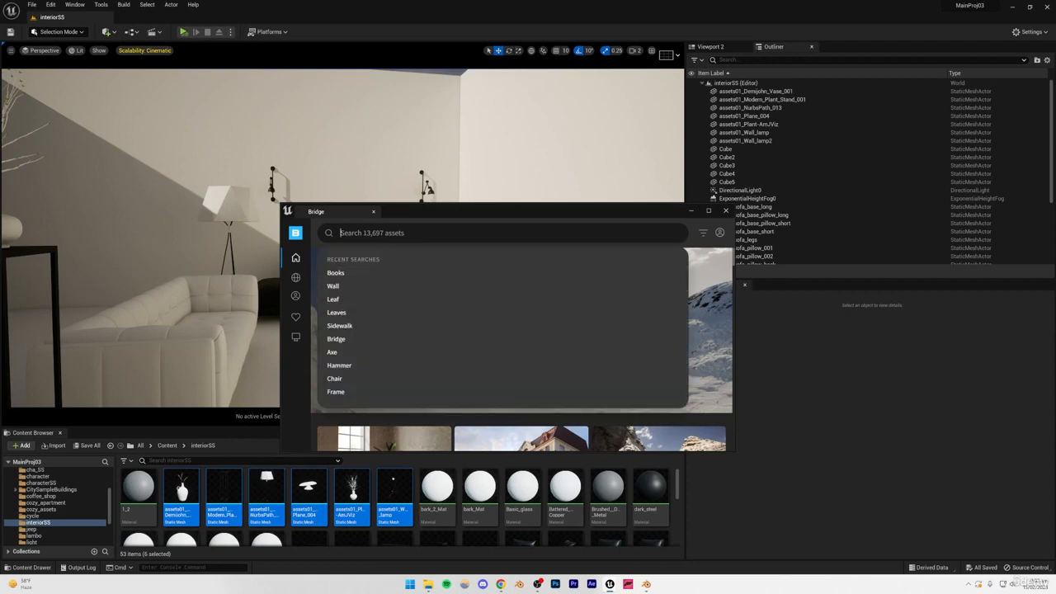
type("frame")
key("Return")
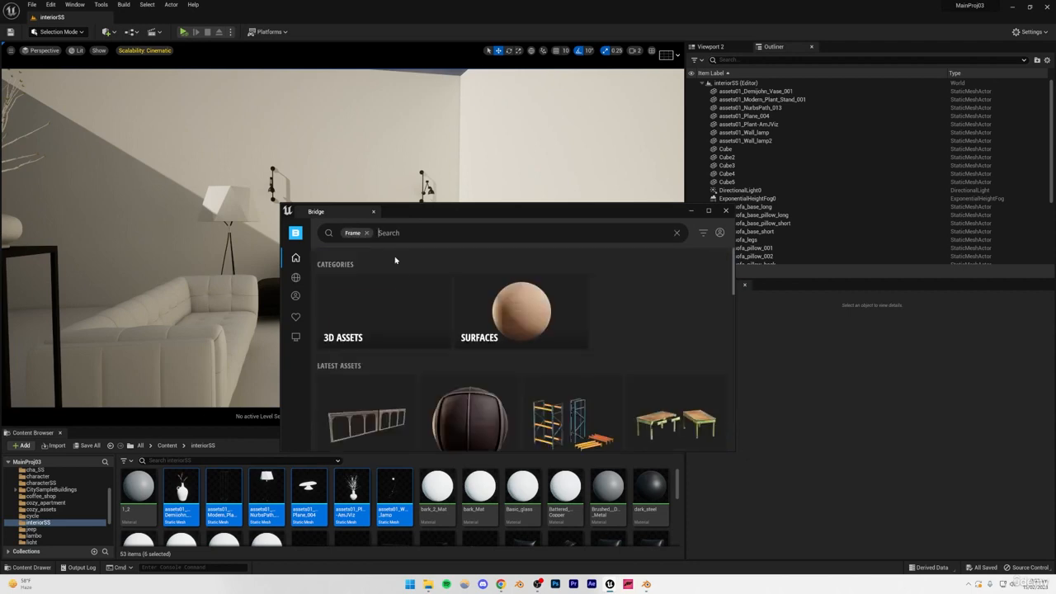
Step: Add the already downloaded Decorative Picture Frame asset to the project and put the Bridge window away
scroll(479, 328, "down", 6)
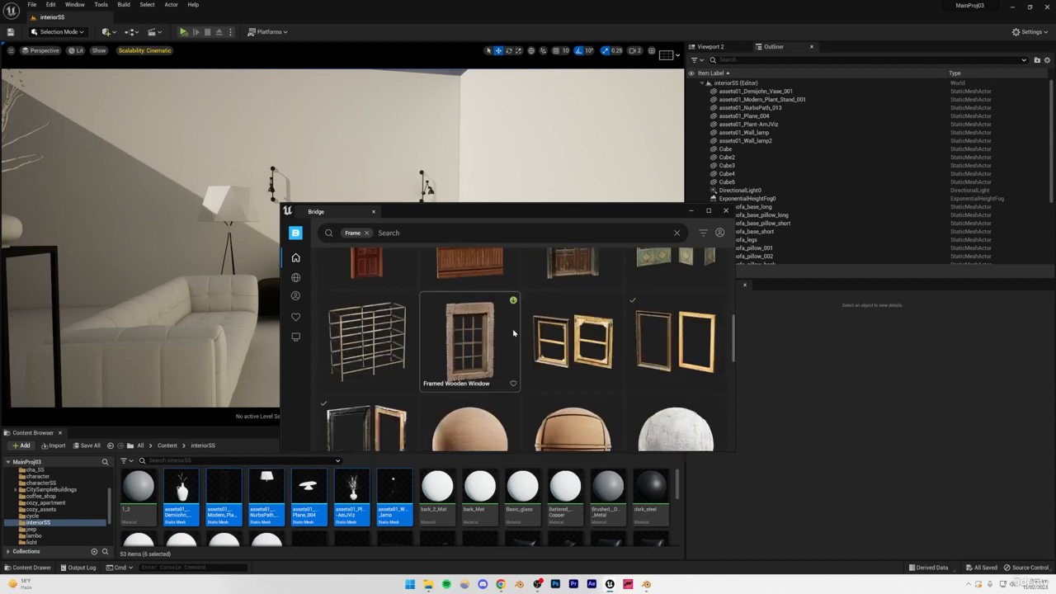
scroll(546, 347, "down", 1)
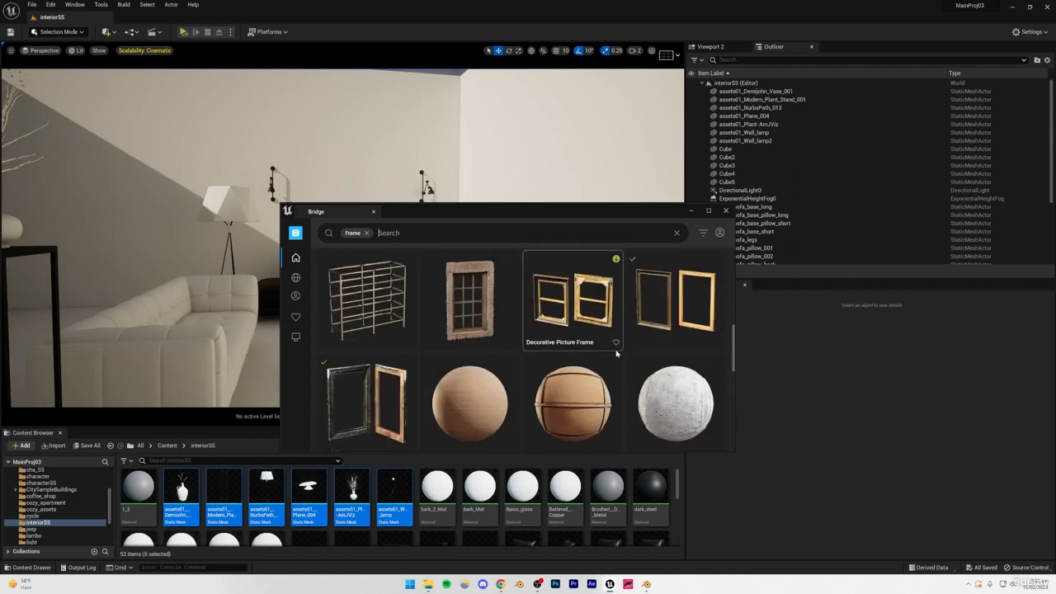
left_click(668, 305)
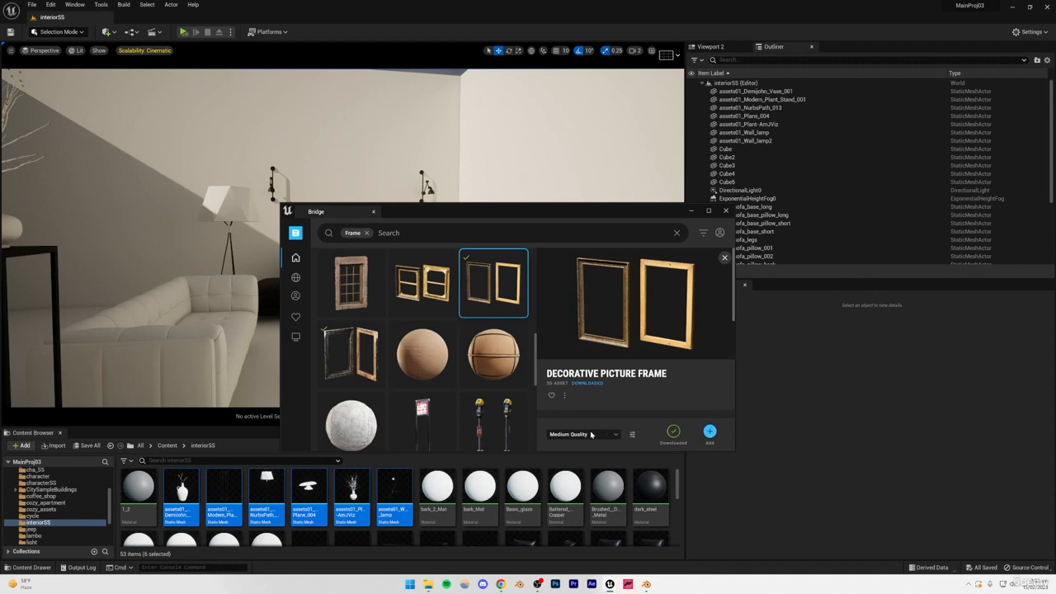
left_click(708, 433)
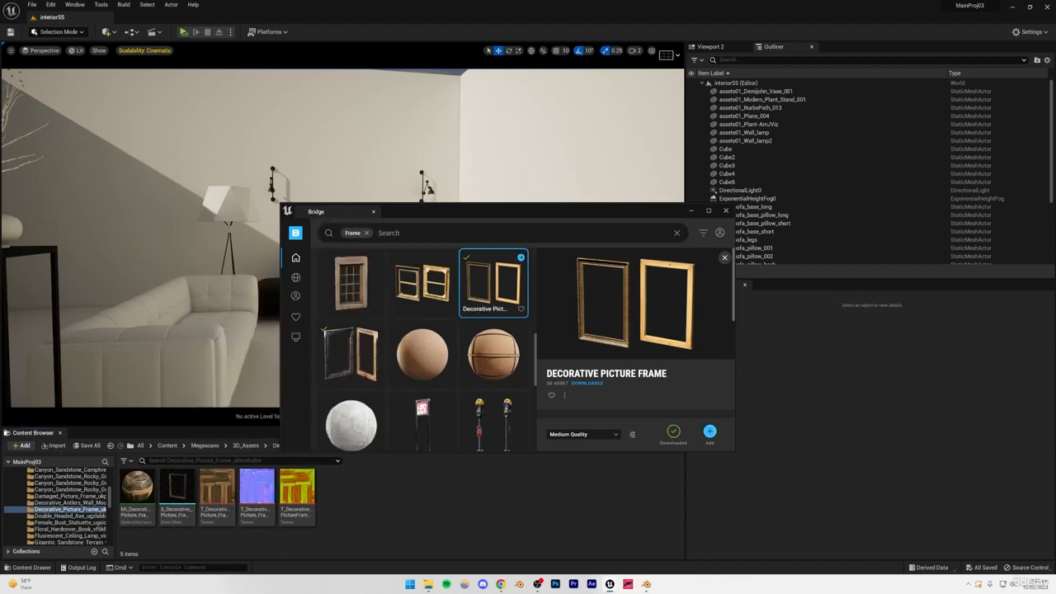
left_click(695, 211)
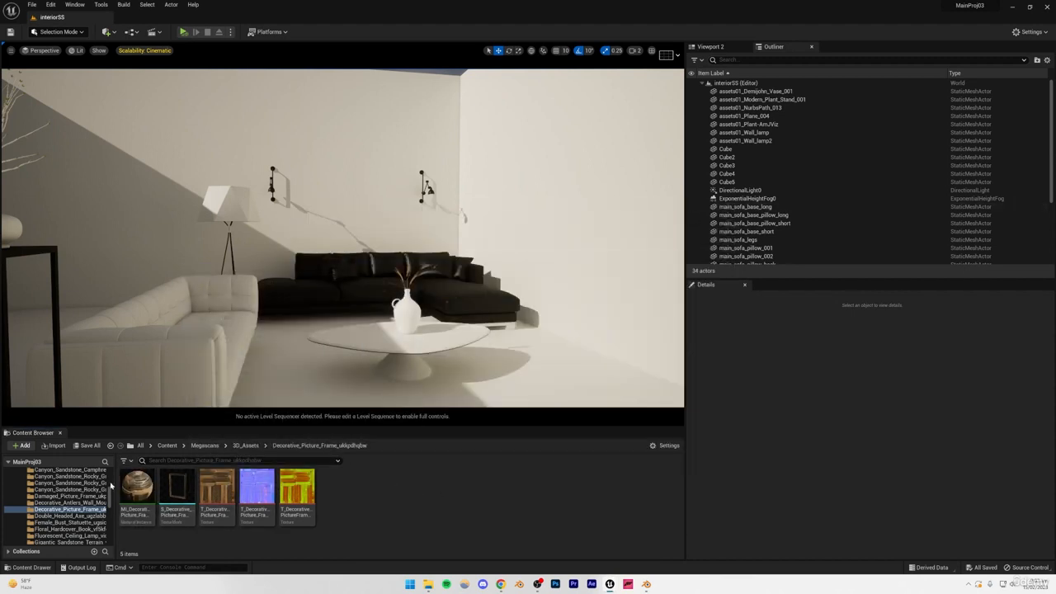
Step: Place the decorative frame mesh on the wall between the two wall lamps, at about X 515, Y -425, Z 327
left_click_drag(177, 488, 348, 177)
key("w")
right_click_drag(343, 238, 322, 192)
key("w")
key("e")
key("w")
key("a")
key("d")
key("s")
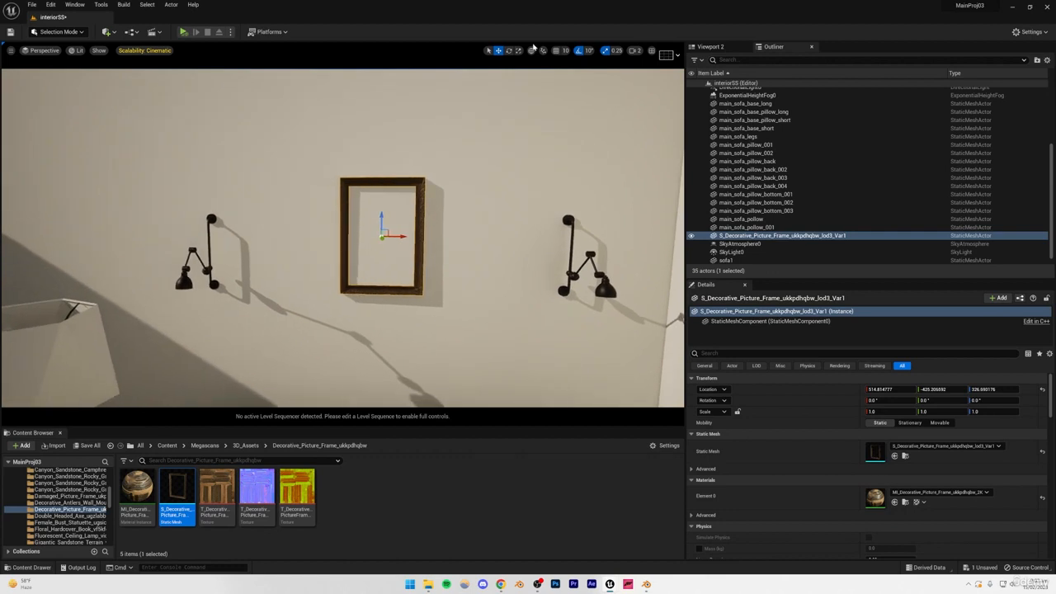
Step: Rotate the picture frame -90° into landscape orientation and scale it uniformly to 2.5
left_click(509, 51)
left_click_drag(362, 213, 441, 281)
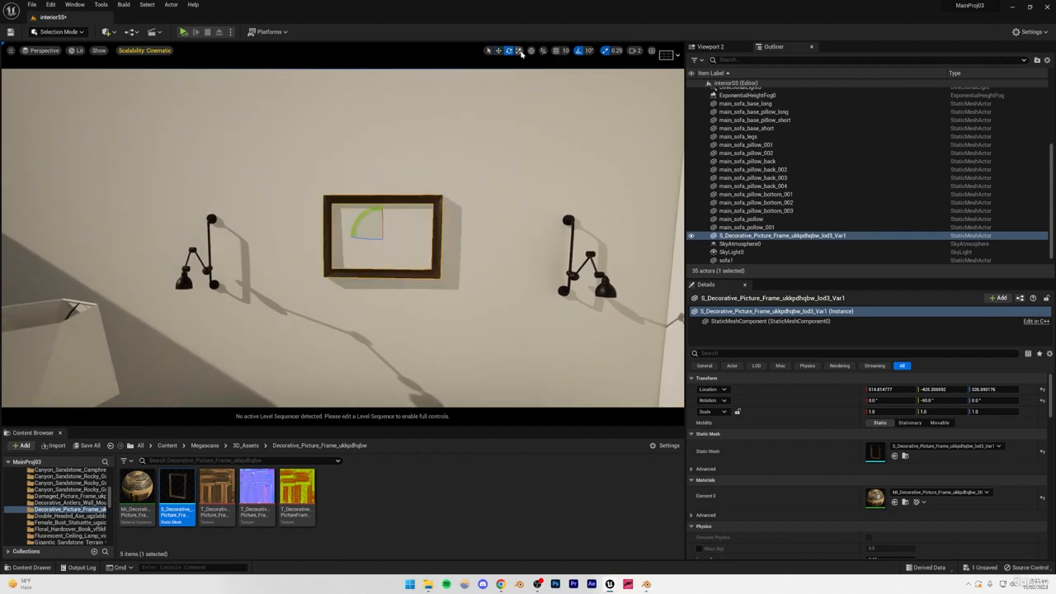
left_click(387, 245)
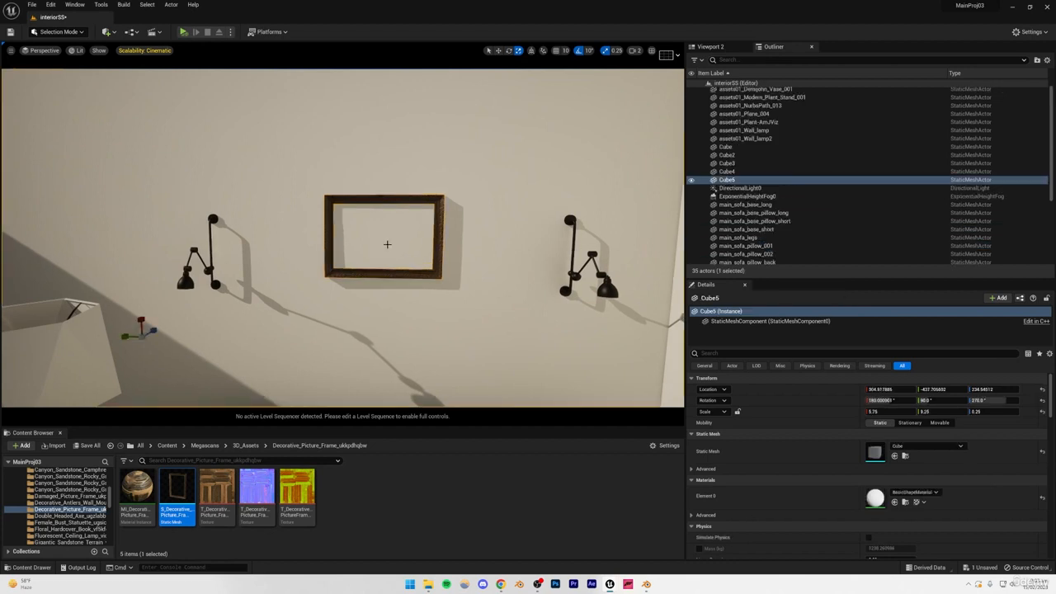
left_click(386, 243)
left_click_drag(382, 238, 417, 227)
key("ctrl+z")
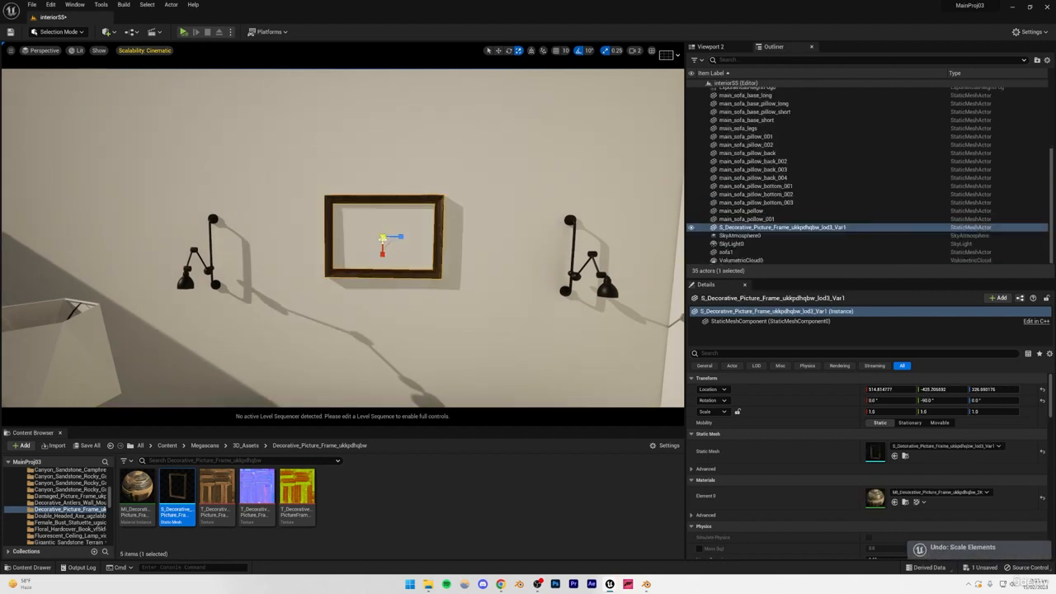
right_click_drag(383, 238, 338, 219)
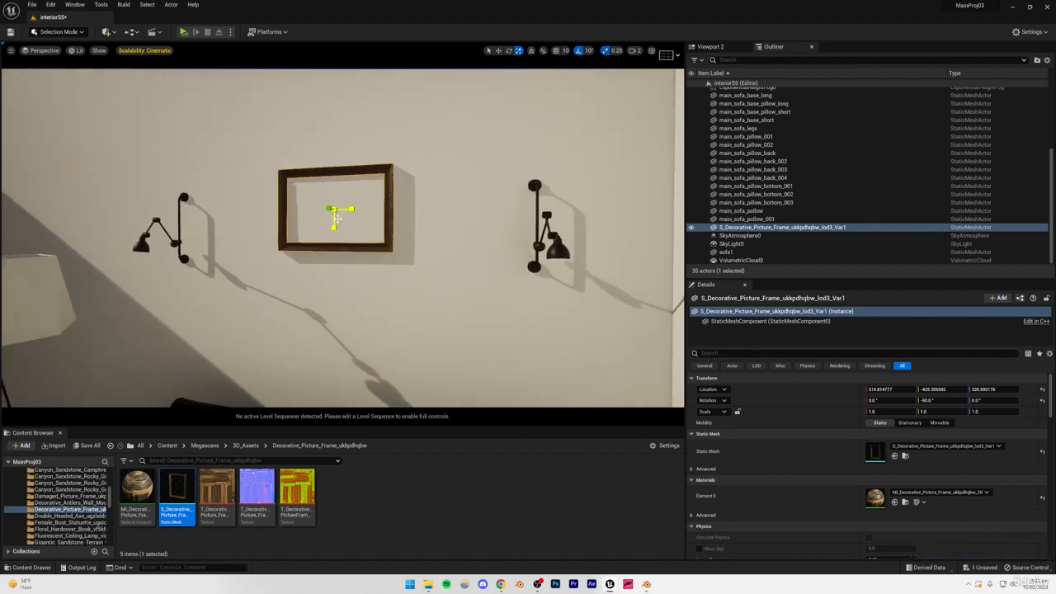
left_click_drag(334, 211, 408, 185)
mouse_move(334, 210)
right_mouse_down()
mouse_move(371, 231)
mouse_move(346, 218)
mouse_move(338, 198)
mouse_move(342, 210)
mouse_move(330, 211)
right_mouse_up()
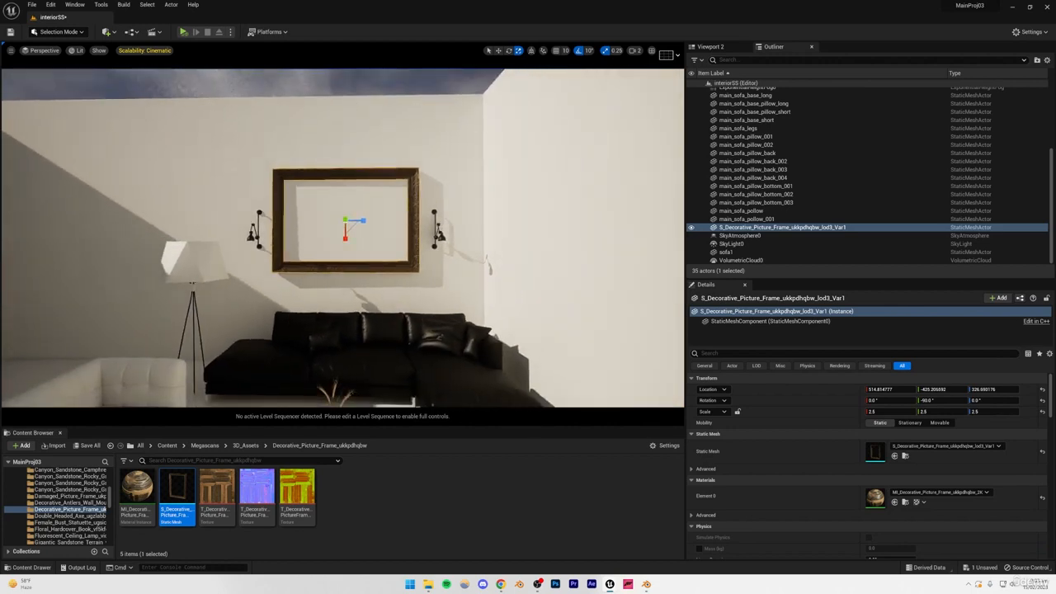
Step: Shift the enlarged picture frame sideways to centre it between the wall lamps, clear the selection and save the level
left_click(400, 250)
key("Escape")
left_click(368, 175)
left_click(498, 51)
left_click_drag(362, 220, 349, 211)
left_click(334, 87)
right_click_drag(334, 87, 334, 94)
key("s")
right_click_drag(354, 194, 396, 245)
key("w")
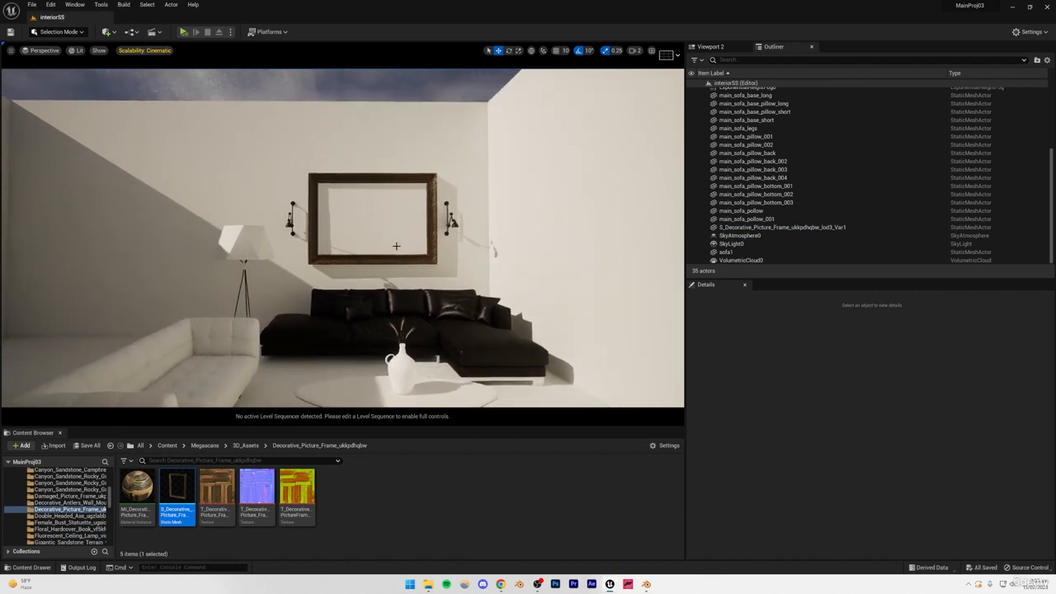
Step: Switch to Chrome and search the web for "abstract painting" in a new tab
left_click(501, 584)
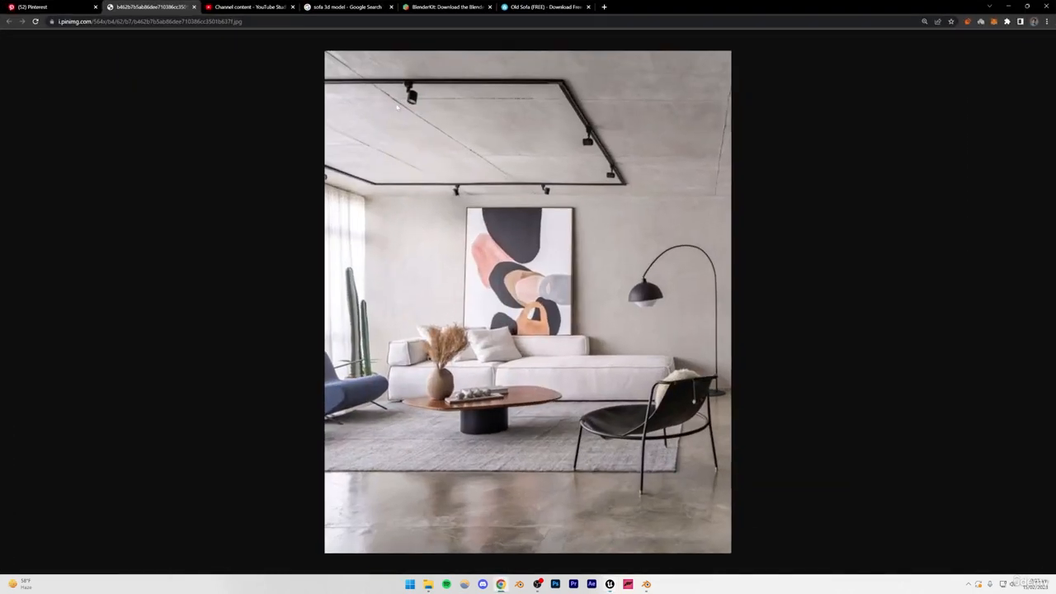
left_click(600, 6)
type("abs")
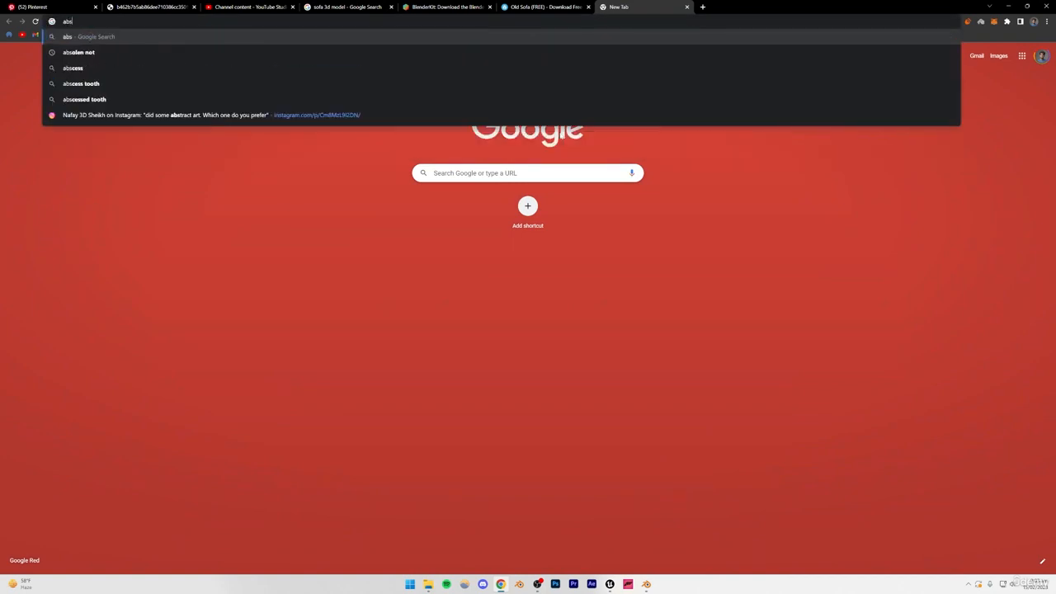
type("tract painting")
key("Return")
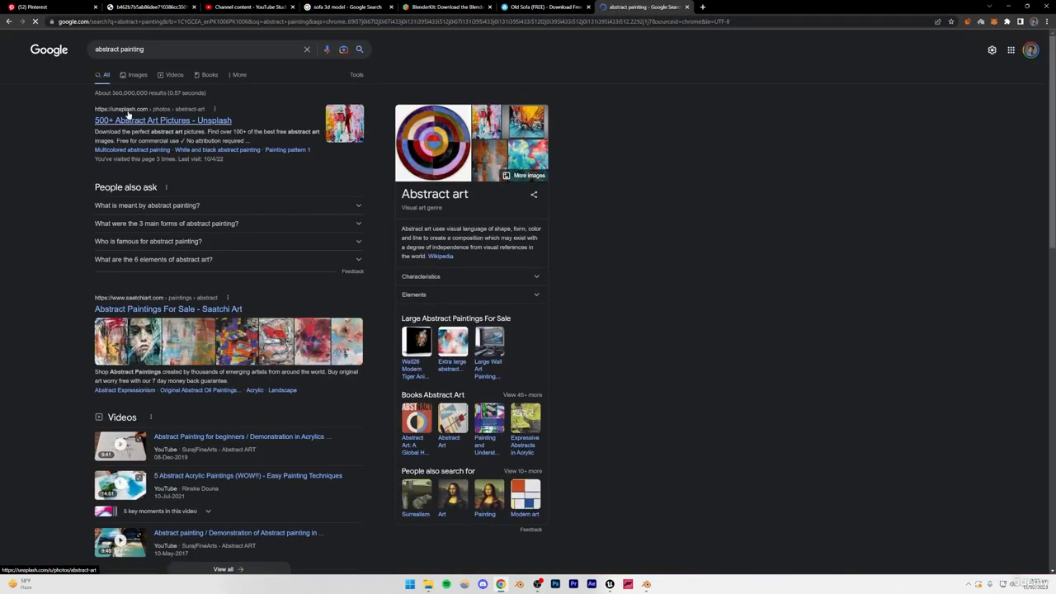
Step: Look through the search results and open the Unsplash page of abstract art pictures
scroll(261, 203, "down", 3)
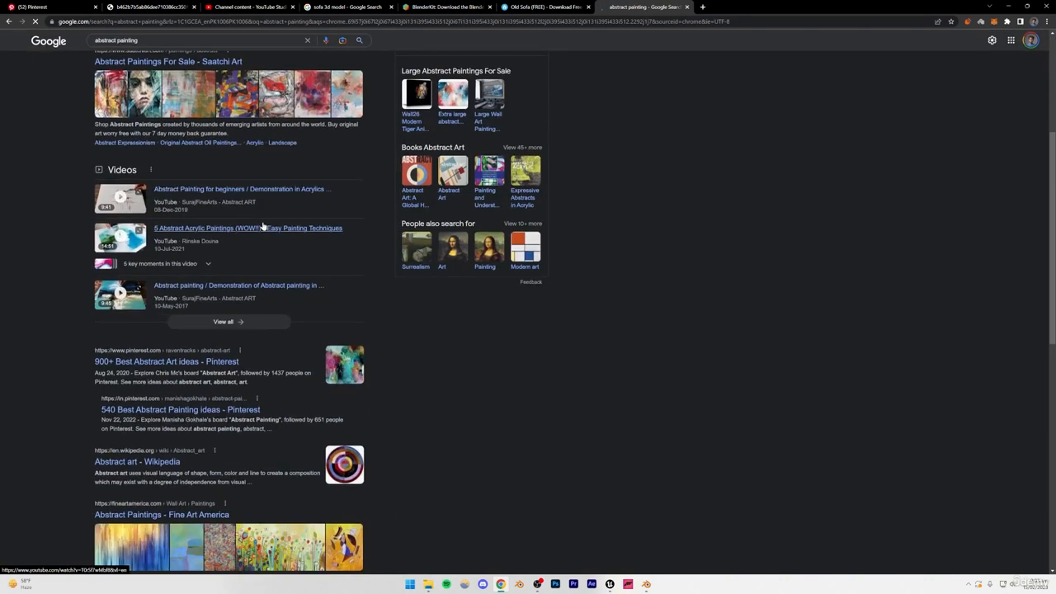
scroll(344, 271, "down", 3)
scroll(442, 335, "up", 6)
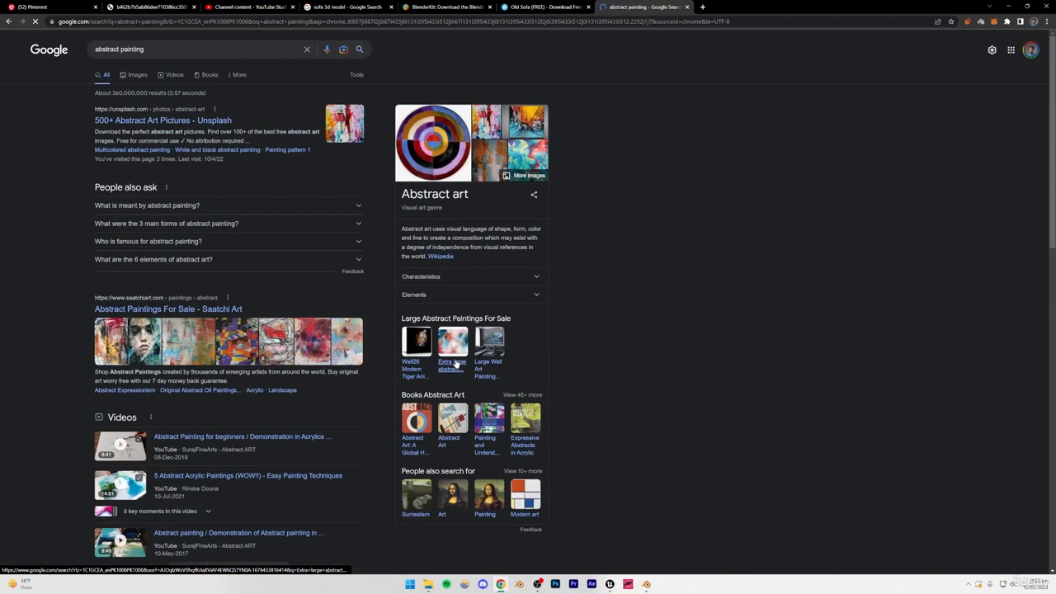
left_click(152, 126)
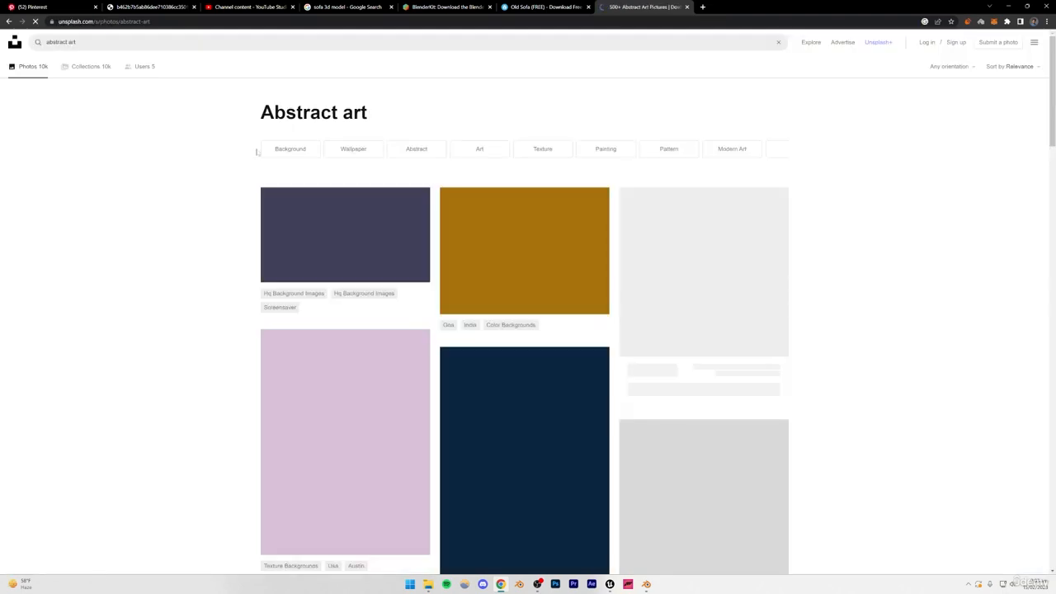
Step: Browse the abstract art photos and download the black-and-white painting with dripping brush strokes for free
scroll(854, 236, "down", 8)
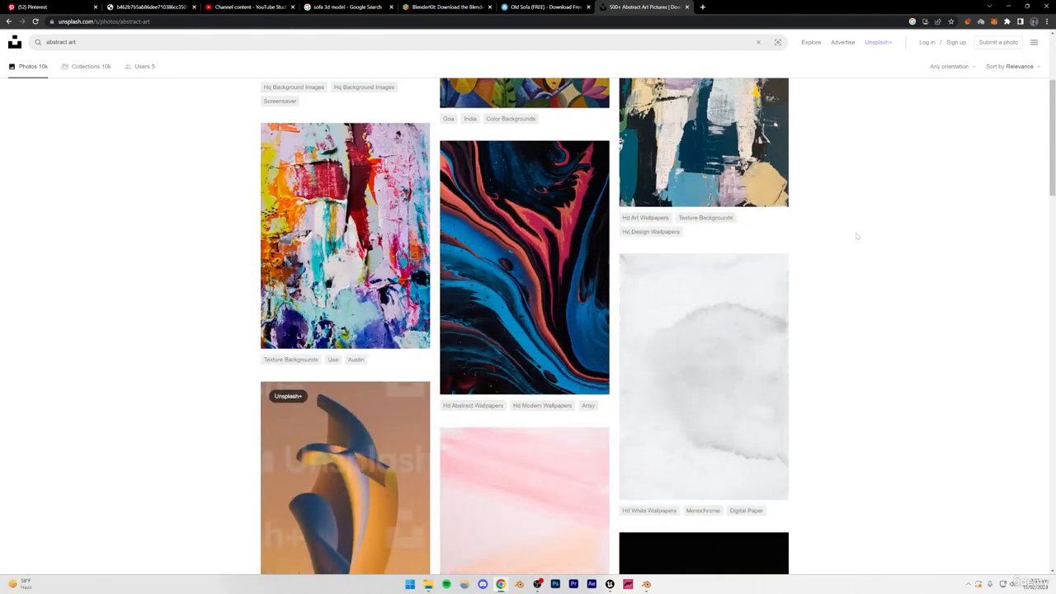
scroll(856, 236, "down", 7)
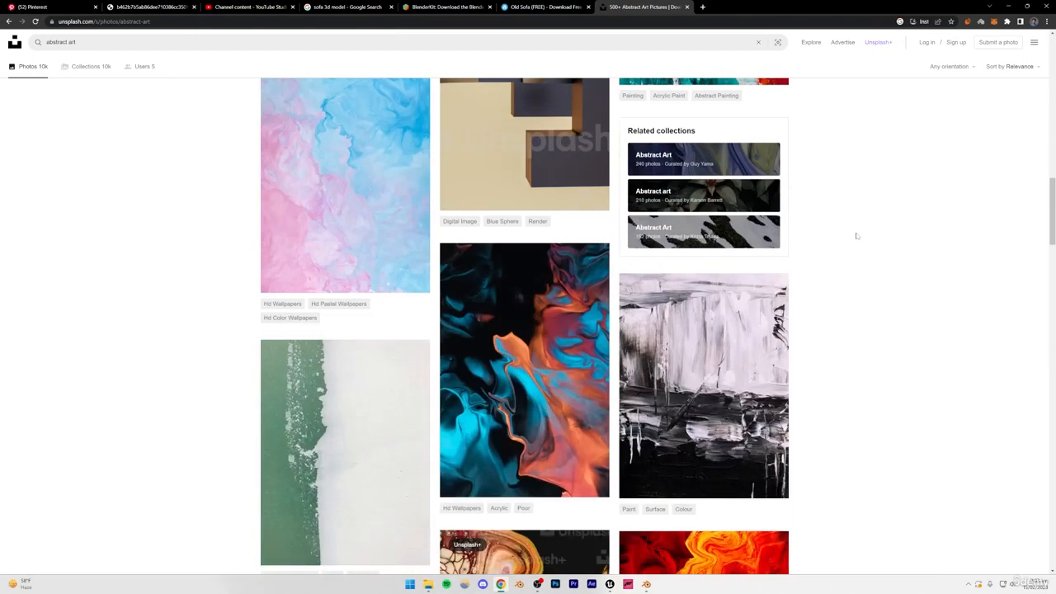
scroll(854, 237, "up", 2)
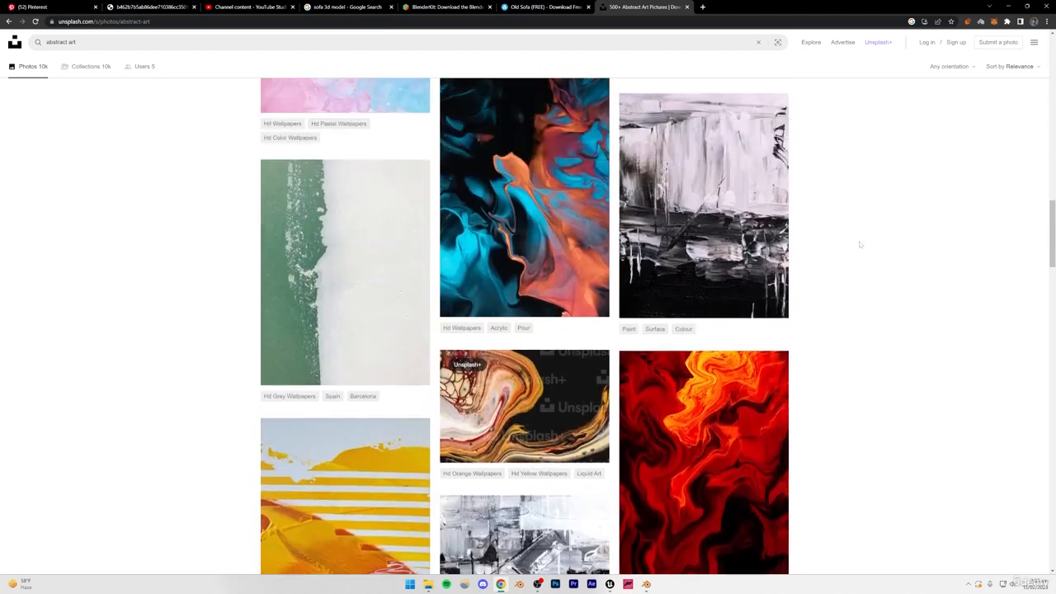
left_click(677, 248)
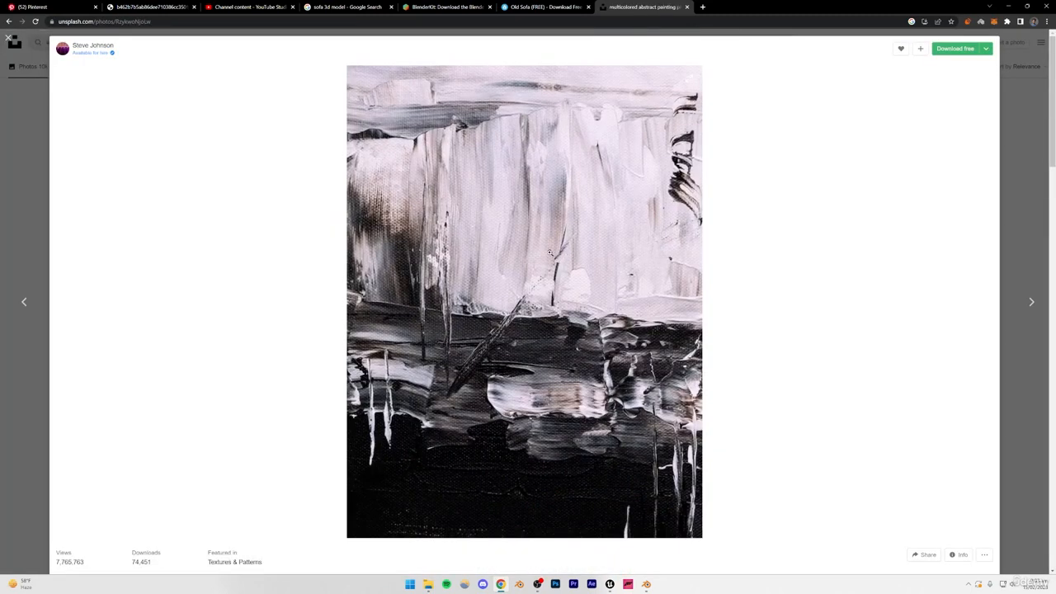
left_click(961, 49)
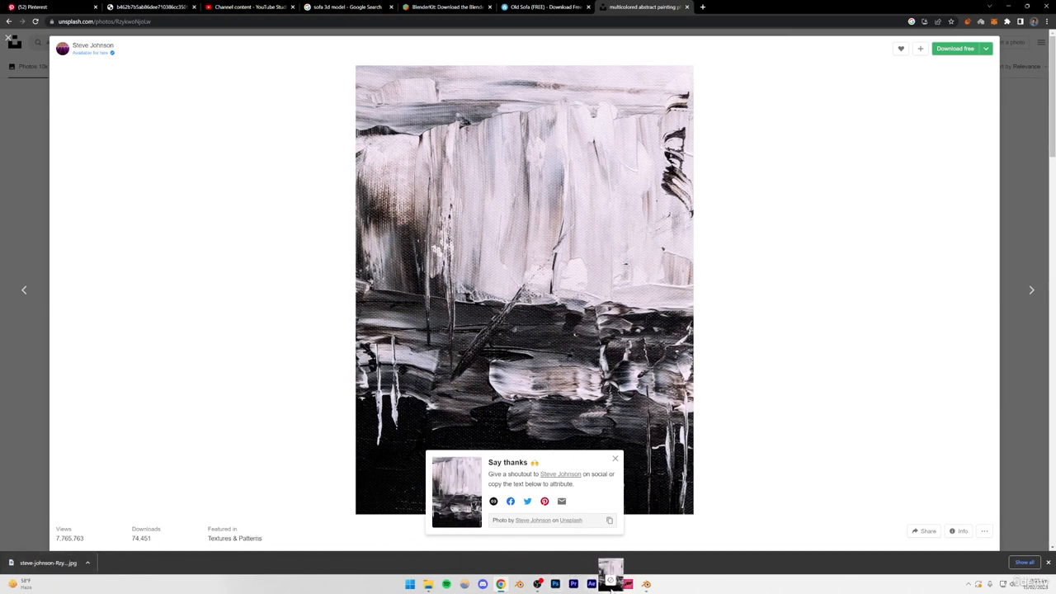
Step: Switch back to Unreal Editor, import the downloaded painting as a texture into the Decorative_Picture_Frame folder and save it
mouse_move(609, 580)
left_click(532, 533)
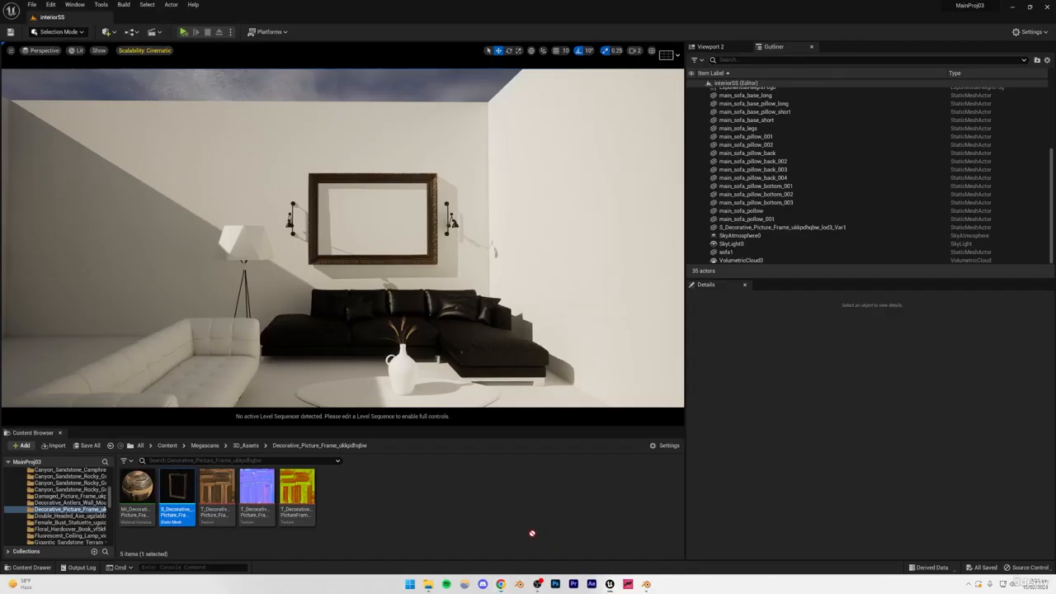
left_click_drag(425, 499, 425, 500)
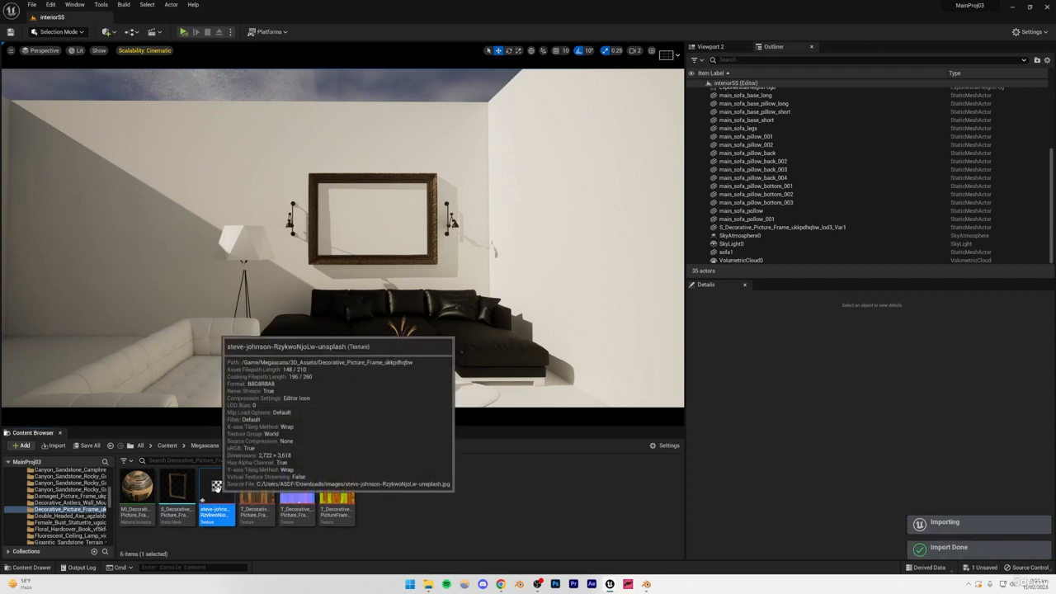
Step: Add a cube to the scene and move it into the wall at the picture frame, to about X 519, Y -473
right_click_drag(434, 268, 445, 185)
key("w")
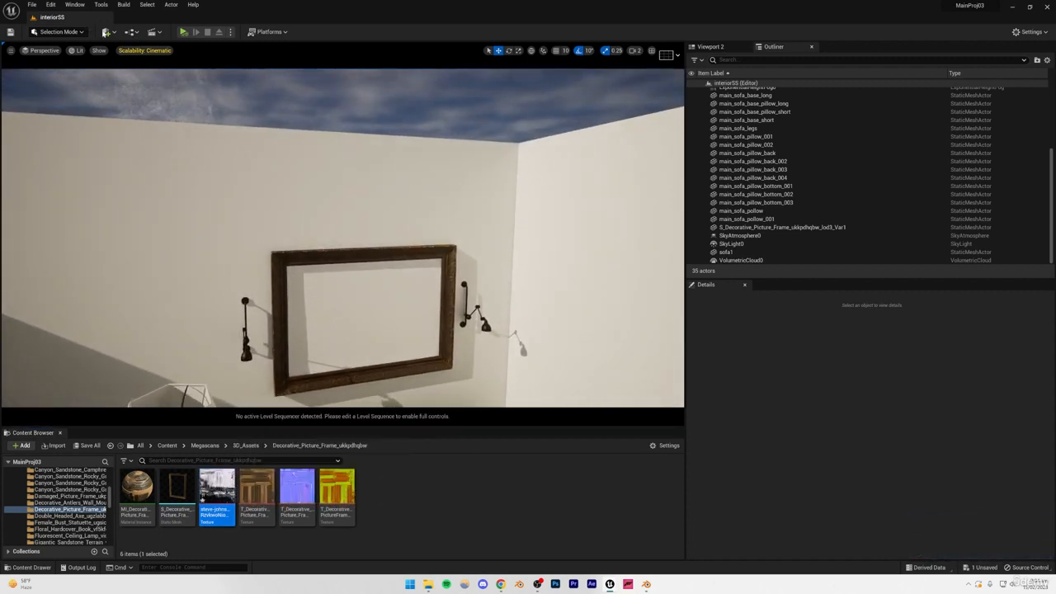
left_click(105, 32)
mouse_move(132, 117)
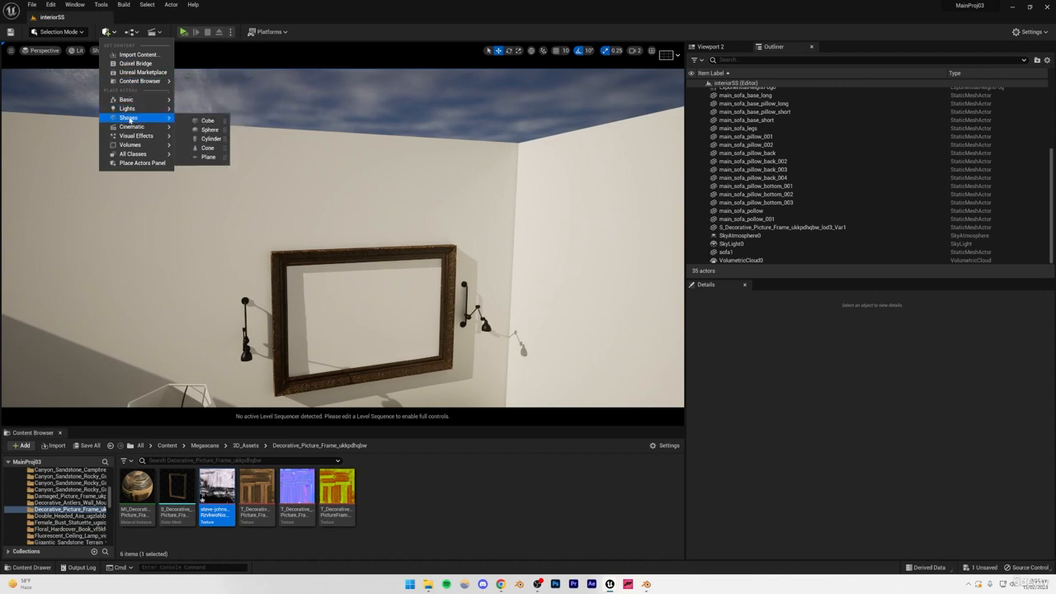
left_click(208, 121)
right_click_drag(272, 182, 271, 170)
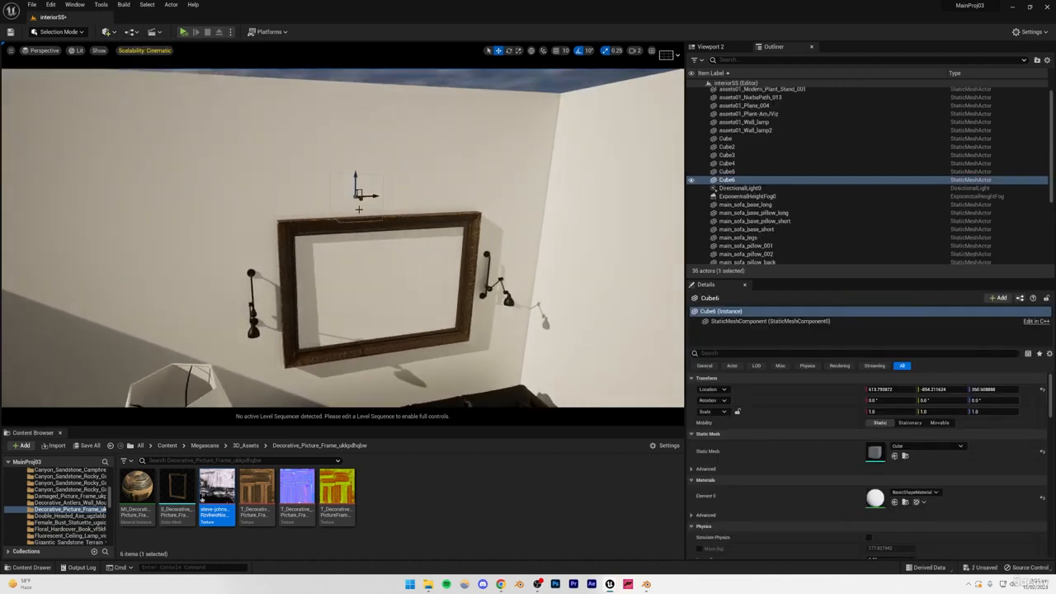
left_click_drag(360, 196, 385, 228)
Step: Fit the cube to the frame opening at about Z 313 with scale 2.0, 1.0, 1.5 and apply the painting texture to it
right_click_drag(376, 226, 363, 194)
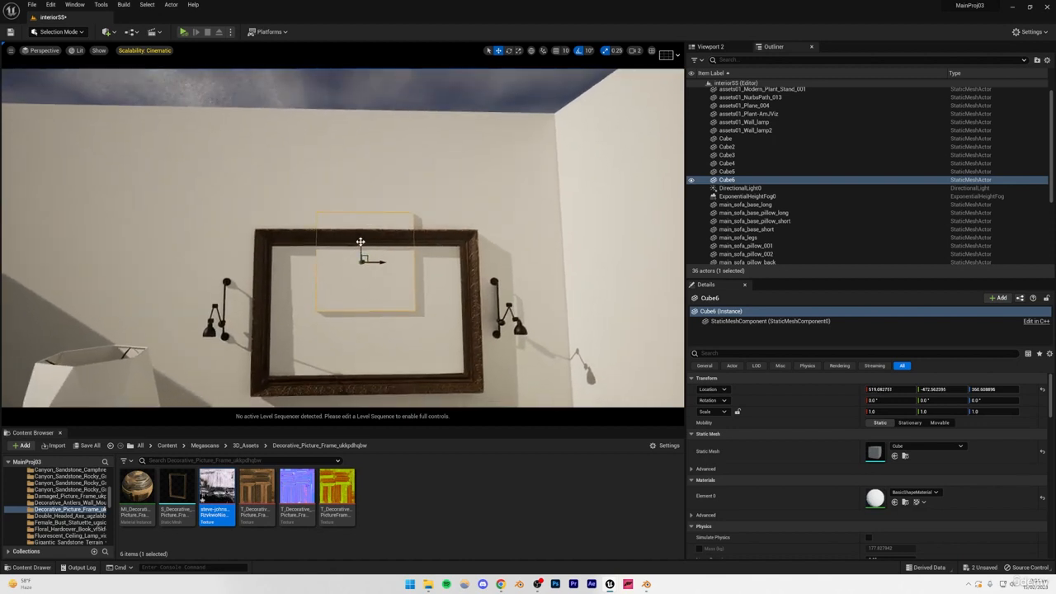
left_click_drag(363, 246, 359, 286)
left_click(518, 51)
mouse_move(216, 495)
left_mouse_down()
mouse_move(232, 450)
mouse_move(346, 325)
left_mouse_up()
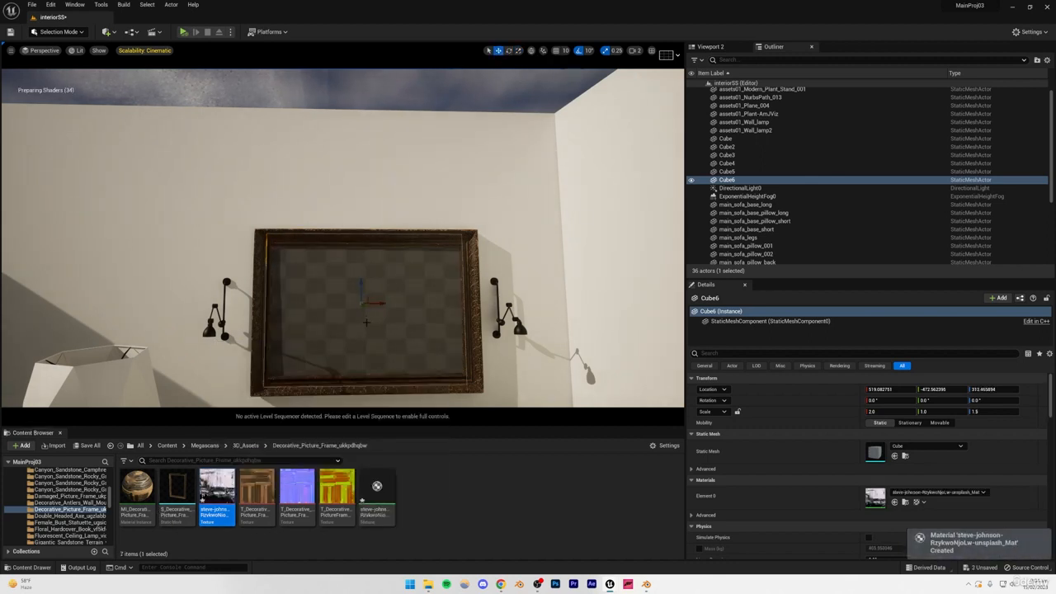
Step: Save the level and view the framed painting together with the sofas, table and lamps from across the room
key("Escape")
key("w")
mouse_move(361, 343)
right_mouse_down()
mouse_move(396, 367)
mouse_move(454, 367)
mouse_move(330, 363)
mouse_move(396, 363)
mouse_move(379, 363)
mouse_move(372, 395)
mouse_move(326, 400)
right_mouse_up()
key("s")
key("s")
key("s")
key("ctrl+s")
left_click(375, 224)
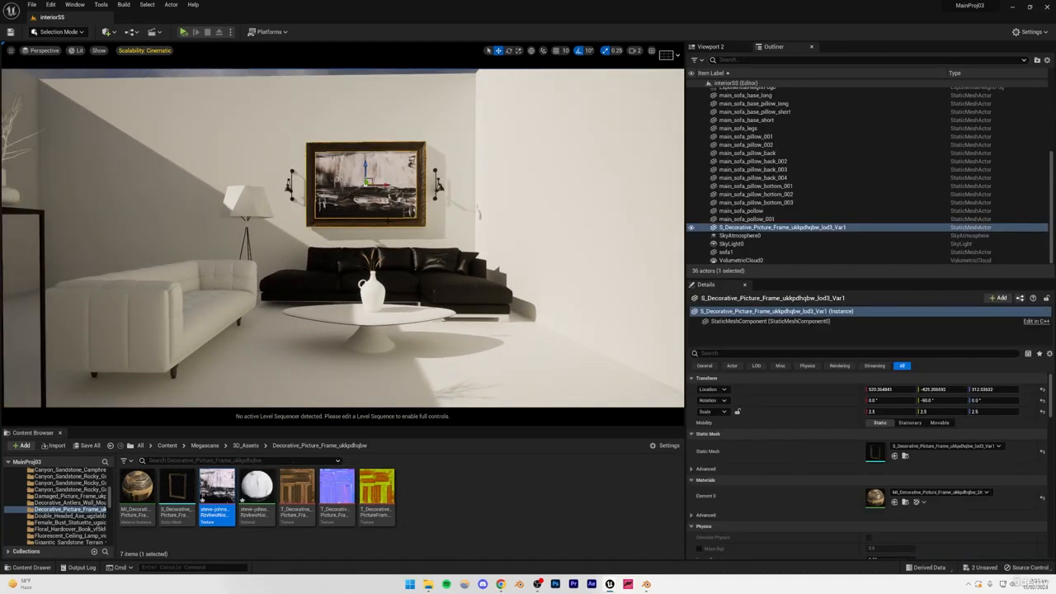
right_click_drag(358, 247, 347, 272)
key("Escape")
key("a")
right_click_drag(368, 221, 360, 195)
key("d")
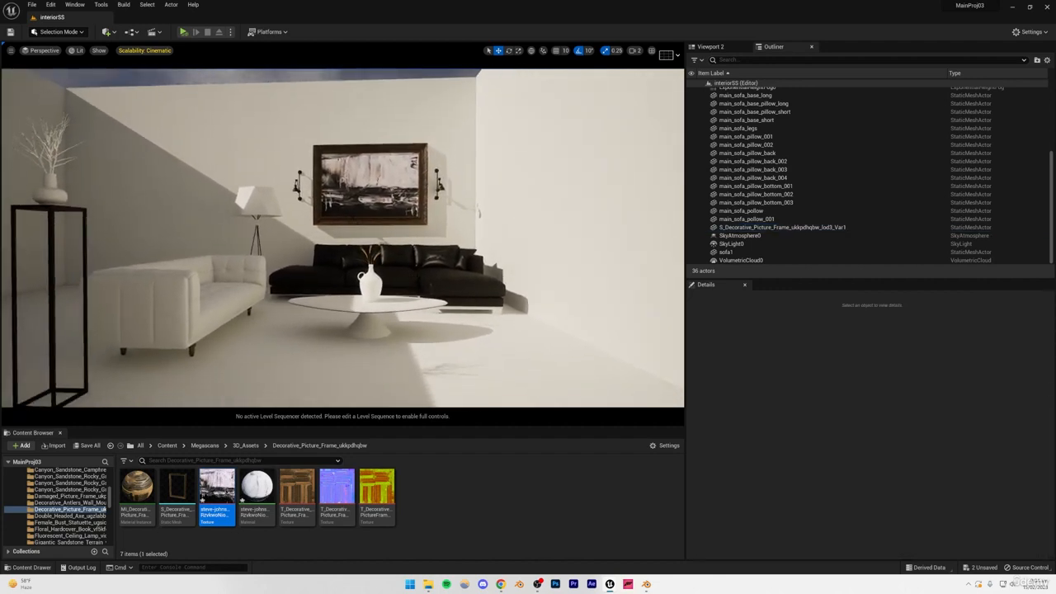
Step: Switch to the browser, look at the living-room reference photo with the black lounge chair, and return to Unreal Editor
left_click(501, 584)
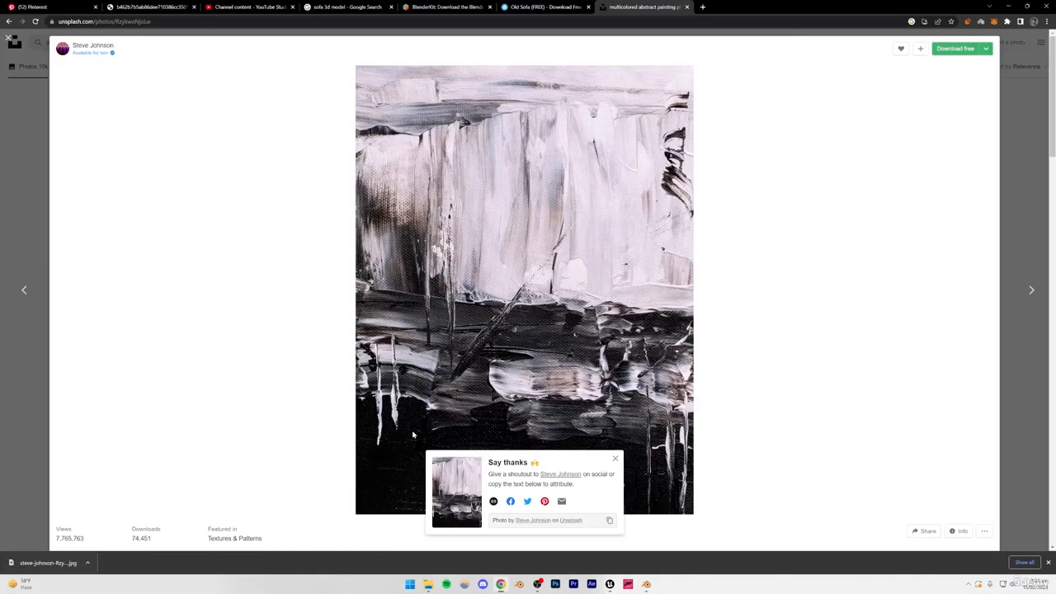
left_click(157, 5)
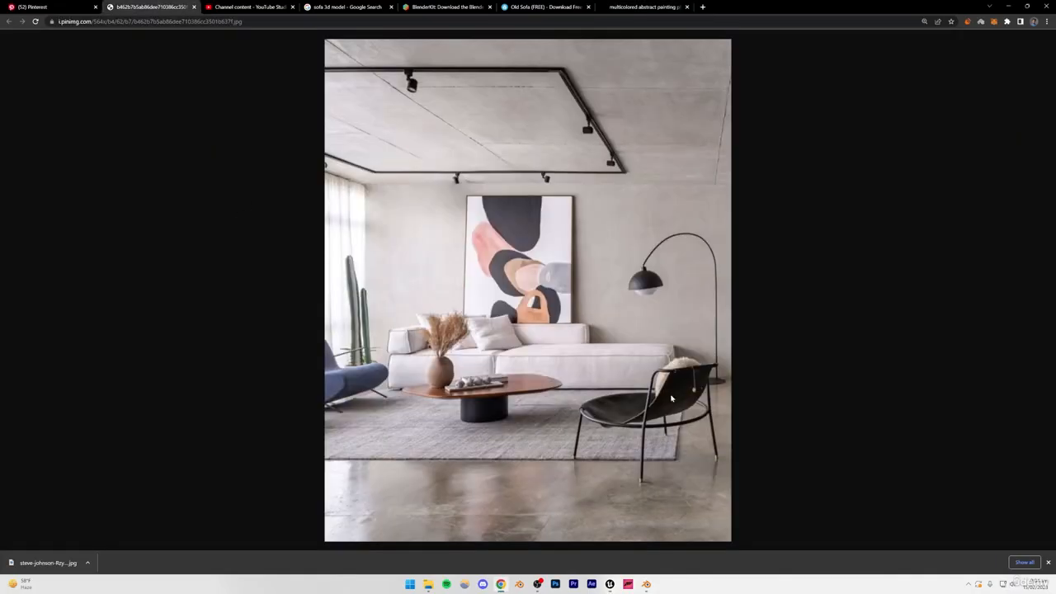
mouse_move(608, 587)
left_click(564, 540)
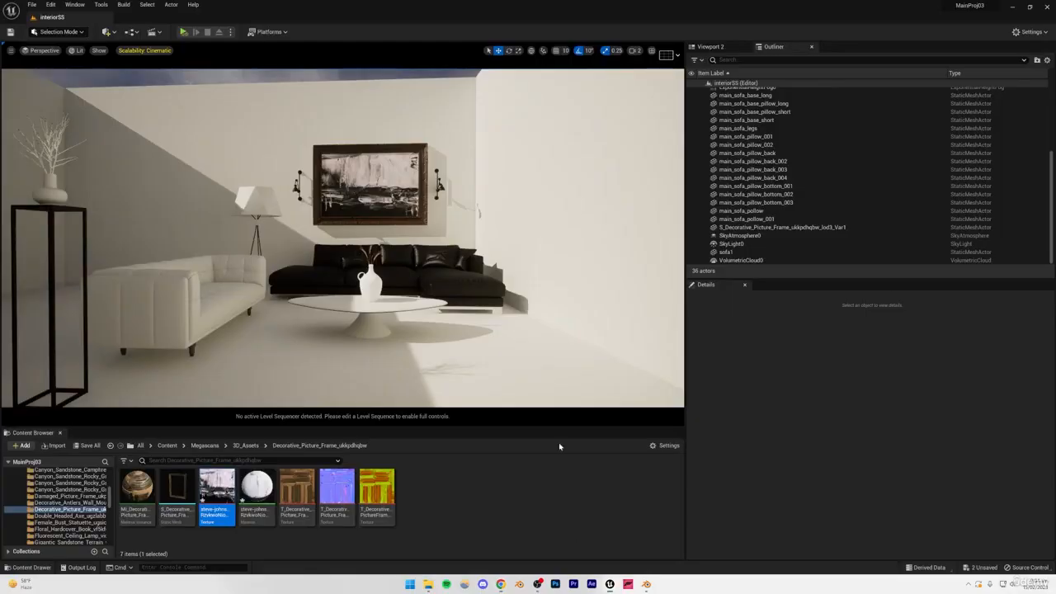
Step: Look at the furniture models in Blender, switch back to Unreal Editor and review the room from several angles
left_click(566, 503)
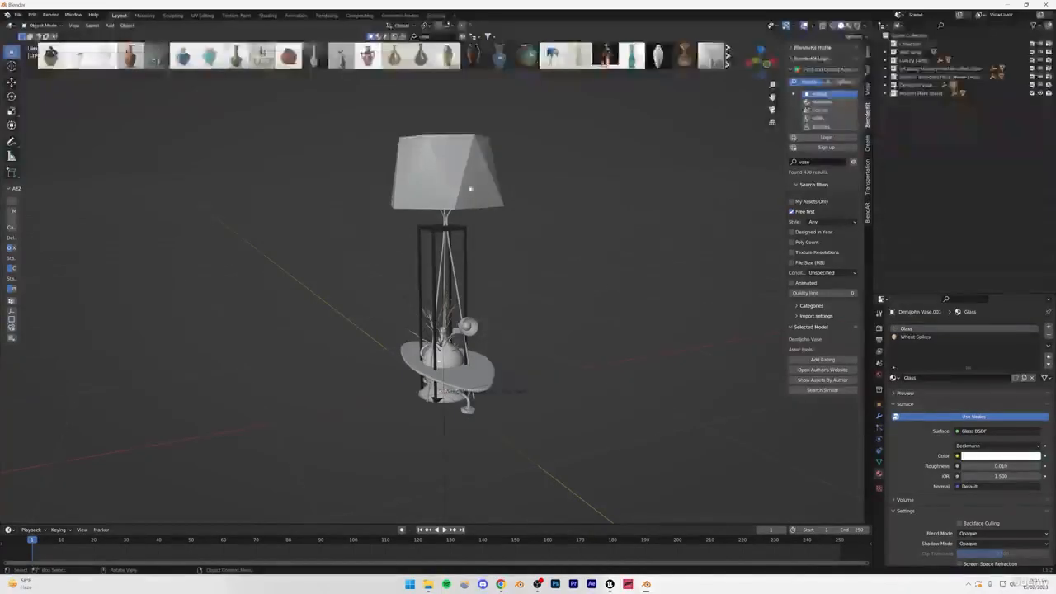
left_click(646, 585)
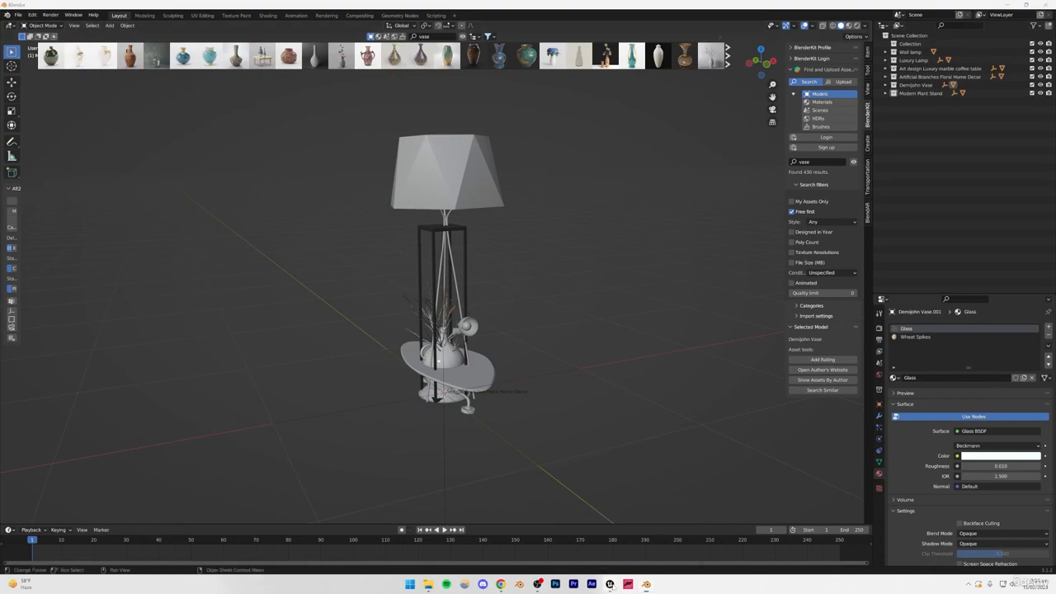
mouse_move(610, 584)
left_click(689, 514)
left_click(608, 540)
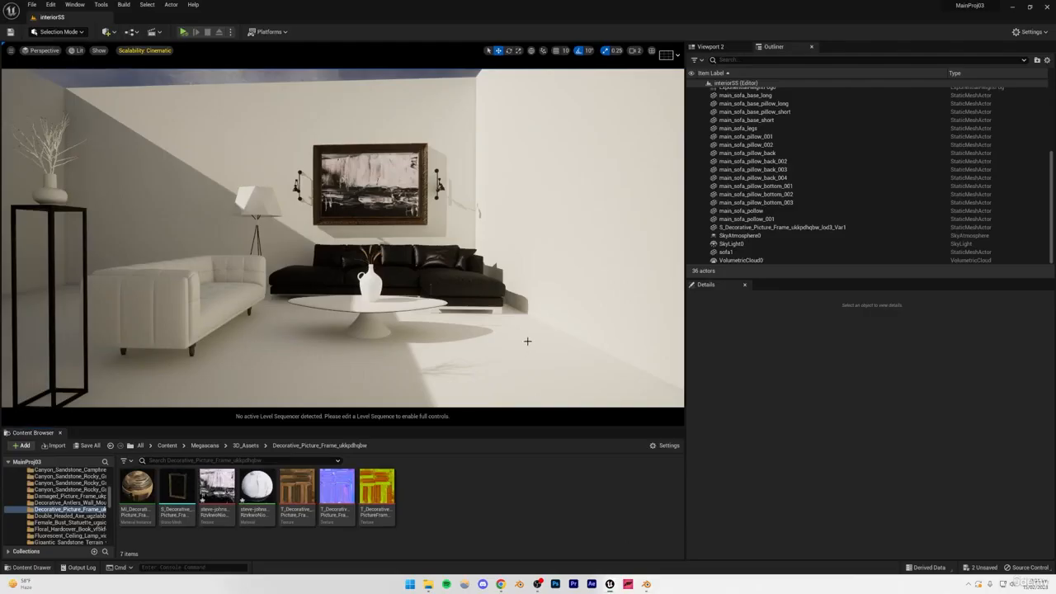
right_click_drag(451, 174, 405, 116)
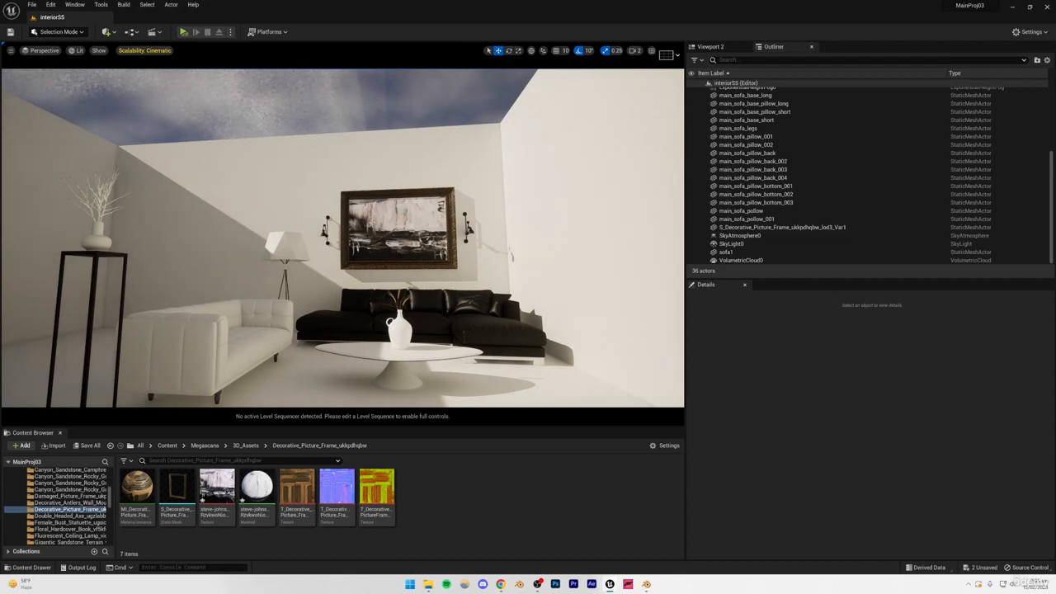
right_click_drag(342, 237, 386, 277)
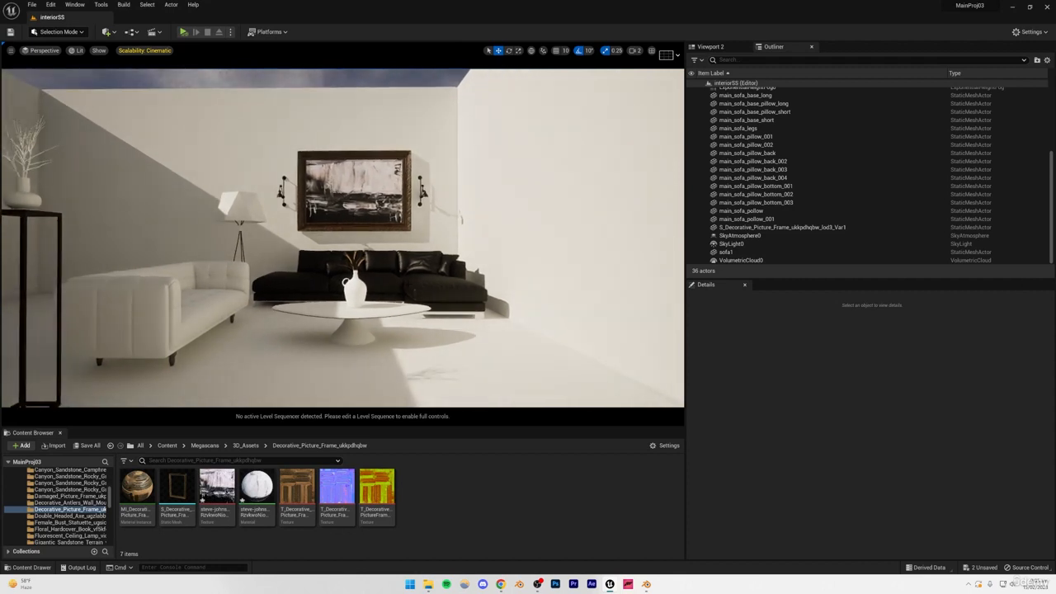
right_click_drag(392, 327, 391, 350)
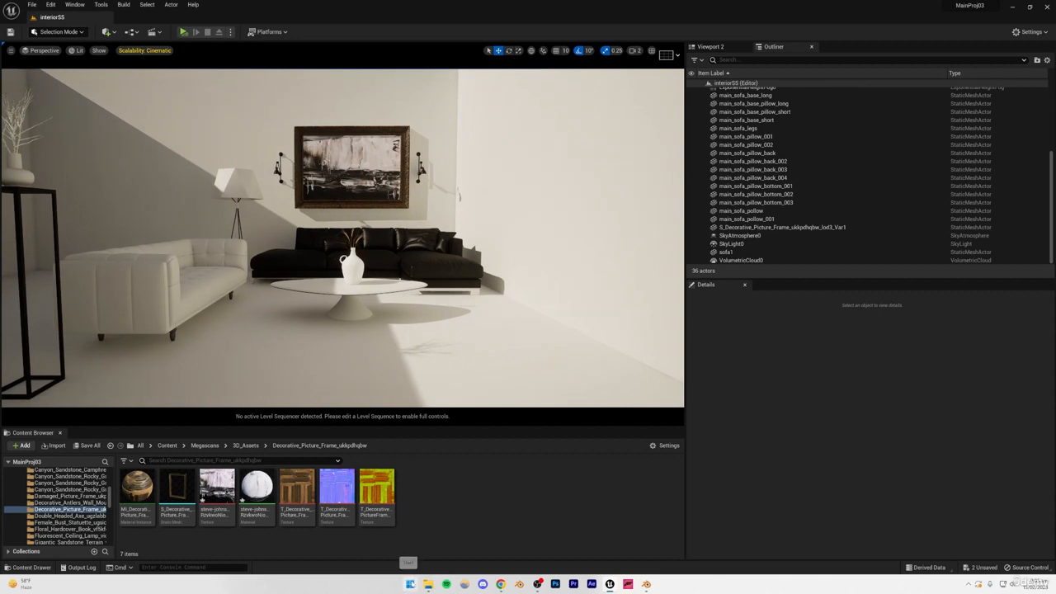
Step: Launch the Epic Games Launcher and save the project's unsaved painting texture and material
left_click(409, 584)
type("epp")
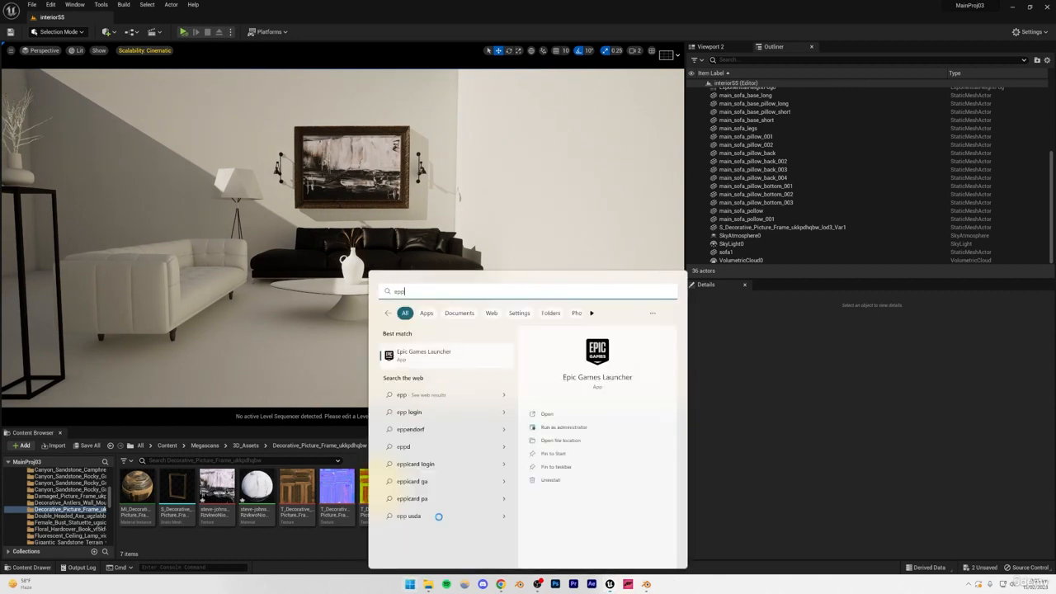
key("BackSpace")
type("i")
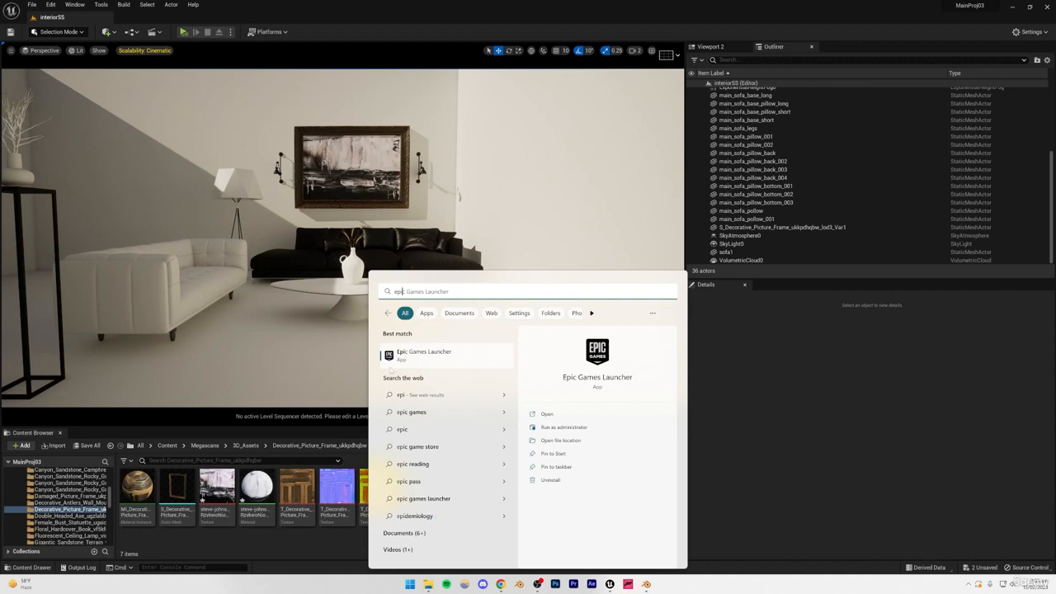
left_click(429, 356)
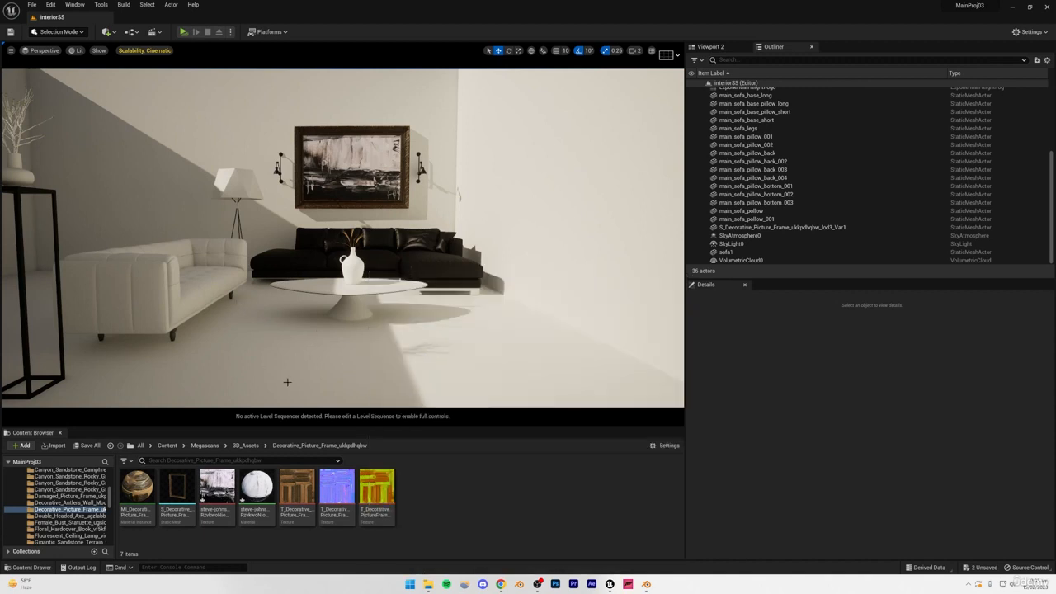
left_click(90, 446)
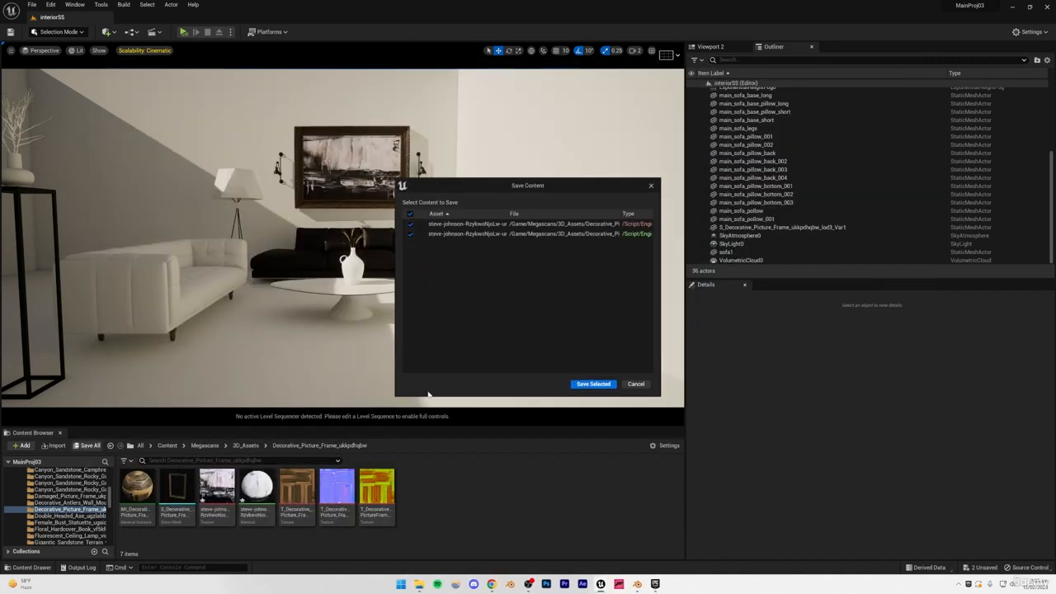
left_click(594, 384)
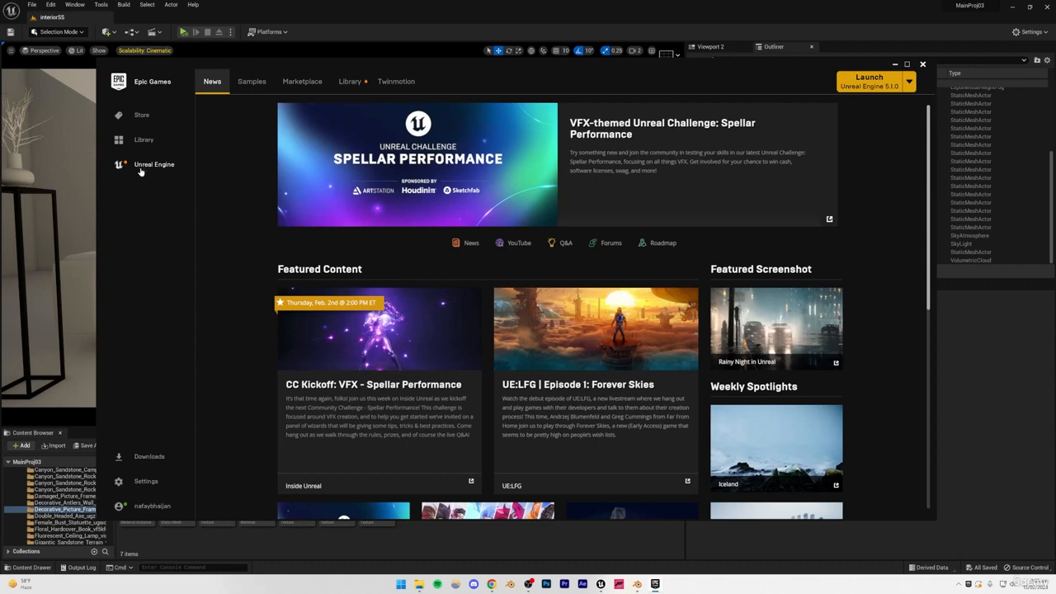
Step: Search the Unreal Engine Marketplace for "chairs and tables" and limit the results to free products
left_click(301, 82)
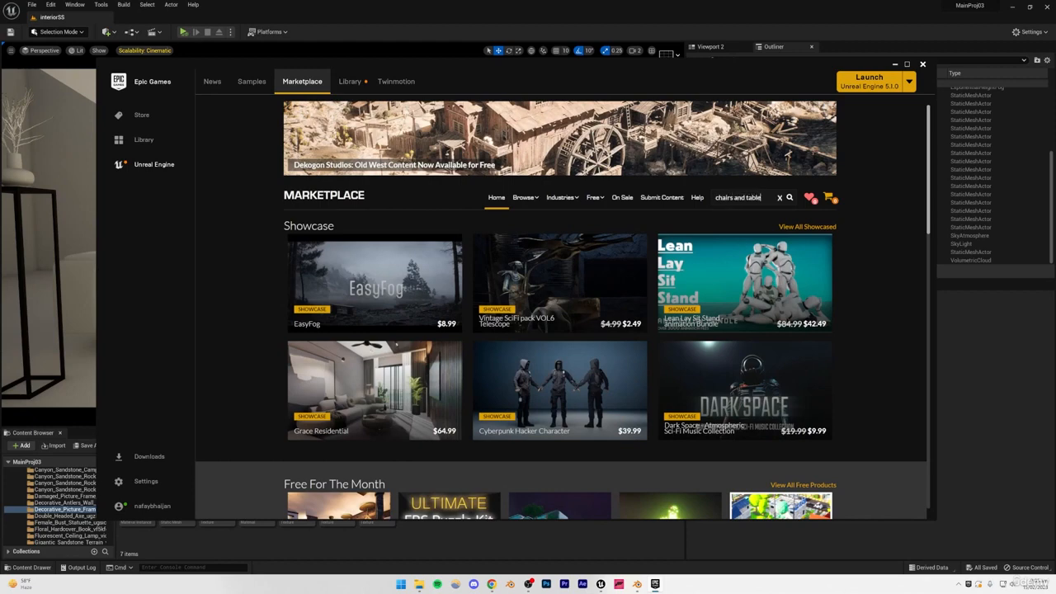
type("s")
key("Return")
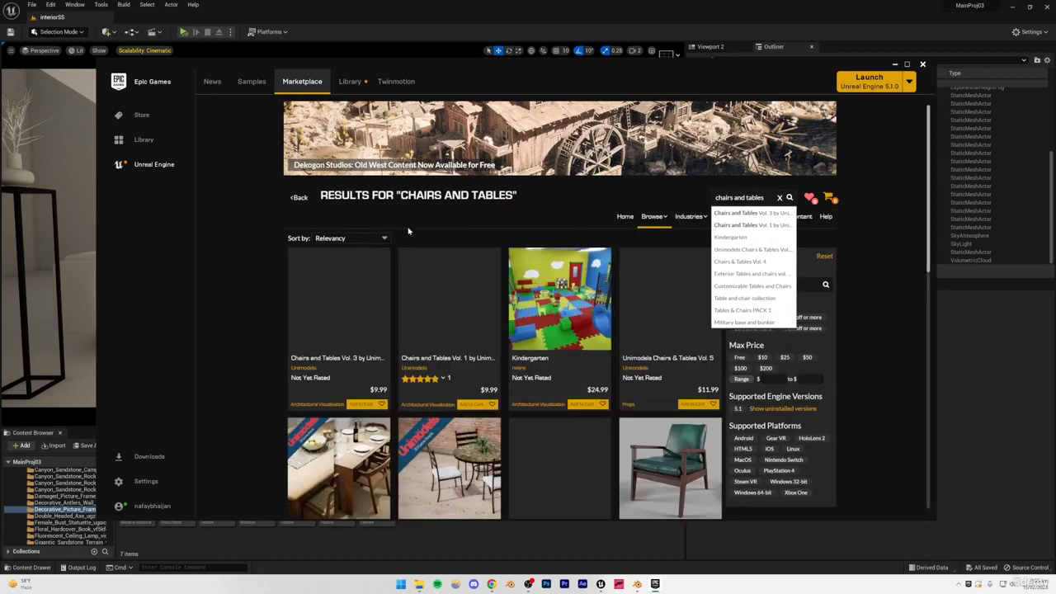
left_click(740, 358)
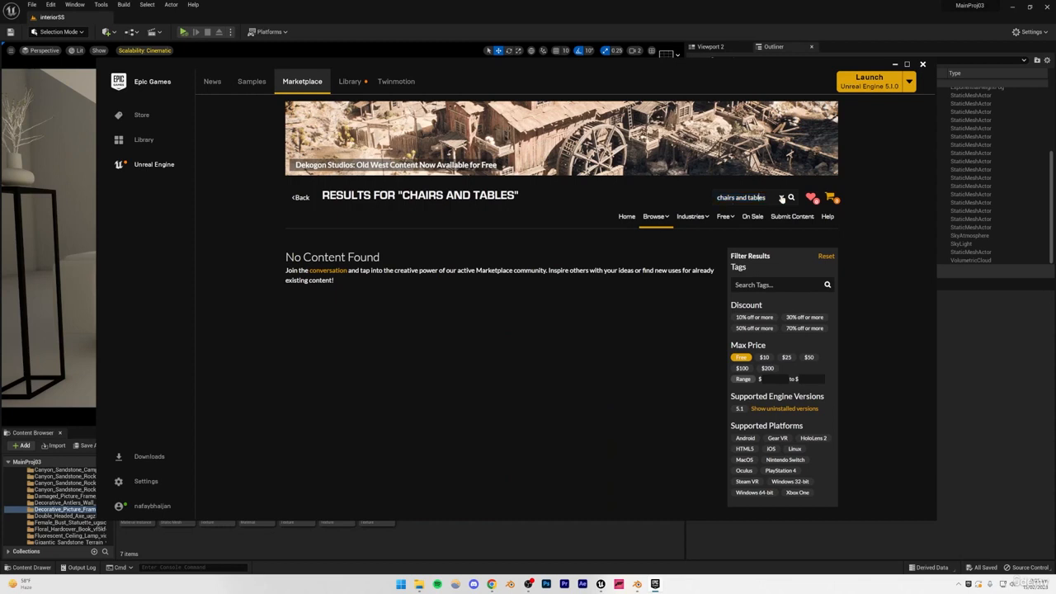
Step: Search the Marketplace for "chair", limit the results to free products and open Twinmotion Chairs & Tables Pack 1
type("chair")
key("Return")
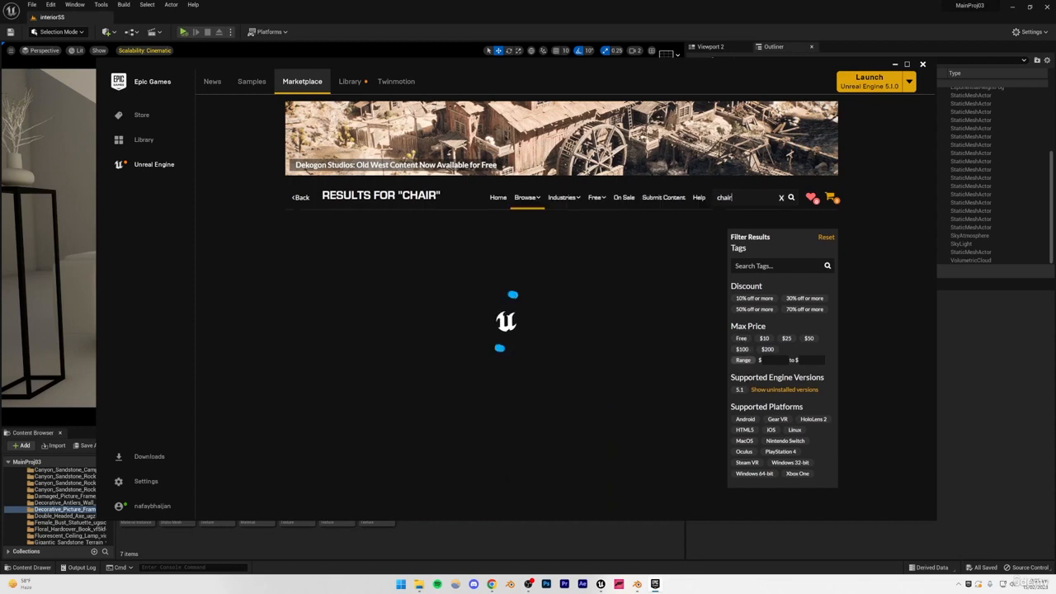
left_click(740, 338)
left_click(332, 282)
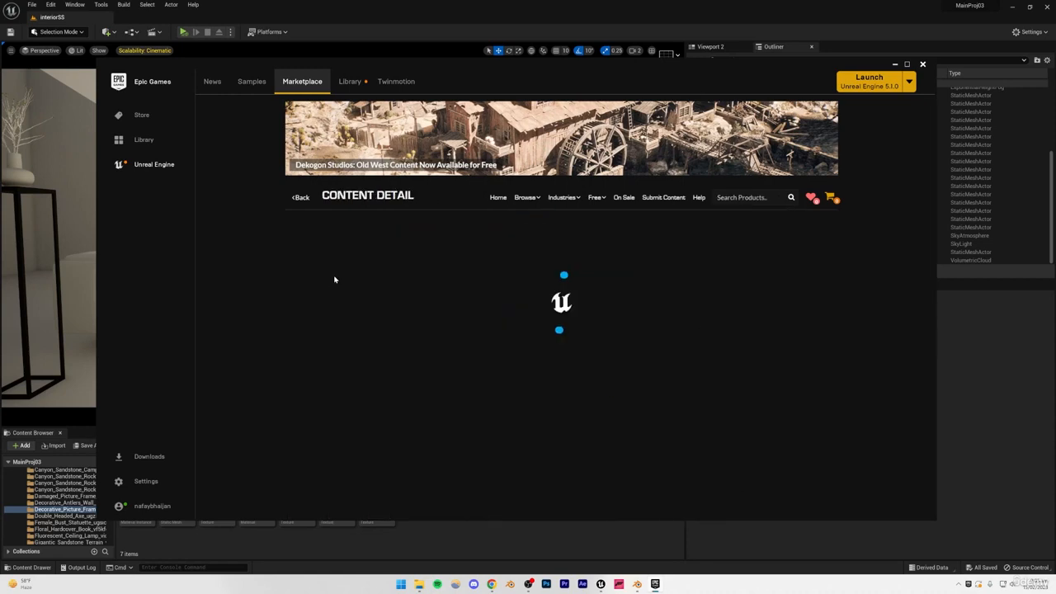
Step: Look through the preview images of the chairs and tables in Twinmotion Chairs & Tables Pack 1
left_click_drag(609, 233, 790, 233)
left_click(790, 280)
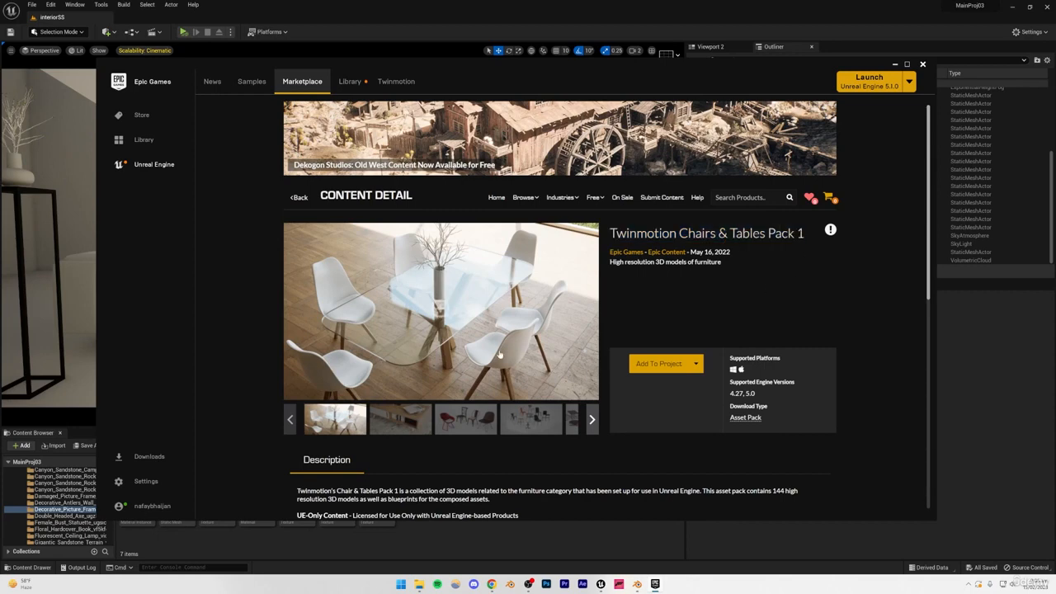
left_click(401, 418)
left_click(459, 419)
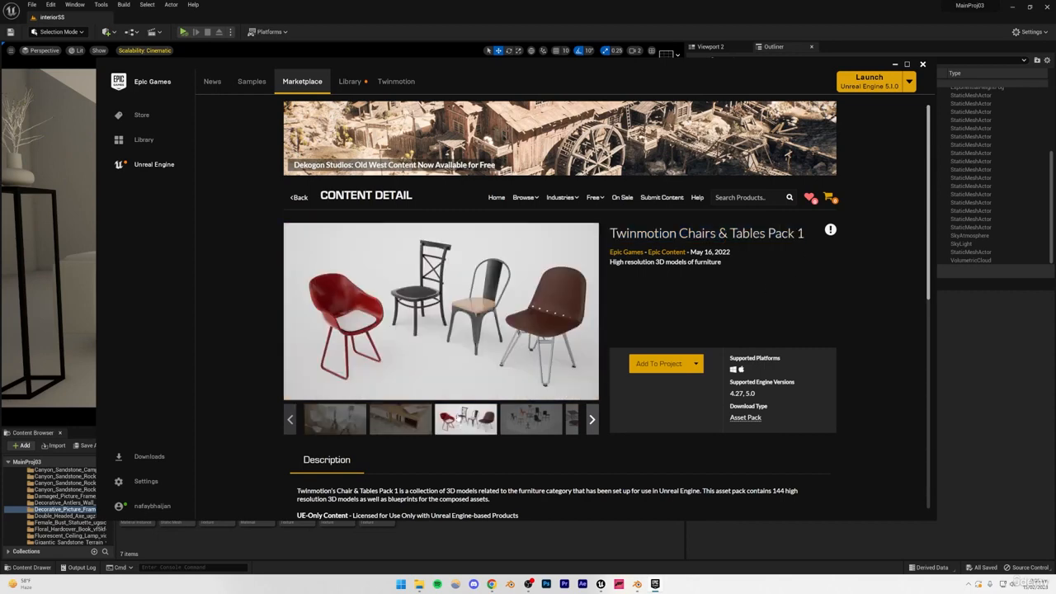
left_click(529, 412)
left_click(573, 419)
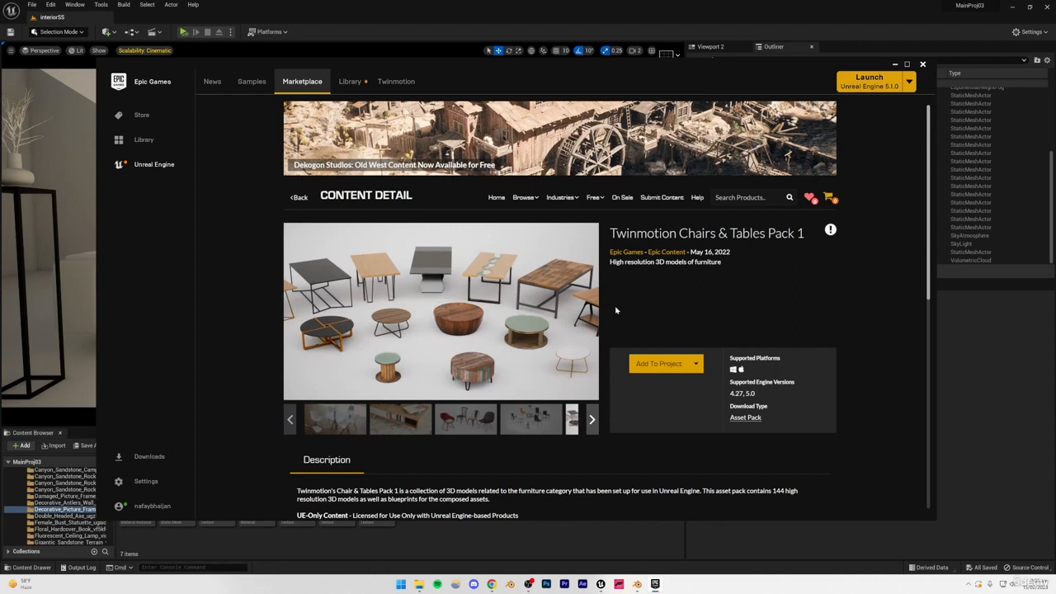
Step: Add the pack to the MainProj03 project, showing all projects and choosing asset version 5.0
left_click(660, 365)
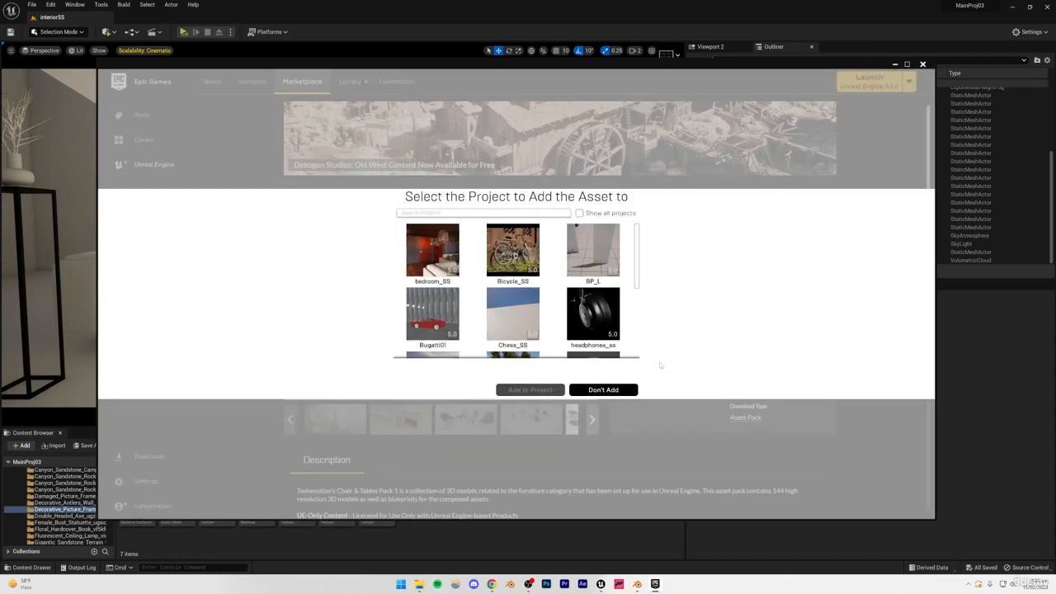
left_click(580, 213)
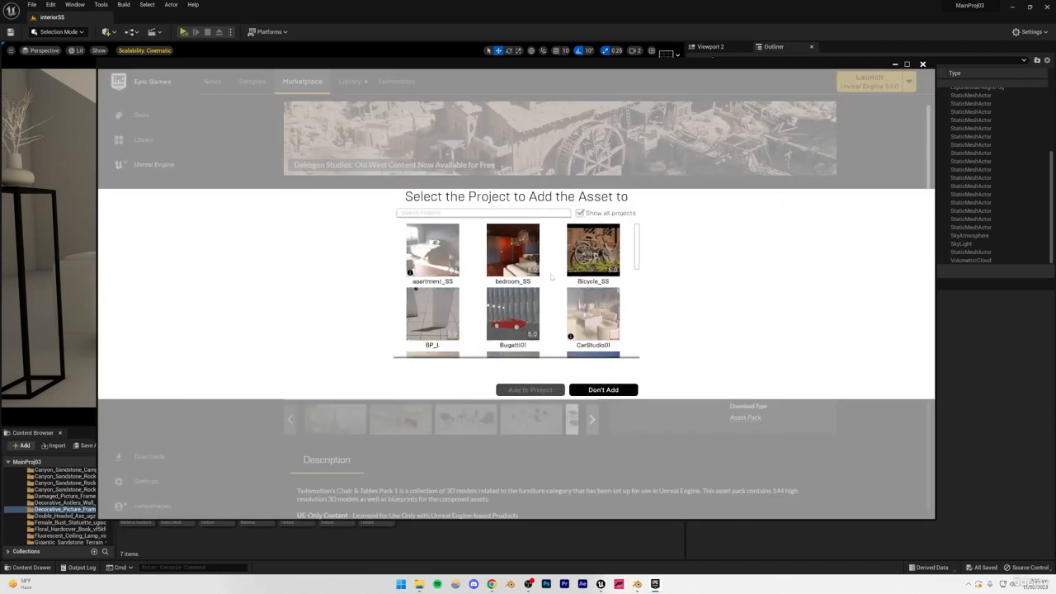
scroll(480, 311, "down", 5)
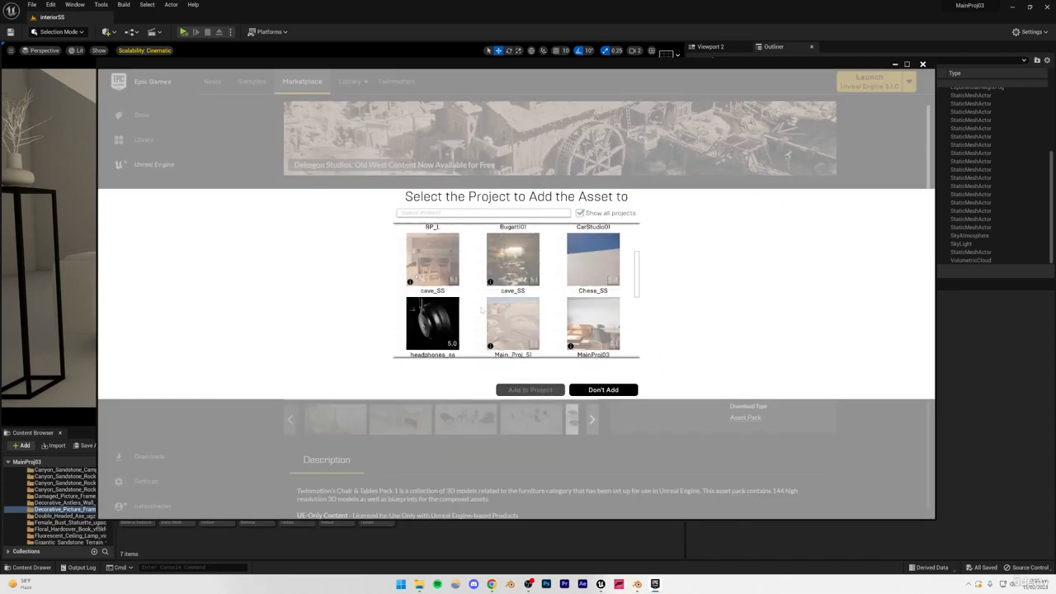
left_click(593, 247)
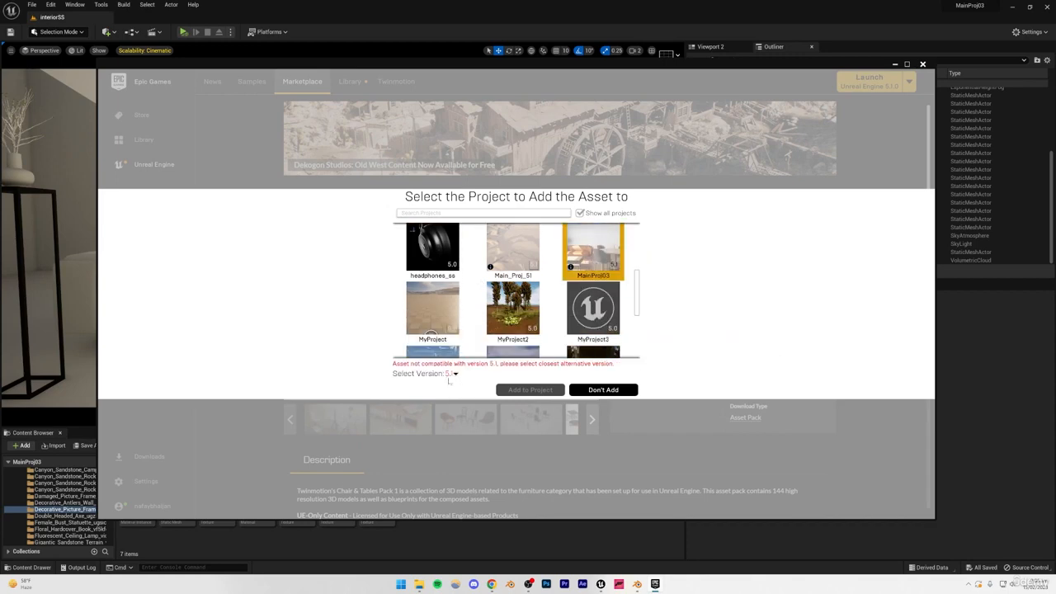
left_click(455, 374)
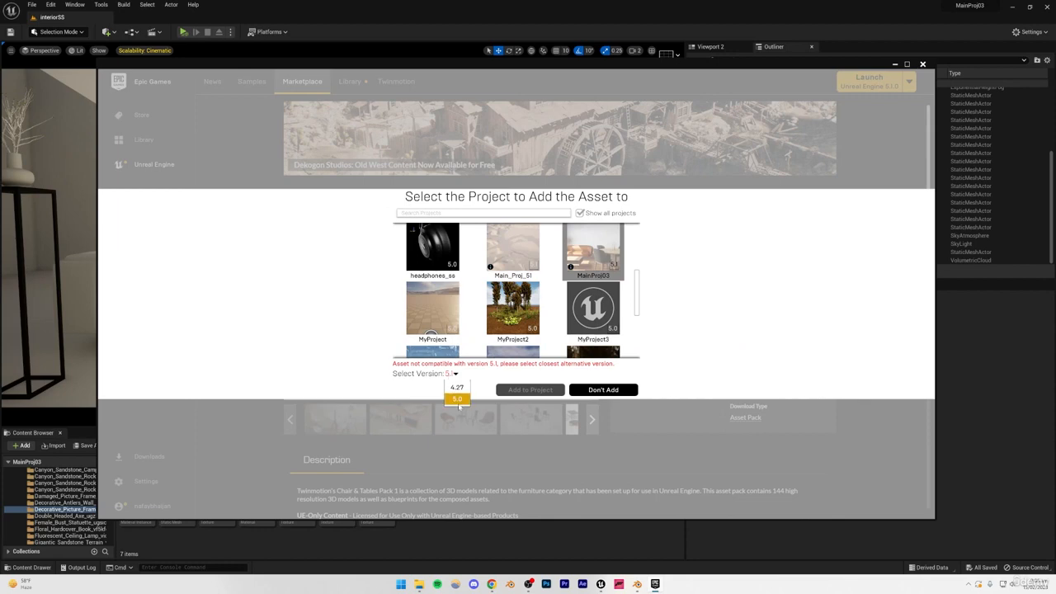
left_click(458, 399)
left_click(520, 390)
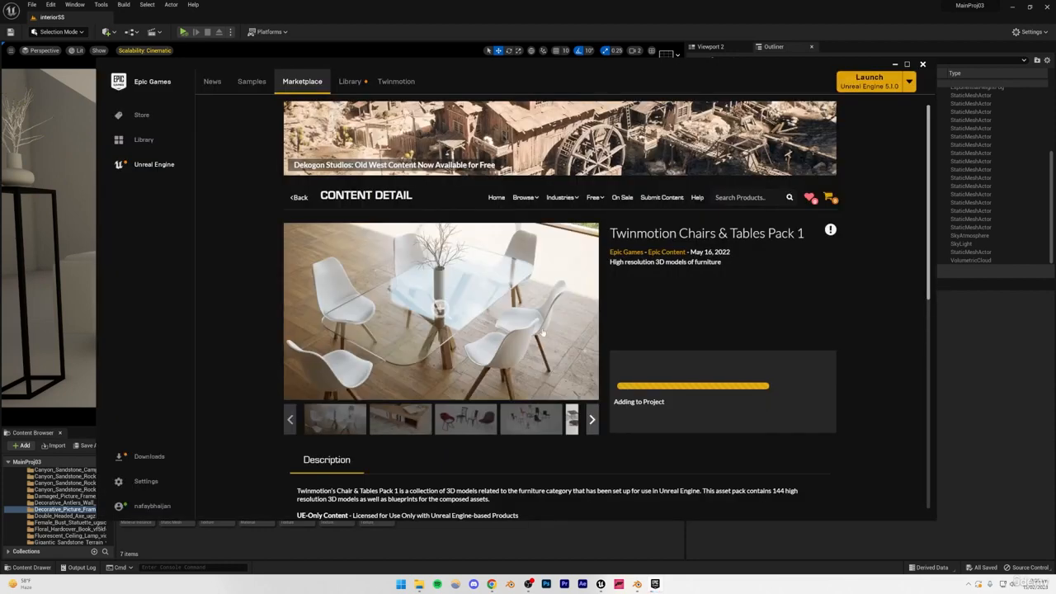
Step: Switch back to Unreal Editor and open the TMChairsAndTablesPack1 content folder
scroll(56, 498, "up", 10)
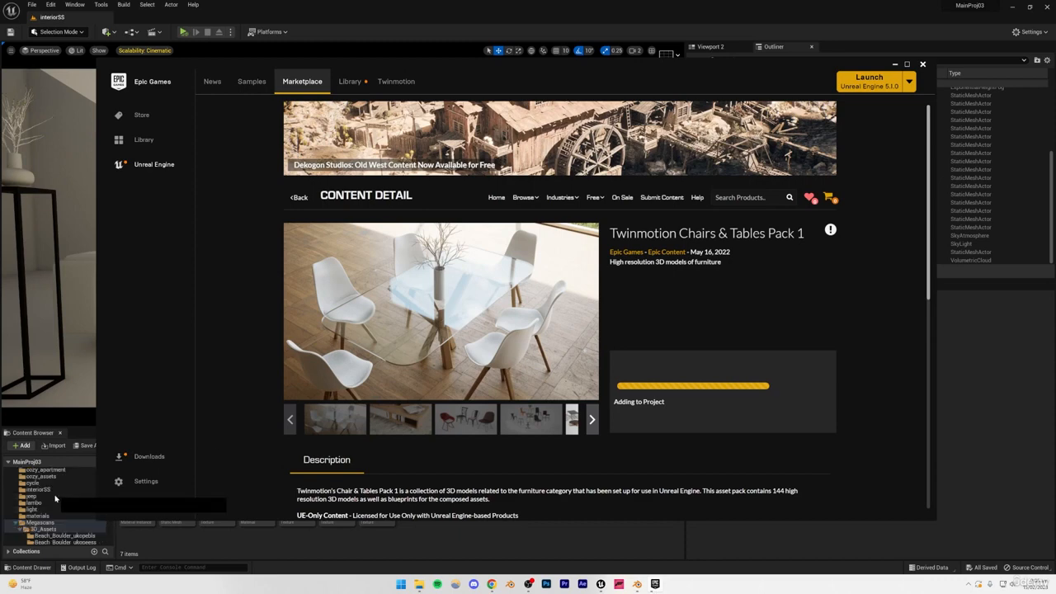
left_click(43, 493)
scroll(53, 501, "down", 3)
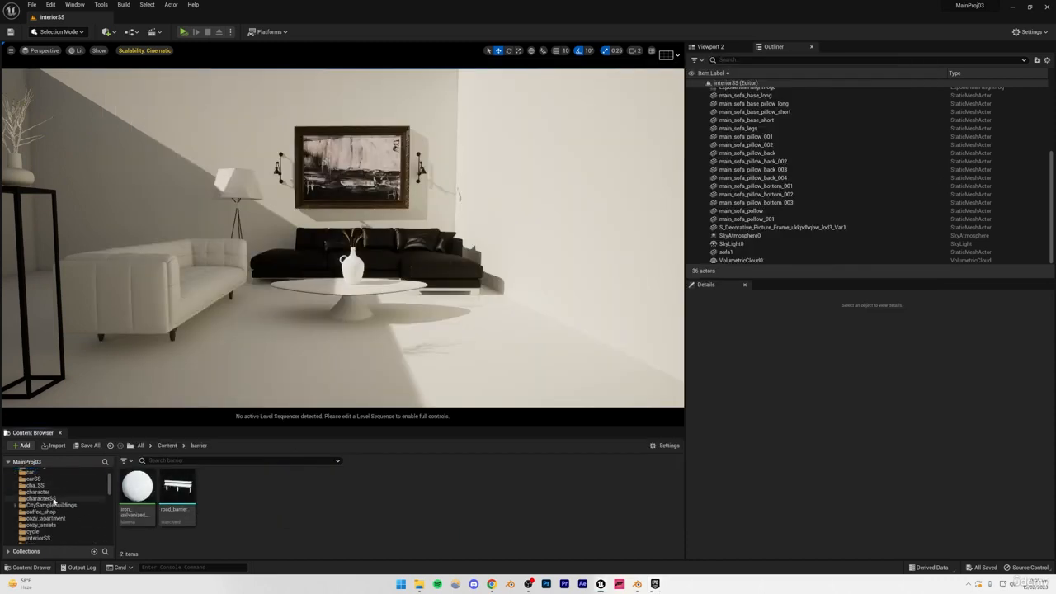
scroll(38, 495, "down", 3)
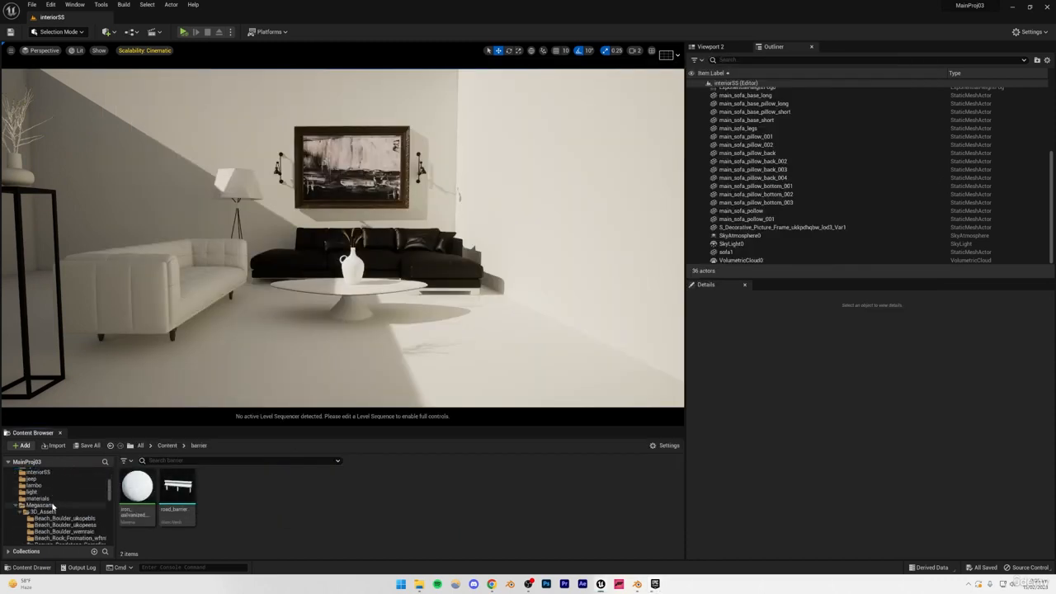
scroll(41, 511, "down", 2)
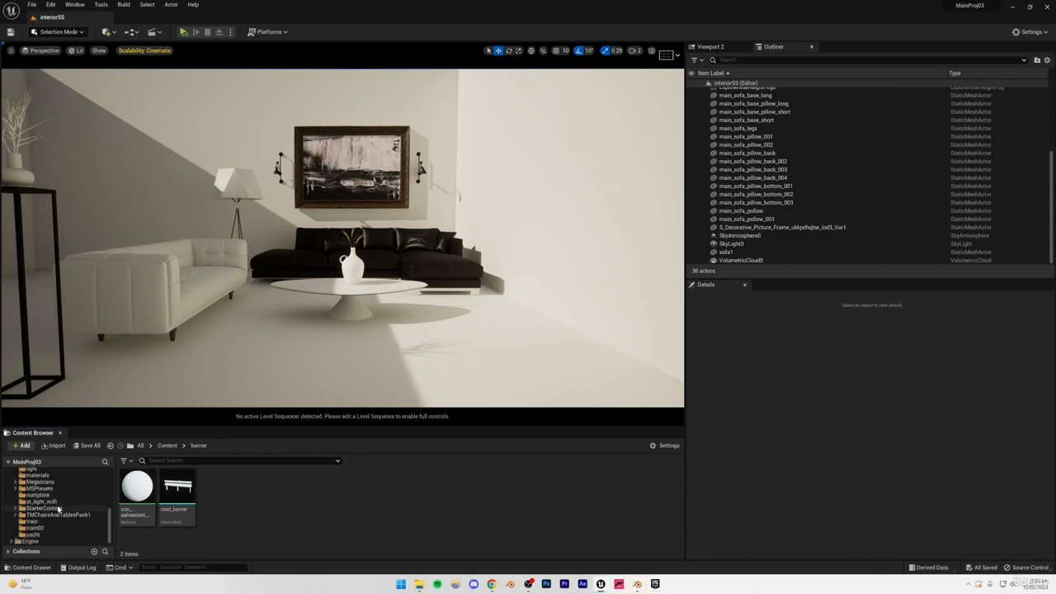
left_click(51, 513)
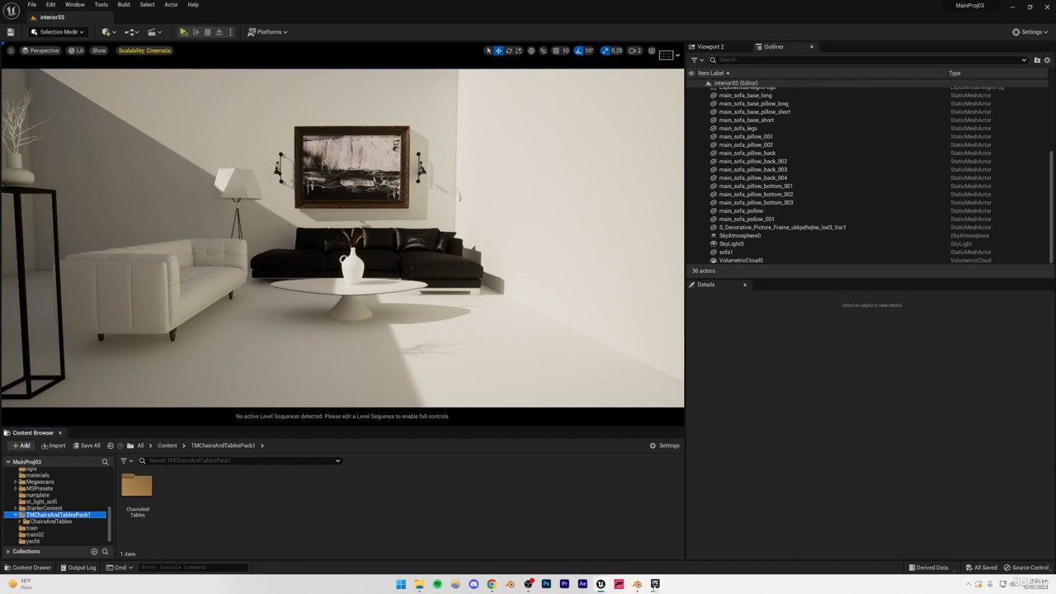
Step: Check the Twinmotion Chairs & Tables pack's progress in the Epic Games Launcher library vault, and return to Unreal Editor
left_click(655, 584)
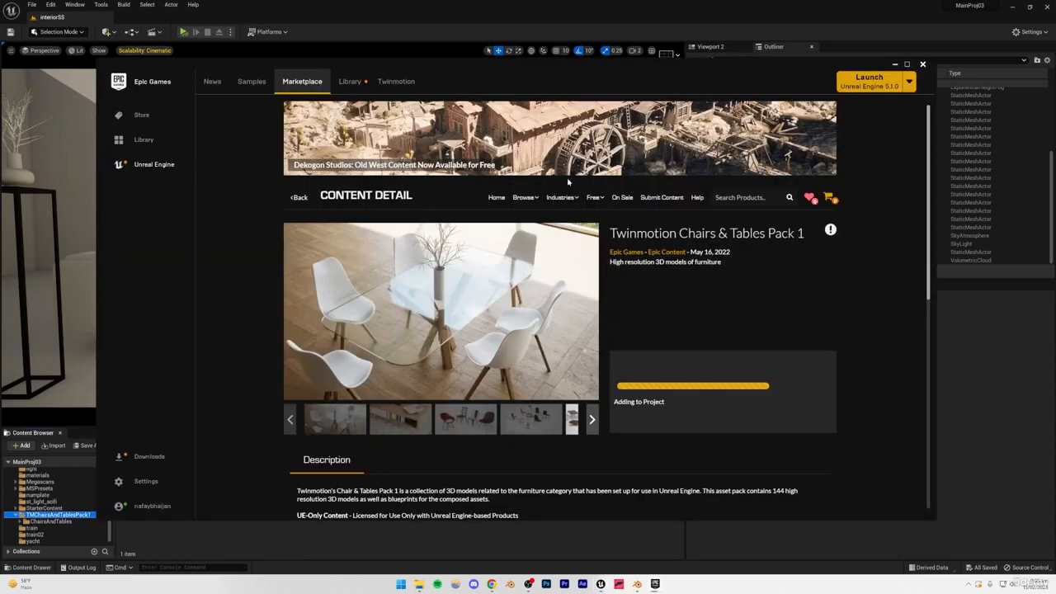
left_click(350, 81)
scroll(401, 349, "down", 3)
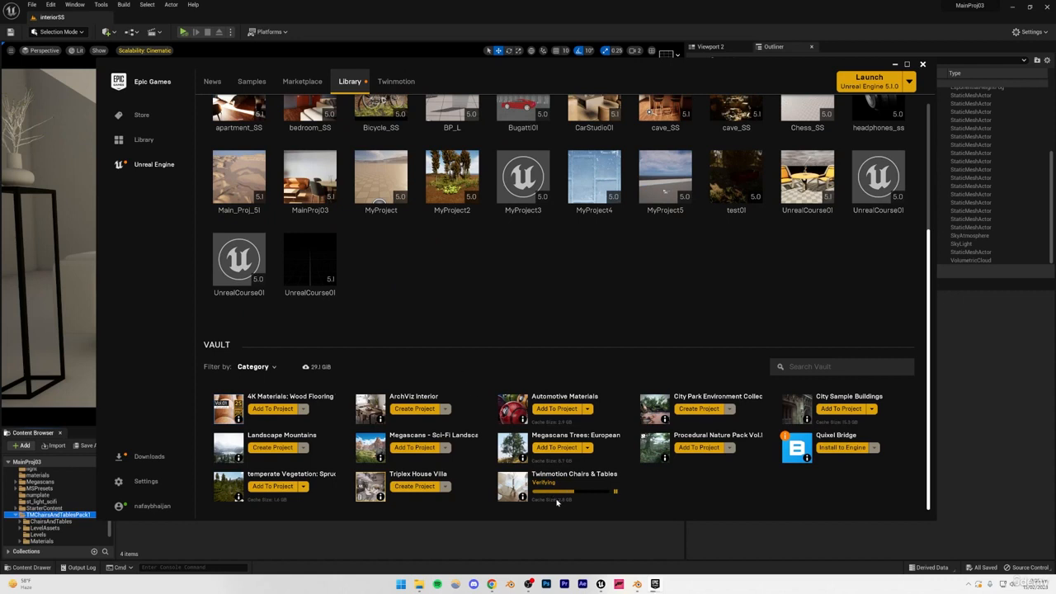
left_click(385, 535)
Step: Expand the ChairsAndTables folder of TMChairsAndTablesPack1 and its Chairs subfolder
scroll(16, 517, "down", 2)
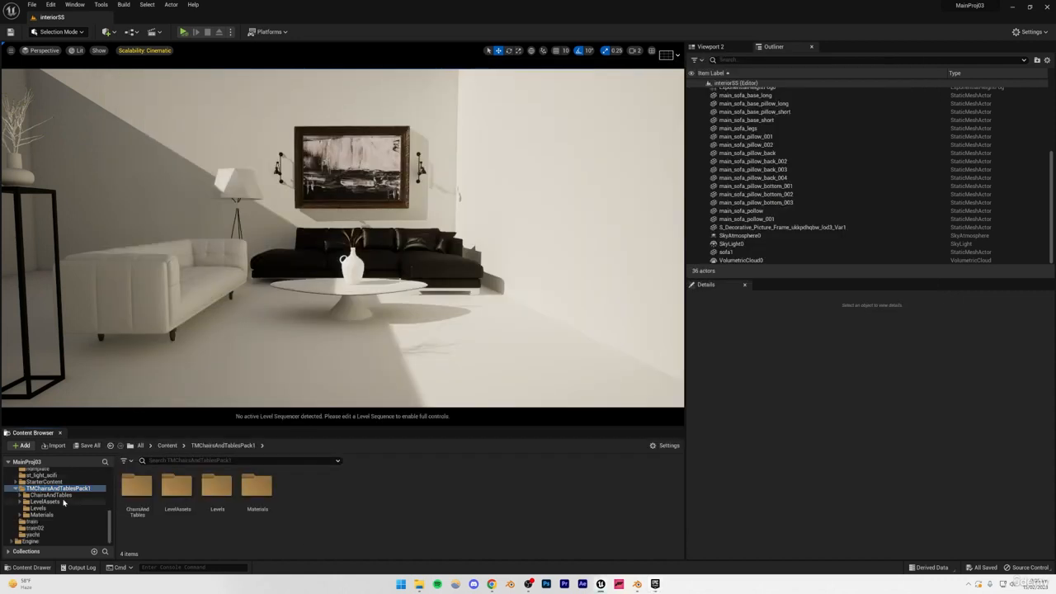
left_click(33, 488)
left_click(20, 496)
left_click(23, 508)
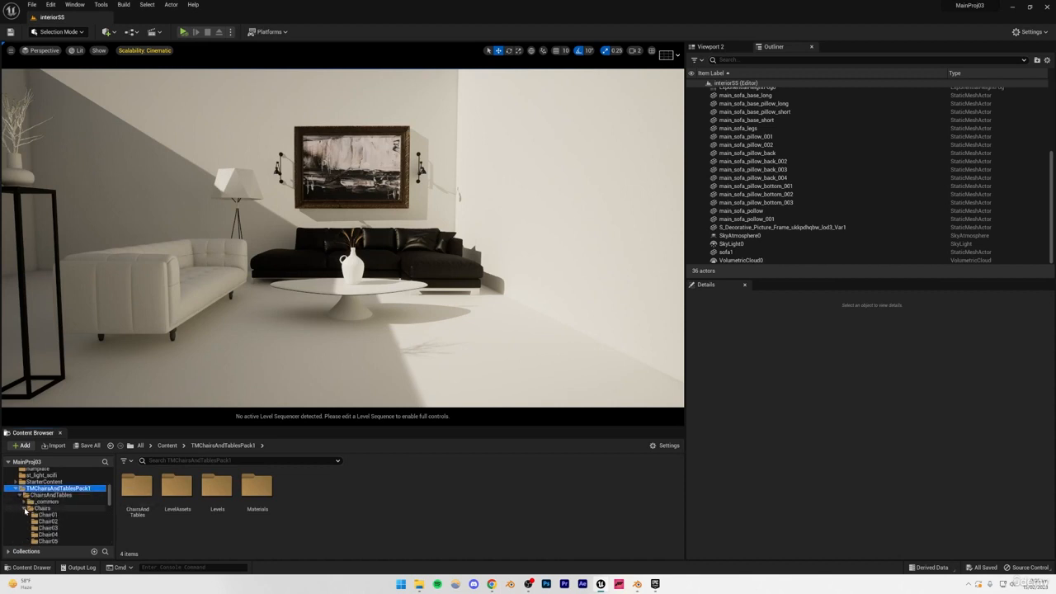
Step: Look through the chair models in the Chair01 to Chair16 folders
left_click(52, 515)
key("Down")
key("Down")
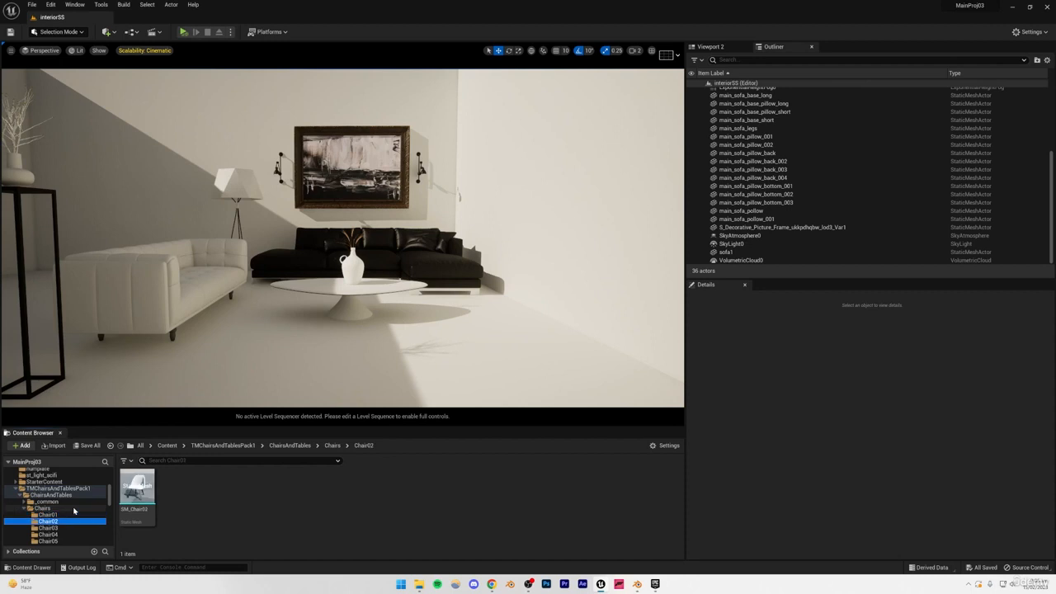
key("Down")
key("Down")
key("Down")
key("Down")
key("Down")
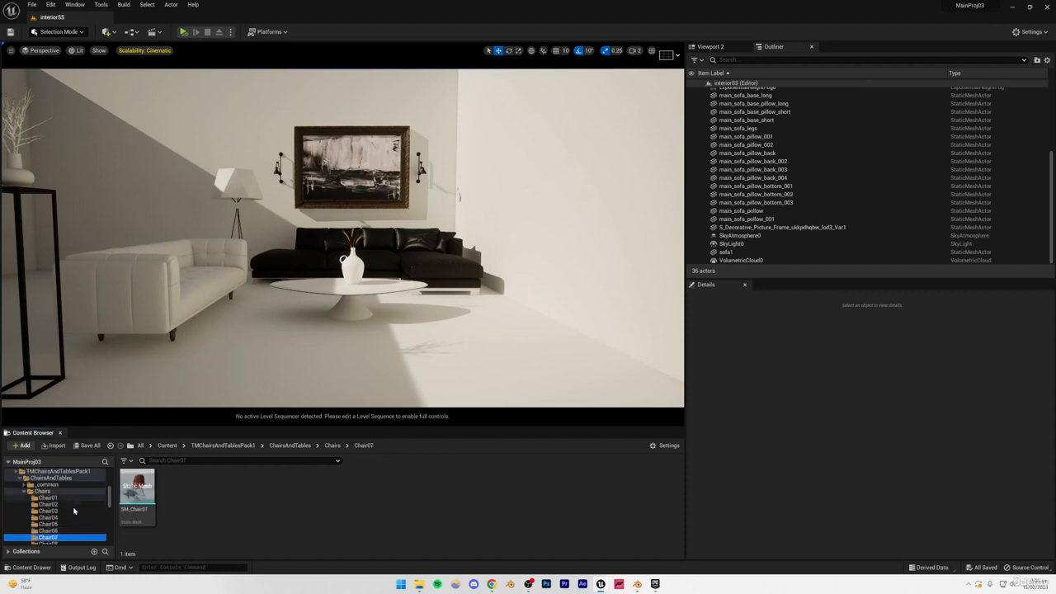
key("Down")
key("Down")
key("Down")
key("Down")
key("Down")
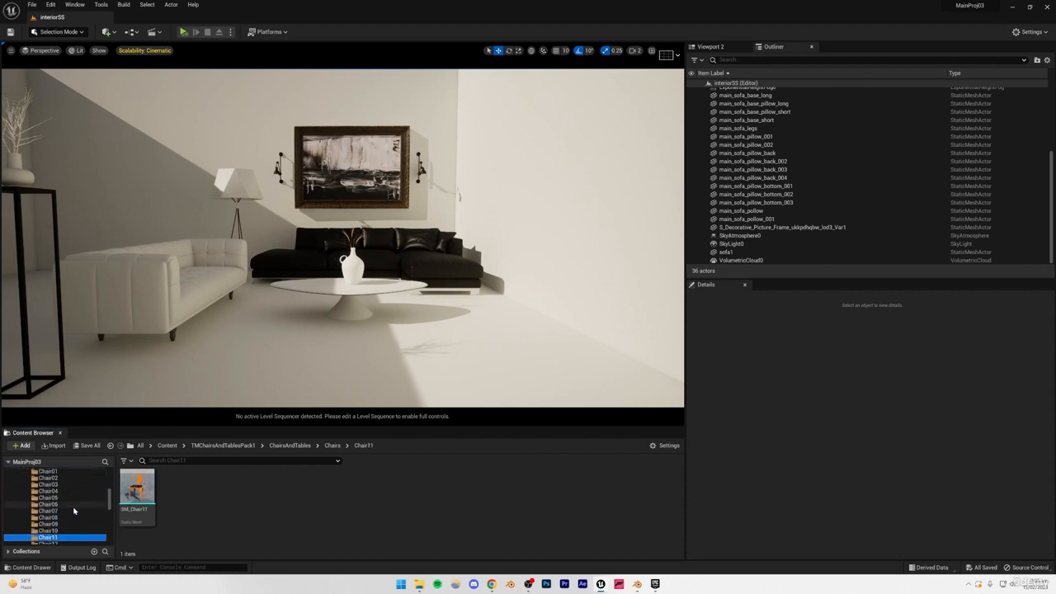
key("Down")
key("Down")
key("Down")
key("Down")
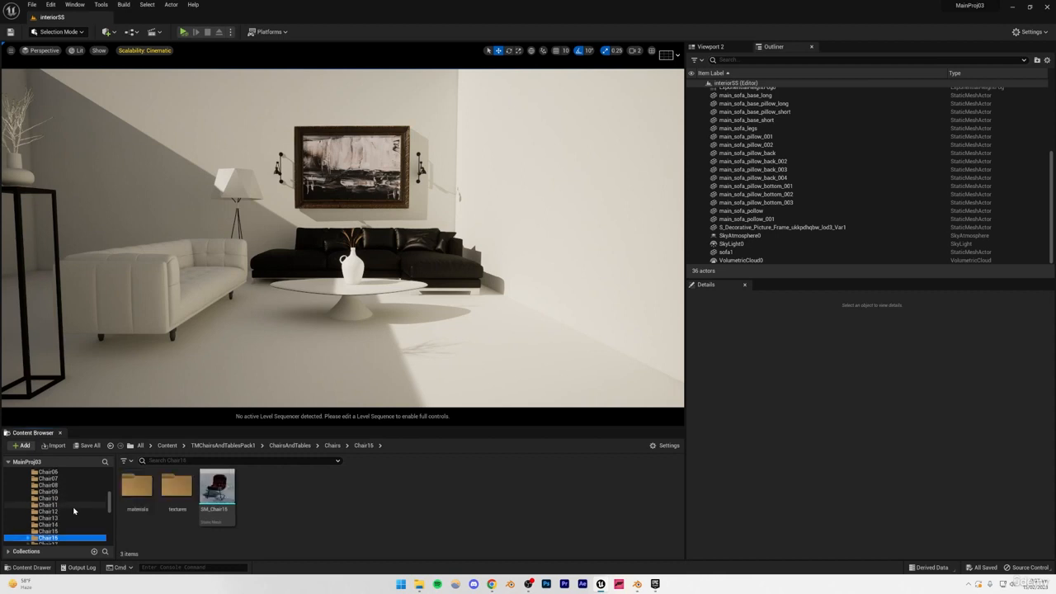
Step: Place the SM_Chair16 model on the floor in front of the black sofa
key("Up")
left_click_drag(217, 491, 495, 363)
left_click(438, 337)
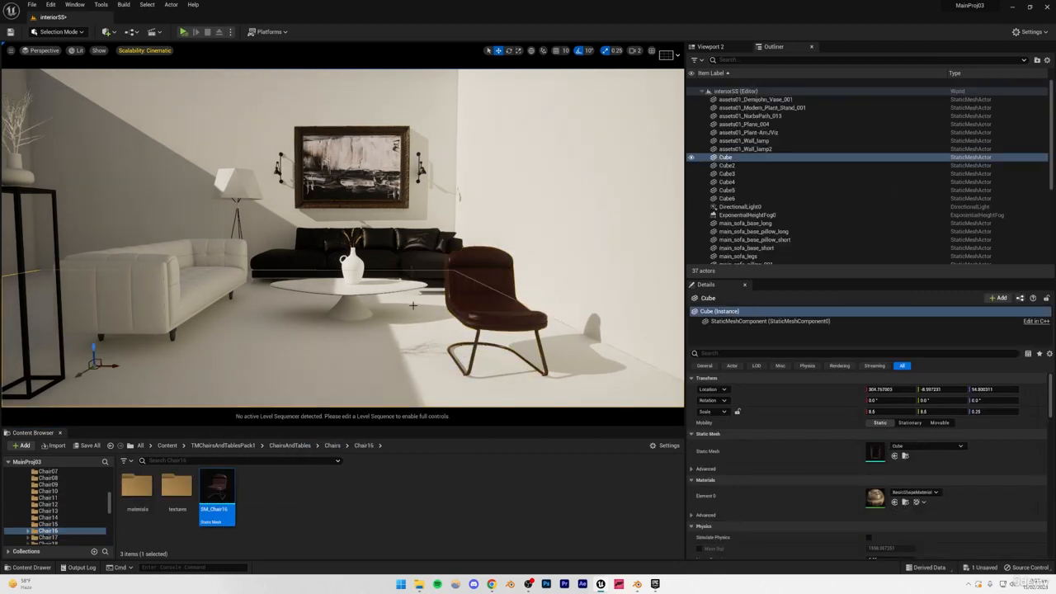
Step: Open the Chair18 folder and place the teal SM_Chair18 model in front of the coffee table
key("Down")
key("Down")
key("Down")
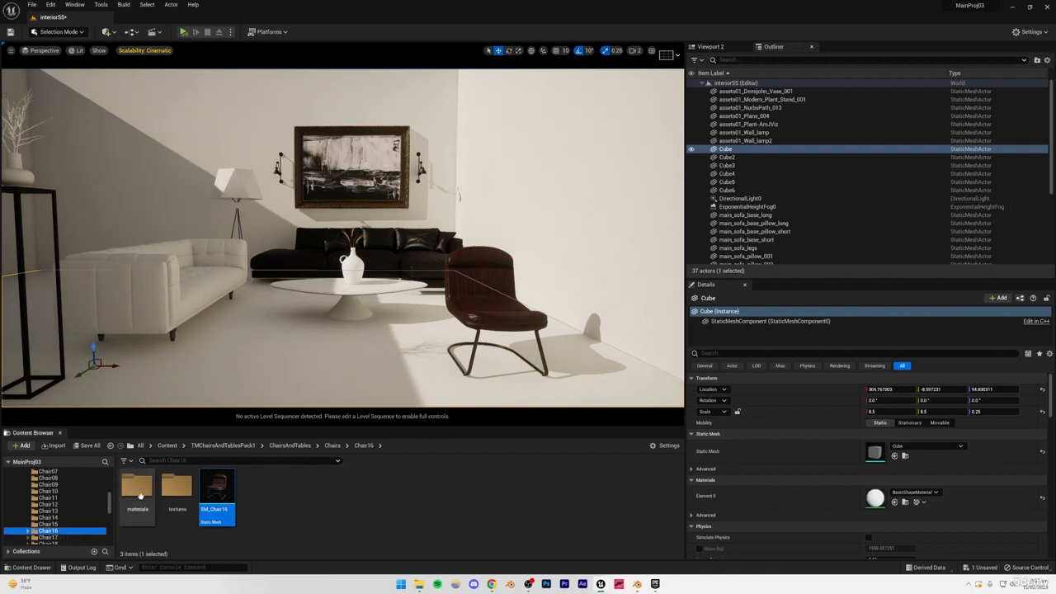
key("Up")
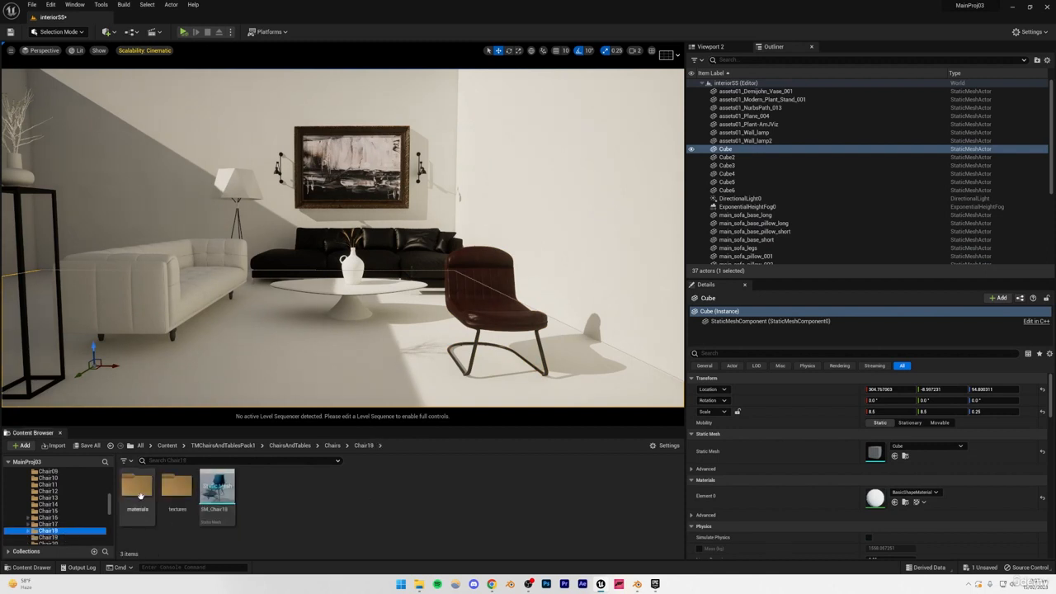
left_click_drag(217, 491, 384, 370)
Step: Look through the chair models in the Chair19 to Chair32 folders
key("Down")
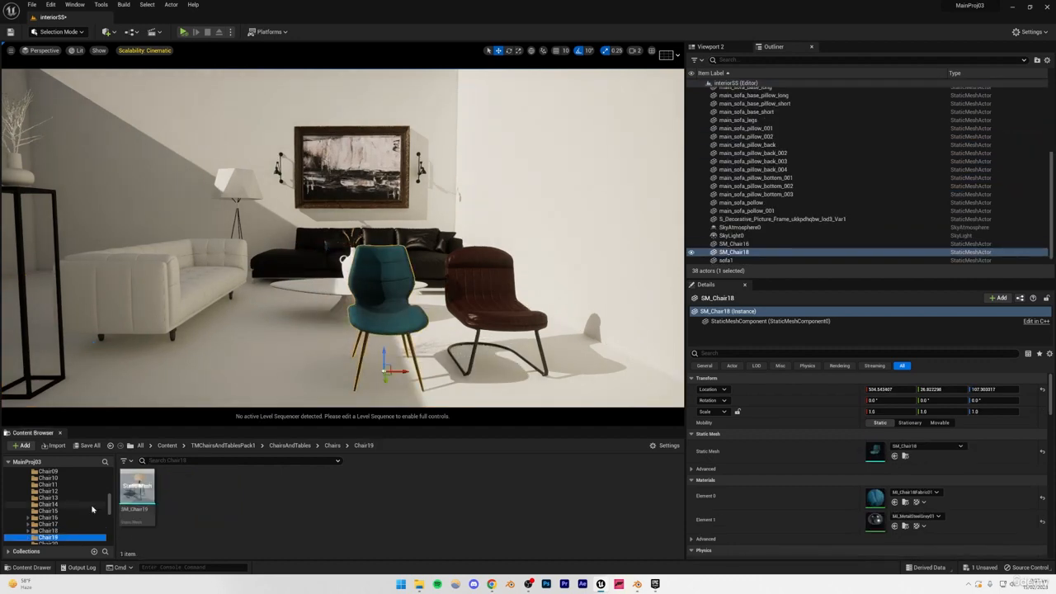
key("Down")
key("Down")
key("Down")
key("Down")
key("Down")
key("Down")
key("Down")
key("Down")
key("Down")
key("Down")
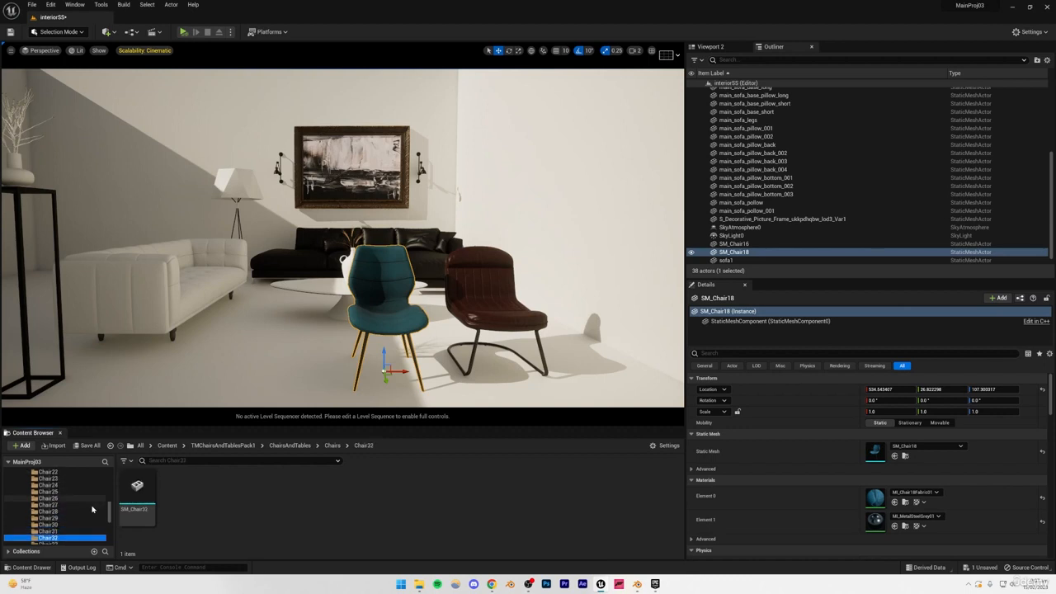
Step: Open the Chair30 folder and place the SM_Chair30 model on the floor near the white sofa
key("Up")
left_click(151, 482)
left_click_drag(151, 481, 258, 355)
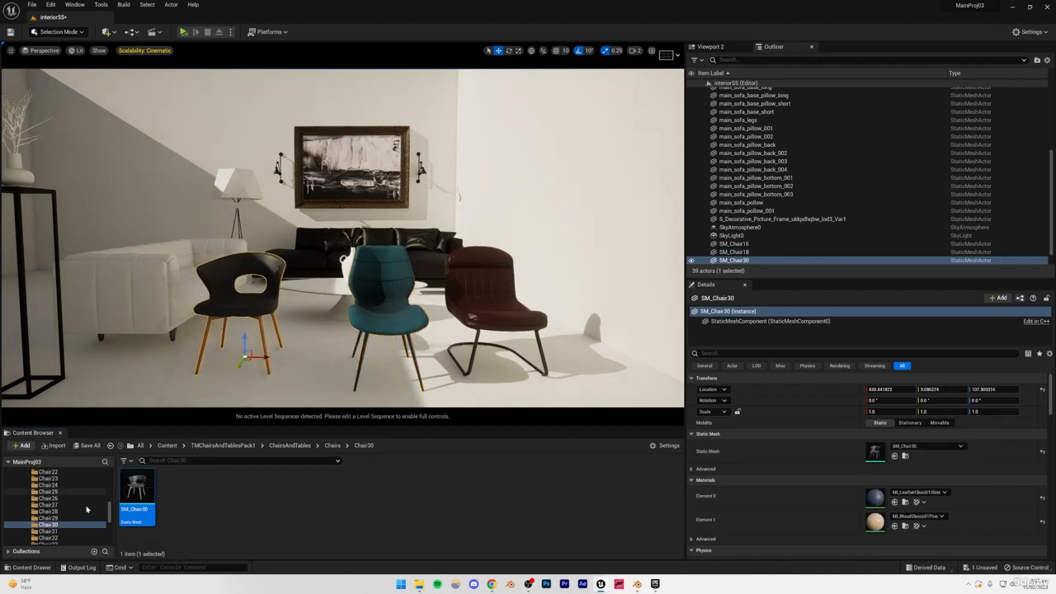
Step: Look through the remaining chair folders and the stool models up to Stool08
left_click(74, 524)
key("Down")
key("Down")
key("Down")
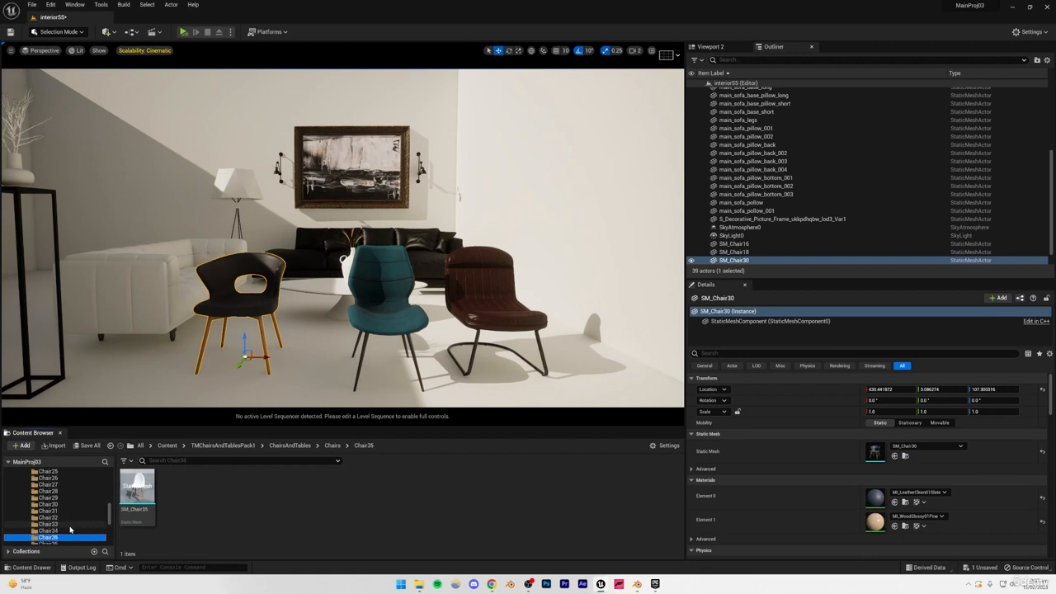
key("Down")
key("Down")
key("Down")
key("Down")
key("Down")
key("Down")
key("Down")
key("Down")
key("Down")
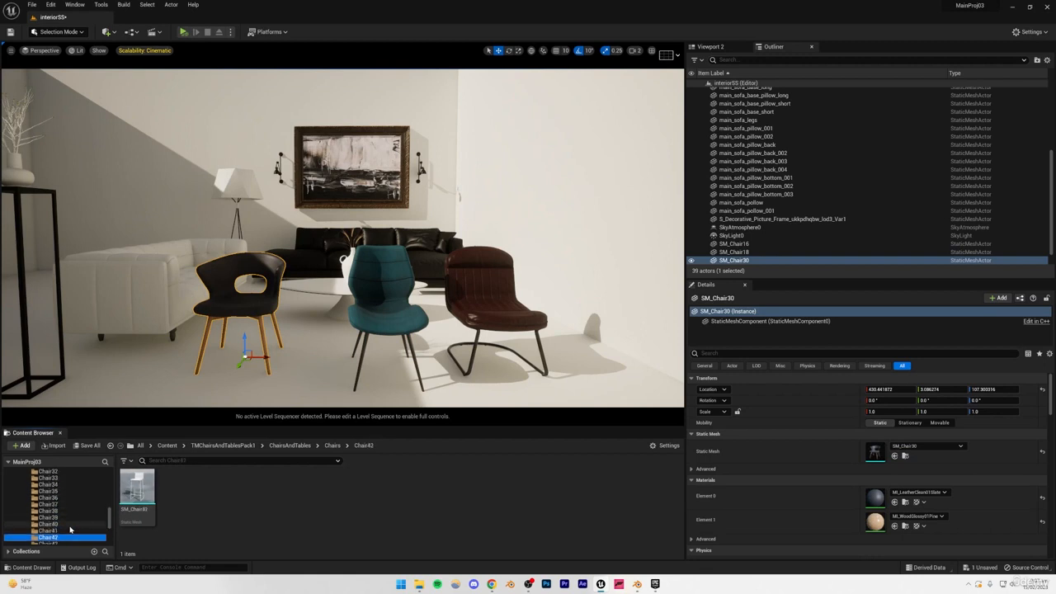
key("Down")
key("Down")
key("Down")
key("Down")
key("Down")
key("Down")
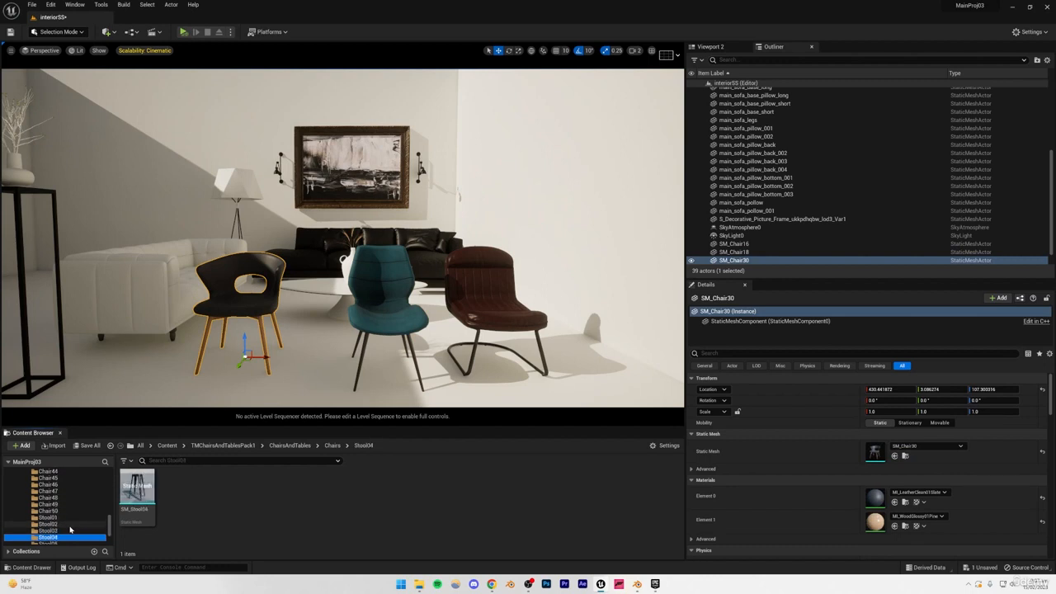
key("Down")
key("Down")
key("Down")
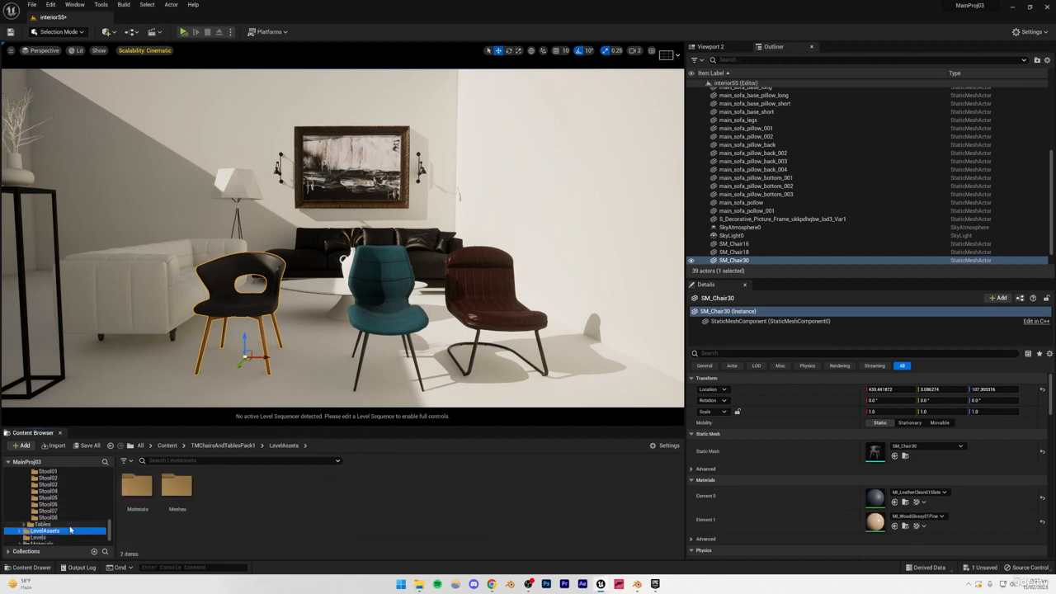
Step: Expand the Tables folder and look through the dining table models, along with the list of high and low table folders
left_click(24, 524)
scroll(50, 511, "down", 2)
left_click(55, 504)
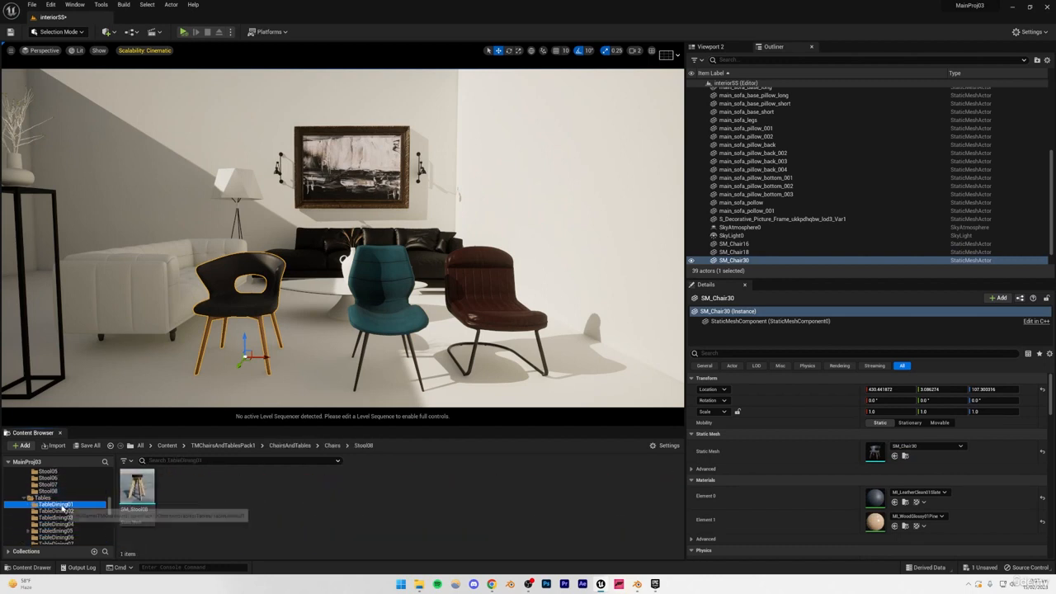
key("Down")
key("Down")
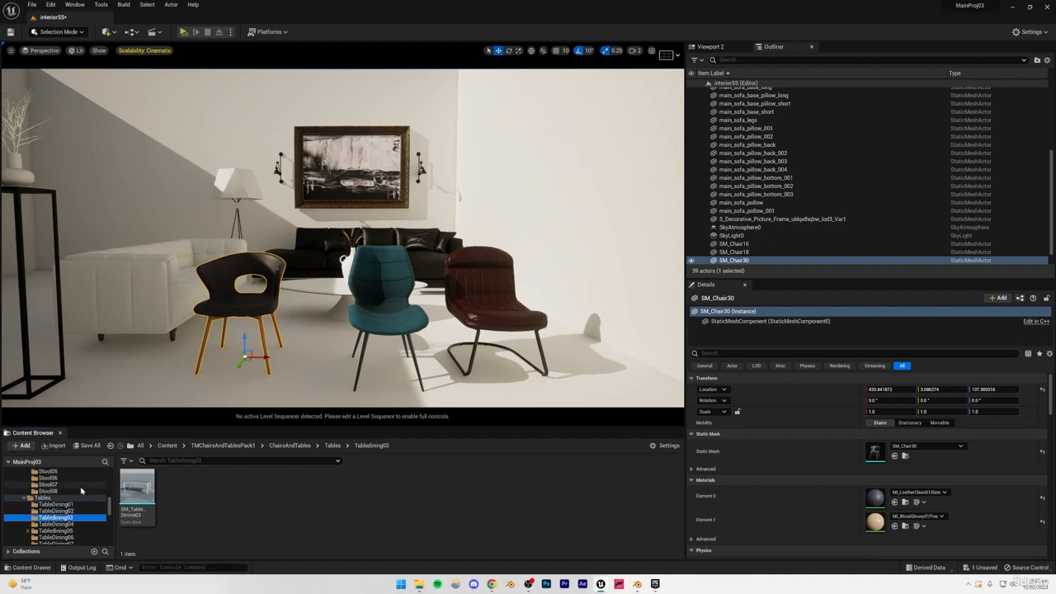
right_click_drag(227, 351, 209, 246)
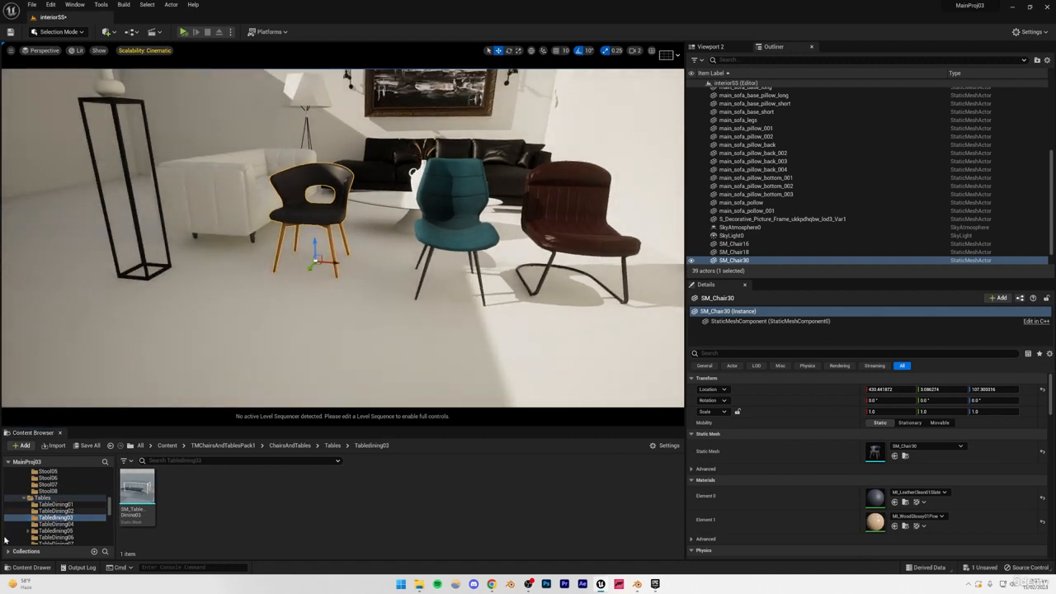
left_click(64, 511)
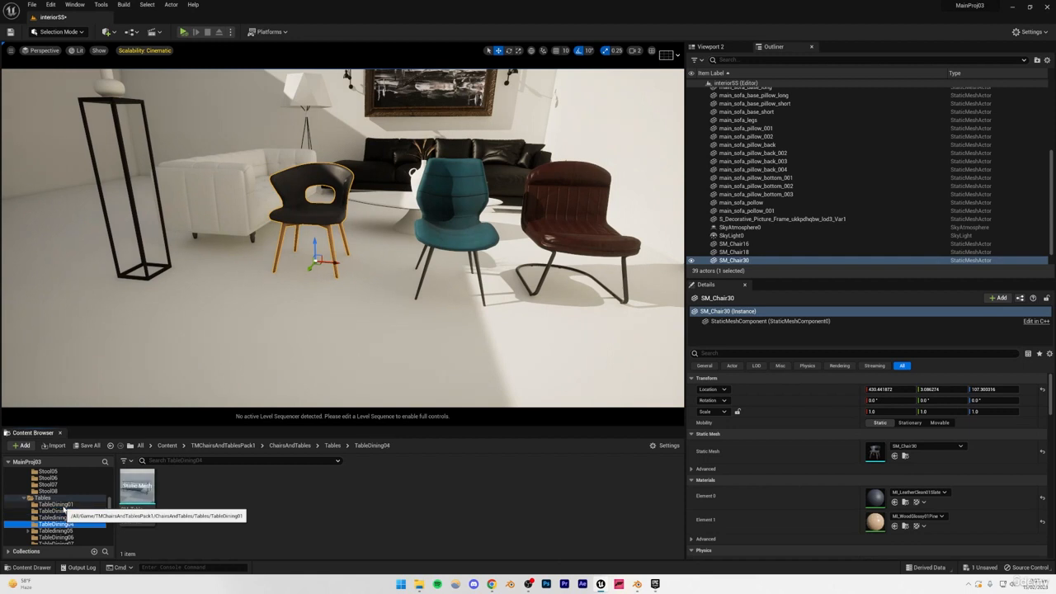
key("Down")
key("Down")
key("Down")
key("Down")
key("Down")
key("Down")
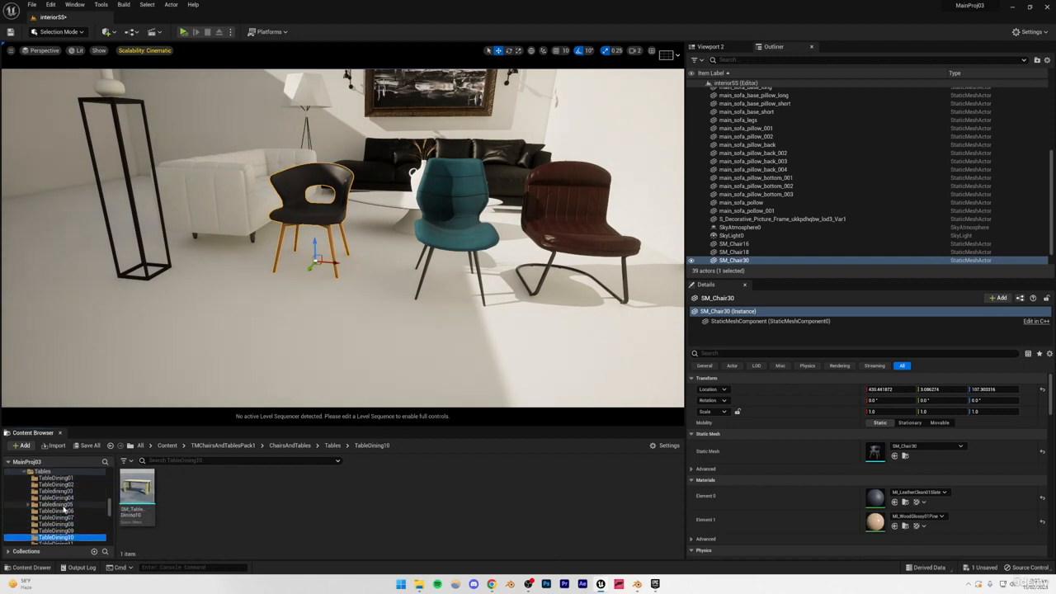
key("Down")
key("Down")
key("Down")
key("Down")
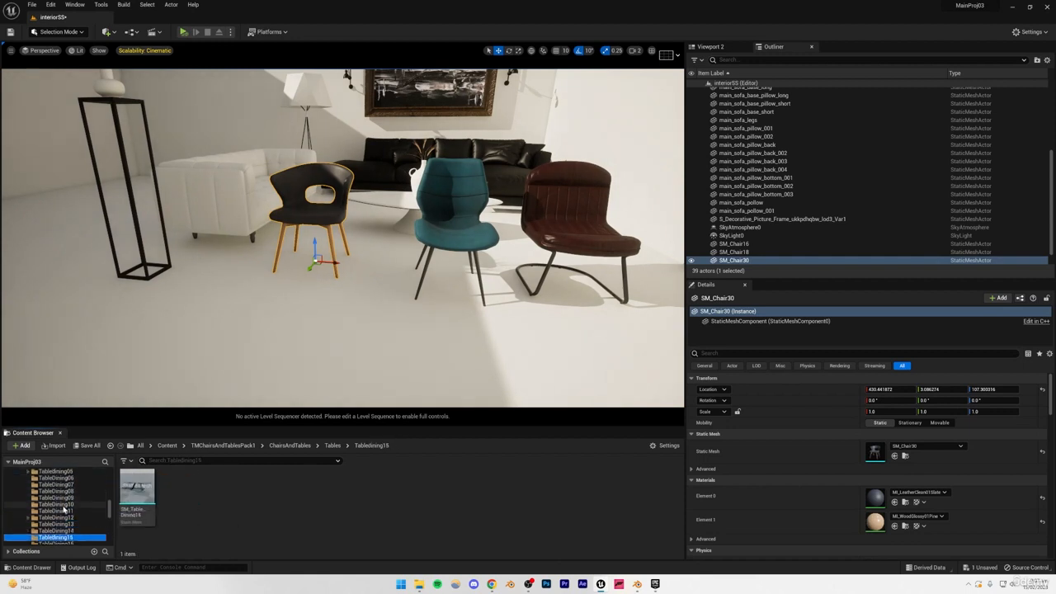
key("Down")
key("Down")
key("Down")
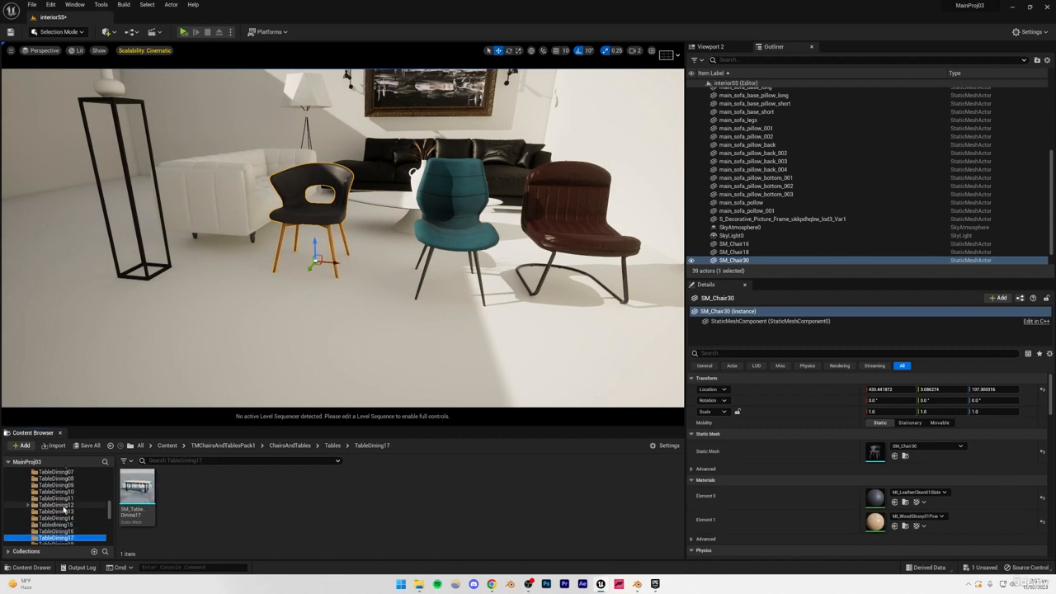
key("Down")
key("Down")
key("Down")
key("Down")
key("Down")
key("Down")
key("Down")
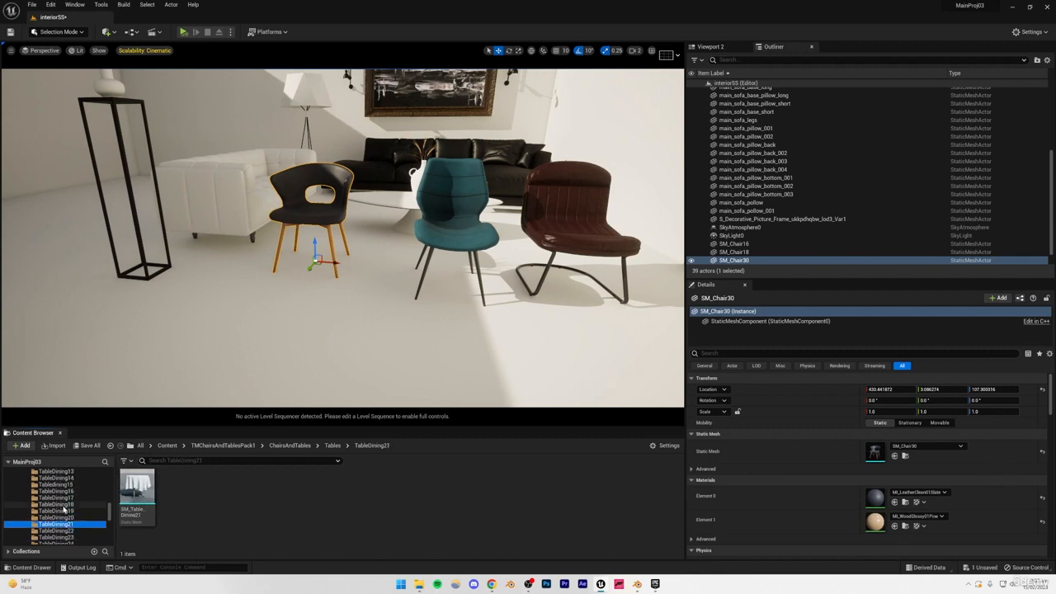
key("Down")
key("Down")
key("Down")
key("Down")
key("Down")
key("Down")
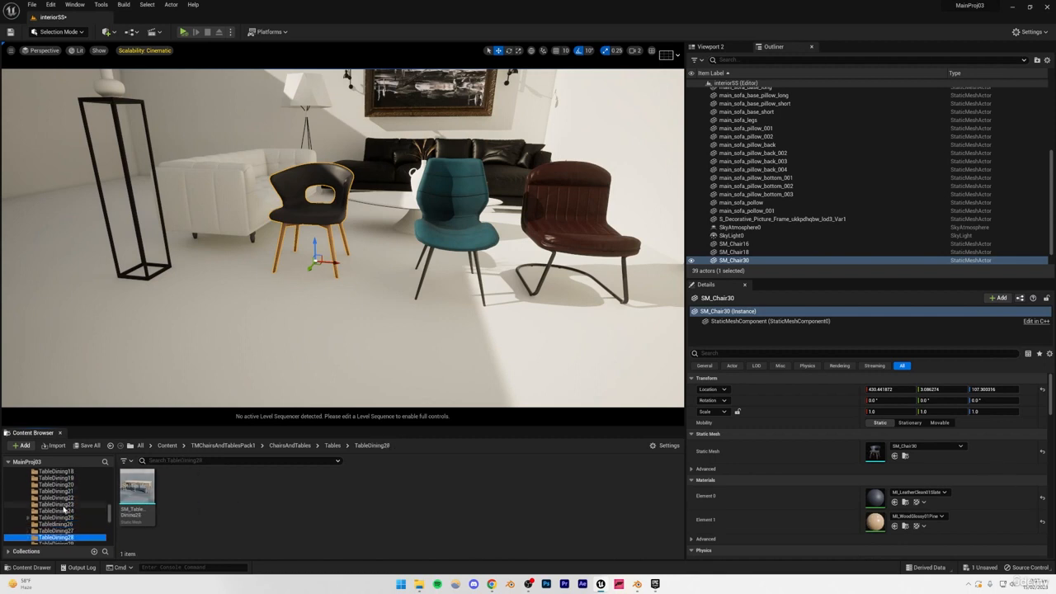
scroll(66, 508, "down", 8)
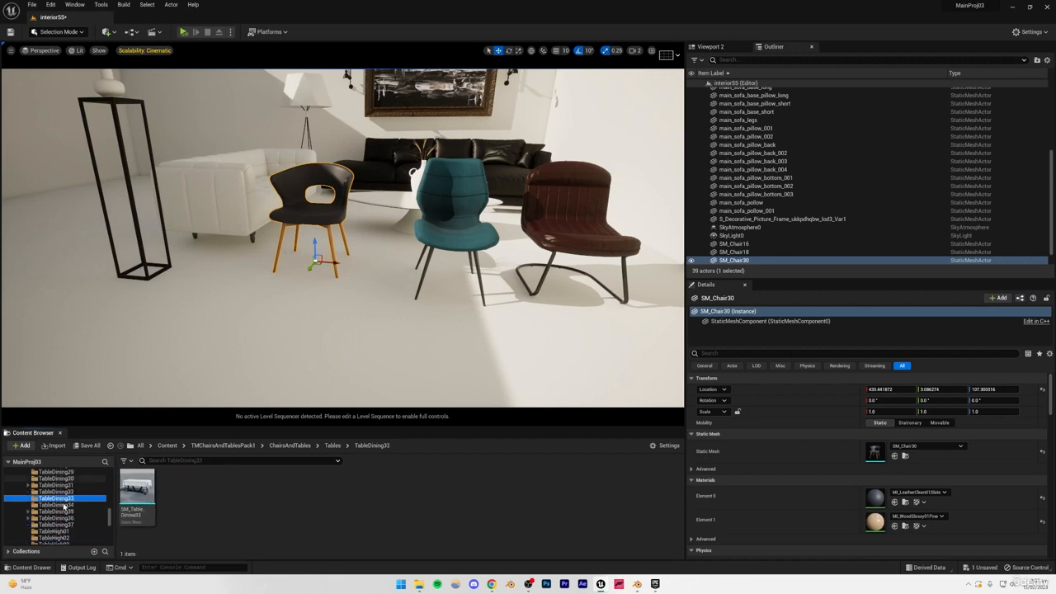
scroll(76, 507, "down", 10)
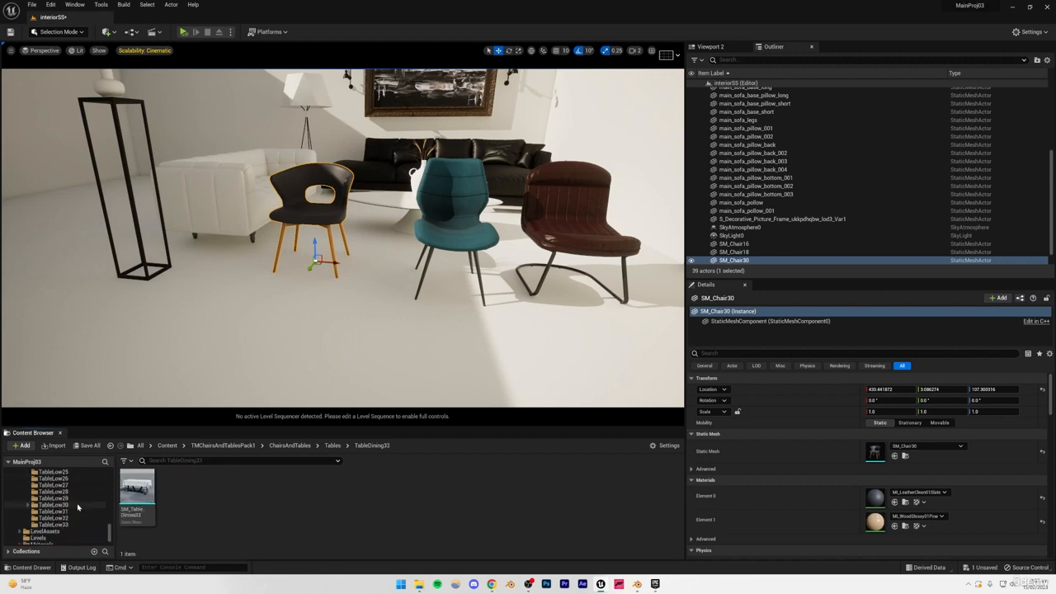
Step: Delete the black SM_Chair30 and the brown leather SM_Chair16 from the room
right_click_drag(359, 323, 399, 318)
left_click(359, 323)
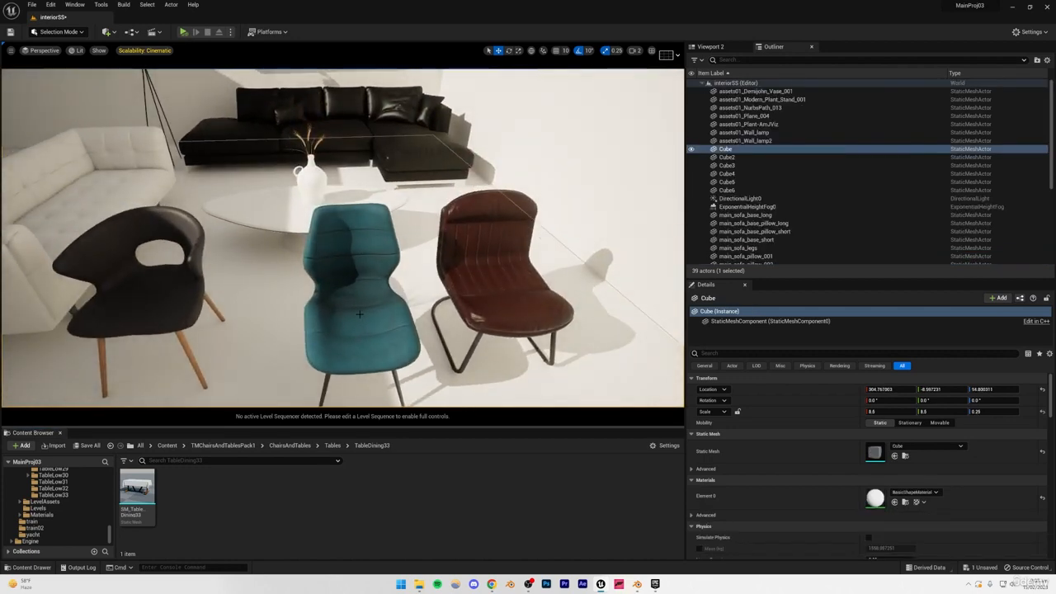
left_click(360, 314)
left_click(165, 294)
key("Delete")
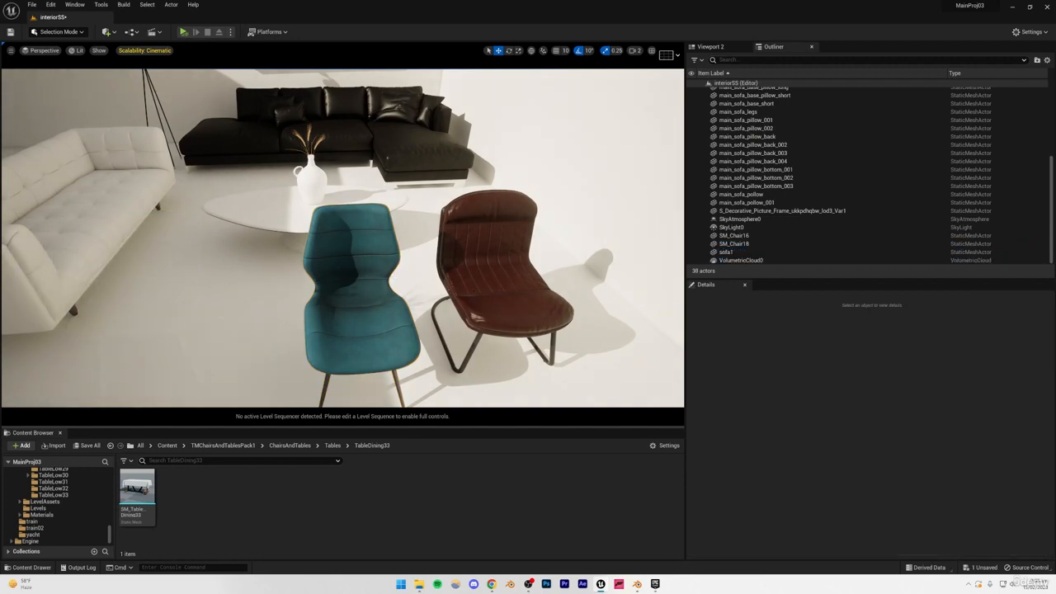
left_click(500, 288)
key("Delete")
Step: Rotate the teal chair 150 degrees about its vertical axis so it faces the coffee table
left_click(367, 307)
key("Caps_Lock")
right_click_drag(367, 307, 435, 283)
key("Caps_Lock")
key("e")
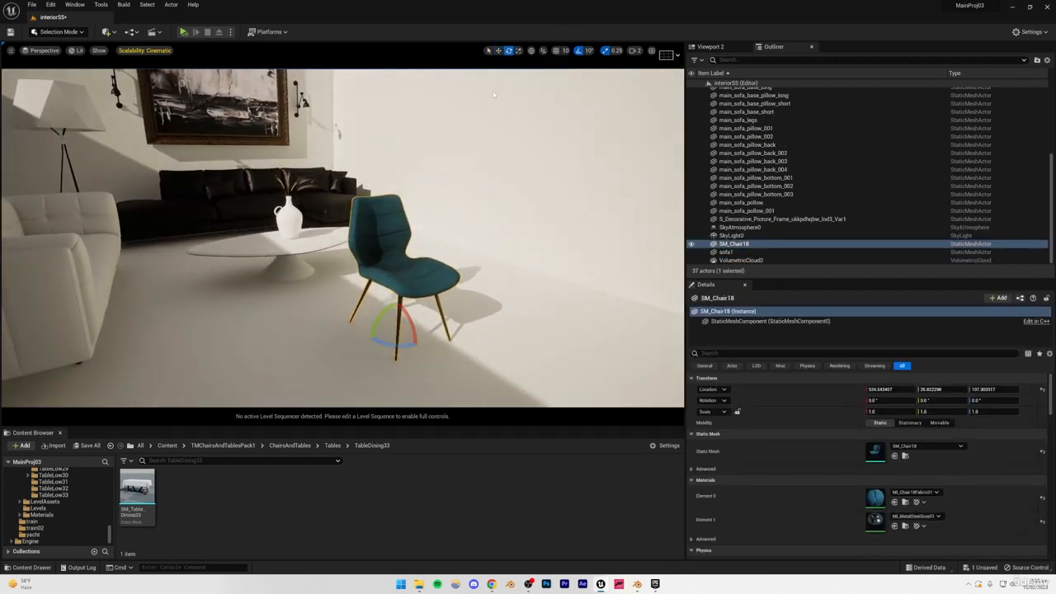
left_click_drag(407, 346, 462, 338)
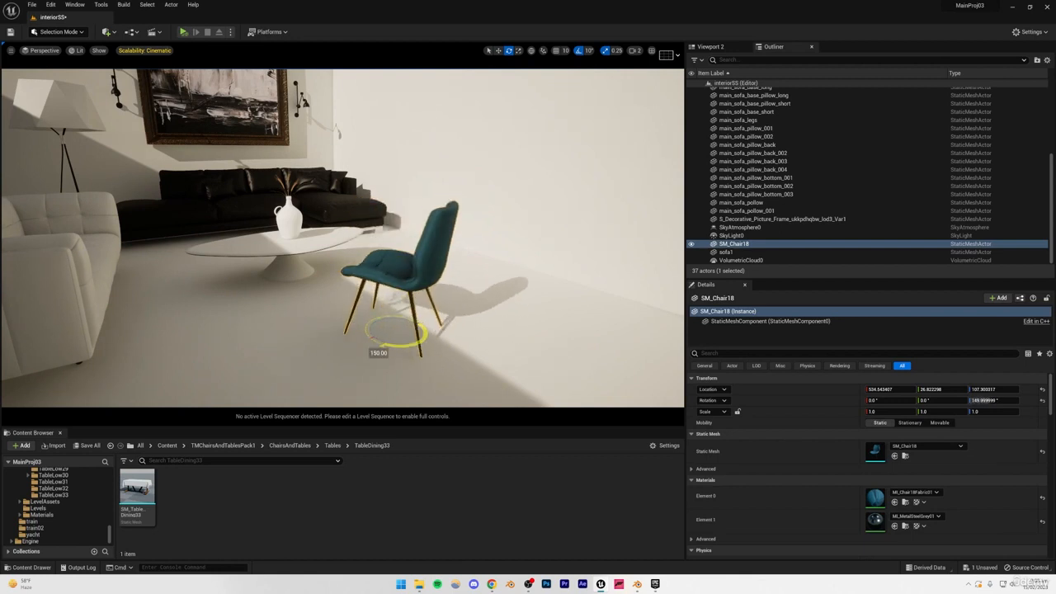
Step: Move the teal chair across the floor toward the sunlit side wall, to X about 610 and Y about 37
right_click_drag(425, 330, 412, 372)
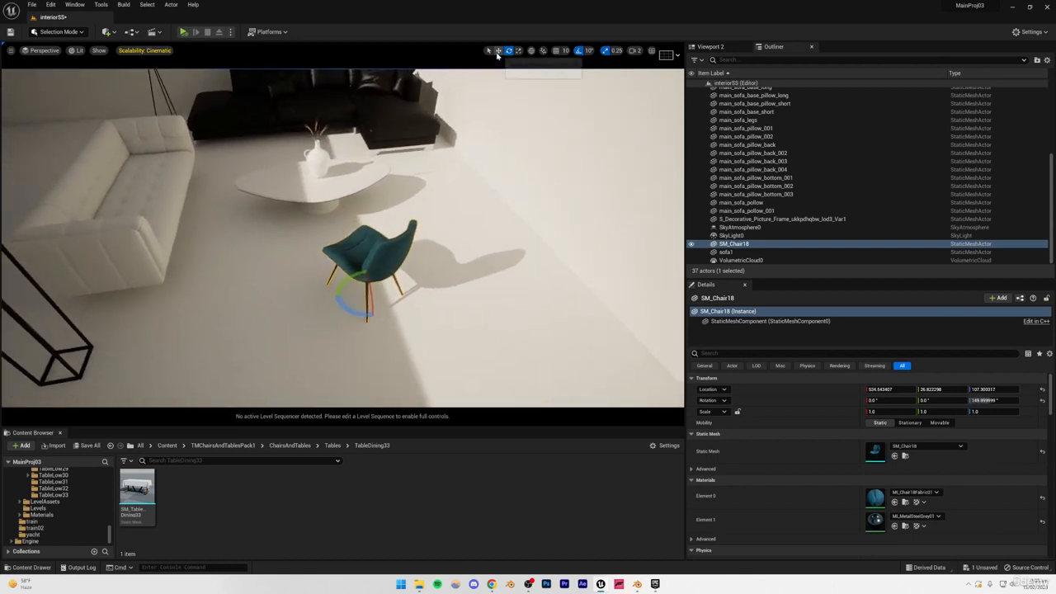
left_click(498, 51)
left_click_drag(370, 292, 462, 282)
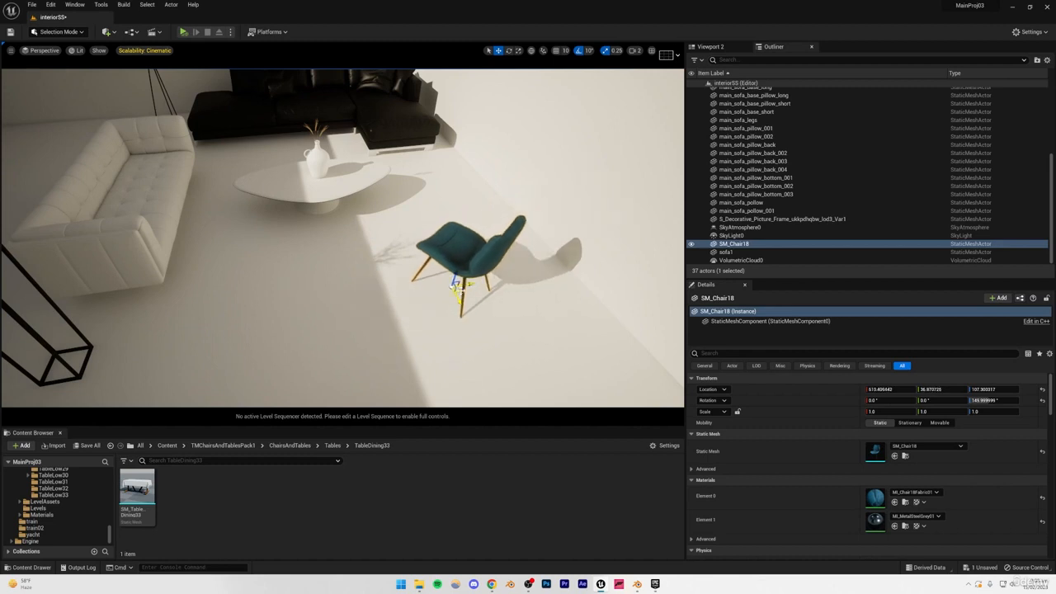
Step: Duplicate the teal chair toward the white sofa's side of the room and rotate the copy to face the coffee table
right_click_drag(463, 282, 493, 264)
left_click(493, 203)
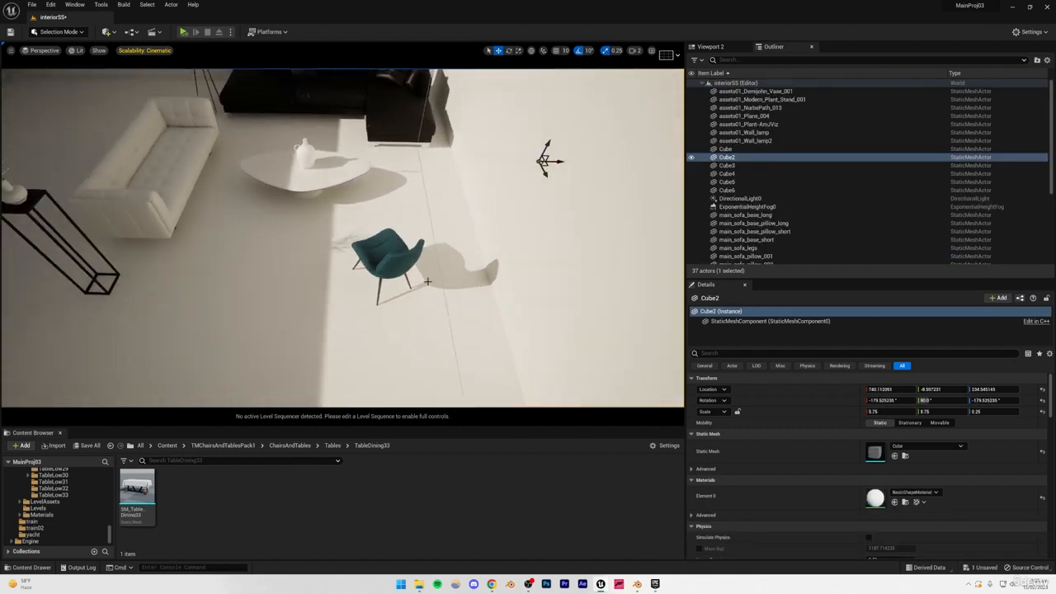
left_click(396, 282)
left_click_drag(396, 282, 243, 305, "alt")
left_click(509, 50)
left_click(312, 249)
mouse_move(312, 249)
right_mouse_down()
mouse_move(313, 150)
mouse_move(300, 136)
right_mouse_up()
Step: Review the chair arrangement in the room and compare it with the reference interior photo in Chrome
left_click(207, 165)
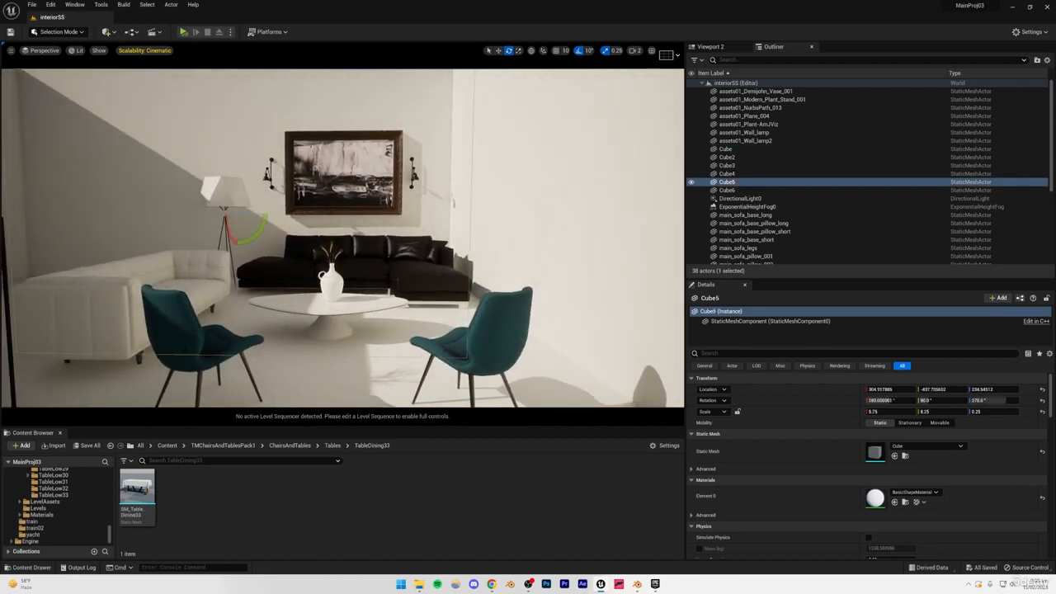
left_click(198, 330)
left_click(339, 345)
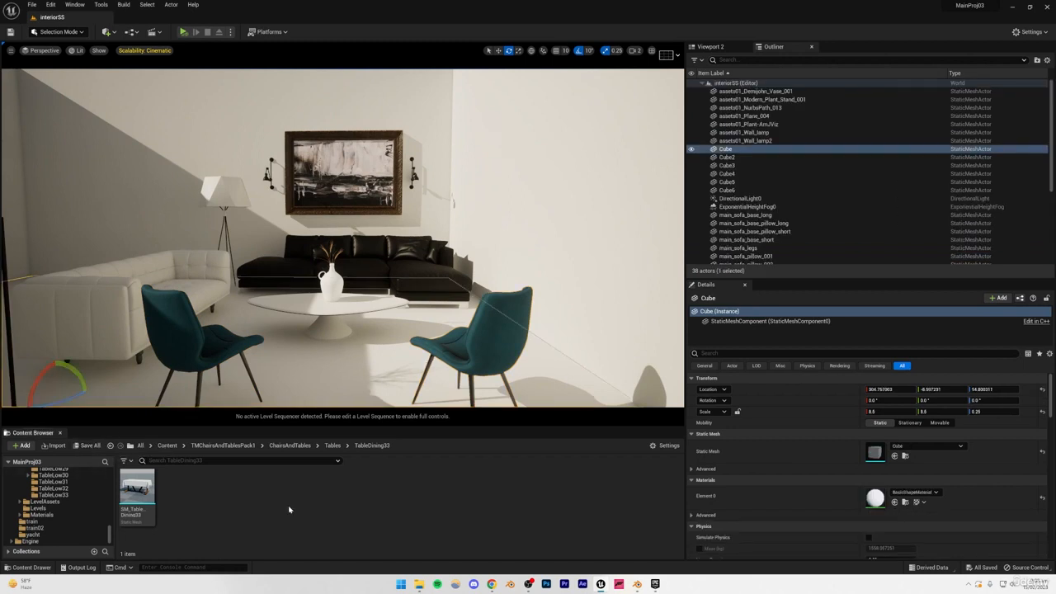
left_click(261, 205)
right_click_drag(262, 206, 231, 124)
key("Escape")
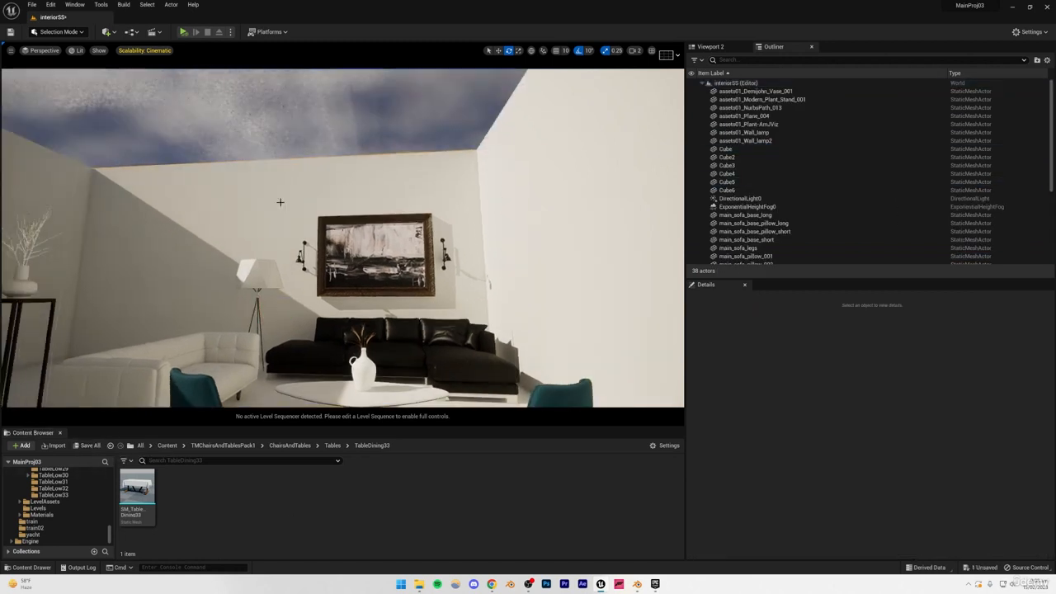
right_click_drag(281, 200, 300, 273)
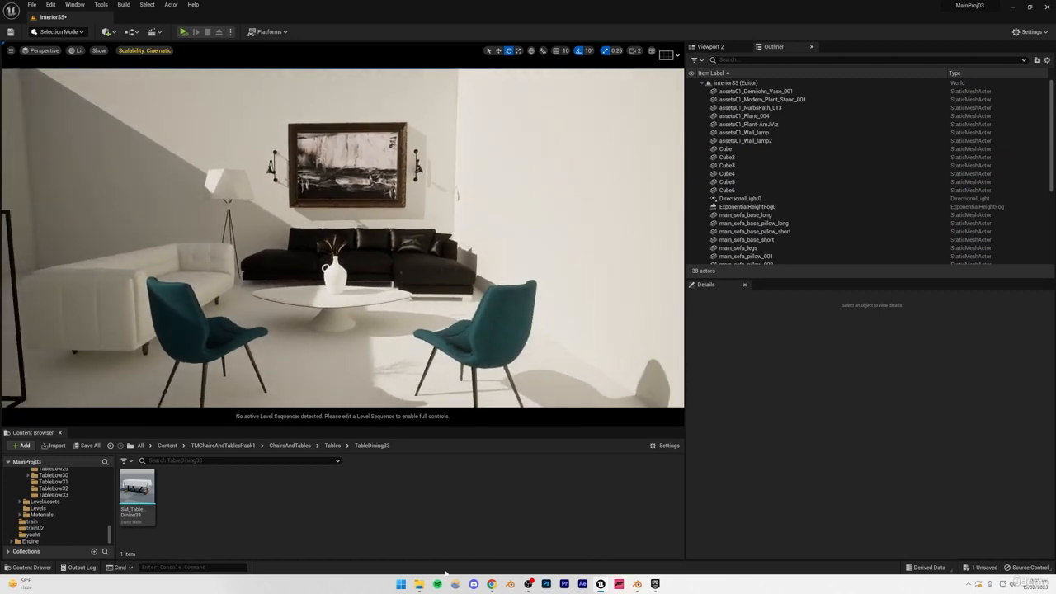
key("alt+Tab")
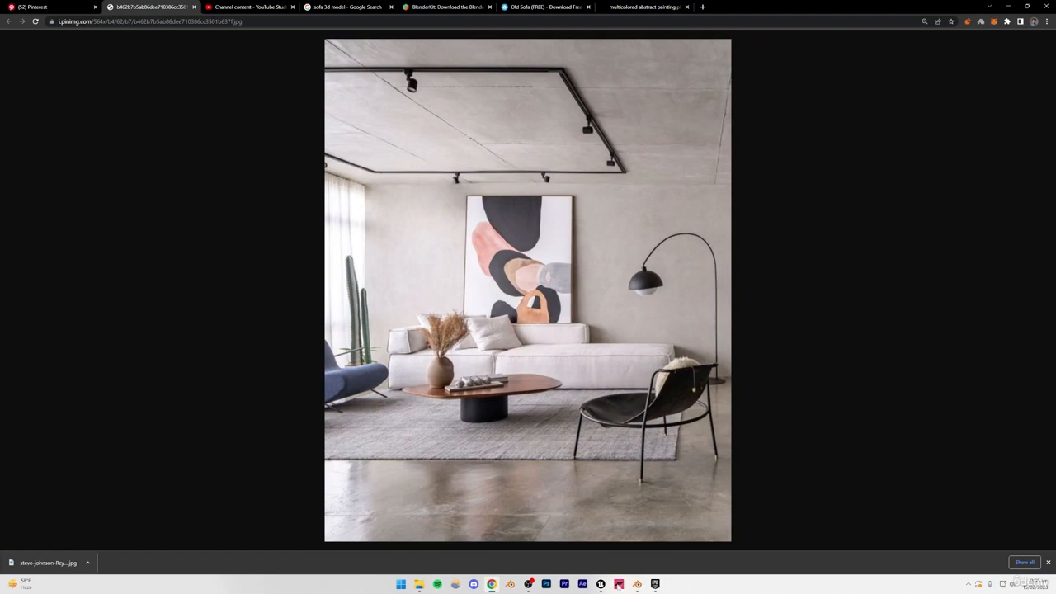
left_click(602, 586)
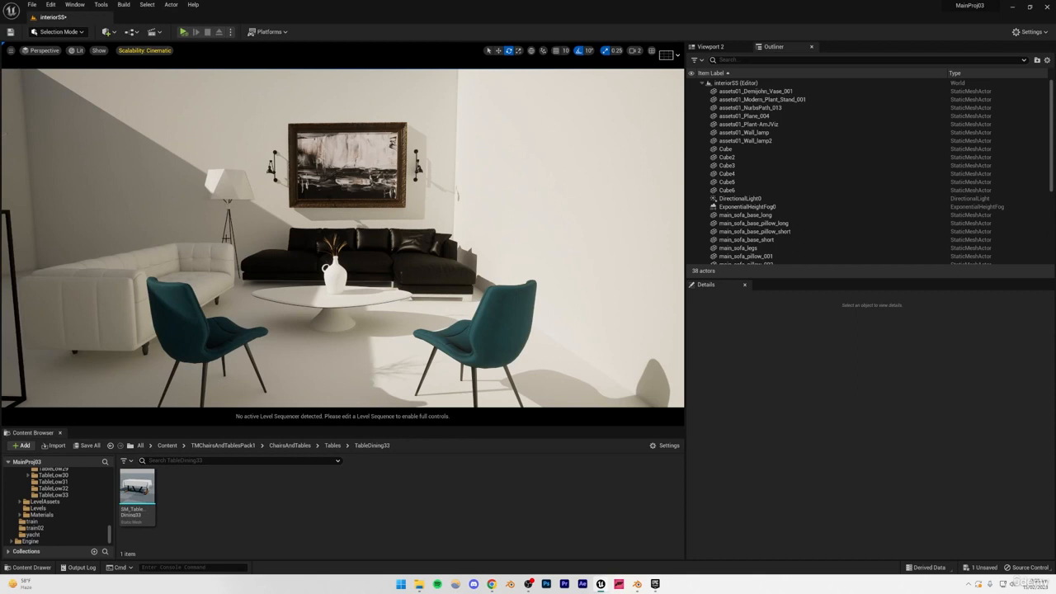
Step: Open the Quixel content library and search it for Frame
left_click(21, 446)
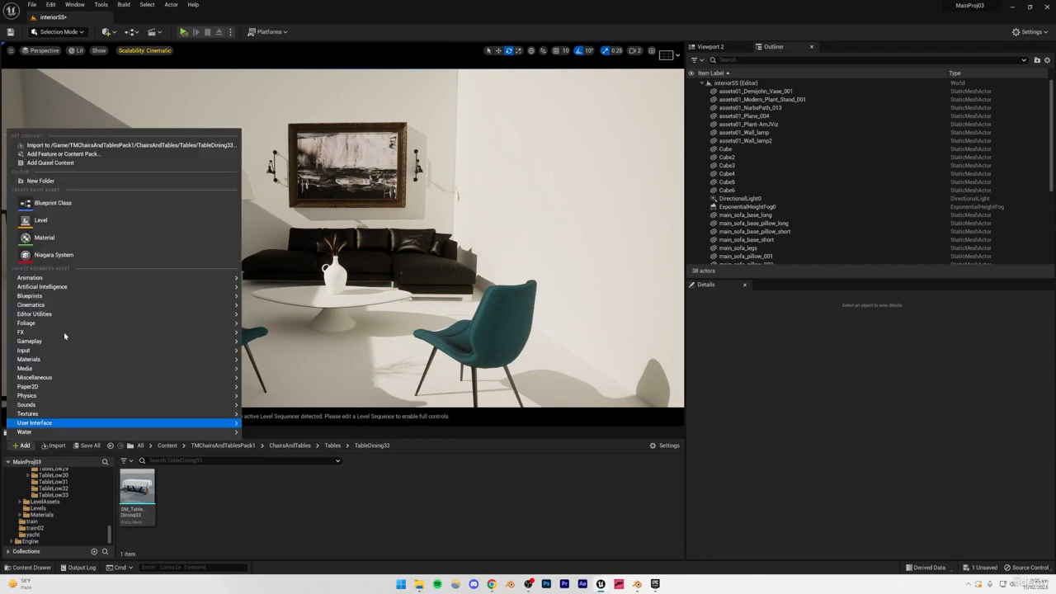
left_click(52, 164)
left_click(374, 198)
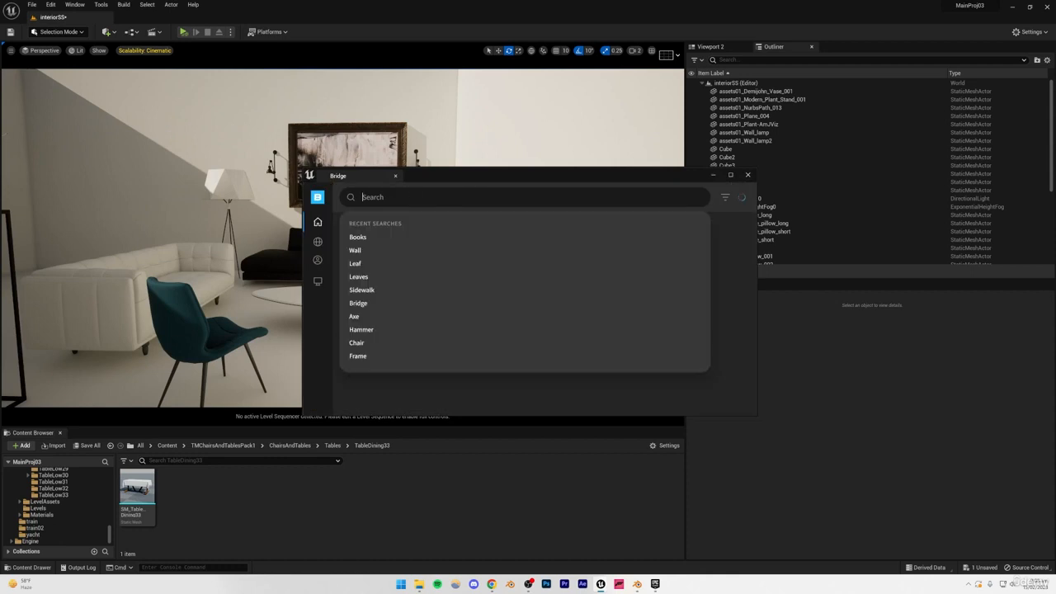
left_click(375, 198)
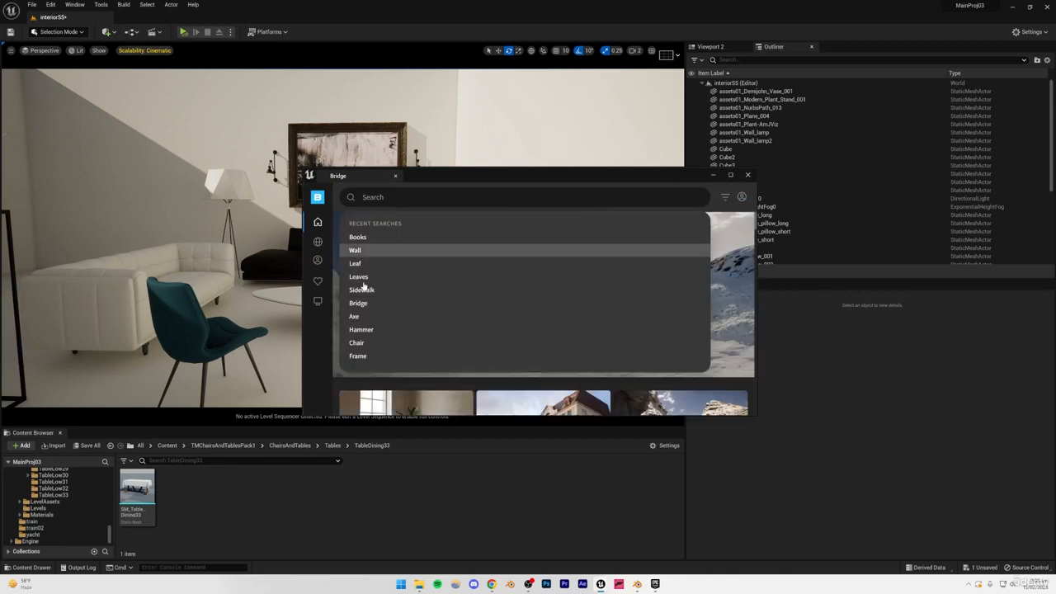
left_click(360, 357)
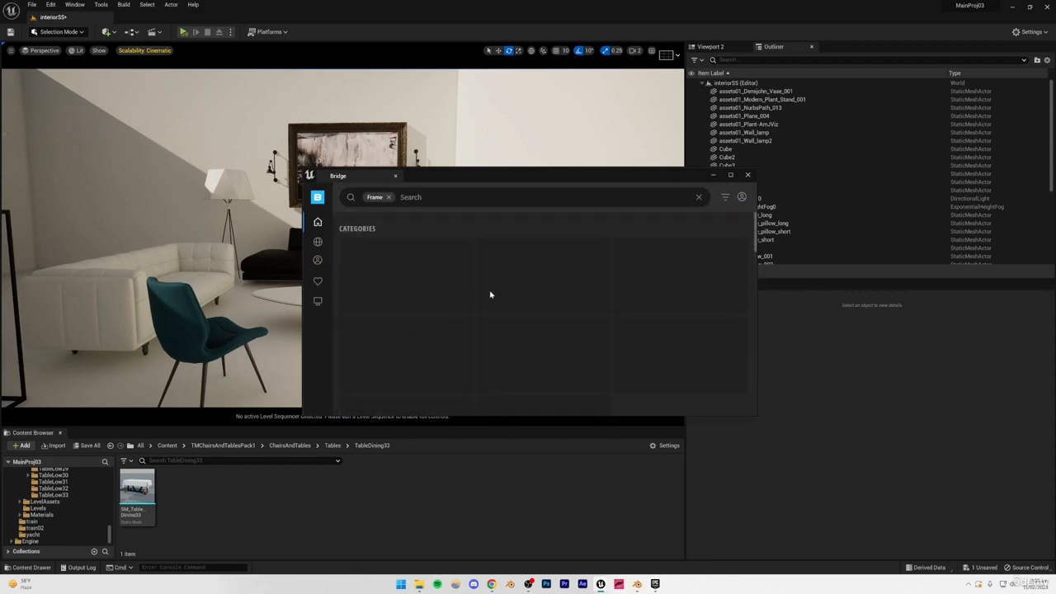
Step: Examine the Damaged Picture Frame and Decorative Picture Frame assets in the search results, and close Bridge
scroll(503, 293, "down", 5)
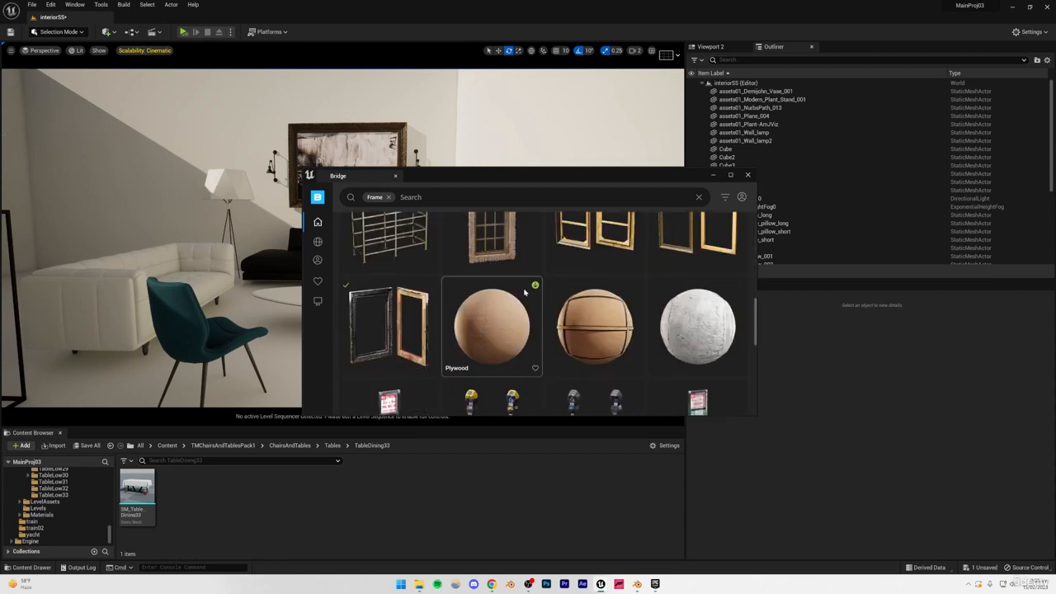
scroll(527, 288, "up", 1)
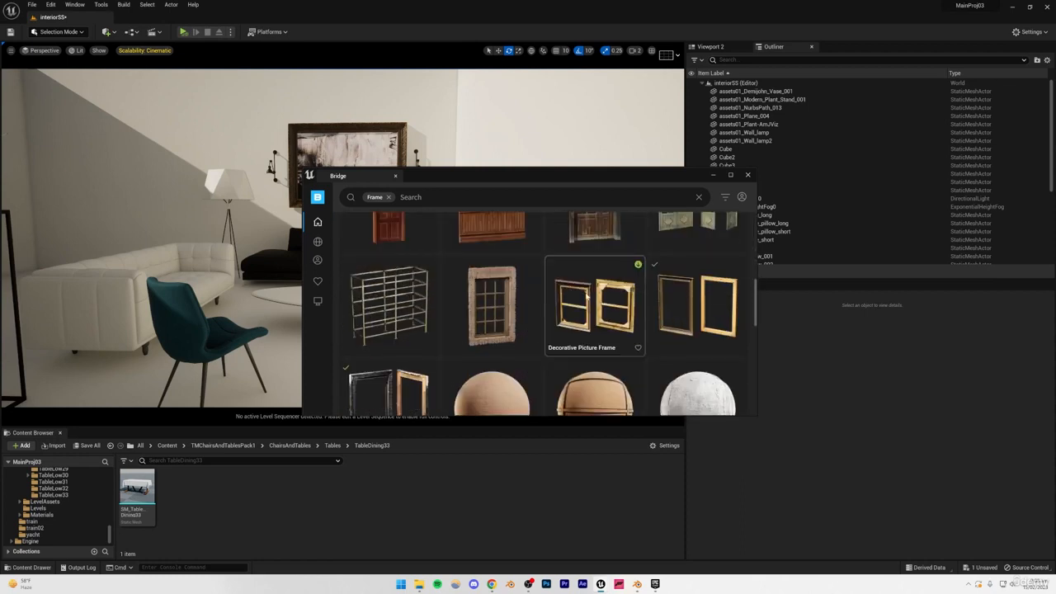
scroll(585, 295, "down", 1)
left_click(387, 318)
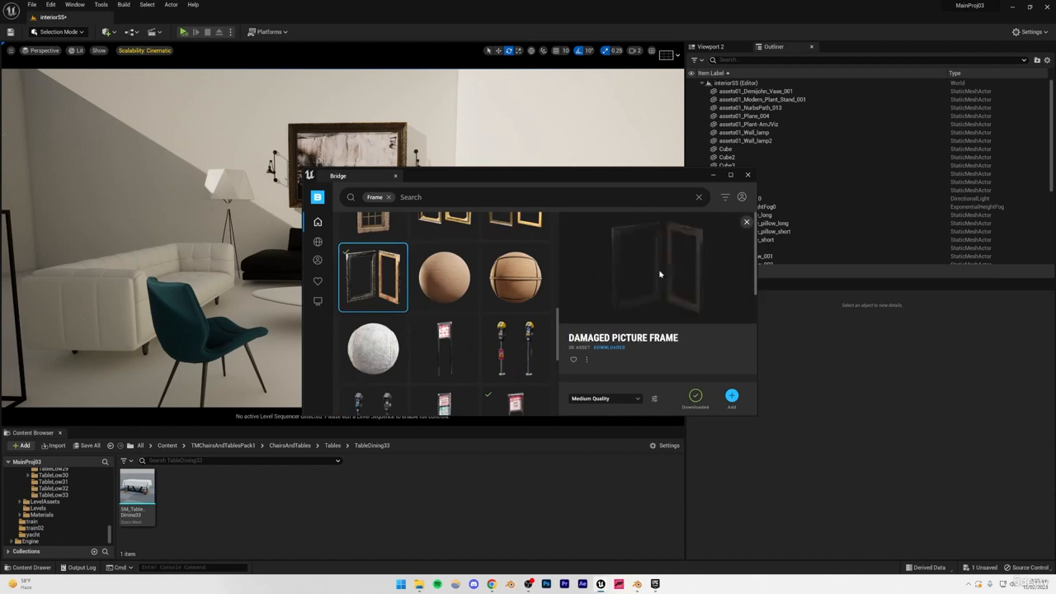
scroll(495, 310, "up", 2)
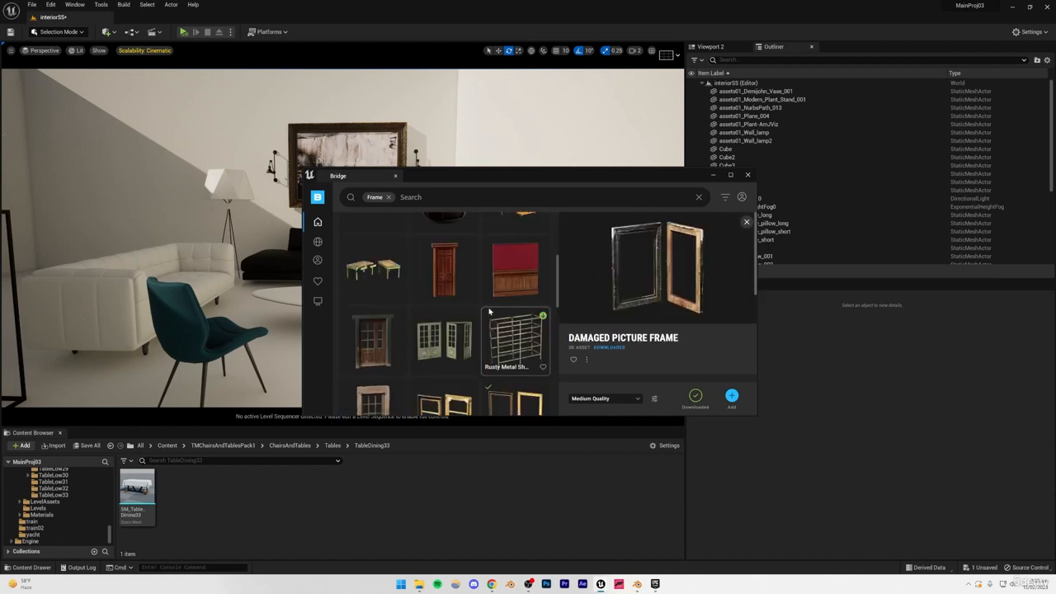
left_click(444, 330)
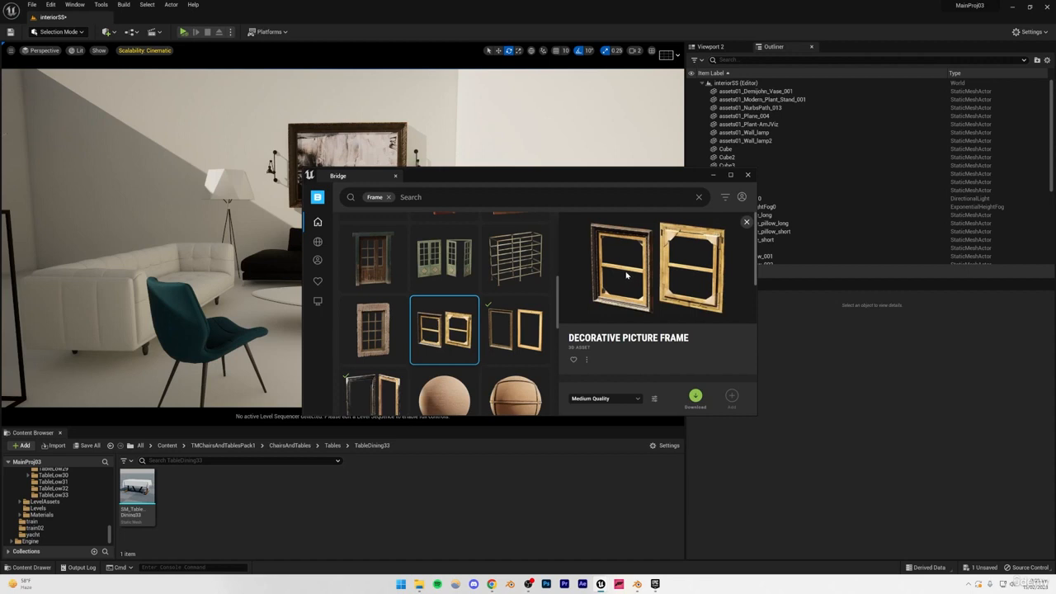
scroll(503, 300, "up", 4)
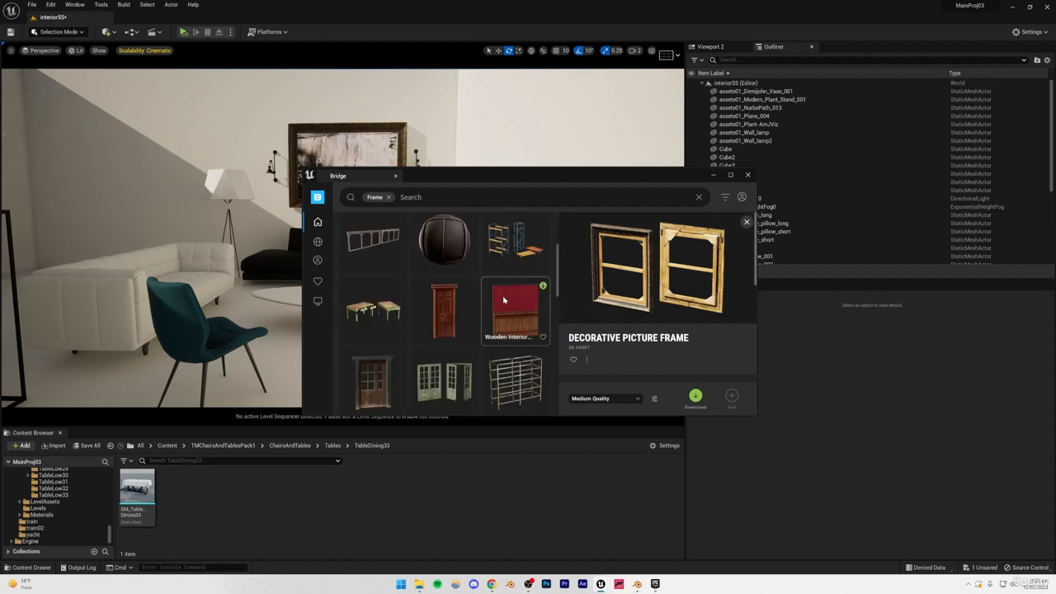
scroll(503, 300, "down", 2)
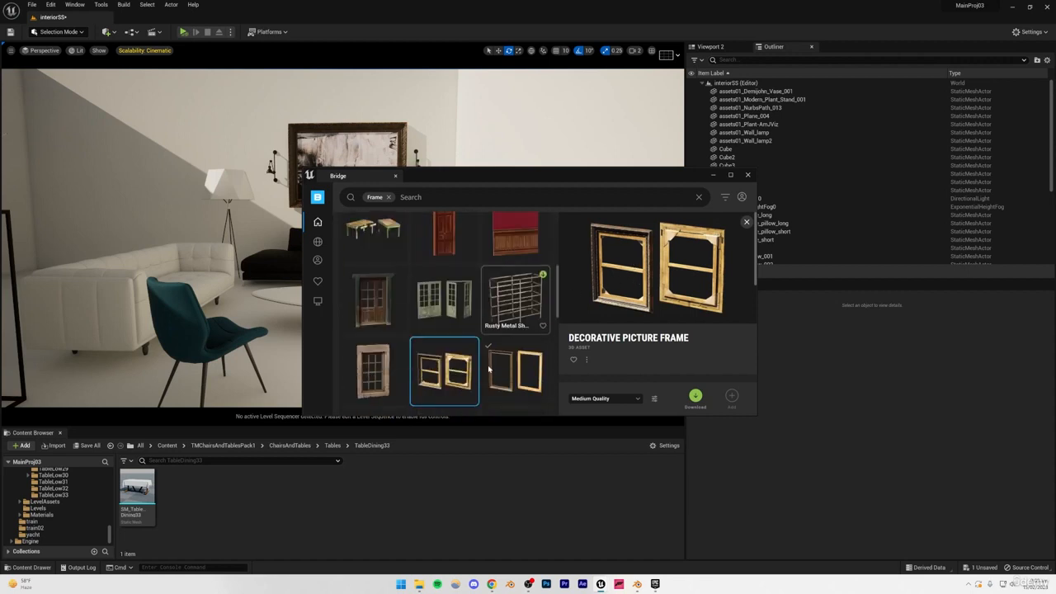
left_click(748, 175)
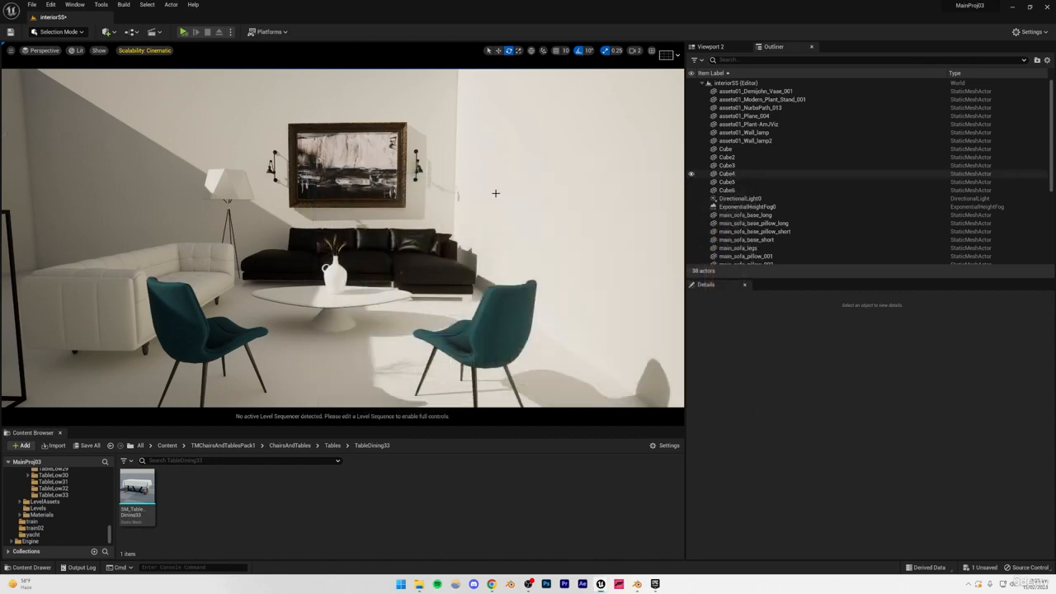
Step: Select the picture frame together with its painting above the black sofa and duplicate both toward the shaded side wall
left_click(456, 197)
left_click(401, 155)
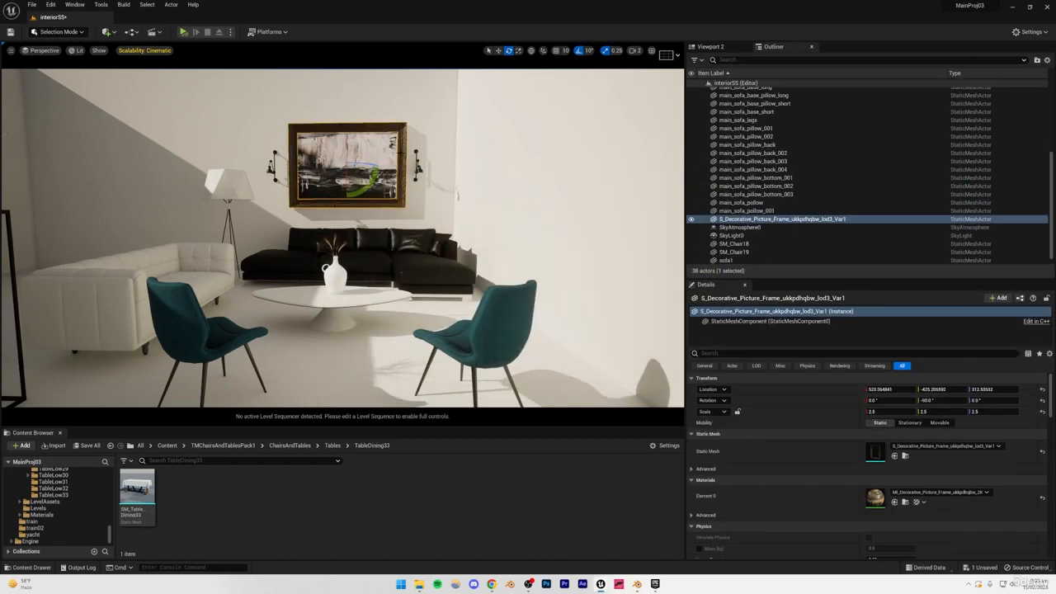
left_click(374, 155, "ctrl")
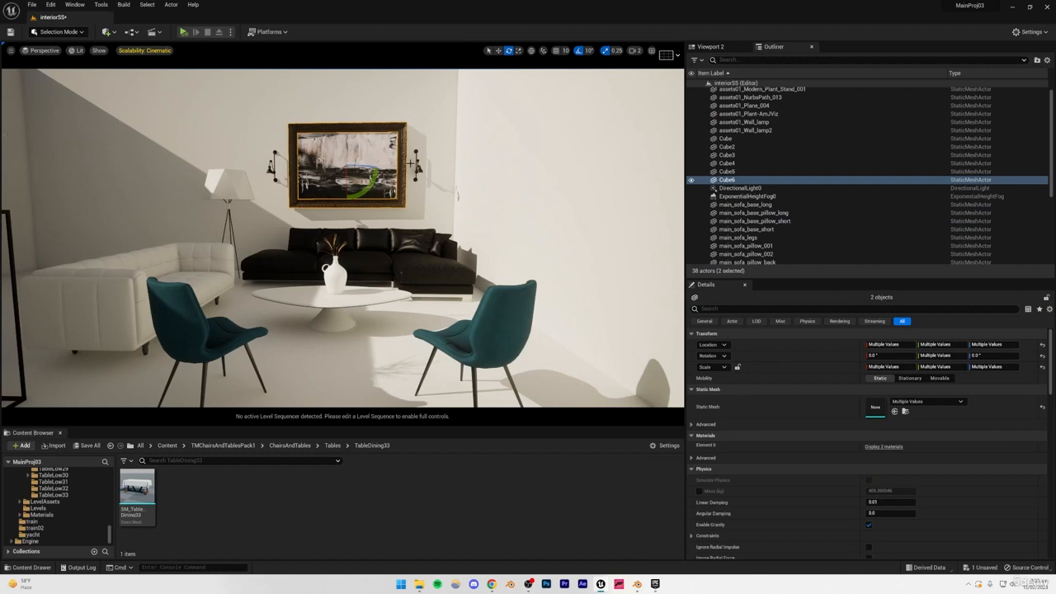
left_click(363, 152)
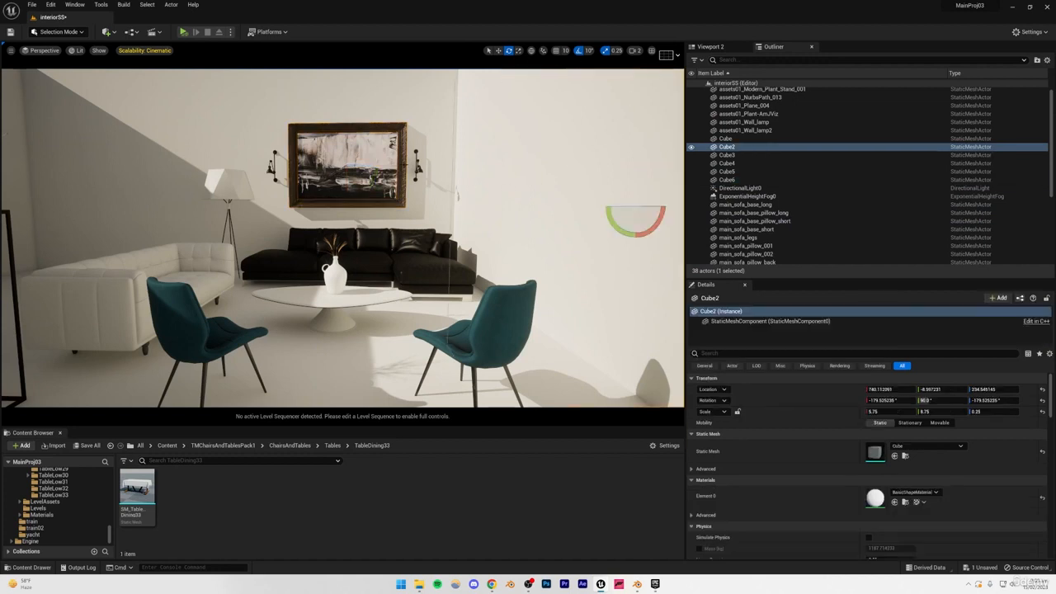
left_click(372, 152, "ctrl")
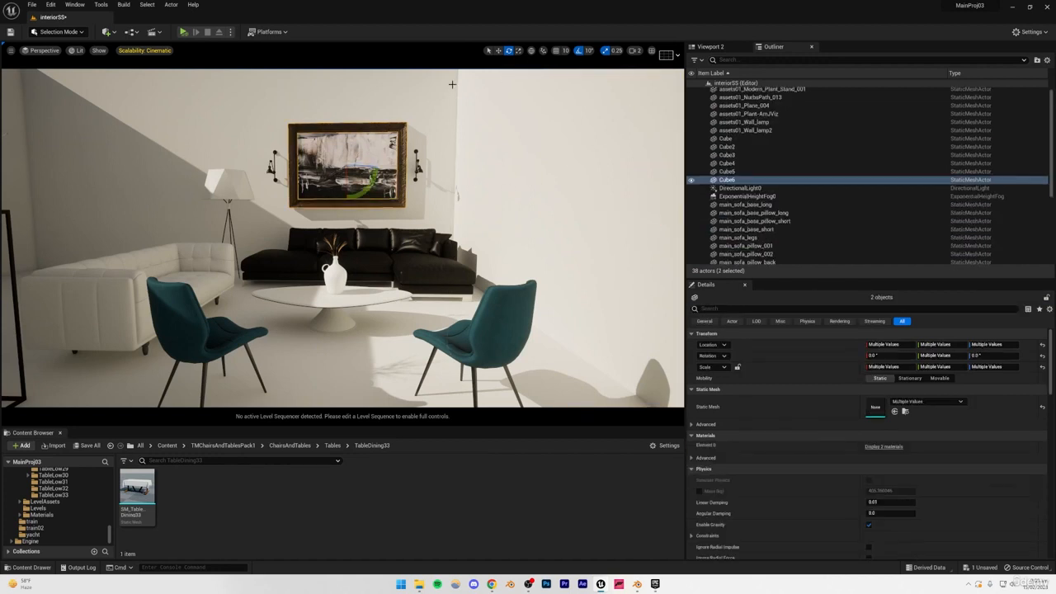
left_click(498, 50)
mouse_move(366, 168)
left_mouse_down("alt")
mouse_move(108, 168)
mouse_move(144, 168)
mouse_move(77, 155)
left_mouse_up("alt")
Step: Rotate the copied framed painting about its vertical axis and move it across the room to the sunlit side wall
mouse_move(341, 237)
right_mouse_down()
mouse_move(294, 248)
mouse_move(347, 268)
mouse_move(347, 247)
mouse_move(297, 259)
right_mouse_up()
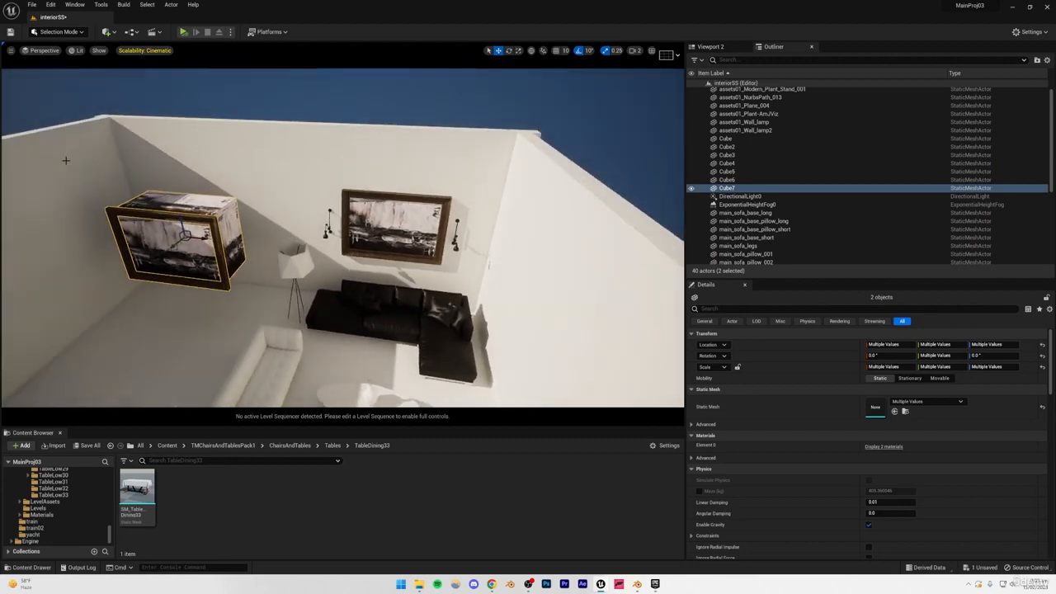
left_click(509, 50)
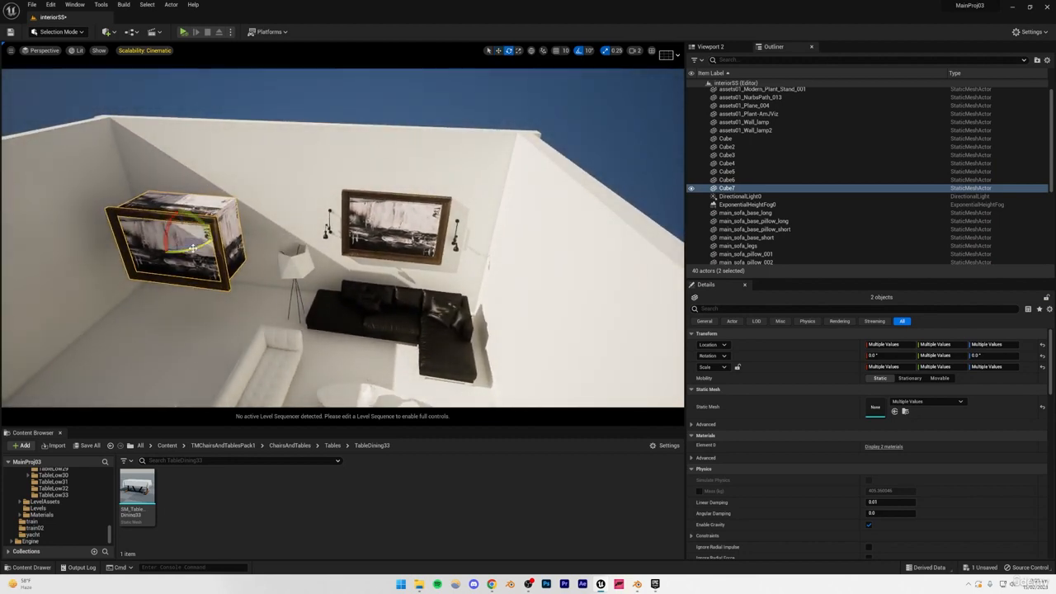
mouse_move(207, 246)
left_mouse_down()
mouse_move(153, 254)
mouse_move(547, 269)
mouse_move(571, 330)
left_mouse_up()
left_click(498, 50)
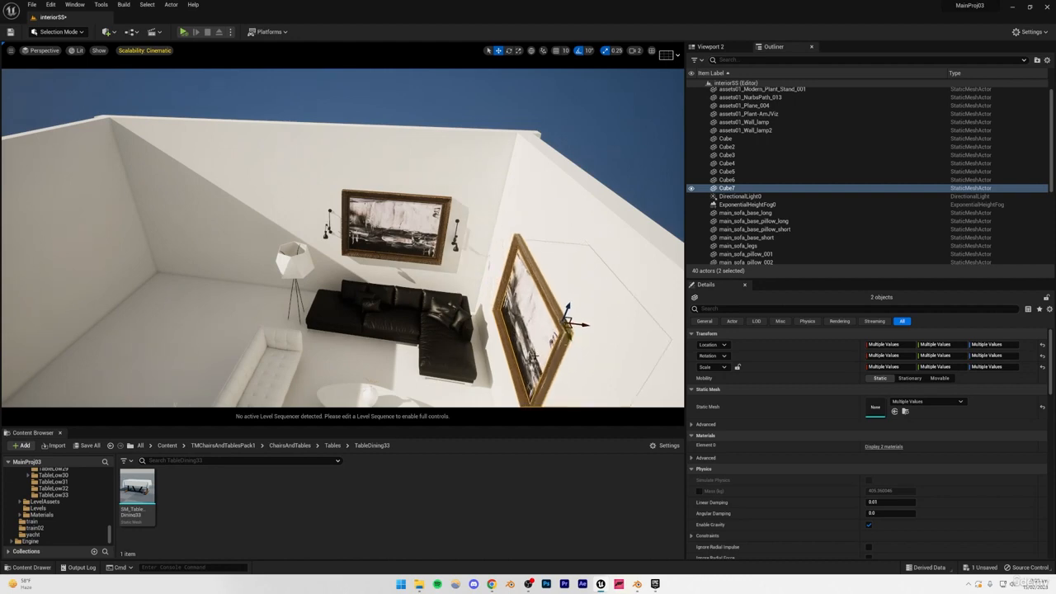
right_click_drag(571, 330, 620, 368)
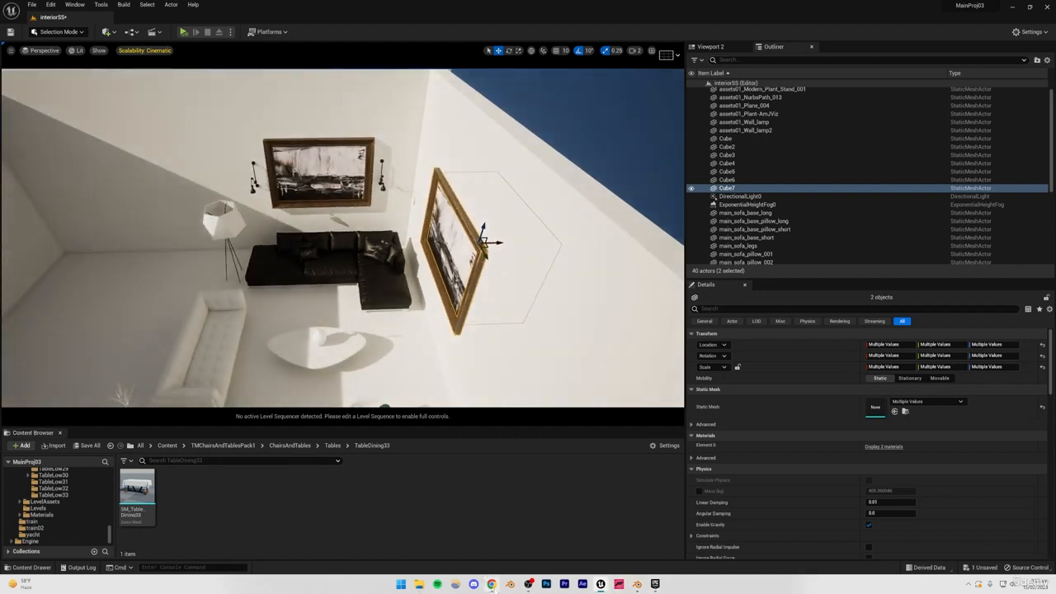
Step: Switch to Chrome, find the white and black abstract painting among the related Unsplash images, and download it
left_click(492, 584)
left_click(630, 4)
left_click(577, 4)
left_click(627, 3)
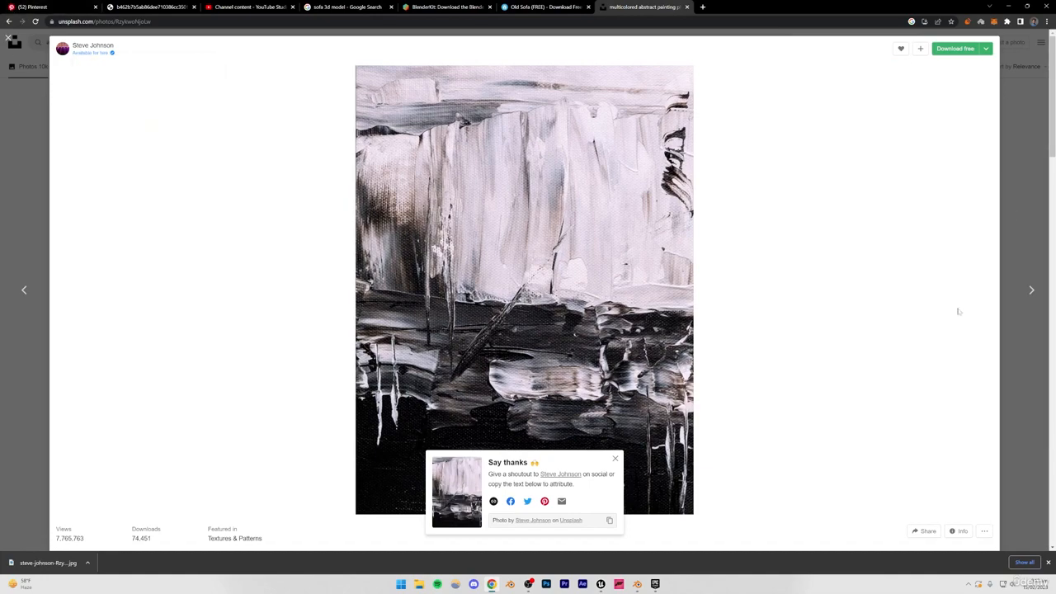
scroll(958, 311, "down", 15)
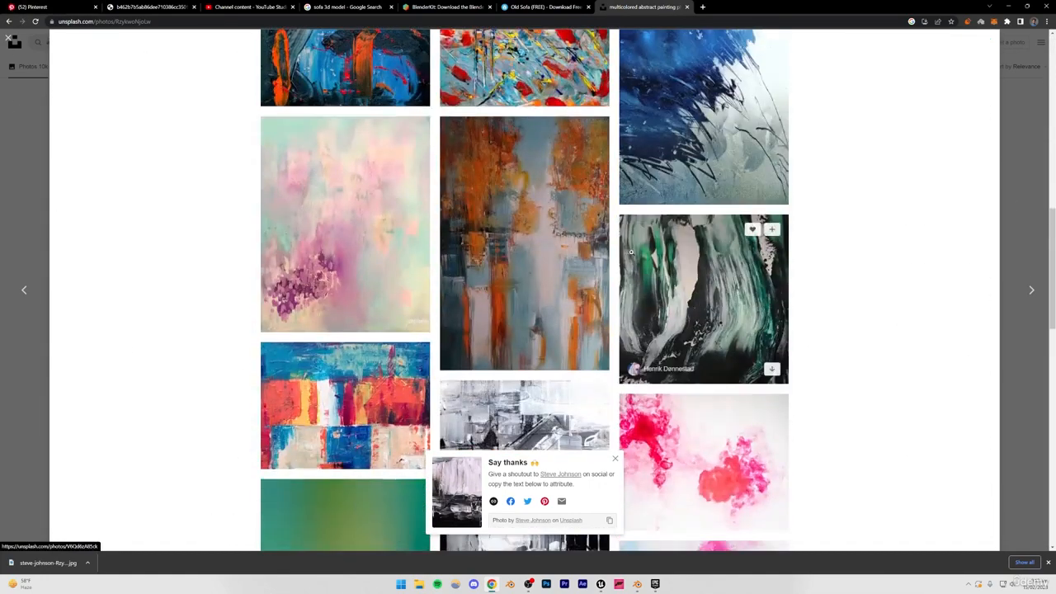
scroll(631, 252, "down", 5)
left_click(574, 265)
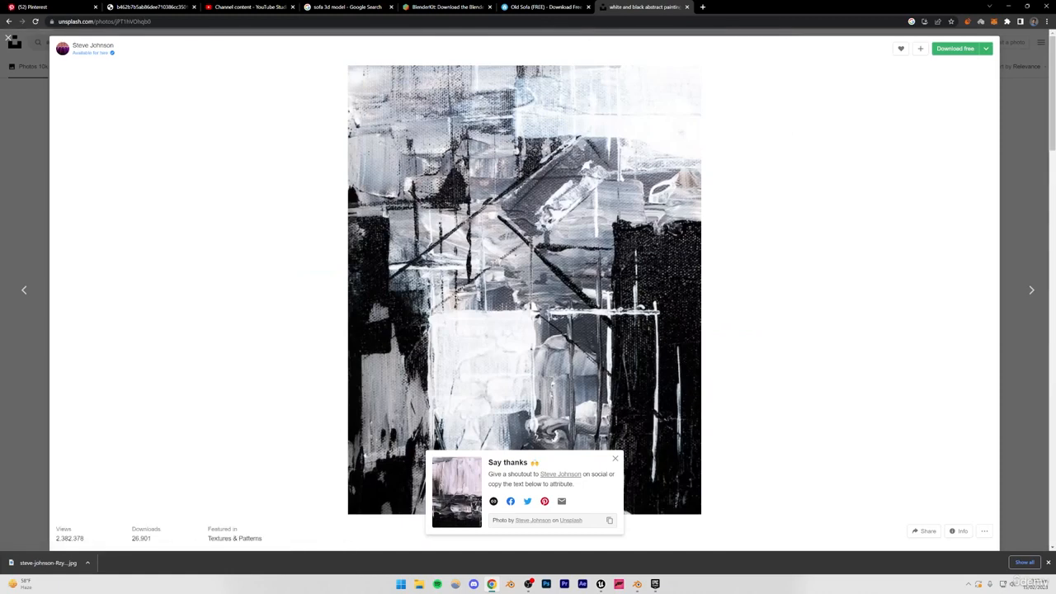
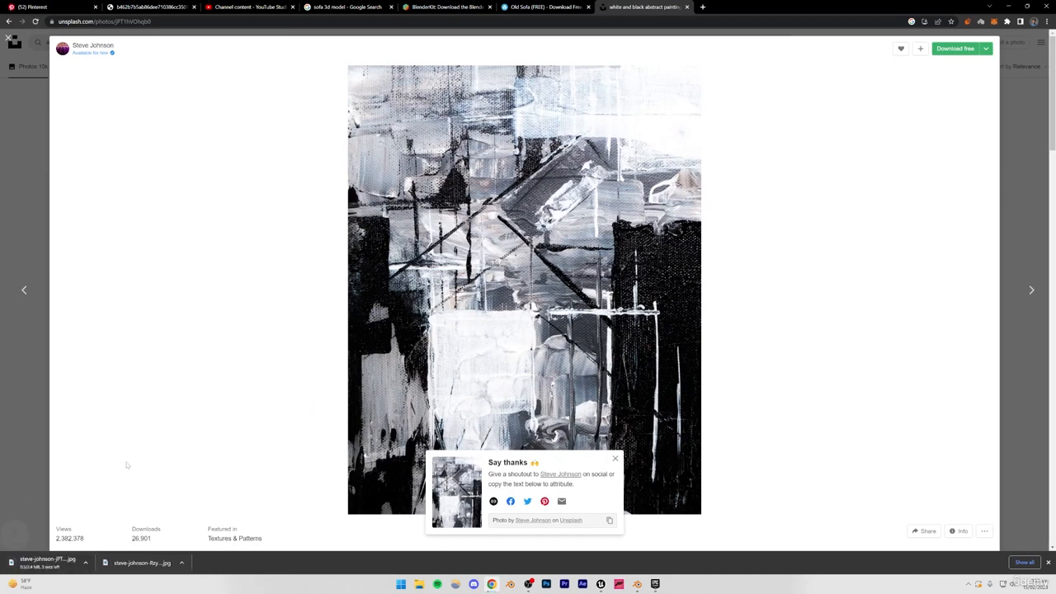
left_click(614, 459)
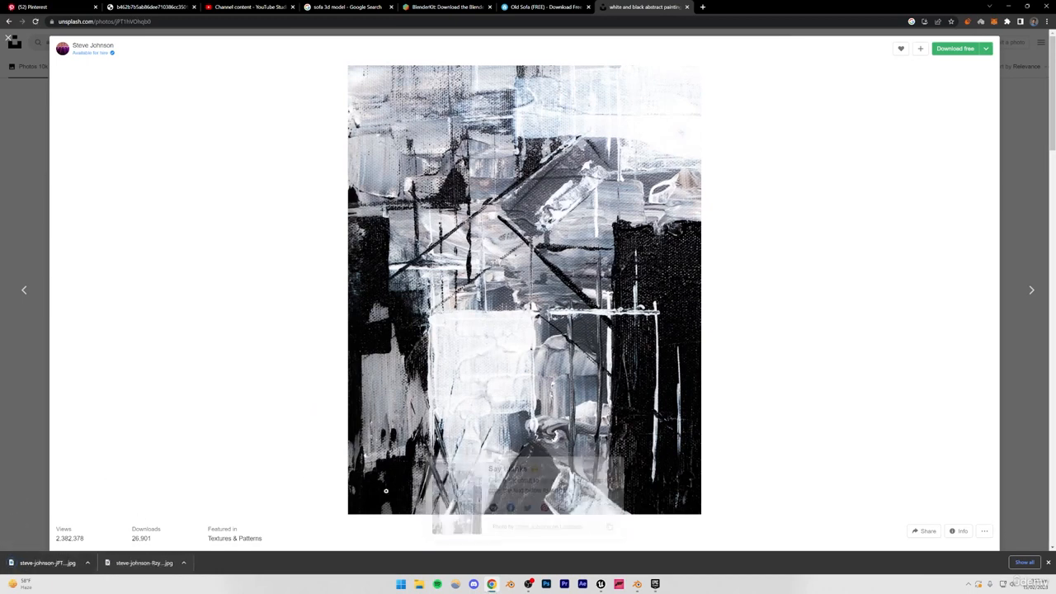
Step: Switch back to Unreal Engine, import the downloaded painting into the TableDining33 folder, and apply it to the copied canvas
left_click(599, 584)
left_click_drag(558, 521, 558, 522)
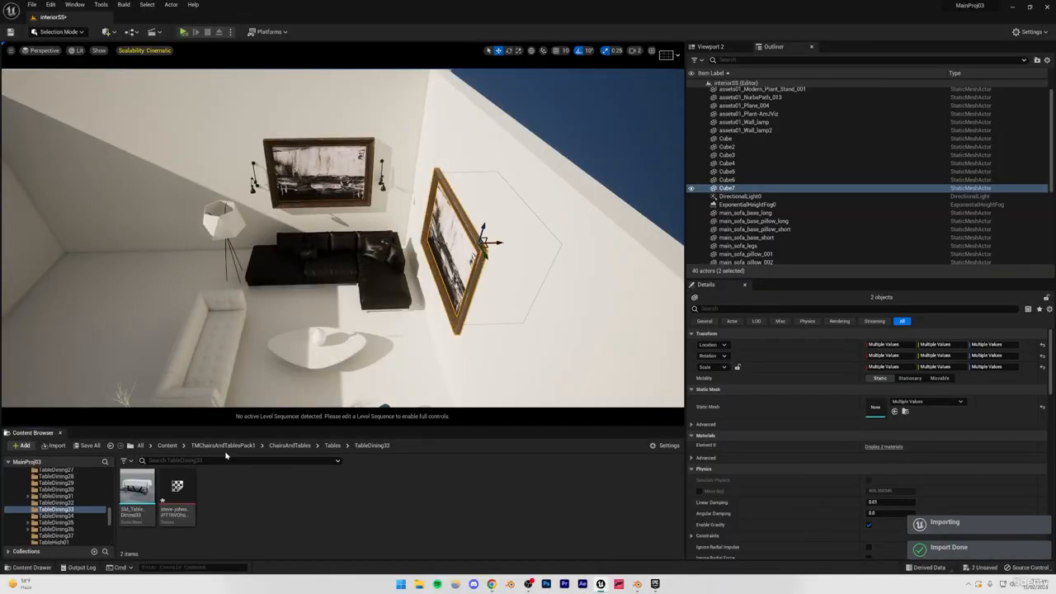
left_click_drag(165, 494, 452, 252)
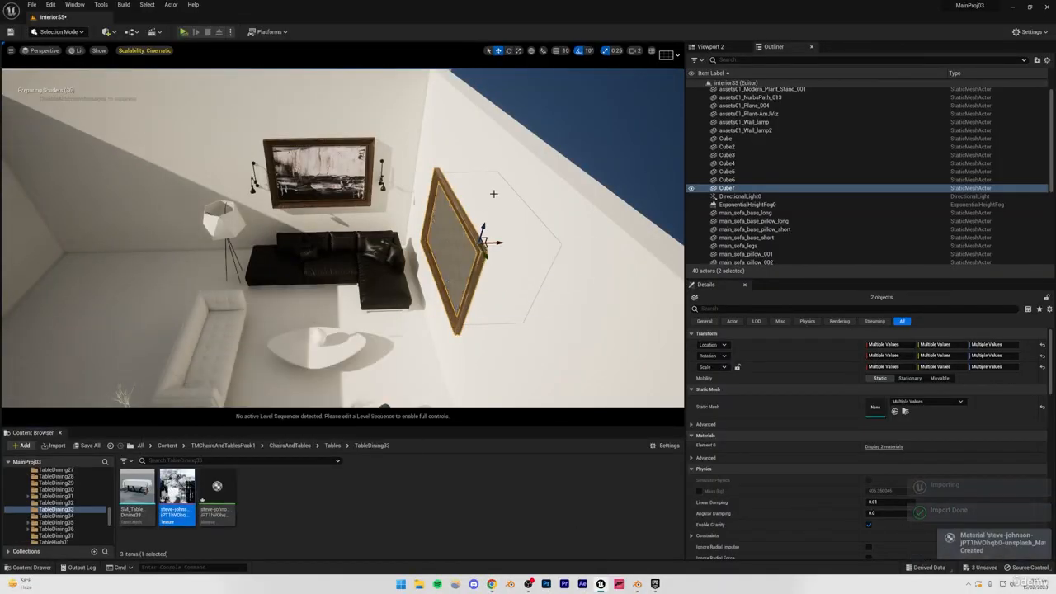
Step: Scale up the copied picture frame and its painting together until they fill most of the side wall
key("Escape")
right_click_drag(452, 251, 486, 144)
left_click(376, 270)
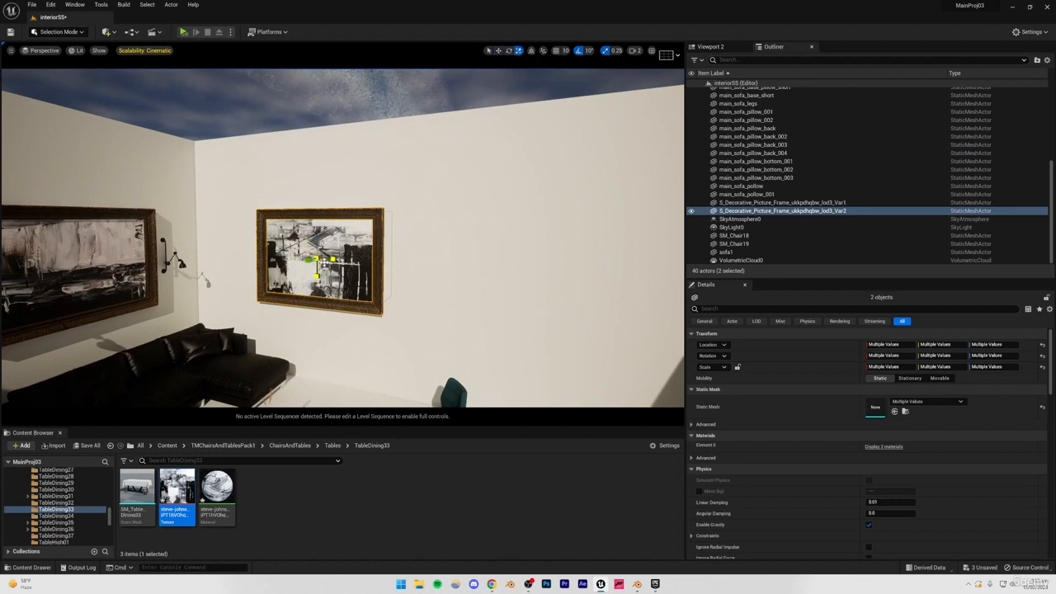
left_click_drag(323, 265, 416, 263)
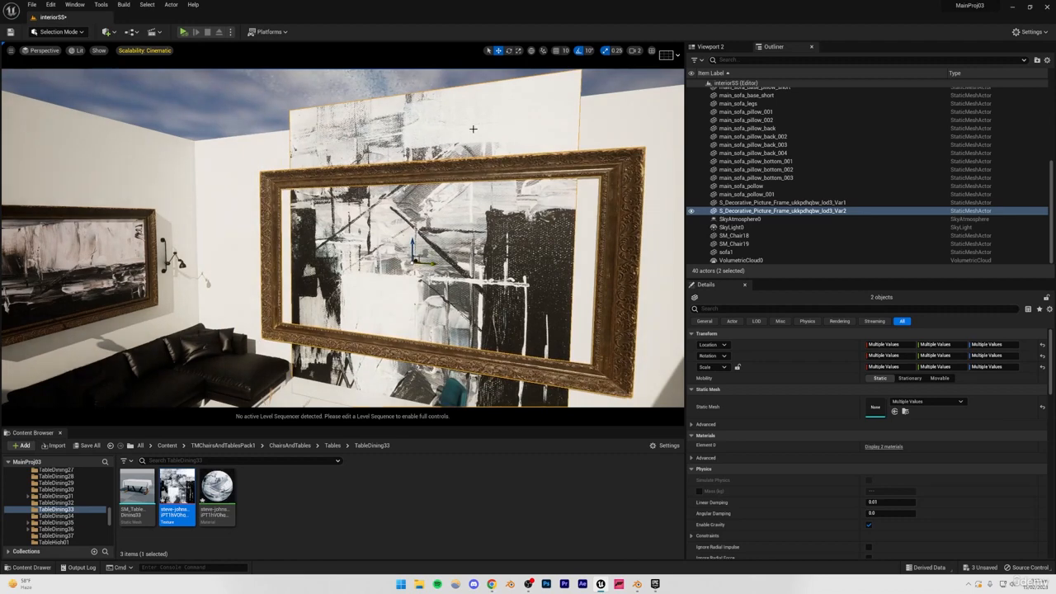
Step: Rescale only the side wall's canvas to 5.25 in X and 2.75 in Z so it fits inside the enlarged frame
left_click(473, 129)
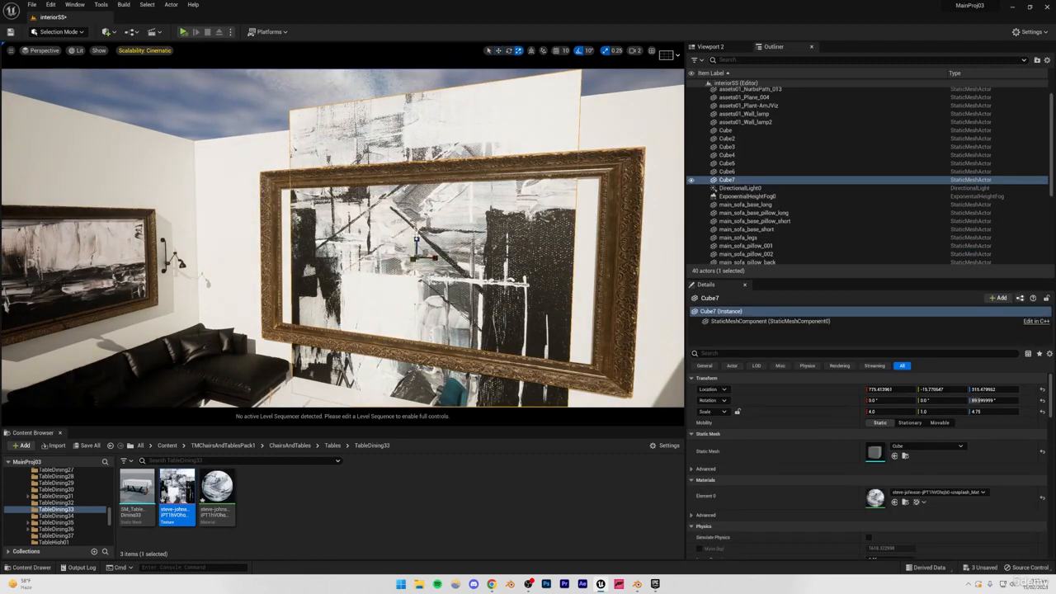
mouse_move(417, 240)
left_mouse_down()
mouse_move(416, 290)
mouse_move(450, 257)
mouse_move(464, 258)
left_mouse_up()
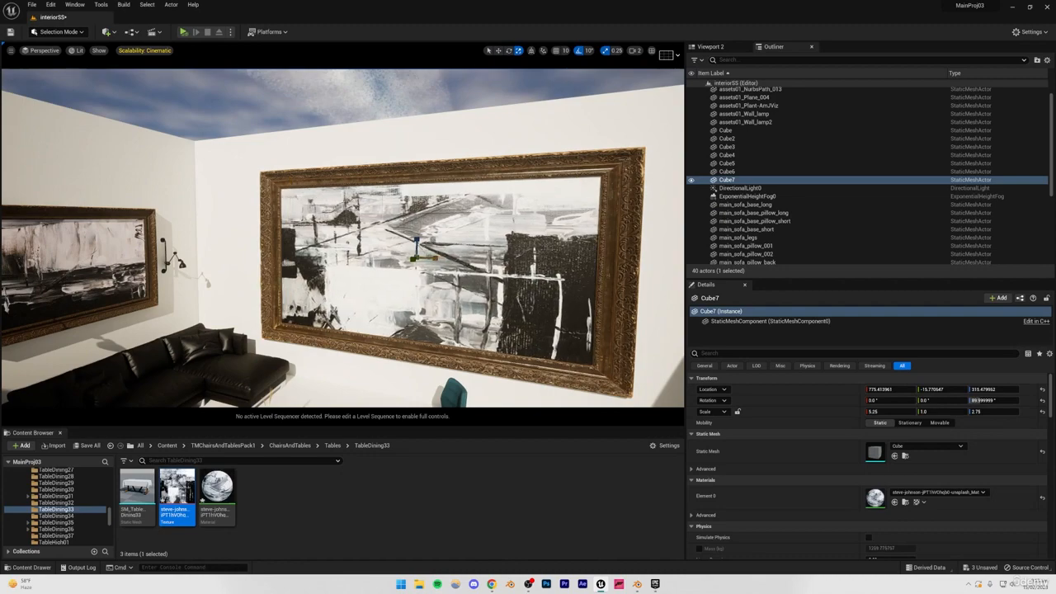
key("Escape")
mouse_move(429, 182)
right_mouse_down()
mouse_move(194, 166)
mouse_move(310, 168)
right_mouse_up()
key("s")
key("w")
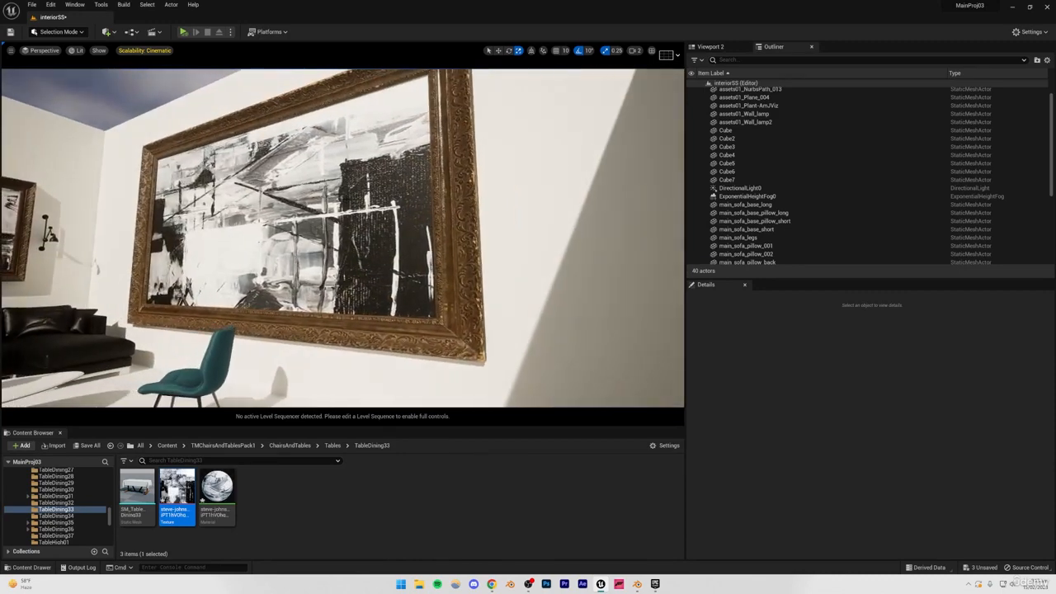
Step: Select the side wall's frame and painting together, fine-tune their uniform scale, and deselect them
left_click(323, 206)
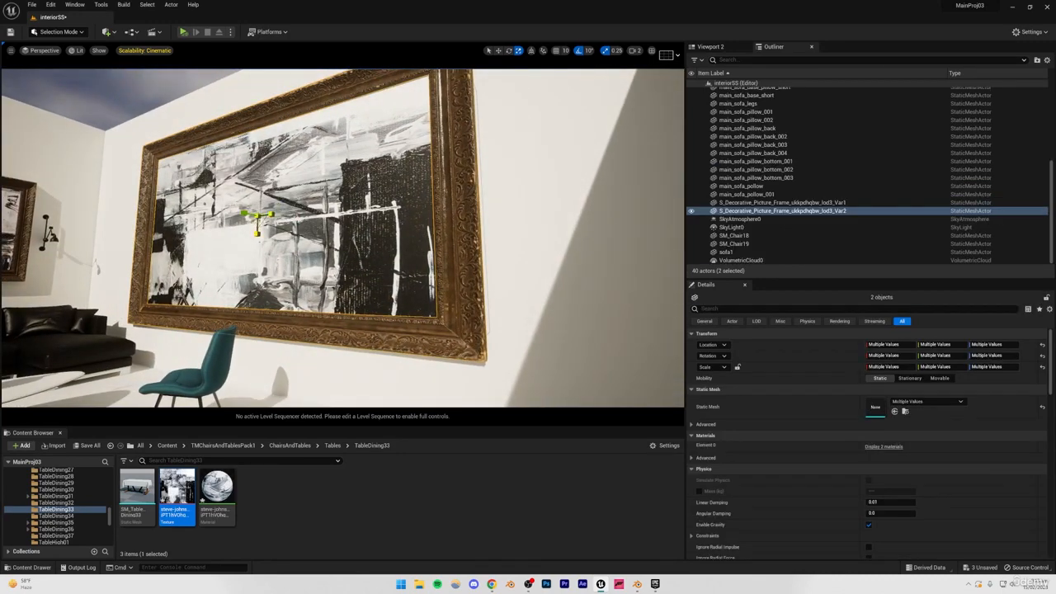
left_click_drag(257, 216, 243, 225)
key("s")
right_click_drag(280, 206, 198, 227)
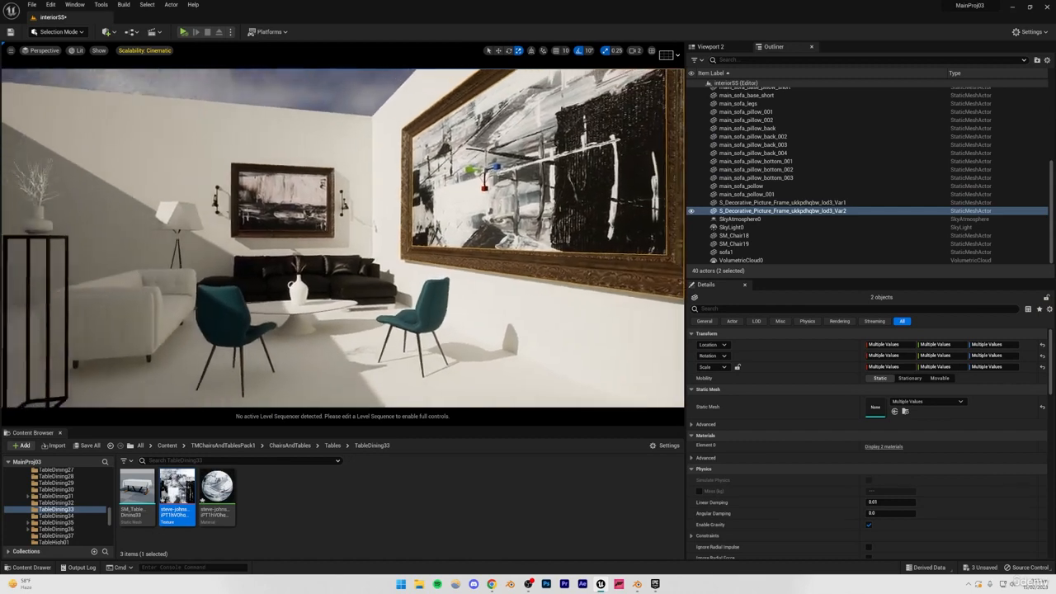
right_click_drag(338, 136, 259, 108)
left_click(306, 94)
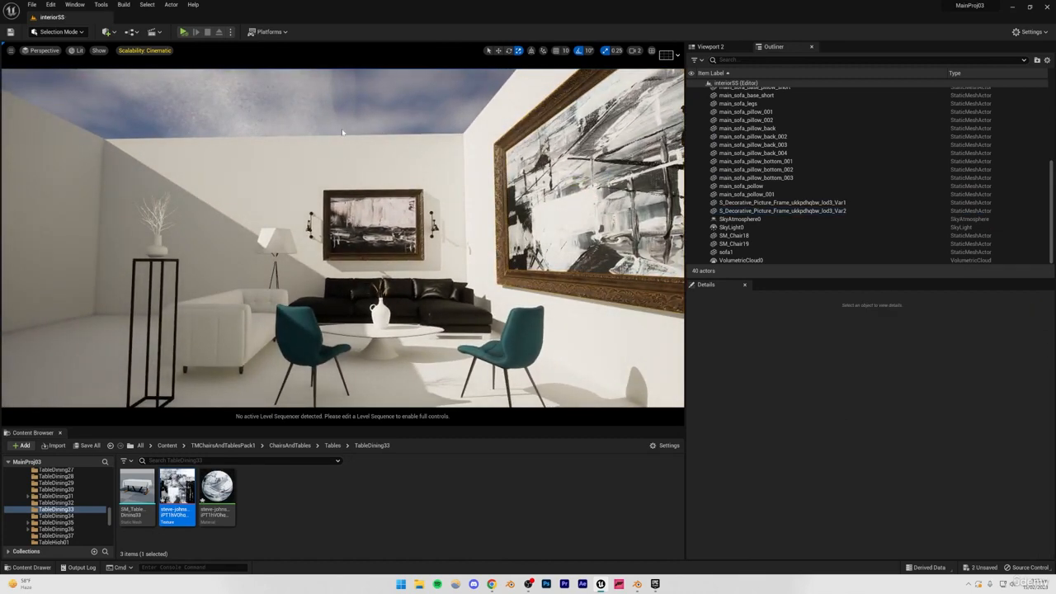
right_click_drag(342, 132, 327, 143)
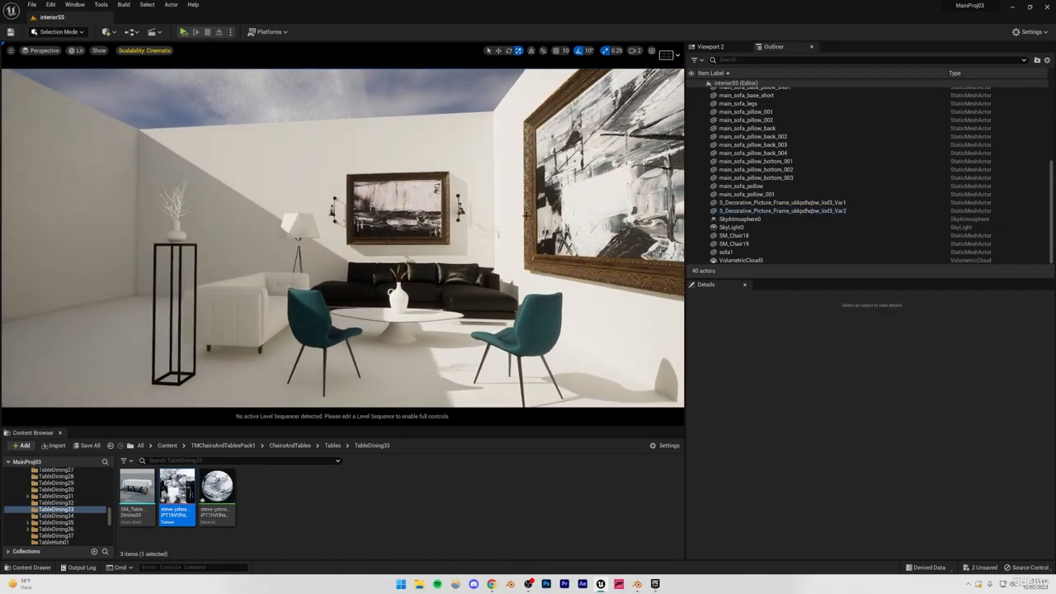
Step: Switch to Chrome, browse the related Unsplash photos for the multicolored orange abstract painting, and download it
mouse_move(491, 584)
left_click(492, 538)
scroll(378, 375, "down", 10)
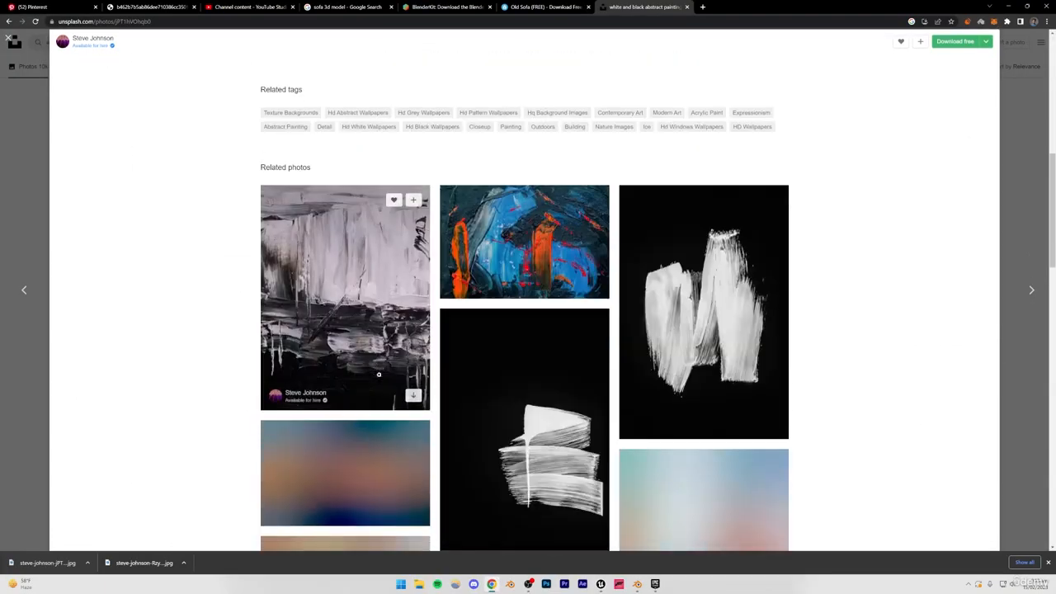
scroll(379, 374, "down", 4)
scroll(245, 331, "up", 3)
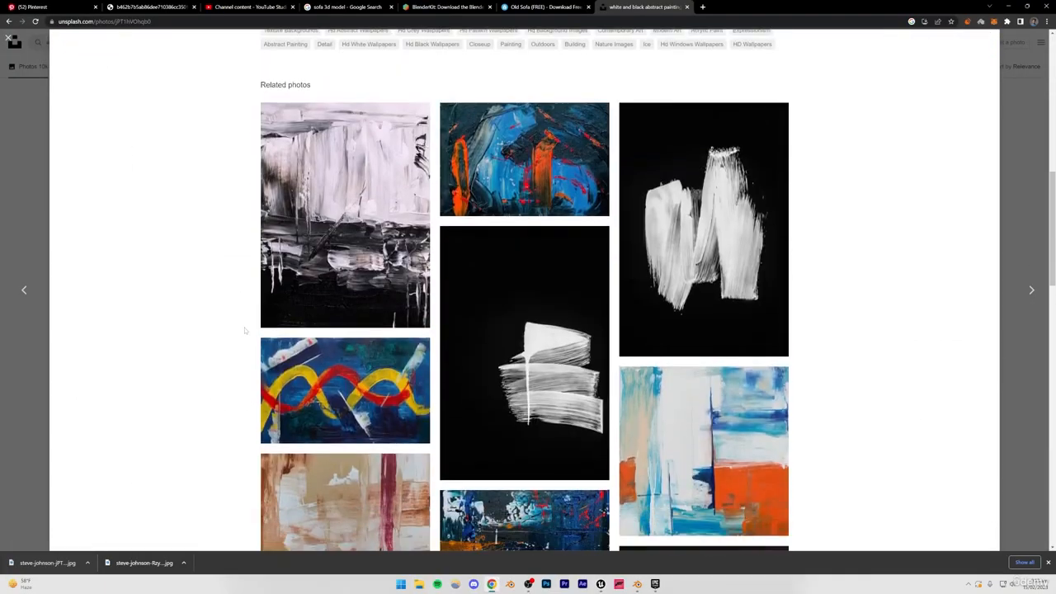
scroll(245, 331, "down", 10)
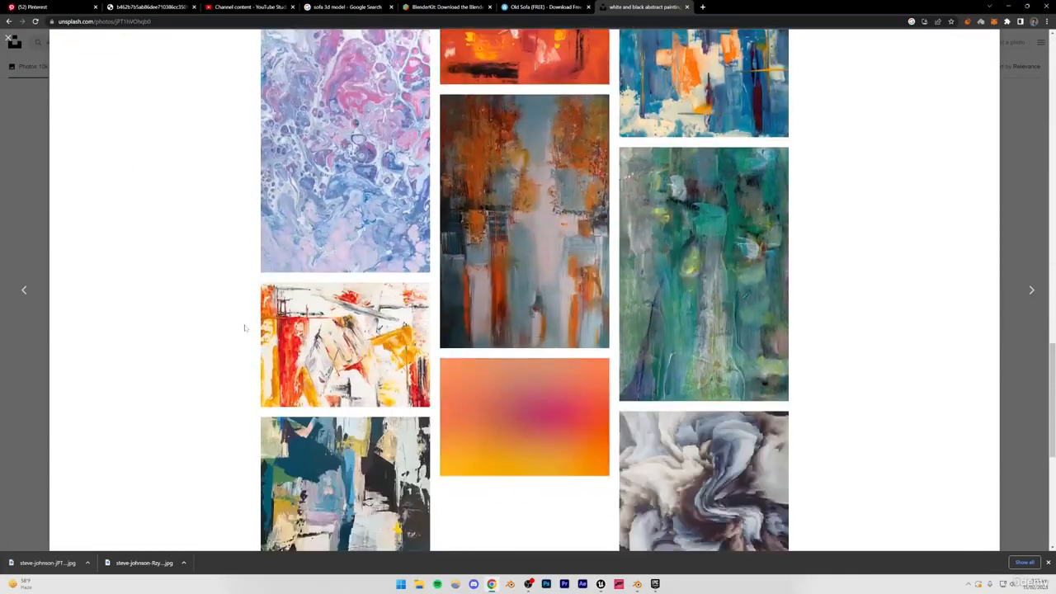
scroll(245, 328, "up", 1)
left_click(540, 104)
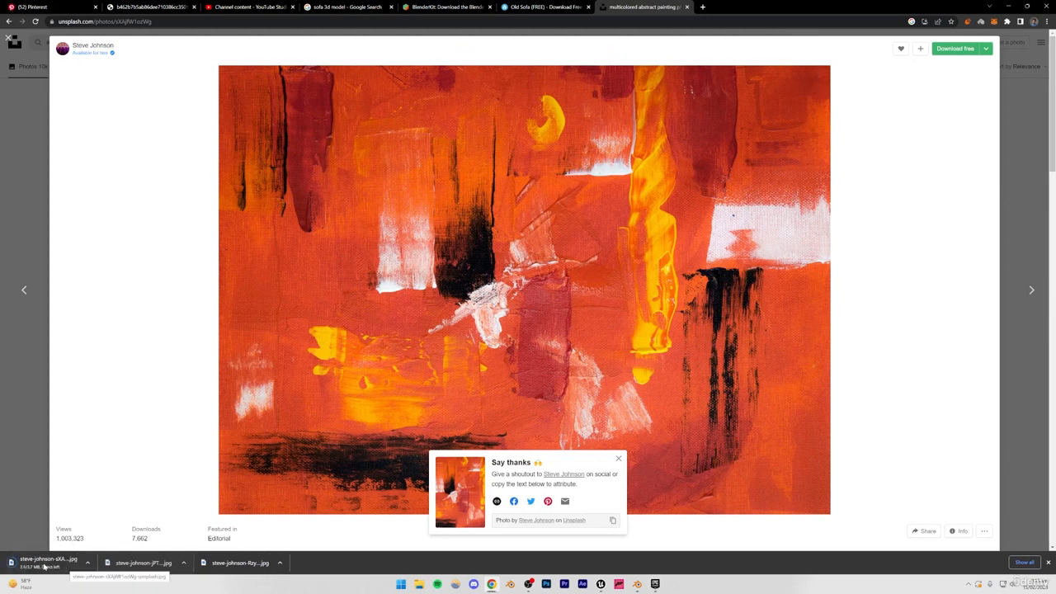
Step: Switch back to Unreal Engine, import the downloaded orange painting into the TableDining33 folder, and apply it to the side wall's canvas
left_click_drag(38, 566, 476, 559)
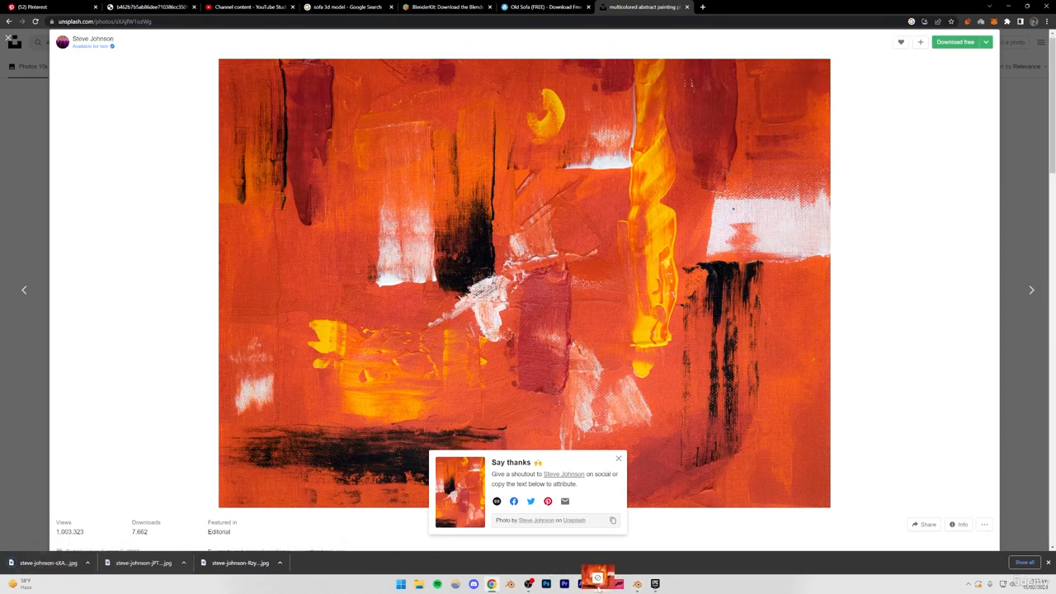
left_click_drag(598, 577, 412, 490)
left_click_drag(256, 495, 581, 185)
right_click_drag(427, 103, 456, 128)
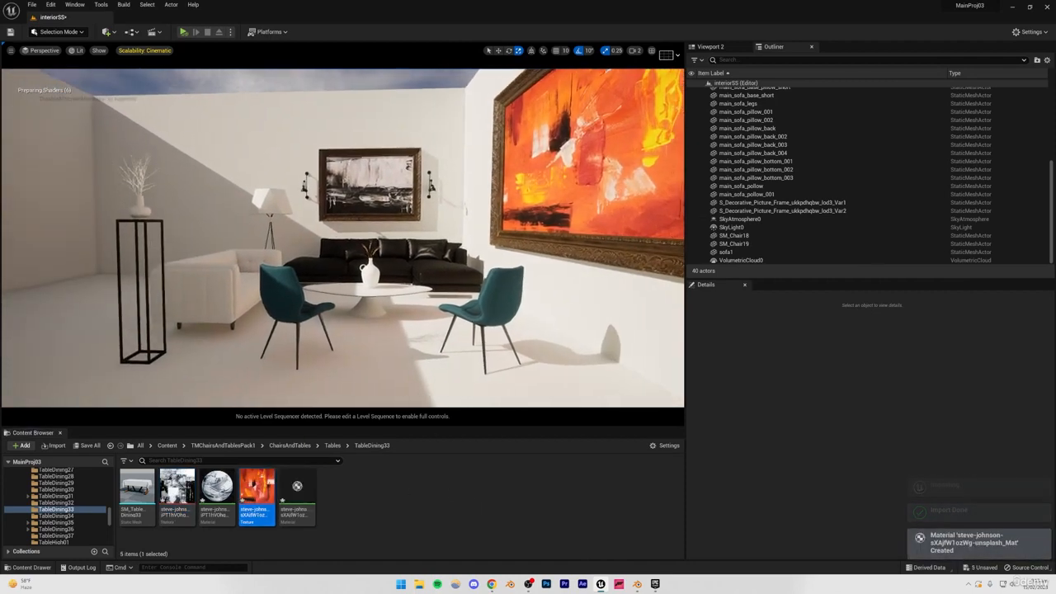
mouse_move(424, 184)
right_mouse_down()
mouse_move(425, 209)
mouse_move(425, 166)
right_mouse_up()
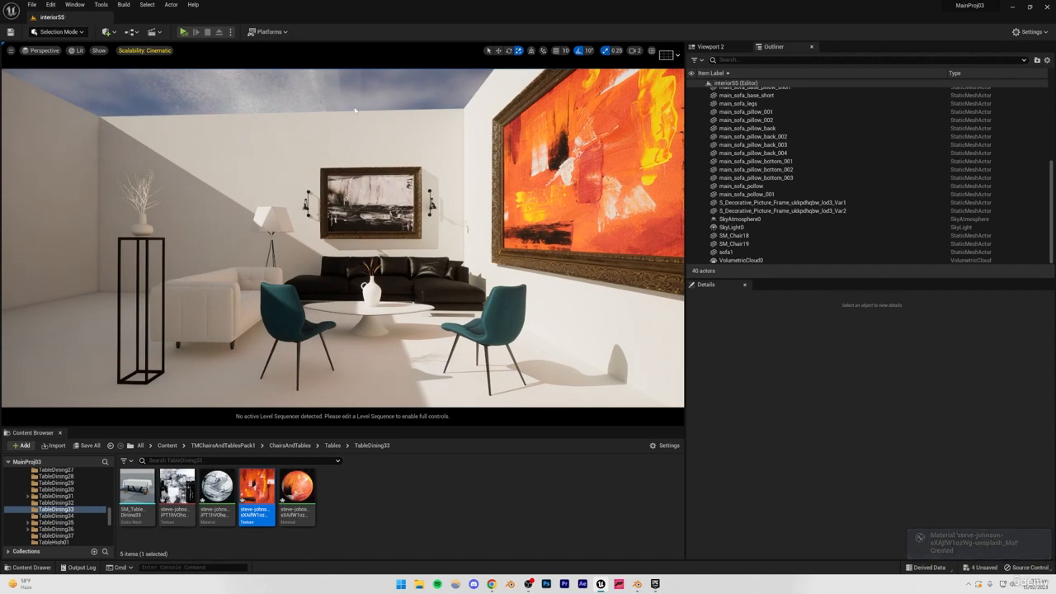
right_click_drag(425, 184, 432, 153)
key("w")
key("s")
key("w")
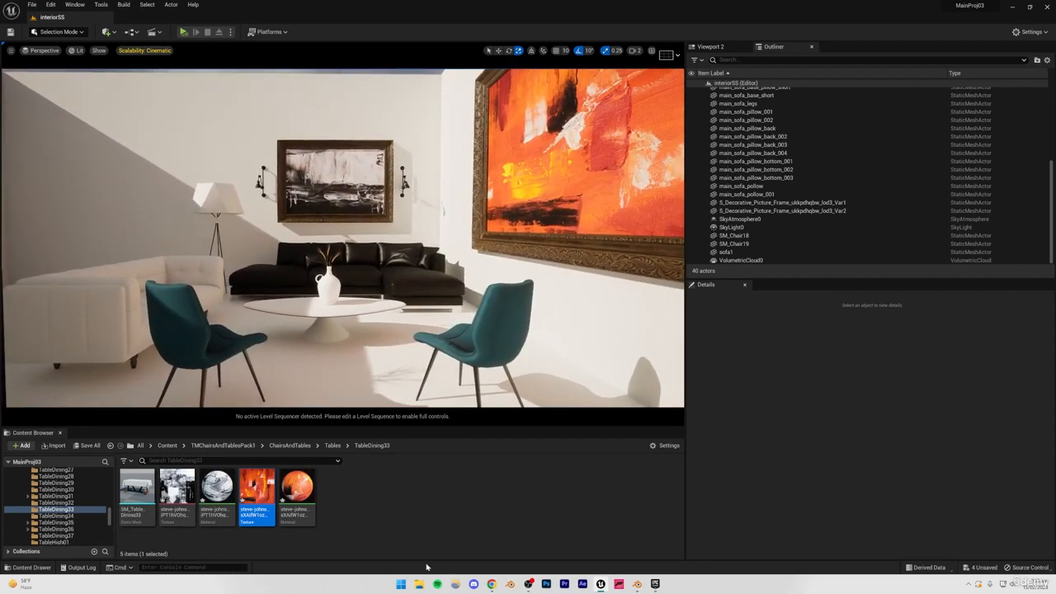
Step: Compare the room with the reference living-room photo in Chrome and return to Unreal Engine
left_click(491, 584)
left_click(134, 5)
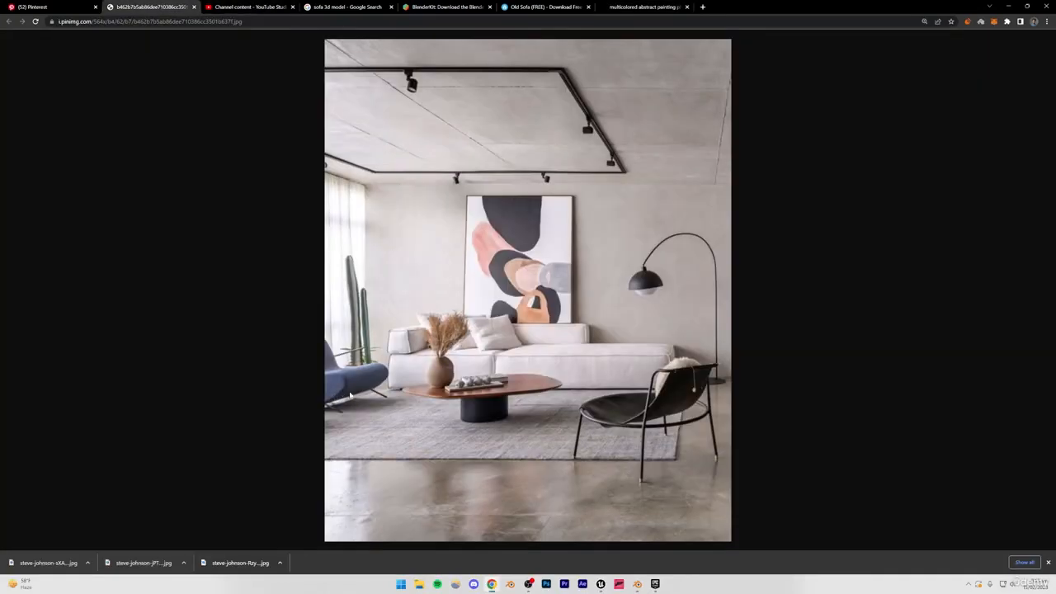
left_click(601, 584)
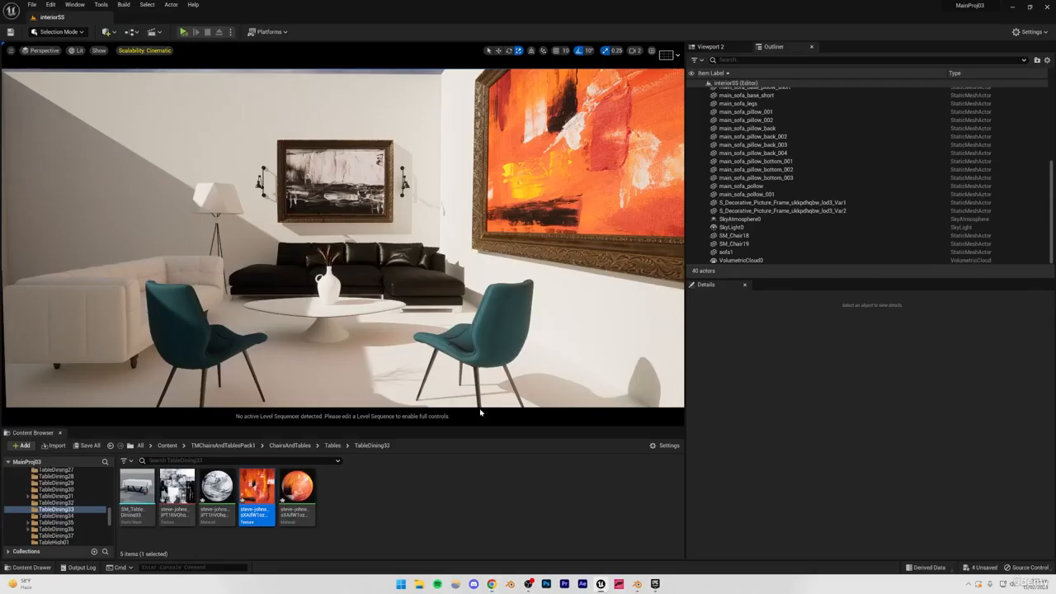
left_click(491, 584)
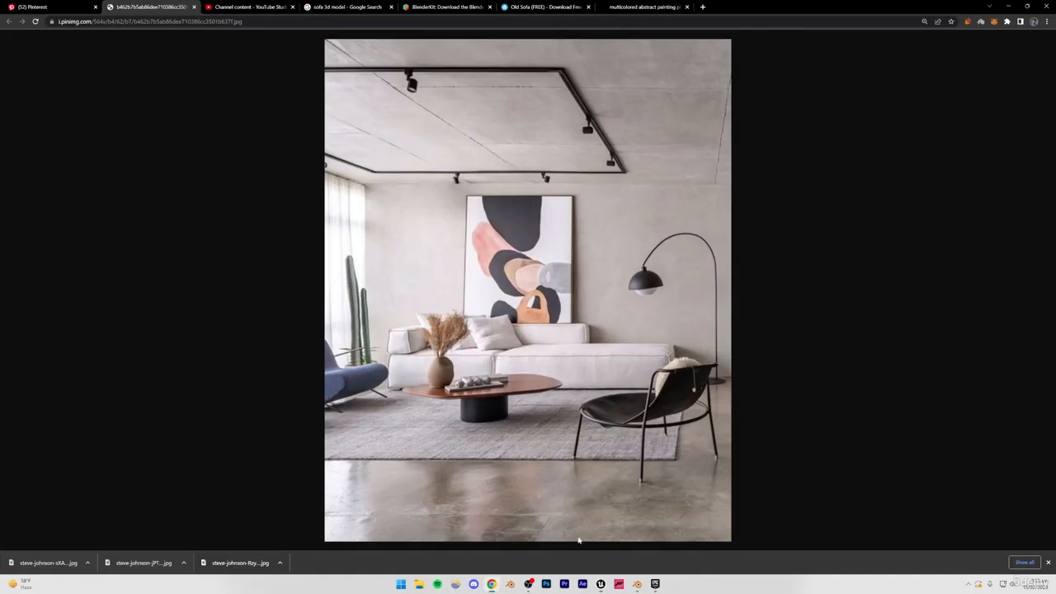
left_click(601, 585)
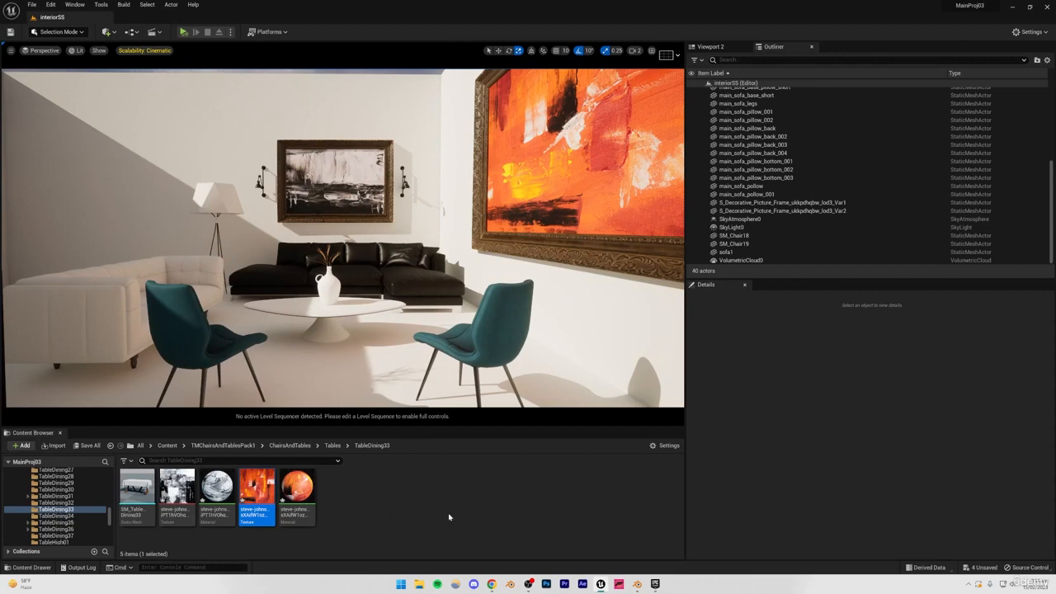
Step: Open the Quixel Bridge library from the content browser and search it for Books
left_click(21, 446)
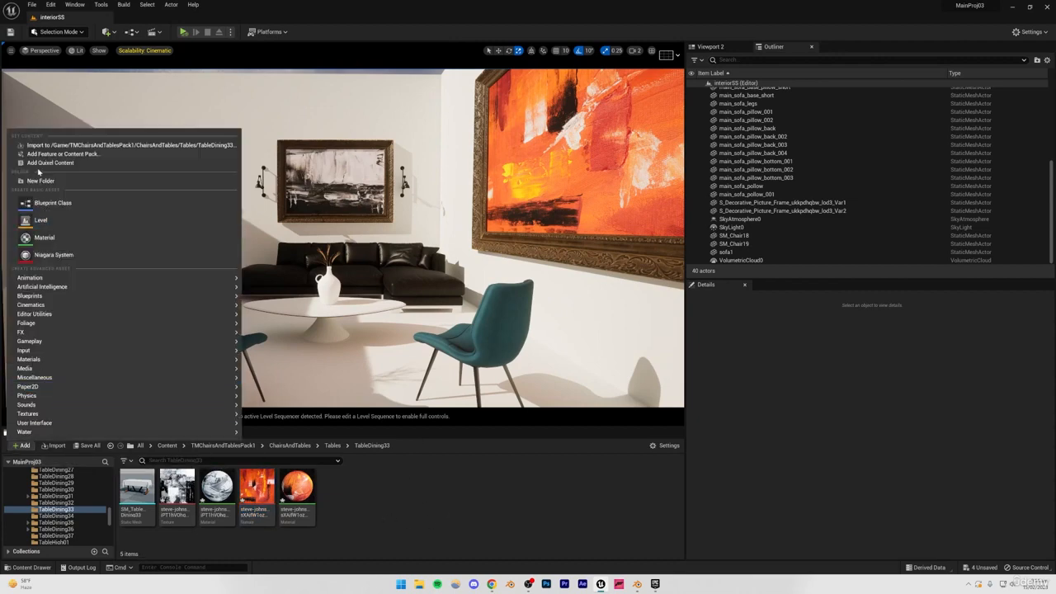
left_click(38, 169)
left_click(368, 197)
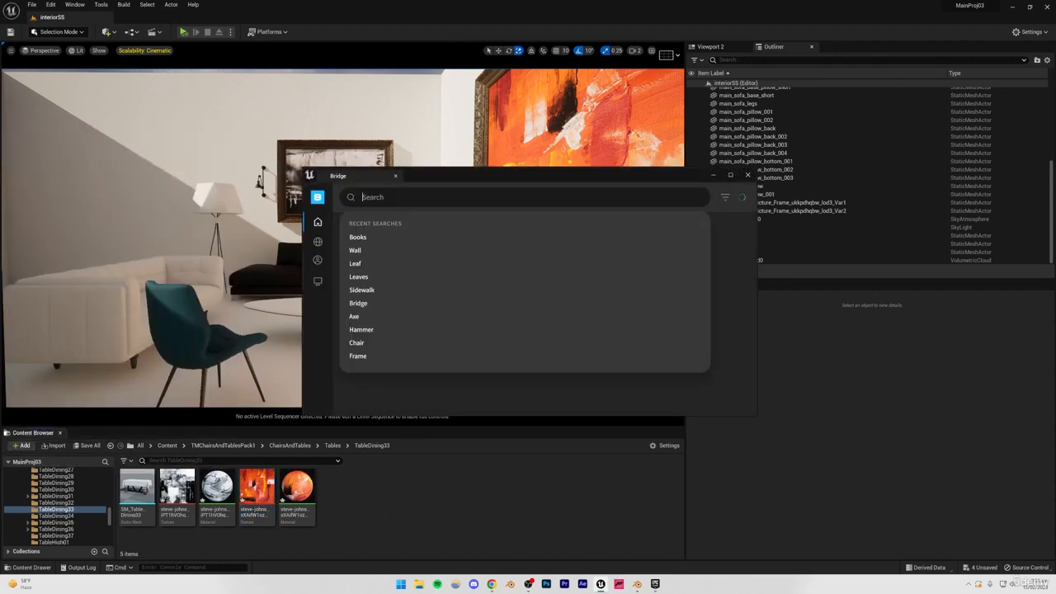
left_click(369, 197)
left_click(358, 238)
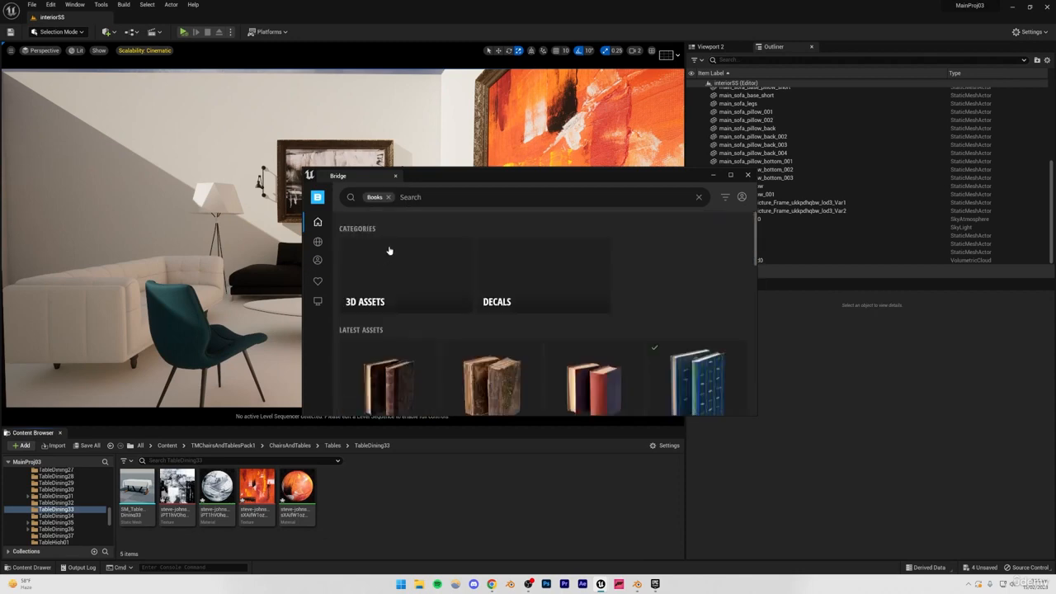
Step: Find the Floral Hardcover Book among the results and add it to the project at medium quality
scroll(461, 273, "down", 4)
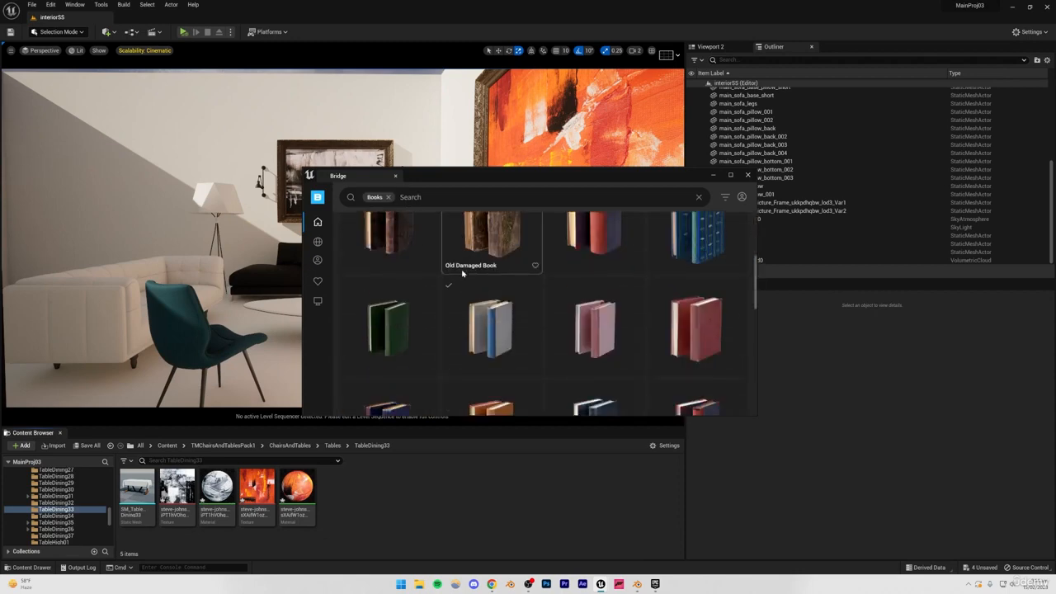
scroll(462, 273, "down", 8)
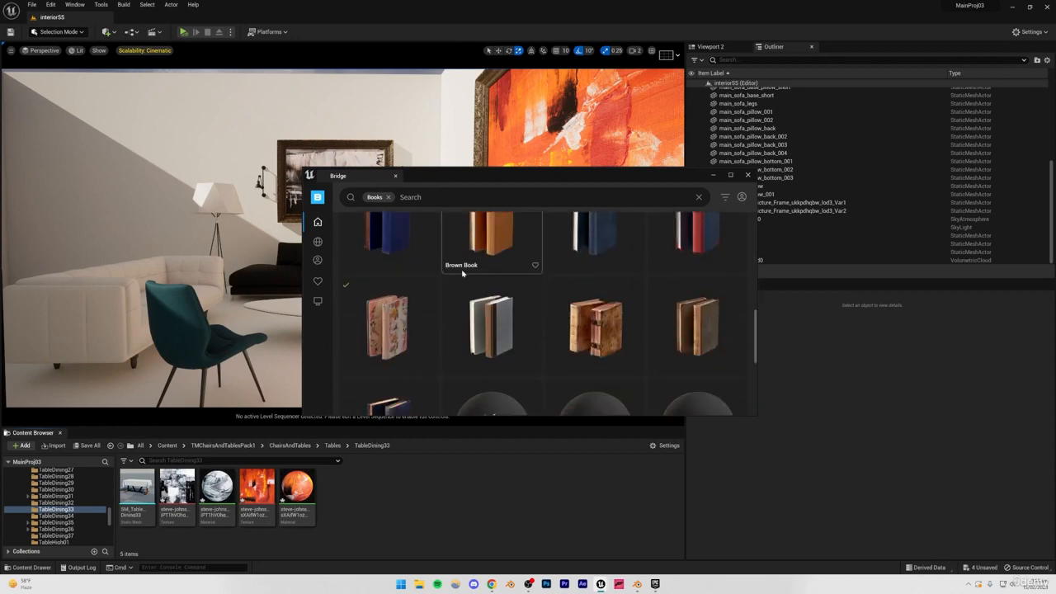
left_click(392, 326)
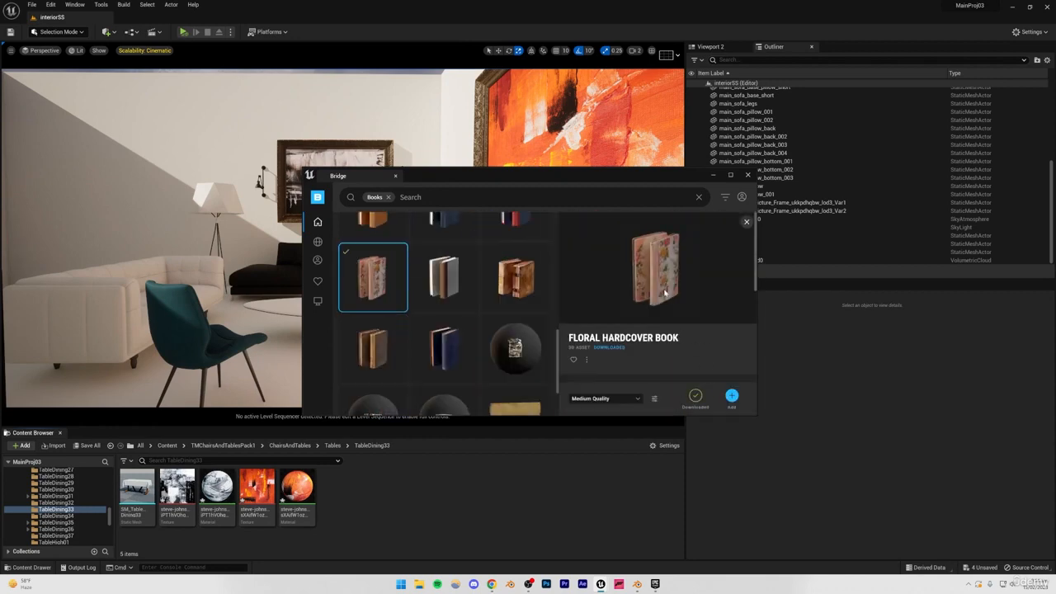
left_click(731, 396)
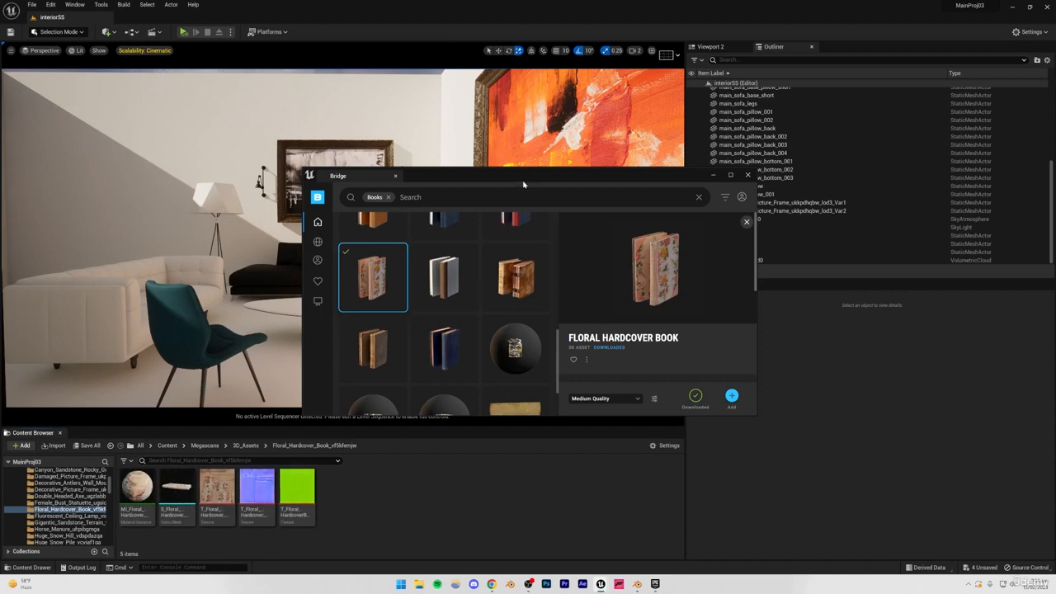
Step: Move the Bridge window out of the way and place the floral book mesh on the white coffee table
left_click_drag(523, 180, 770, 272)
left_click_drag(200, 469, 301, 305)
right_click_drag(410, 315, 383, 381)
key("w")
key("w")
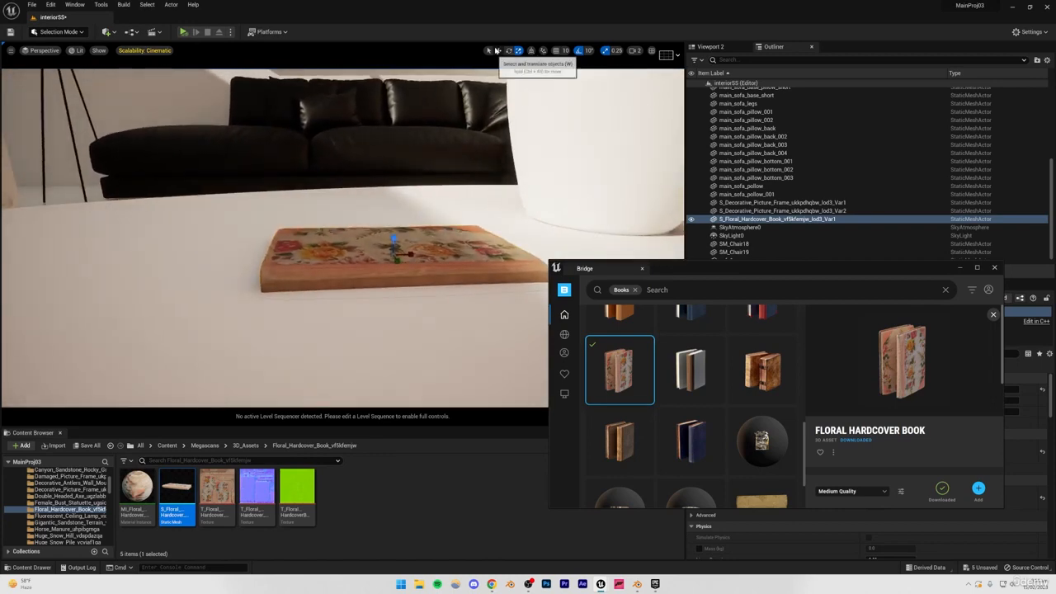
Step: Raise the floral book vertically with the move tool so it rests on the coffee table's surface
left_click(497, 51)
left_click_drag(395, 240, 394, 228)
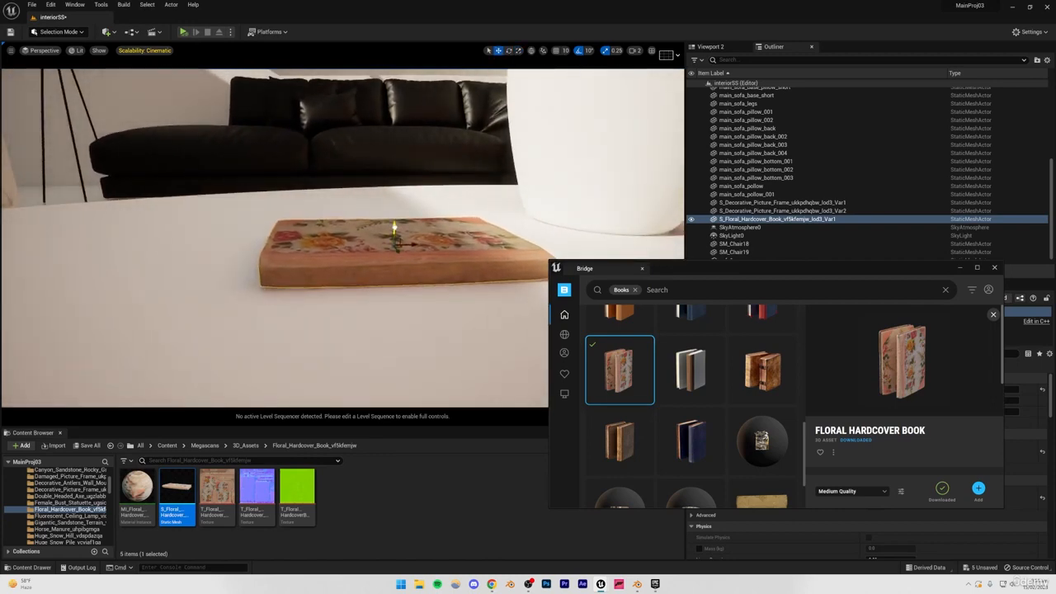
left_click(188, 90)
key("s")
key("d")
right_click_drag(317, 255, 368, 240)
left_click(317, 255)
key("w")
key("a")
key("s")
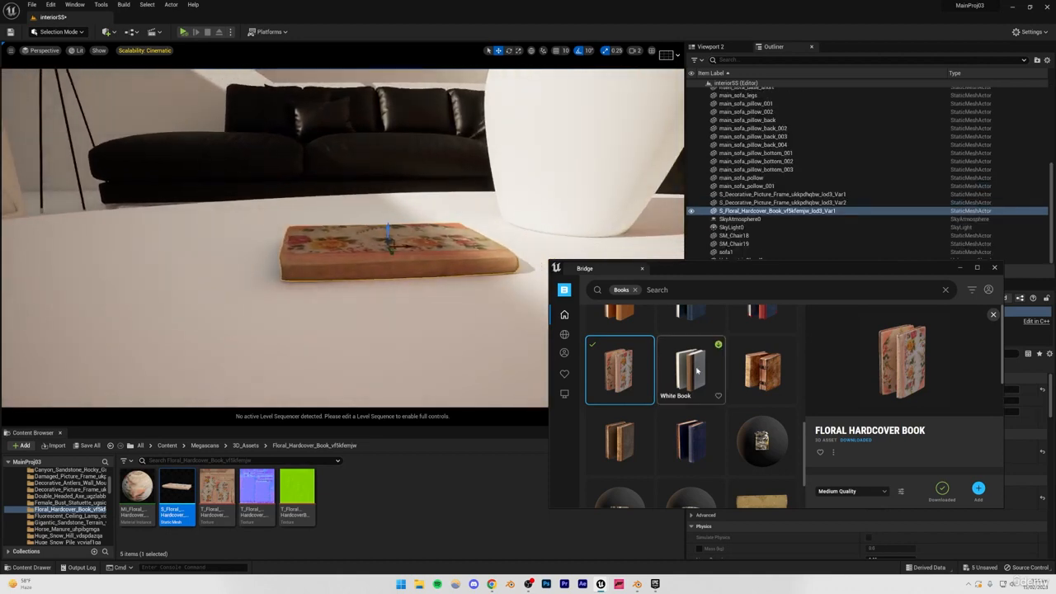
Step: Add the blue Decorative Hardcover Book from Bridge to the project and place its mesh on top of the floral book
scroll(697, 371, "up", 1)
scroll(701, 379, "down", 3)
left_click(773, 403)
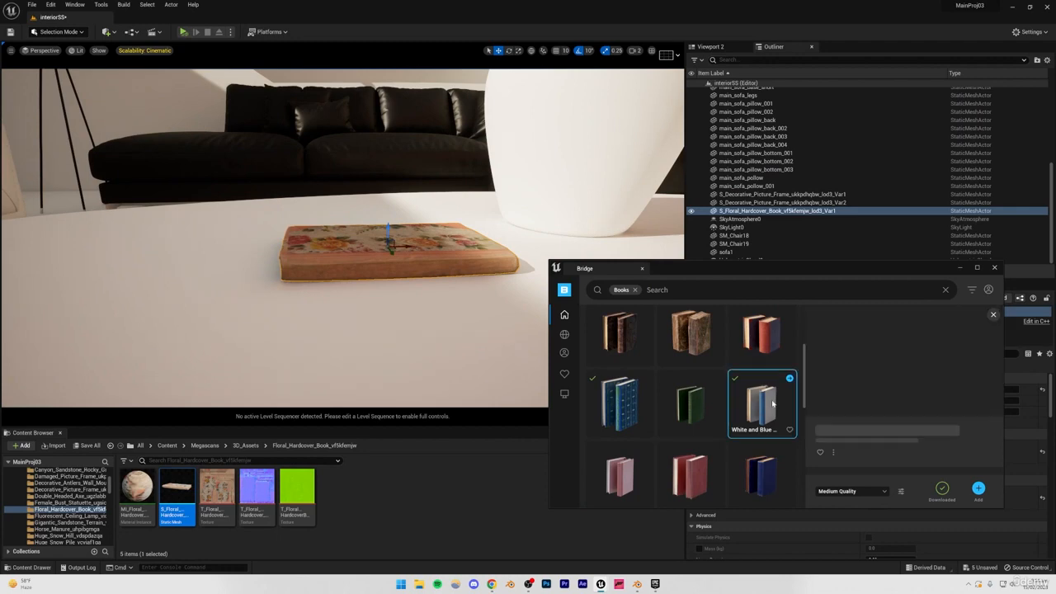
left_click(619, 402)
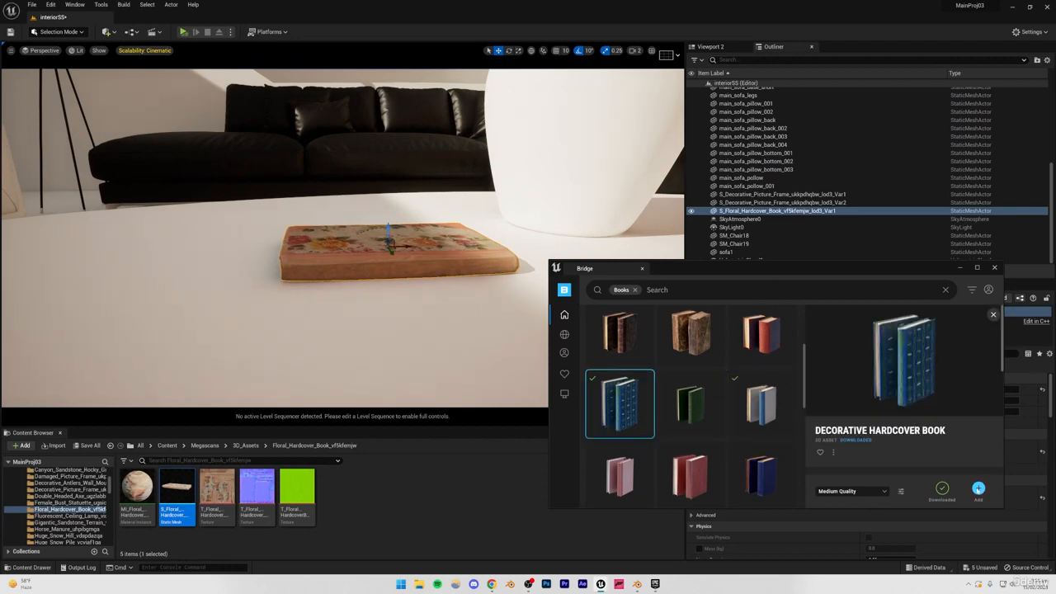
left_click(978, 488)
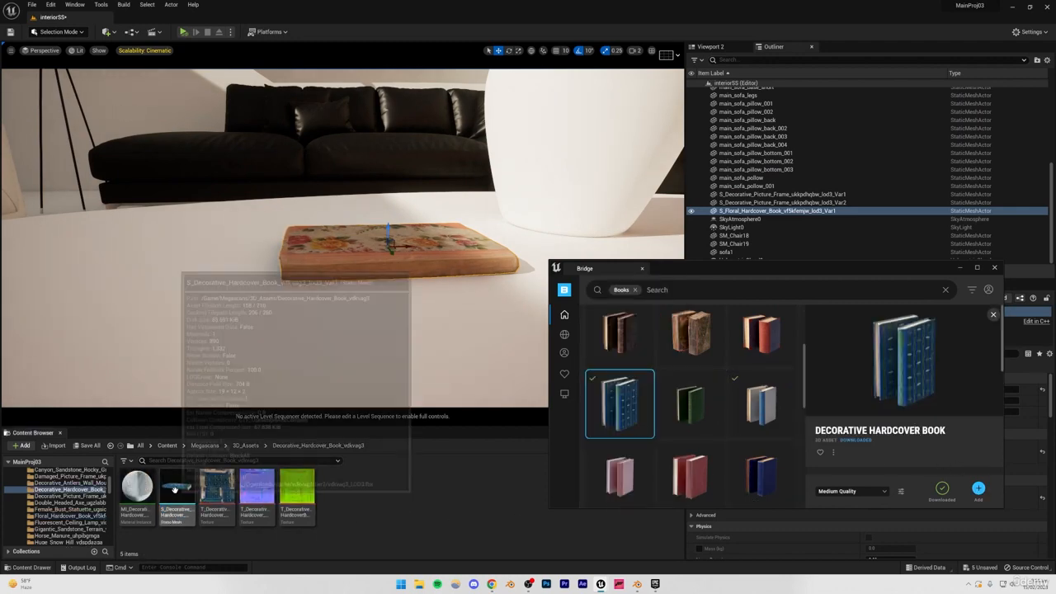
left_click_drag(174, 489, 401, 219)
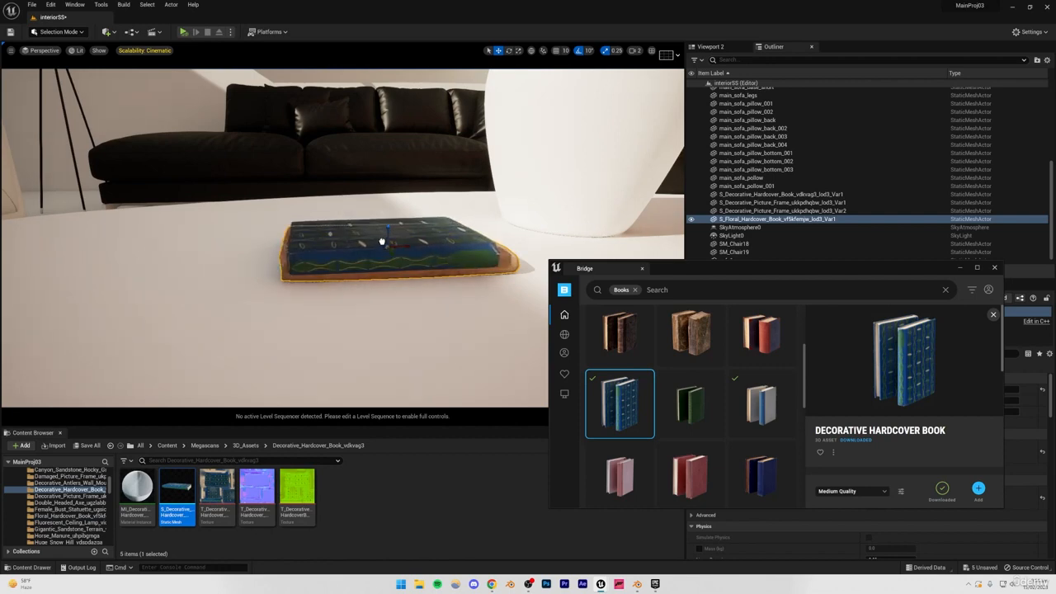
Step: Adjust the blue decorative book's height so it rests directly on the cover of the floral book
left_click(382, 239)
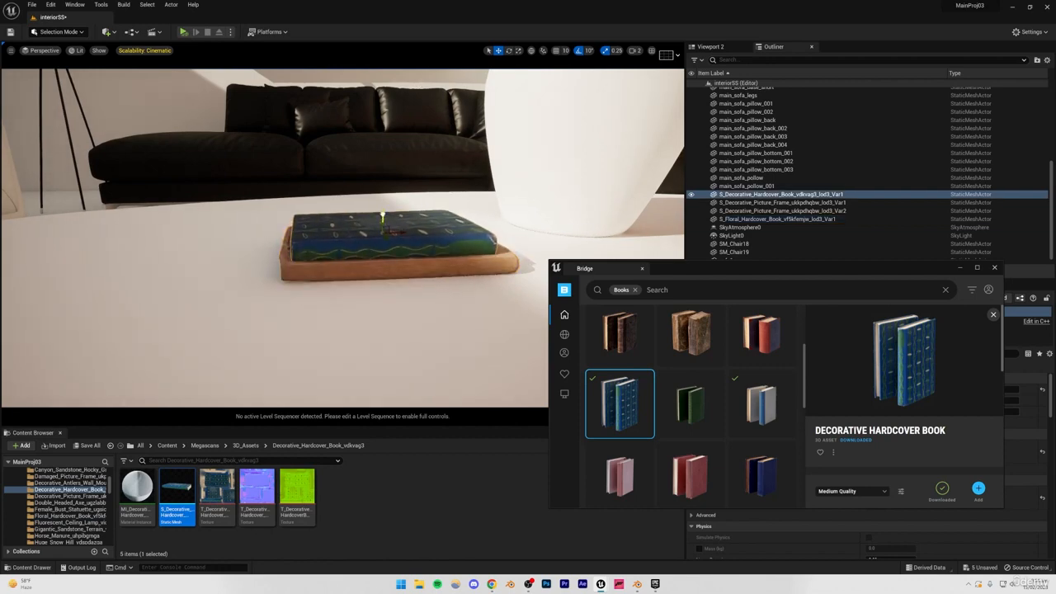
left_click(190, 107)
mouse_move(189, 107)
right_mouse_down()
mouse_move(206, 91)
mouse_move(179, 101)
mouse_move(170, 89)
right_mouse_up()
mouse_move(361, 247)
right_mouse_down()
mouse_move(361, 257)
mouse_move(362, 248)
right_mouse_up()
left_click(361, 247)
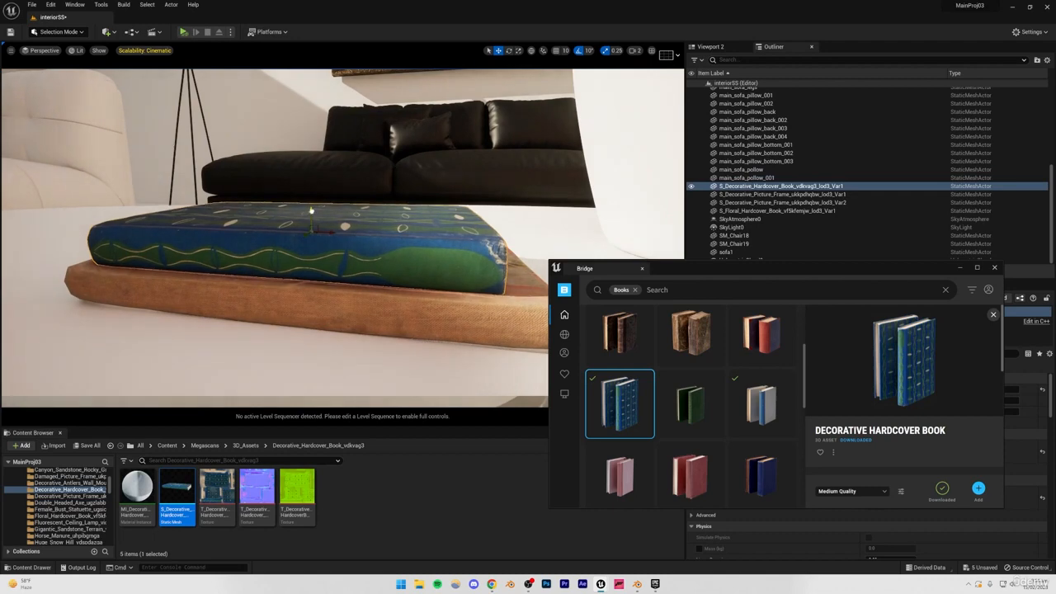
left_click(231, 129)
mouse_move(231, 128)
right_mouse_down()
mouse_move(231, 159)
mouse_move(232, 134)
right_mouse_up()
Step: Add the White and Blue Book from Bridge at medium quality and place its mesh on top of the decorative book
left_click(777, 402)
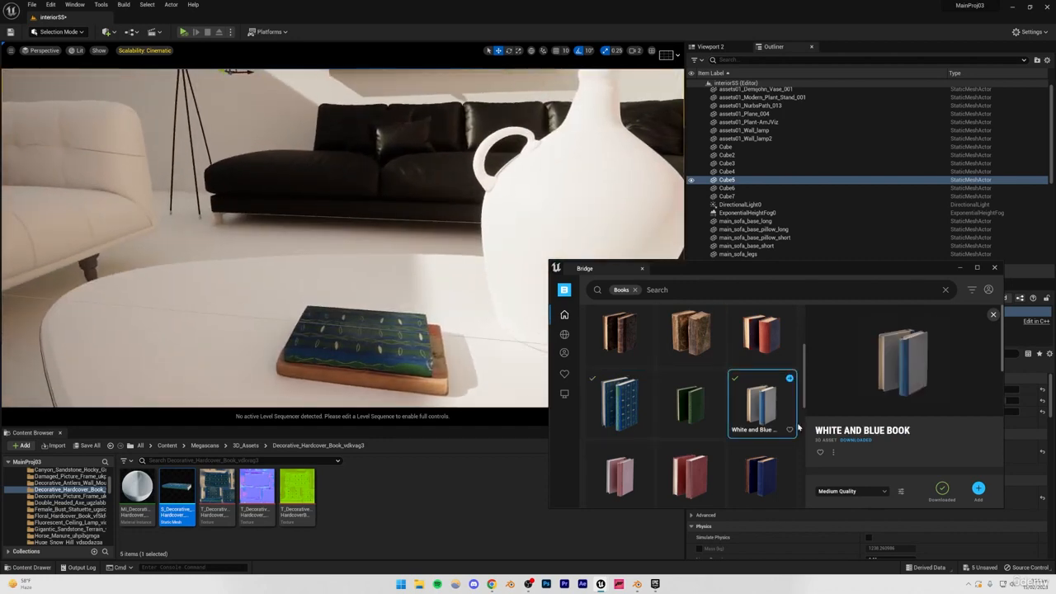
left_click(977, 489)
left_click_drag(177, 493, 358, 330)
right_click_drag(358, 330, 365, 299)
left_click_drag(338, 260, 305, 269)
Step: Rotate the white and blue book -180° horizontally so its spine faces the front of the stack
left_click(508, 50)
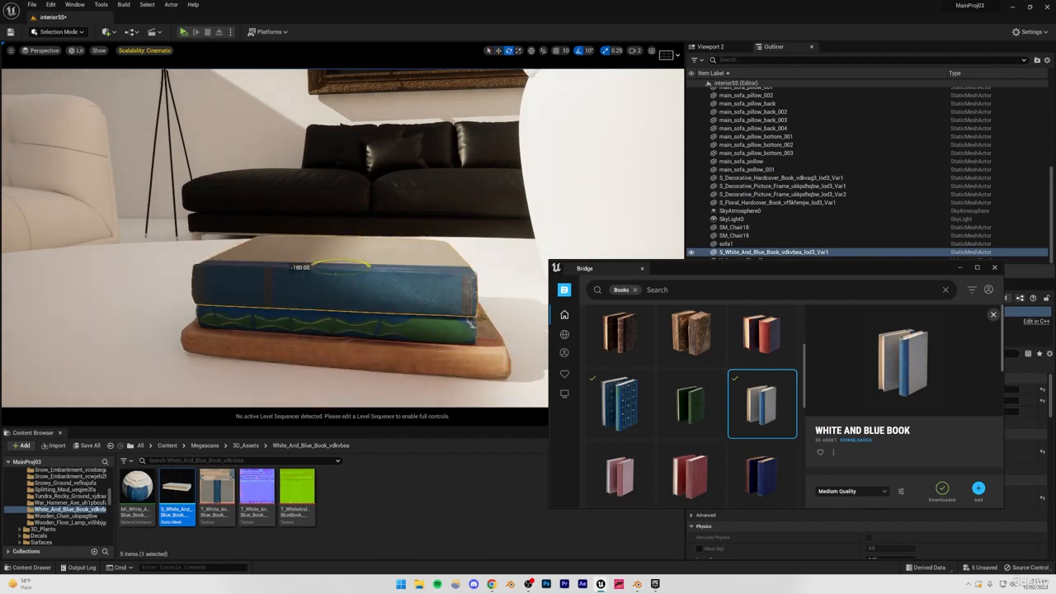
left_click(116, 281)
right_click_drag(116, 281, 125, 280)
right_click_drag(244, 273, 245, 249)
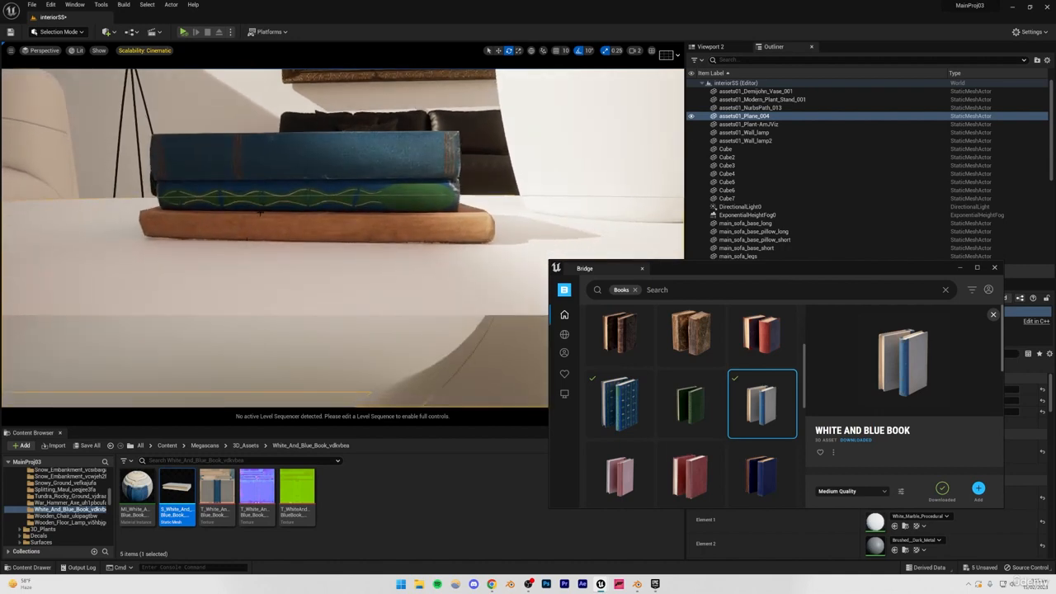
Step: Turn the two upper books upside down together and lower them onto the floral book
left_click(261, 198)
left_click(315, 158)
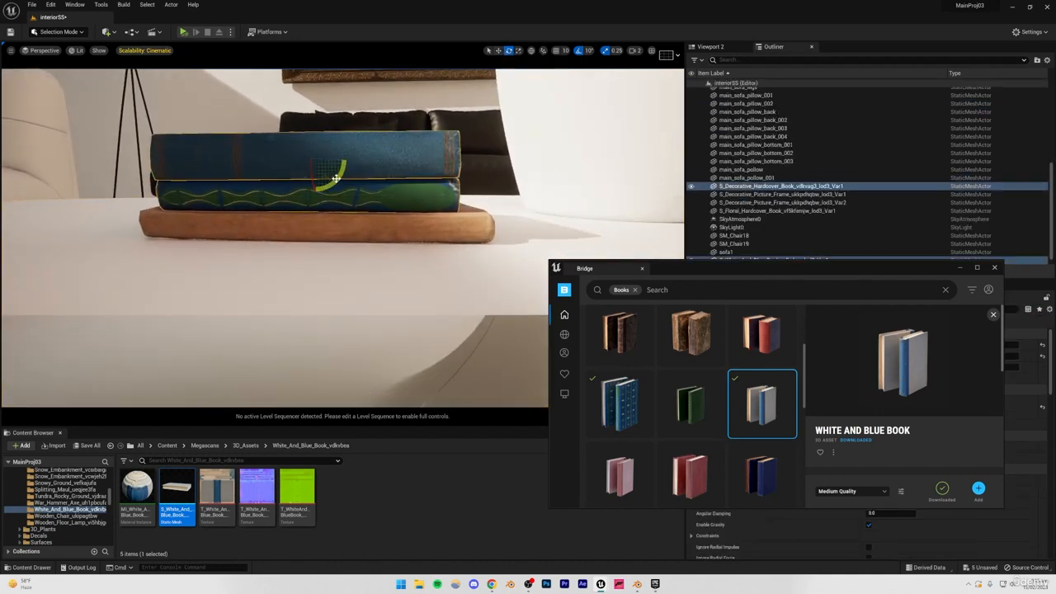
mouse_move(336, 178)
left_mouse_down()
mouse_move(306, 177)
mouse_move(314, 170)
mouse_move(316, 183)
left_mouse_up()
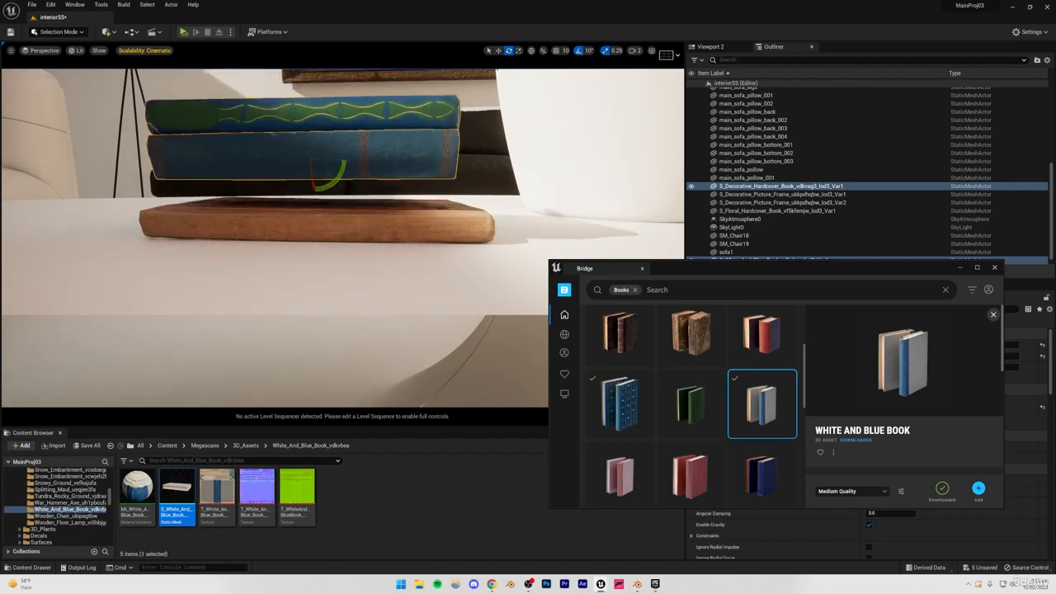
left_click_drag(315, 134, 310, 160)
left_click(223, 99)
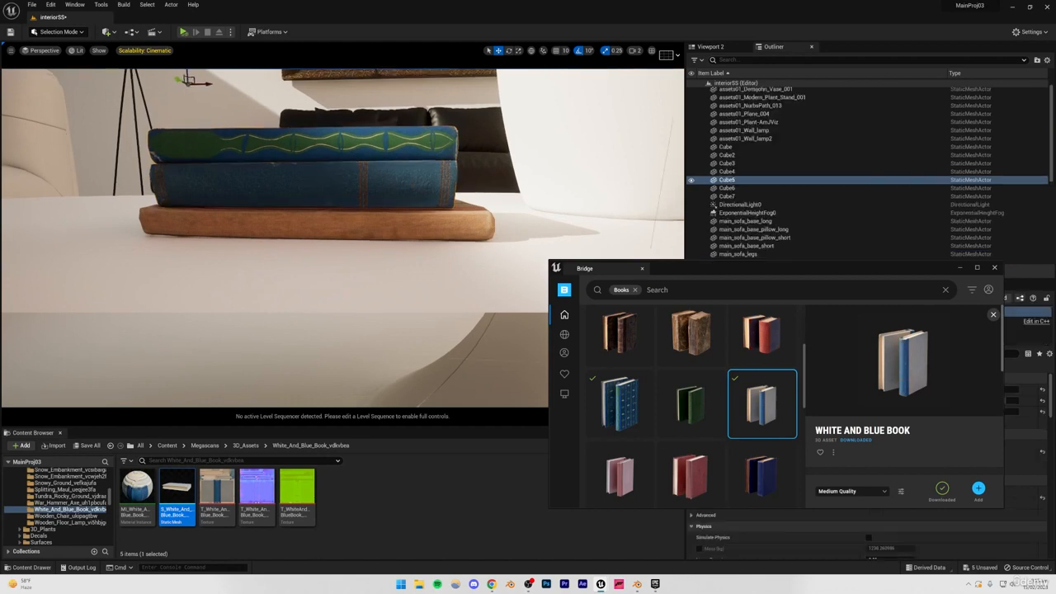
Step: Nudge the two upper books individually so the stack is slightly uneven, and save the level
right_click_drag(310, 165, 384, 198)
left_click(305, 221)
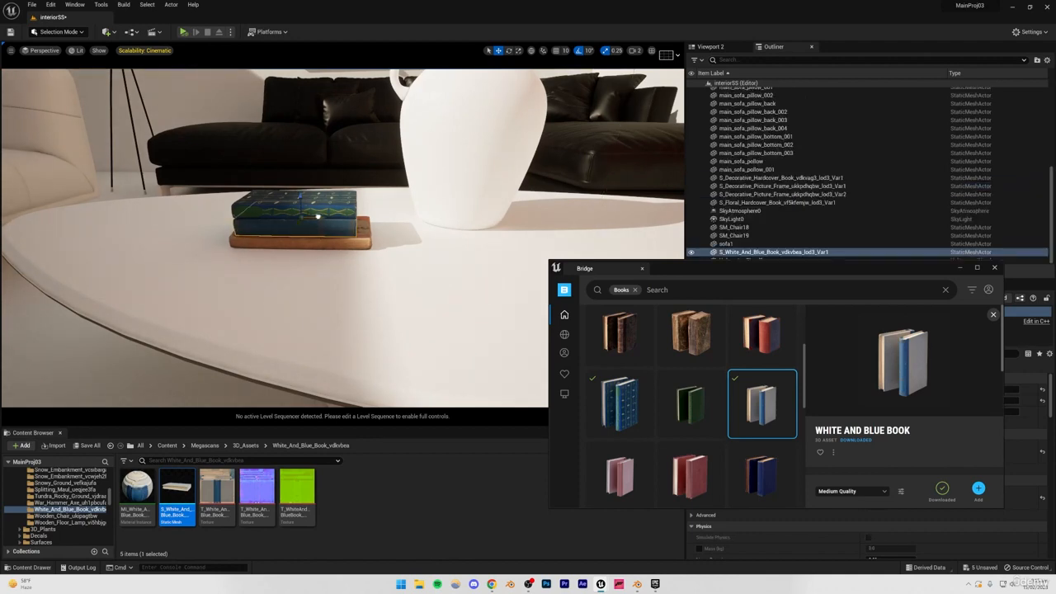
left_click(316, 204)
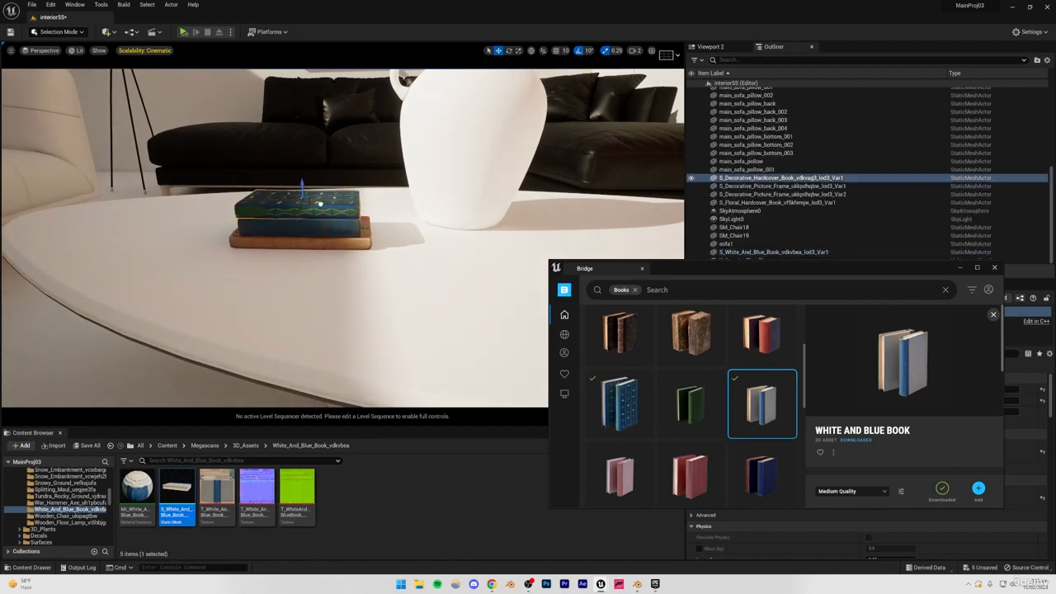
left_click(311, 244)
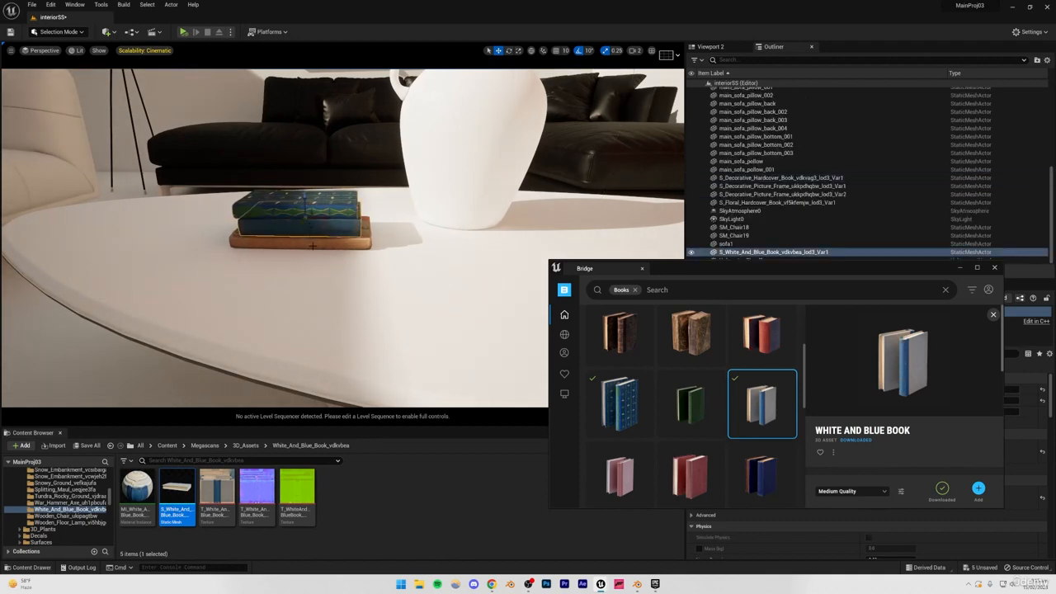
scroll(313, 245, "up", 2)
left_click(322, 157)
left_click(359, 349)
mouse_move(358, 350)
right_mouse_down()
mouse_move(358, 381)
mouse_move(388, 347)
mouse_move(381, 328)
right_mouse_up()
key("s")
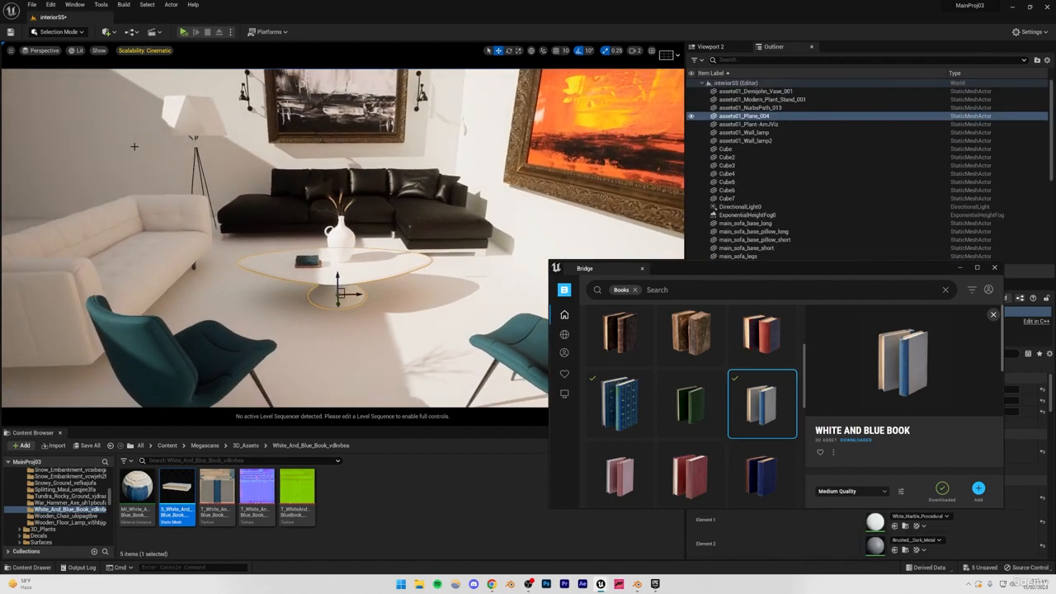
left_click(189, 207)
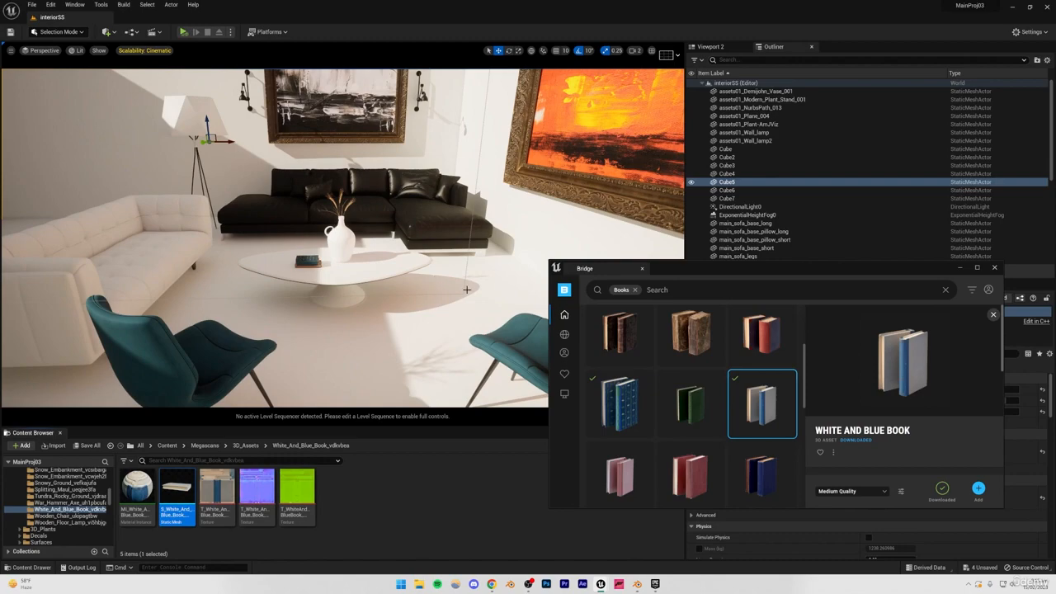
Step: Switch to Chrome to examine the loft living room reference on Pinterest and its similar pins, and return to Unreal Editor
left_click(492, 584)
key("ctrl+shift+Tab")
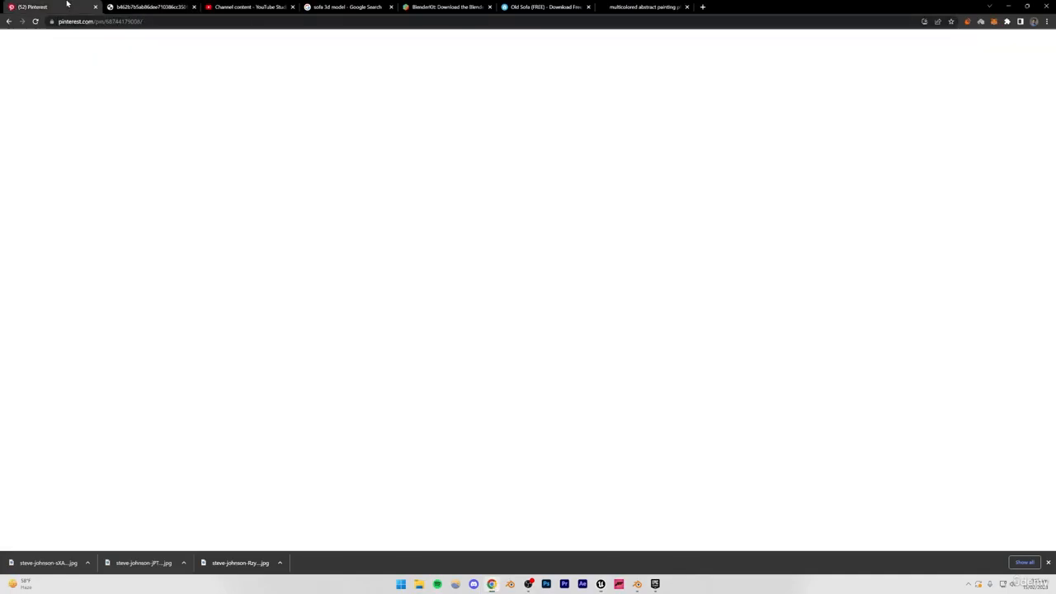
scroll(396, 329, "down", 2)
scroll(396, 329, "down", 2)
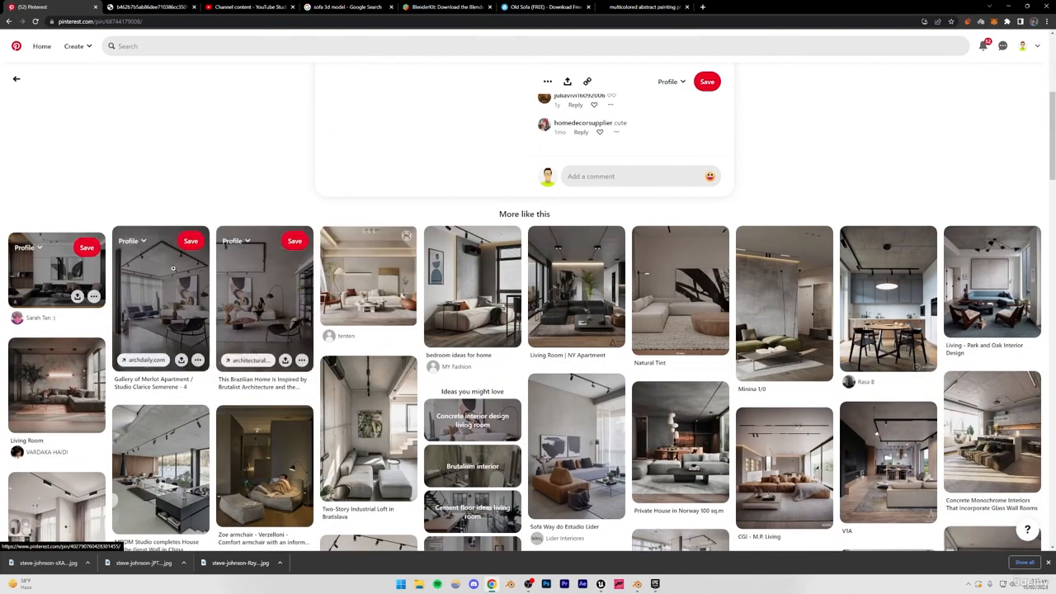
scroll(219, 250, "up", 3)
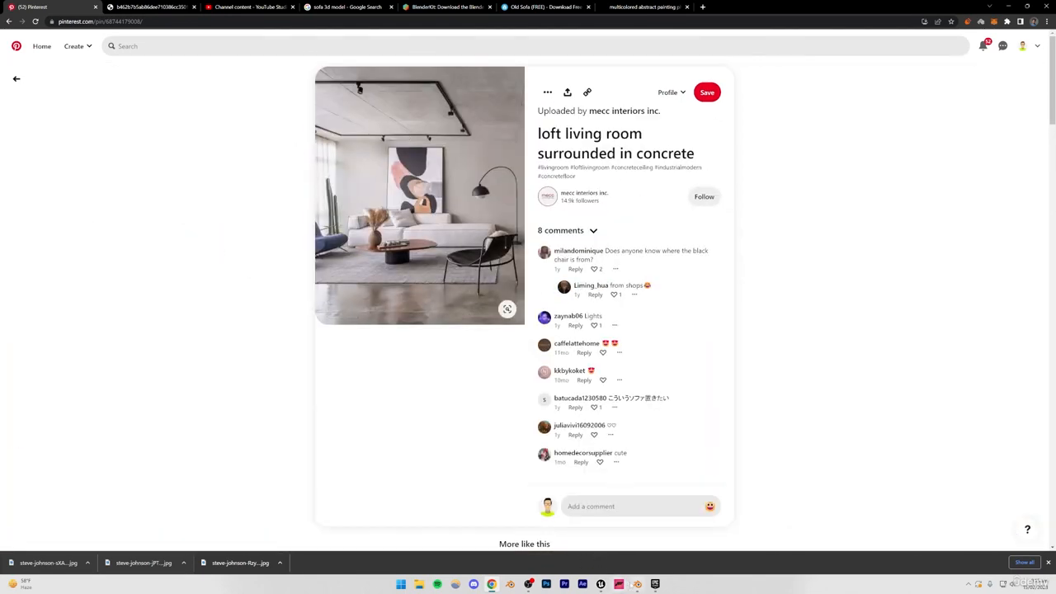
mouse_move(600, 585)
left_click(578, 547)
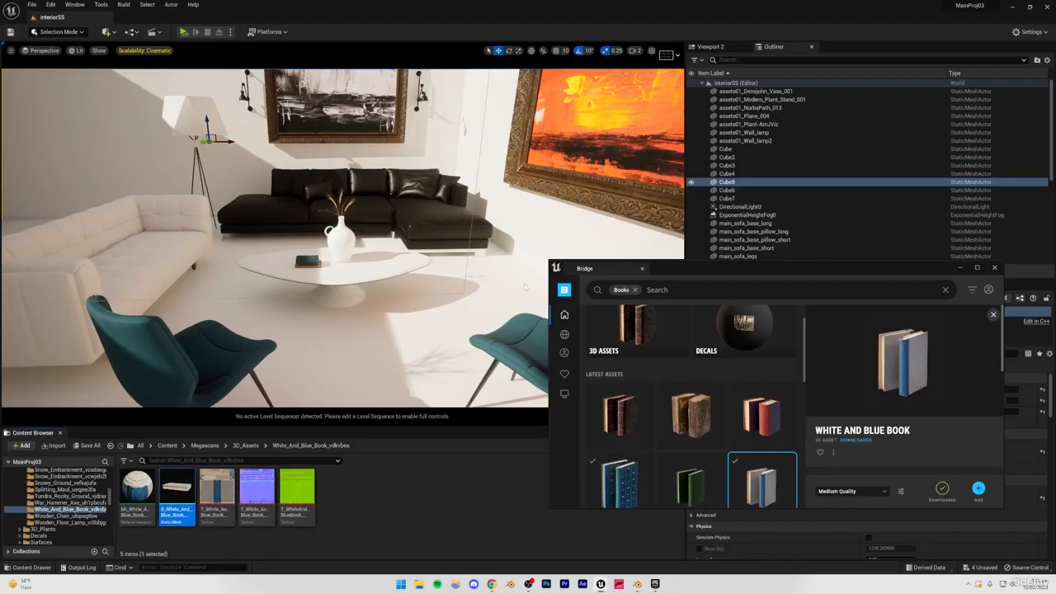
Step: Close the Bridge window and save all unsaved project content
mouse_move(456, 231)
right_mouse_down()
mouse_move(479, 169)
mouse_move(456, 231)
right_mouse_up()
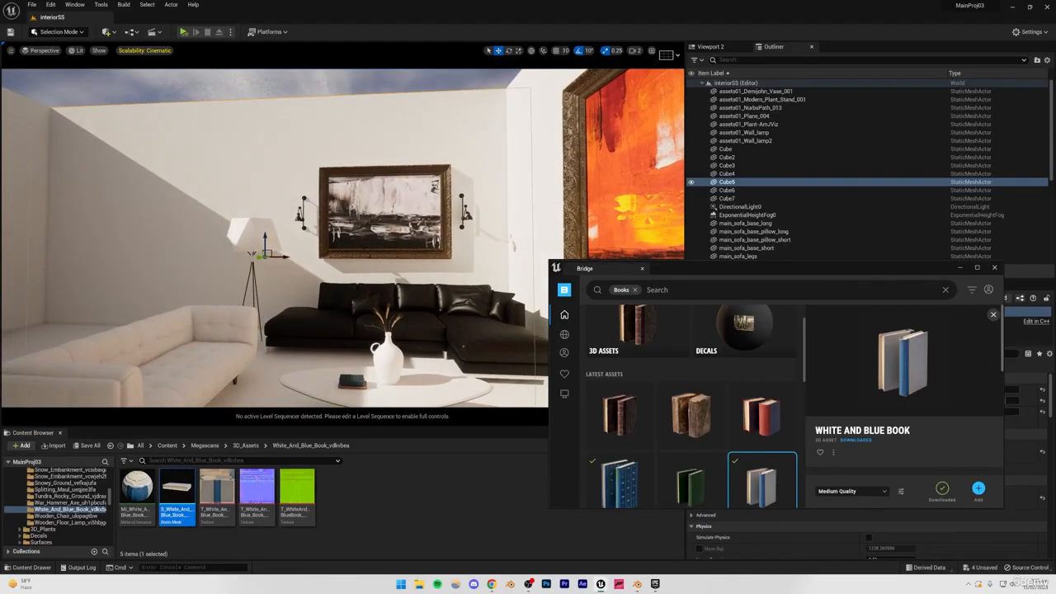
key("Escape")
left_click(995, 267)
right_click_drag(495, 272, 495, 189)
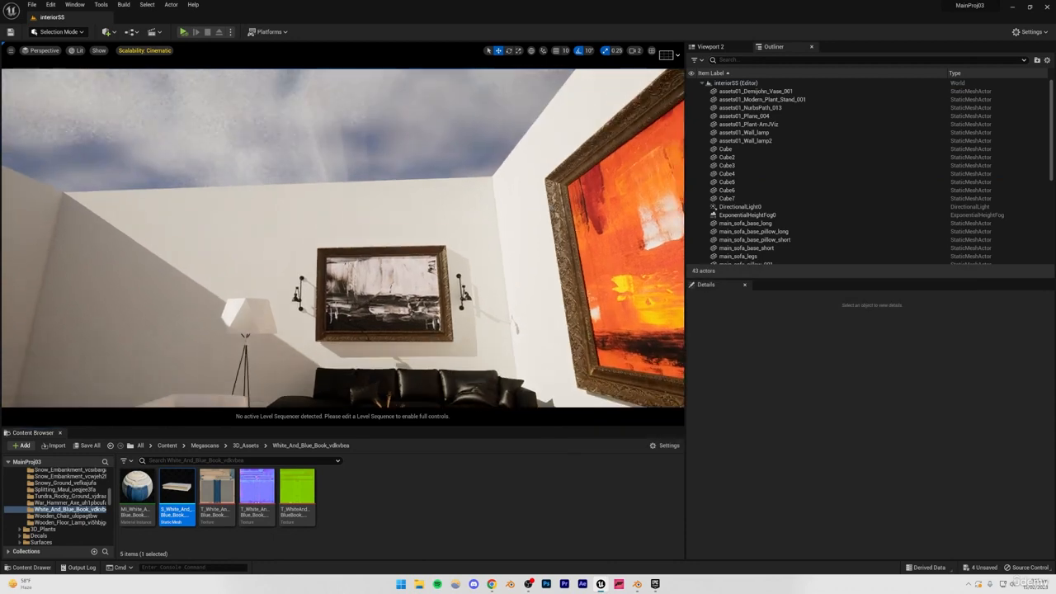
left_click(87, 446)
left_click(593, 384)
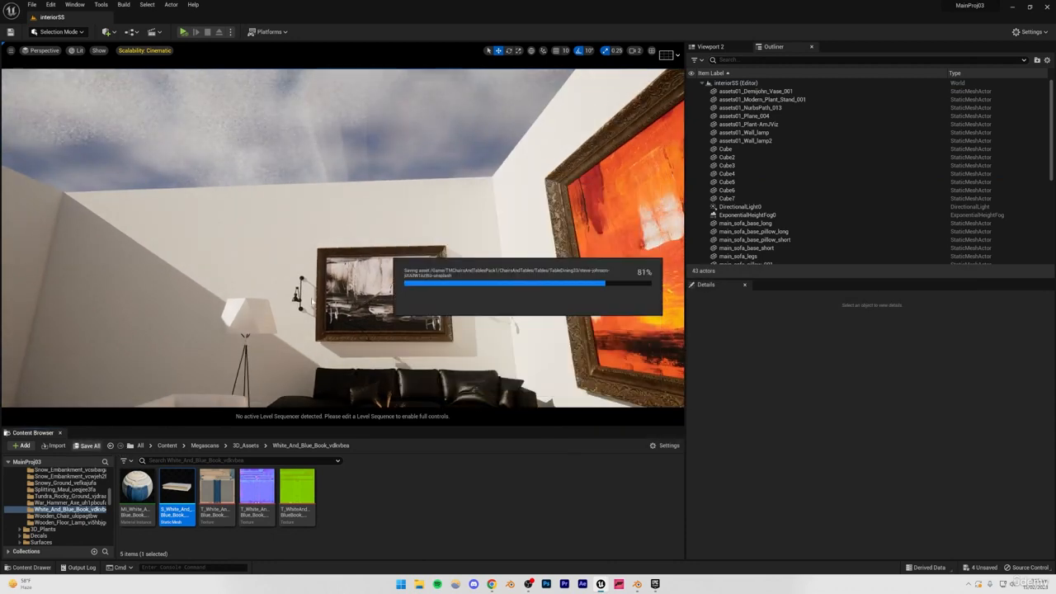
Step: Duplicate the floor cube and raise the copy to a Z location of about 475 to form the room's ceiling
right_click_drag(174, 299, 136, 371)
left_click(173, 299)
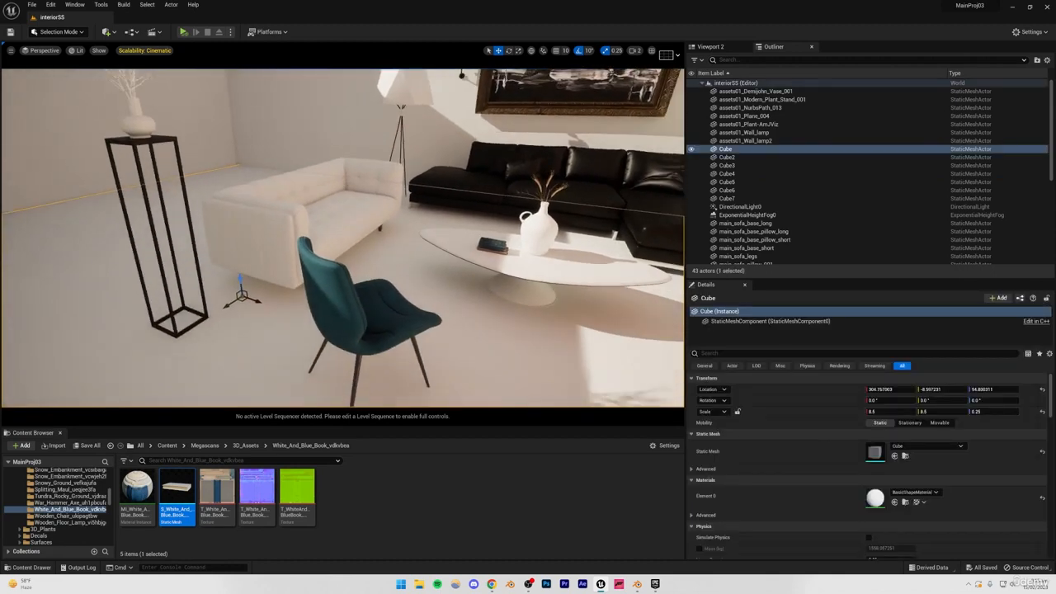
left_click_drag(239, 281, 229, 162, "alt")
right_click_drag(229, 162, 170, 263)
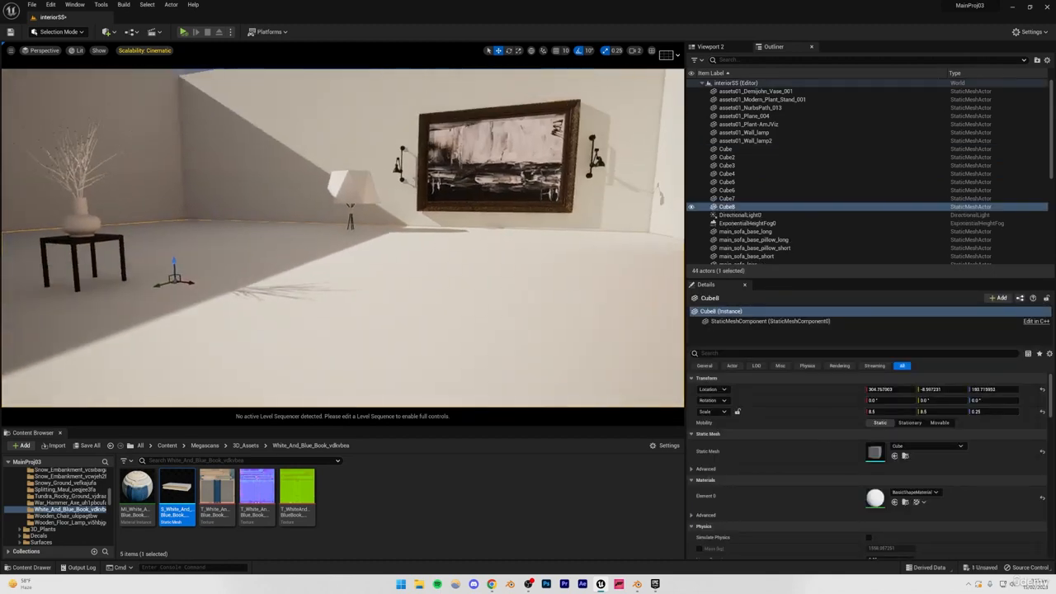
left_click_drag(173, 262, 168, 148)
right_click_drag(168, 148, 161, 66)
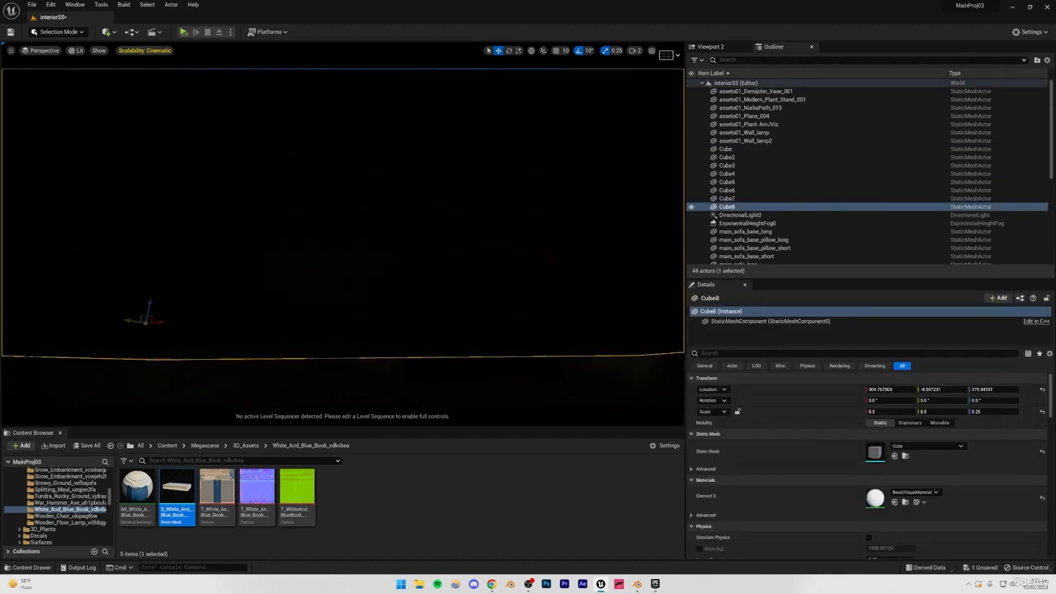
left_click_drag(149, 306, 179, 120)
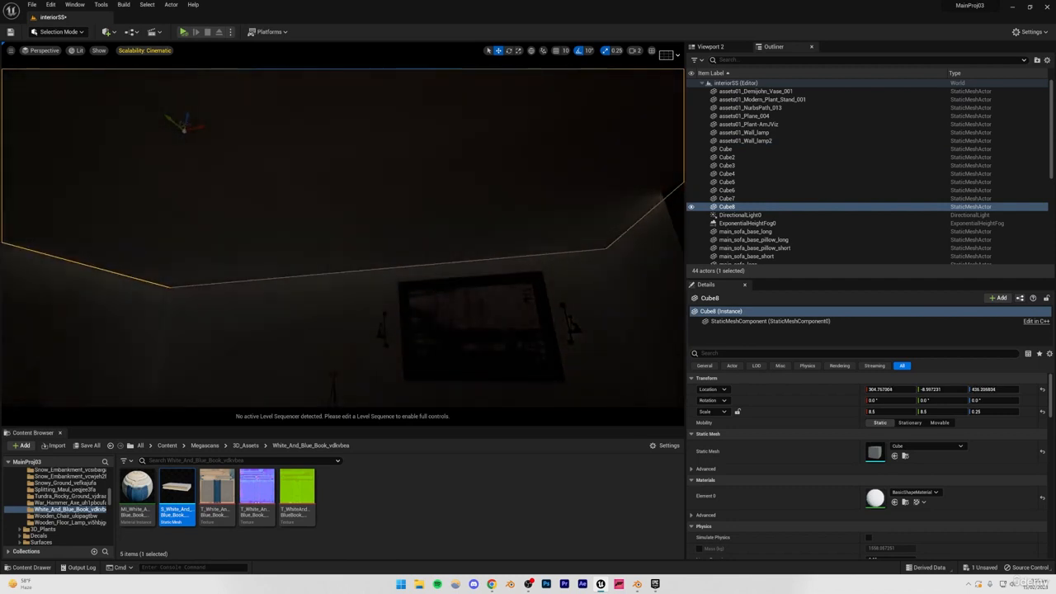
right_click_drag(180, 120, 183, 83)
left_click_drag(225, 189, 235, 154)
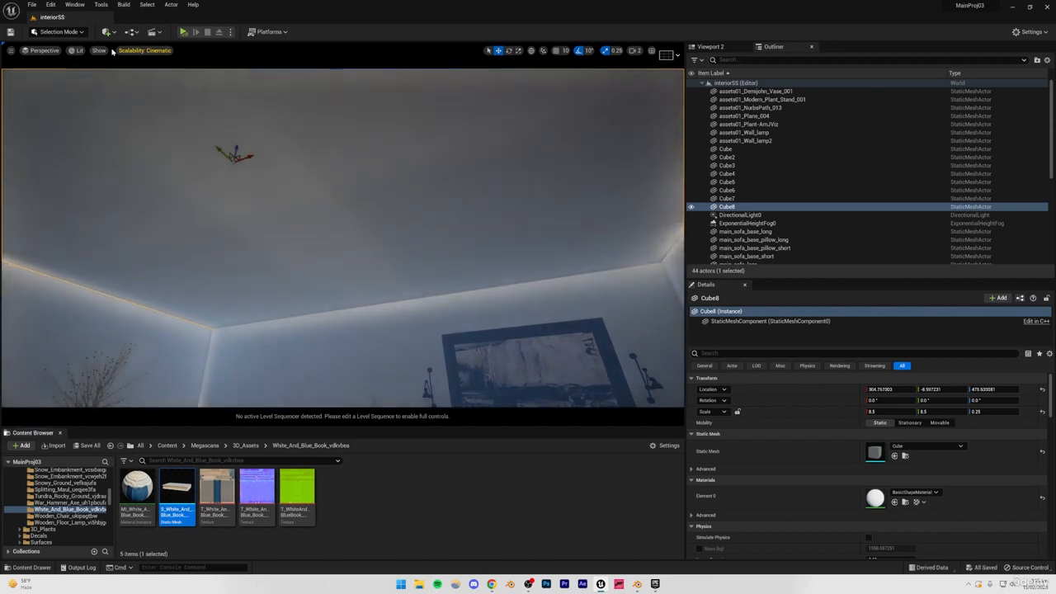
Step: Inspect the seating area in Unlit view mode and return the viewport to Lit
left_click(76, 50)
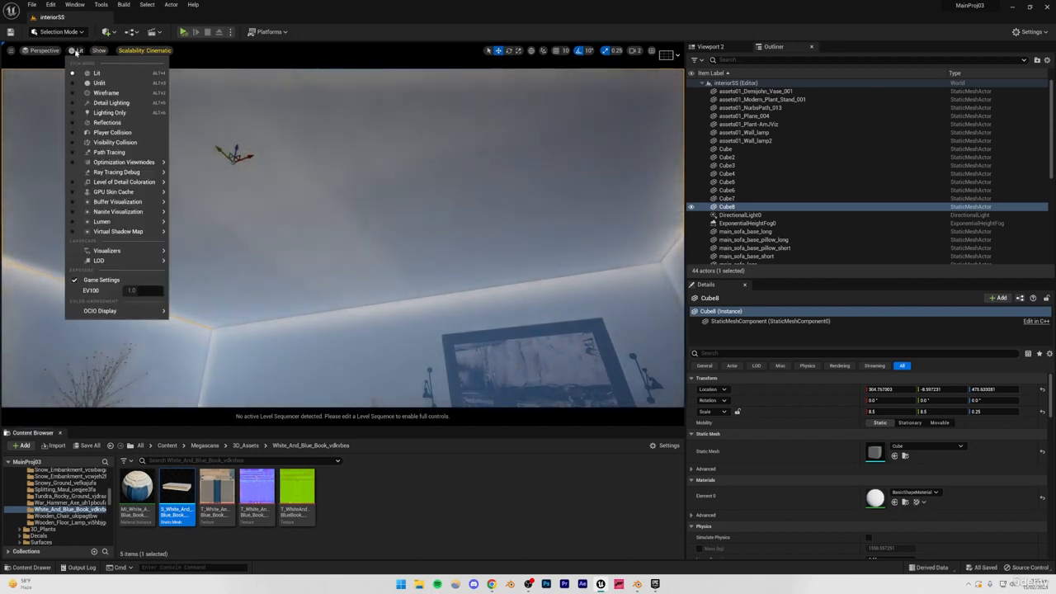
left_click(92, 83)
mouse_move(248, 165)
right_mouse_down()
mouse_move(388, 305)
mouse_move(388, 371)
right_mouse_up()
mouse_move(264, 198)
right_mouse_down()
mouse_move(223, 198)
mouse_move(264, 198)
right_mouse_up()
key("a")
key("s")
left_click(209, 186)
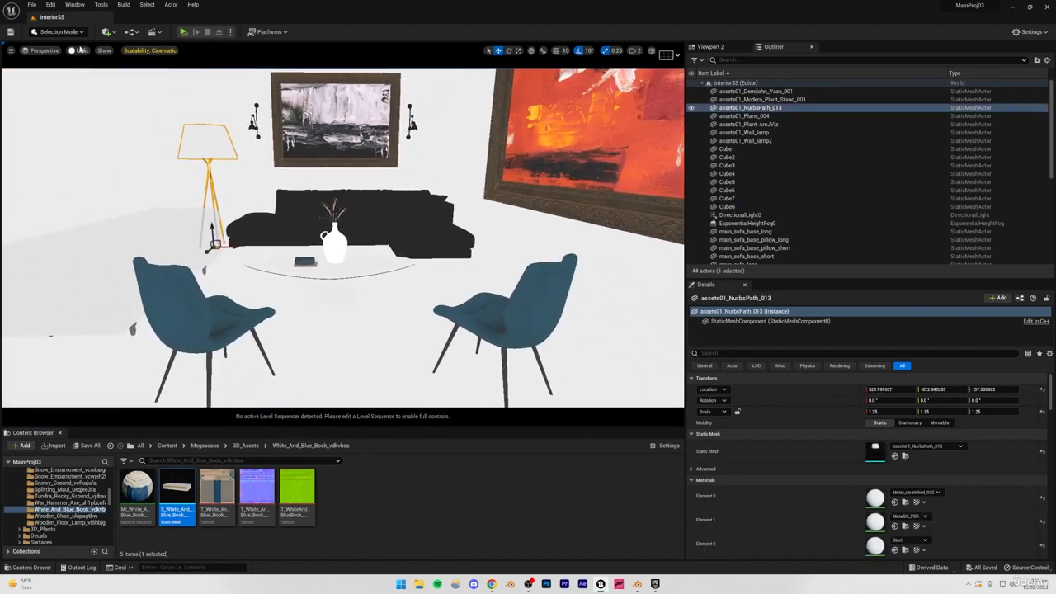
left_click(76, 50)
left_click(105, 77)
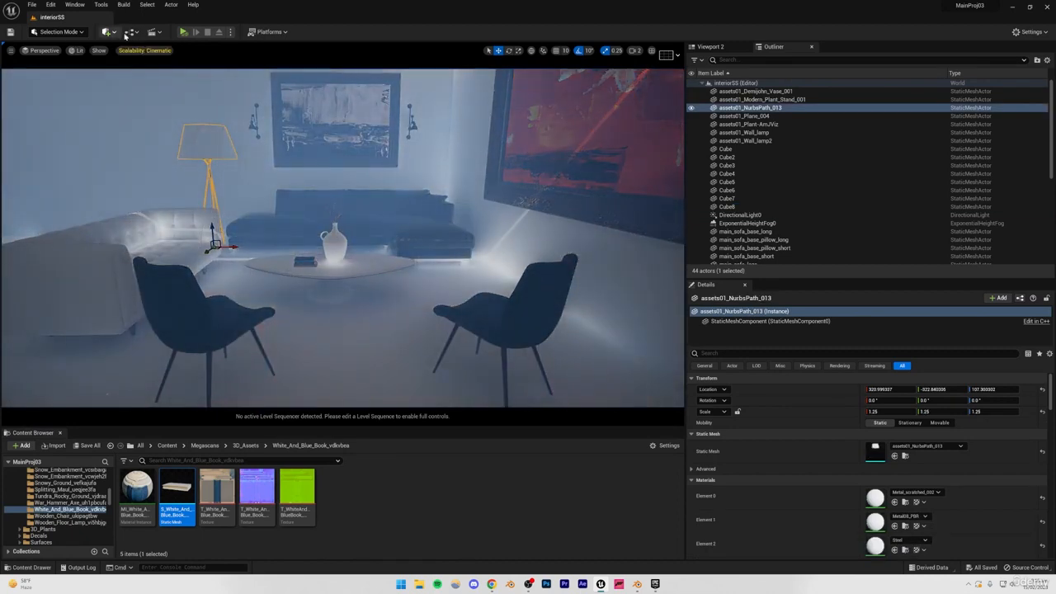
Step: Add a Rect Light, position it high up near the vase stand and white sofa, and save the level
left_click(113, 32)
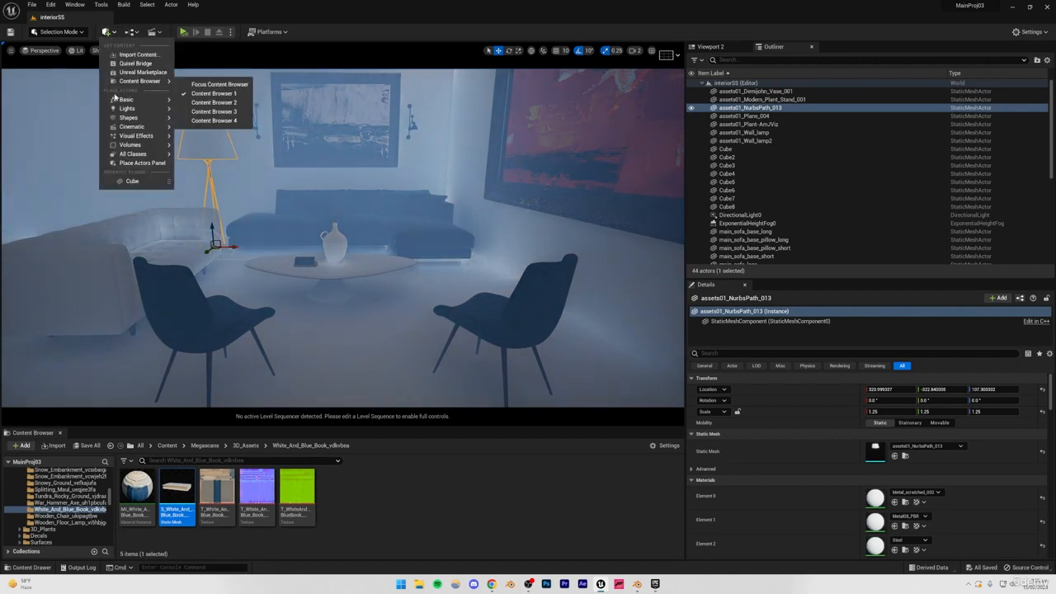
mouse_move(141, 118)
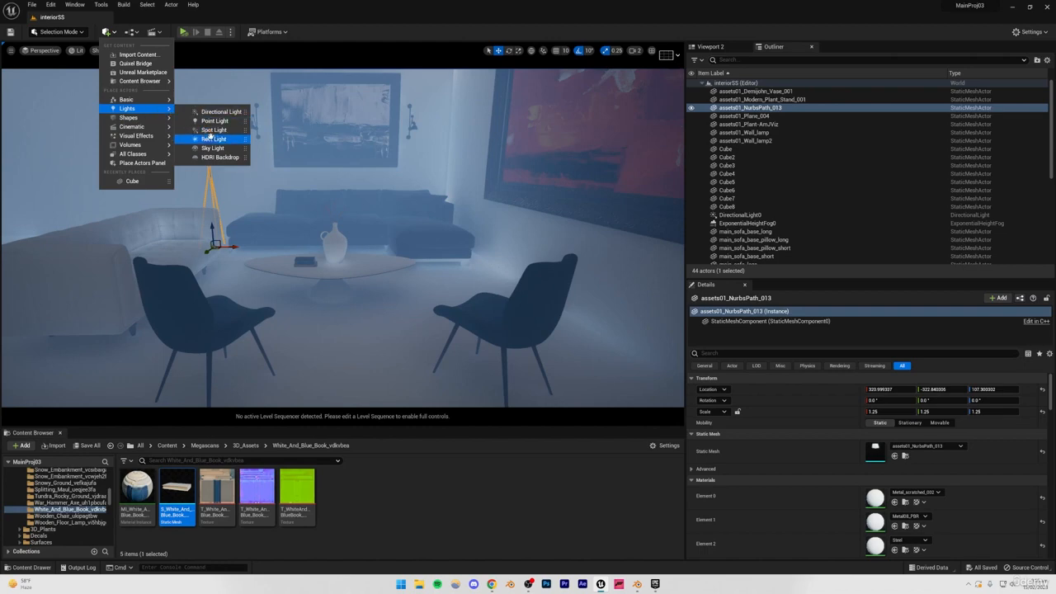
left_click(213, 139)
left_click_drag(348, 243, 344, 363)
left_click_drag(355, 319, 34, 137)
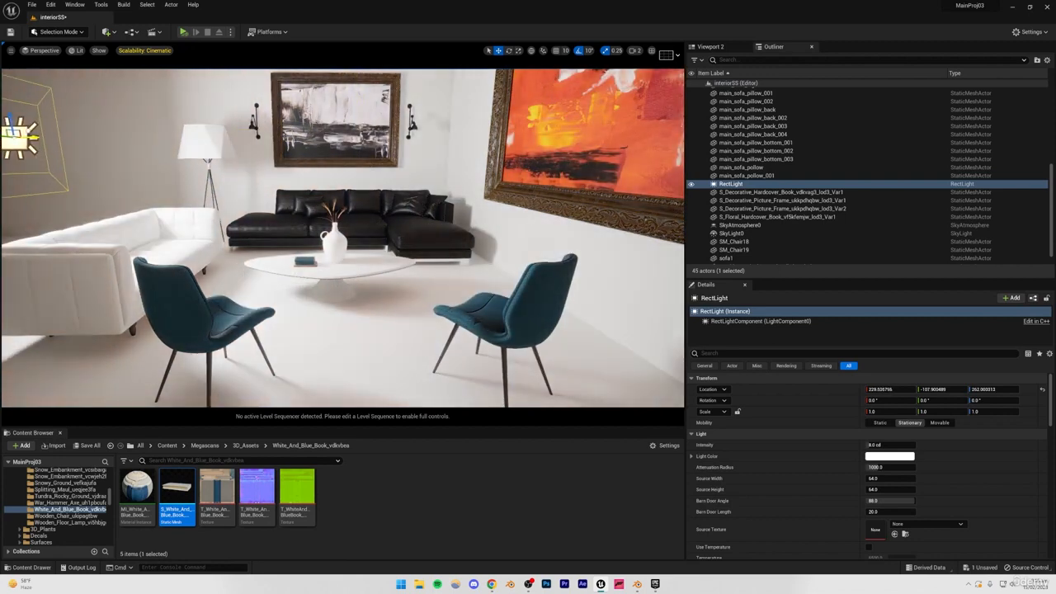
right_click_drag(219, 219, 83, 169)
left_click_drag(296, 235, 263, 201)
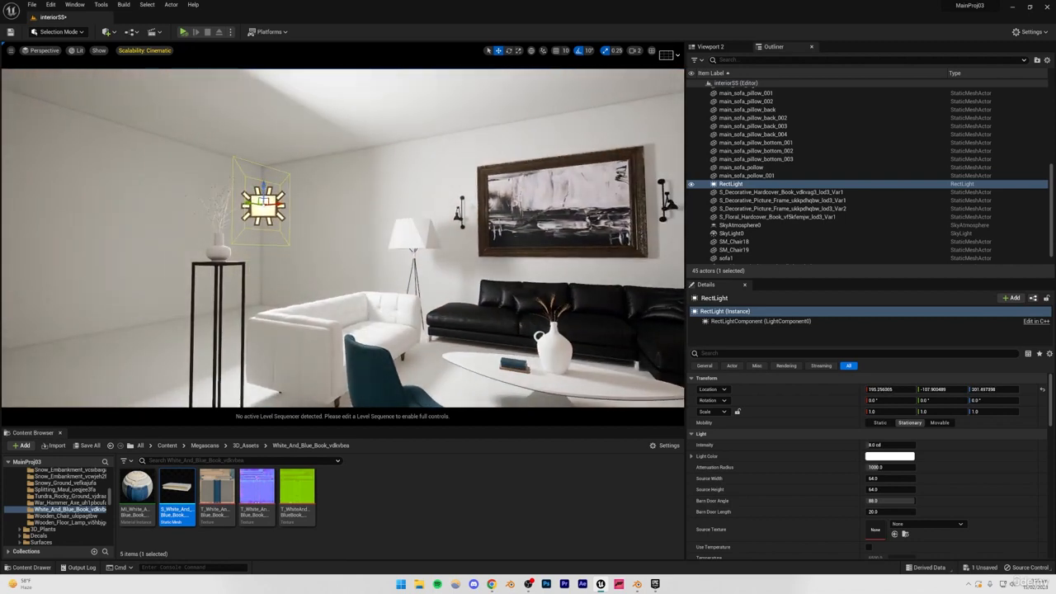
left_click(165, 190)
key("ctrl+s")
right_click_drag(165, 190, 297, 227)
Step: Check the ceiling of the Pinterest loft reference in Chrome and compare it with the modelled room's ceiling in Unreal Editor
left_click(492, 584)
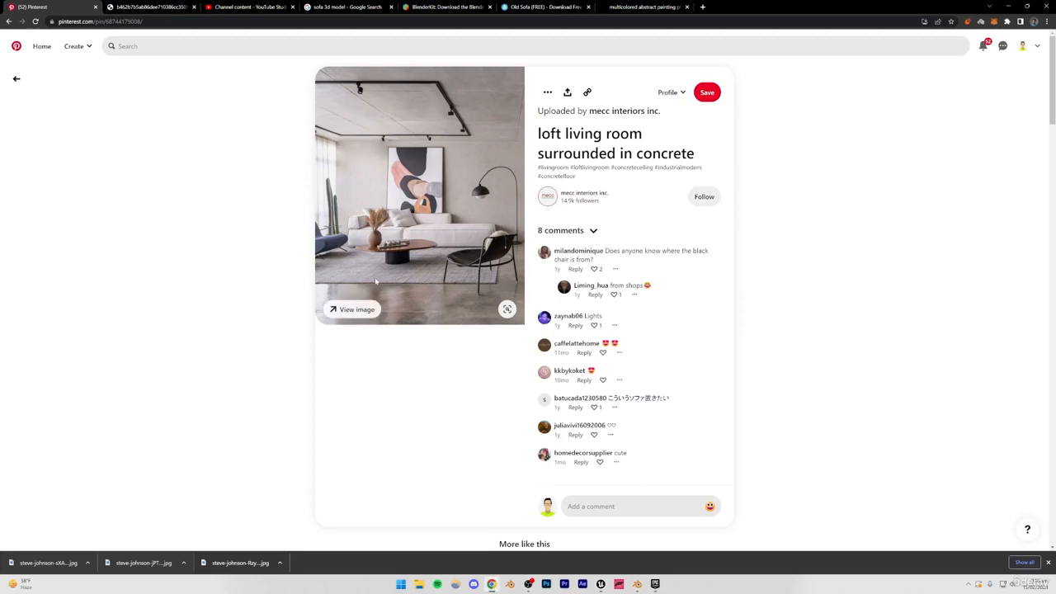
left_click(601, 584)
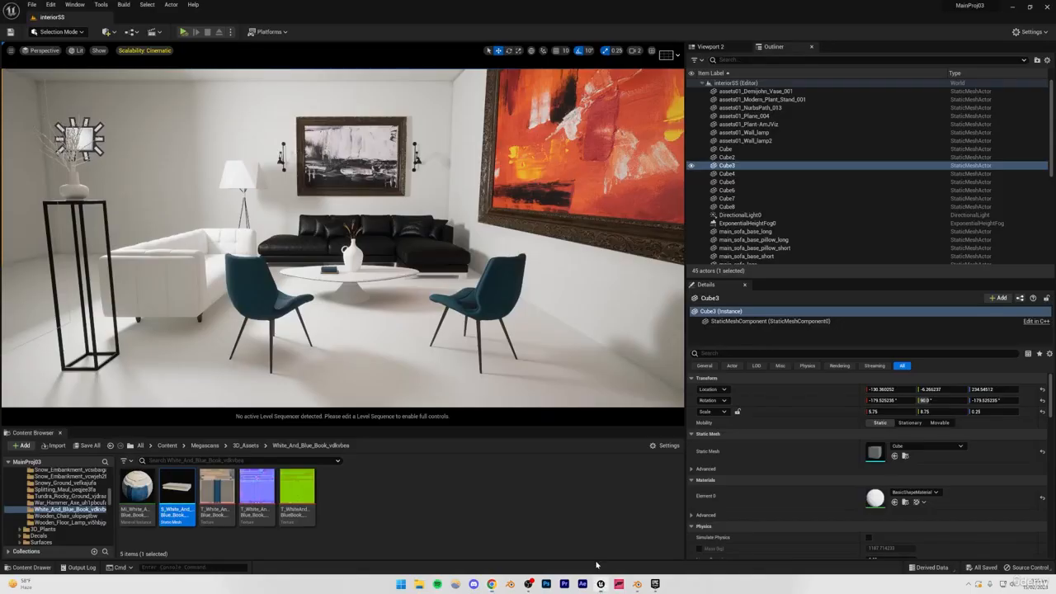
right_click_drag(385, 199, 339, 99)
right_click_drag(385, 199, 303, 120)
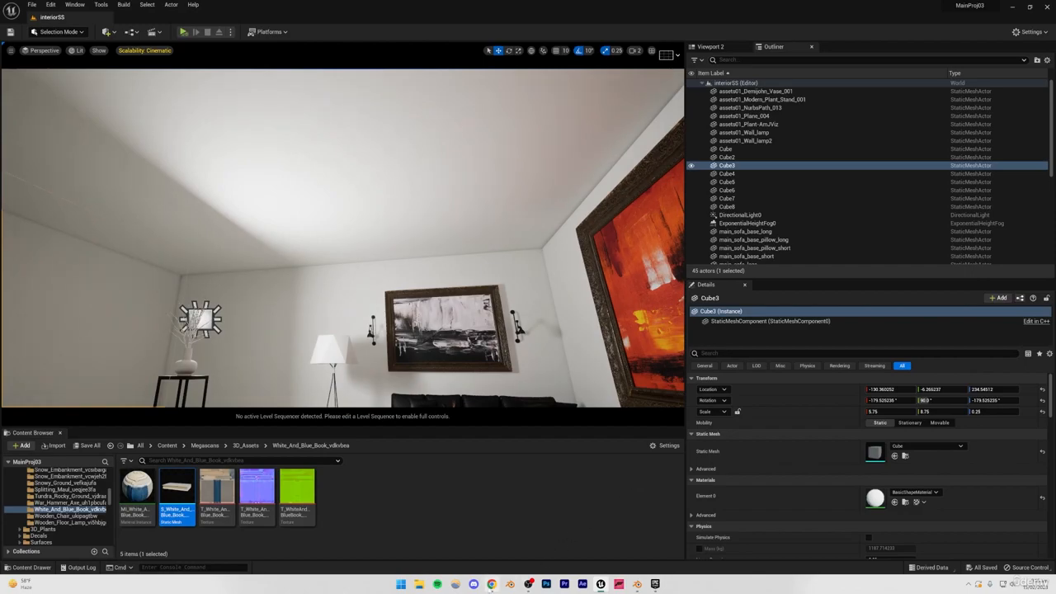
Step: Switch to Blender and search the BlenderKit models for "ceiling light", previewing the pendant lamp designs
key("alt+Tab")
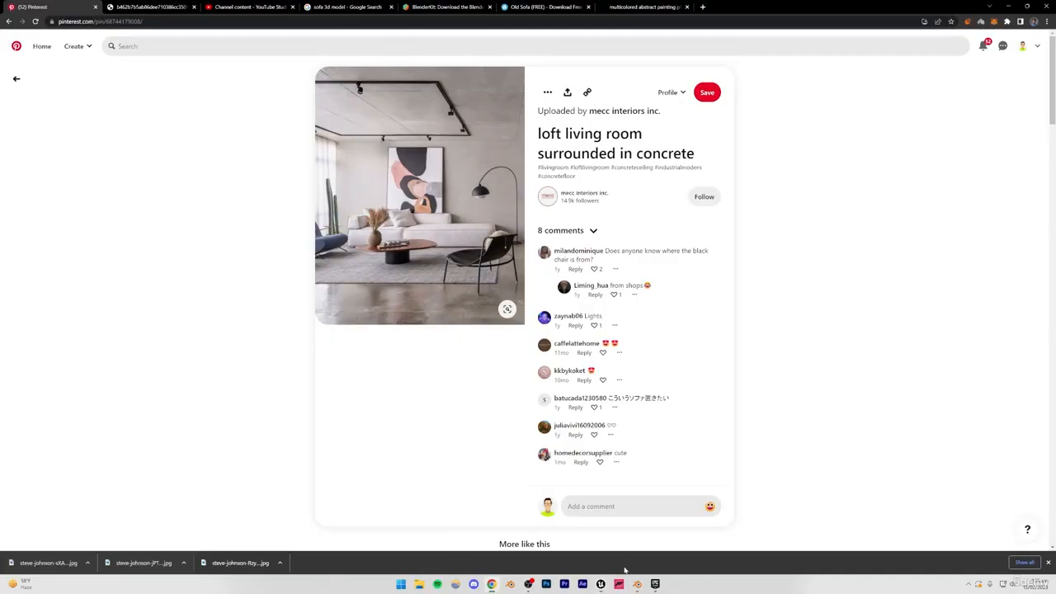
left_click(601, 584)
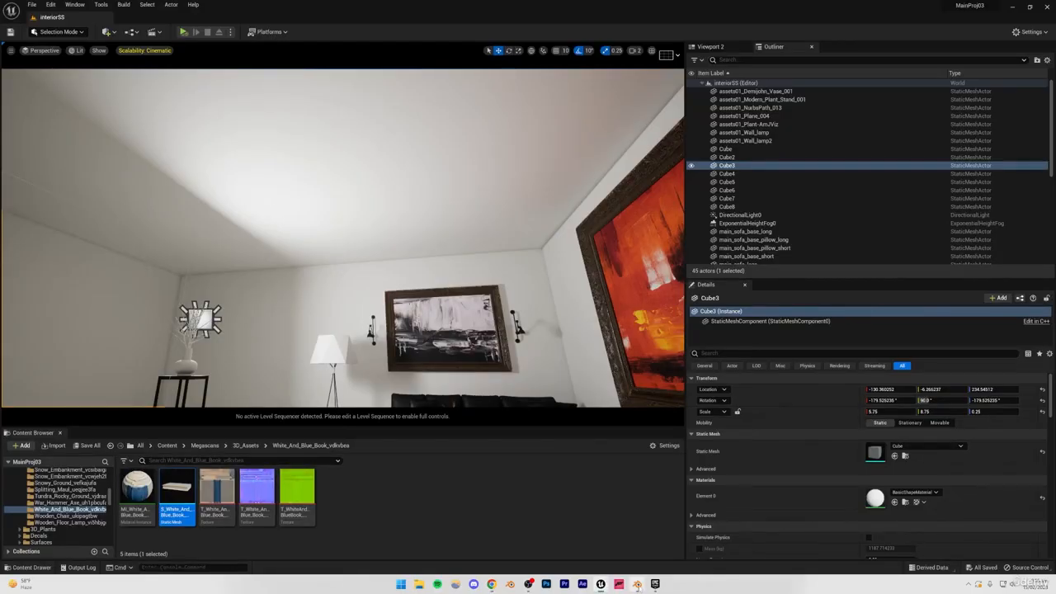
left_click(637, 584)
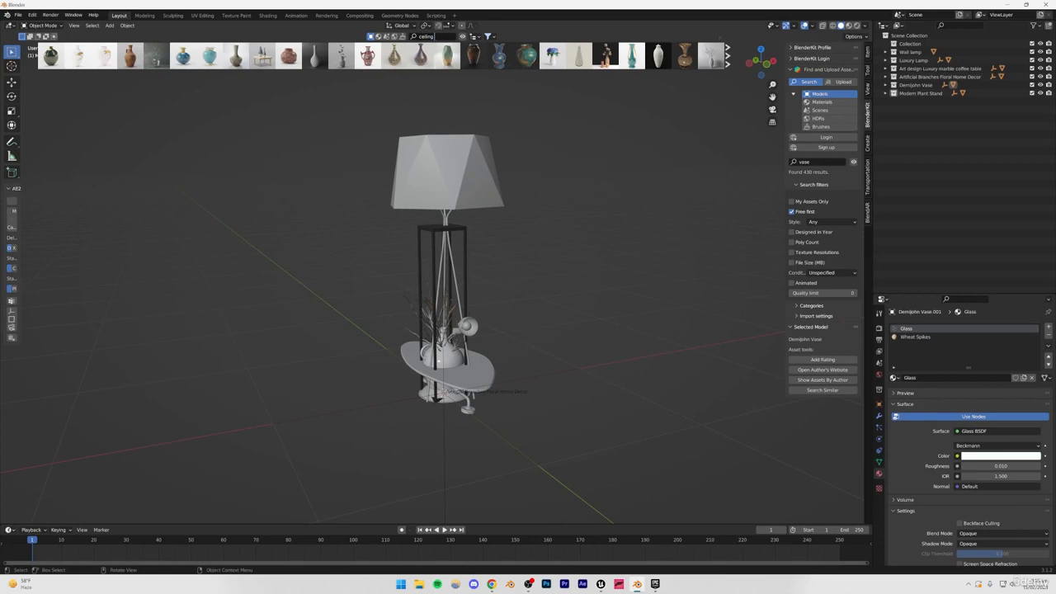
key("Return")
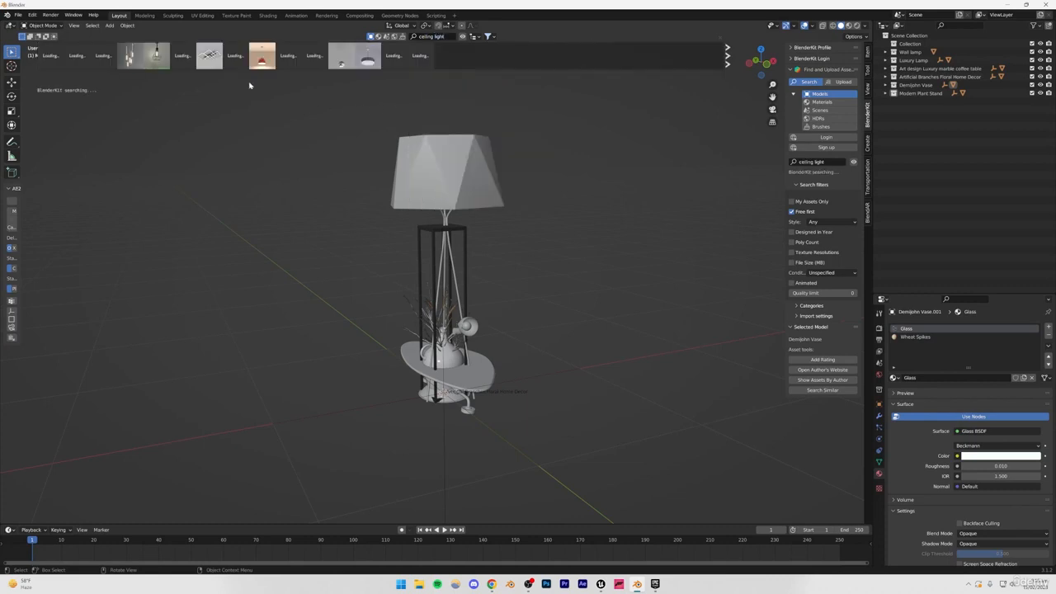
mouse_move(150, 63)
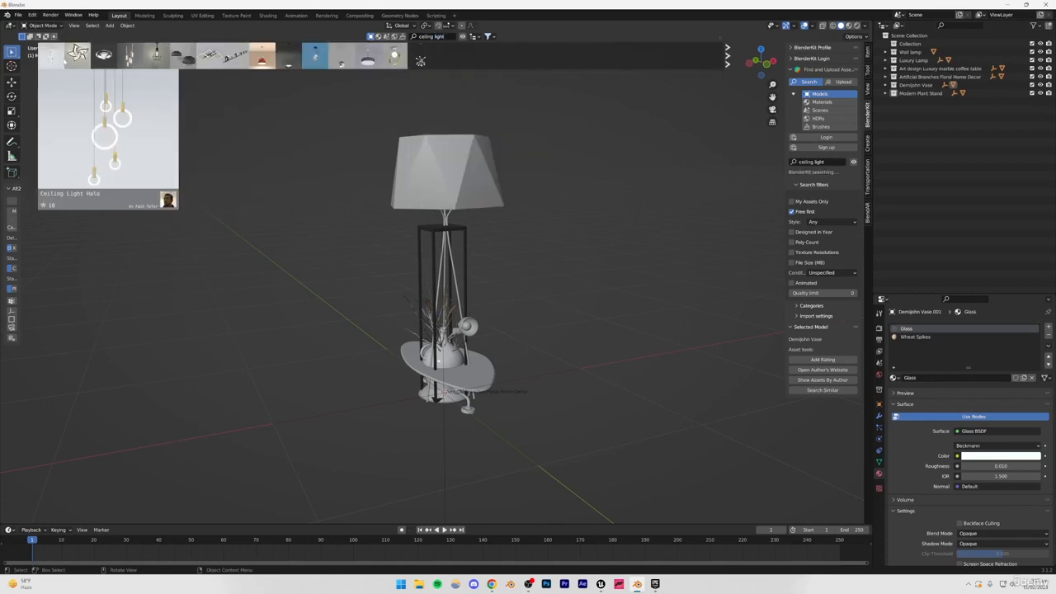
mouse_move(89, 61)
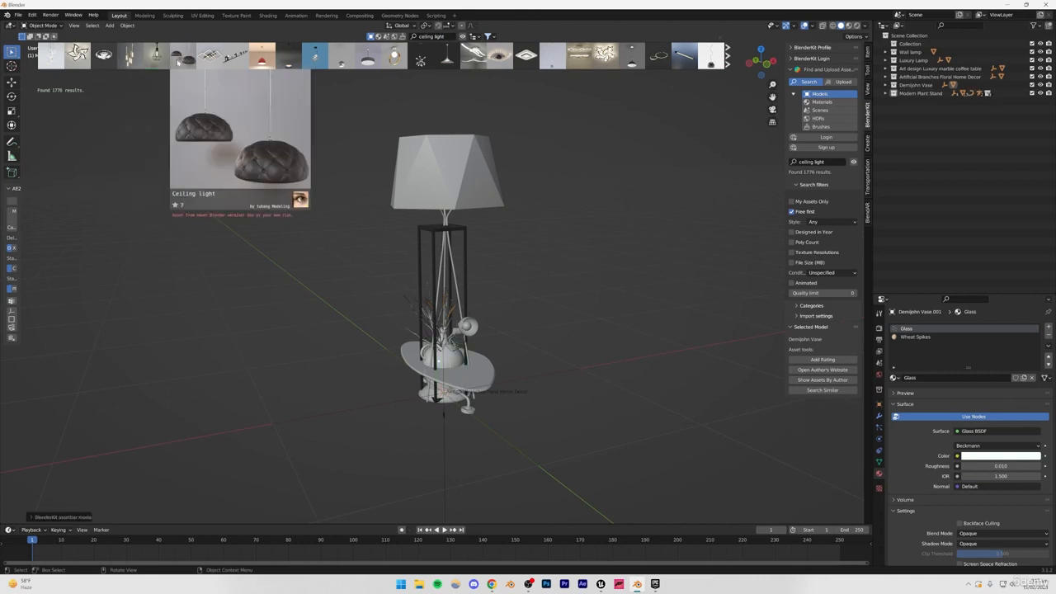
mouse_move(210, 57)
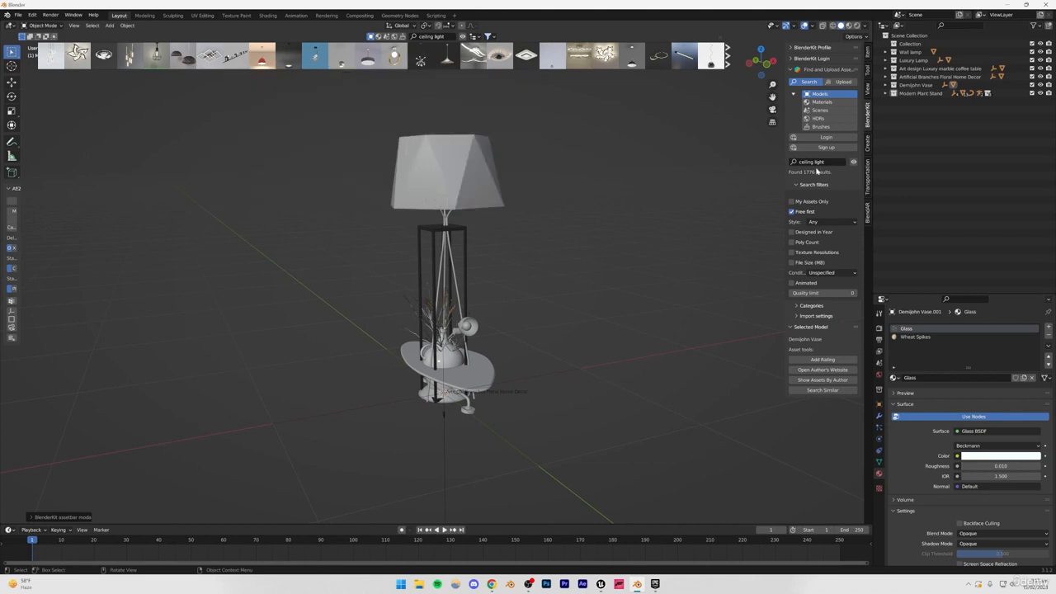
Step: Move the Ceiling Lamp collection out of Modern Plant Stand directly under the Scene Collection
left_click(886, 94)
left_click(917, 102)
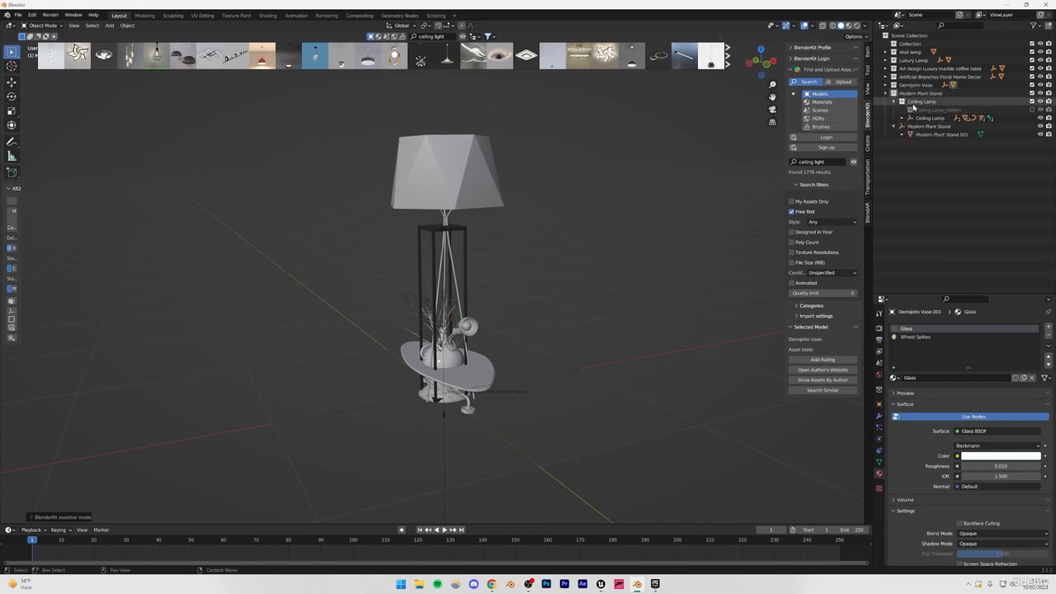
left_click_drag(917, 102, 909, 36)
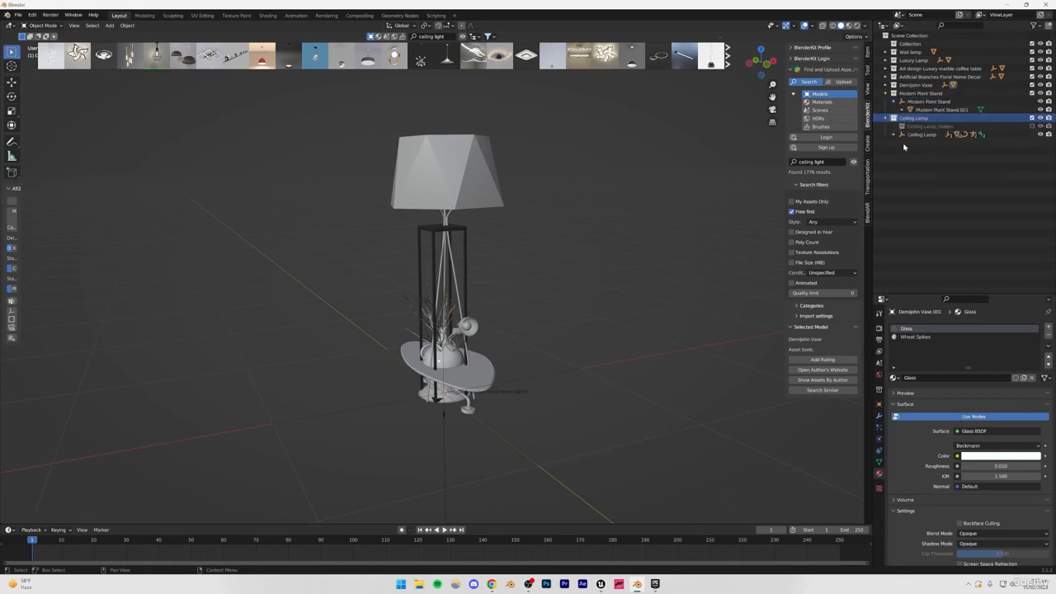
Step: Delete all existing models and their collections so the Blender scene is empty
left_click_drag(341, 105, 545, 247)
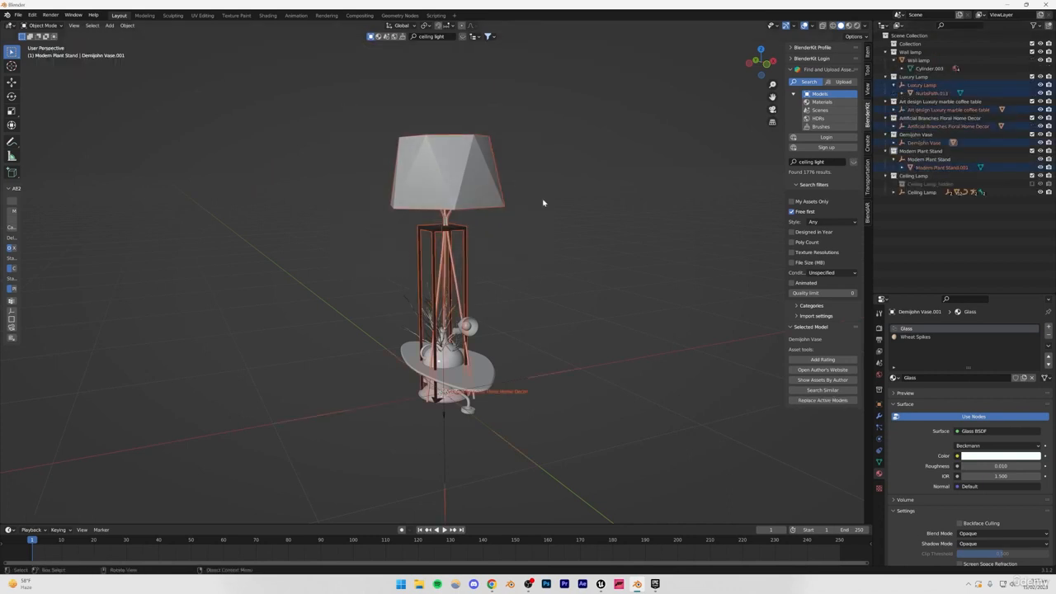
key("Delete")
left_click_drag(387, 306, 523, 437)
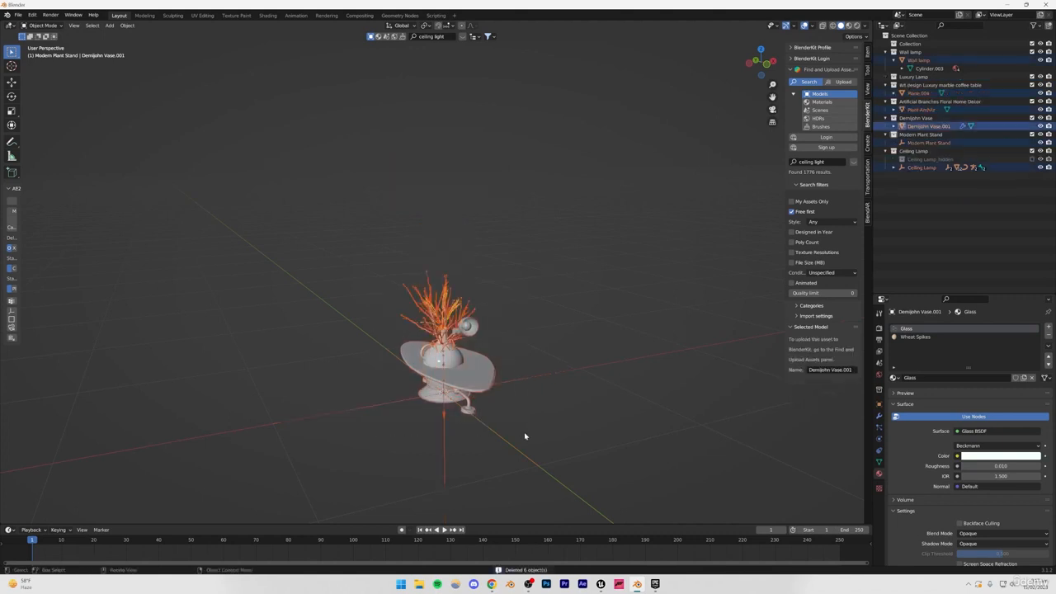
key("Delete")
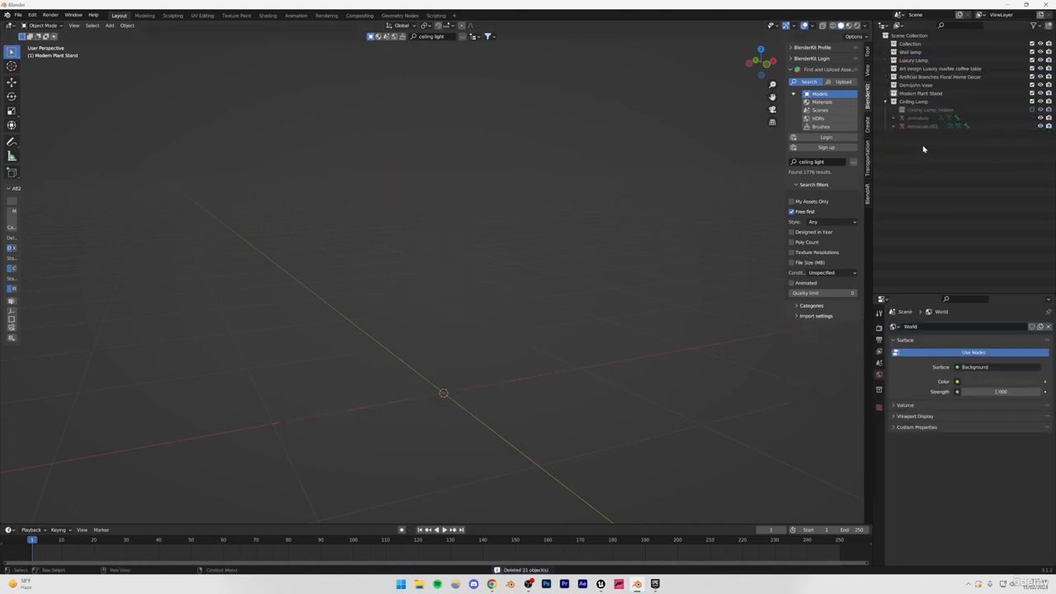
left_click(910, 42)
key("Delete")
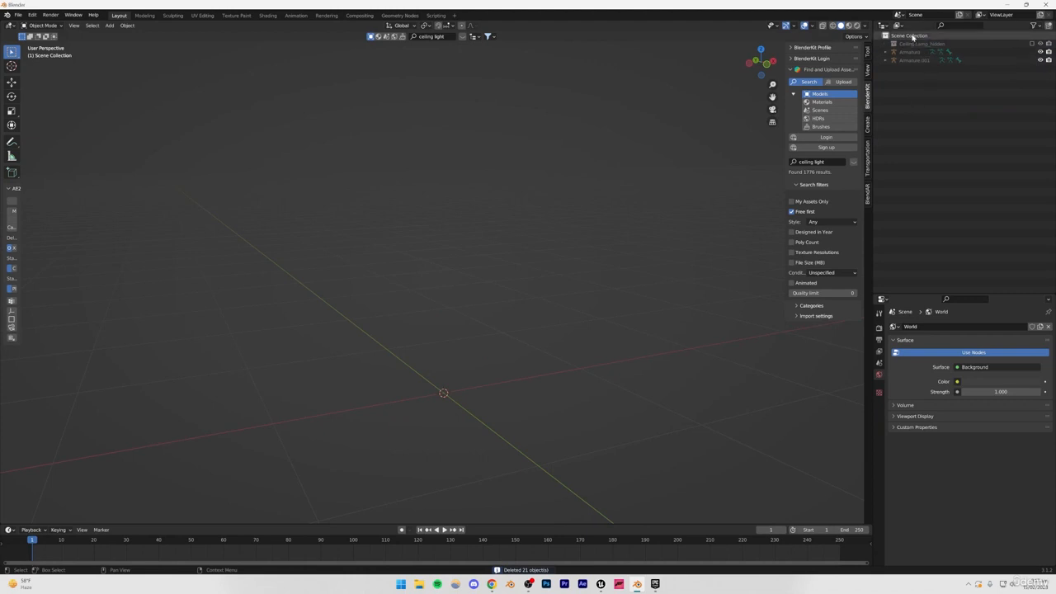
key("Delete")
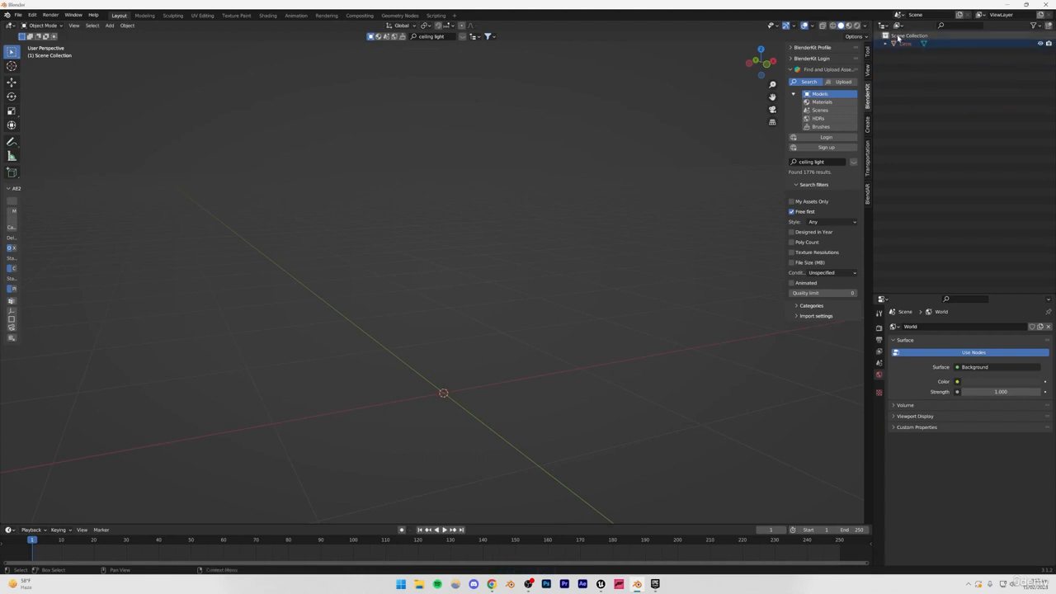
Step: Repeat the "ceiling light" model search, add the wire-cage Ceiling Lamp to the empty scene, and browse further lamp models
left_click(450, 40)
key("Return")
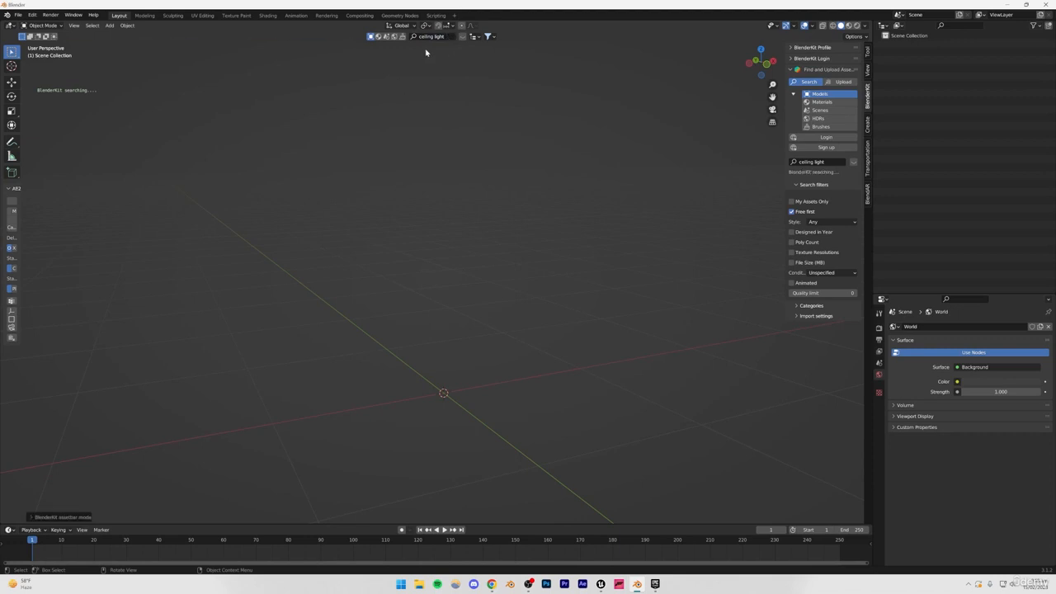
left_click(156, 57)
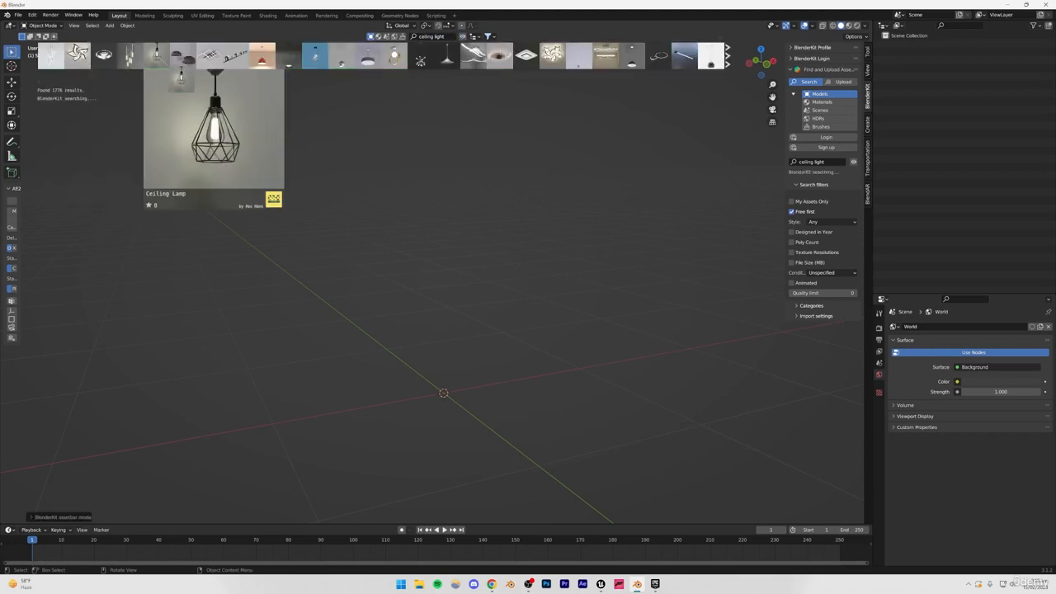
scroll(408, 354, "up", 5)
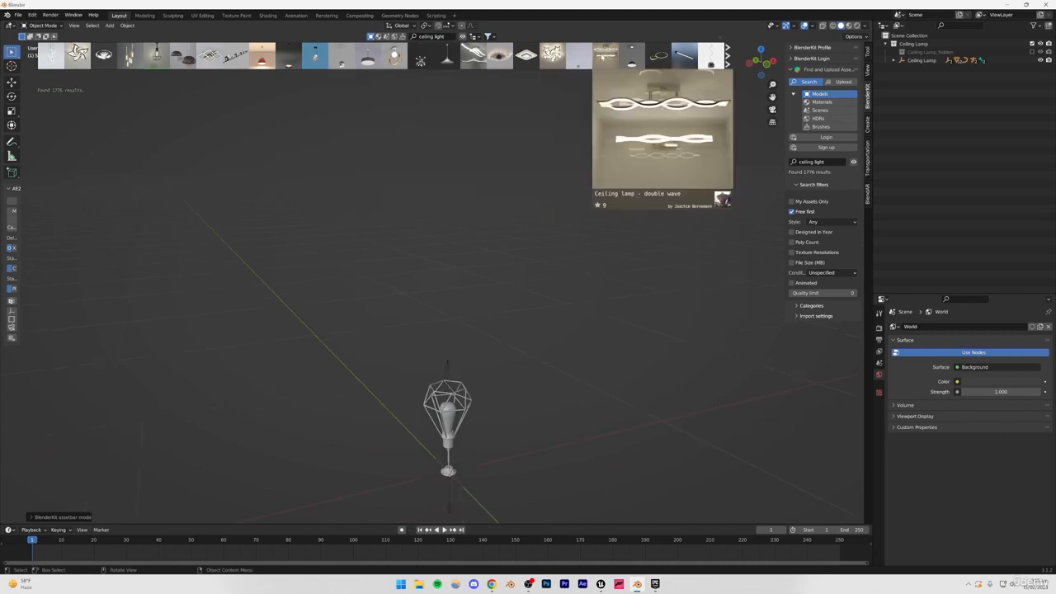
left_click(730, 59)
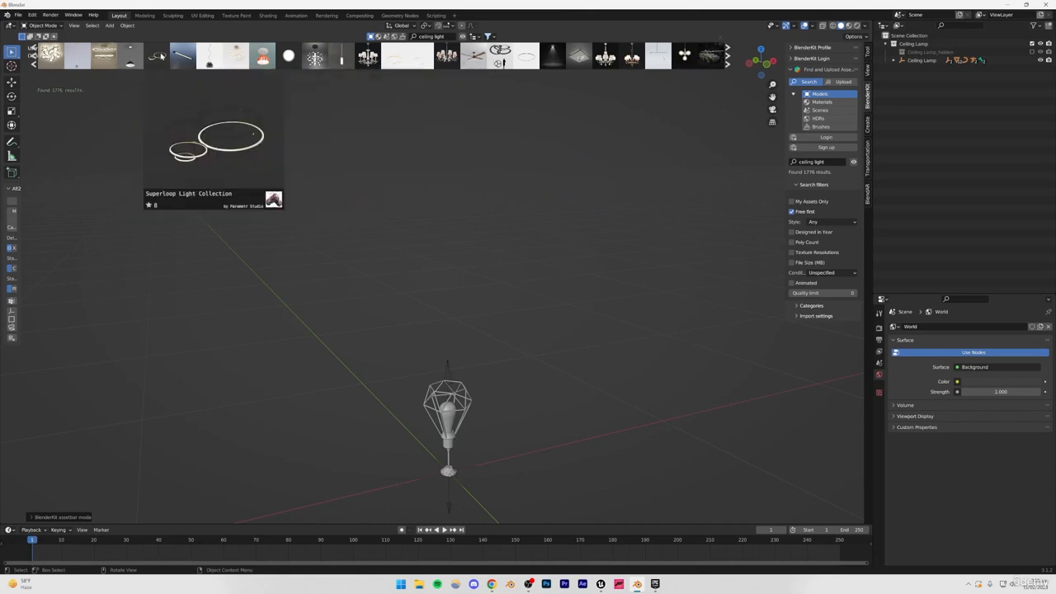
Step: Switch to Chrome to examine the Pinterest loft and similar living-room references, and compare them with the modelled room in Unreal Editor
key("alt+Tab")
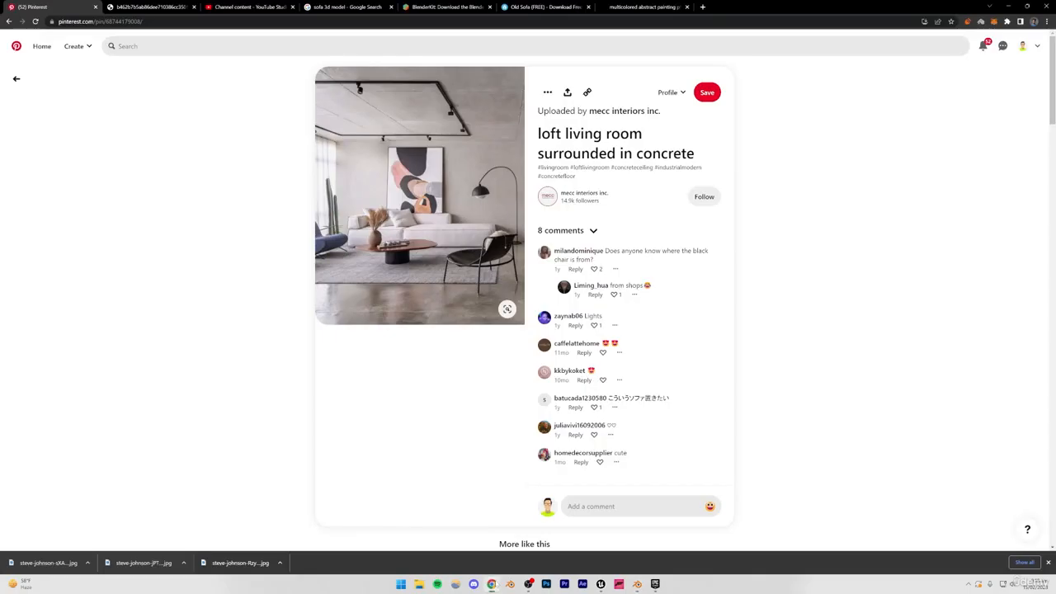
scroll(432, 371, "down", 5)
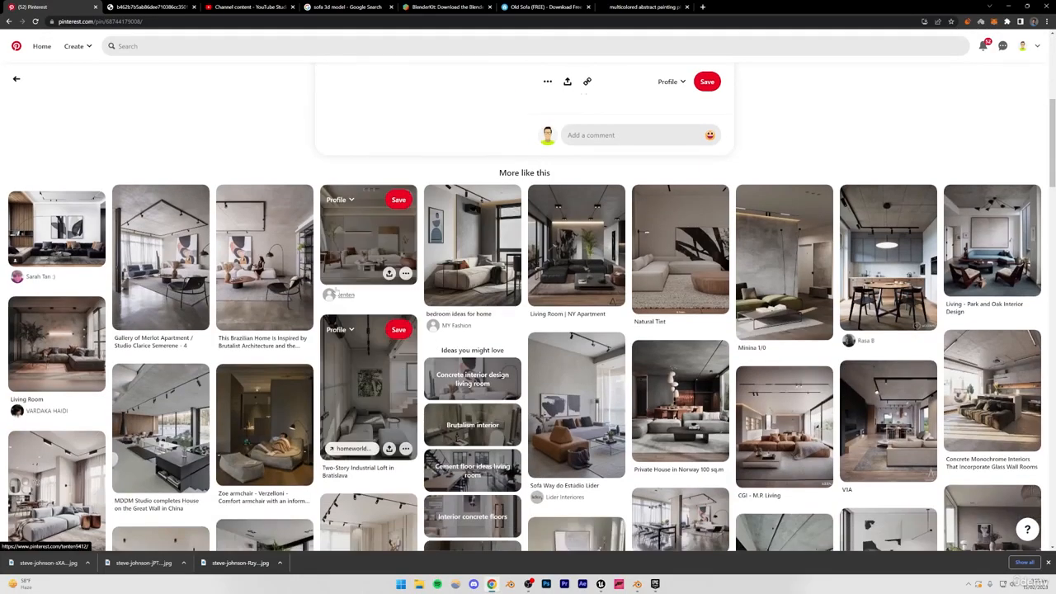
left_click(601, 583)
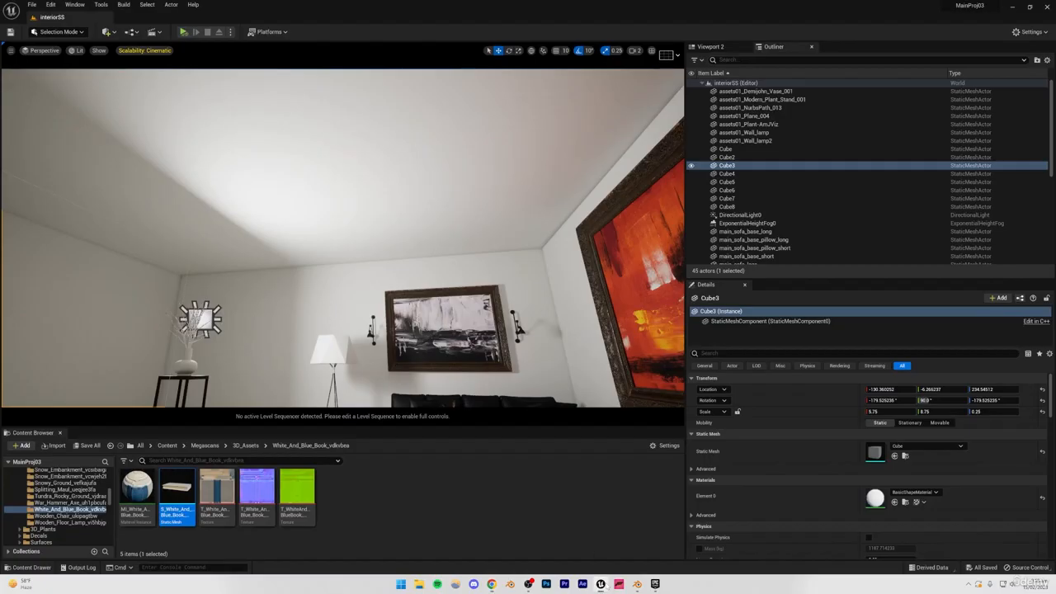
right_click_drag(558, 371, 569, 437)
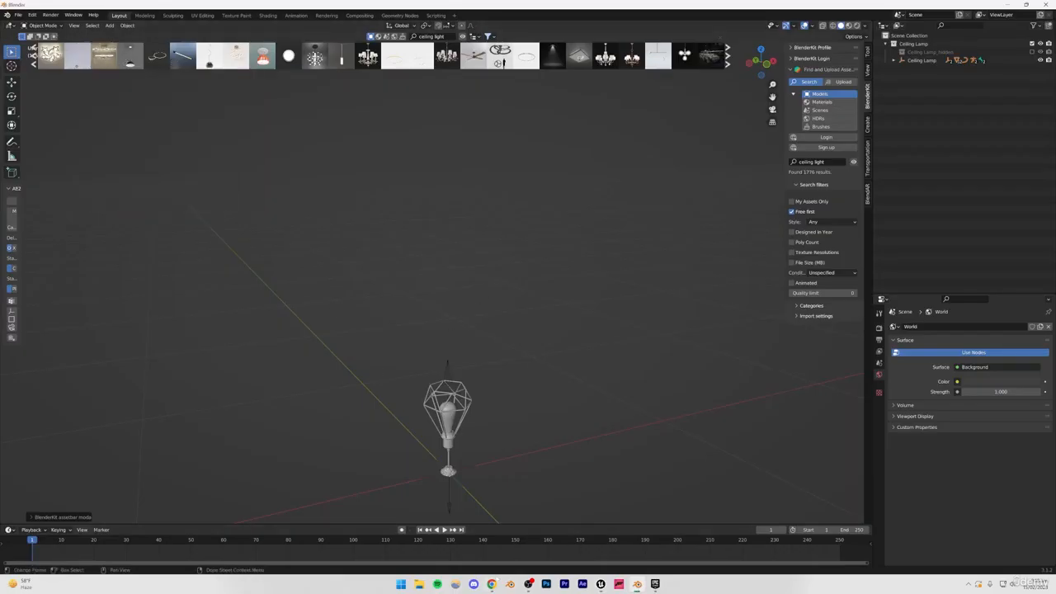
left_click(491, 584)
scroll(396, 330, "down", 4)
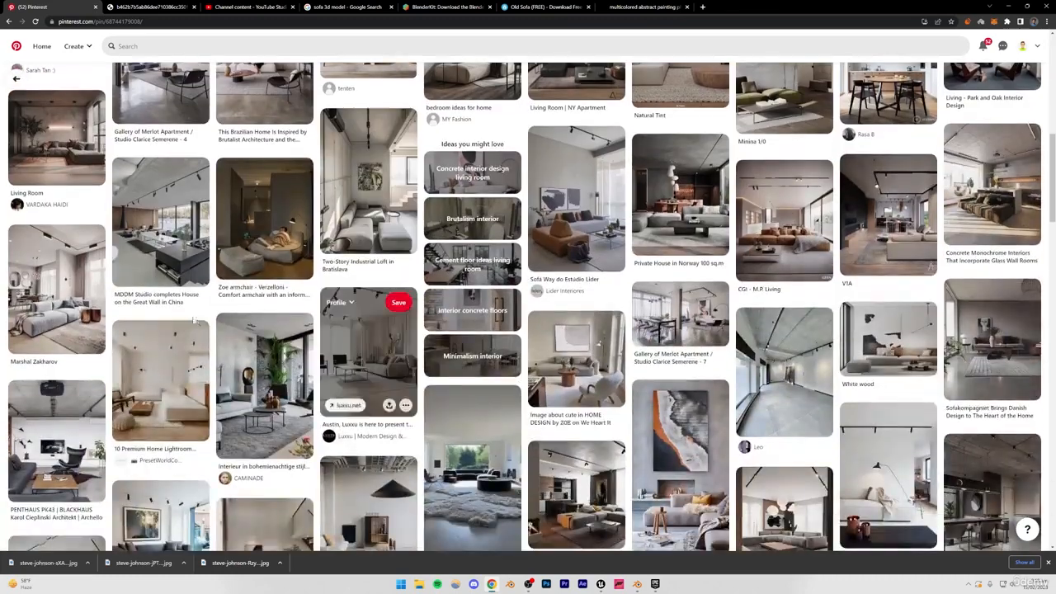
left_click(208, 335)
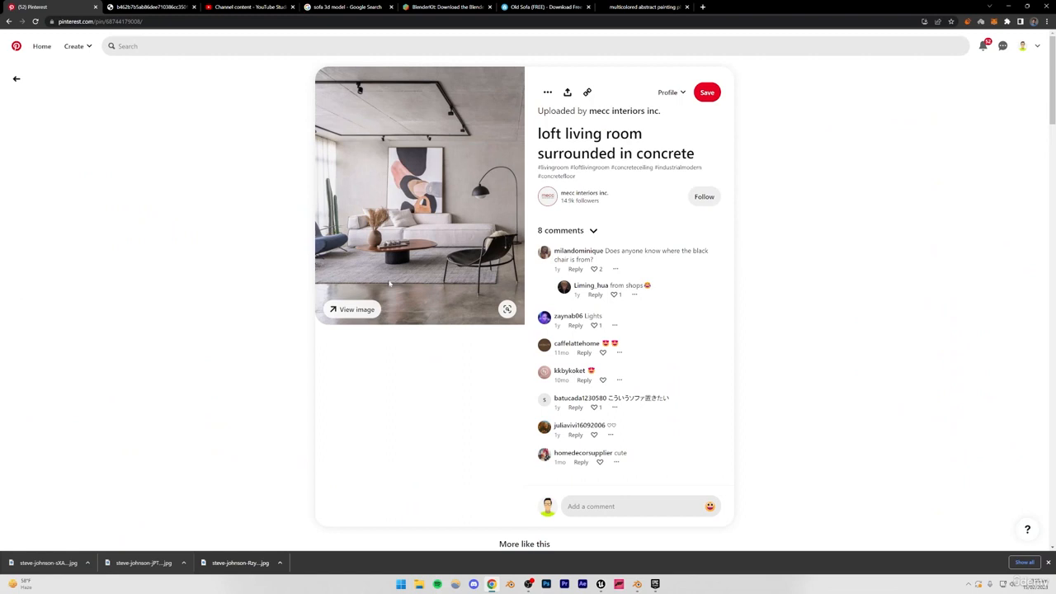
mouse_move(601, 589)
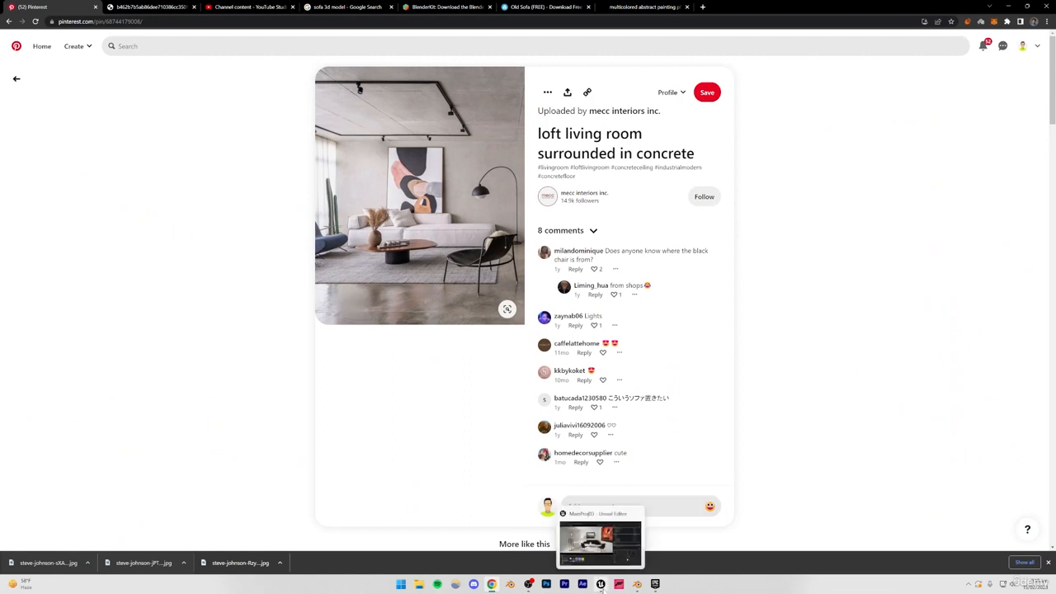
Step: Switch to Blender, search the BlenderKit models for "window", and add the Window (Industrial) model to the scene
left_click(637, 584)
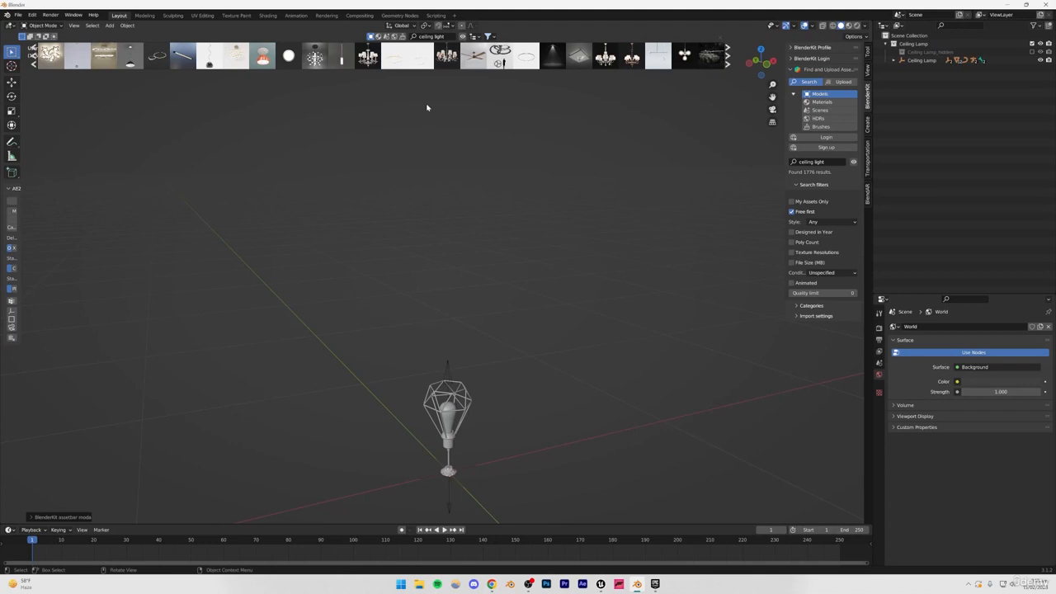
left_click(446, 39)
type("window")
key("Return")
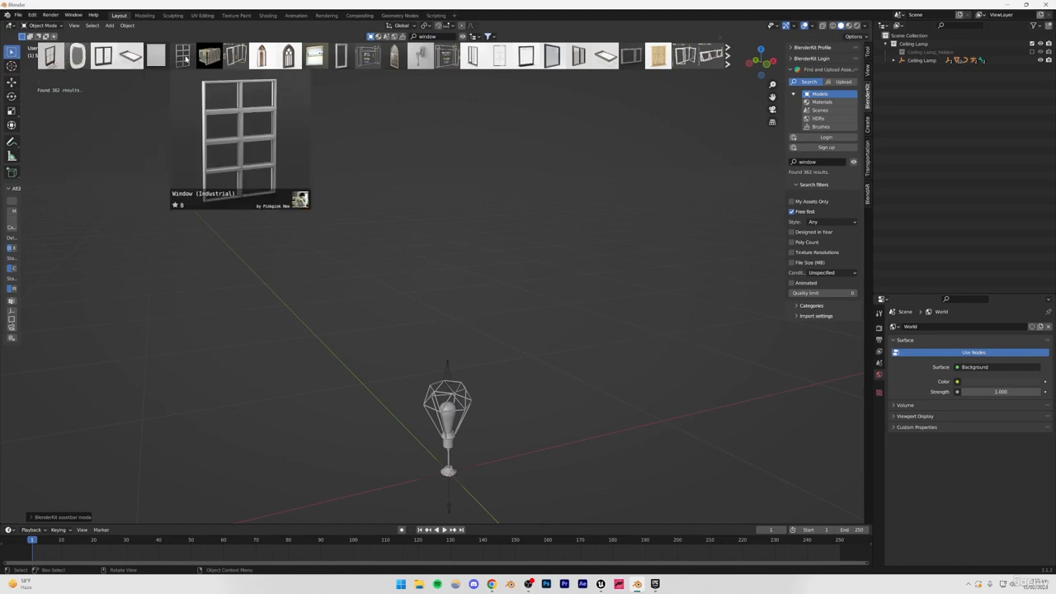
left_click(184, 56)
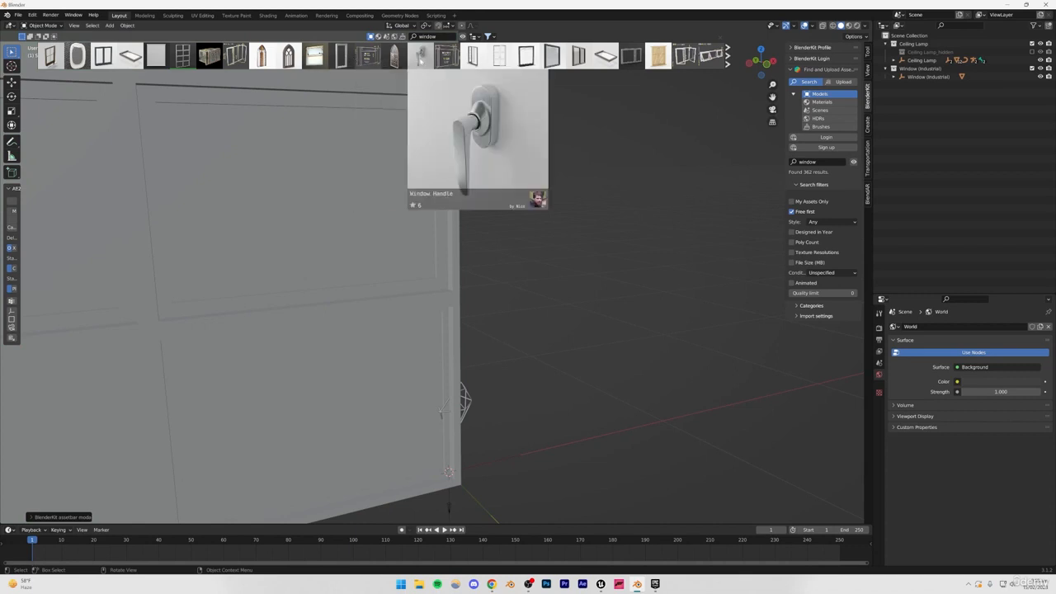
scroll(346, 149, "down", 5)
middle_click_drag(346, 149, 507, 175)
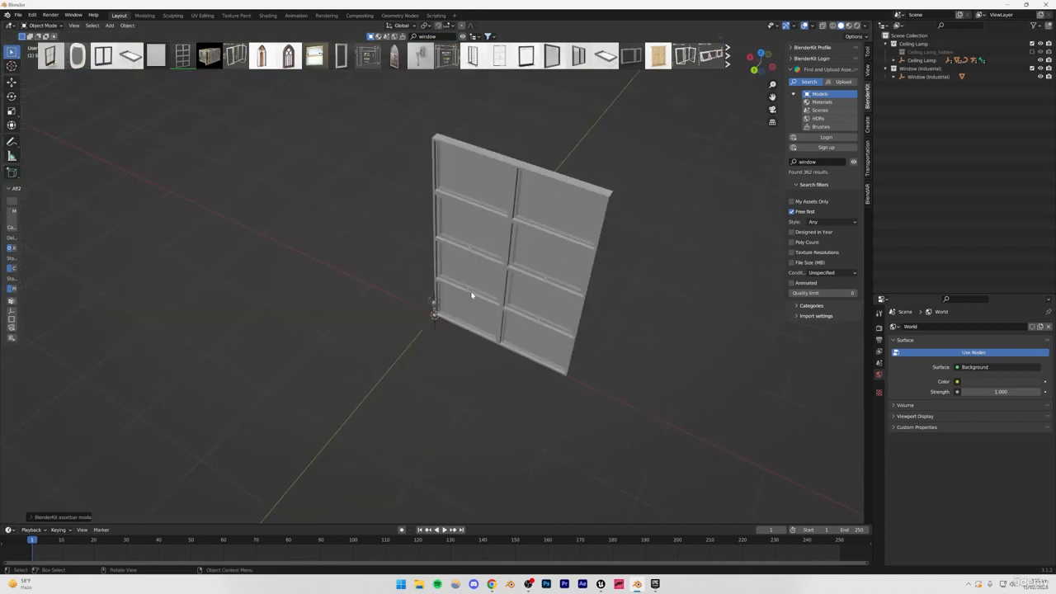
middle_click_drag(471, 295, 565, 252)
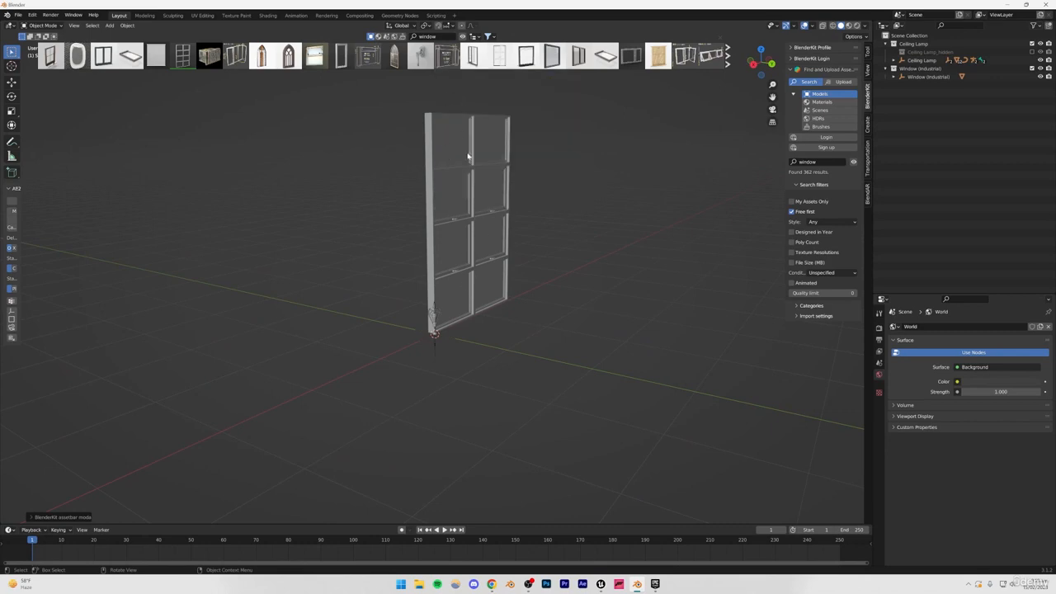
scroll(511, 234, "up", 2)
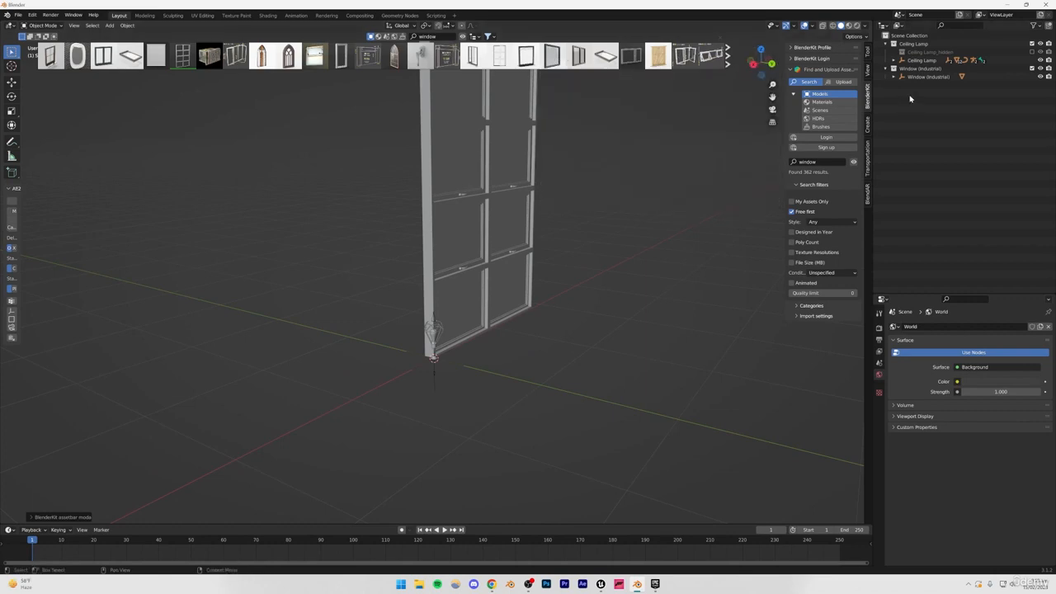
left_click(488, 202)
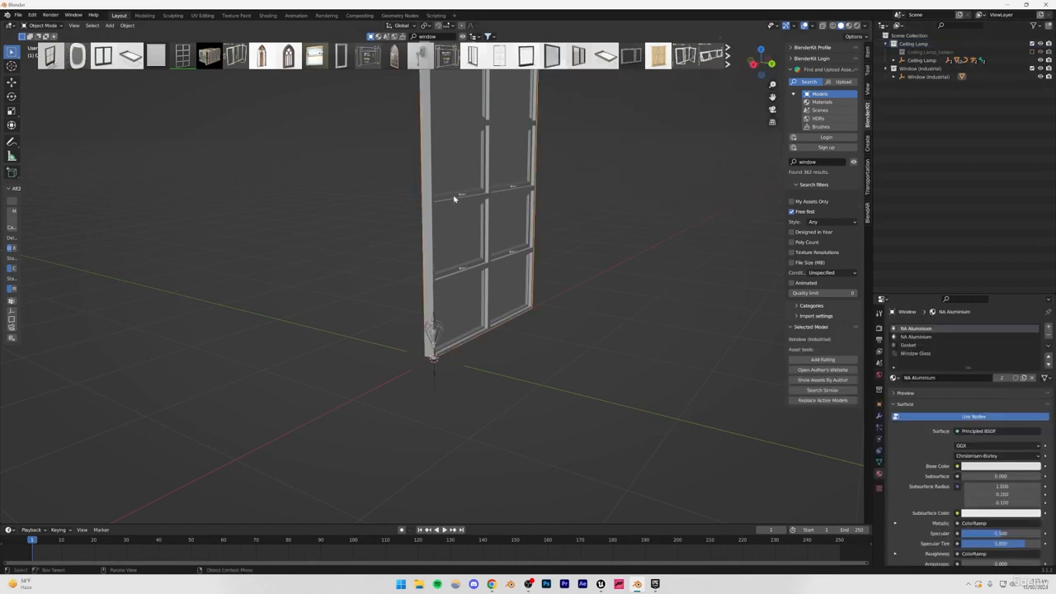
key("g")
right_click(496, 184)
middle_click_drag(625, 271, 389, 369)
key("Tab")
key("Tab")
Step: Examine the Ceiling Lamp up close, selecting its cage and the child objects in its expanded hierarchy
left_click(389, 369)
key("KP_Decimal")
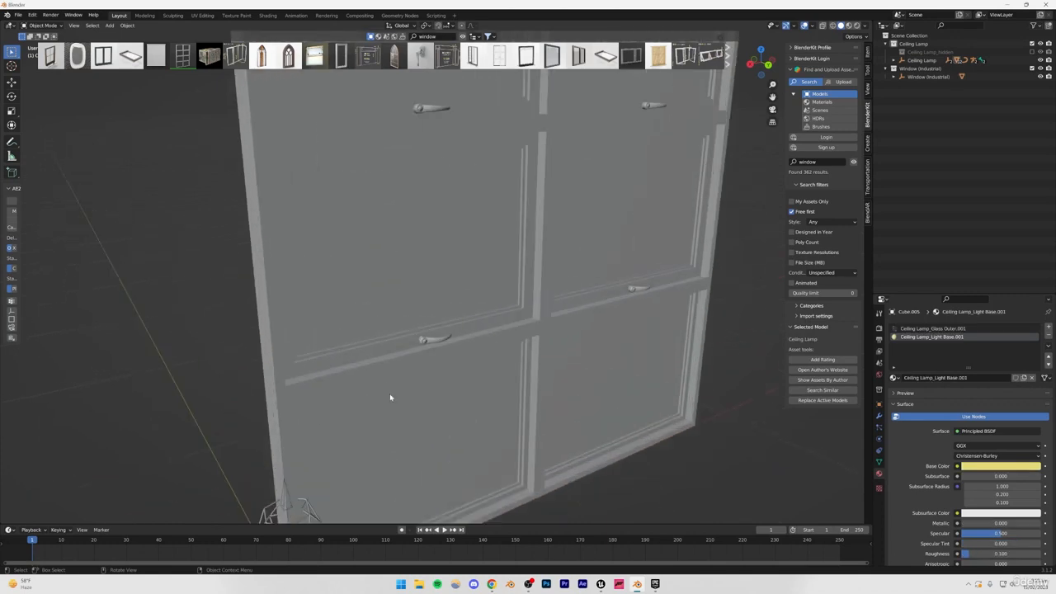
left_click(418, 227)
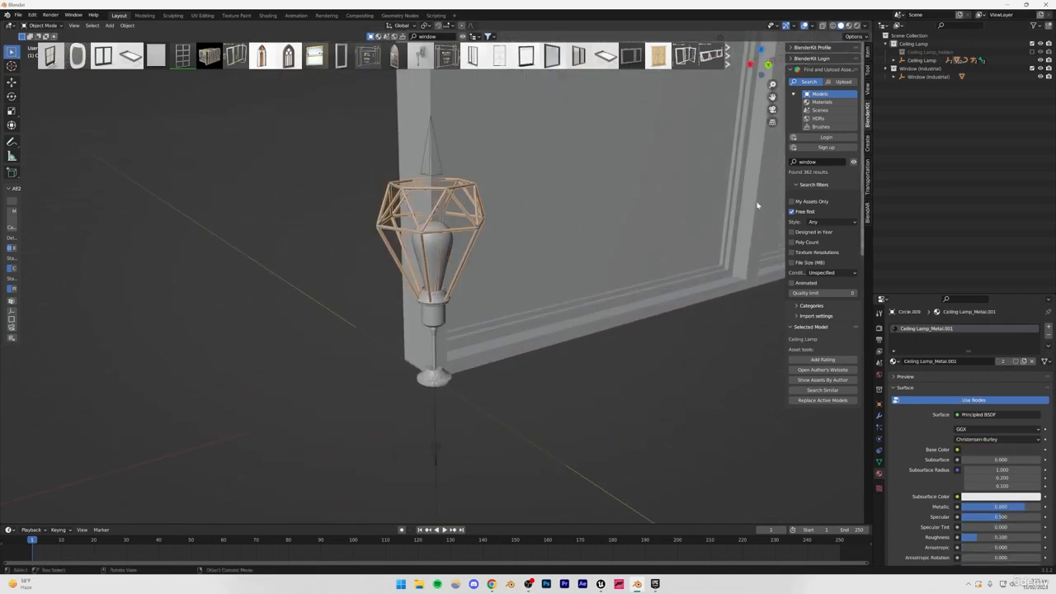
left_click(902, 60)
left_click(922, 68)
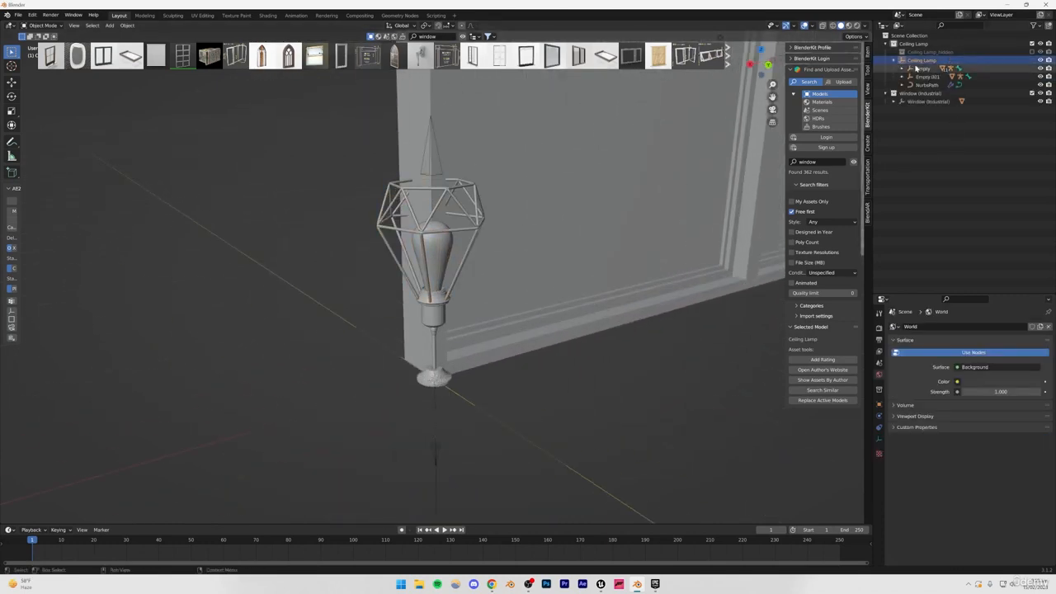
left_click(922, 84, "shift")
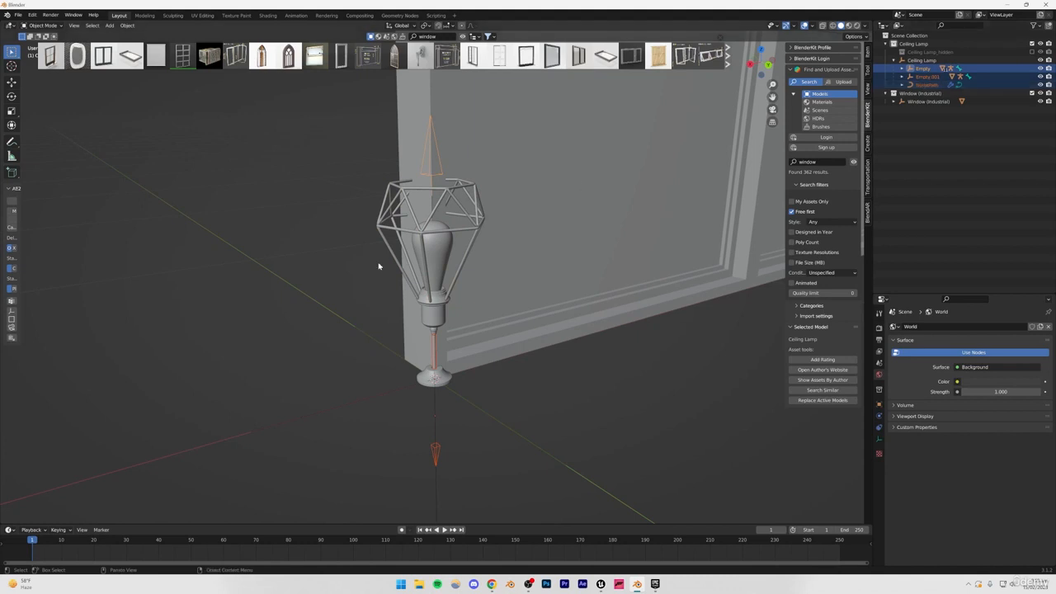
left_click(476, 369)
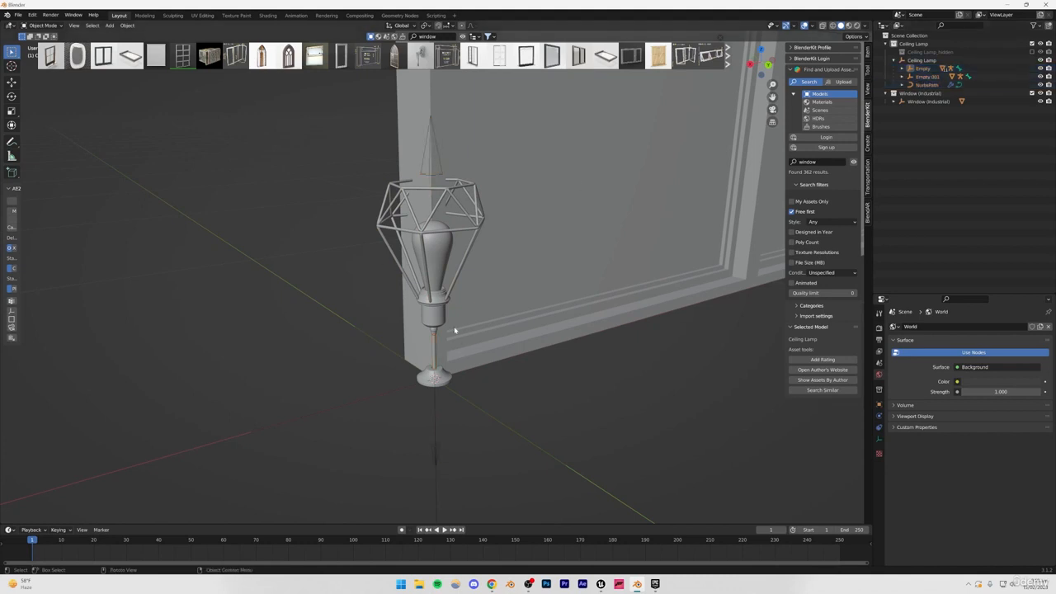
left_click(429, 261)
left_click(422, 236)
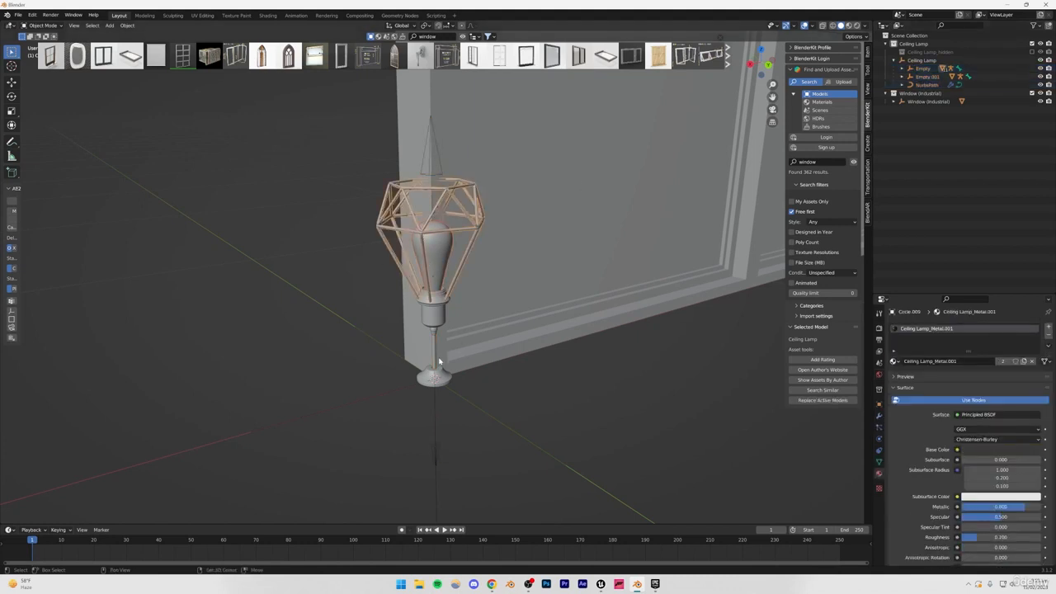
Step: Join all the circle, cube and plane meshes under the Ceiling Lamp's Empty into a single object, with Circle.004 as the active one
left_click(902, 69)
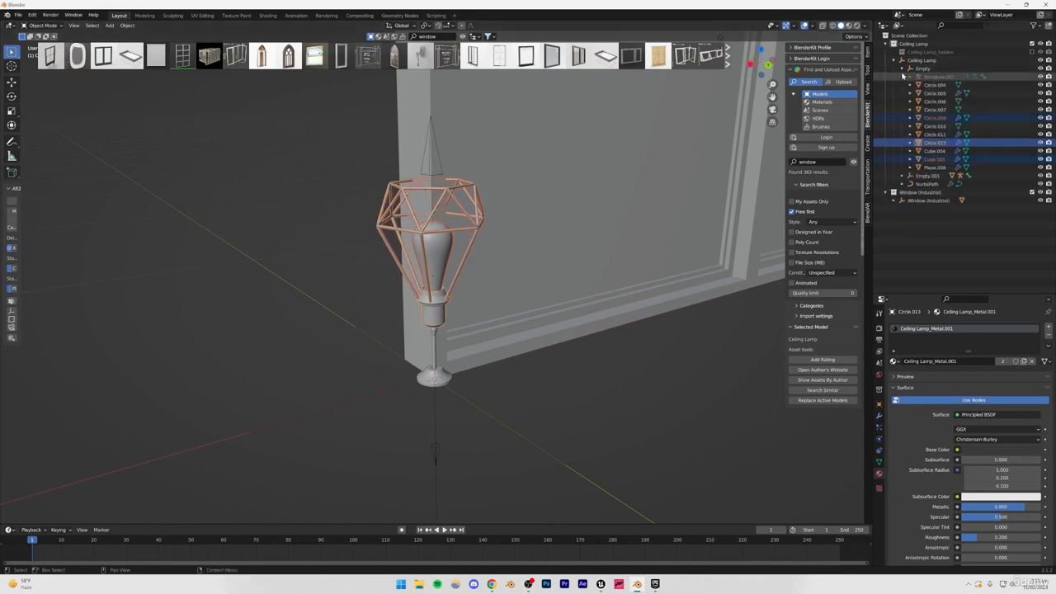
left_click(933, 85)
left_click(935, 168, "shift")
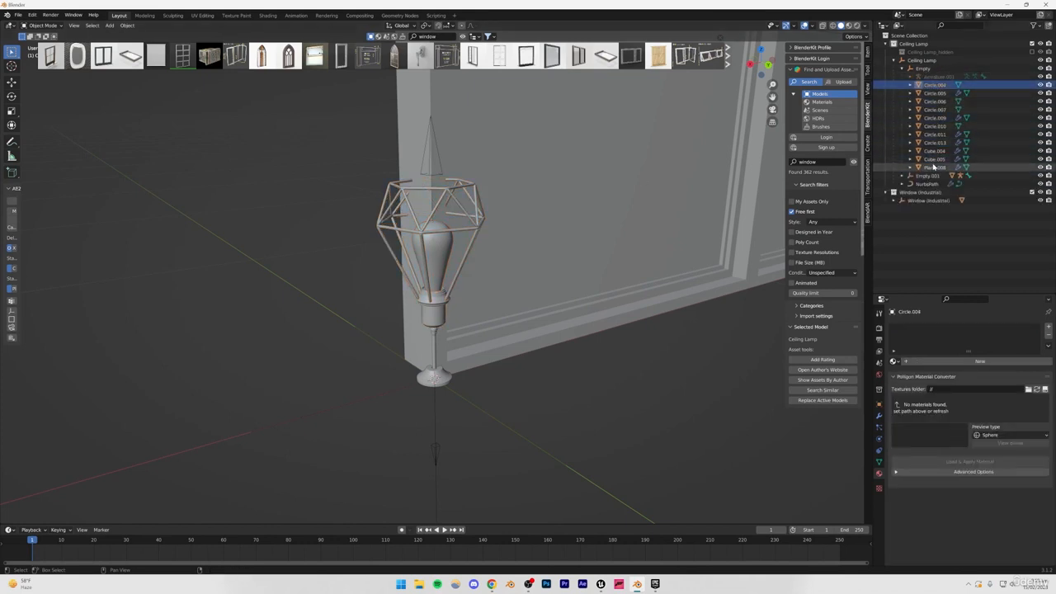
key("ctrl+j")
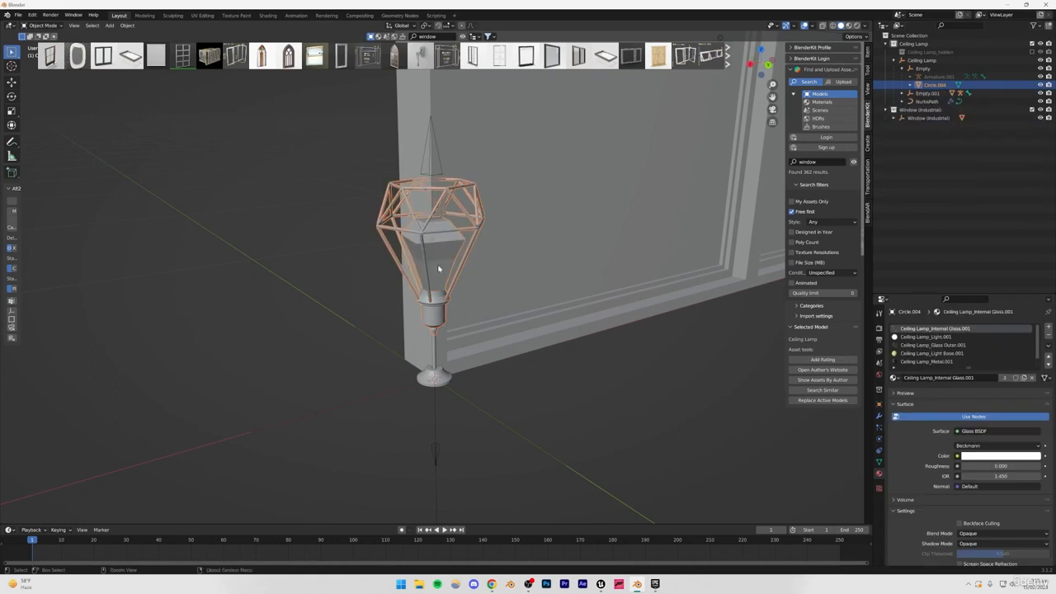
Step: Delete the Empty.001 parent from the Ceiling Lamp hierarchy
left_click(910, 94)
left_click(926, 93)
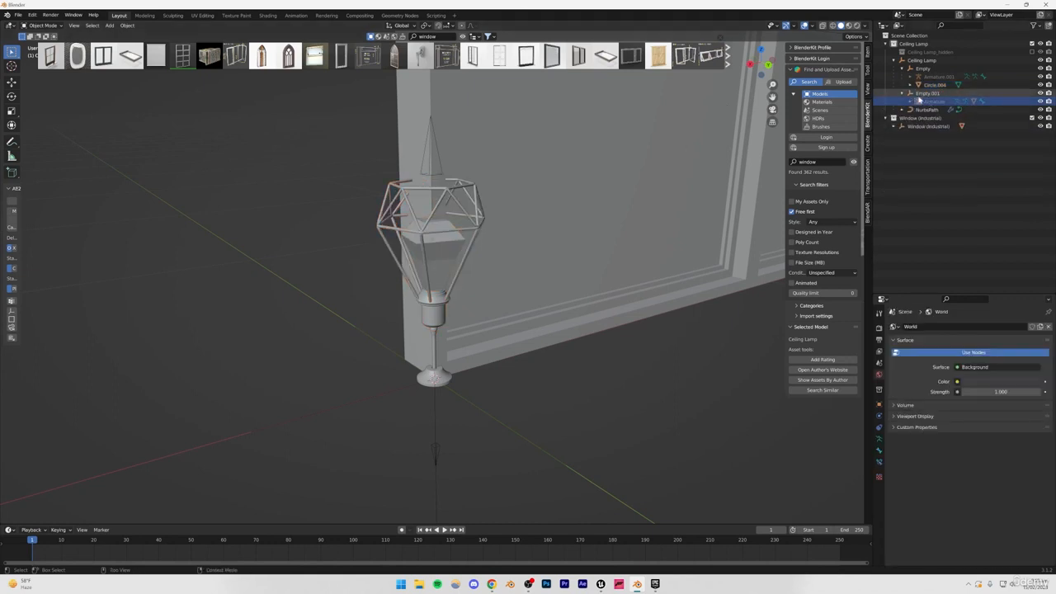
key("x")
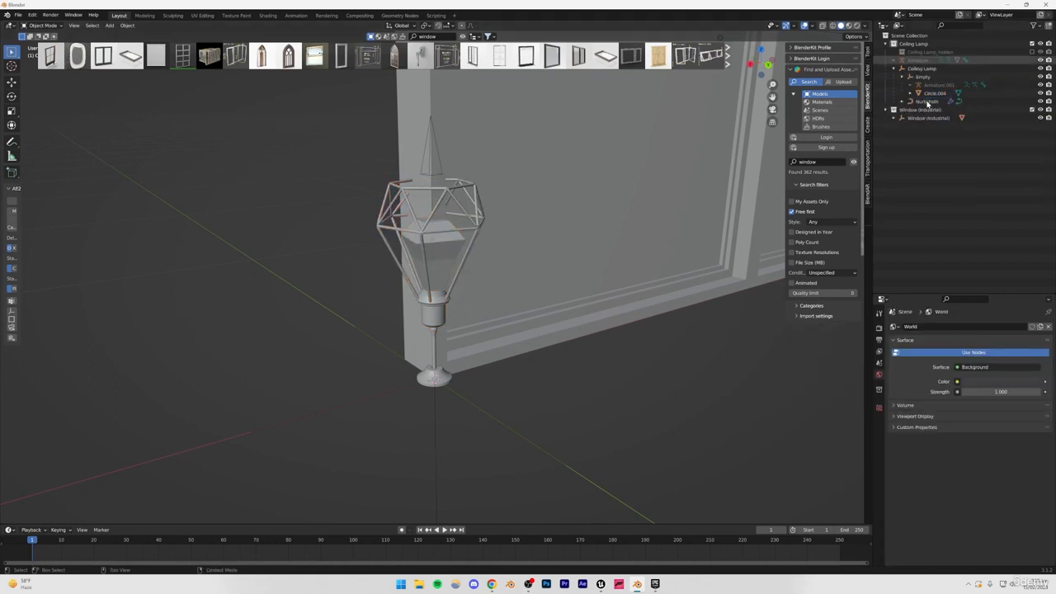
Step: Examine the lamp's remaining Circle.004, NurbsPath and base parts, and try moving the joined Circle.004 mesh
left_click(929, 94)
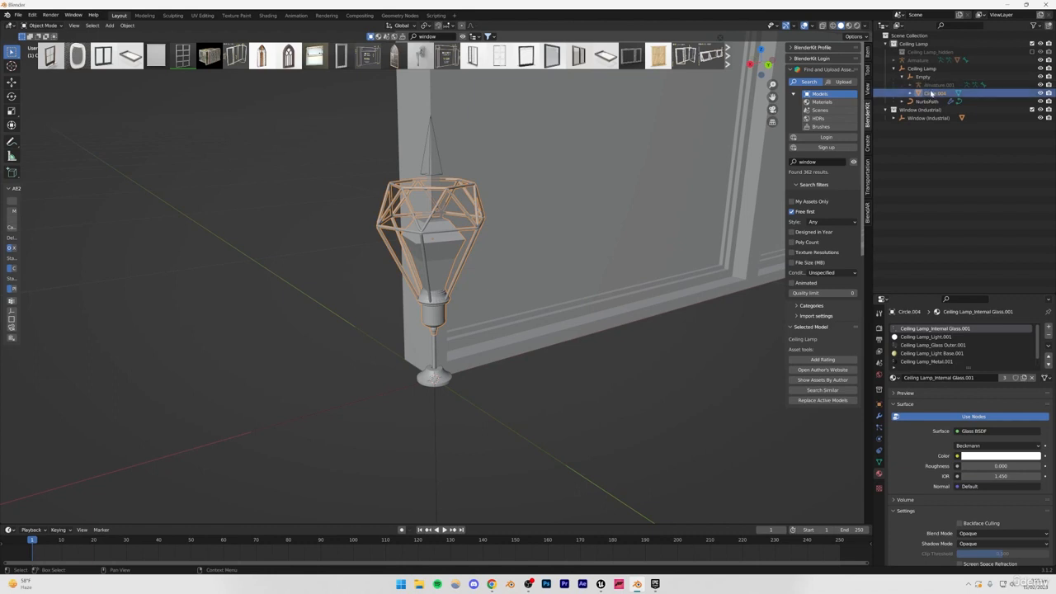
left_click(927, 101)
left_click(901, 102)
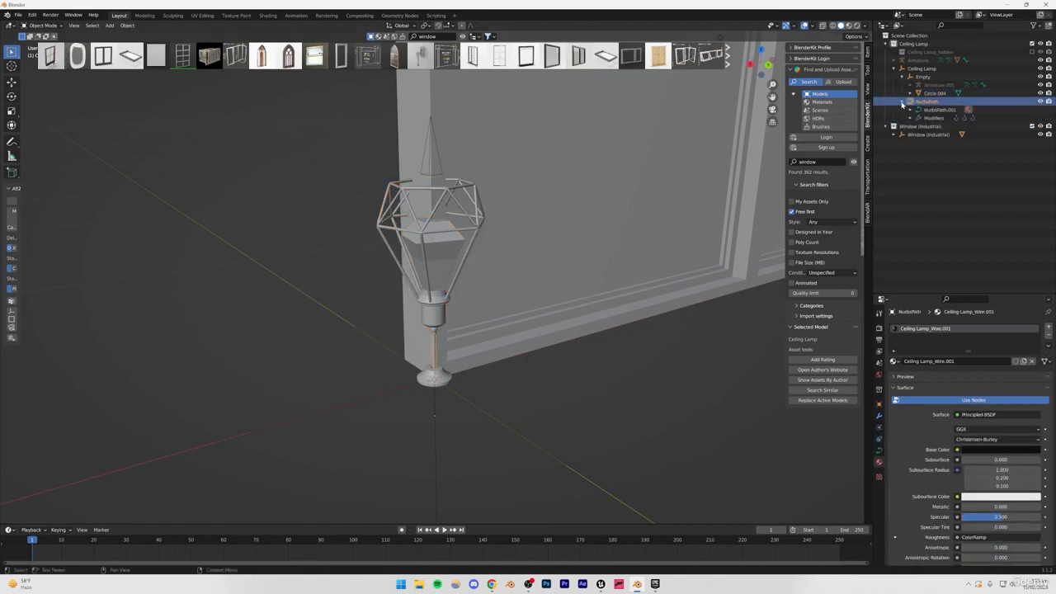
left_click(931, 94, "ctrl")
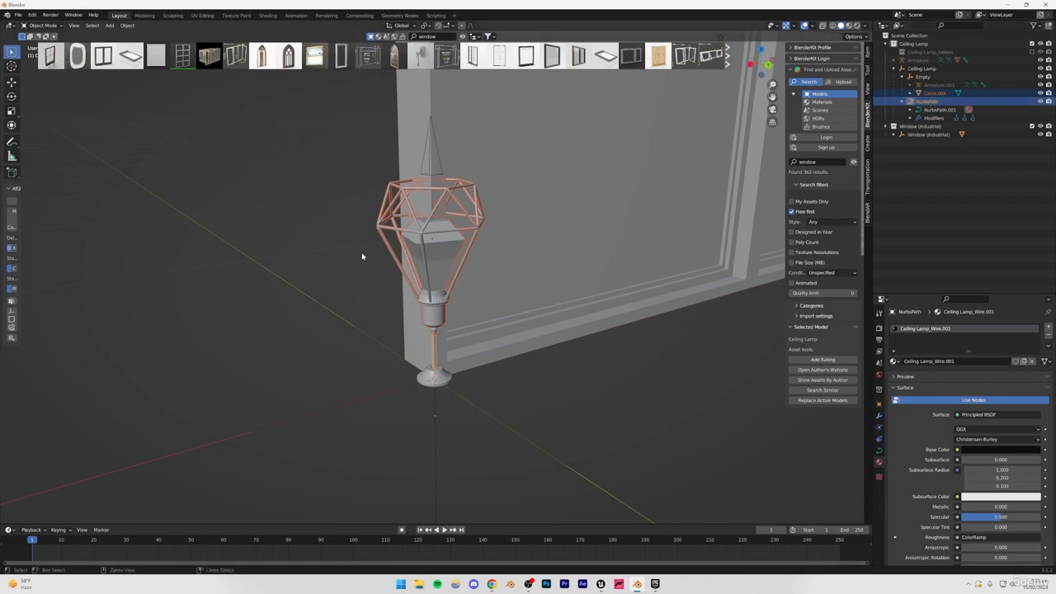
left_click(933, 93)
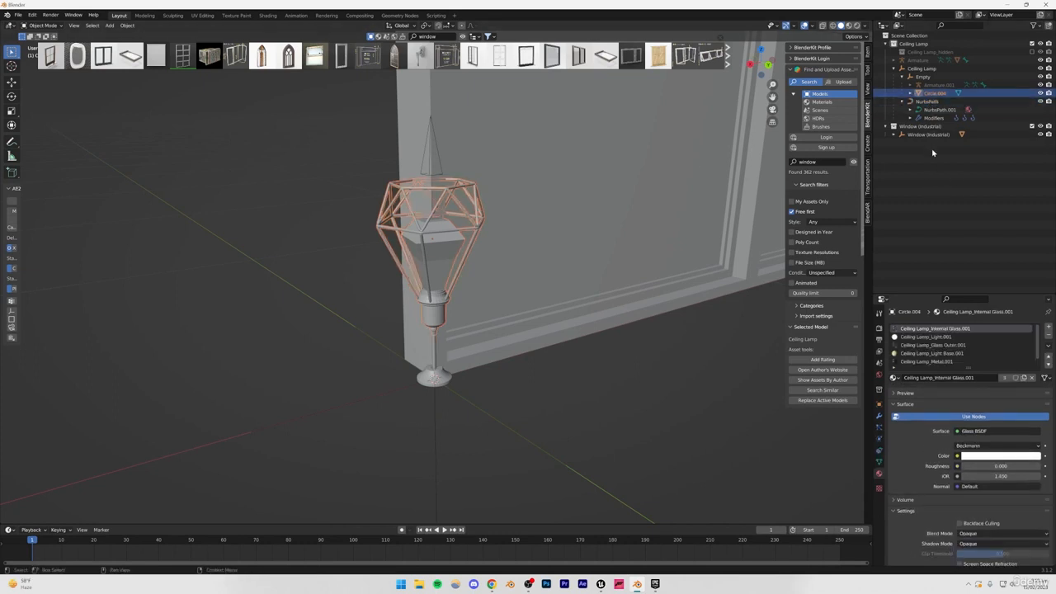
key("g")
right_click(313, 204)
left_click(438, 373)
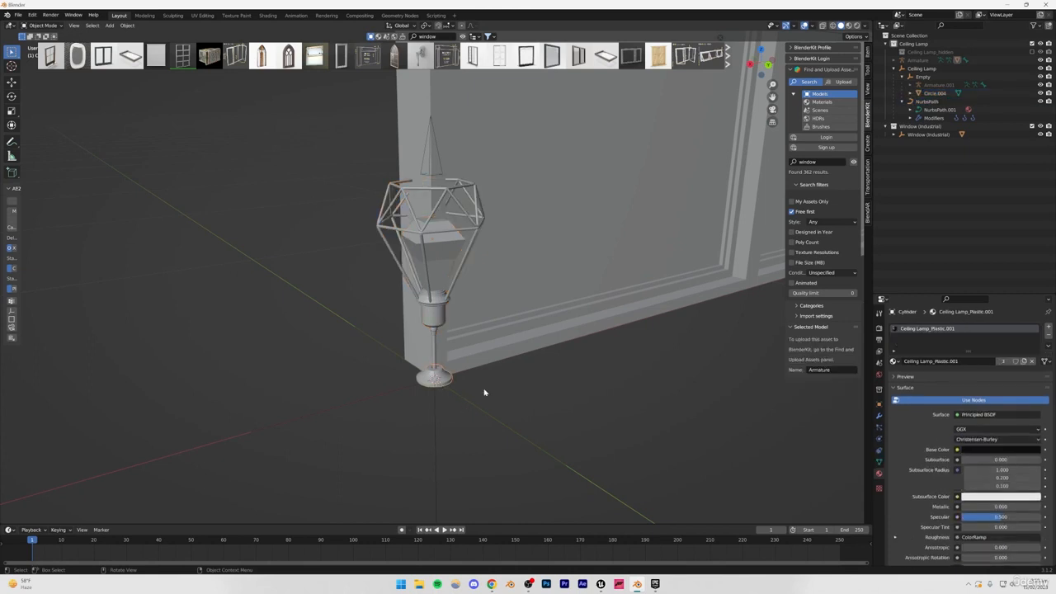
Step: Export the lamp and industrial window scene as an FBX file named assets02.fbx in the interiorSS models folder
left_click(902, 69)
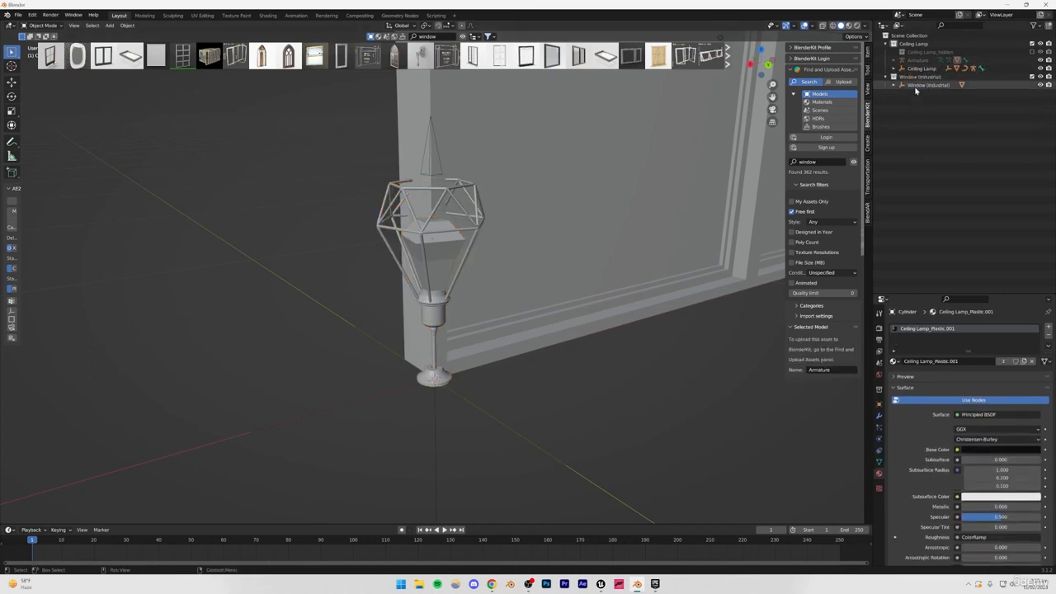
left_click(918, 76)
scroll(530, 245, "down", 6)
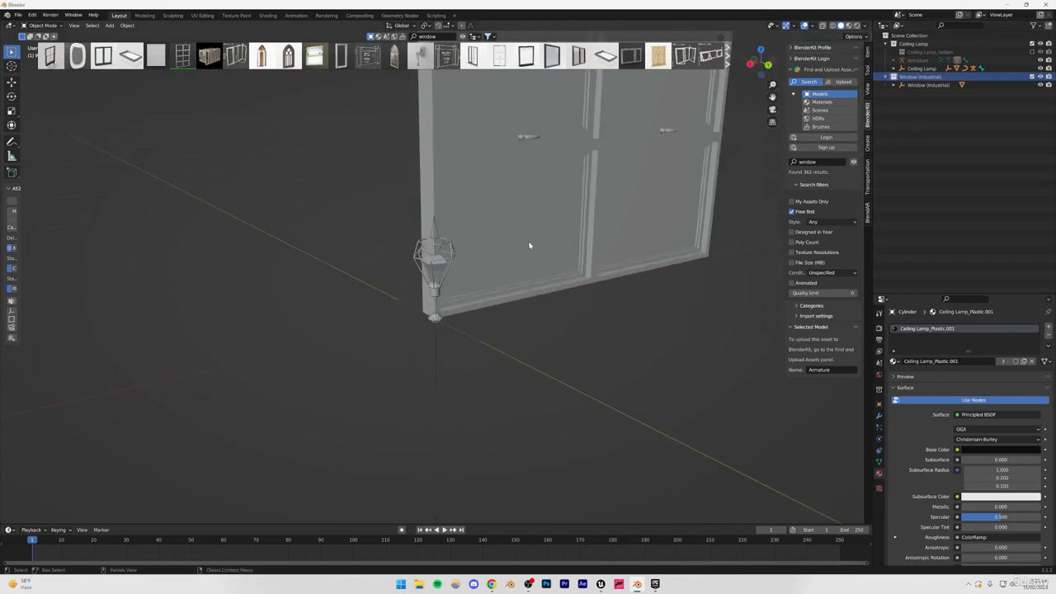
middle_click_drag(483, 224, 417, 382, "shift")
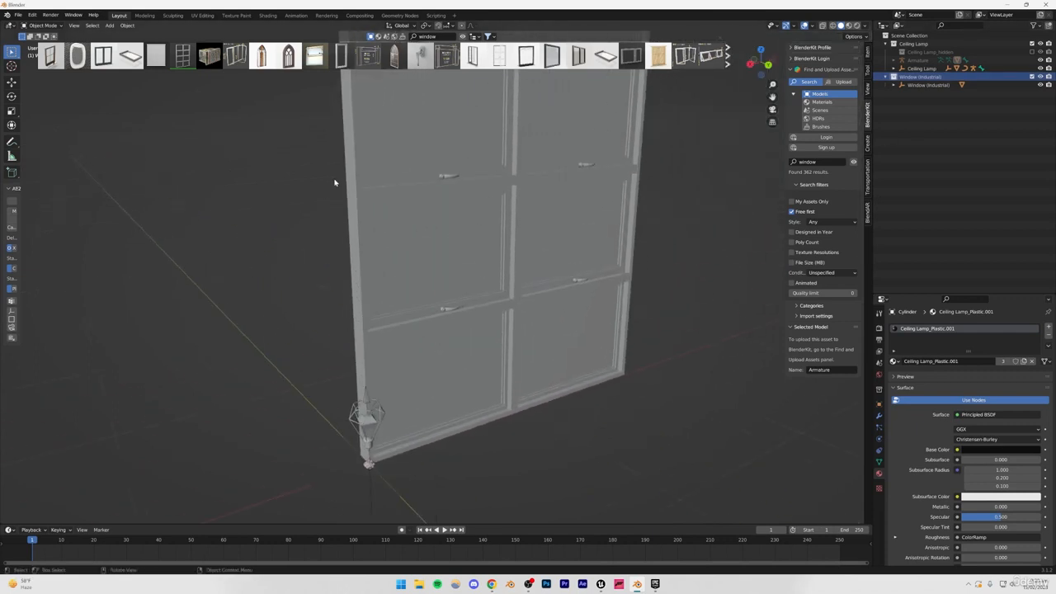
left_click(18, 15)
mouse_move(57, 134)
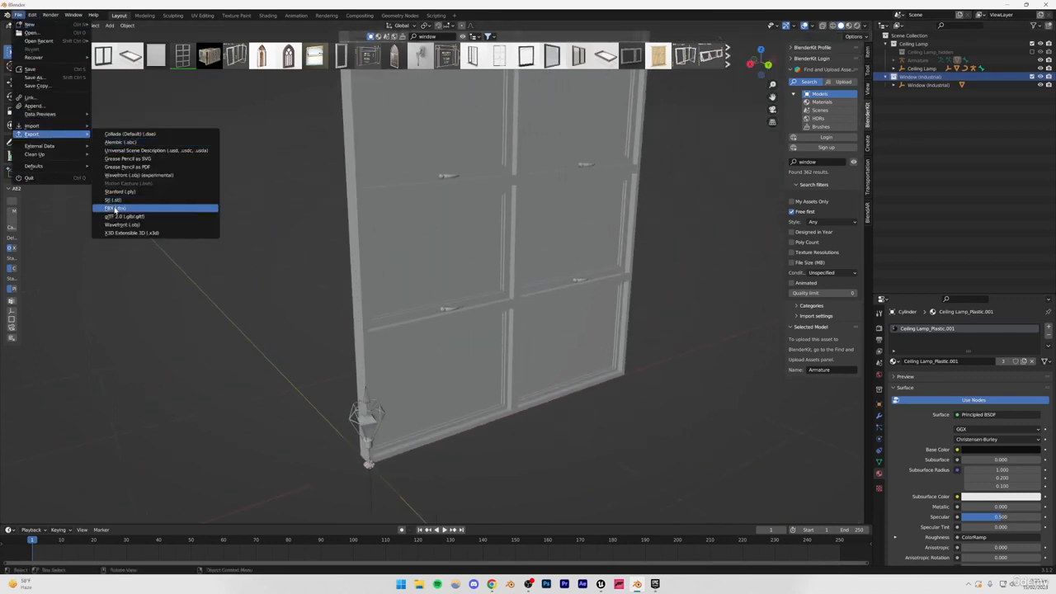
left_click(115, 208)
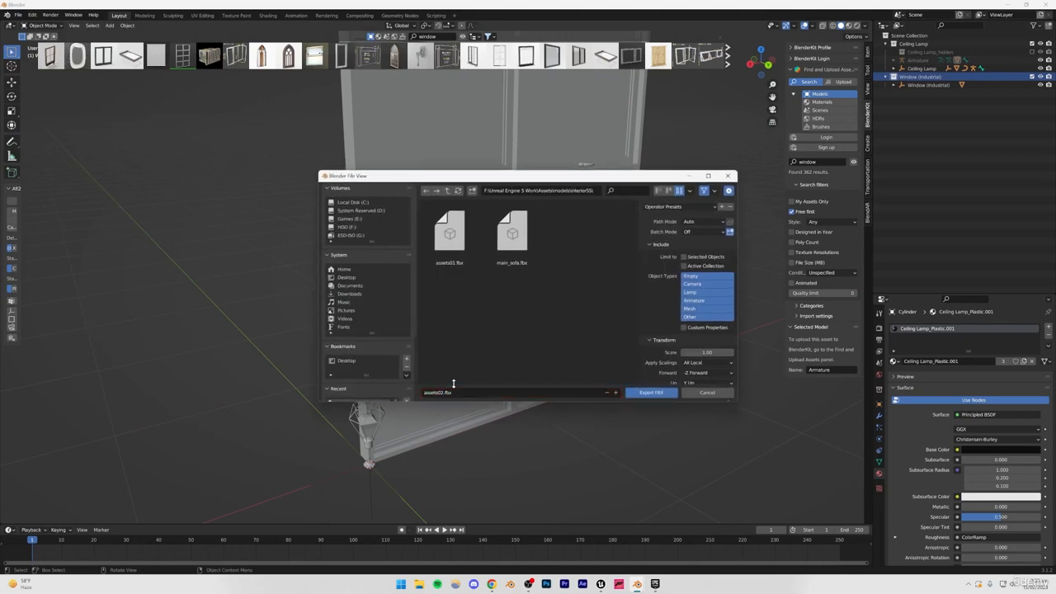
left_click(647, 392)
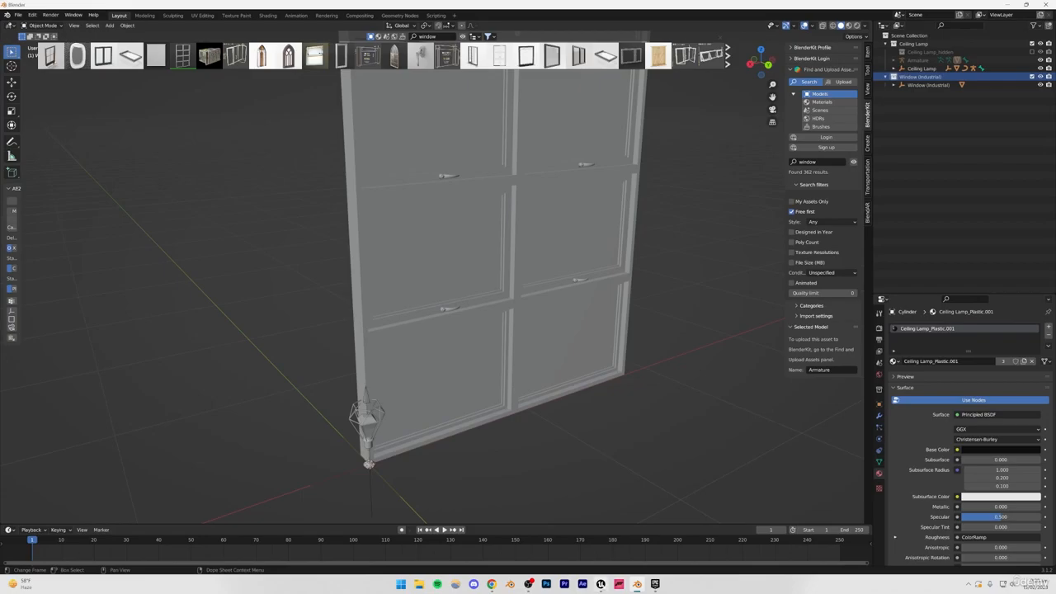
Step: Switch to Unreal Editor, create a subfolder named 02 inside the interiorSS content folder, and open it
left_click(600, 584)
scroll(67, 515, "down", 2)
scroll(69, 516, "up", 3)
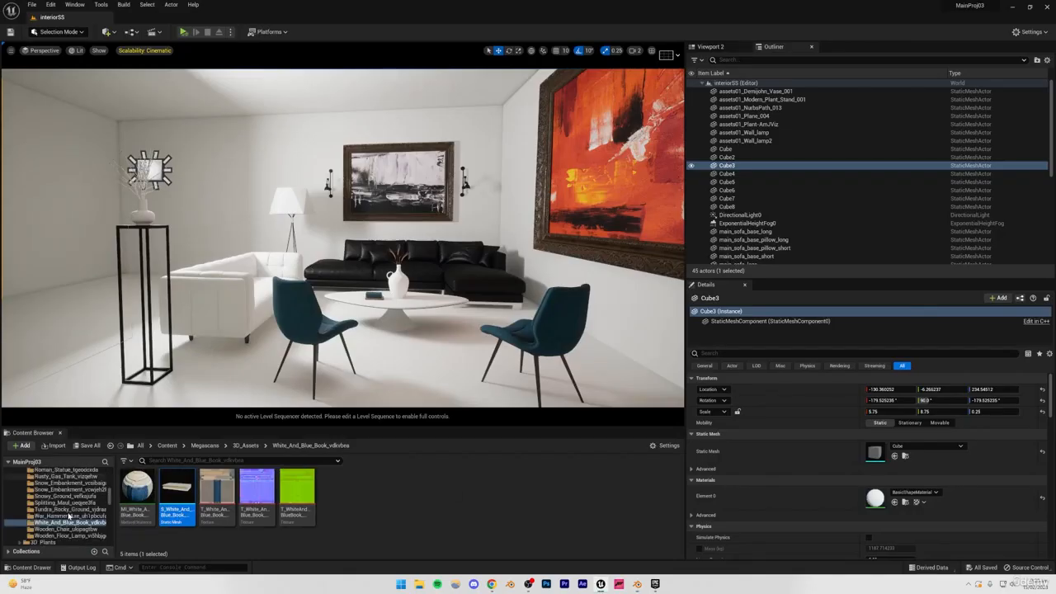
scroll(68, 513, "down", 7)
scroll(34, 498, "down", 3)
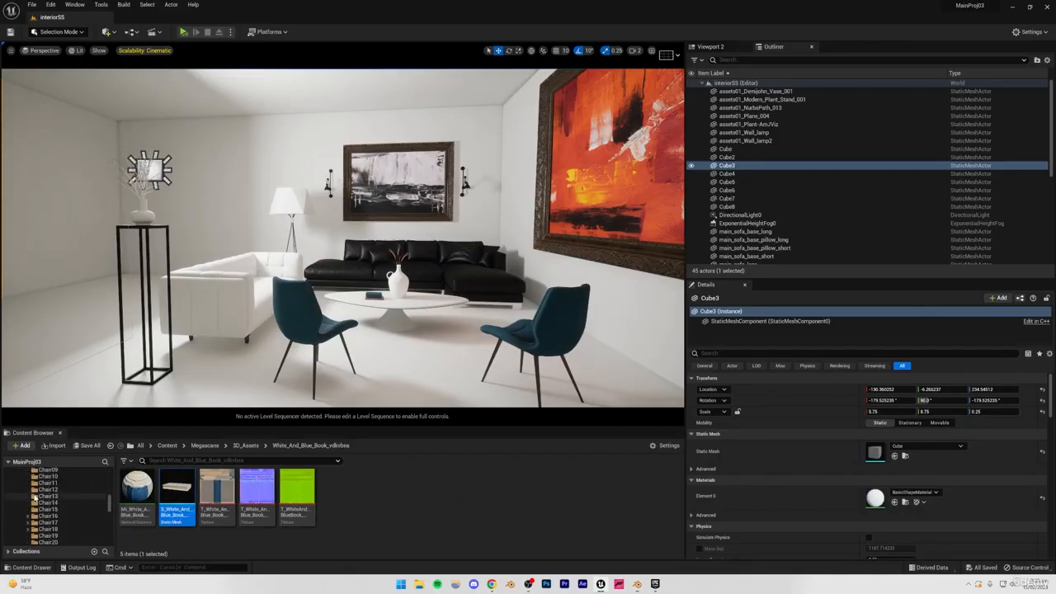
scroll(38, 499, "down", 10)
scroll(56, 521, "up", 15)
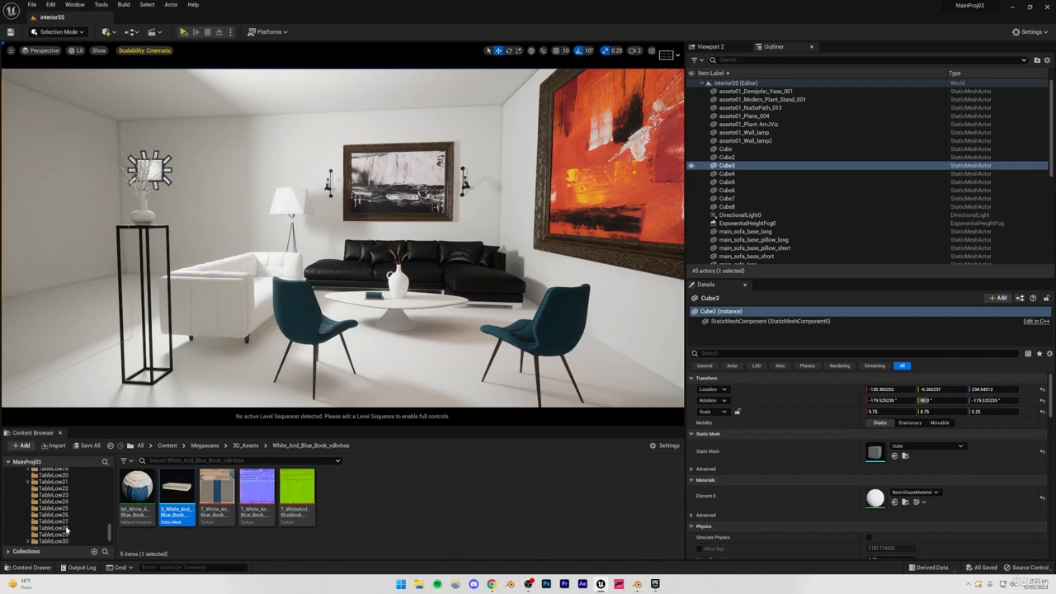
left_click(39, 512)
right_click(39, 512)
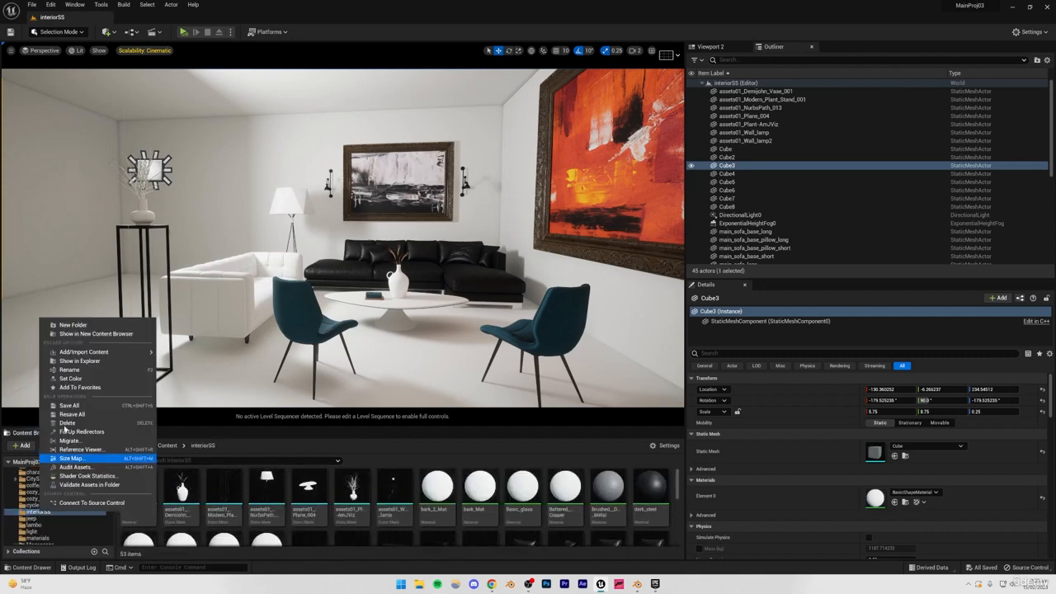
left_click(66, 328)
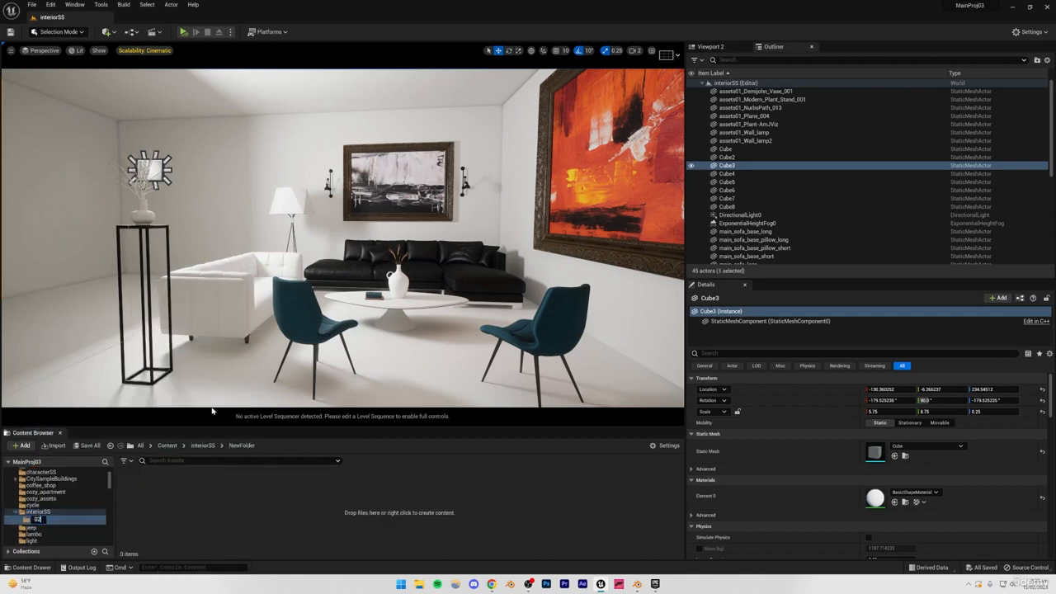
type("02")
key("Return")
left_click(42, 513)
left_click(40, 518)
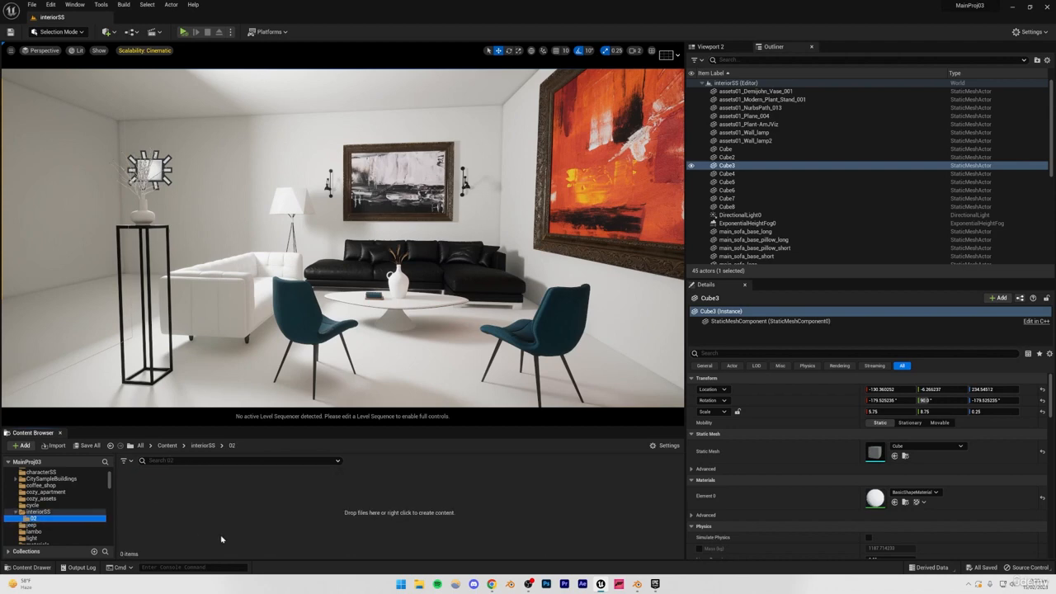
Step: Locate assets02.fbx in File Explorer under Unreal Engine 5 Work > Assets > models > interiorSS and import all its contents into folder 02
left_click(419, 584)
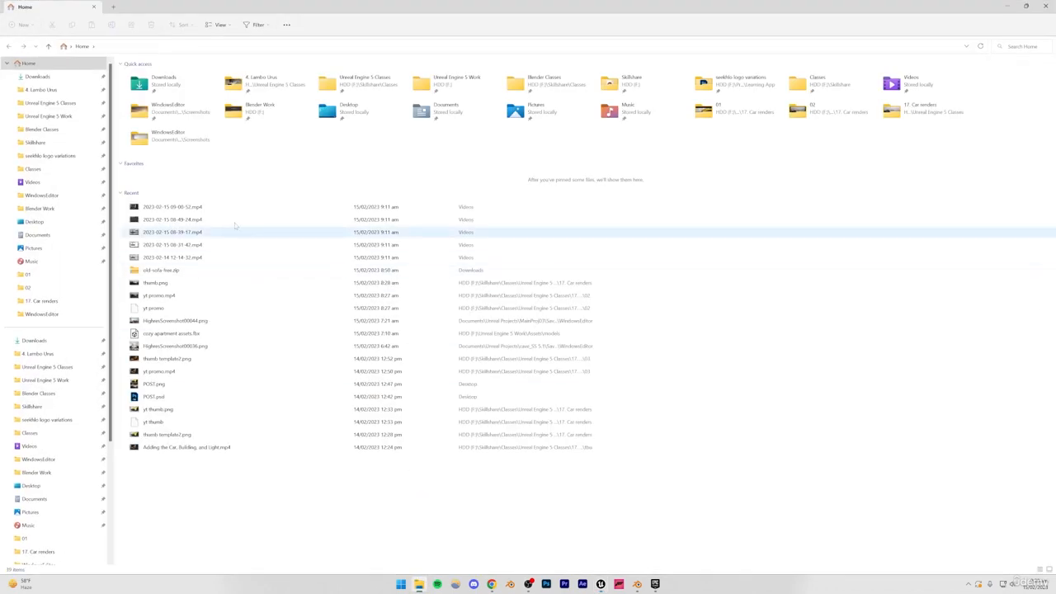
left_click(48, 116)
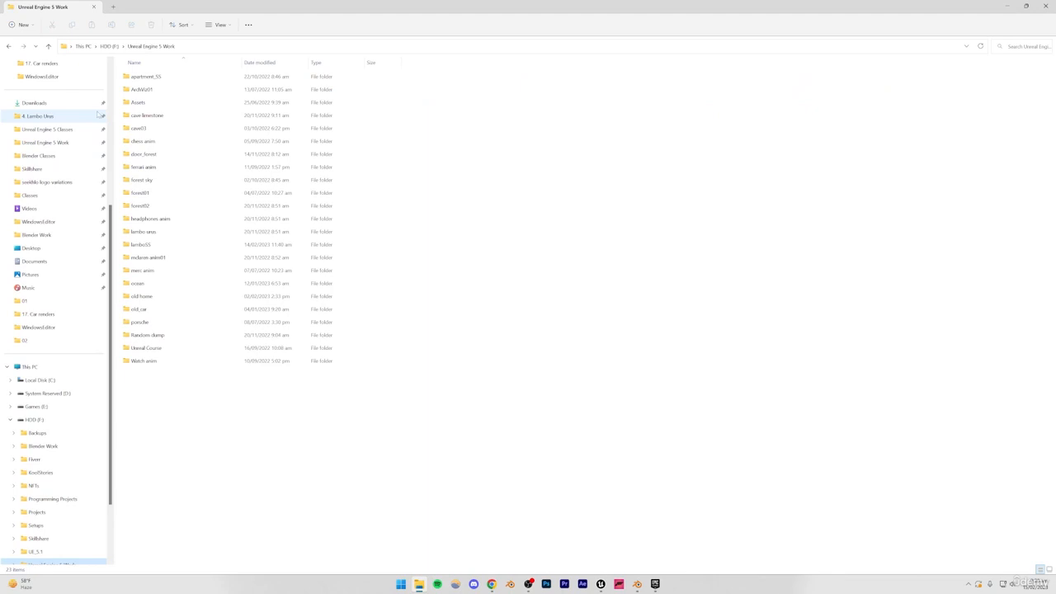
double_click(140, 102)
double_click(142, 76)
double_click(142, 115)
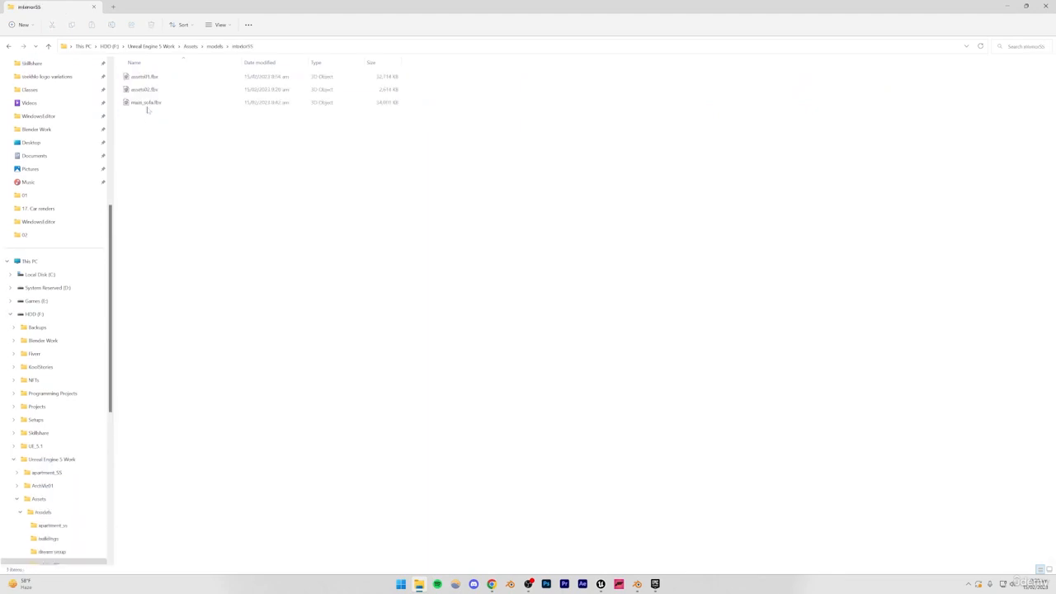
left_click_drag(322, 6, 872, 173)
left_click_drag(816, 259, 251, 508)
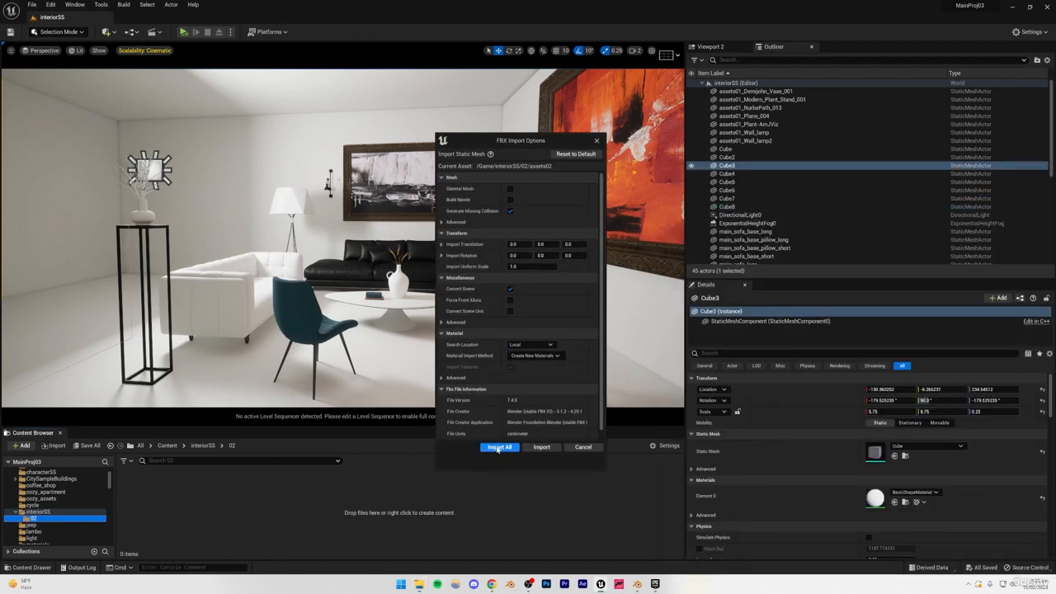
left_click(498, 447)
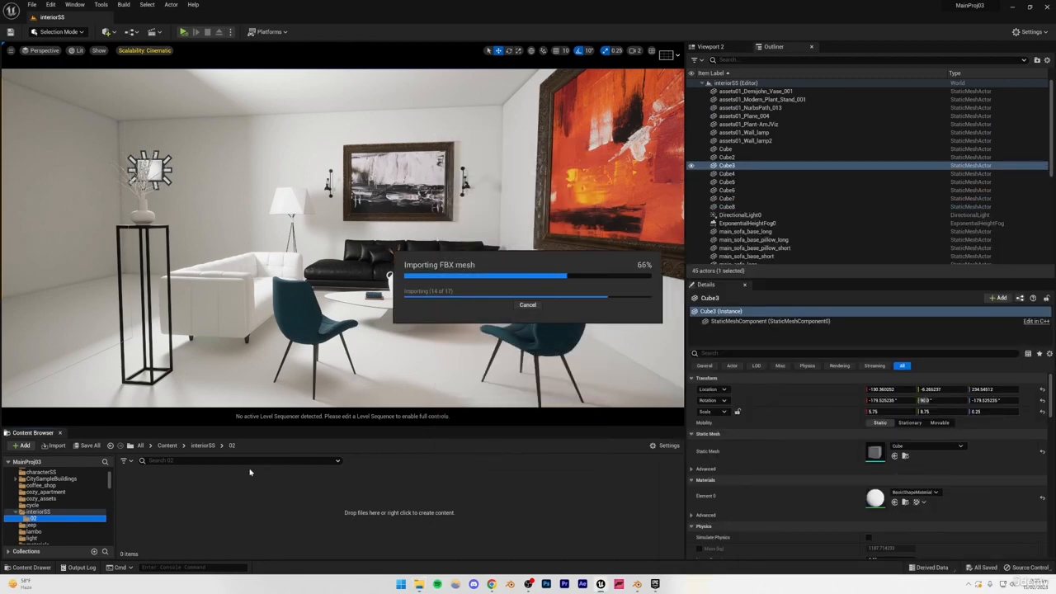
left_click(758, 223)
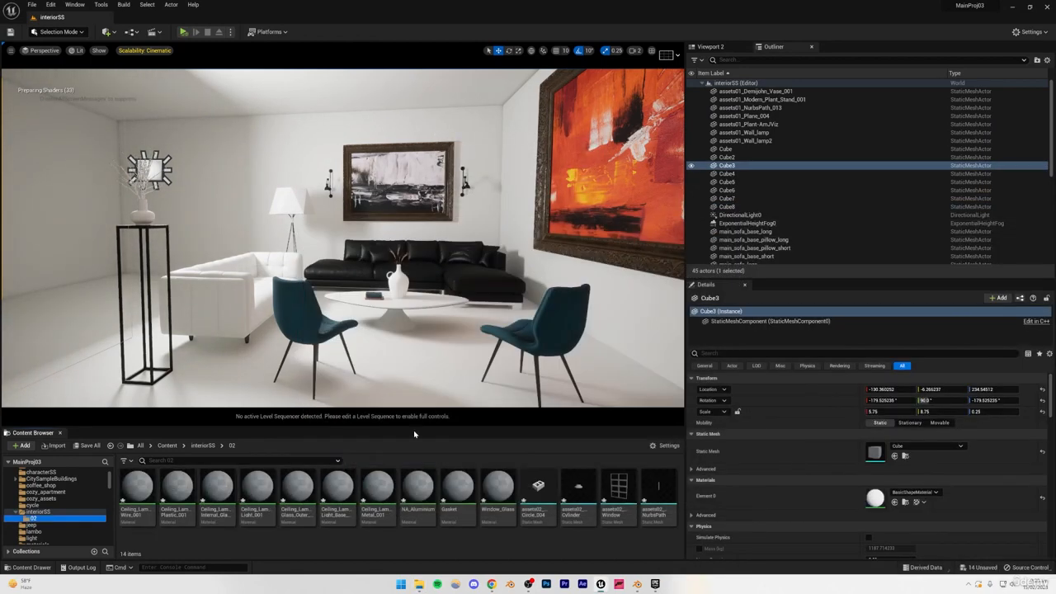
Step: Place the assets02_Window mesh near the room's side wall and turn it parallel to that wall
left_click_drag(621, 493, 73, 305)
right_click_drag(137, 306, 99, 307)
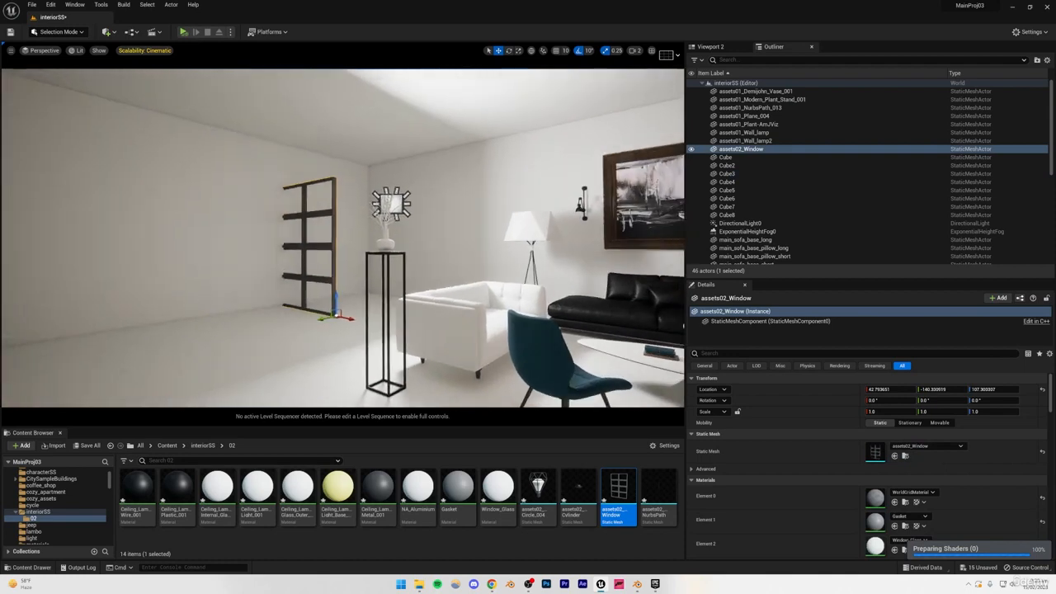
left_click_drag(340, 321, 356, 317)
left_click(360, 274)
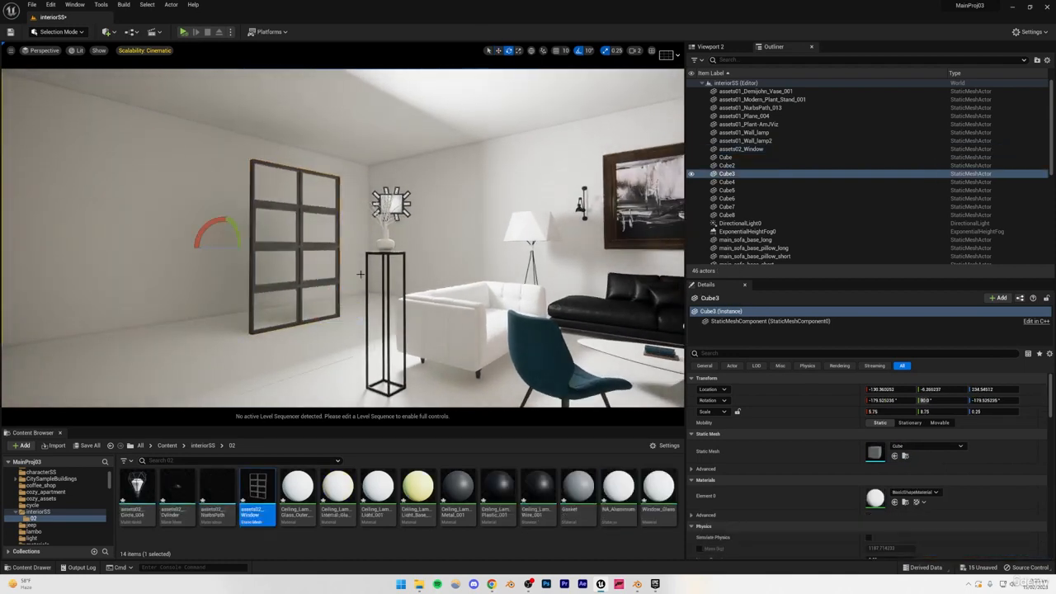
right_click_drag(374, 239, 476, 240)
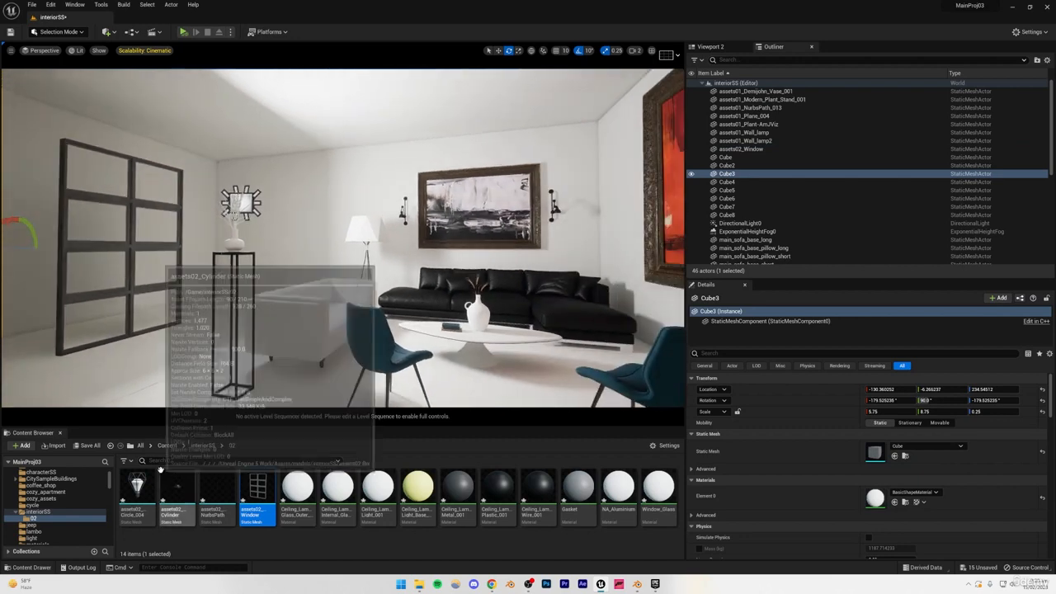
Step: Place the three lamp meshes, assets02_Circle_004, assets02_Cylinder and assets02_NurbsPath, together on the room's ceiling
left_click(216, 495)
left_click(136, 495, "shift")
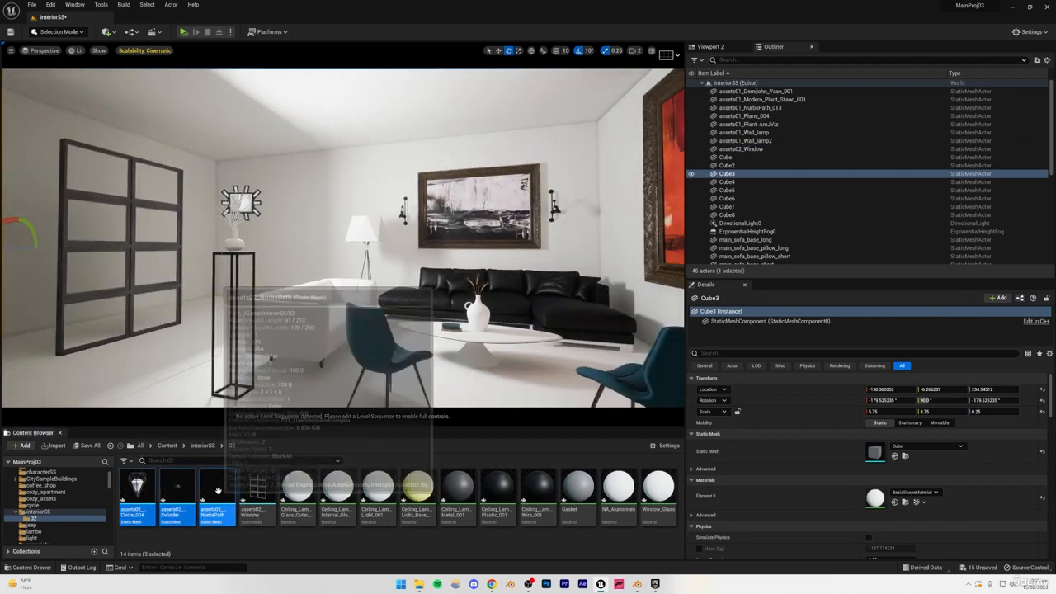
left_click_drag(216, 495, 366, 383)
left_click_drag(483, 386, 423, 250)
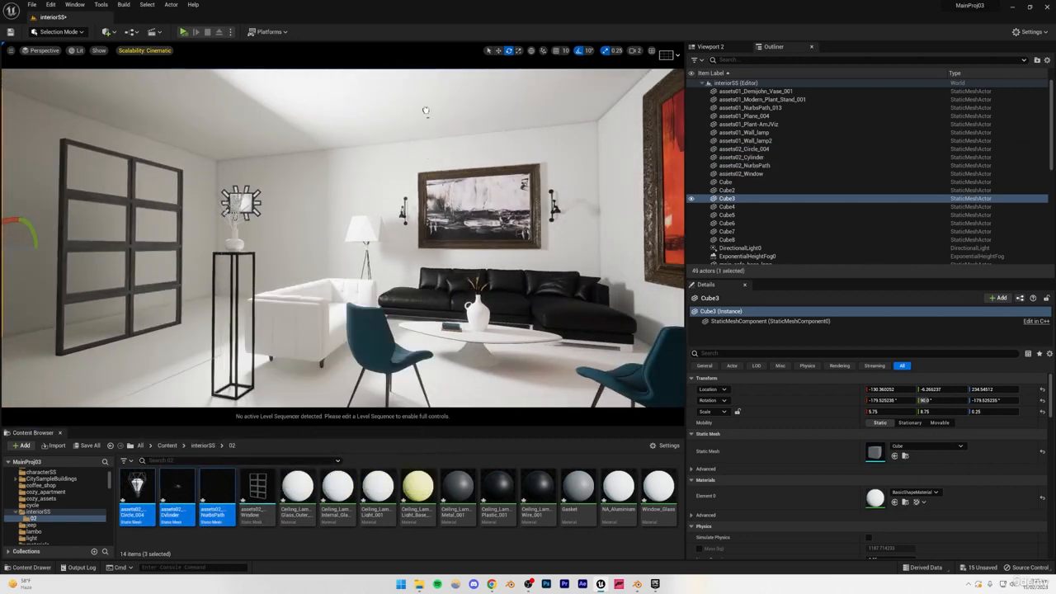
left_click_drag(424, 115, 426, 118)
Step: Flip the three selected lamp parts 180° so the lamp hangs downward, and scale them uniformly to 3.5
key("f")
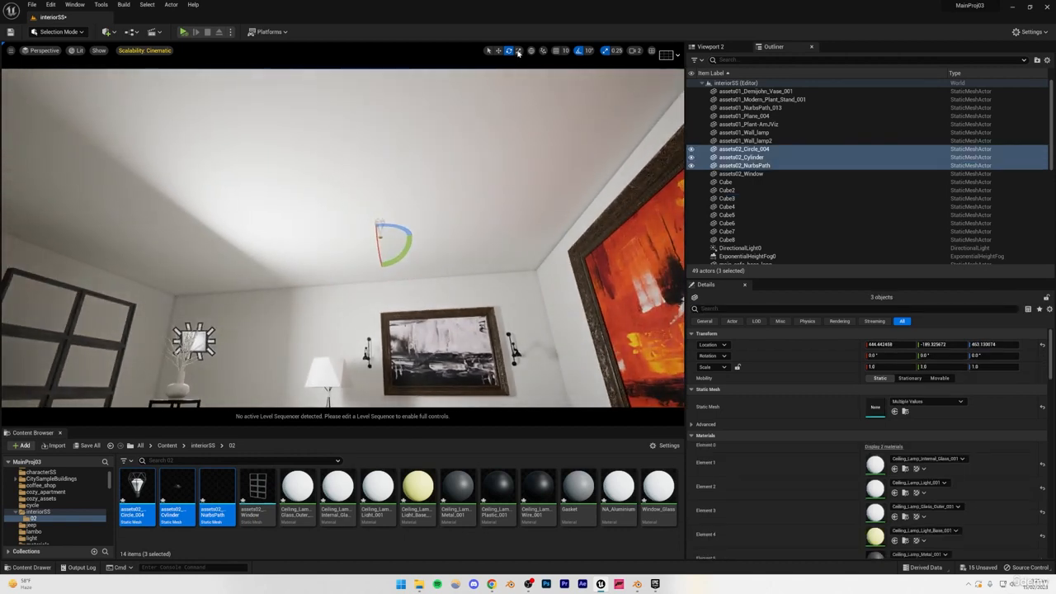
left_click_drag(401, 250, 531, 122)
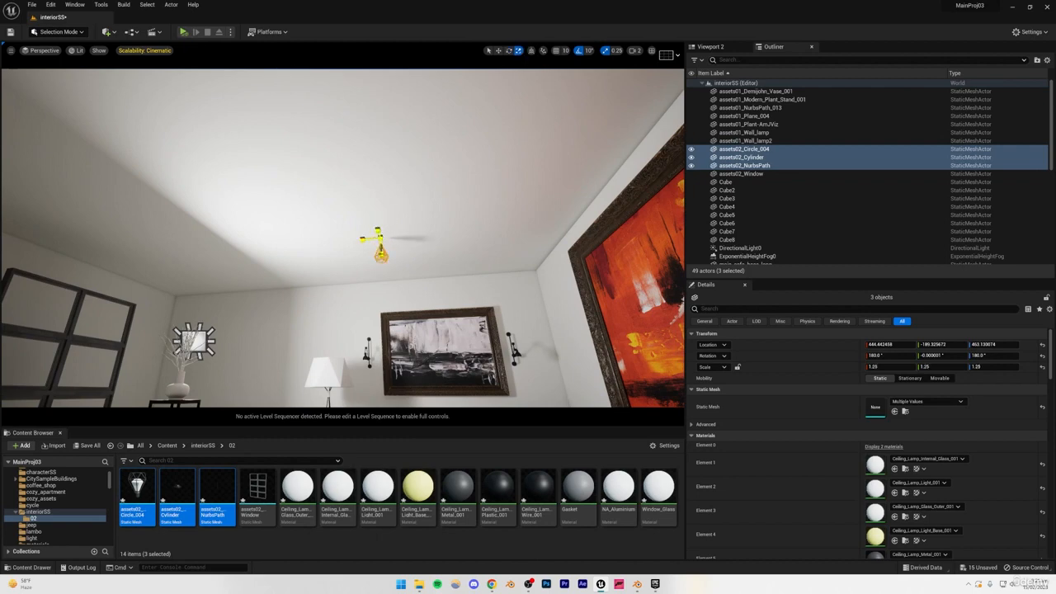
left_click_drag(379, 238, 446, 238)
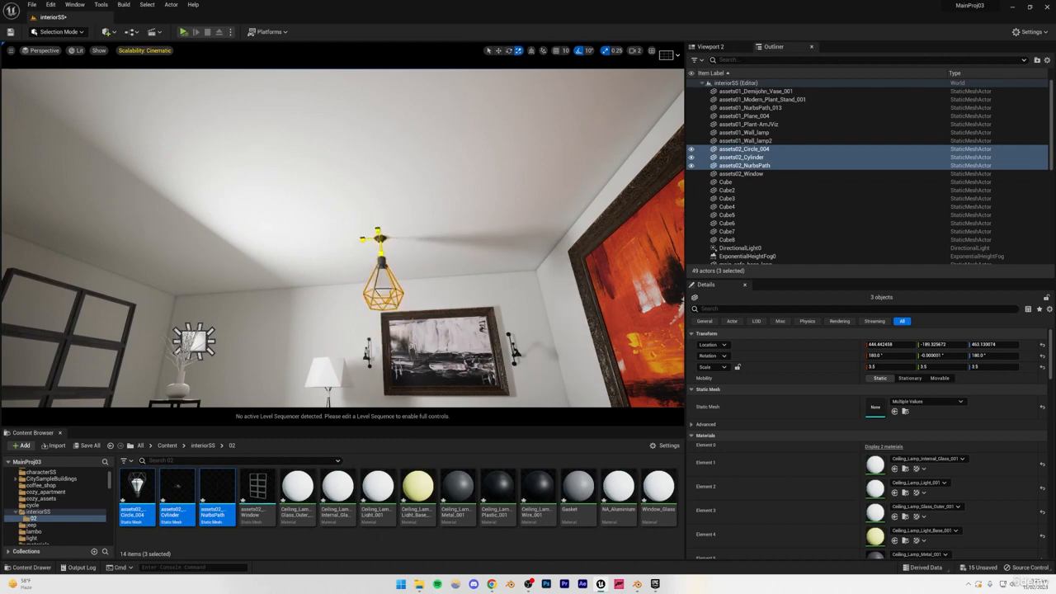
Step: Try widening the ceiling lamp to a scale of 5.25 in X and Y, and inspect its shape up close
left_click_drag(371, 235, 437, 235)
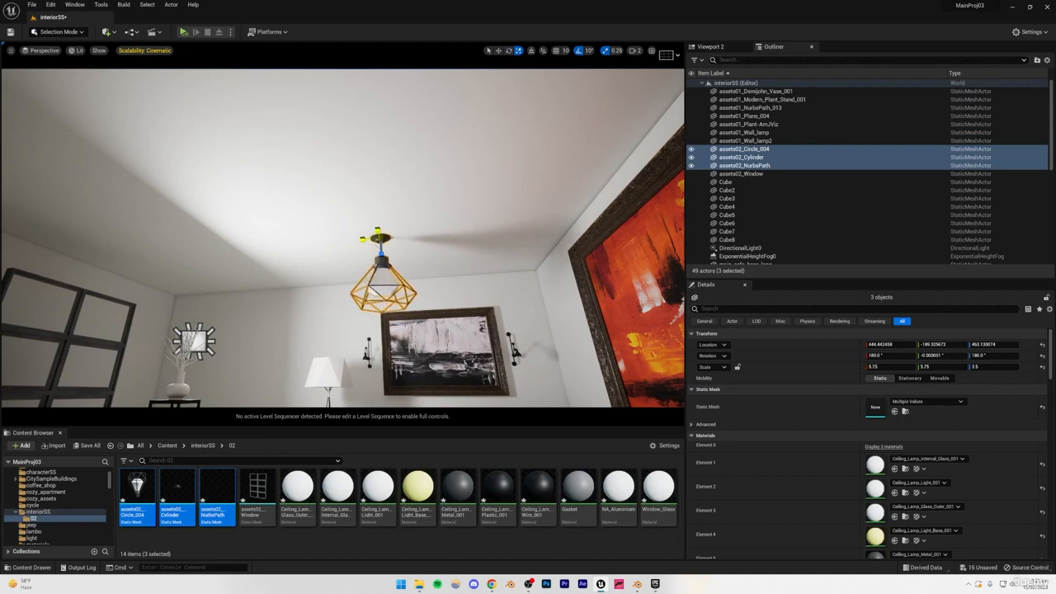
left_click(455, 226)
right_click_drag(455, 226, 436, 240)
key("w")
left_click(366, 273)
mouse_move(366, 273)
right_mouse_down()
mouse_move(370, 241)
mouse_move(396, 363)
mouse_move(400, 351)
right_mouse_up()
key("w")
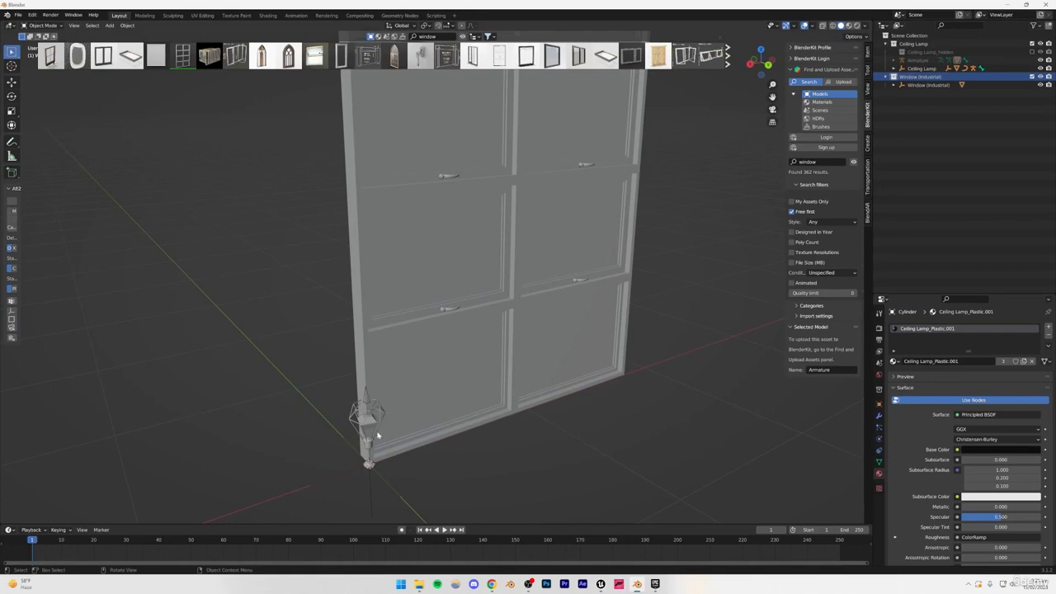
Step: Examine the original lamp's proportions in Blender, and return to Unreal Editor
middle_click_drag(378, 435, 415, 404)
scroll(412, 363, "up", 5)
left_click(601, 584)
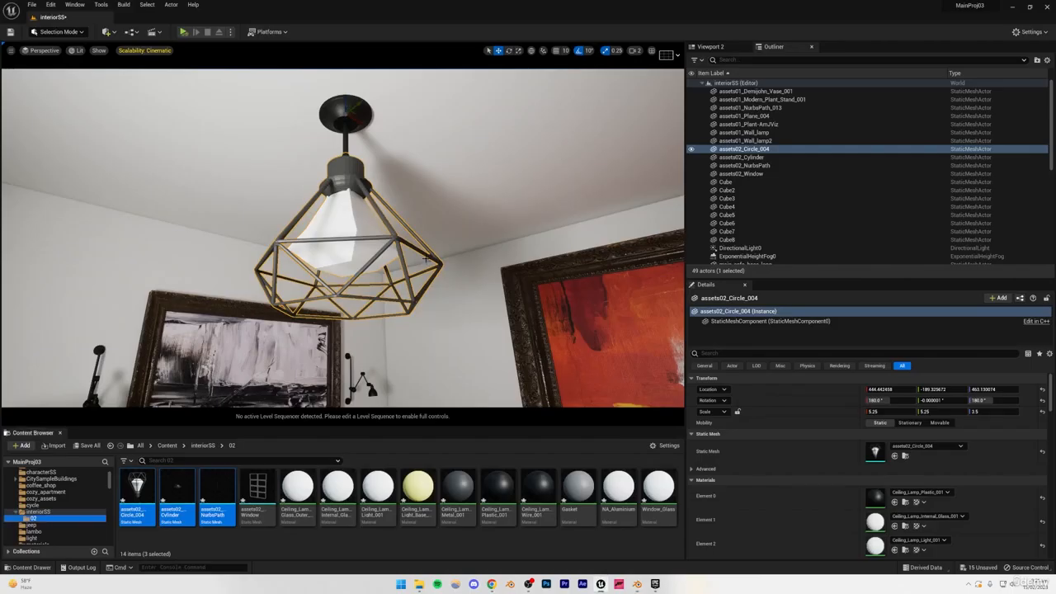
Step: Undo the lamp's non-uniform widening and rescale its three parts together with their proportions kept
key("ctrl+z")
key("ctrl+z")
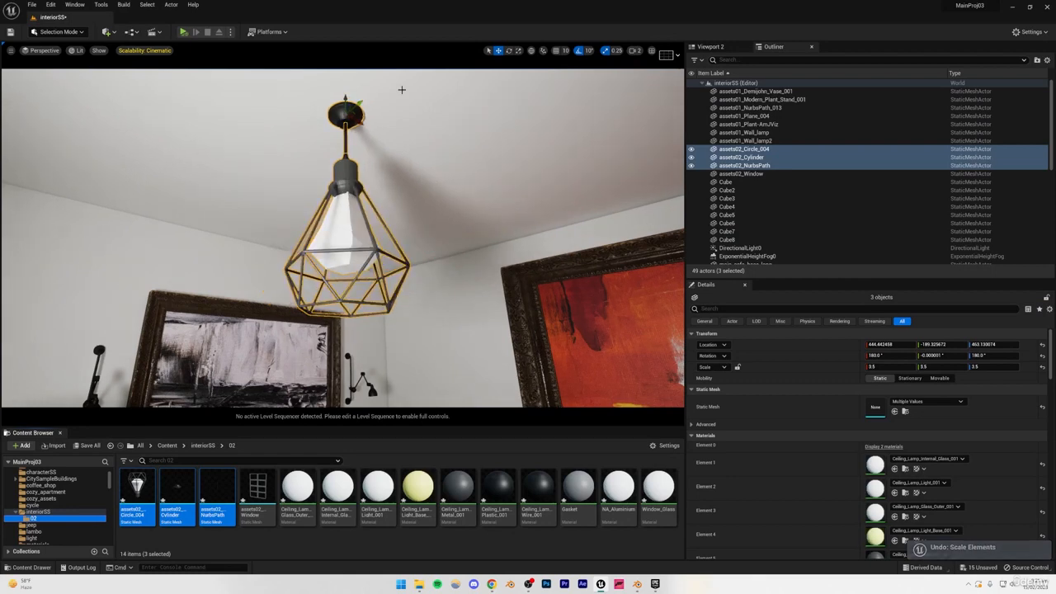
left_click(518, 50)
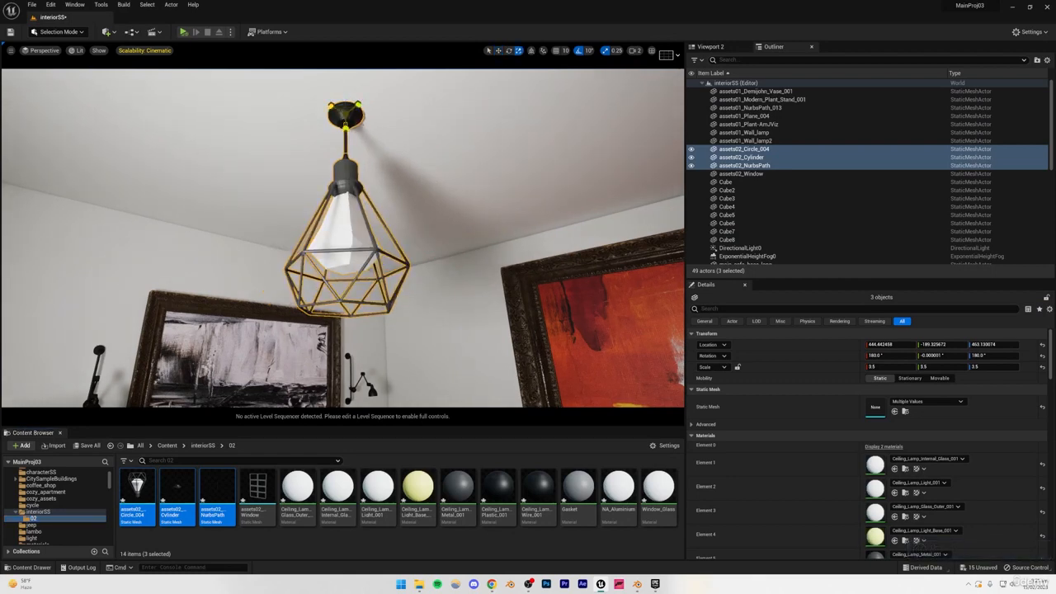
left_click_drag(345, 117, 302, 147)
Step: Examine the furnished room from several angles to check how the ceiling lamp and window fit the scene
double_click(727, 239)
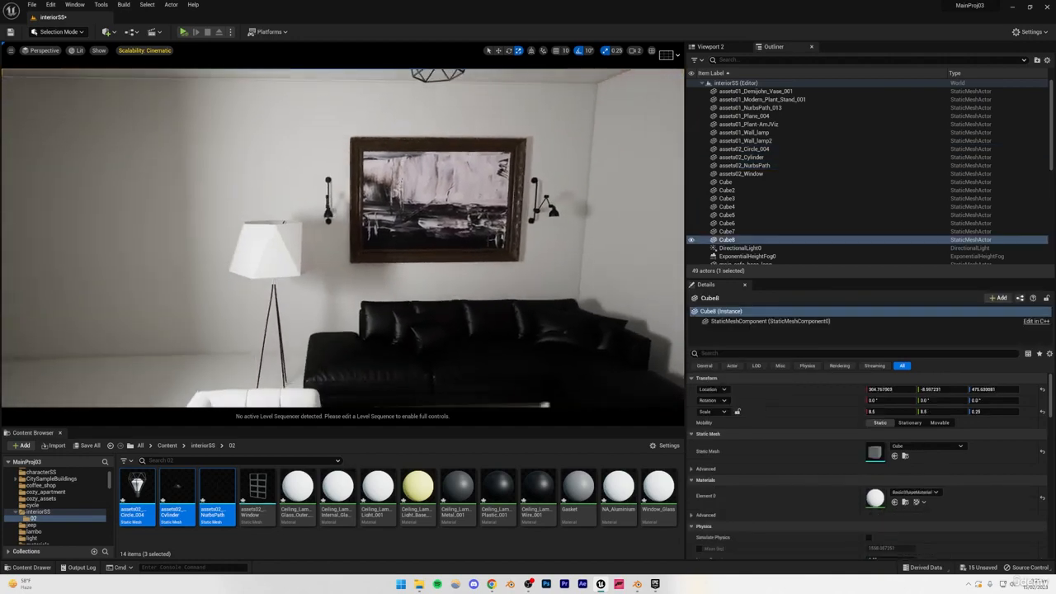
right_click_drag(342, 238, 371, 258)
right_click_drag(437, 248, 437, 218)
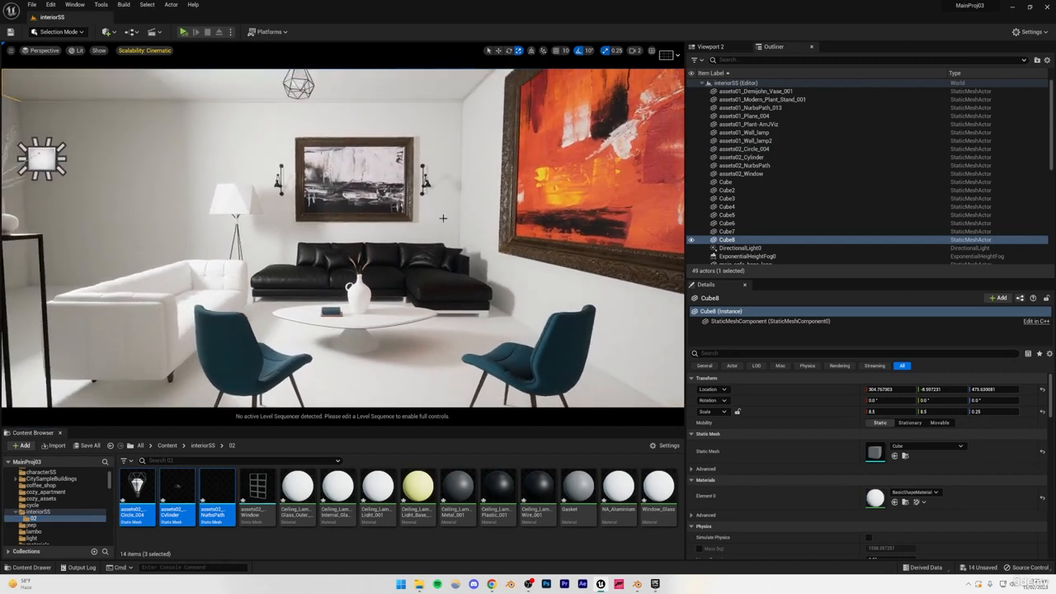
left_click(168, 167)
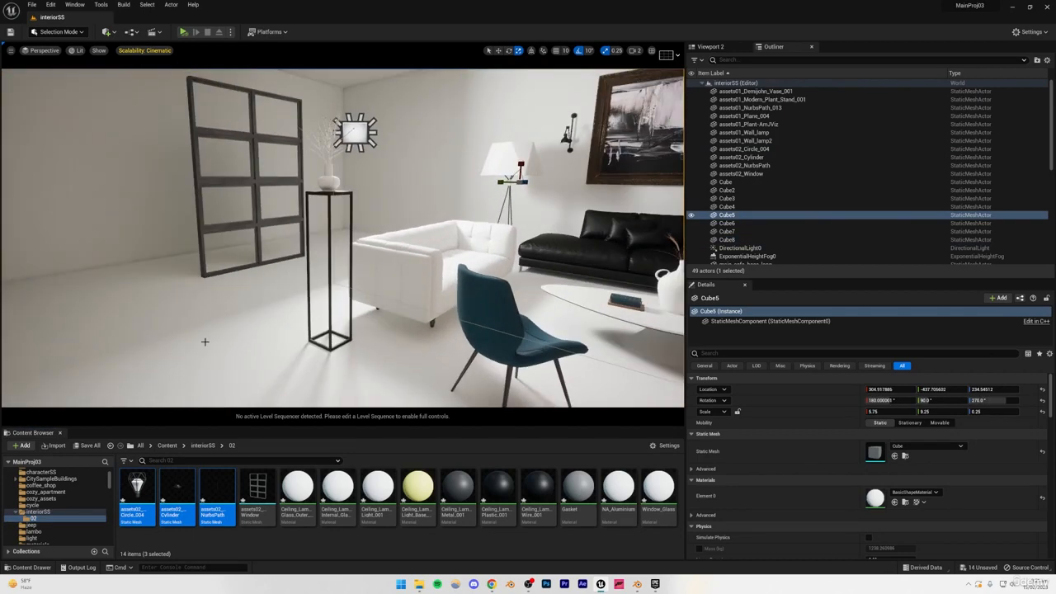
left_click(365, 319)
key("f")
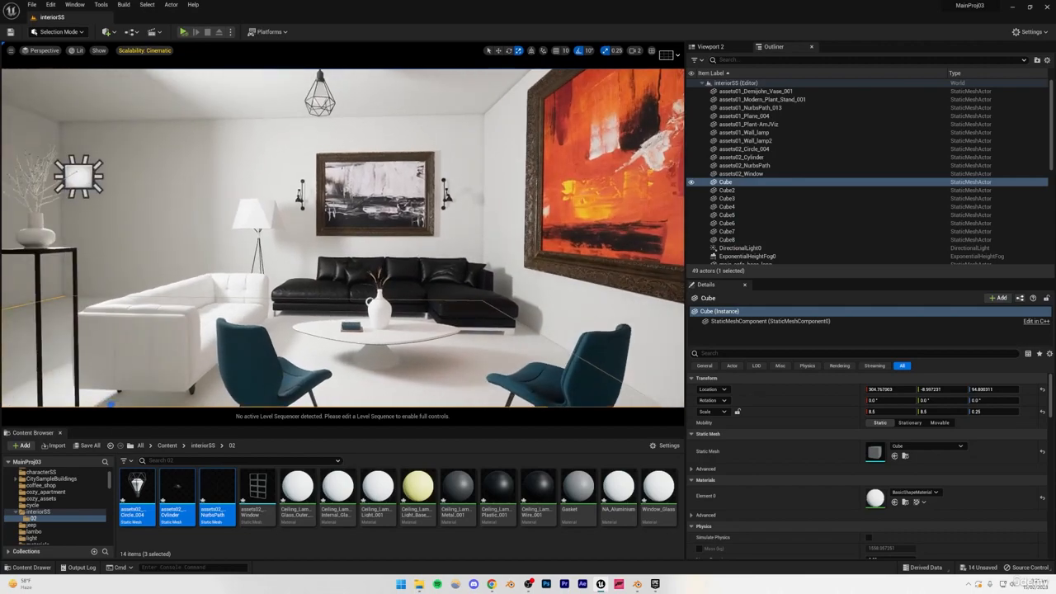